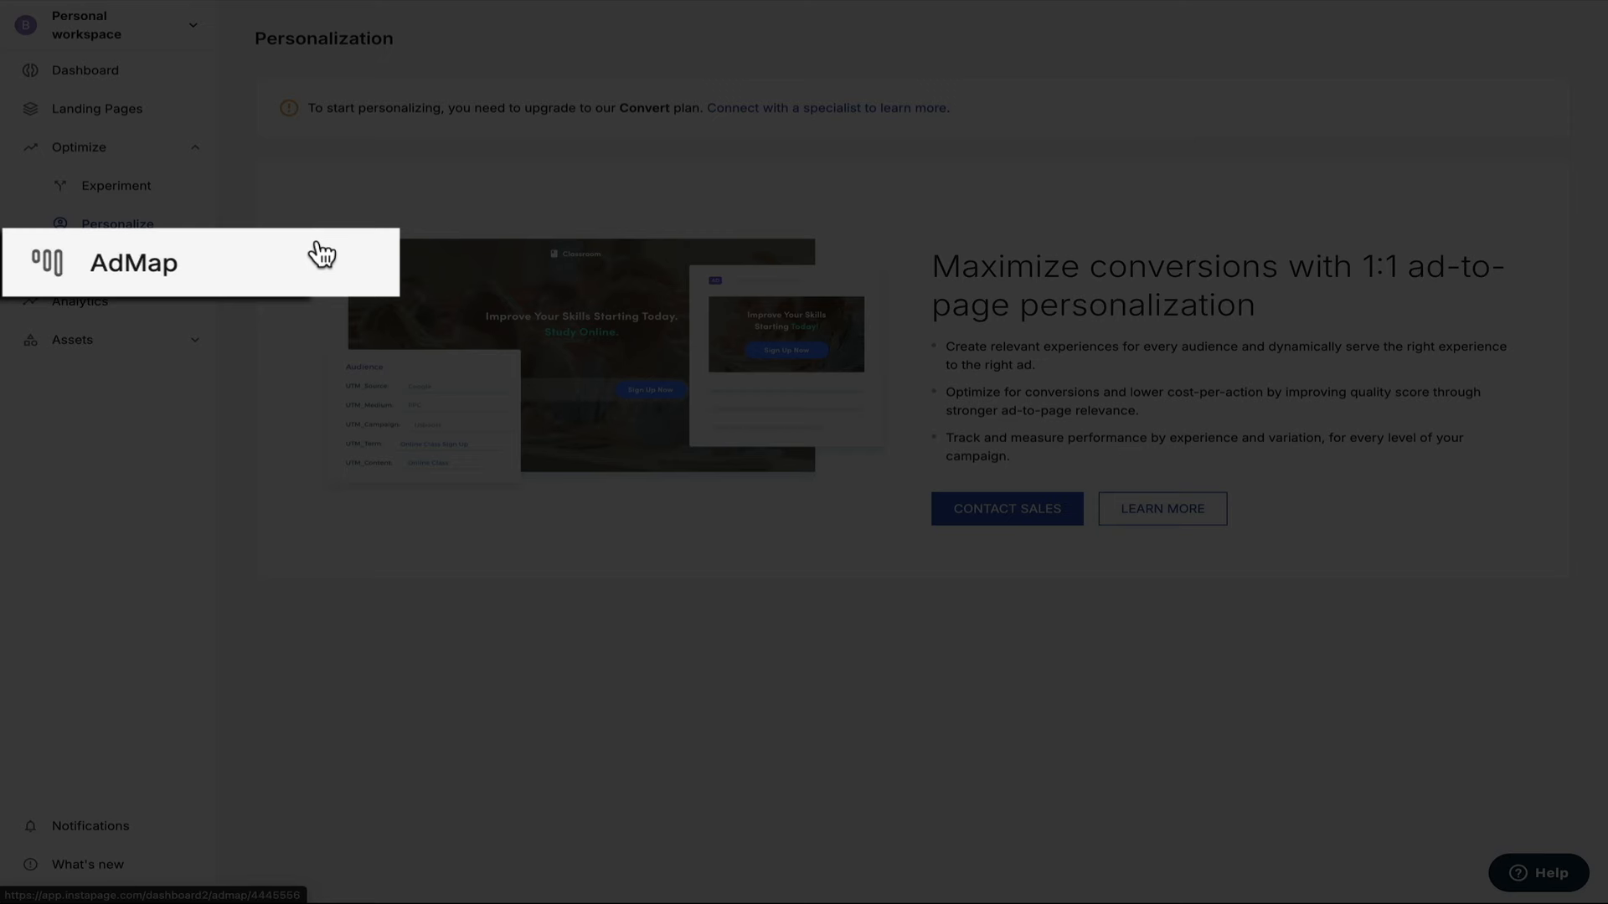
Visit the AdMap page, then the Personal workspace's Analytics page.
click(168, 259)
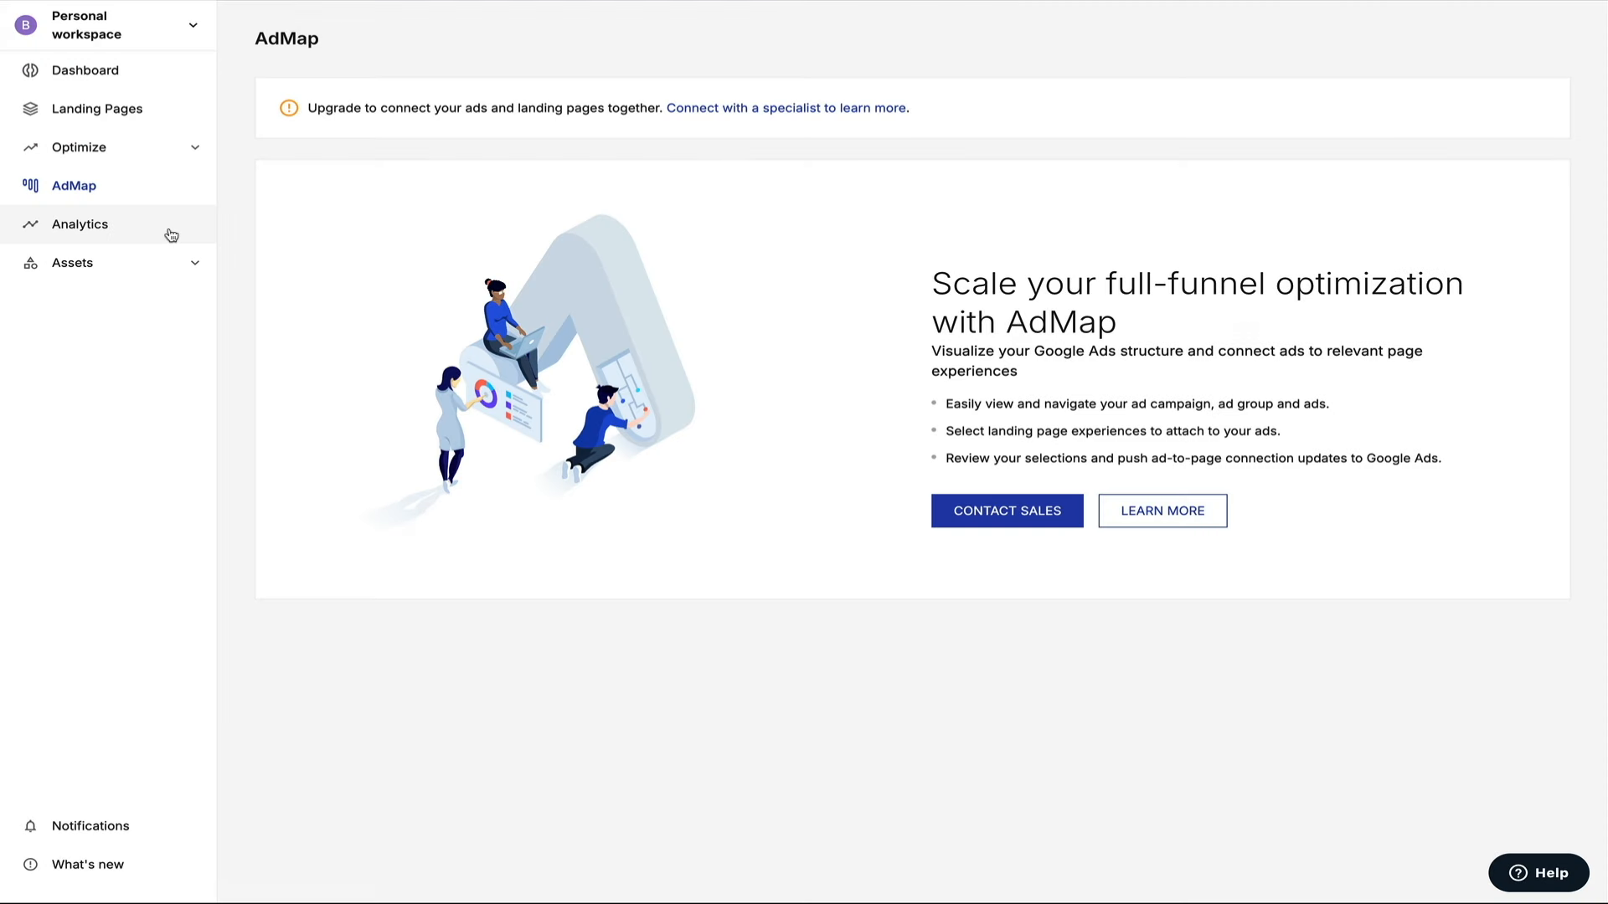
click(167, 234)
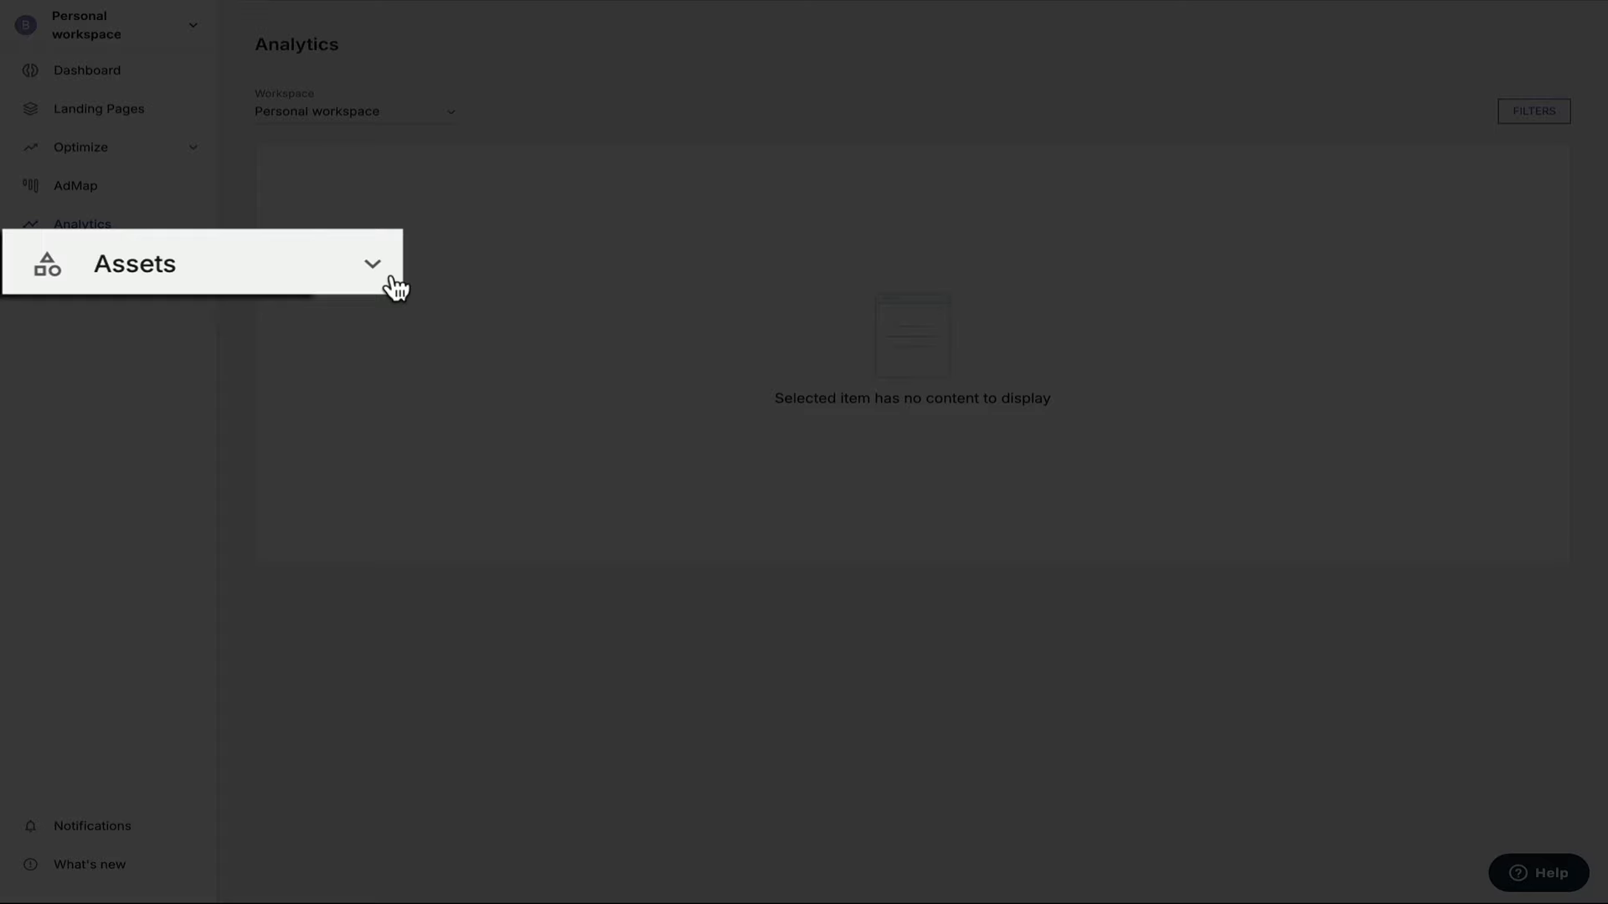
Expand Assets, view the default page Styles settings, then go back to the Dashboard.
click(391, 278)
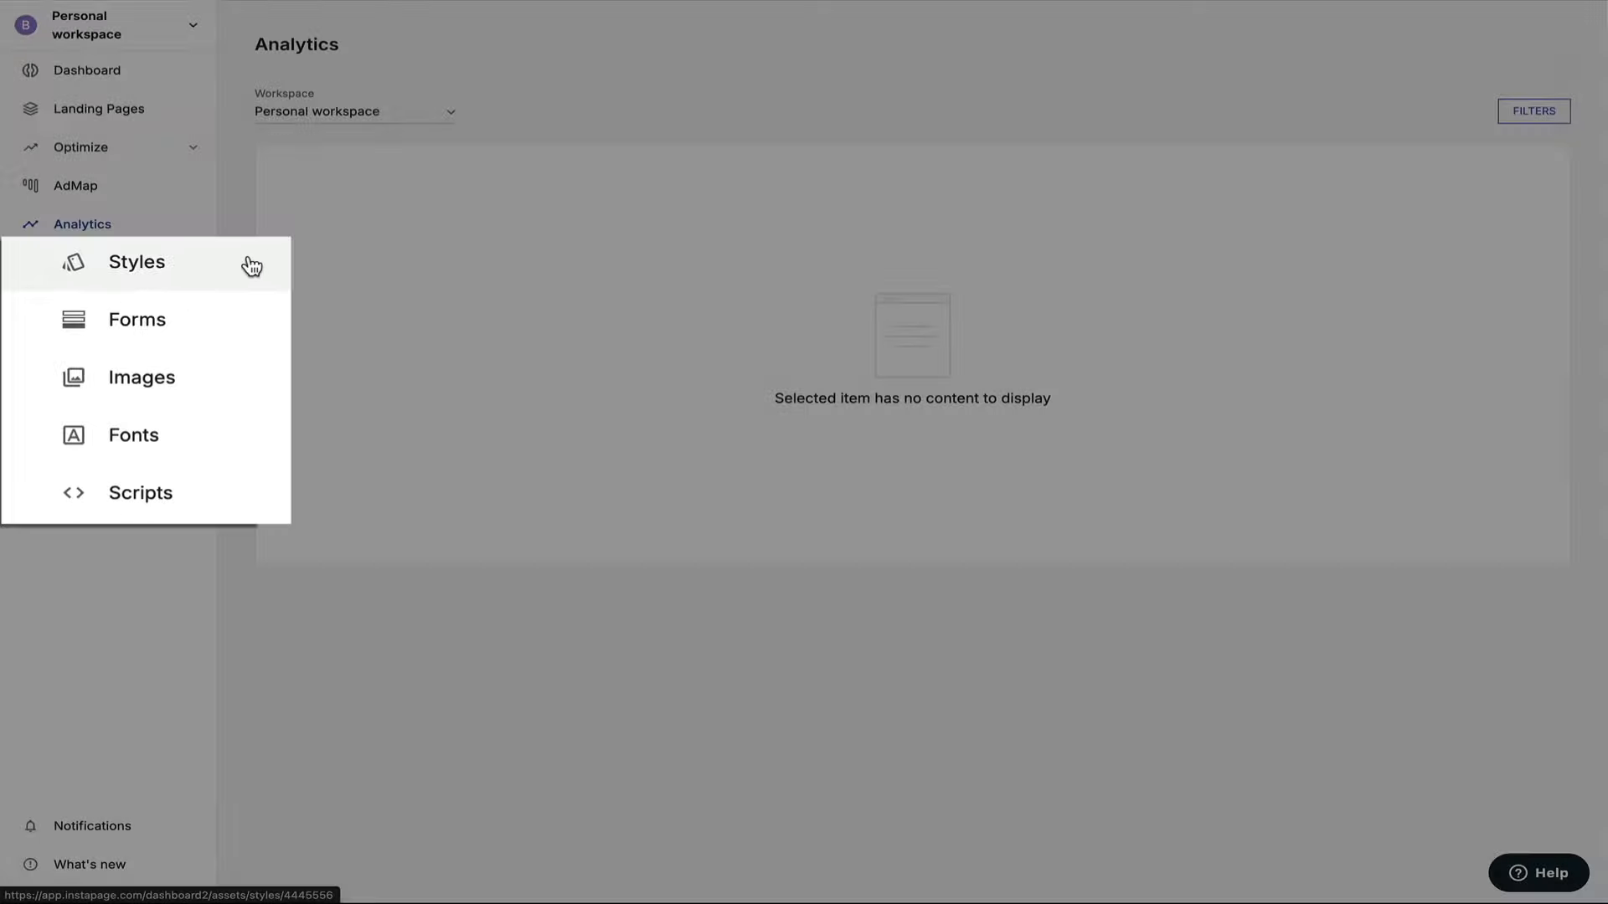
click(179, 303)
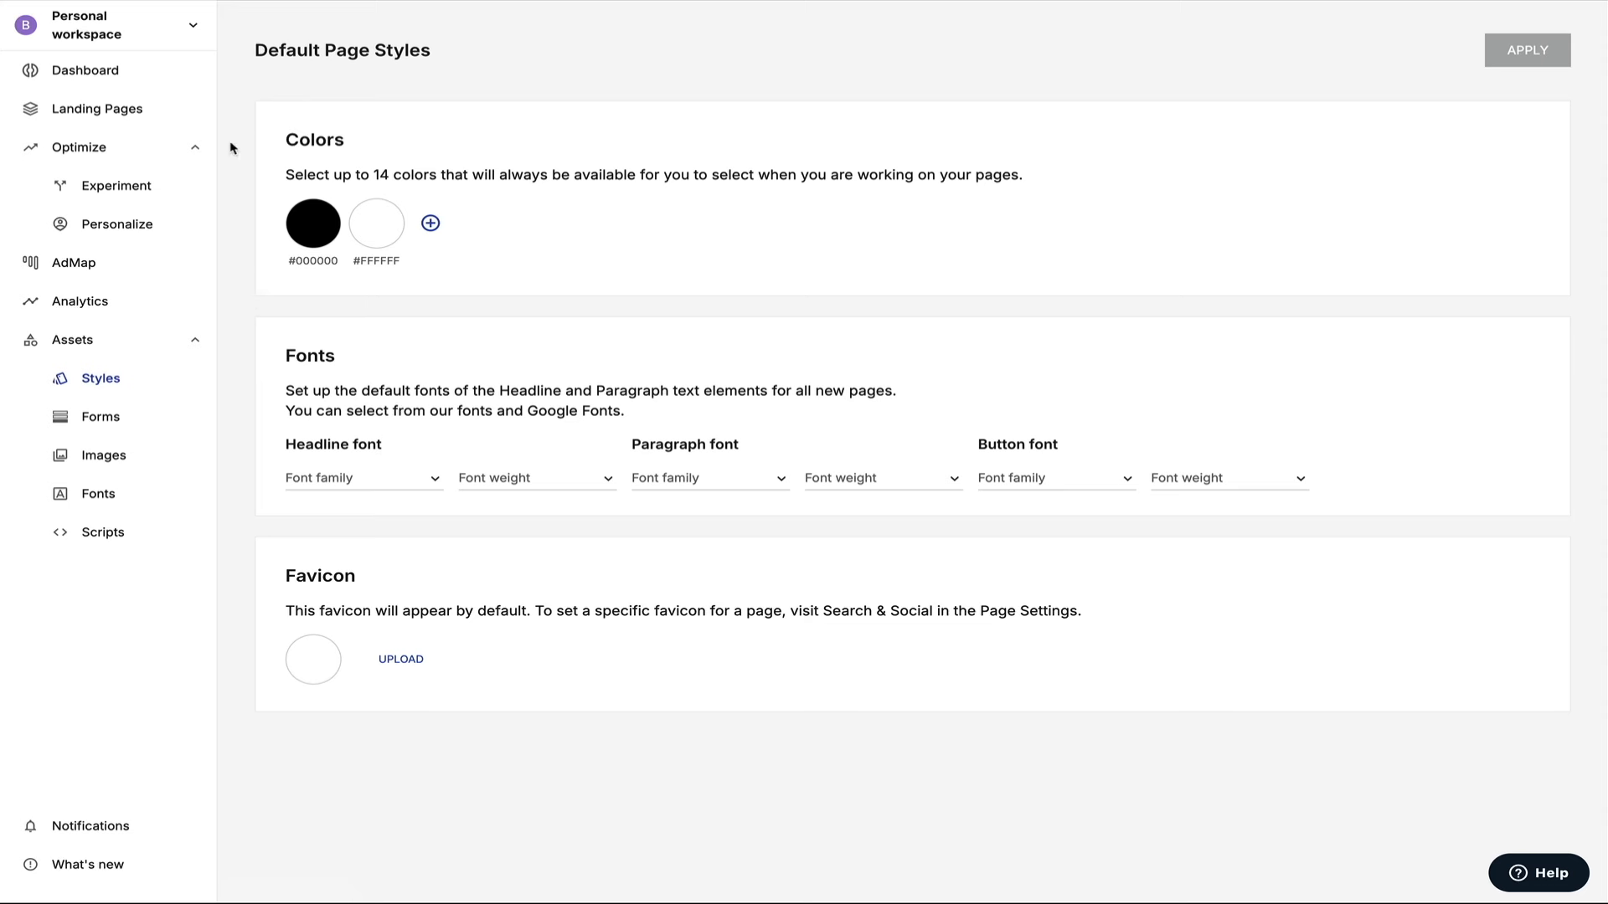
click(173, 72)
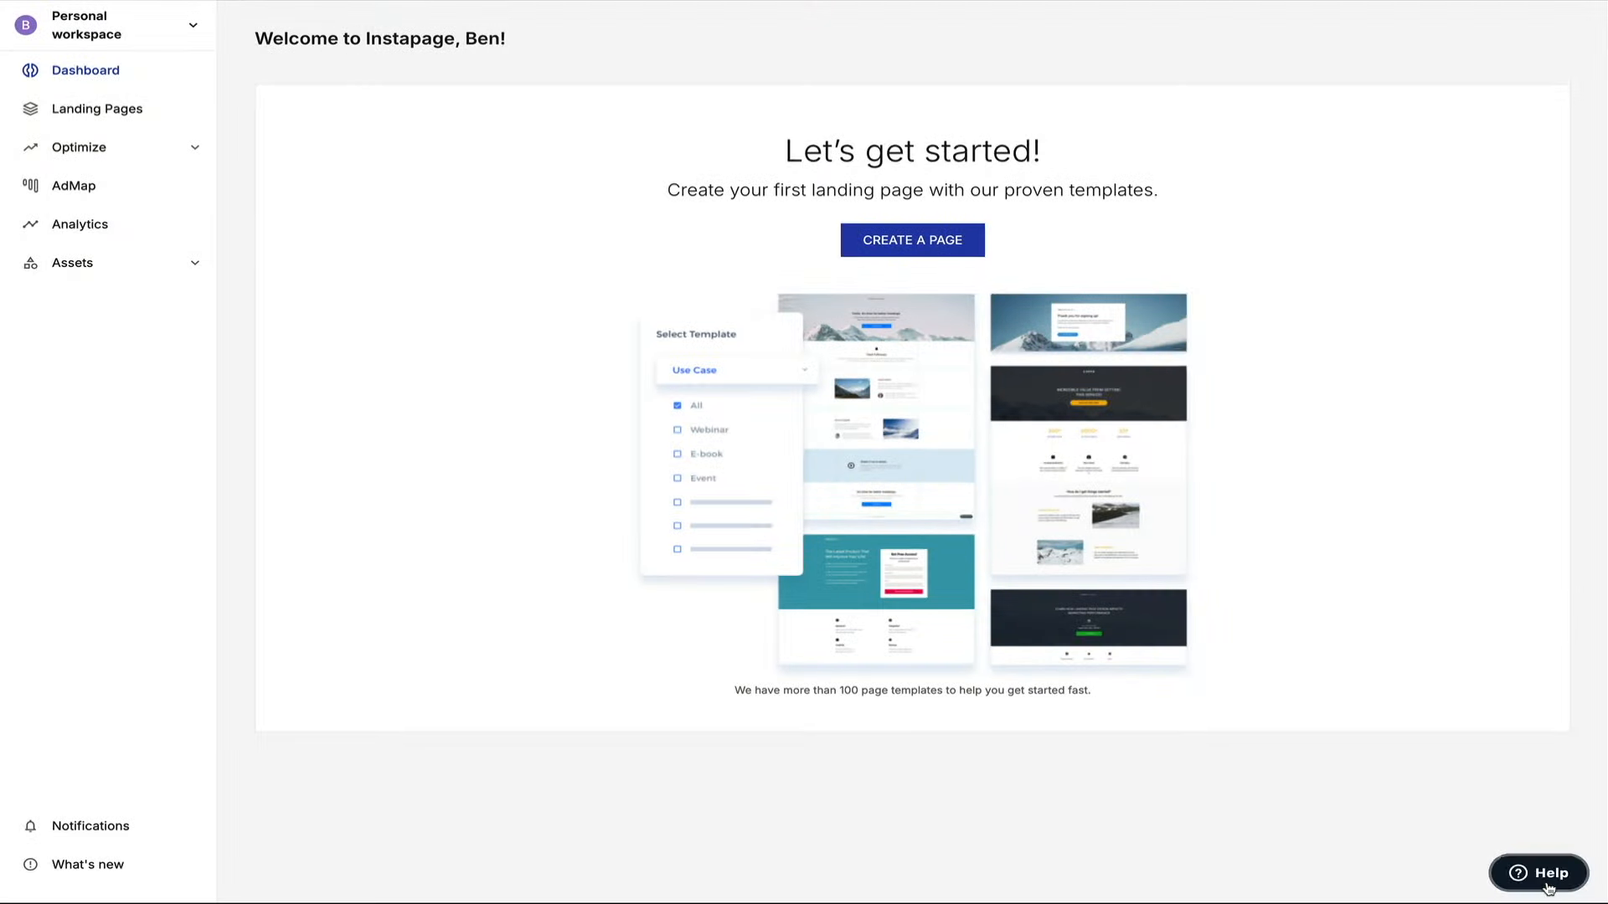
click(1547, 883)
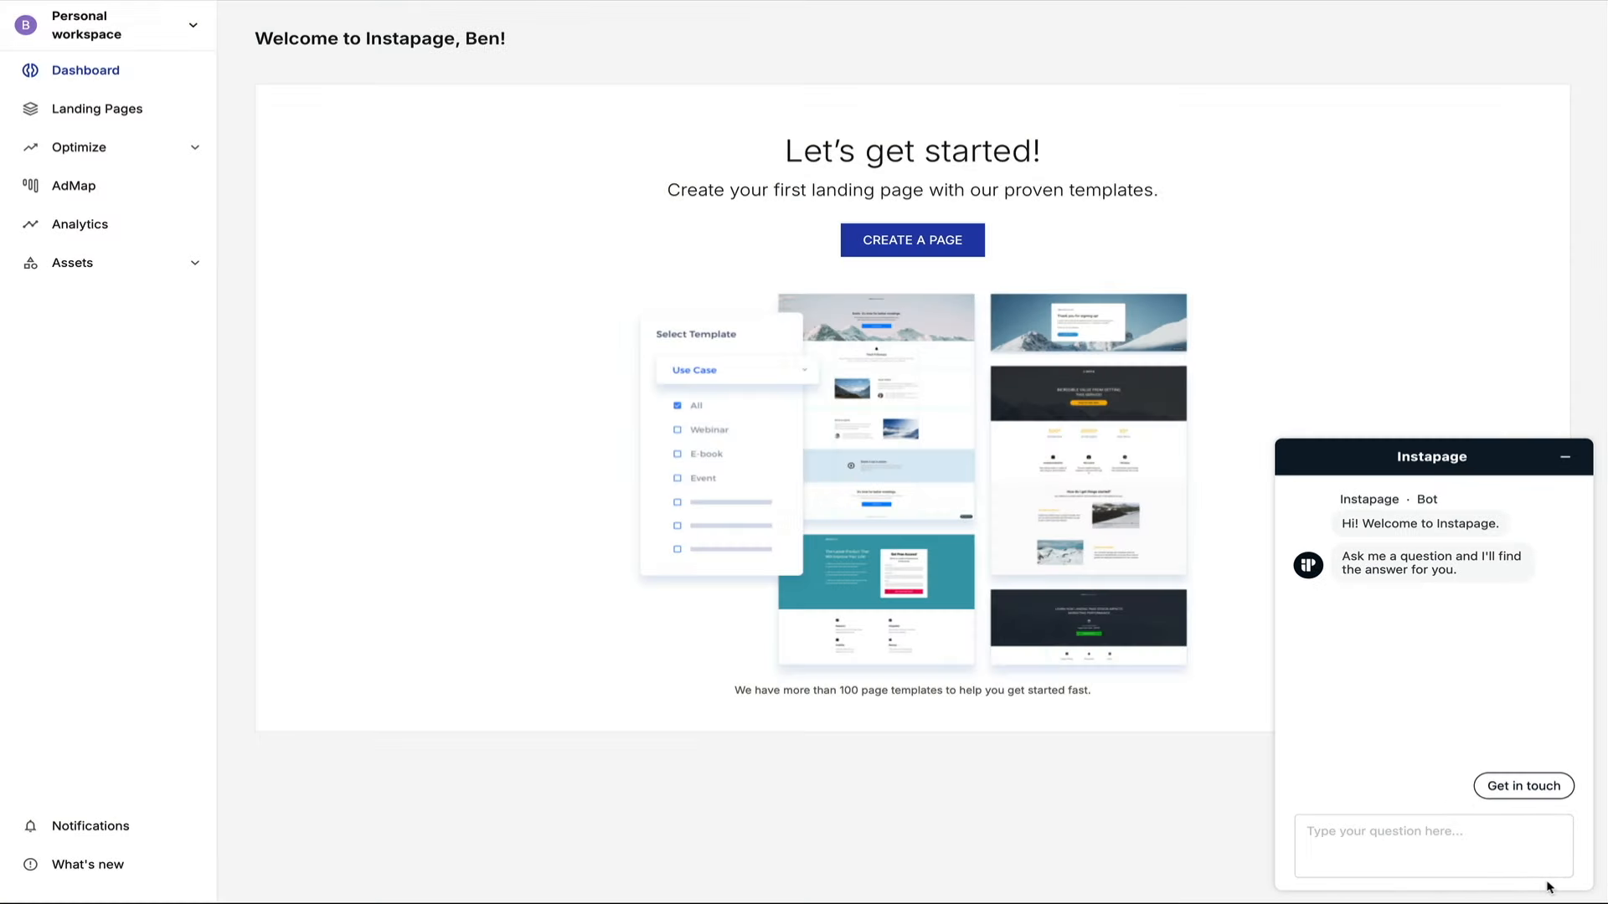
click(1569, 461)
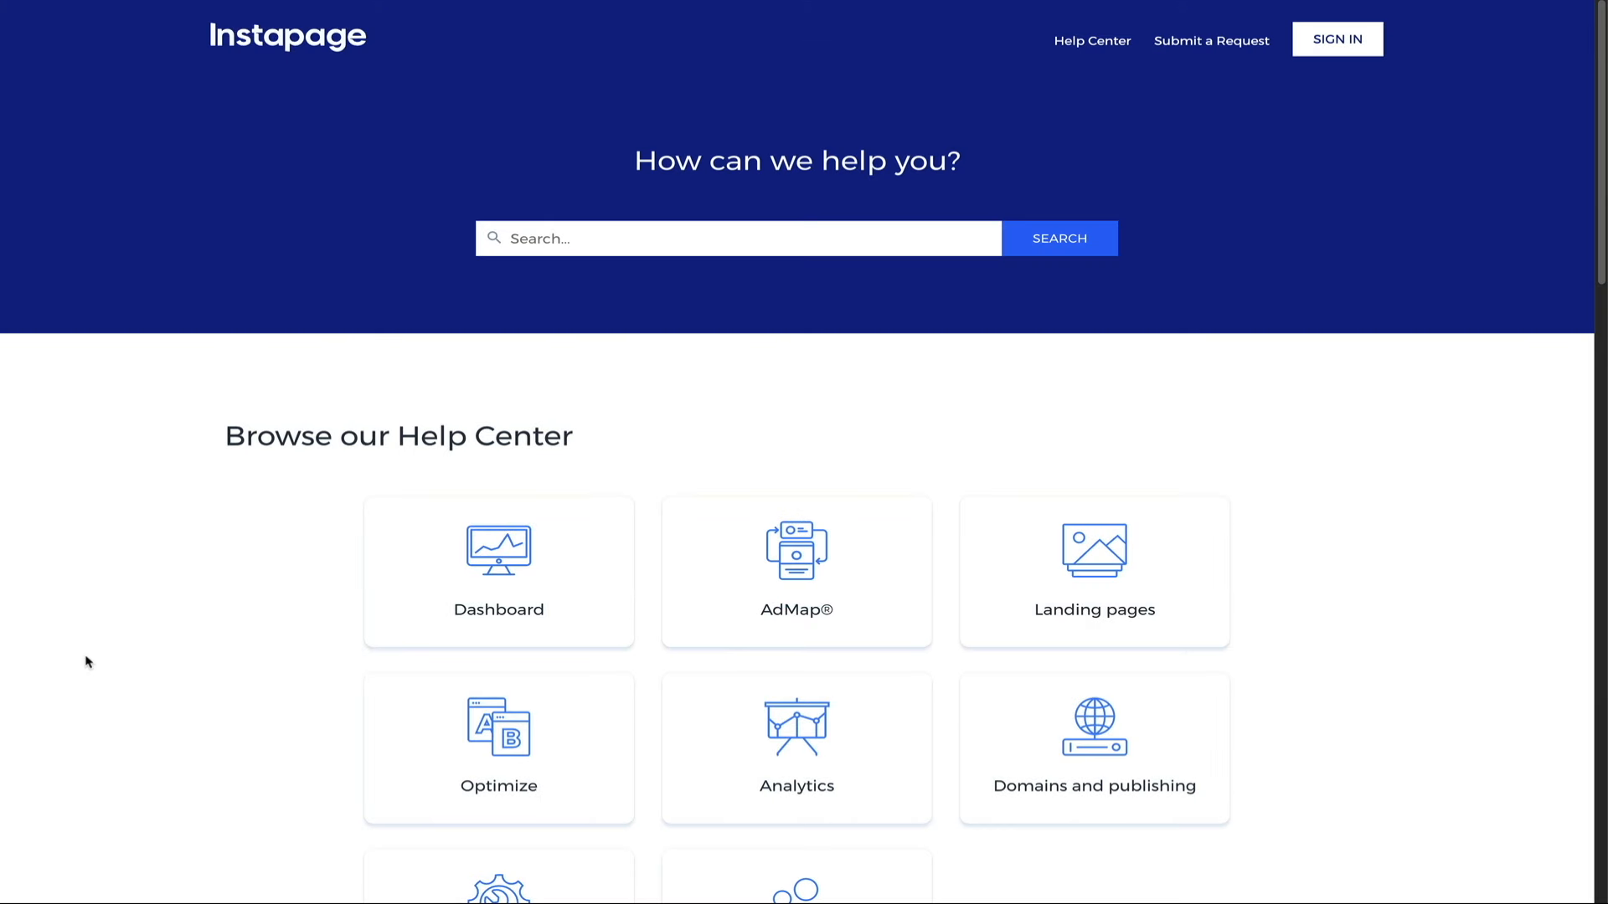
scroll(88, 662, down, 3)
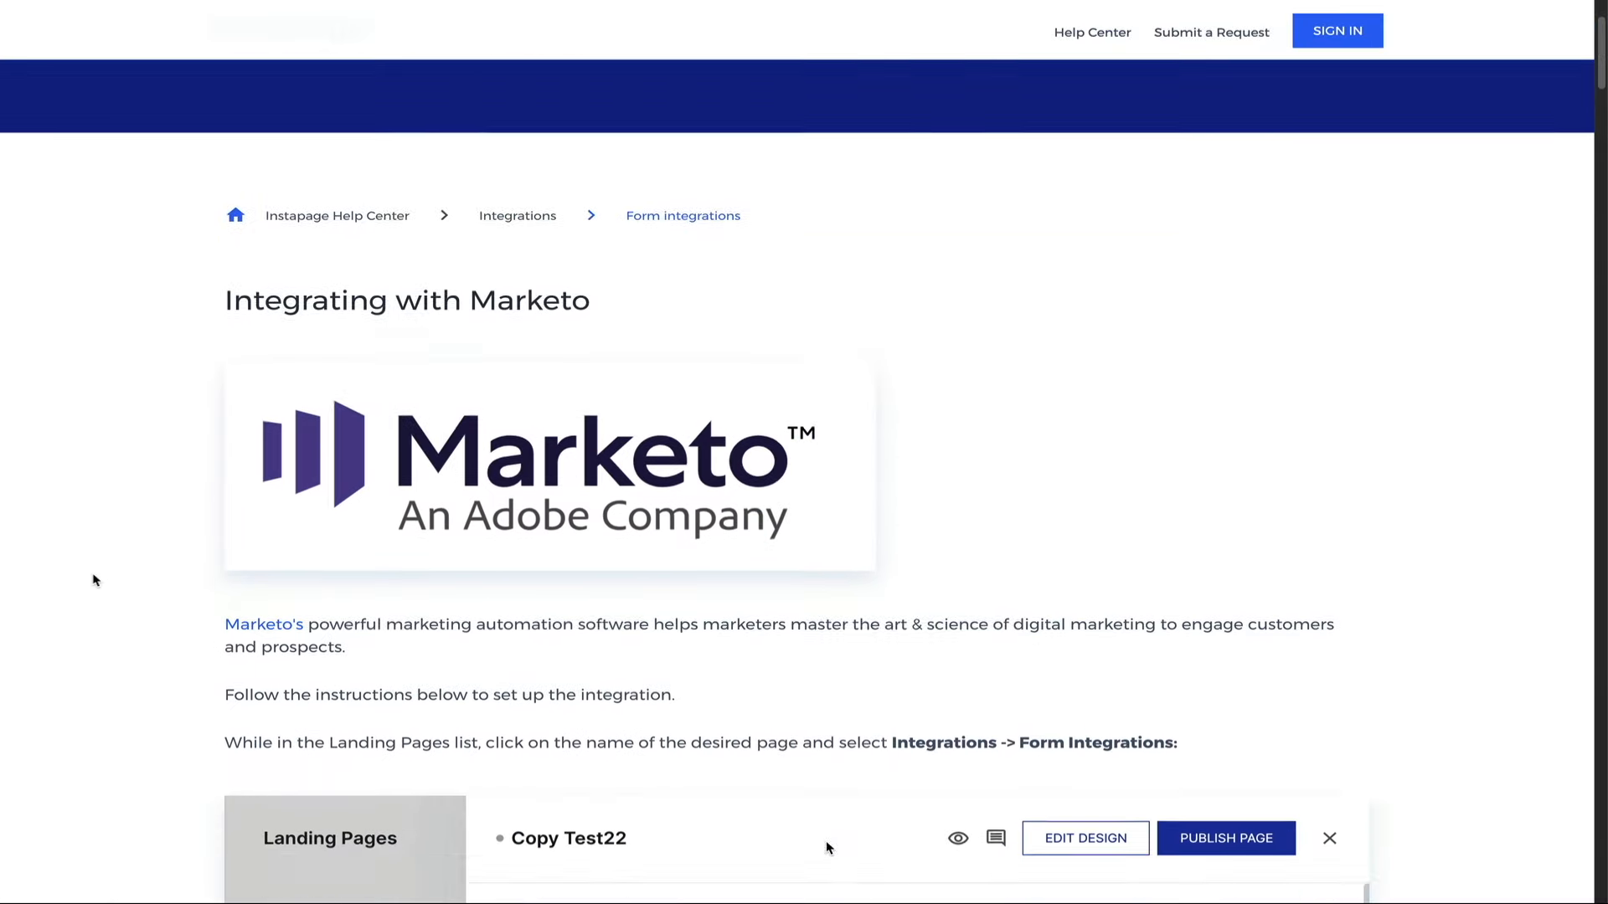
scroll(93, 580, down, 7)
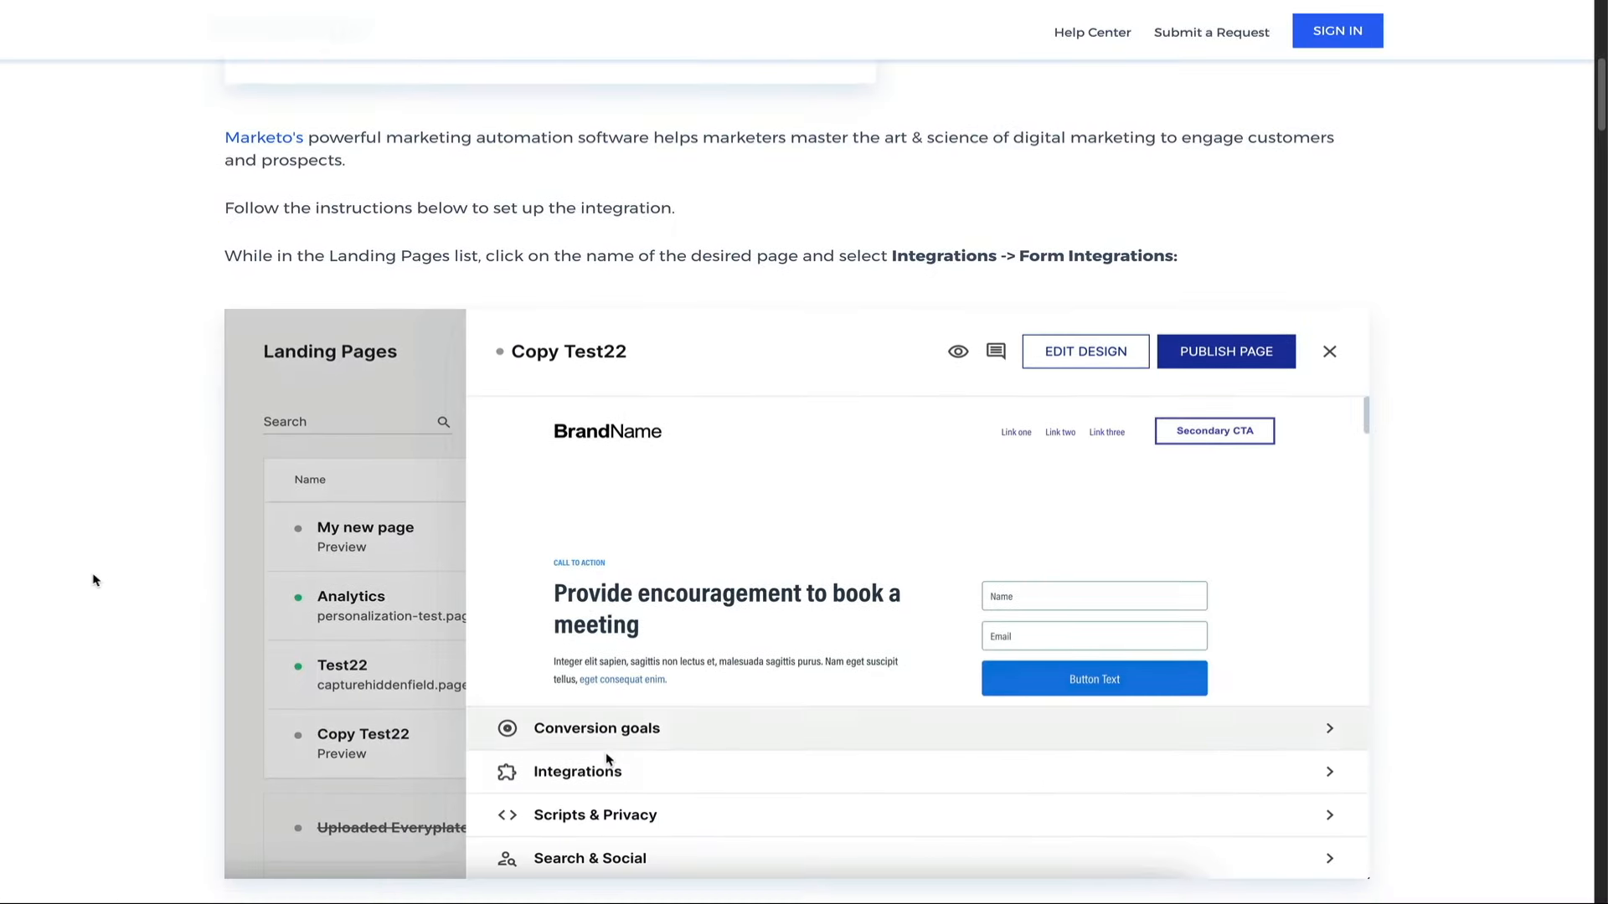
scroll(94, 580, down, 1)
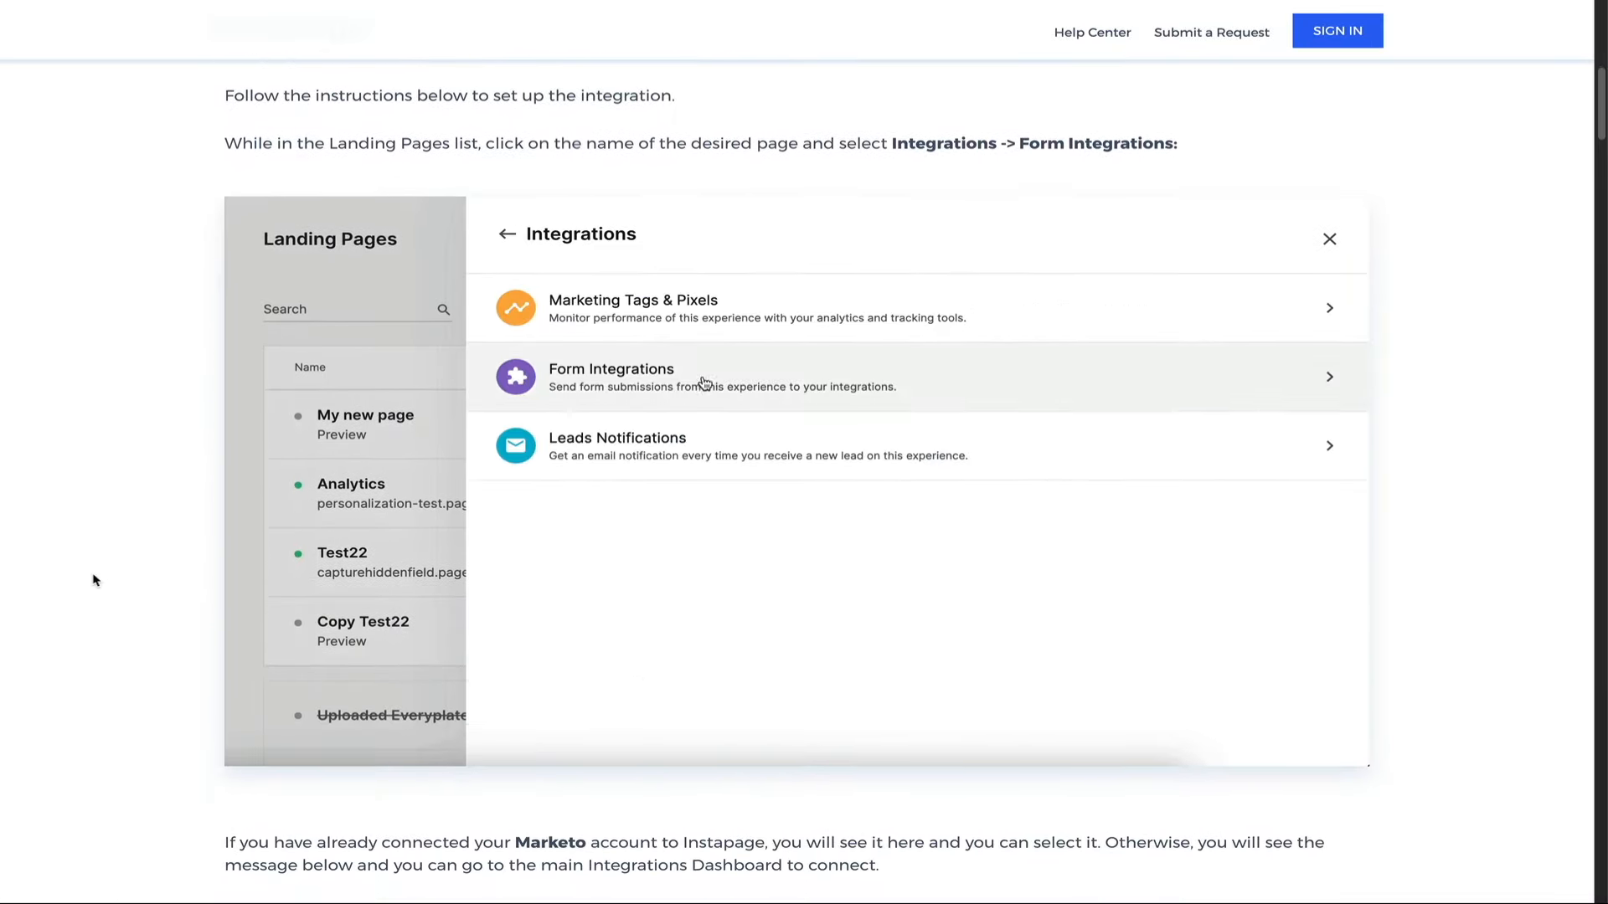
scroll(94, 579, down, 4)
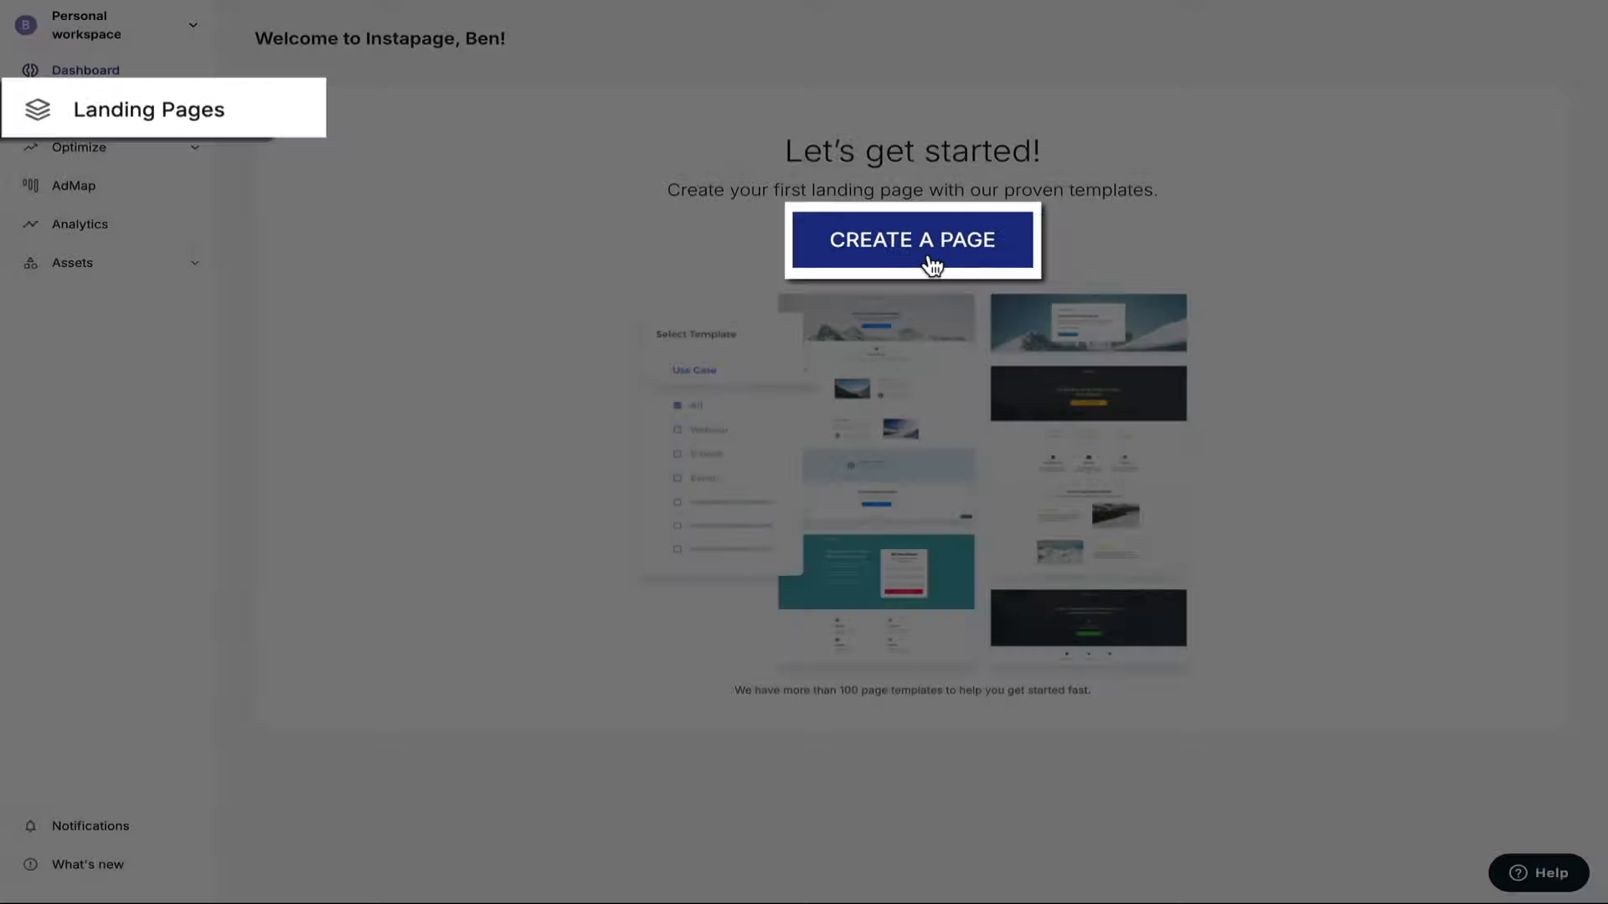
Create a page of type Standard Landing Page to reach the use-case layout gallery.
click(927, 258)
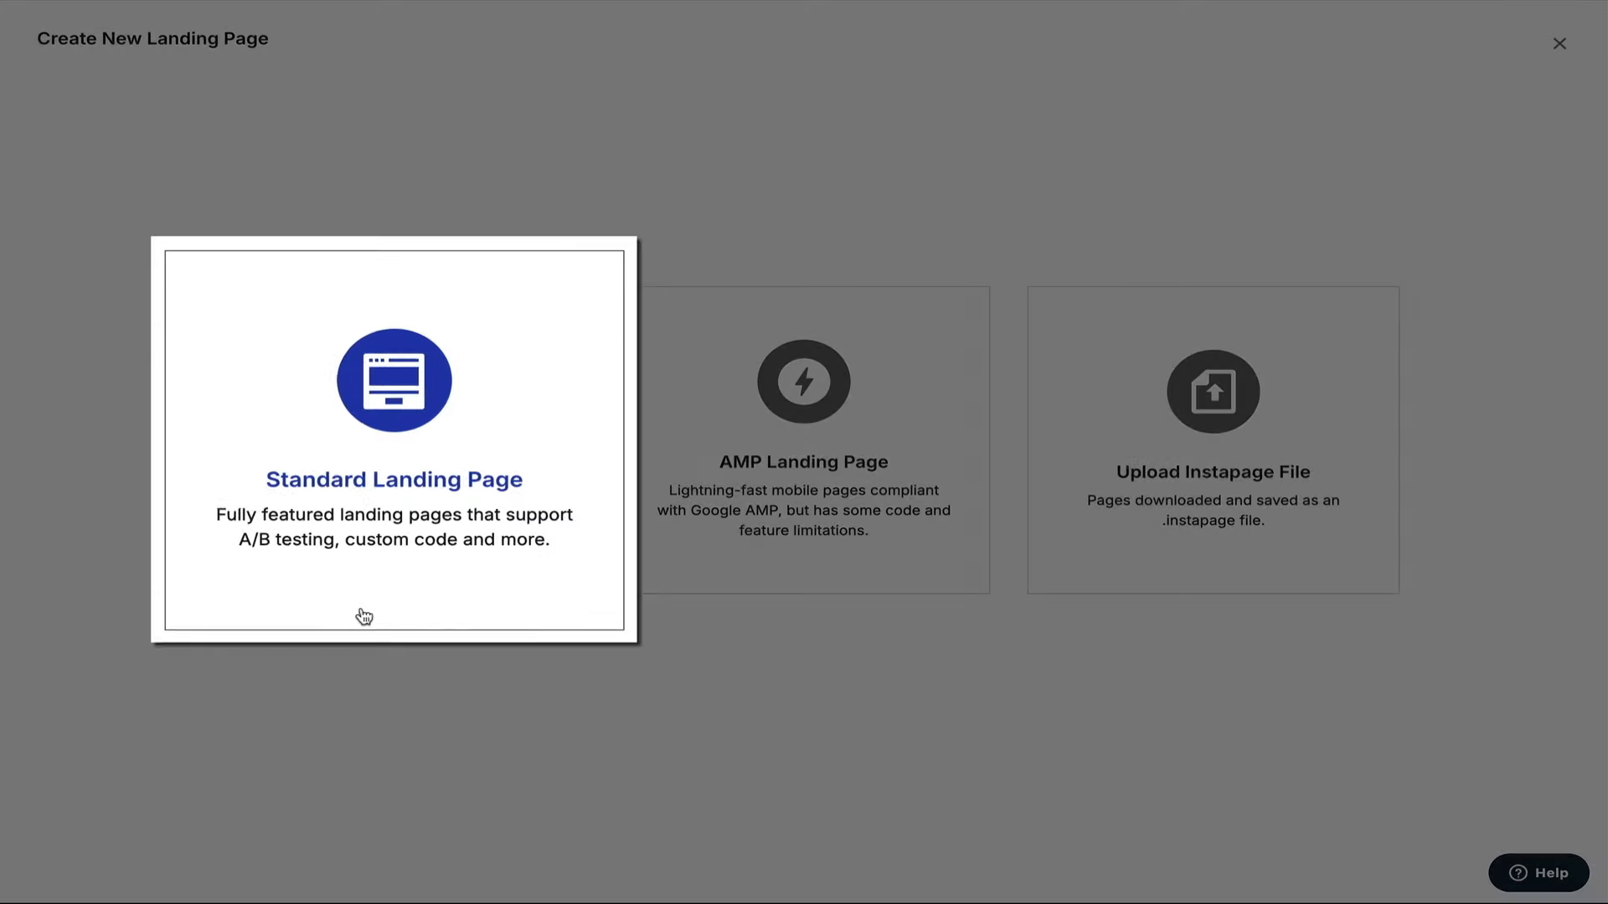
click(363, 616)
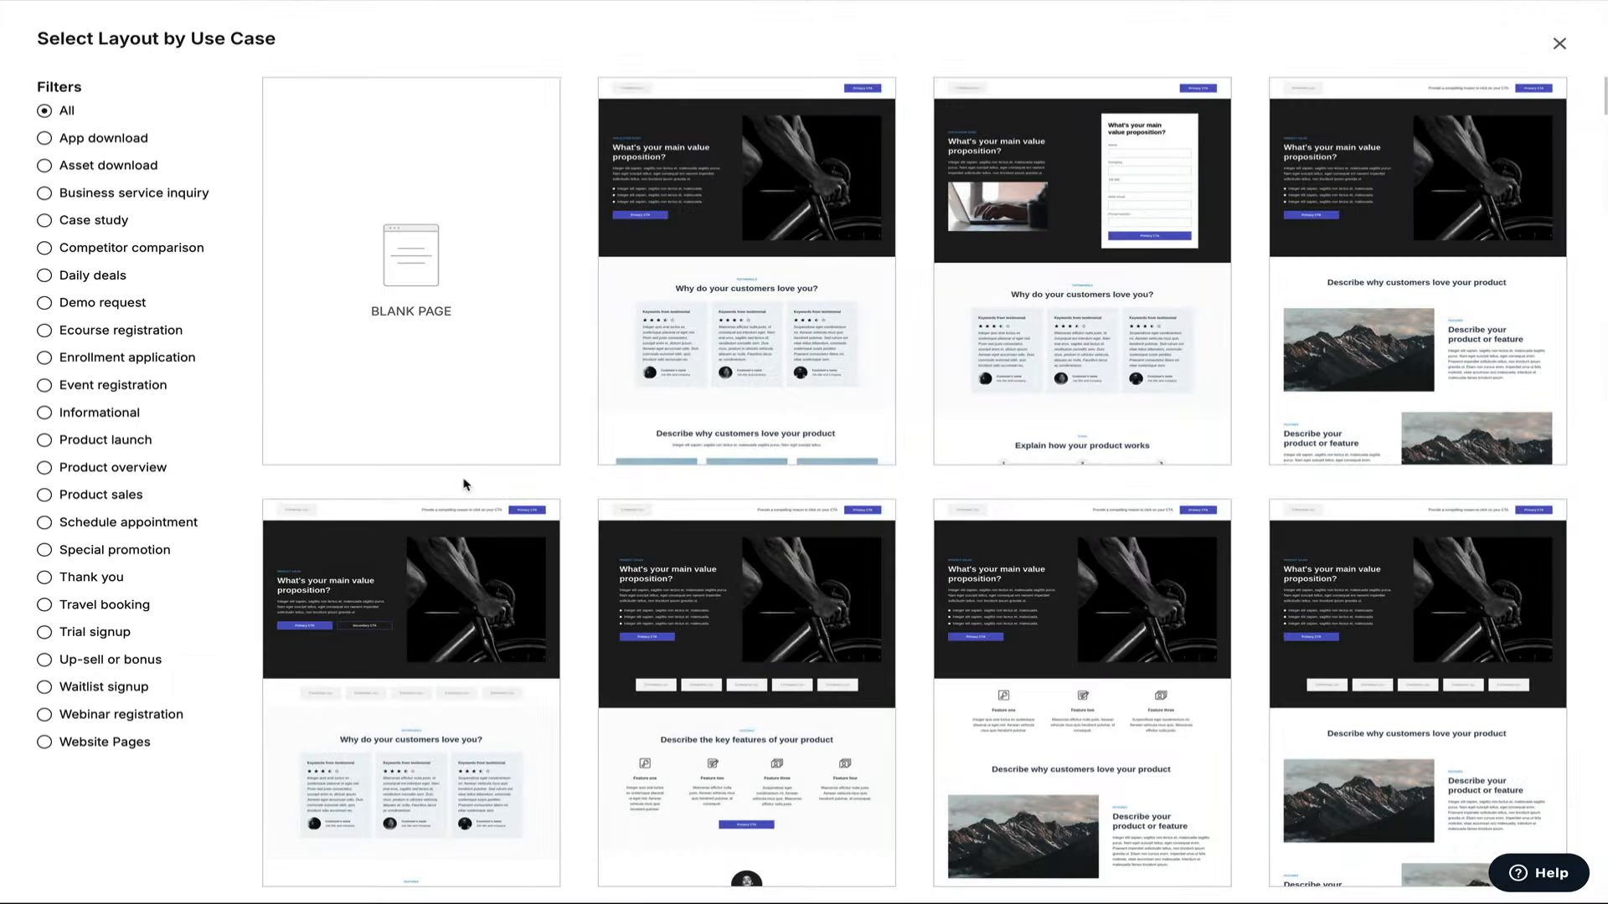
Filter the layouts to Asset download and preview the ebook download layout.
scroll(465, 484, down, 3)
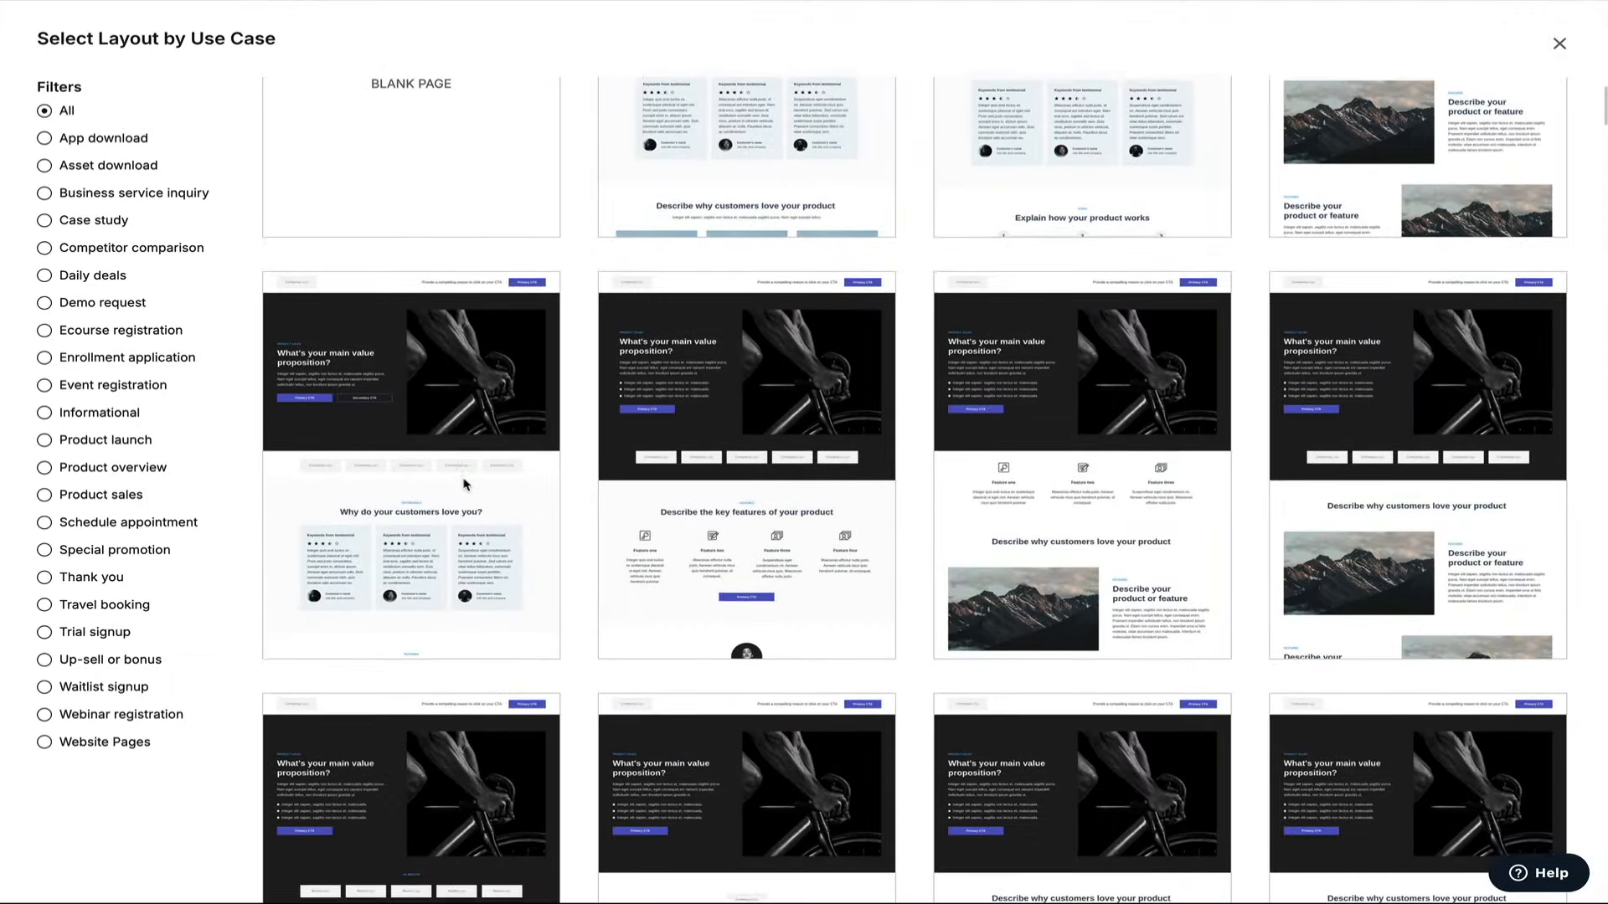
scroll(465, 484, down, 2)
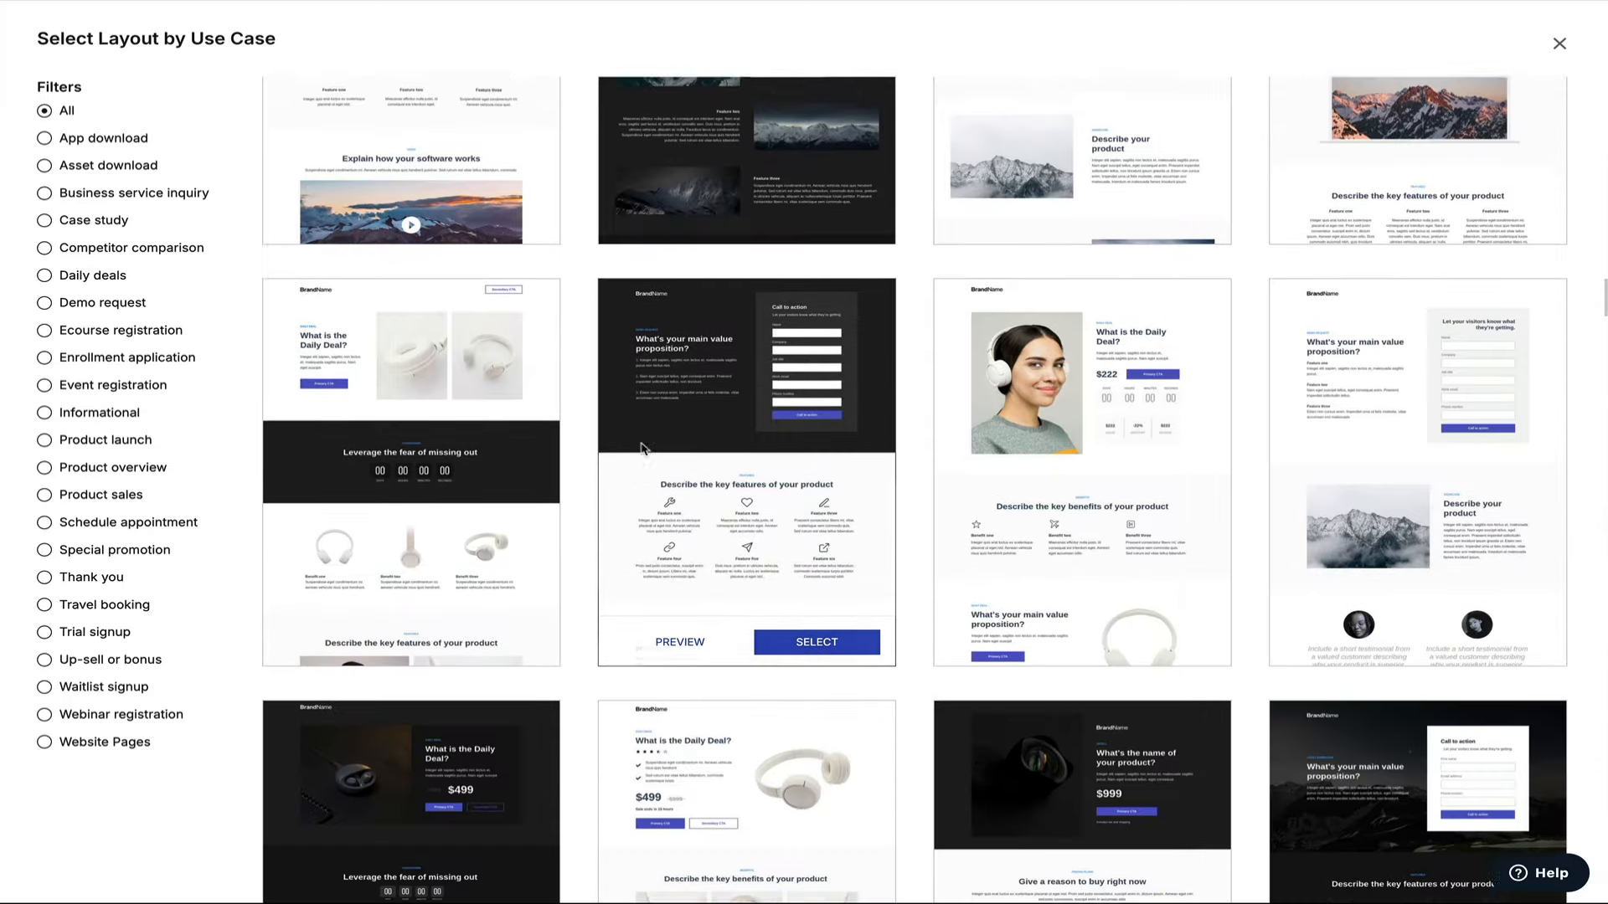
scroll(643, 449, down, 5)
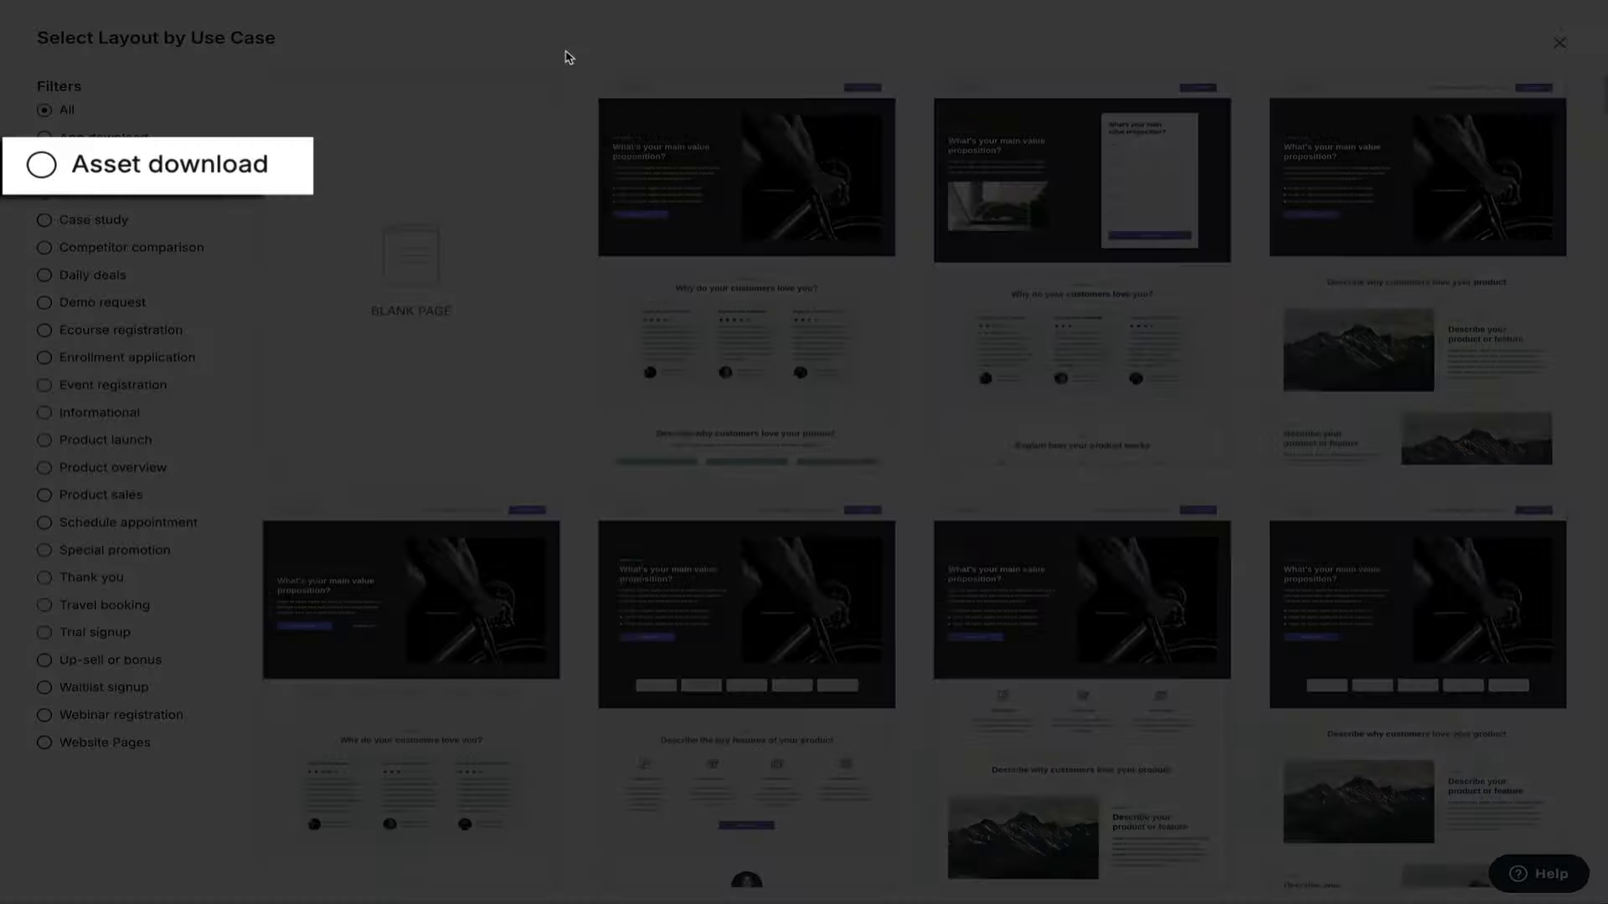
click(46, 168)
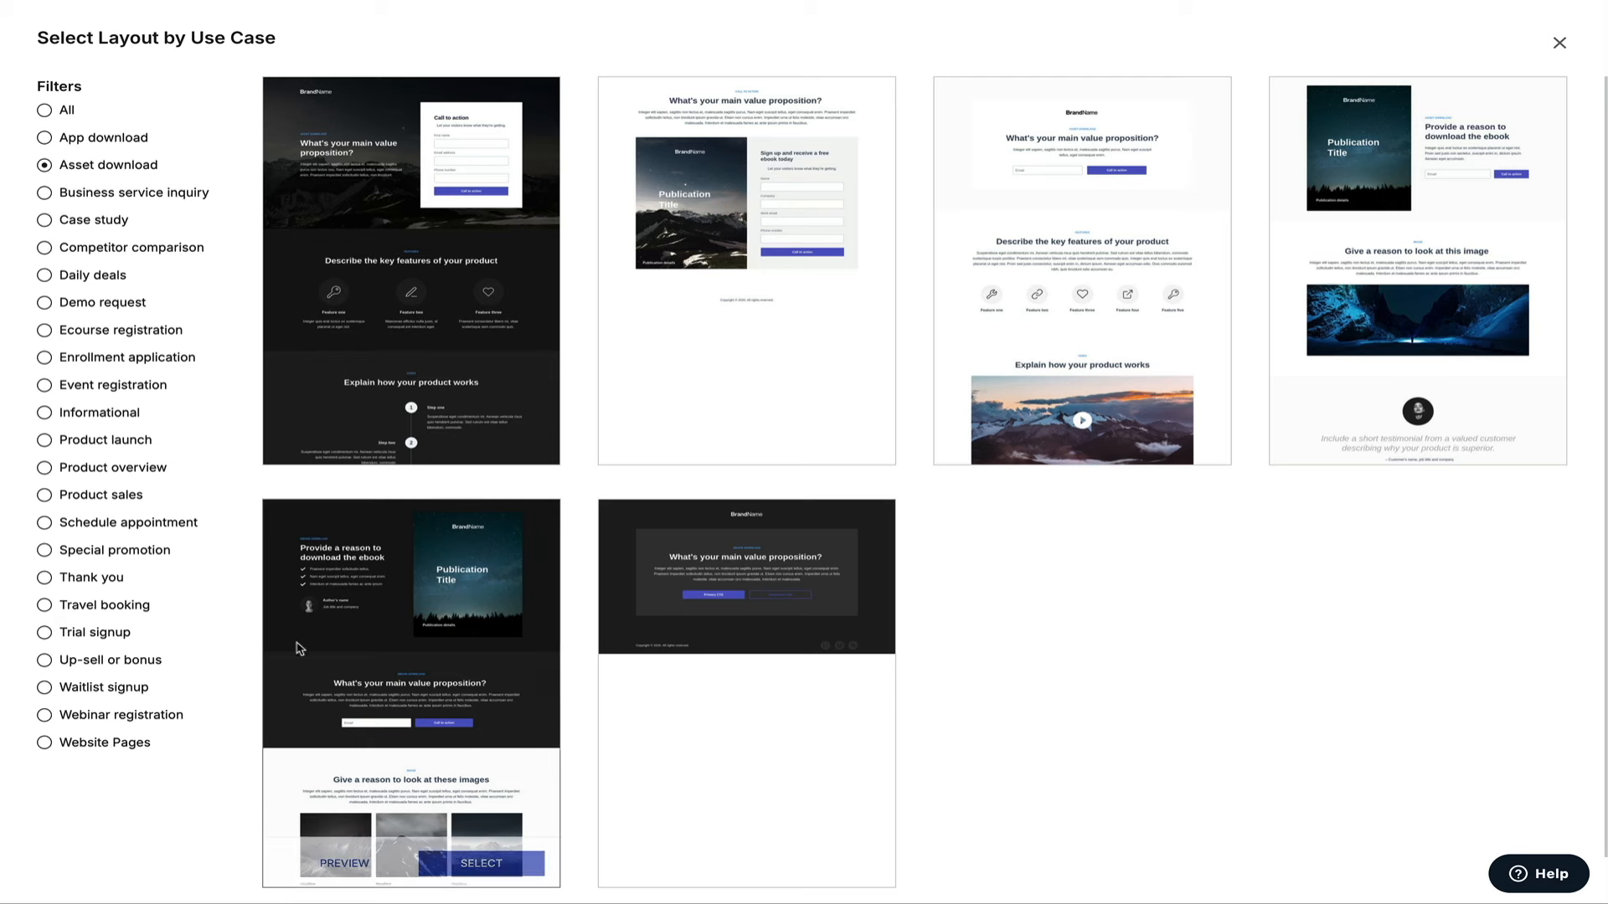
mouse_move(311, 668)
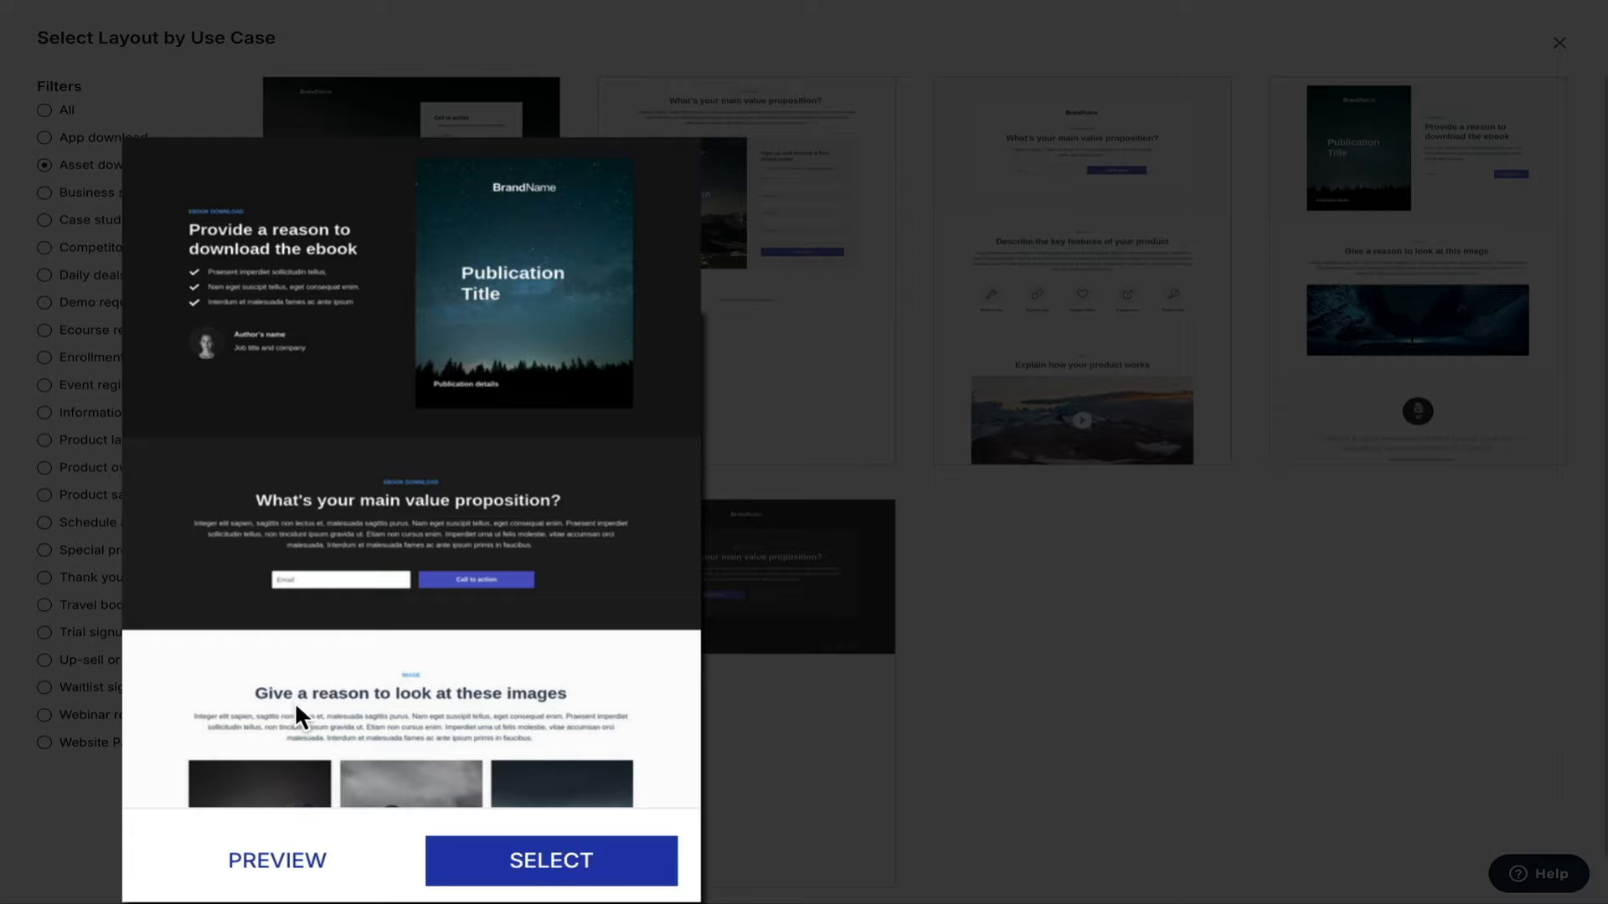
click(285, 871)
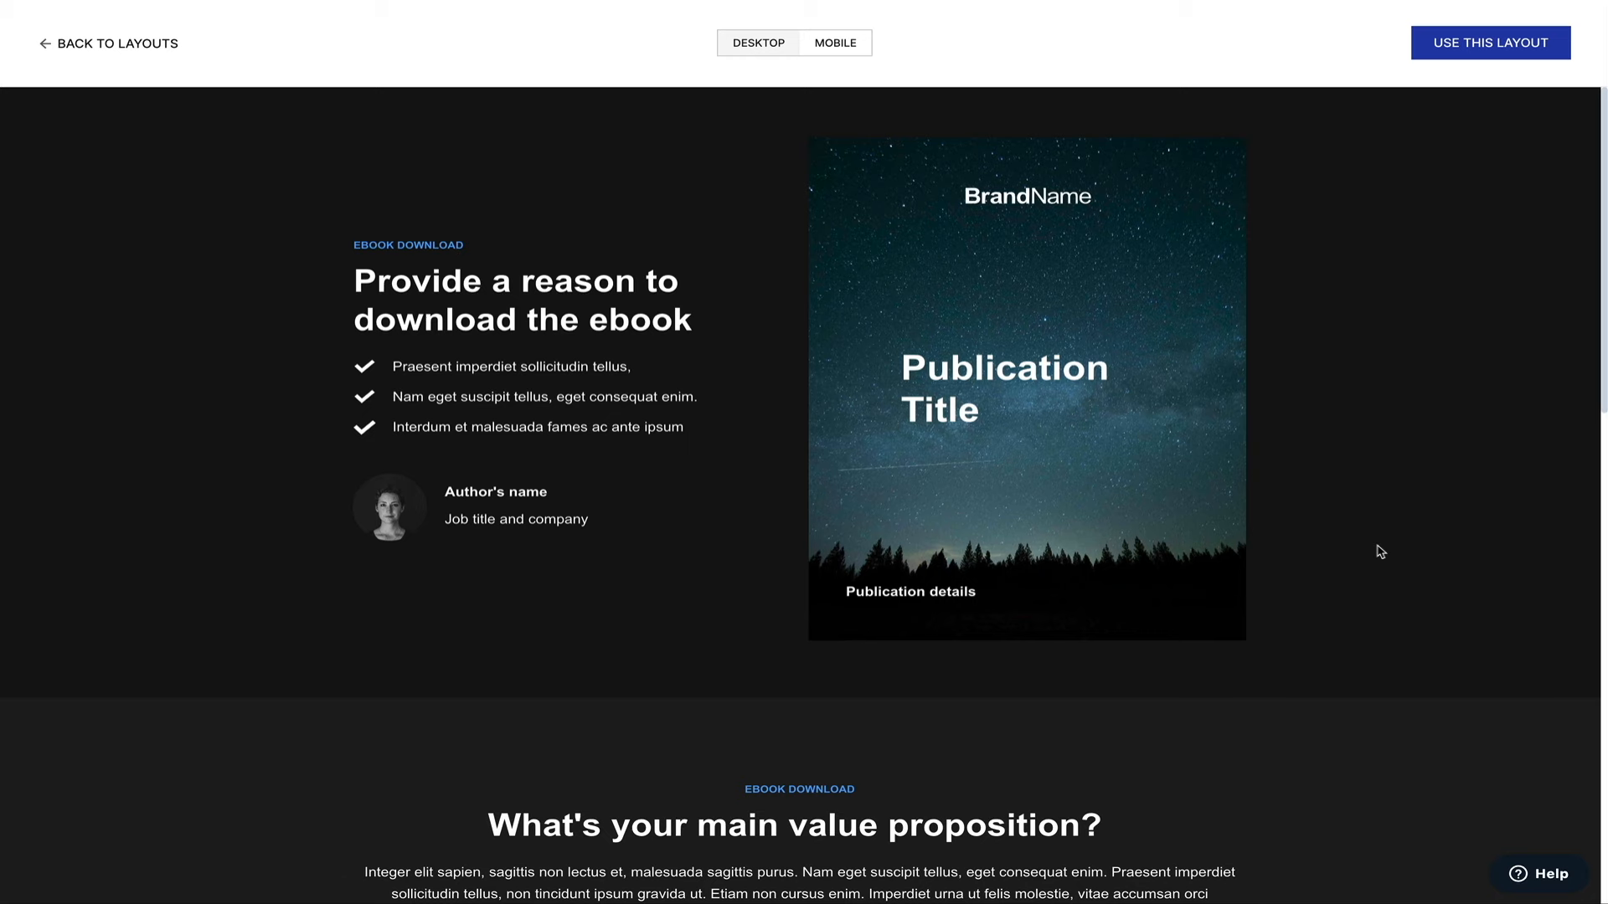
Scroll down and back up through the ebook layout's desktop preview.
scroll(1380, 551, down, 4)
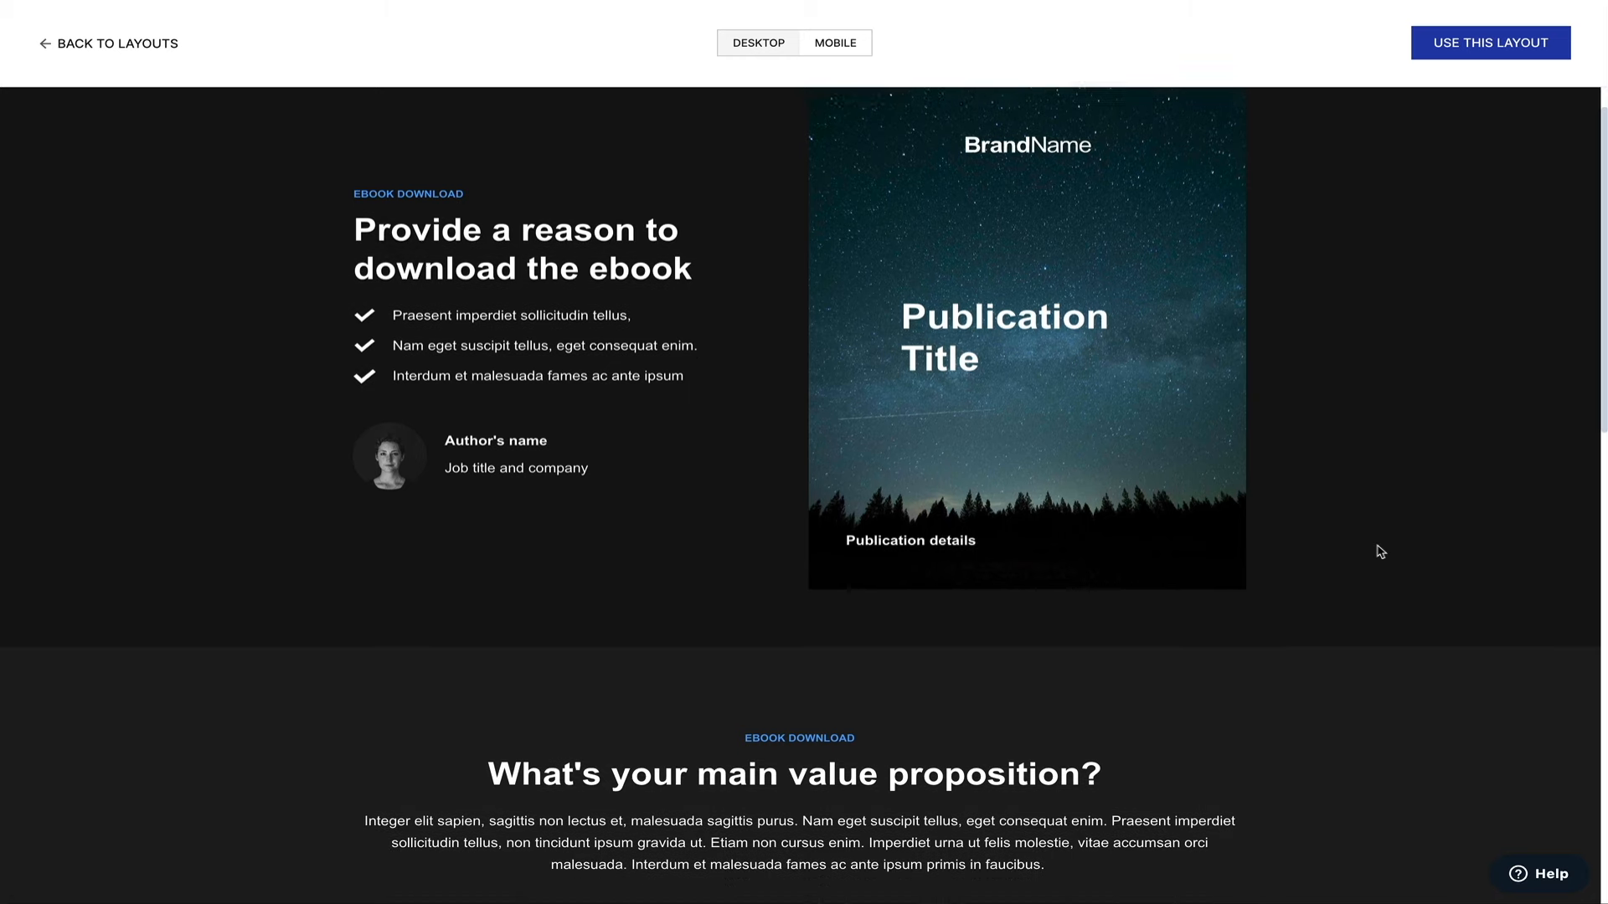
scroll(1380, 552, down, 5)
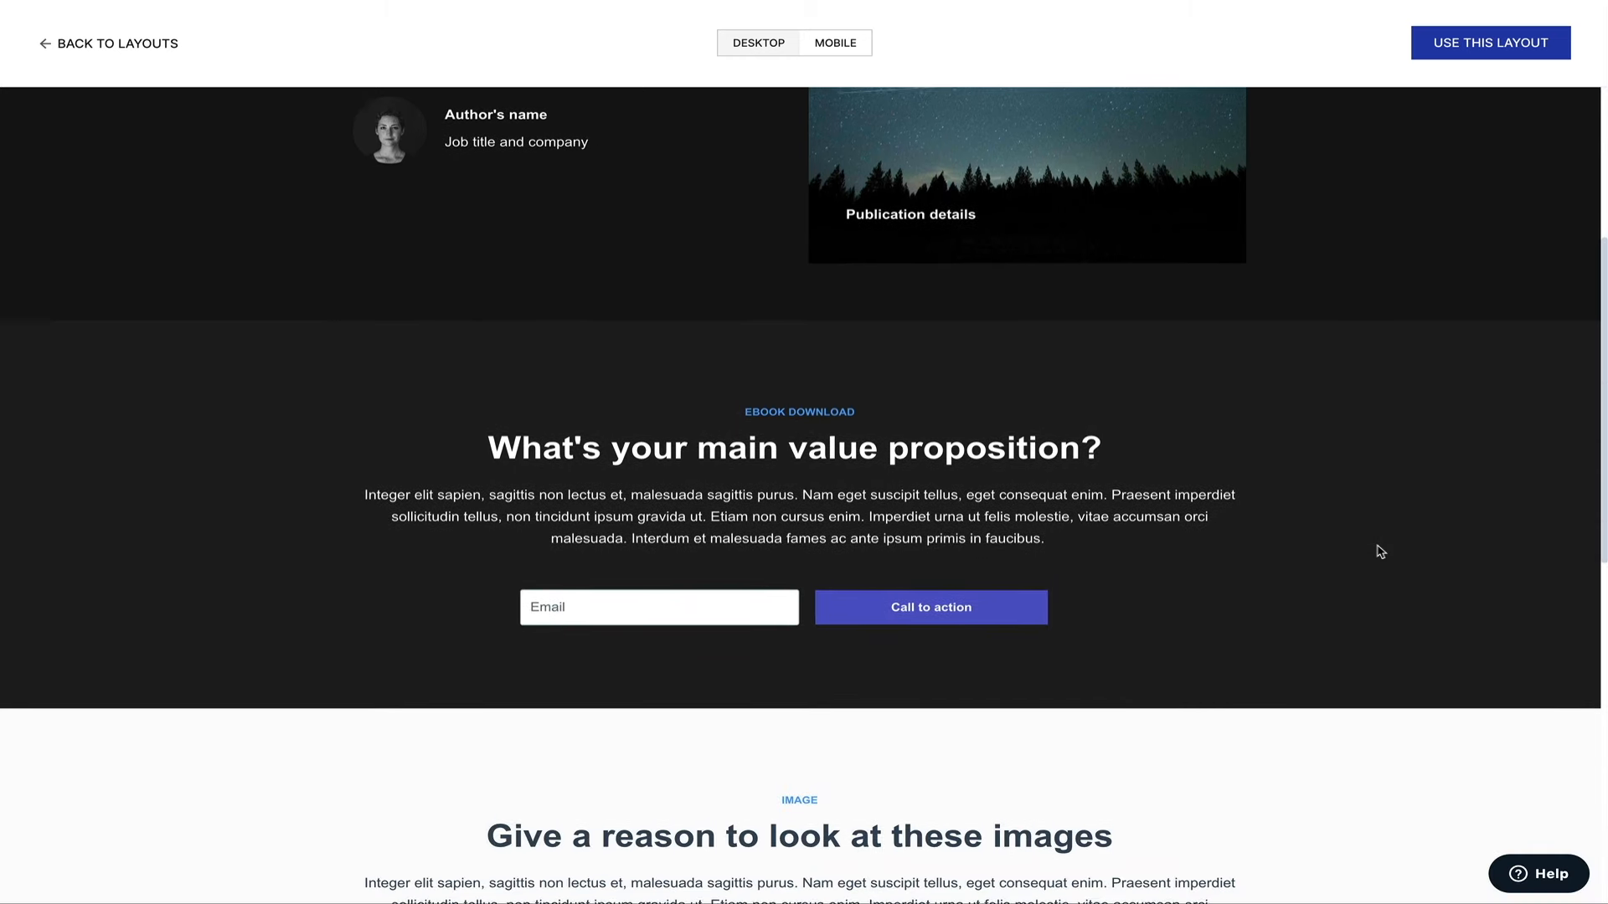
scroll(1380, 552, down, 4)
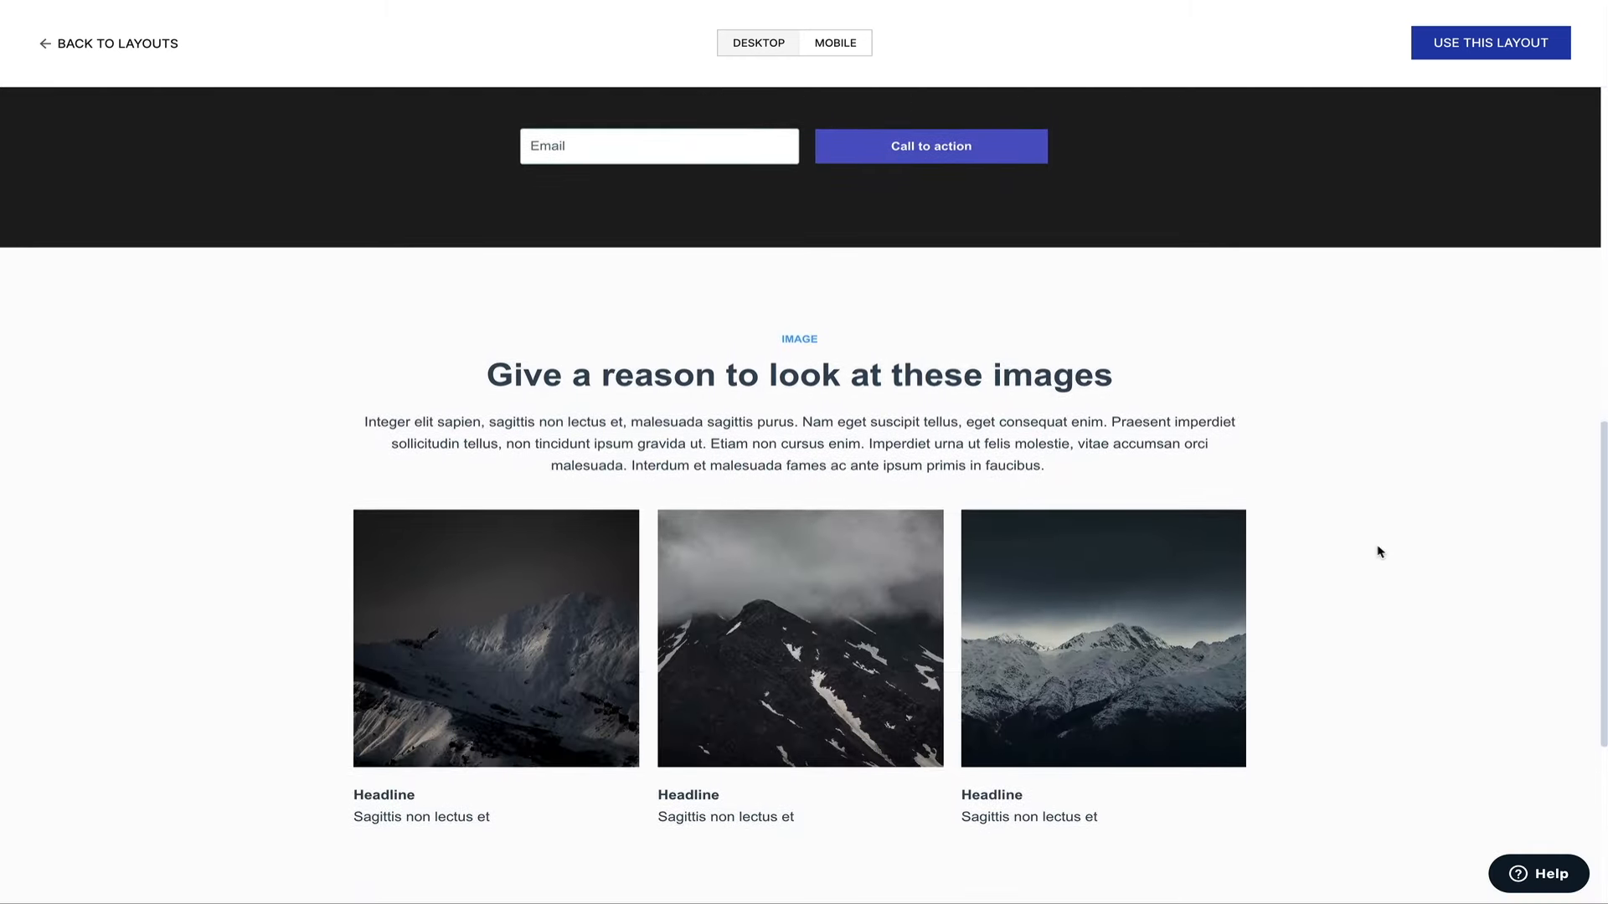
scroll(1380, 552, down, 1)
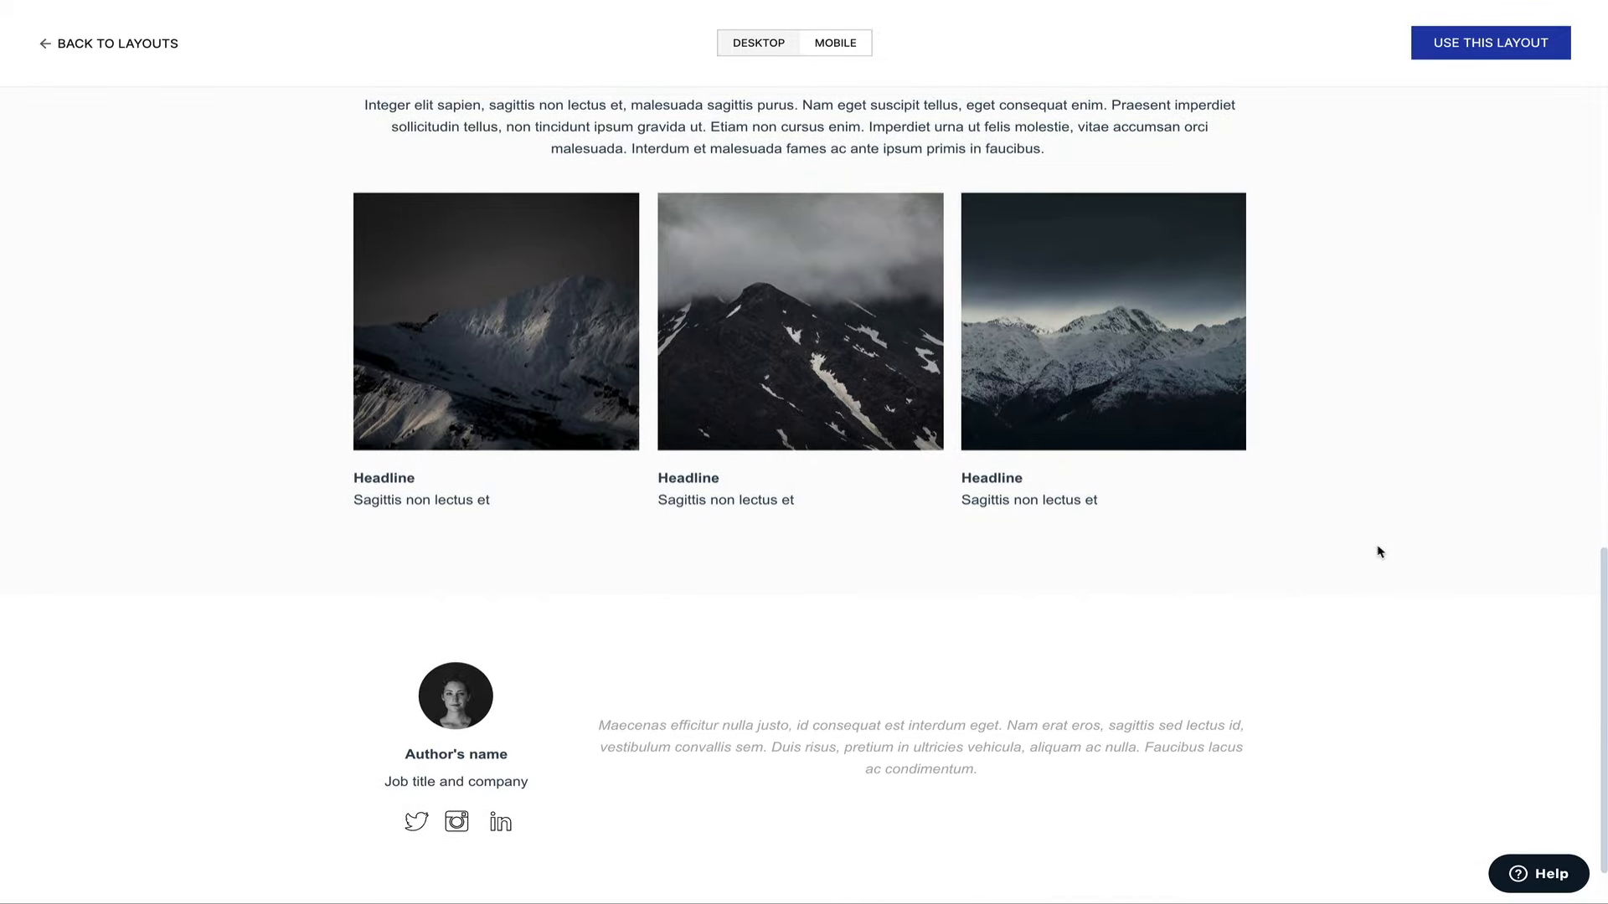
scroll(1380, 552, up, 5)
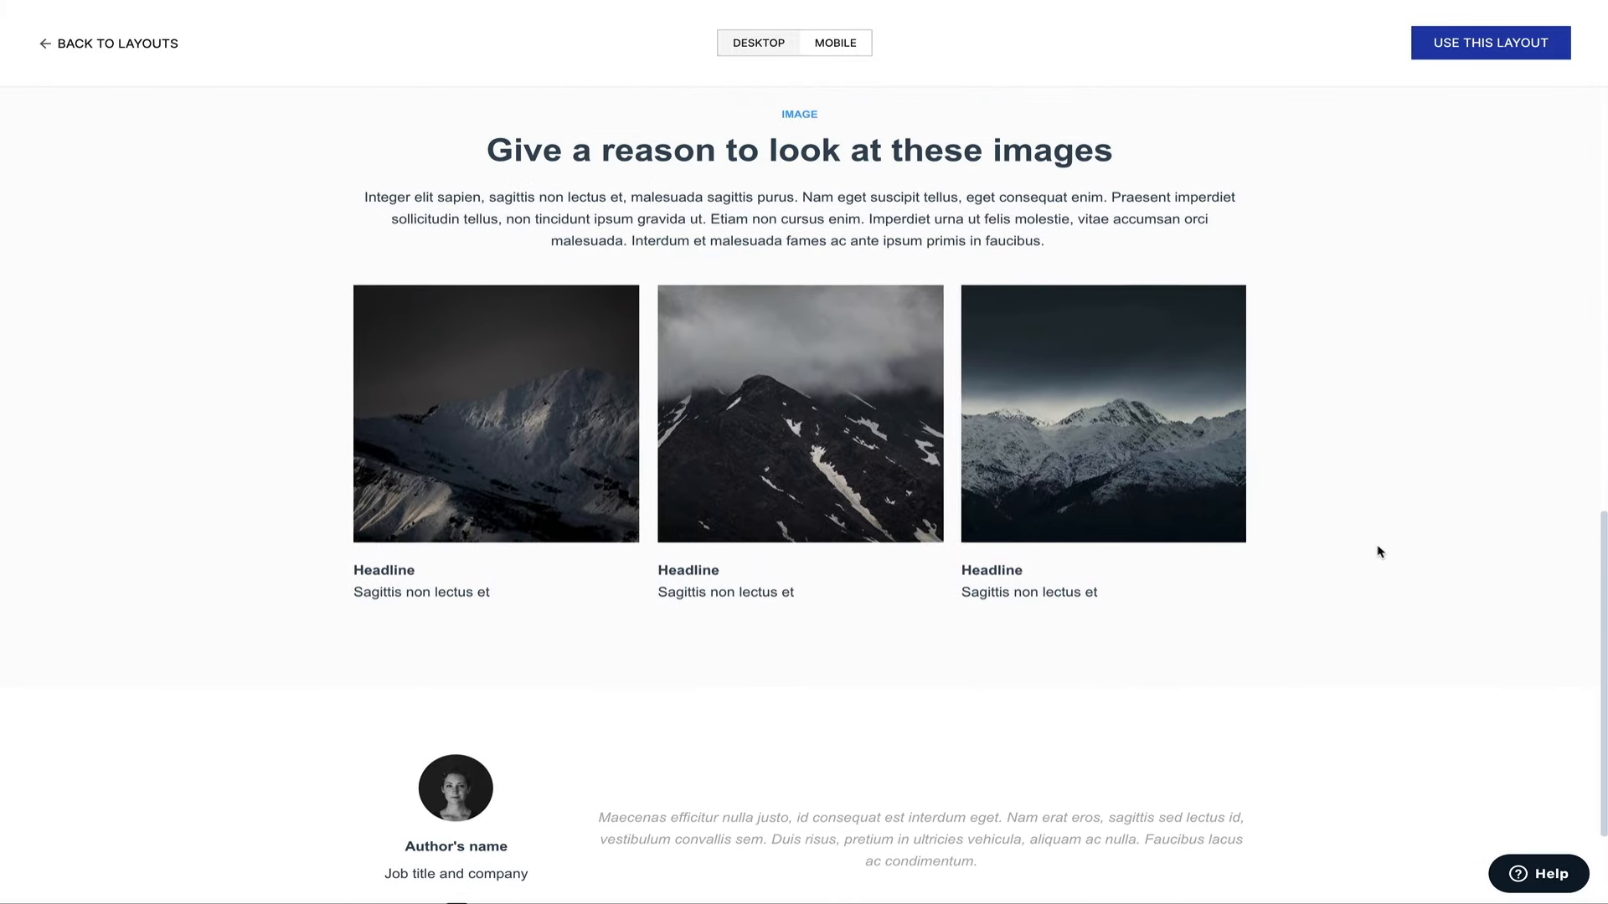
scroll(1380, 552, up, 6)
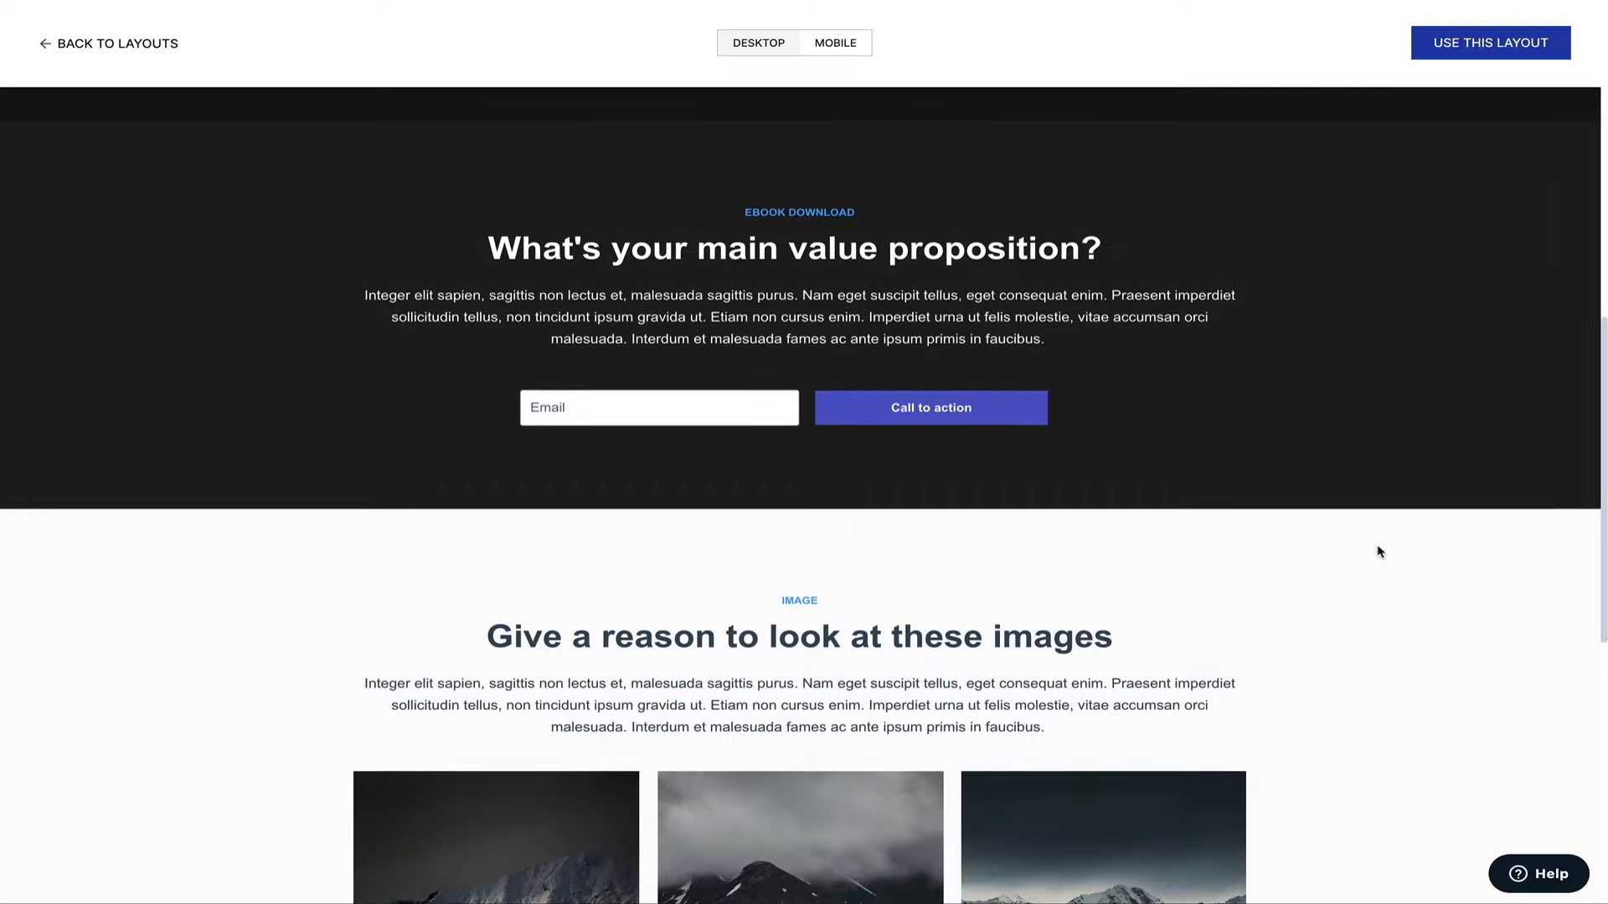
scroll(1380, 551, up, 5)
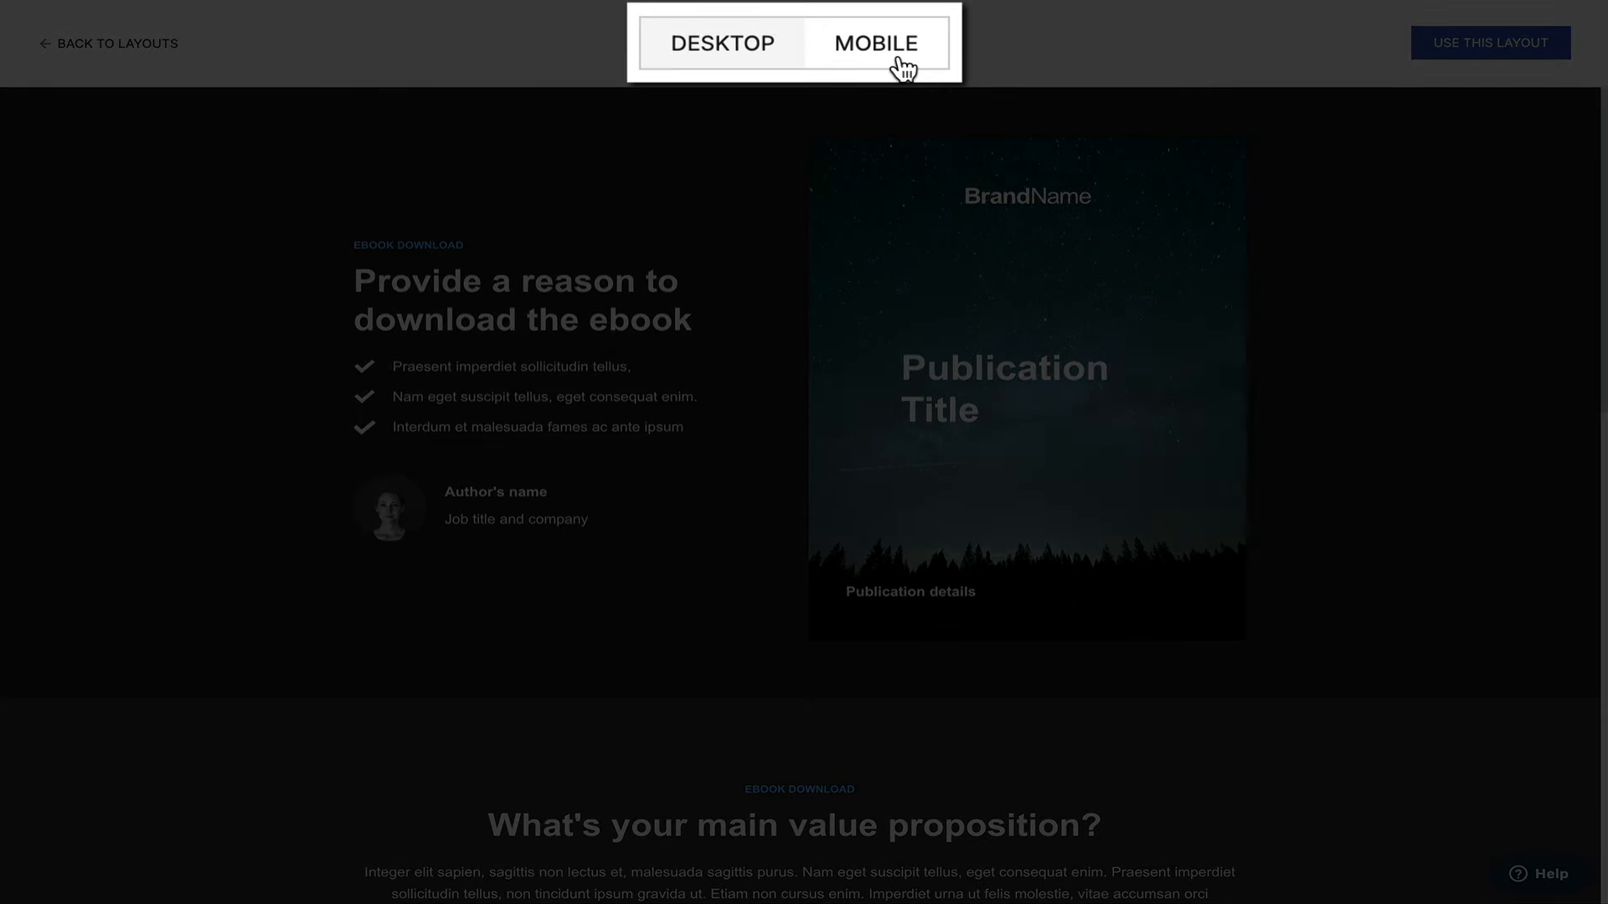
Switch the preview to mobile and scroll through the ebook layout's mobile version.
click(846, 52)
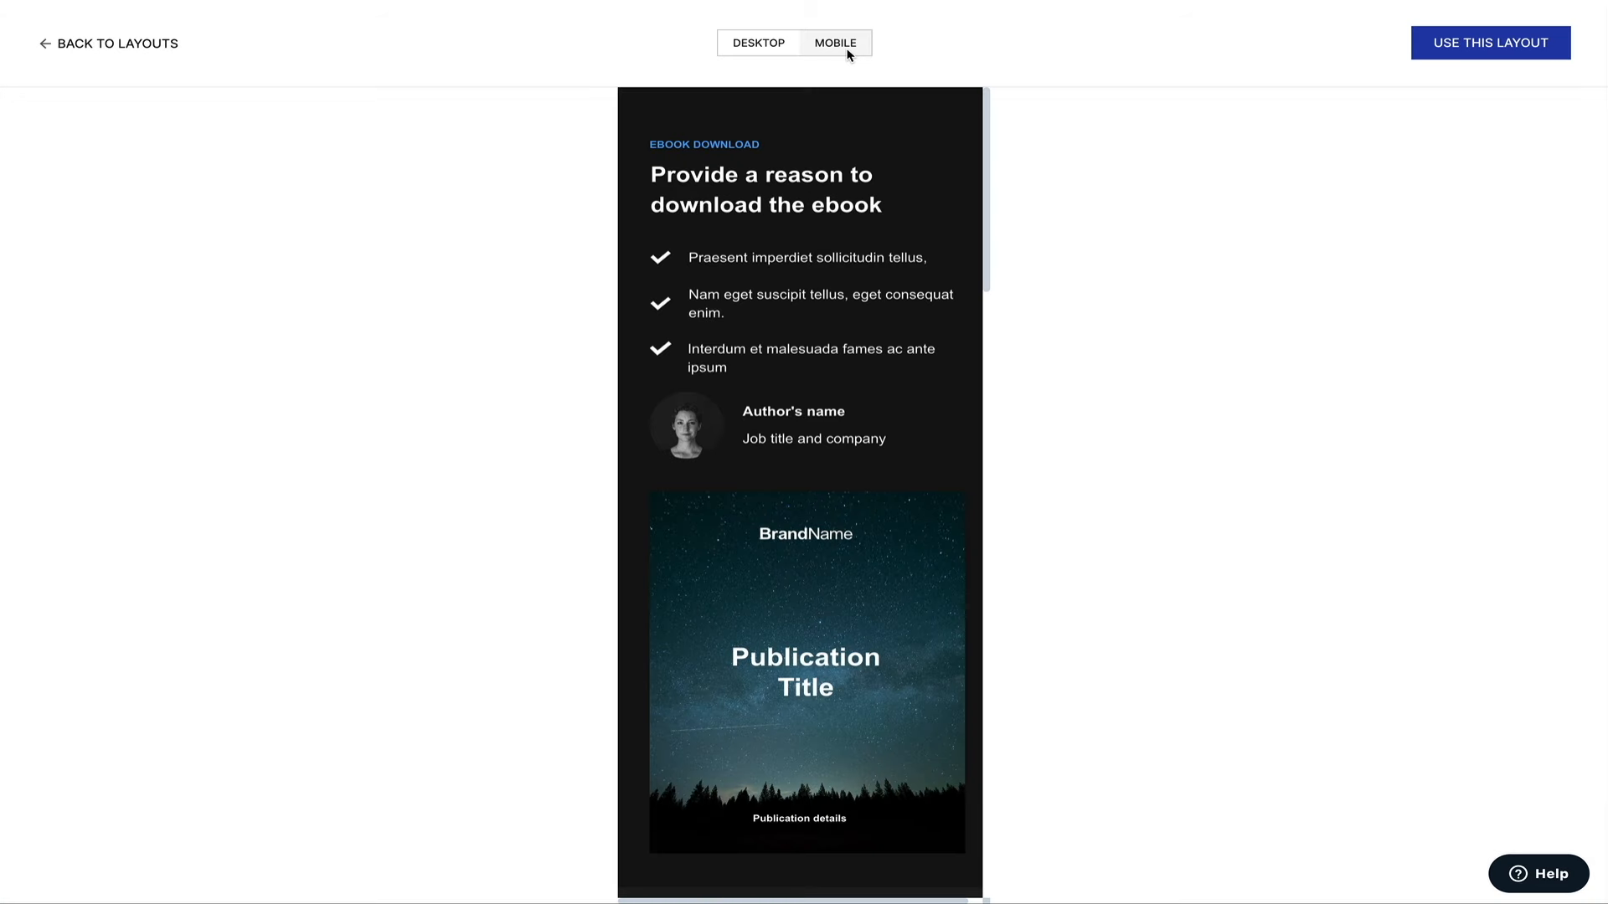
scroll(935, 139, down, 4)
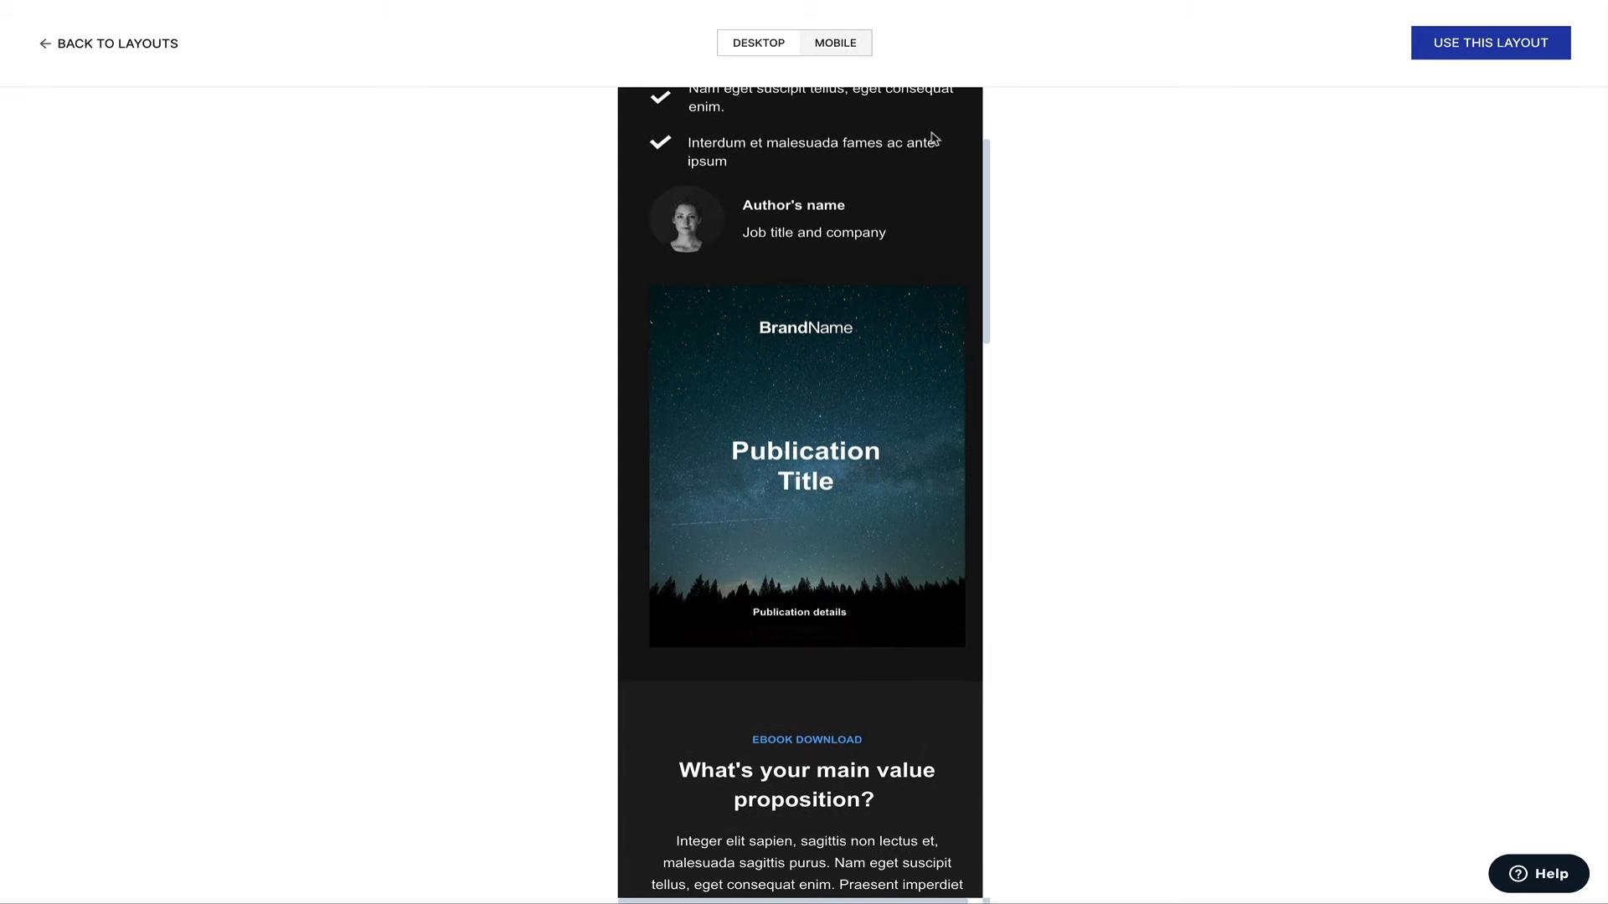
scroll(935, 139, down, 6)
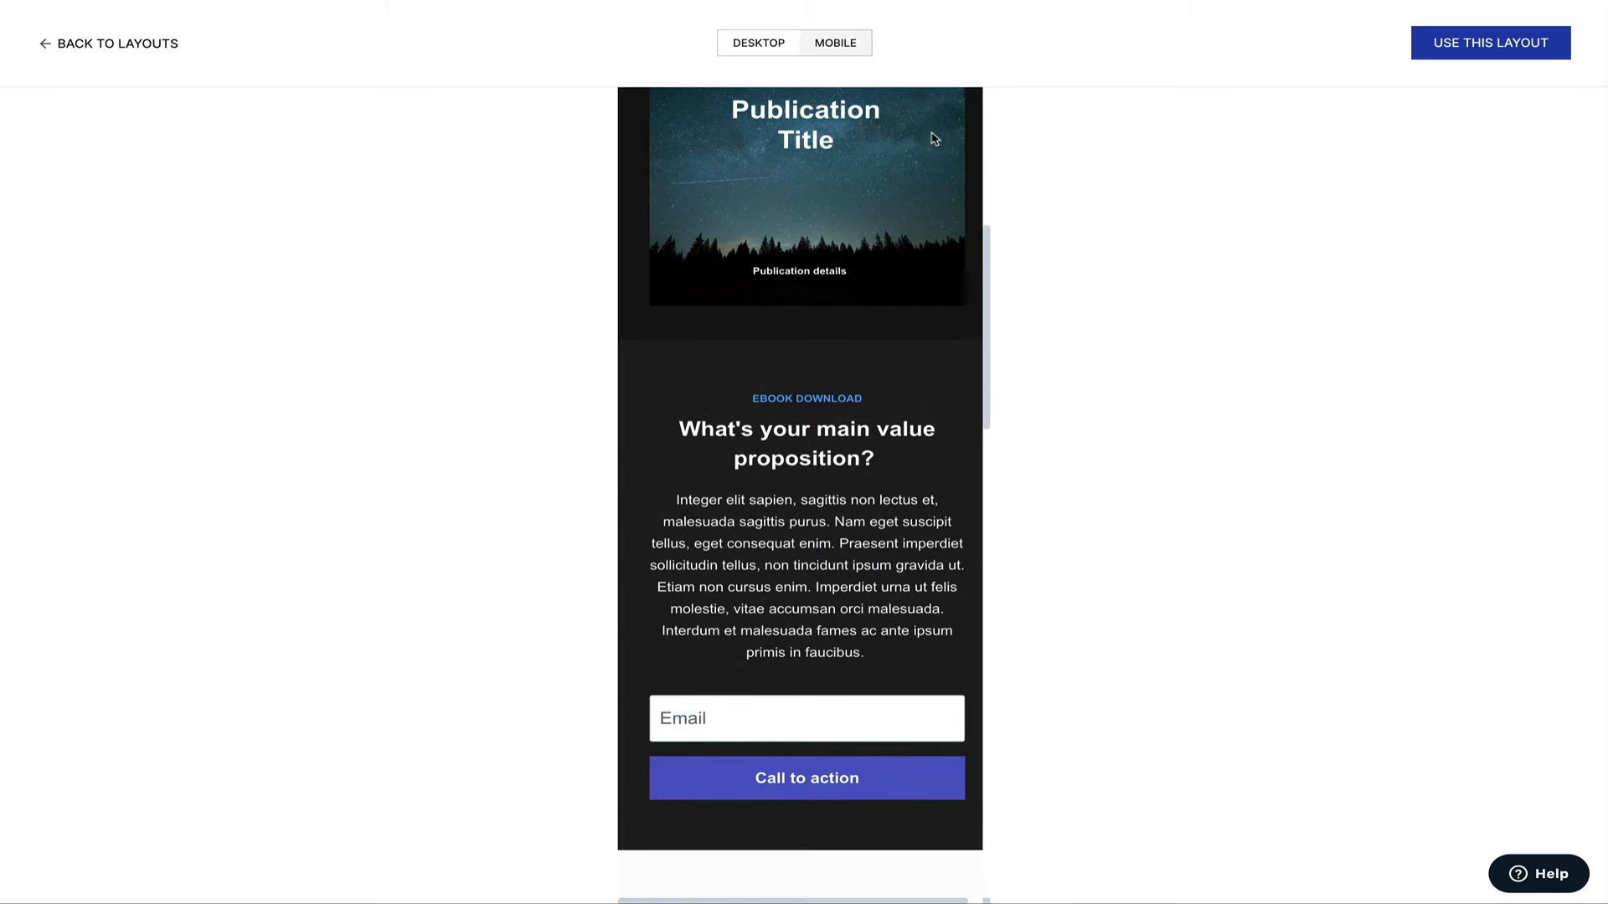
scroll(935, 139, down, 11)
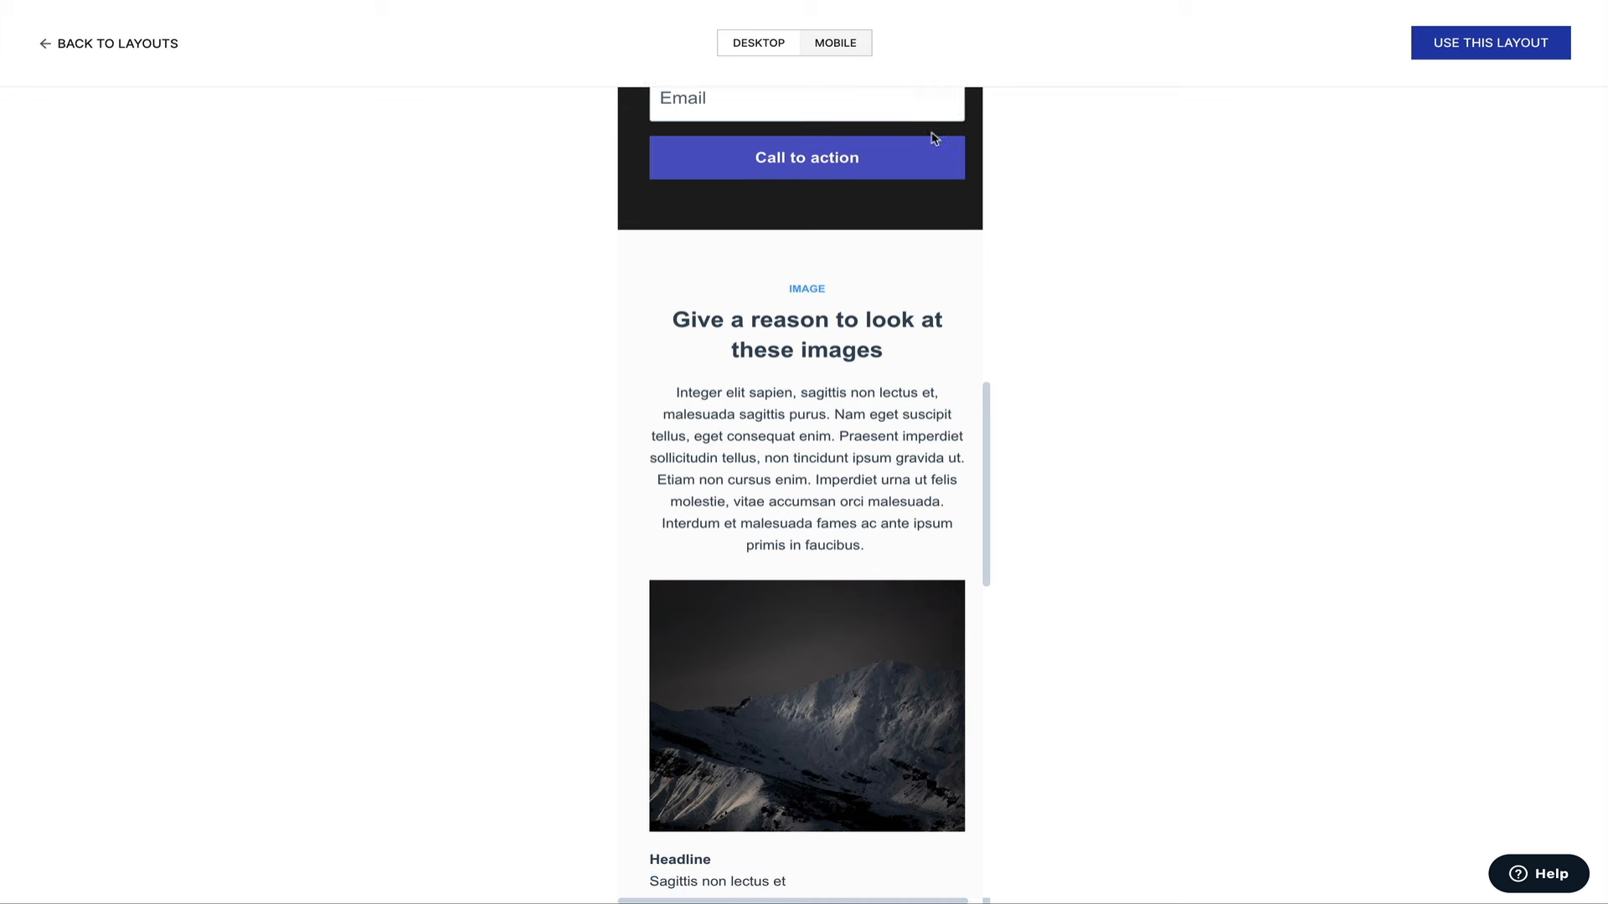
scroll(935, 139, down, 7)
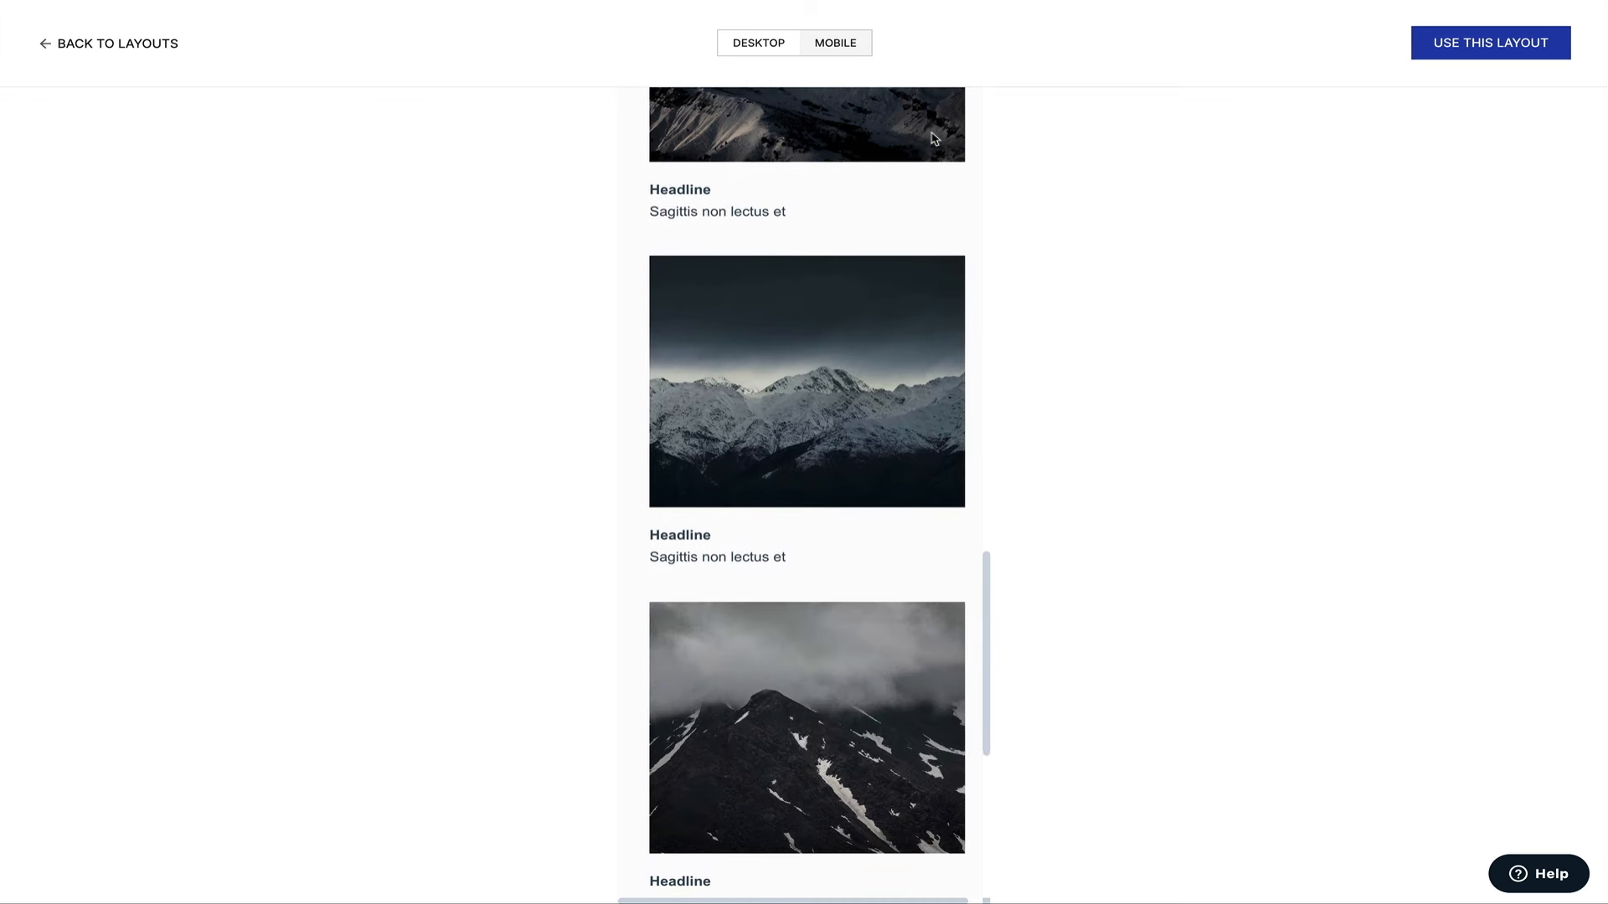
scroll(936, 139, down, 2)
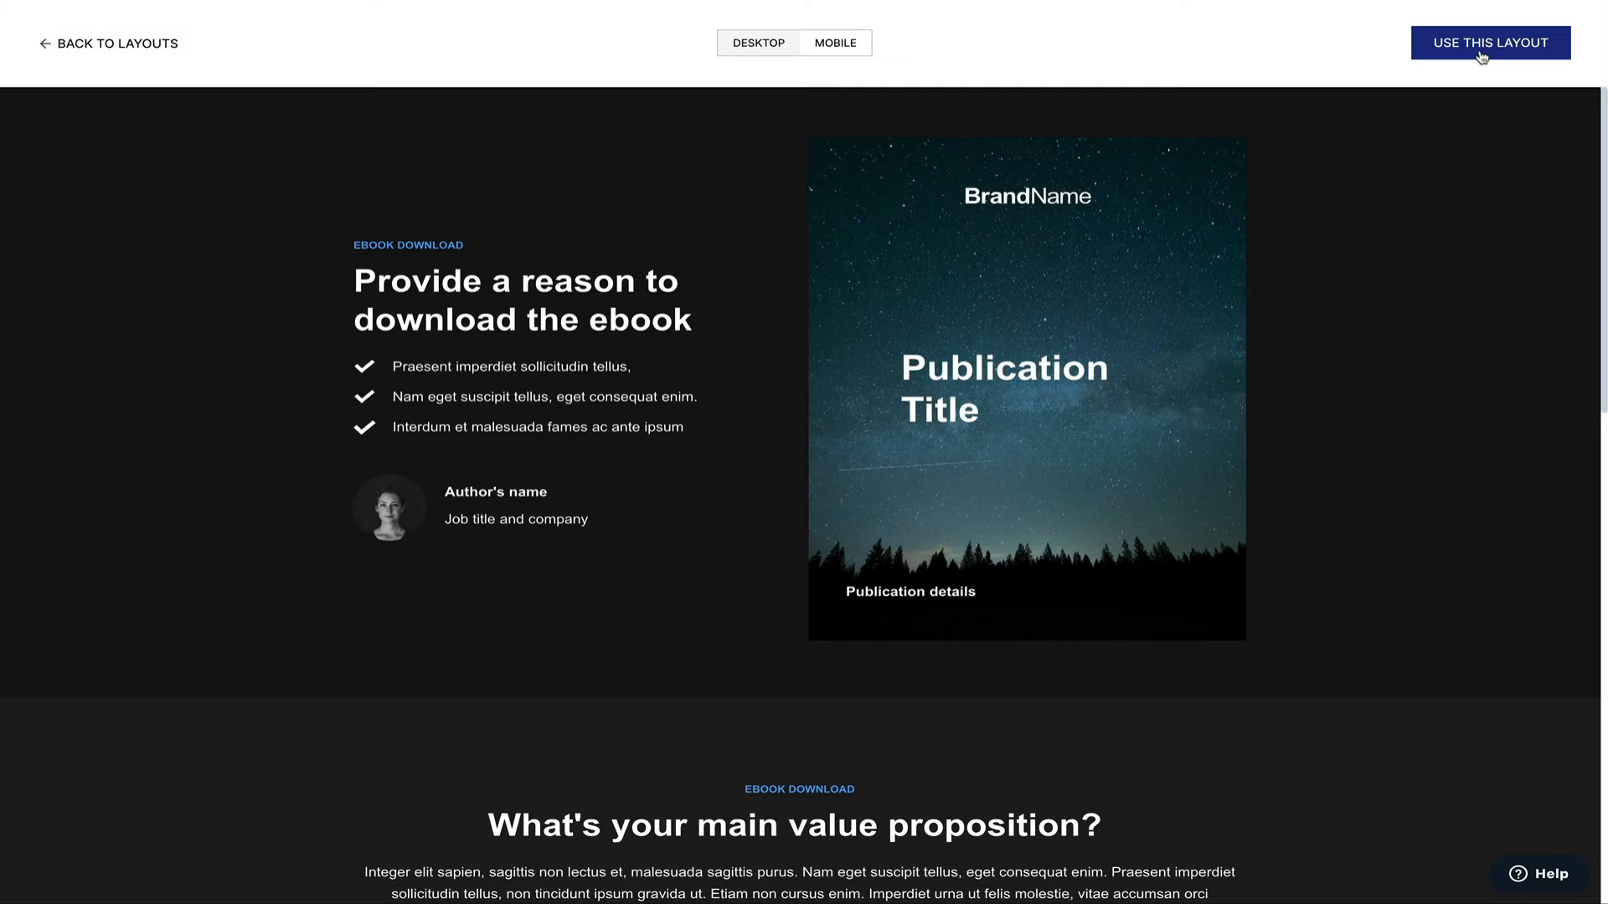
Use the ebook layout, replace 'My new page' with 'Food Blog eBook Landing Page', and create it.
click(1481, 55)
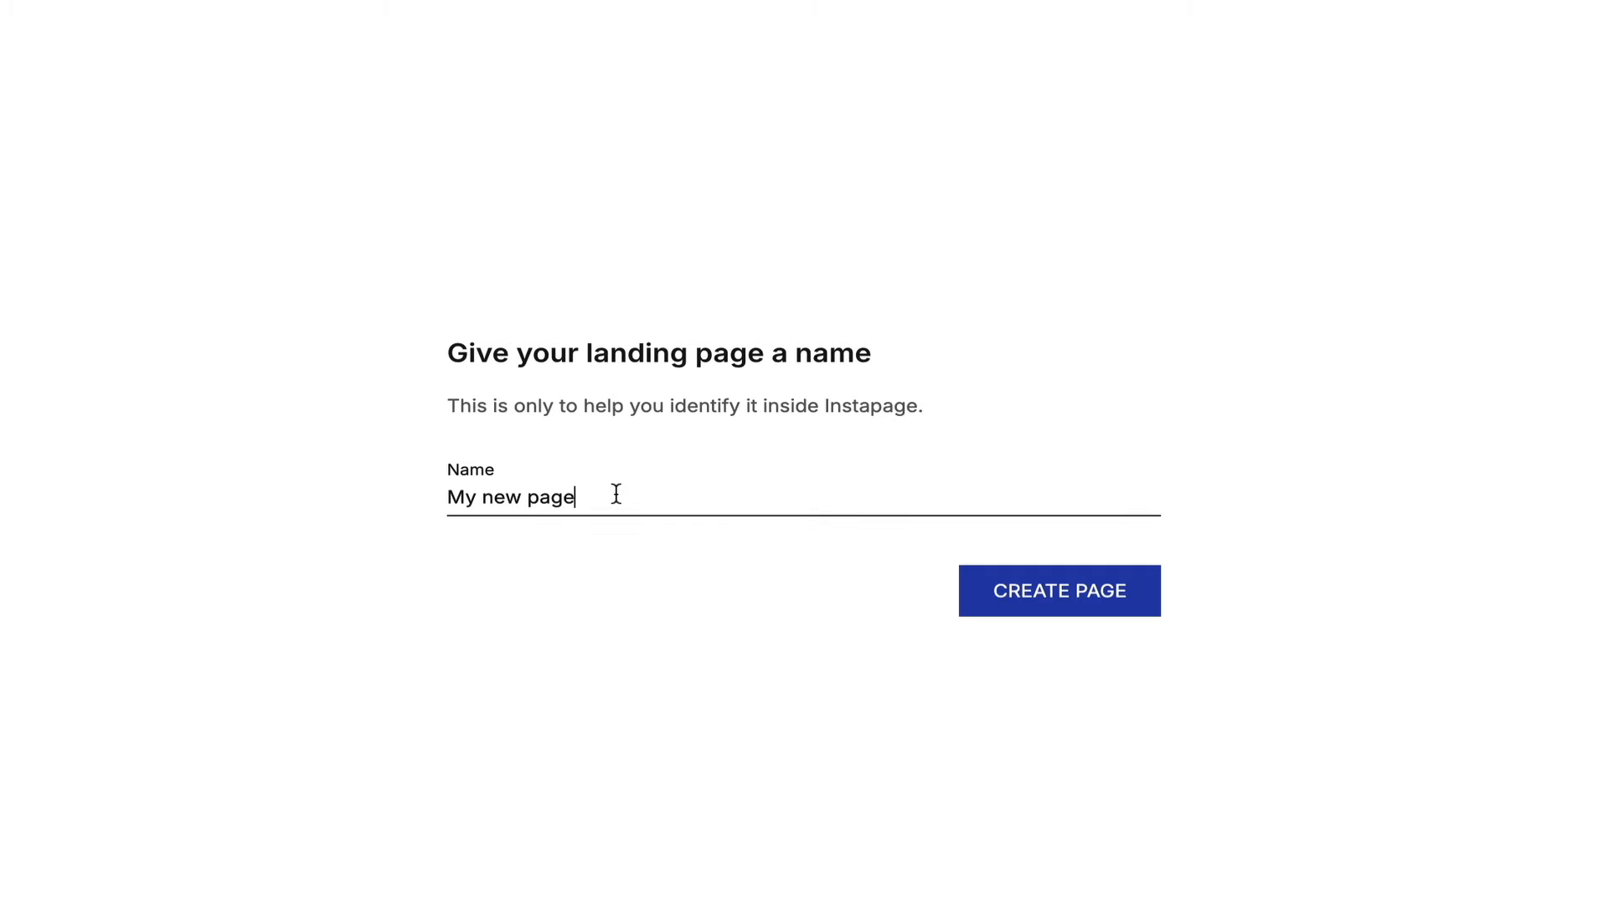
drag(616, 494, 453, 501)
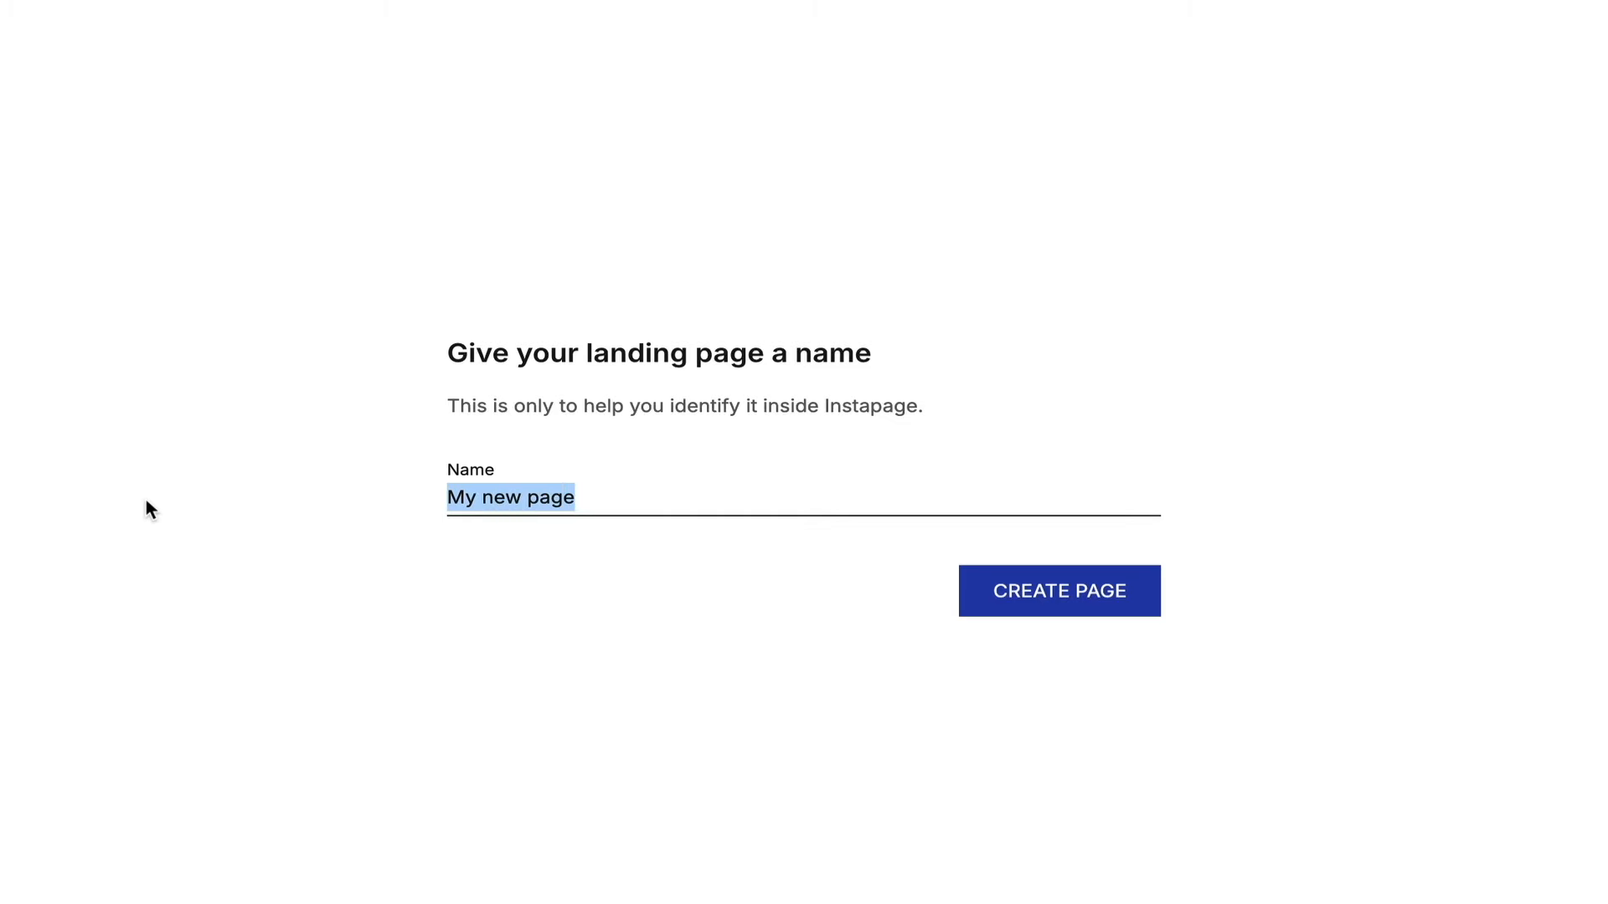
text(Food Blog e)
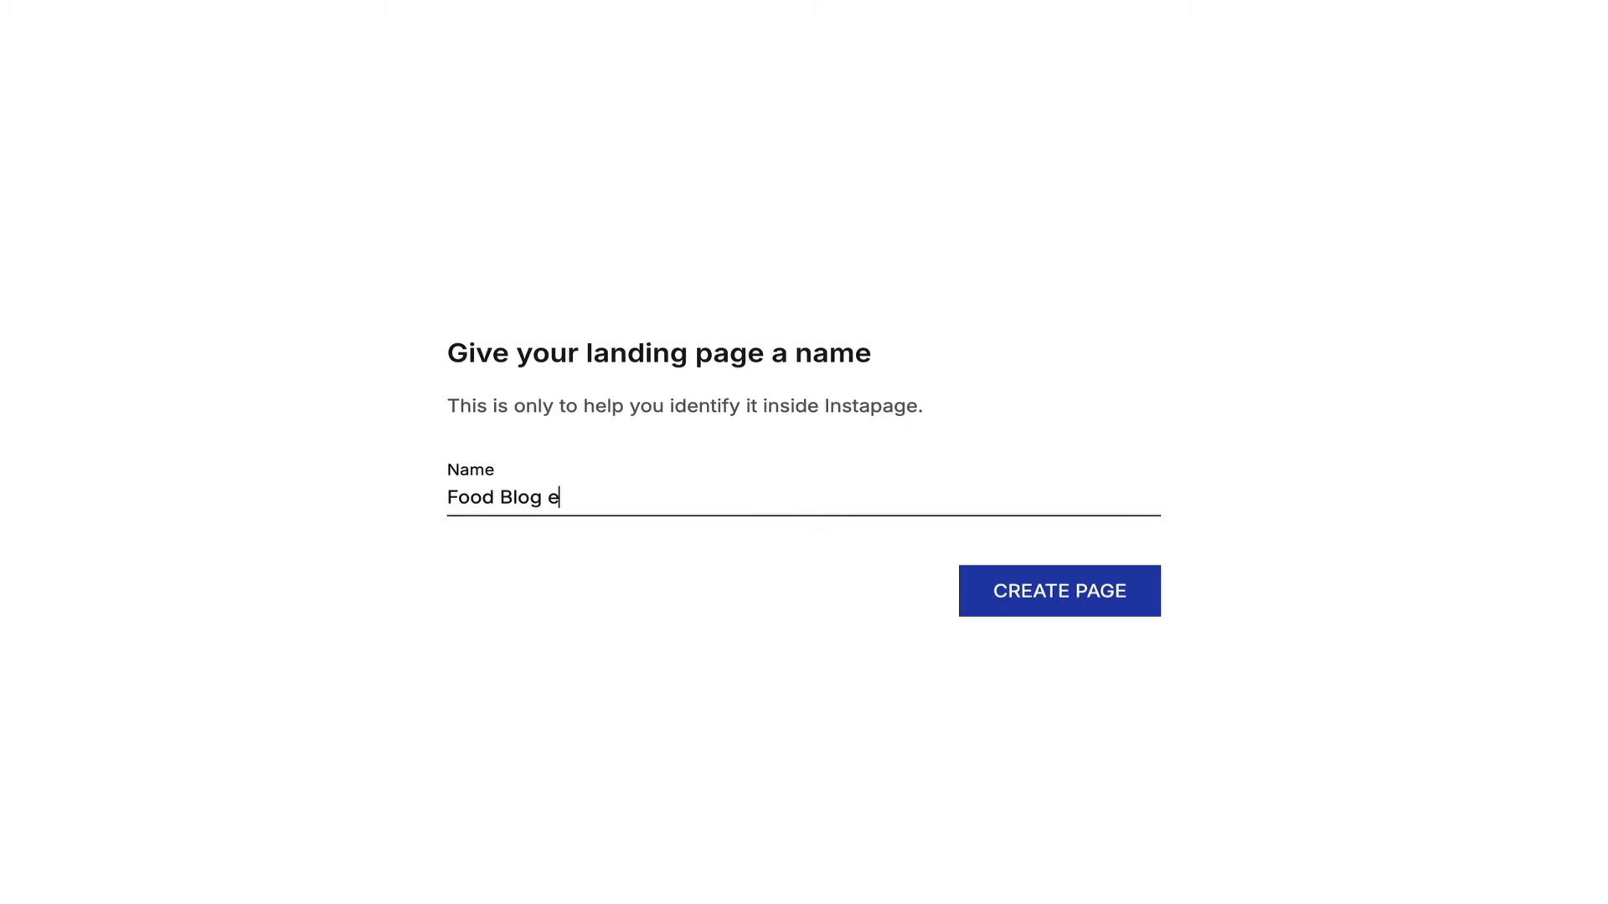
text(Book Landing Page)
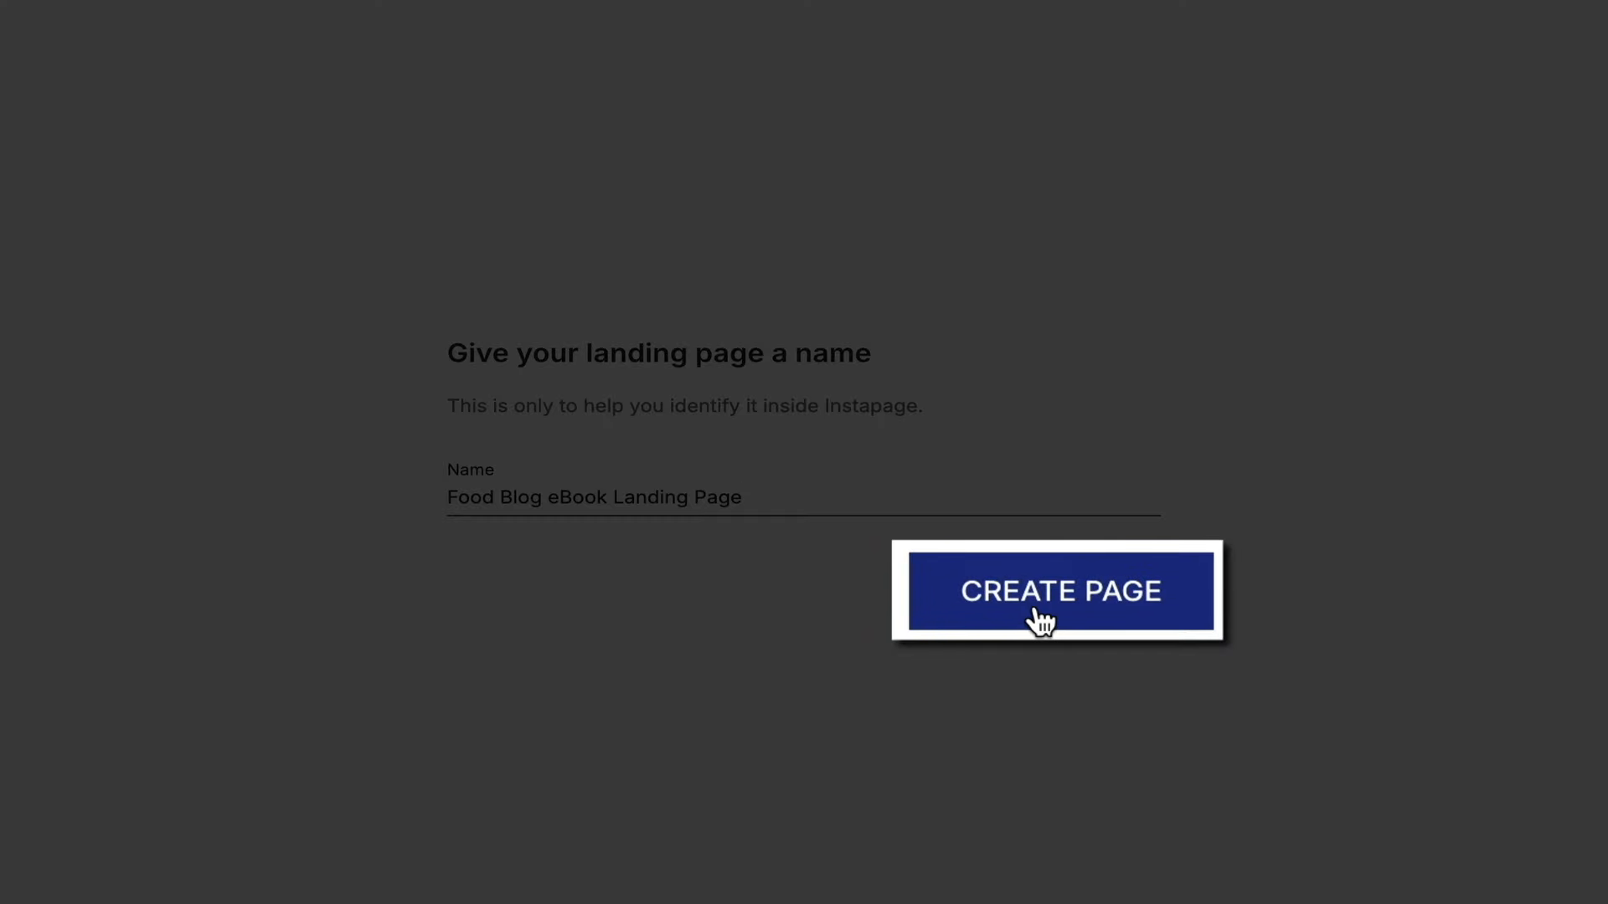
click(1041, 618)
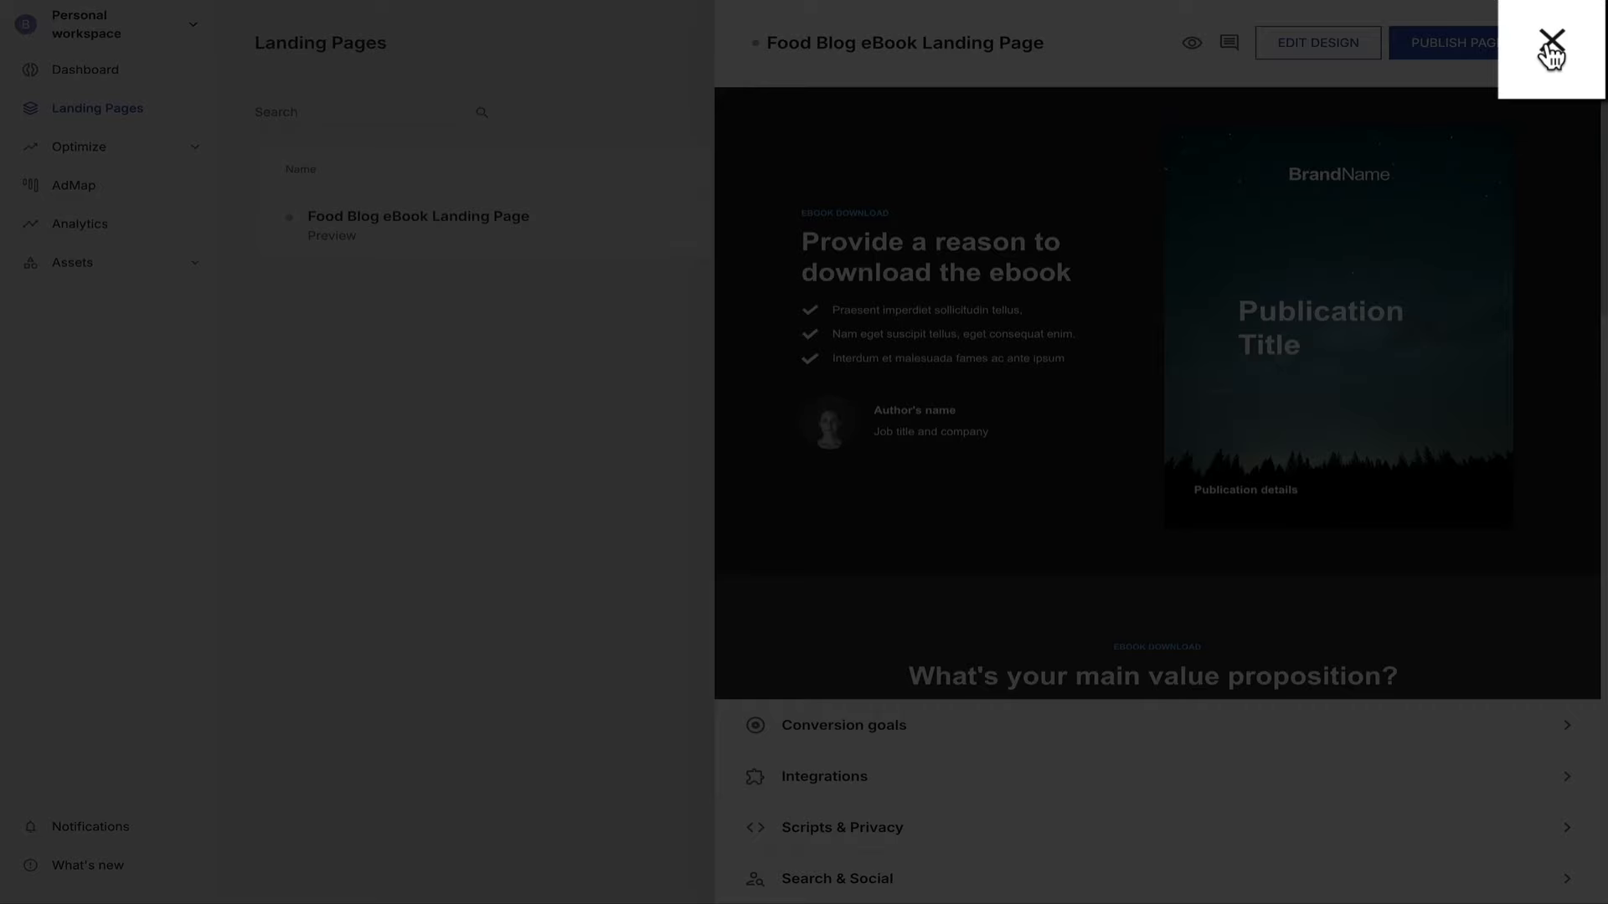
Close the new page's detail panel to reveal the Landing Pages list.
click(1551, 42)
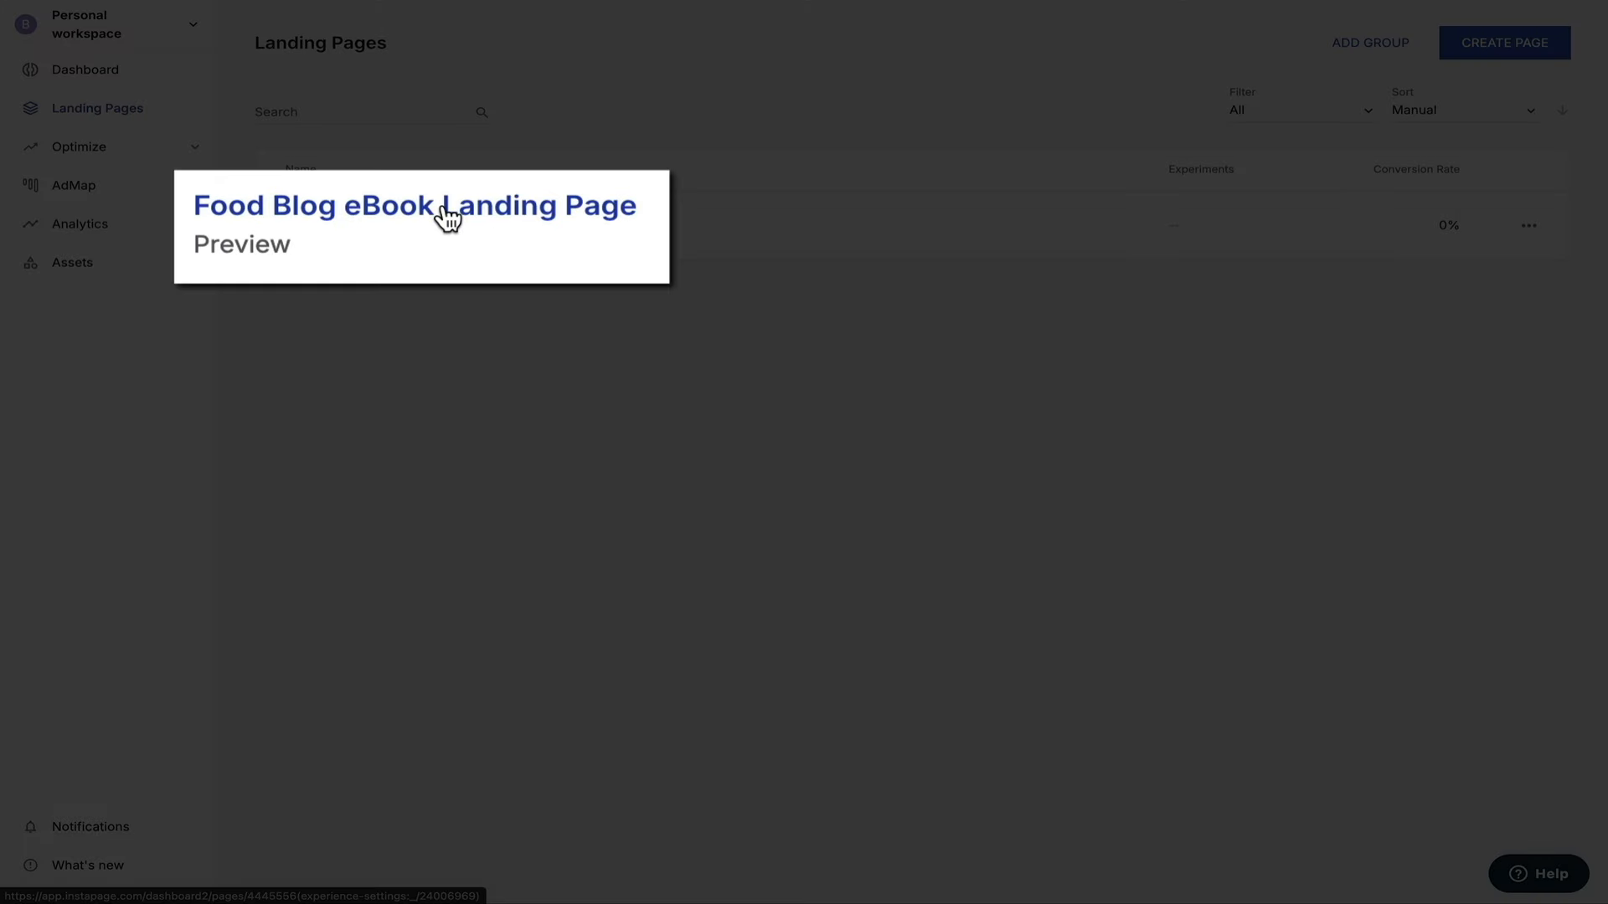
Open Food Blog eBook Landing Page in the editor, view its mobile layout, then desktop.
click(433, 220)
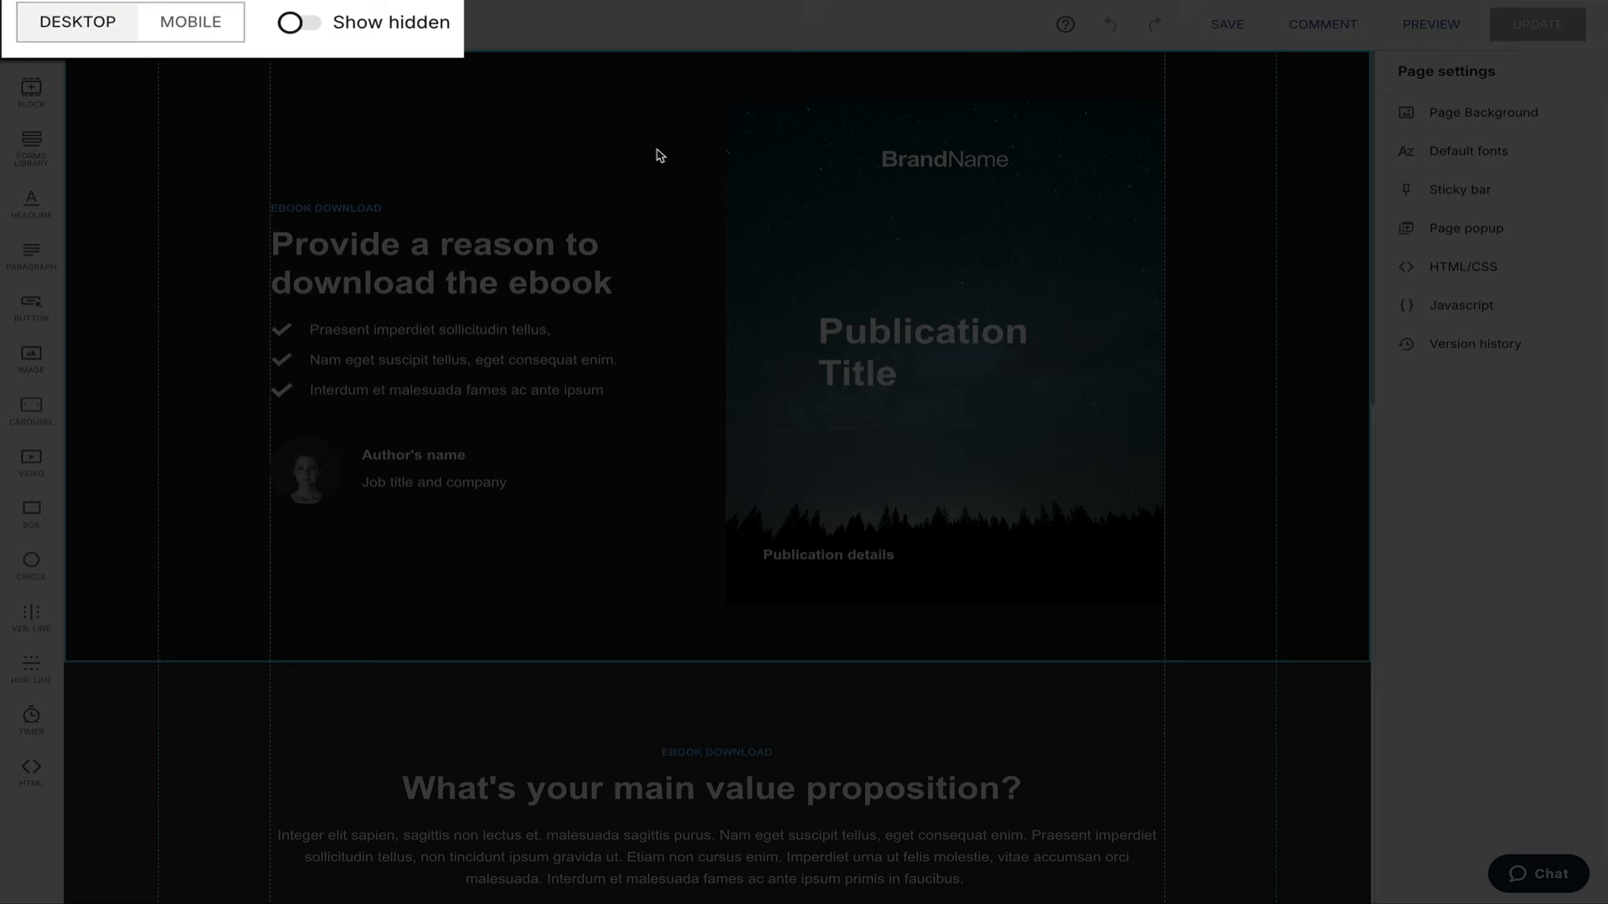
click(196, 31)
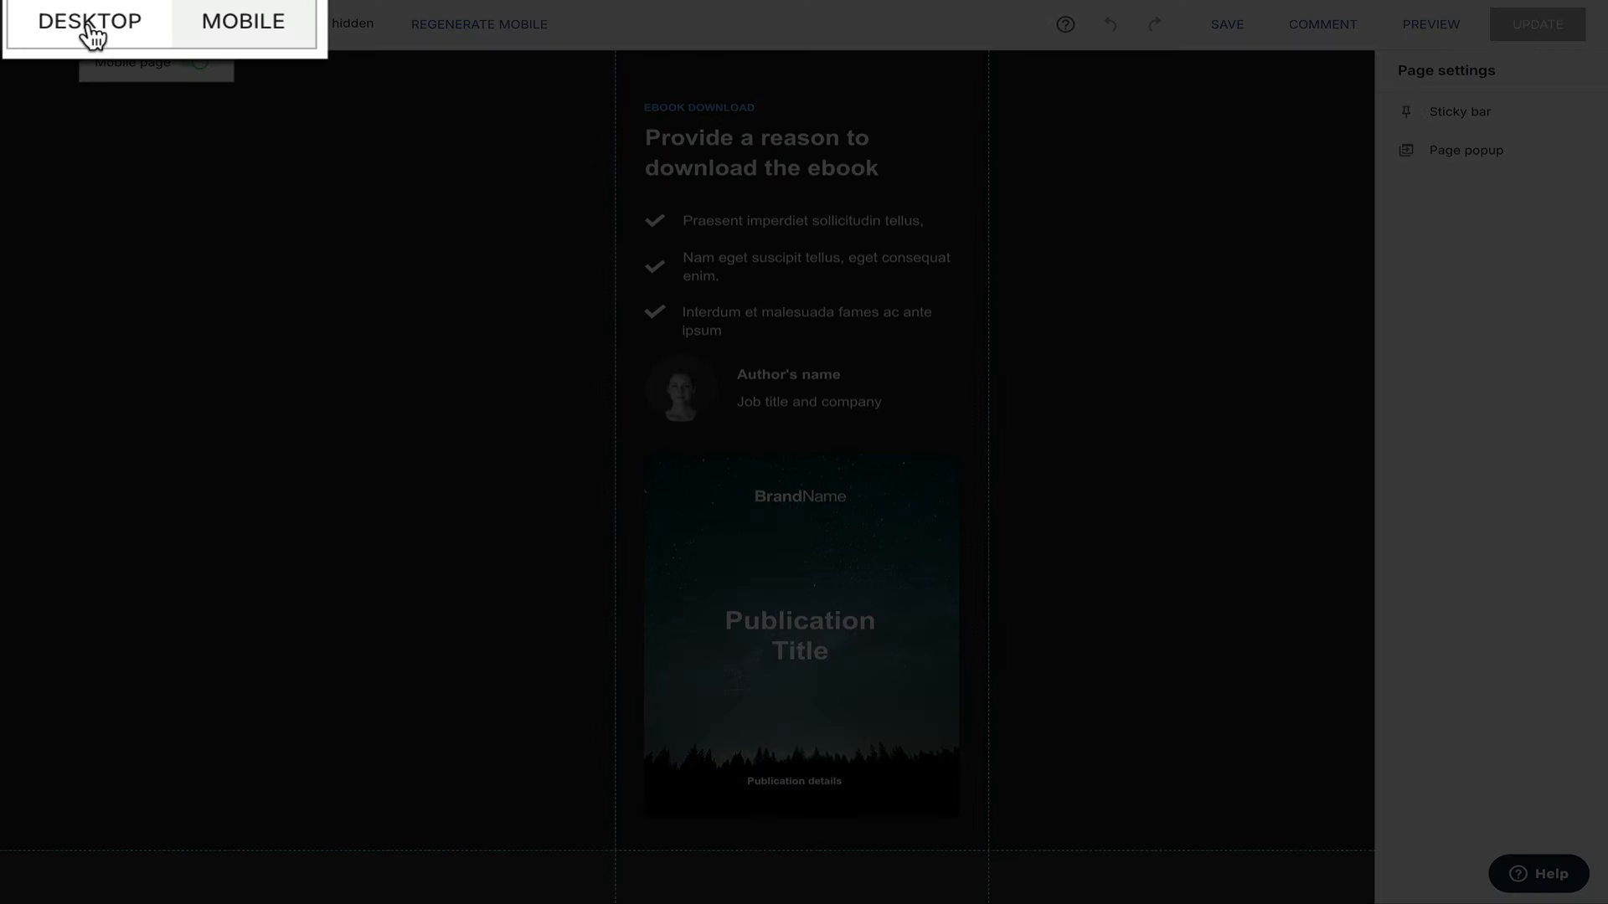
click(121, 26)
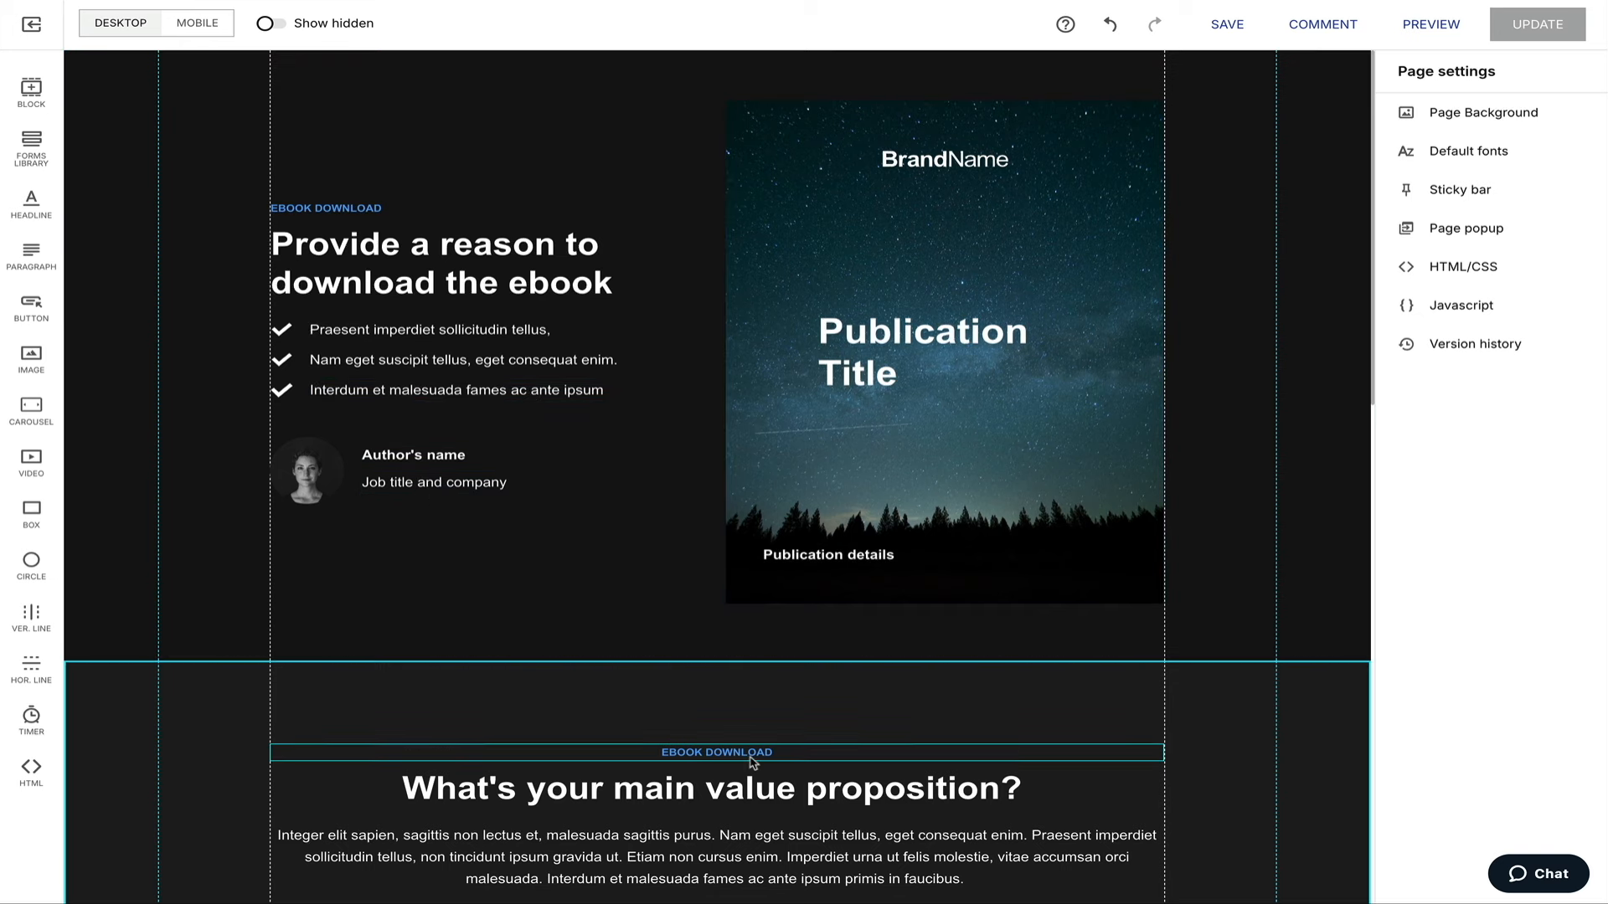
Reposition the EBOOK DOWNLOAD label, headline and three-item checklist, and move the author block lower.
scroll(889, 877, down, 2)
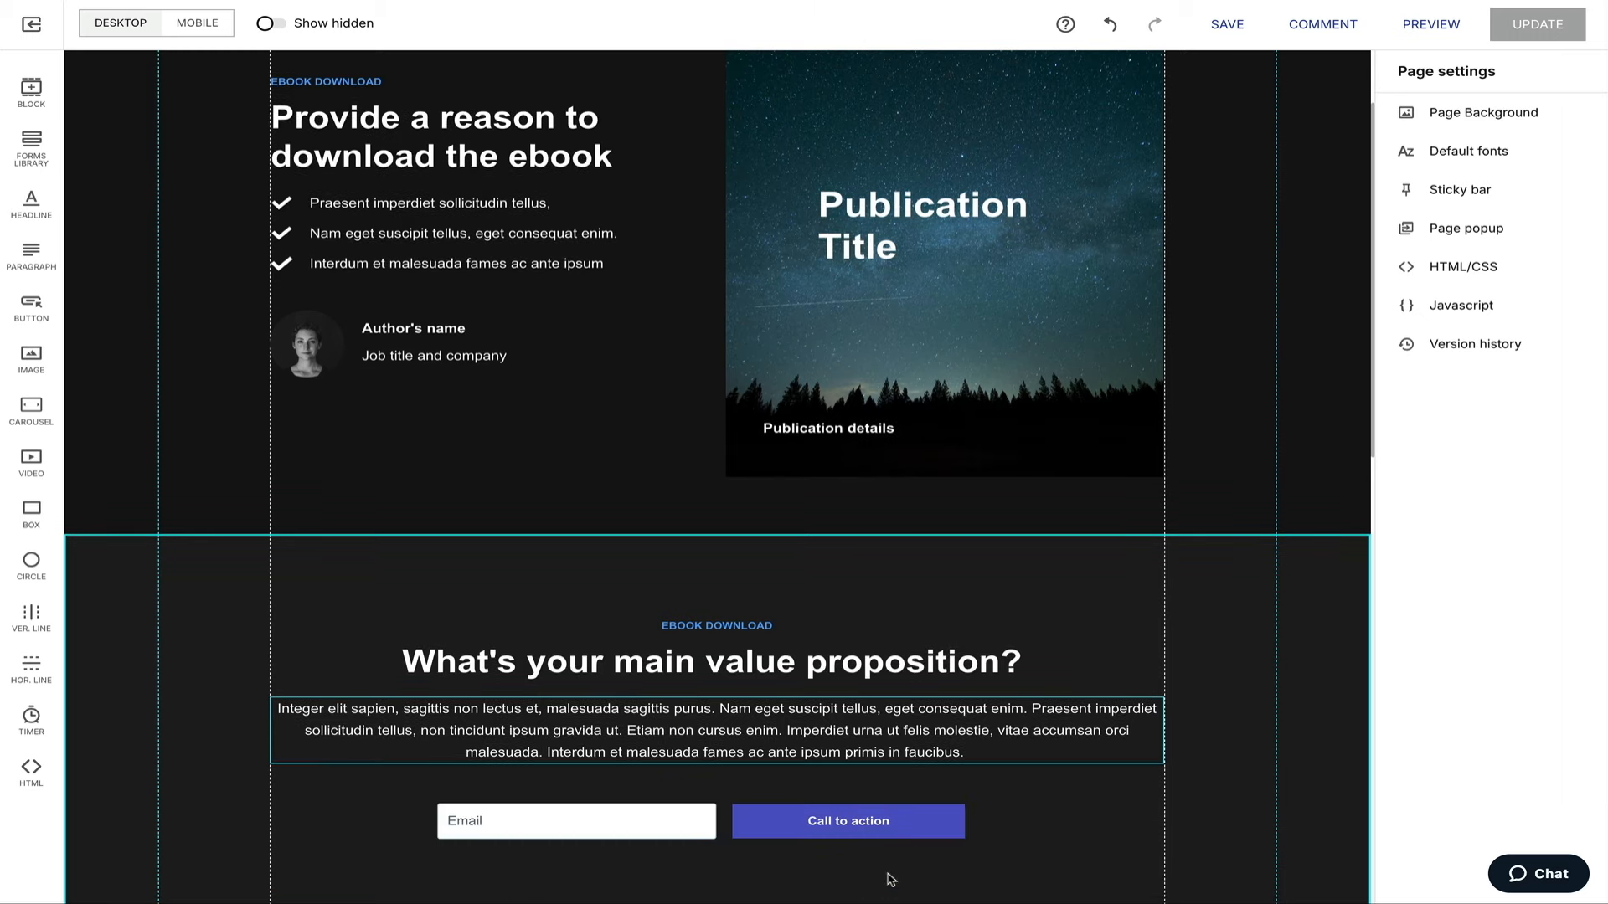
scroll(642, 825, down, 3)
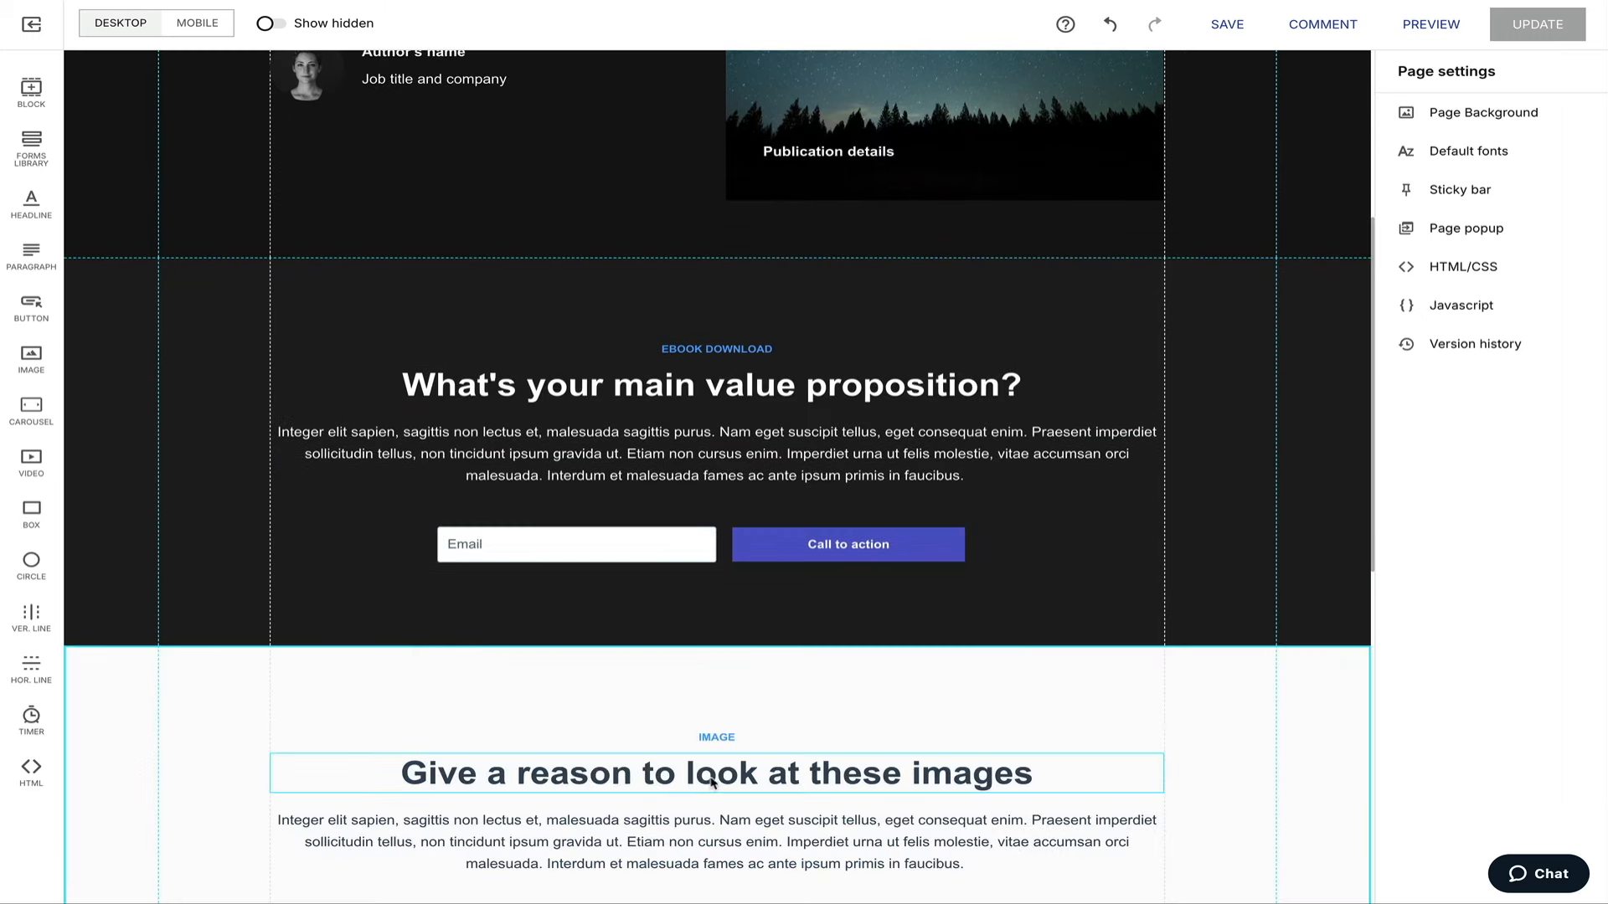
scroll(718, 784, up, 5)
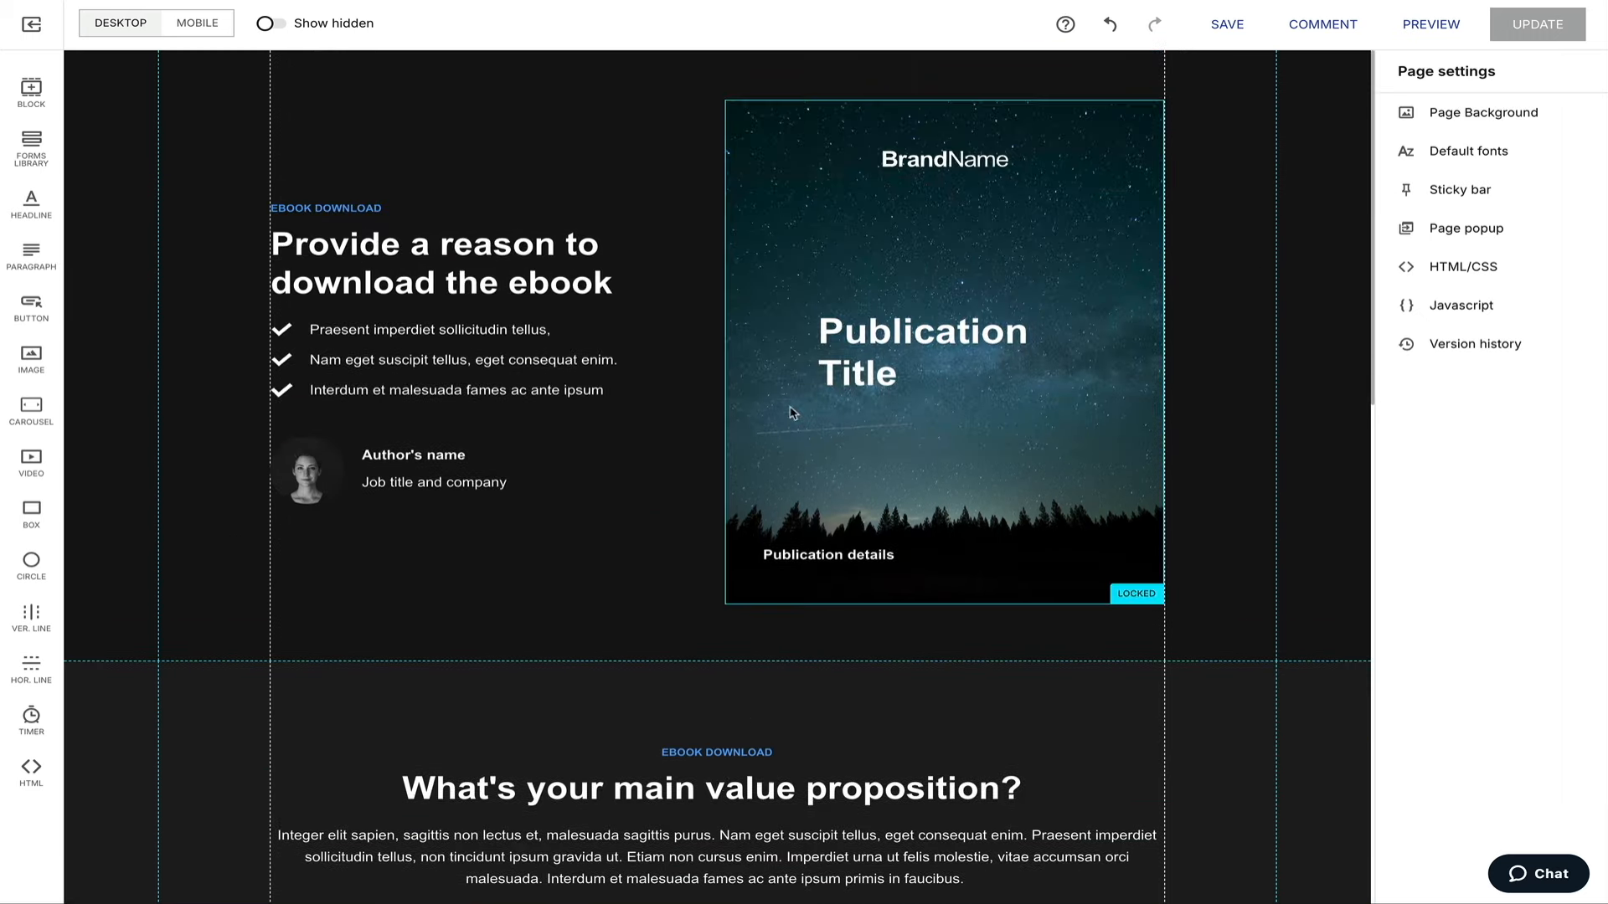
drag(361, 215, 356, 131)
drag(376, 262, 423, 228)
drag(289, 310, 550, 369)
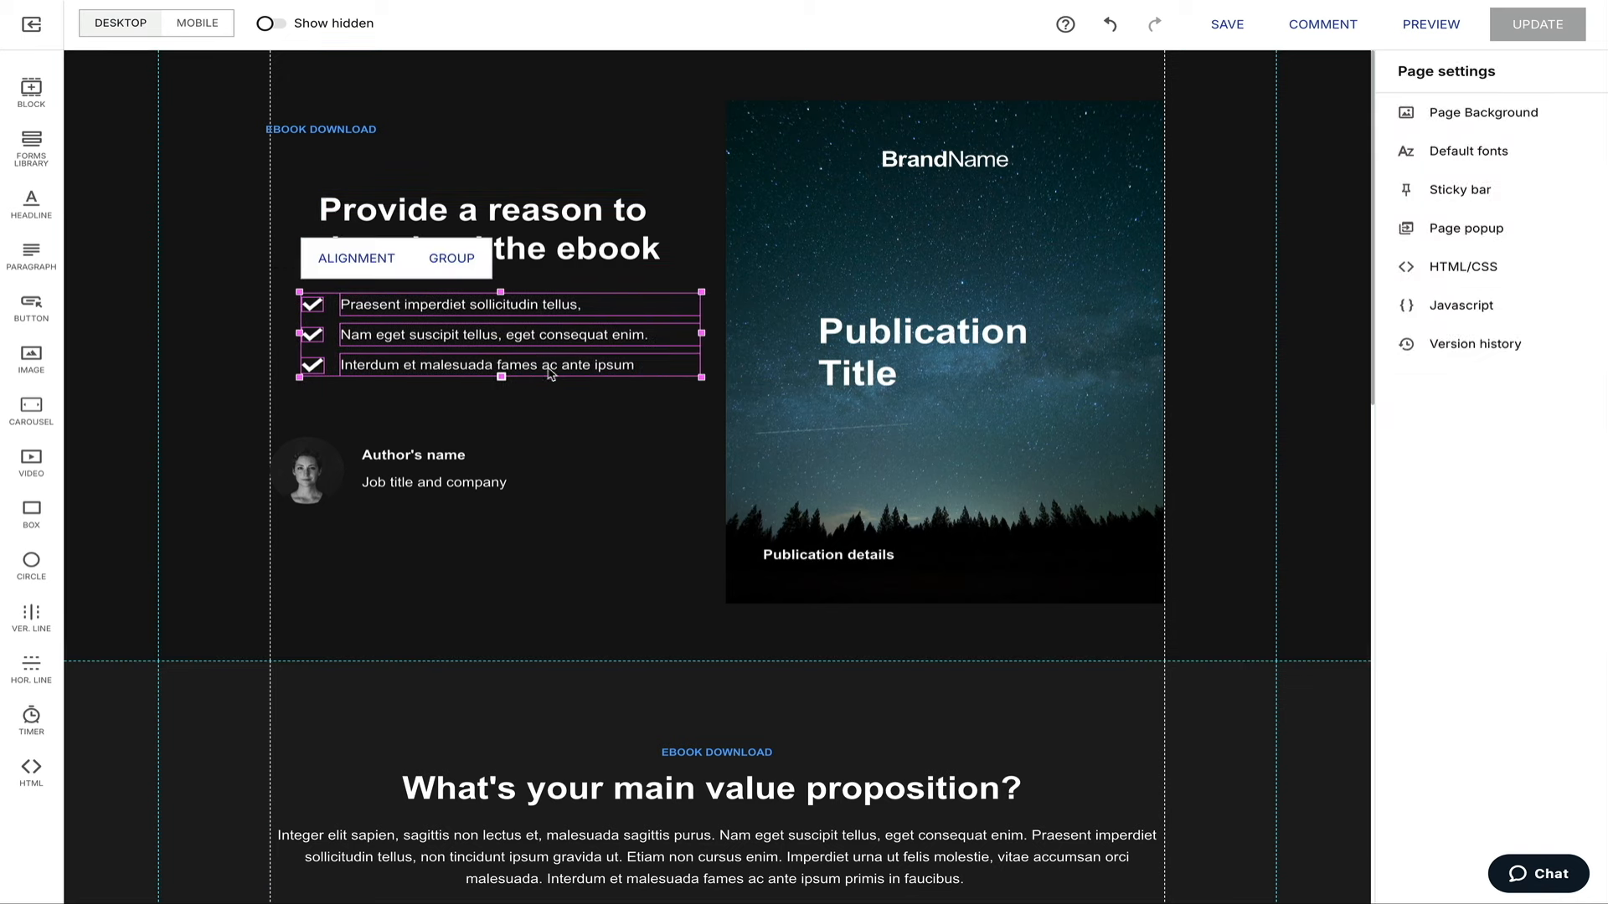
drag(538, 586, 268, 419)
drag(326, 474, 427, 580)
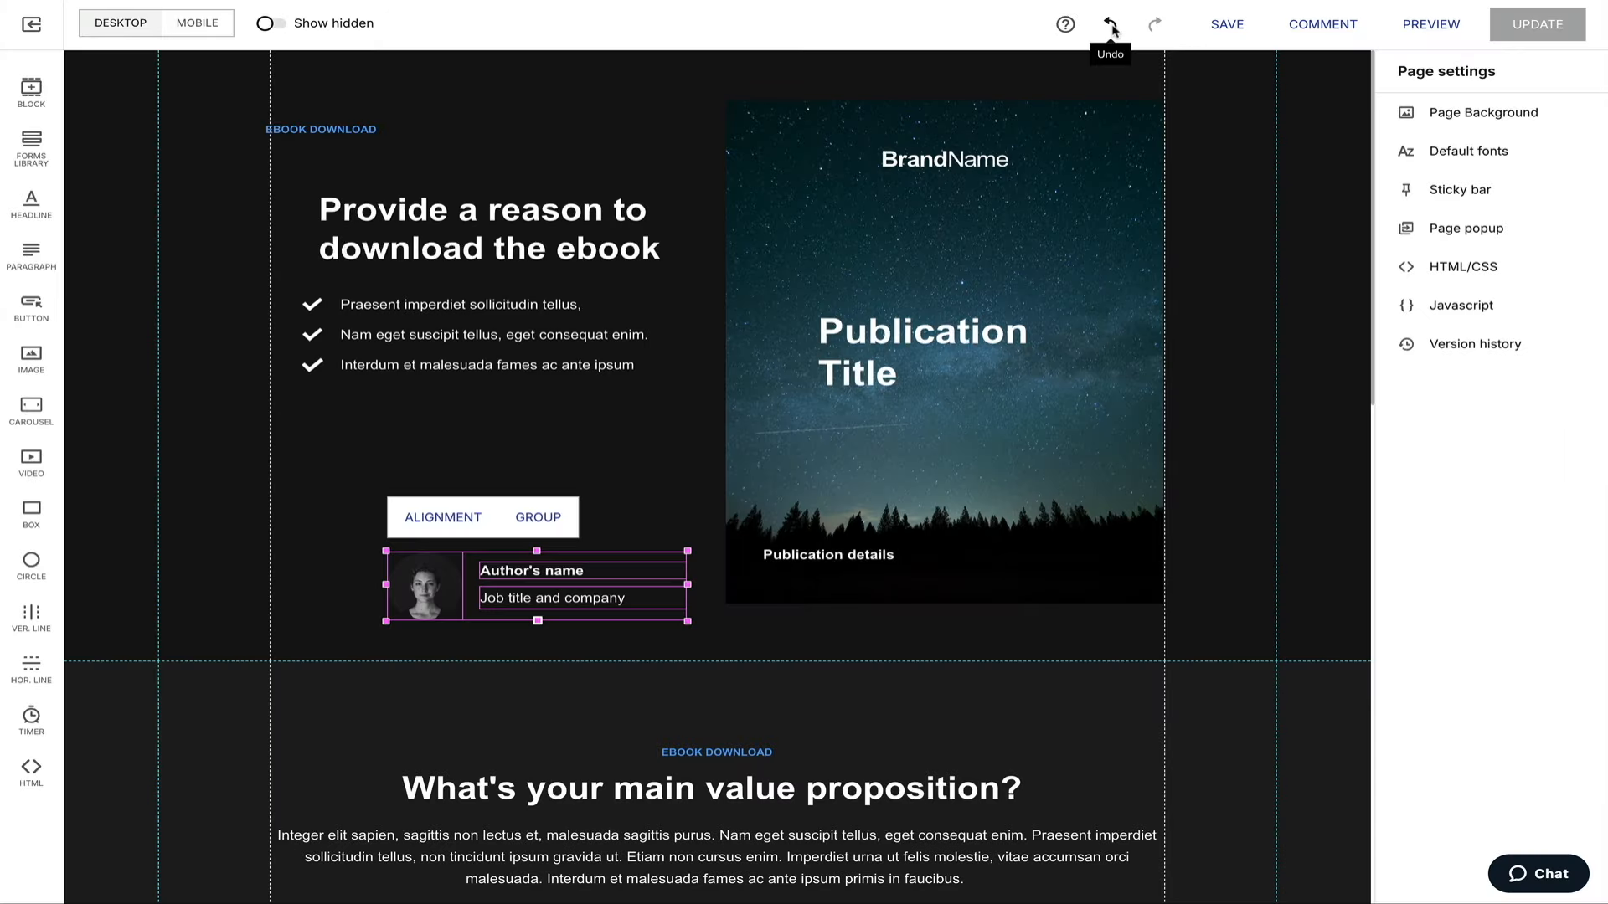
Undo the three hero moves, then select the EBOOK DOWNLOAD label and the hero section.
click(1111, 25)
click(1111, 25)
click(1111, 25)
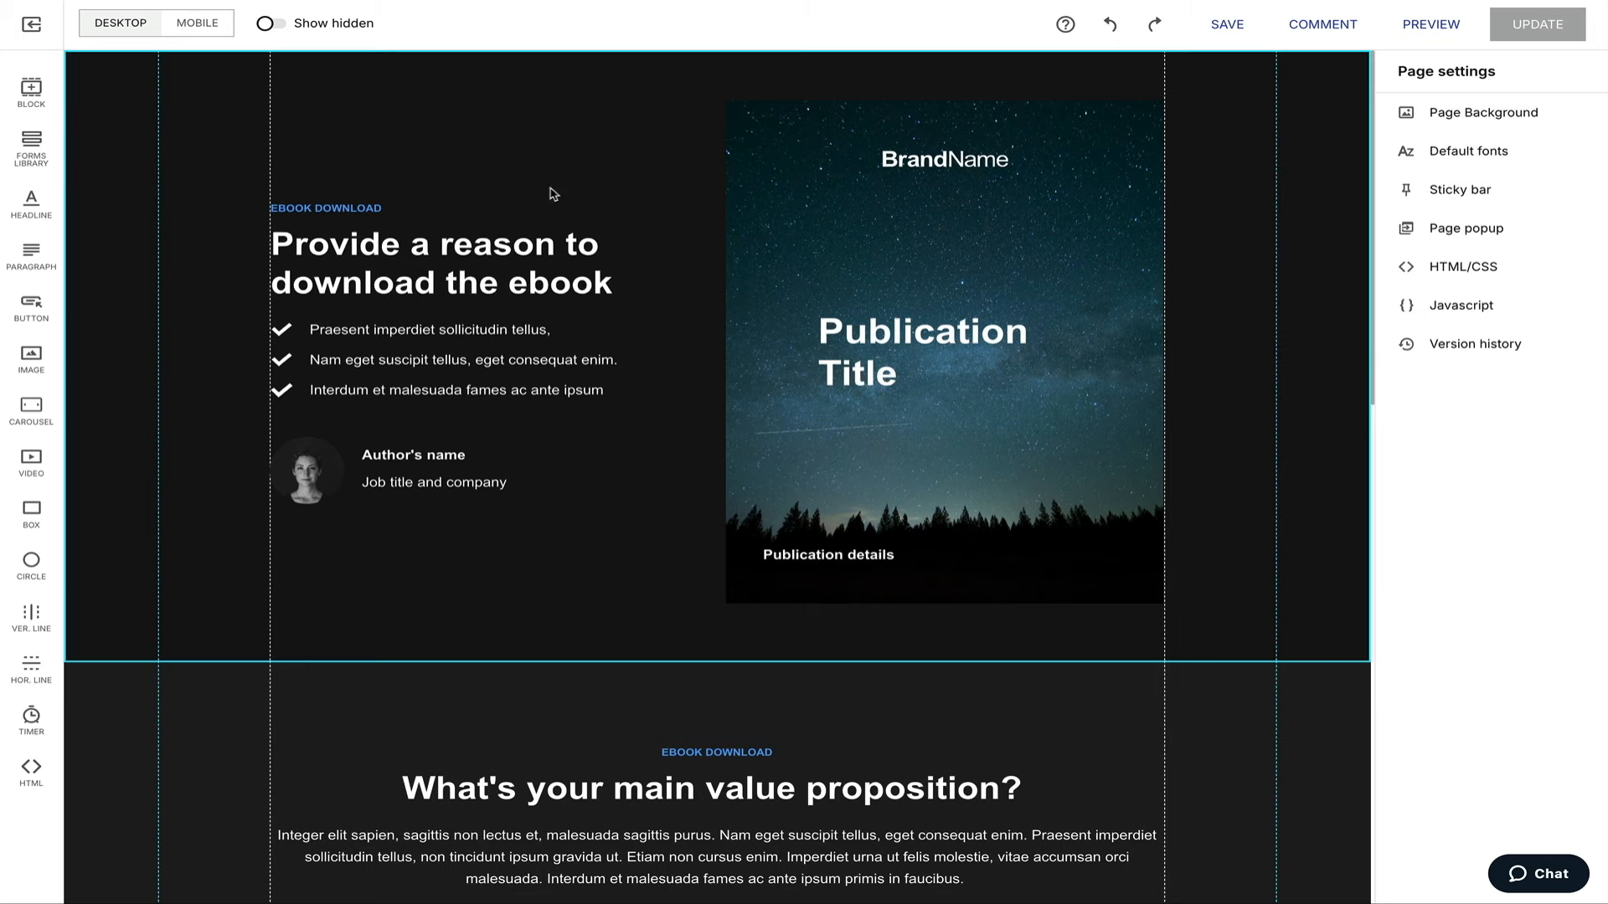
click(411, 209)
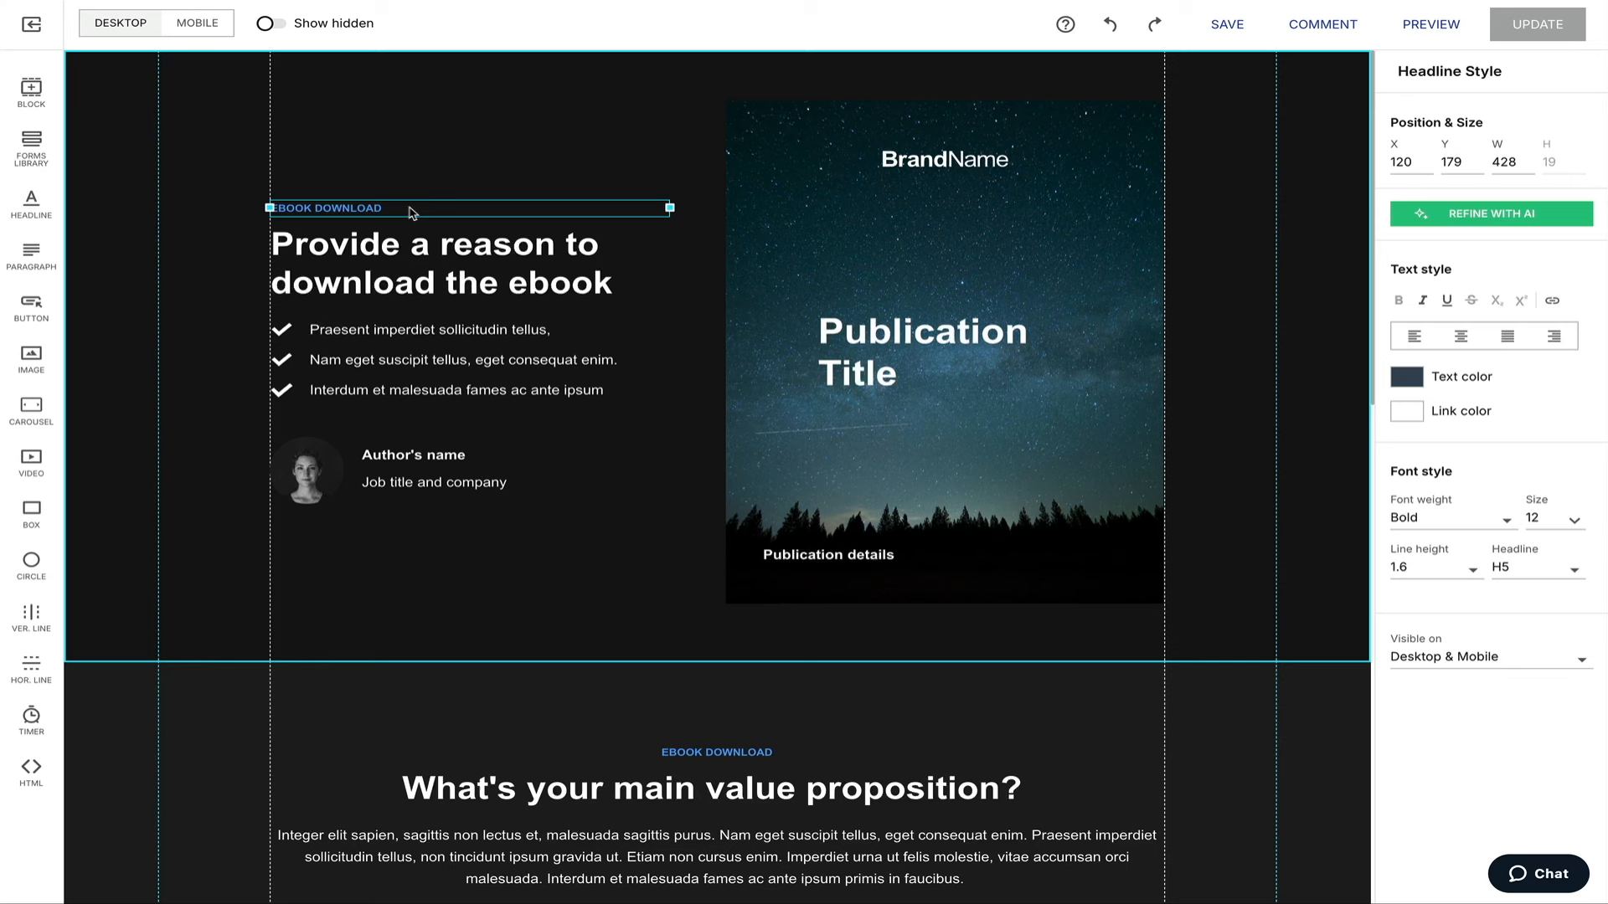
click(500, 121)
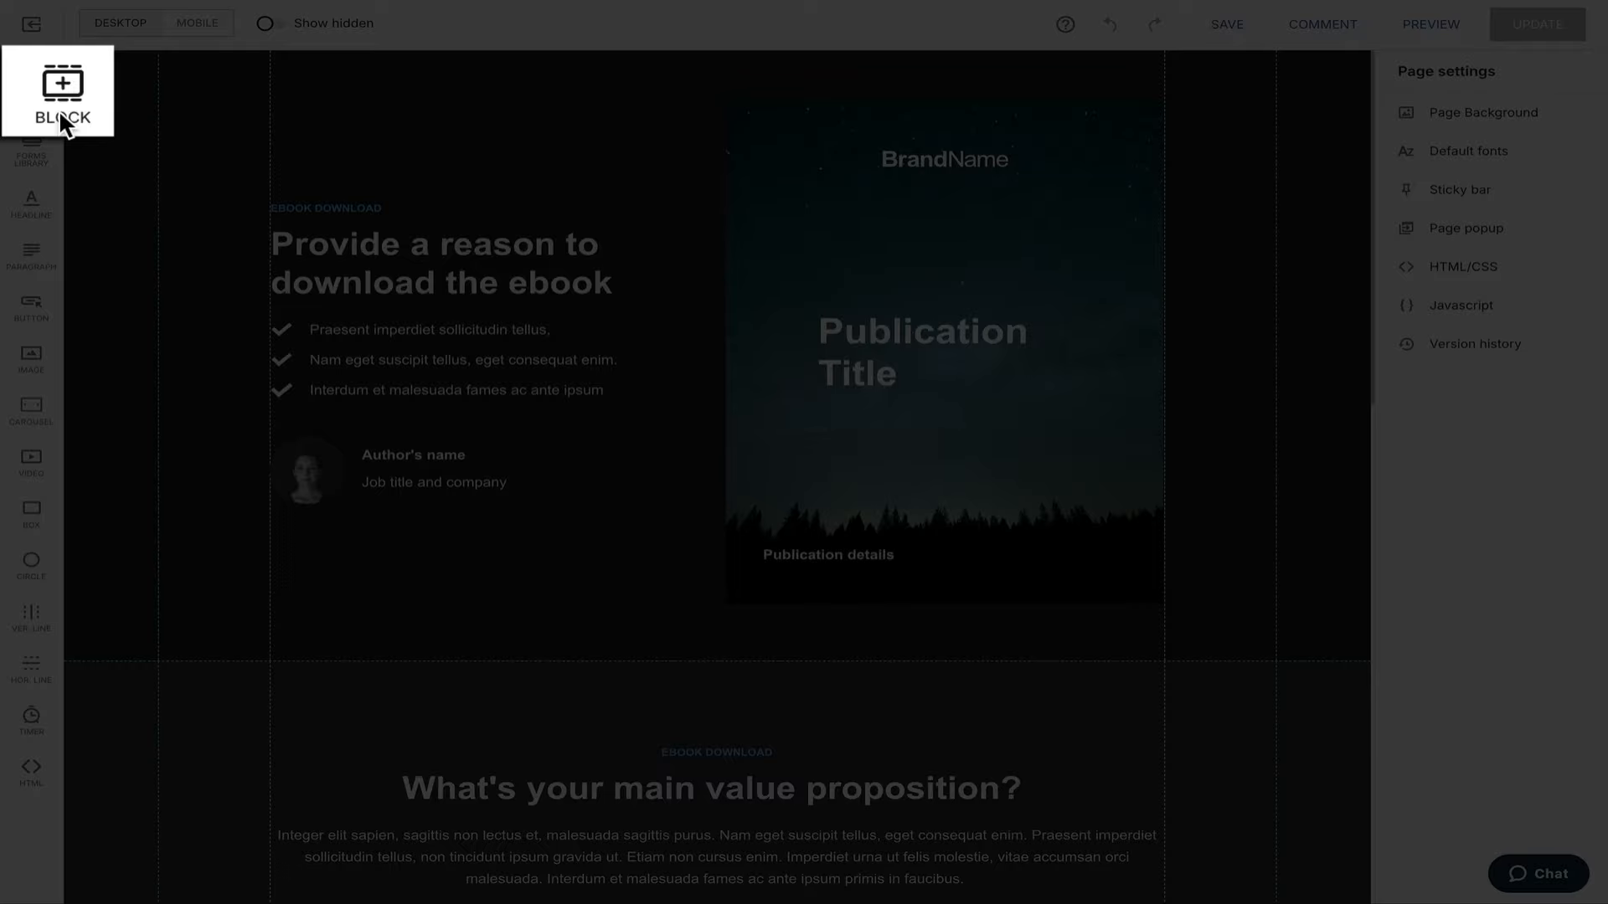
Insert the 'Three tall images with details under them' template from the block library.
click(60, 117)
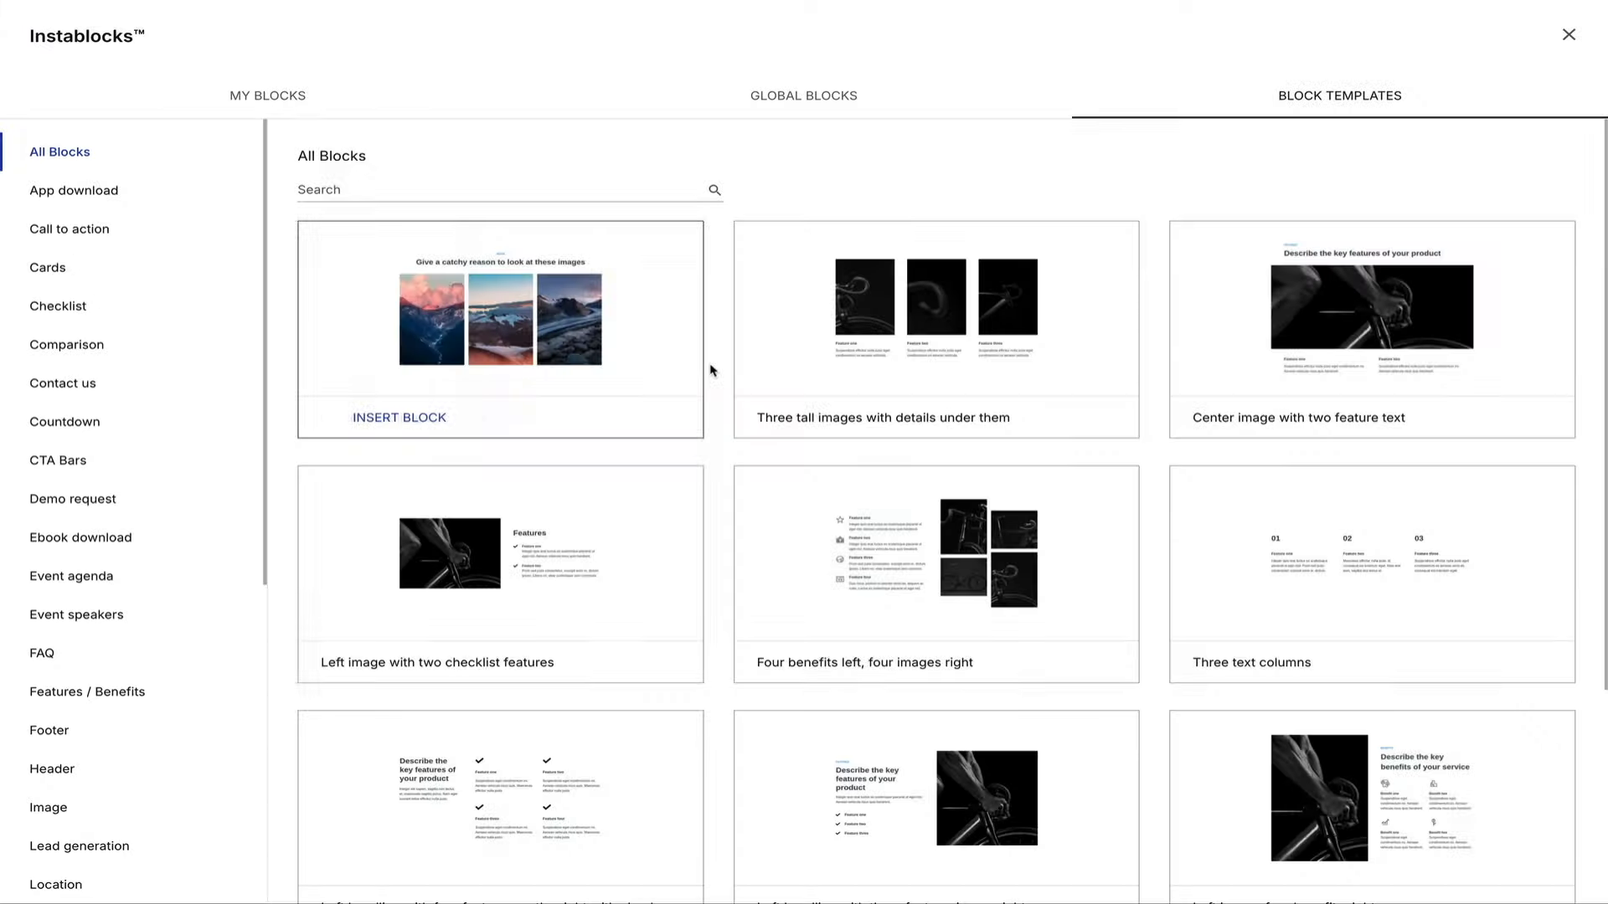
scroll(711, 366, down, 3)
scroll(711, 370, down, 10)
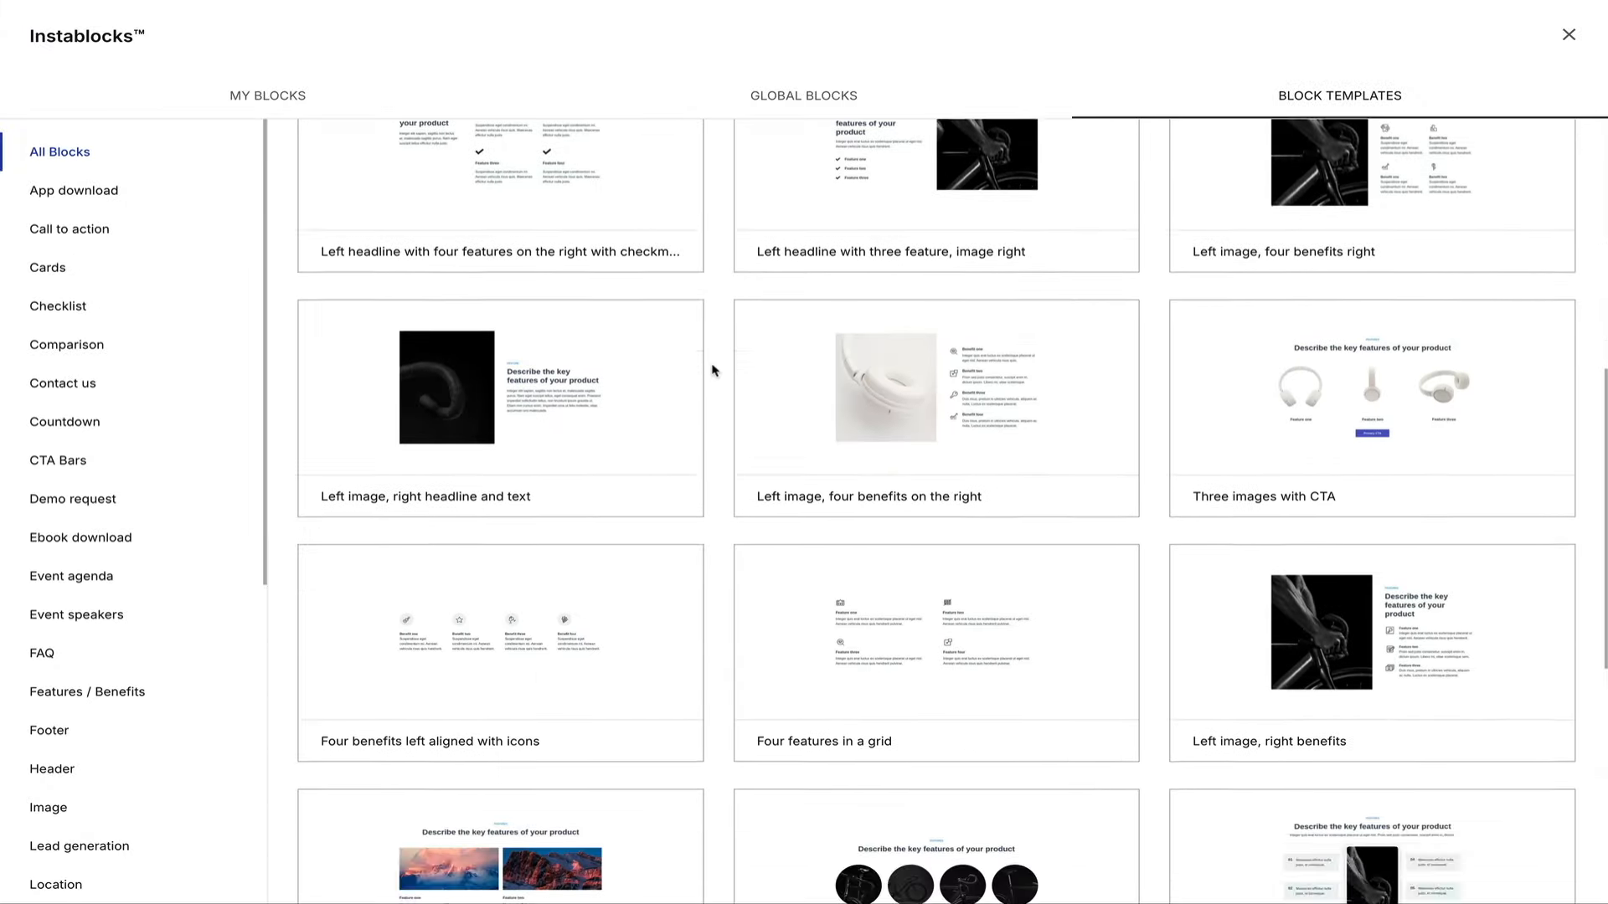
scroll(710, 369, down, 3)
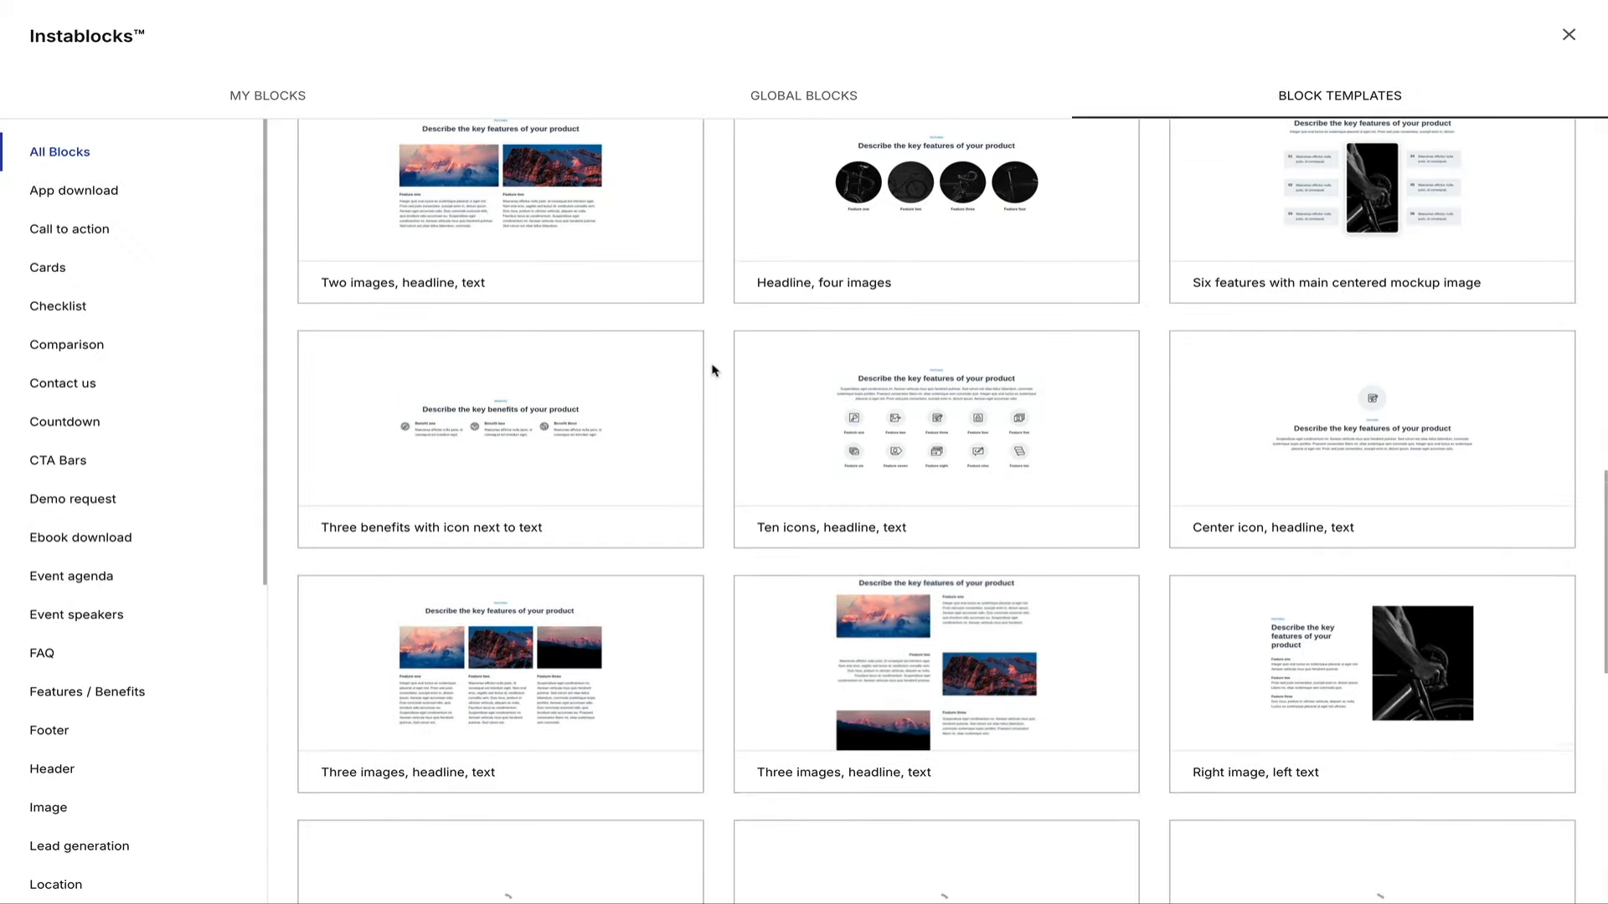
scroll(711, 369, down, 5)
scroll(711, 369, down, 7)
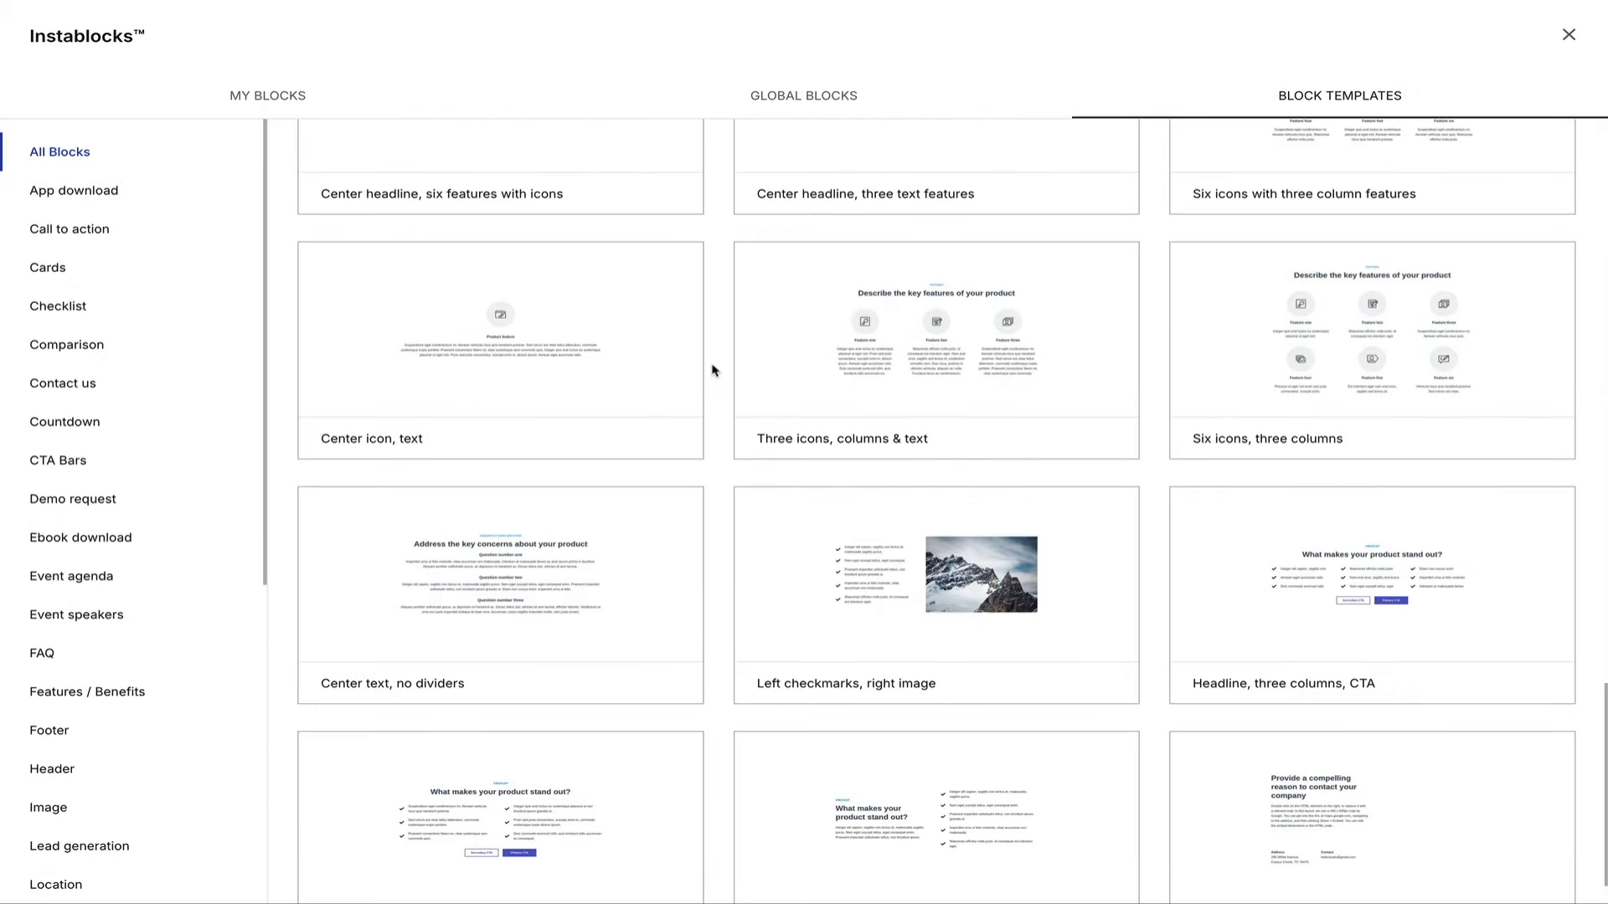
scroll(713, 370, up, 19)
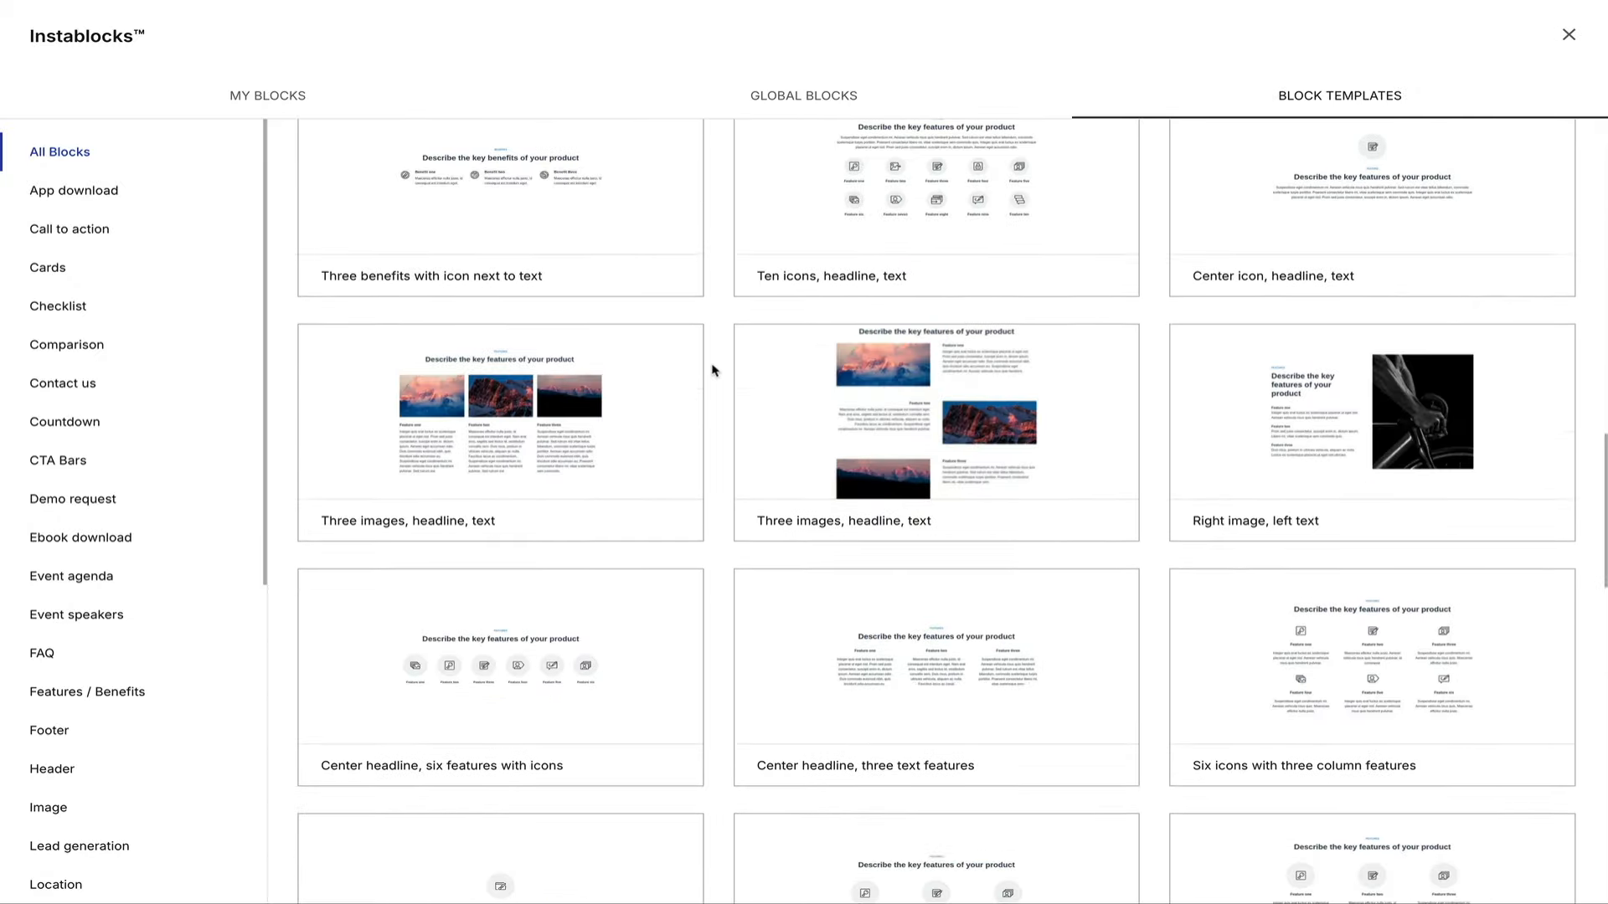
scroll(712, 369, up, 8)
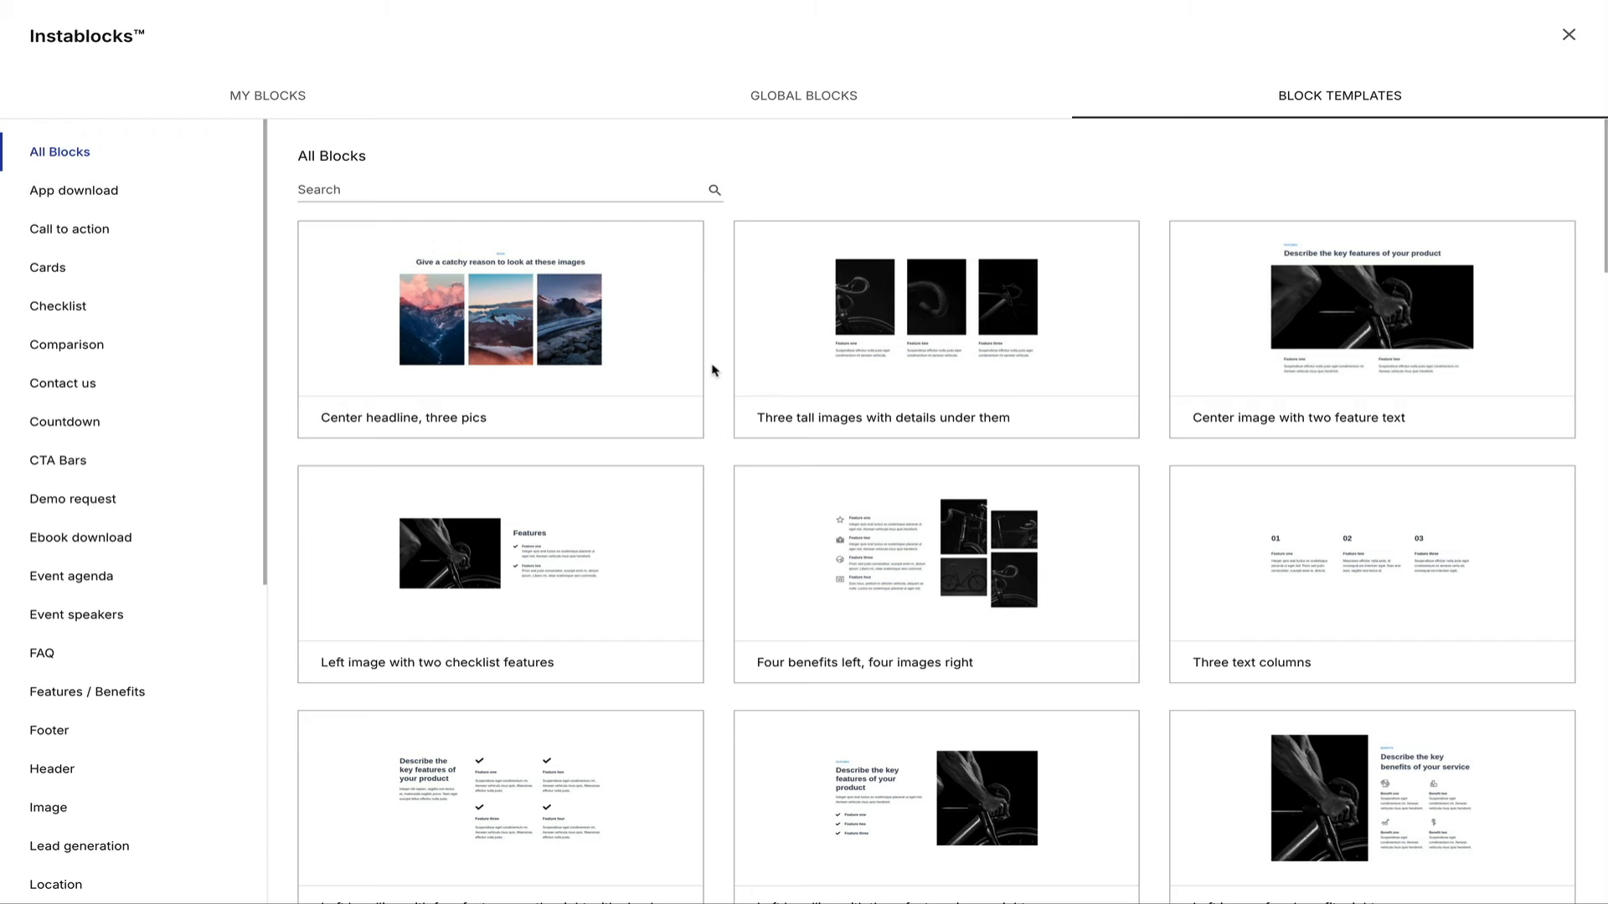
click(812, 386)
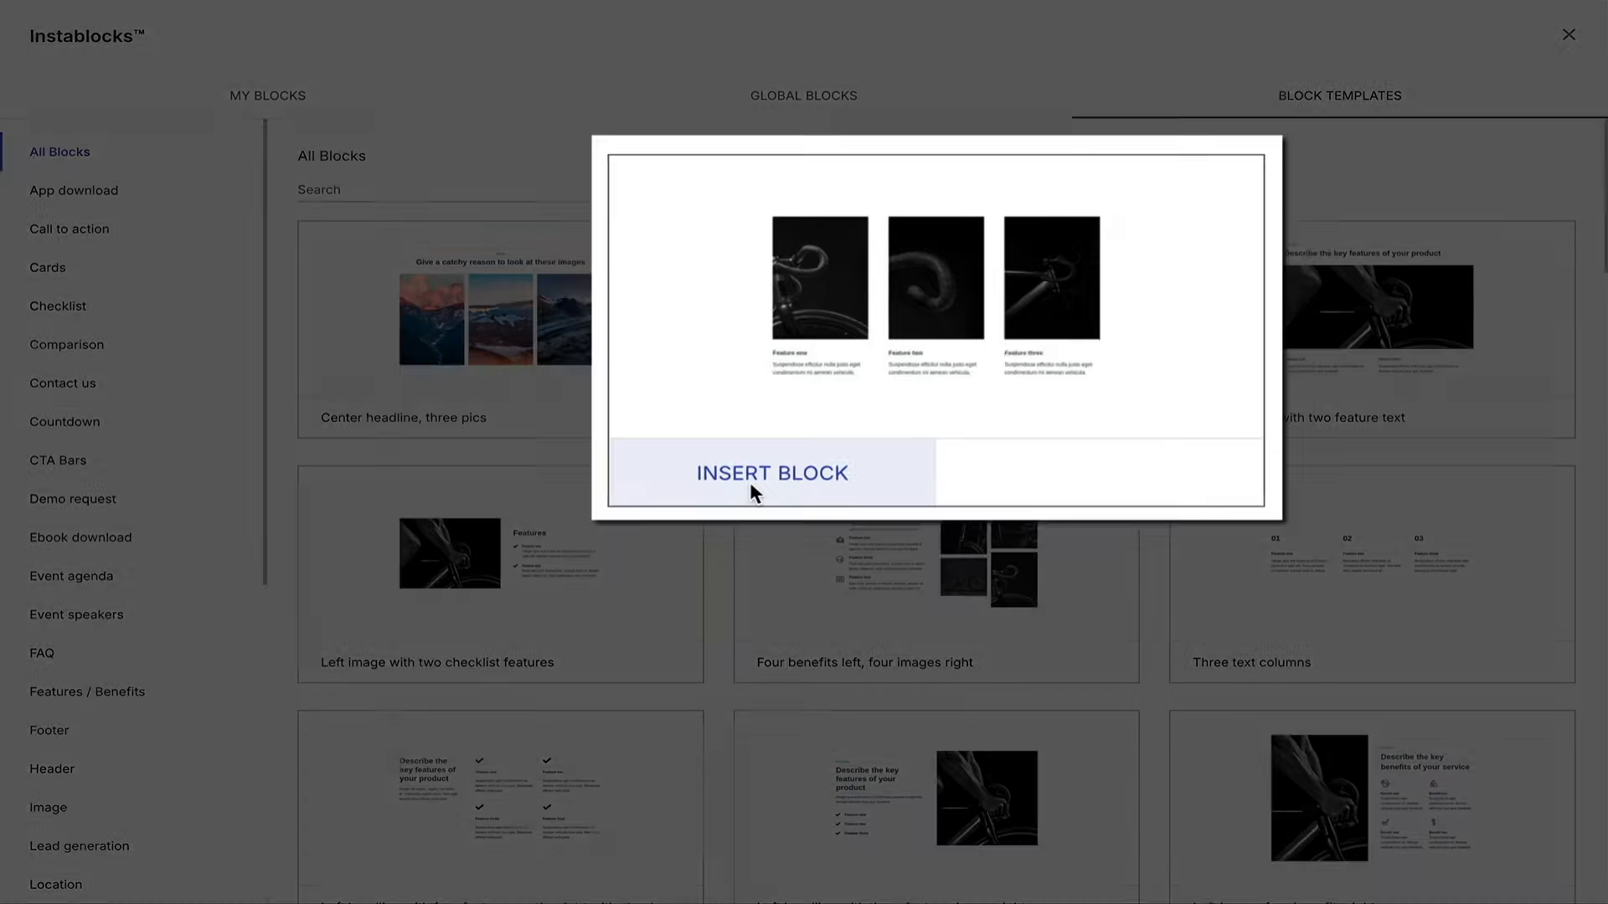
click(752, 486)
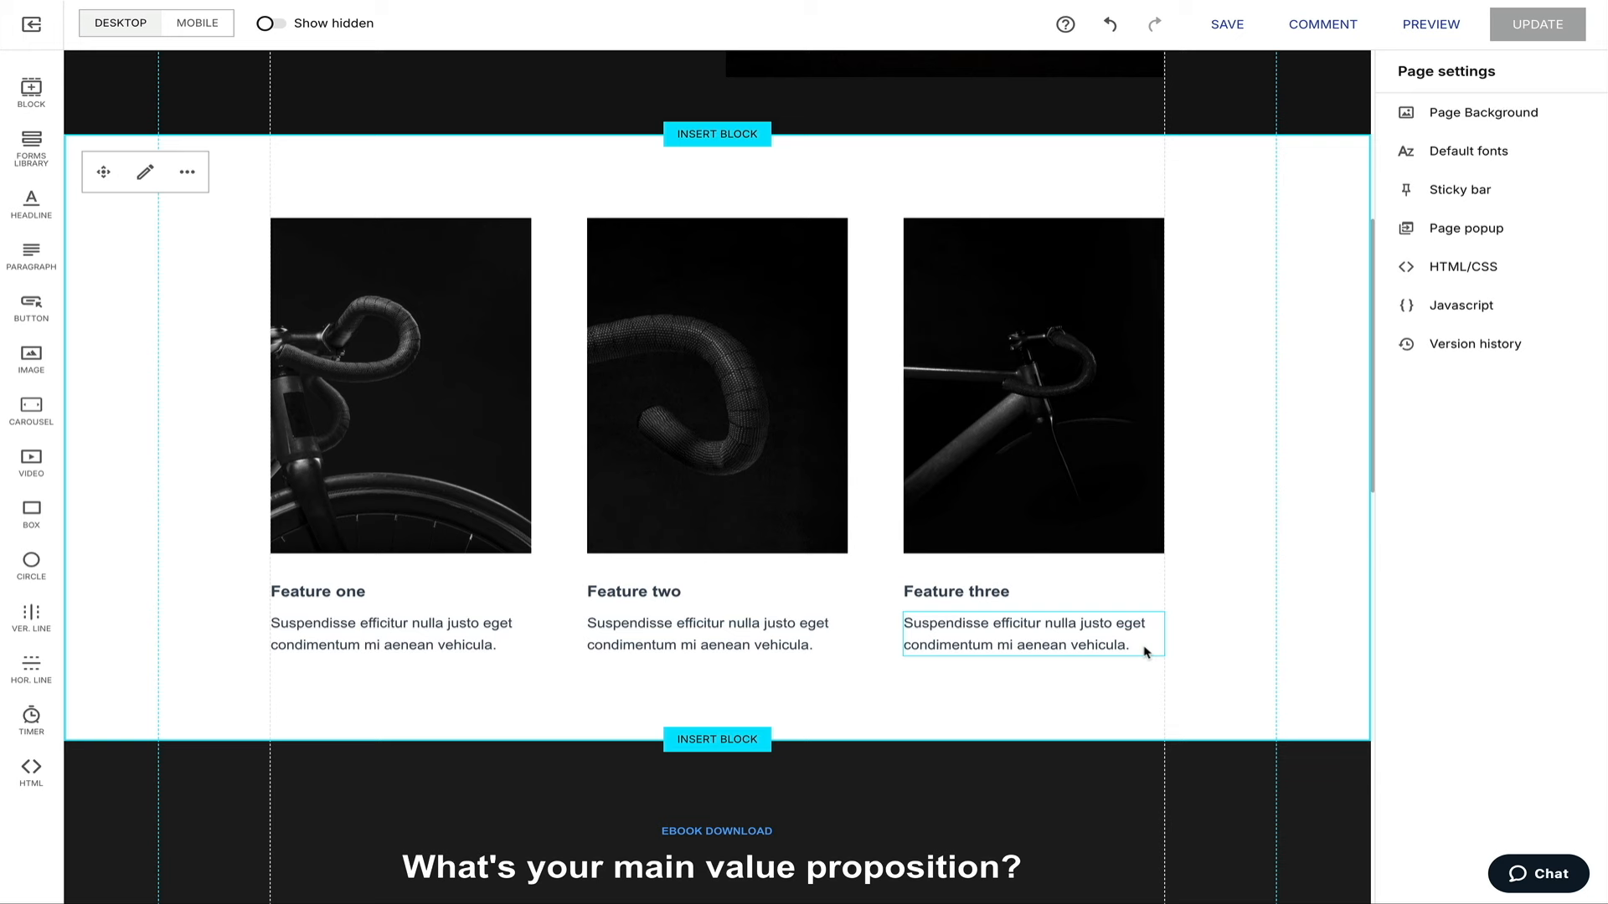
Check the Feature one and two images' box settings, then undo the bicycle features block.
click(695, 467)
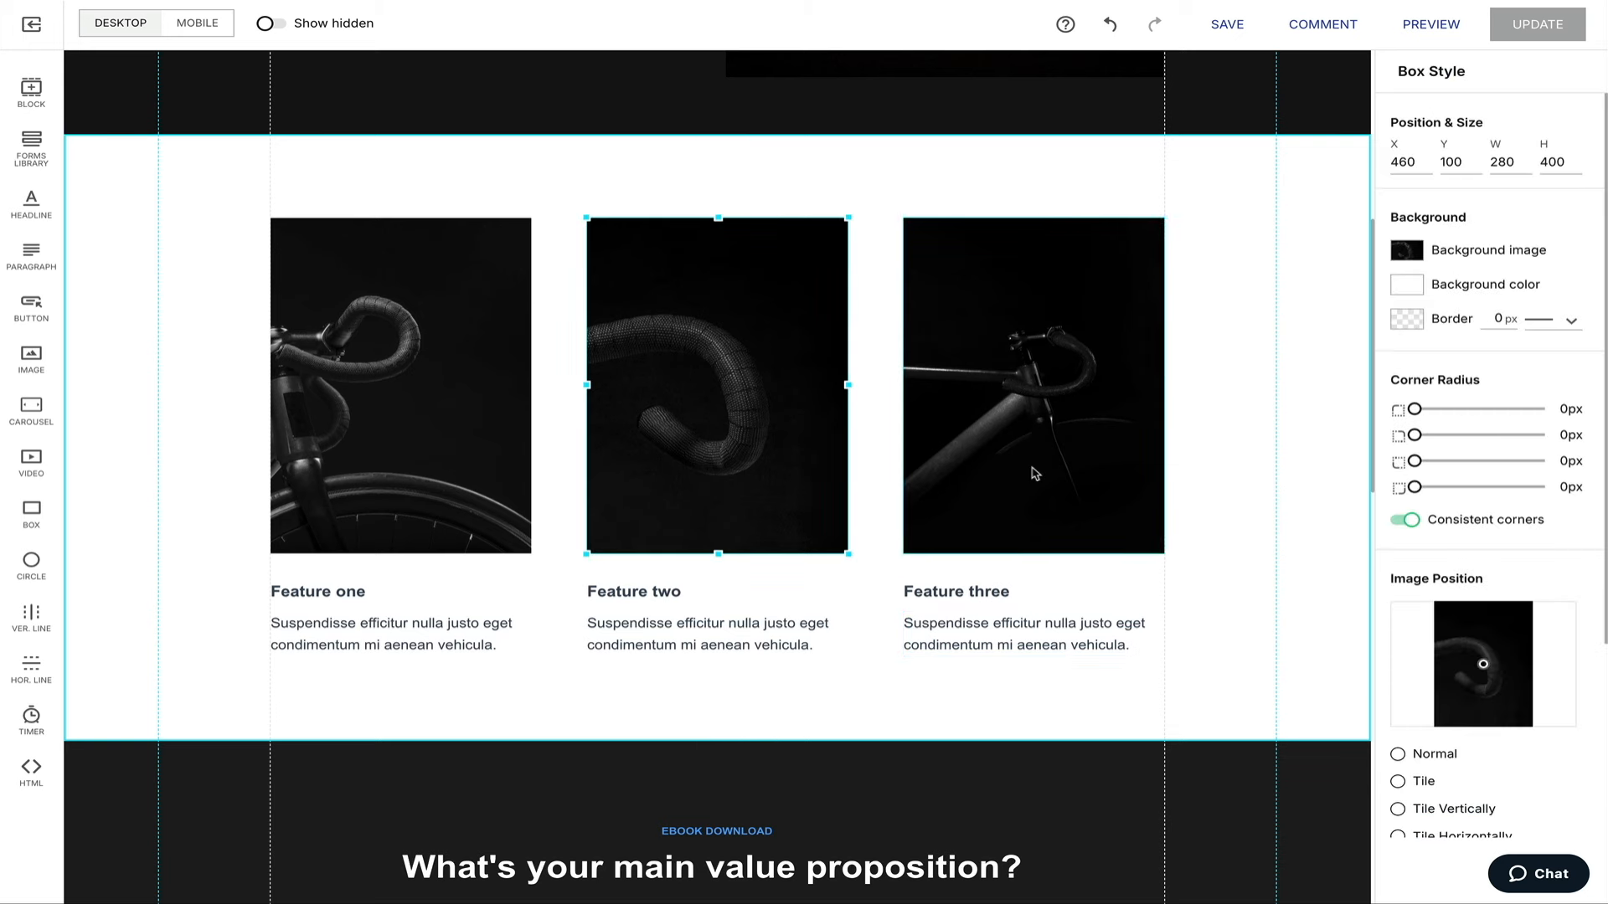
click(330, 497)
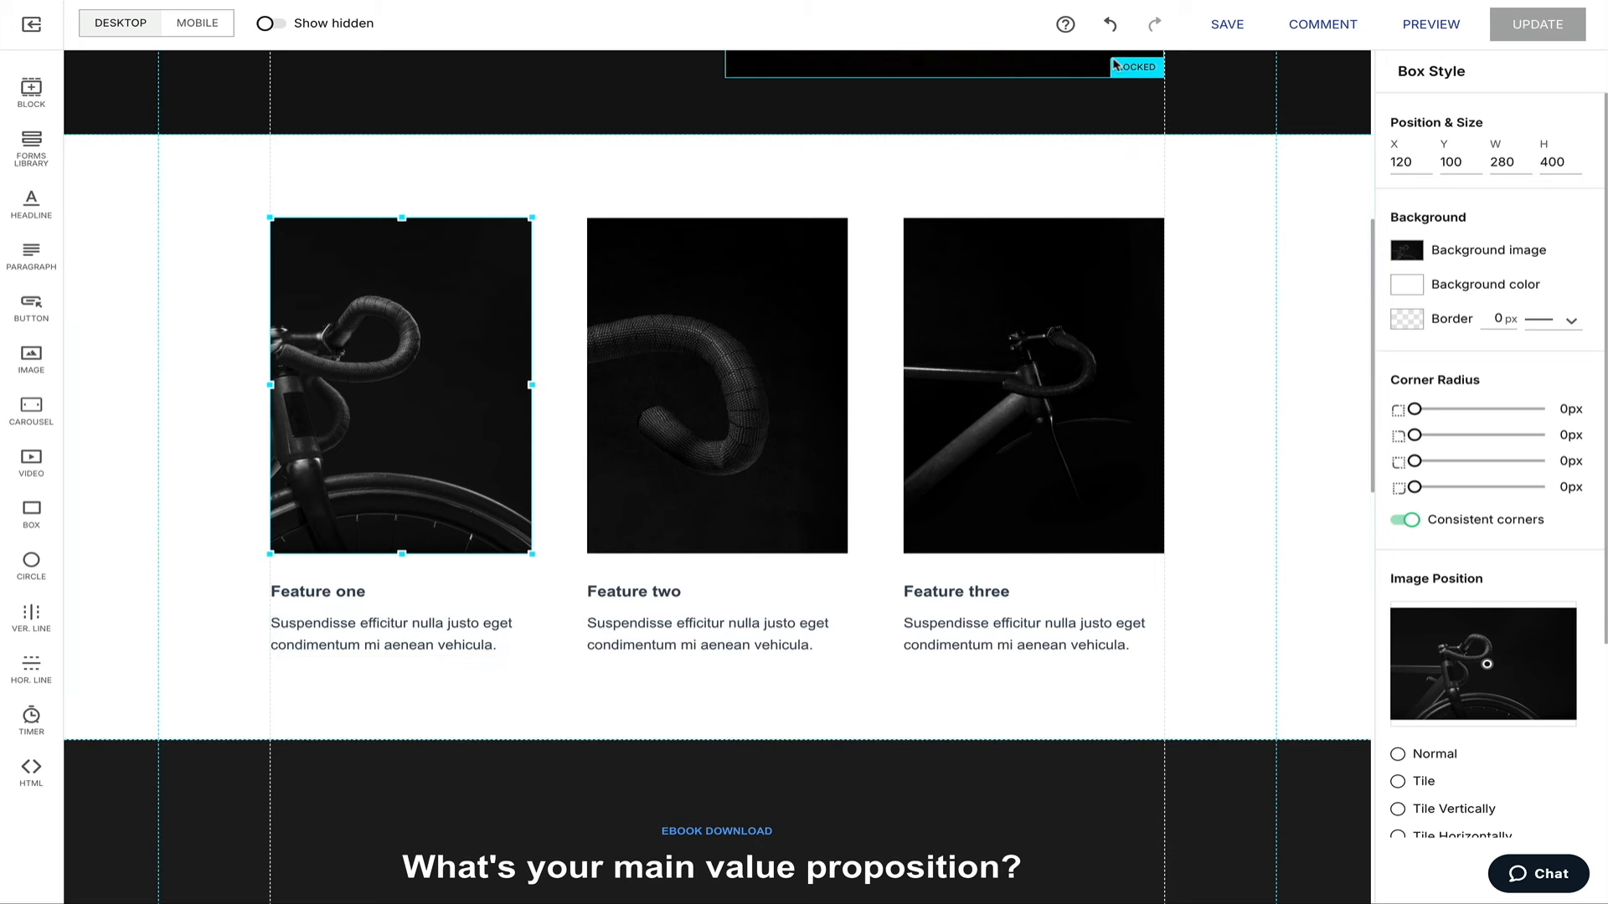
click(1111, 25)
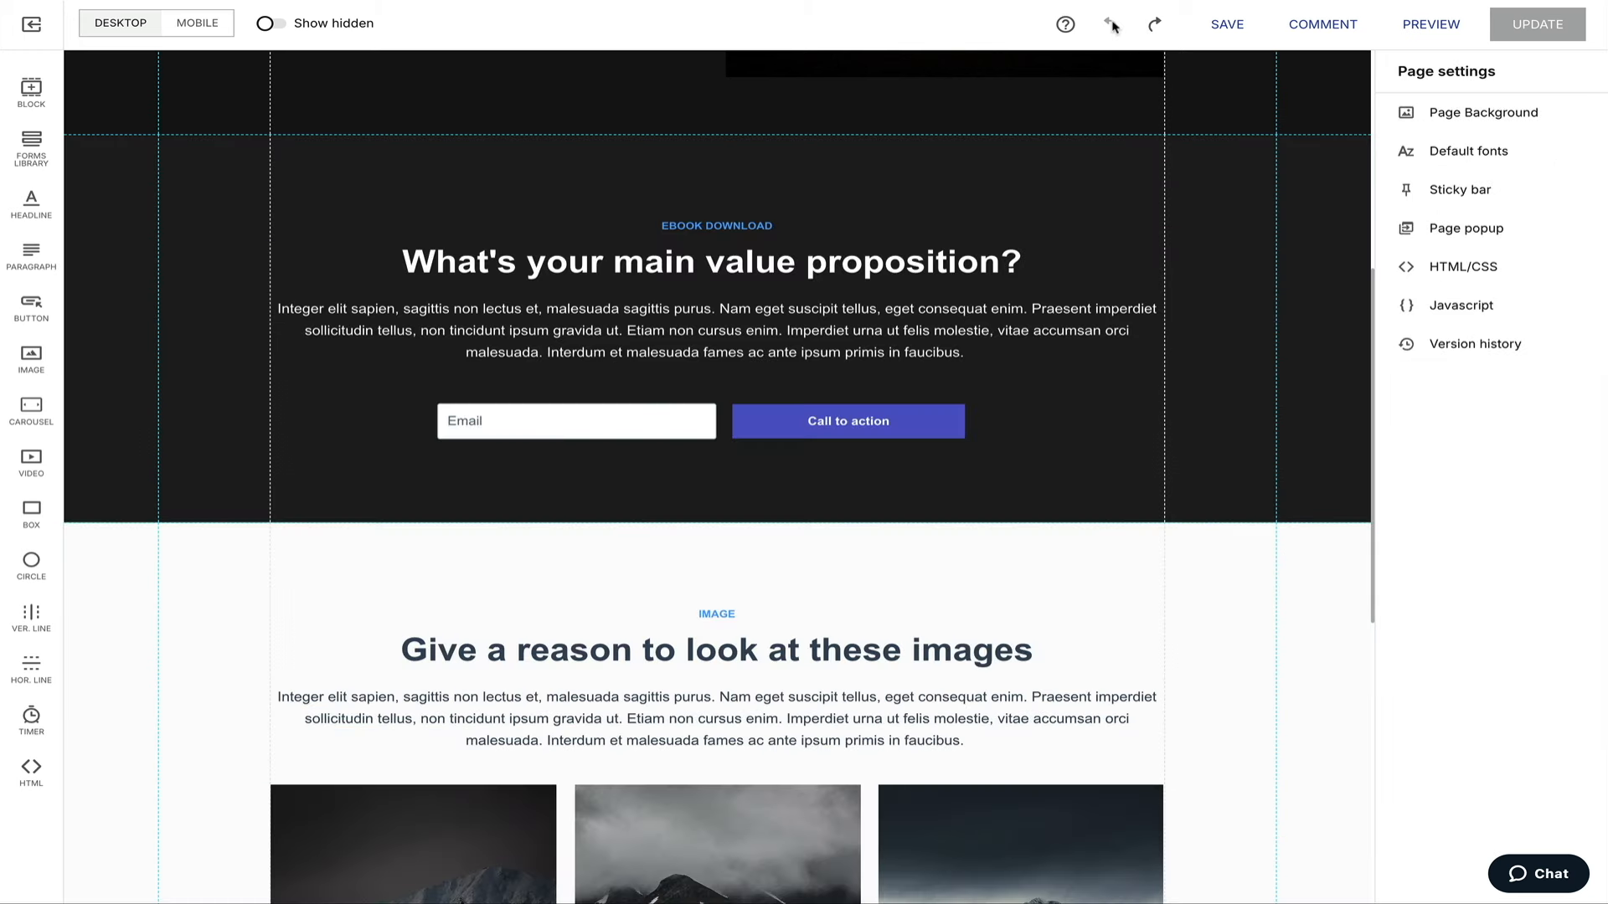
scroll(1127, 344, up, 6)
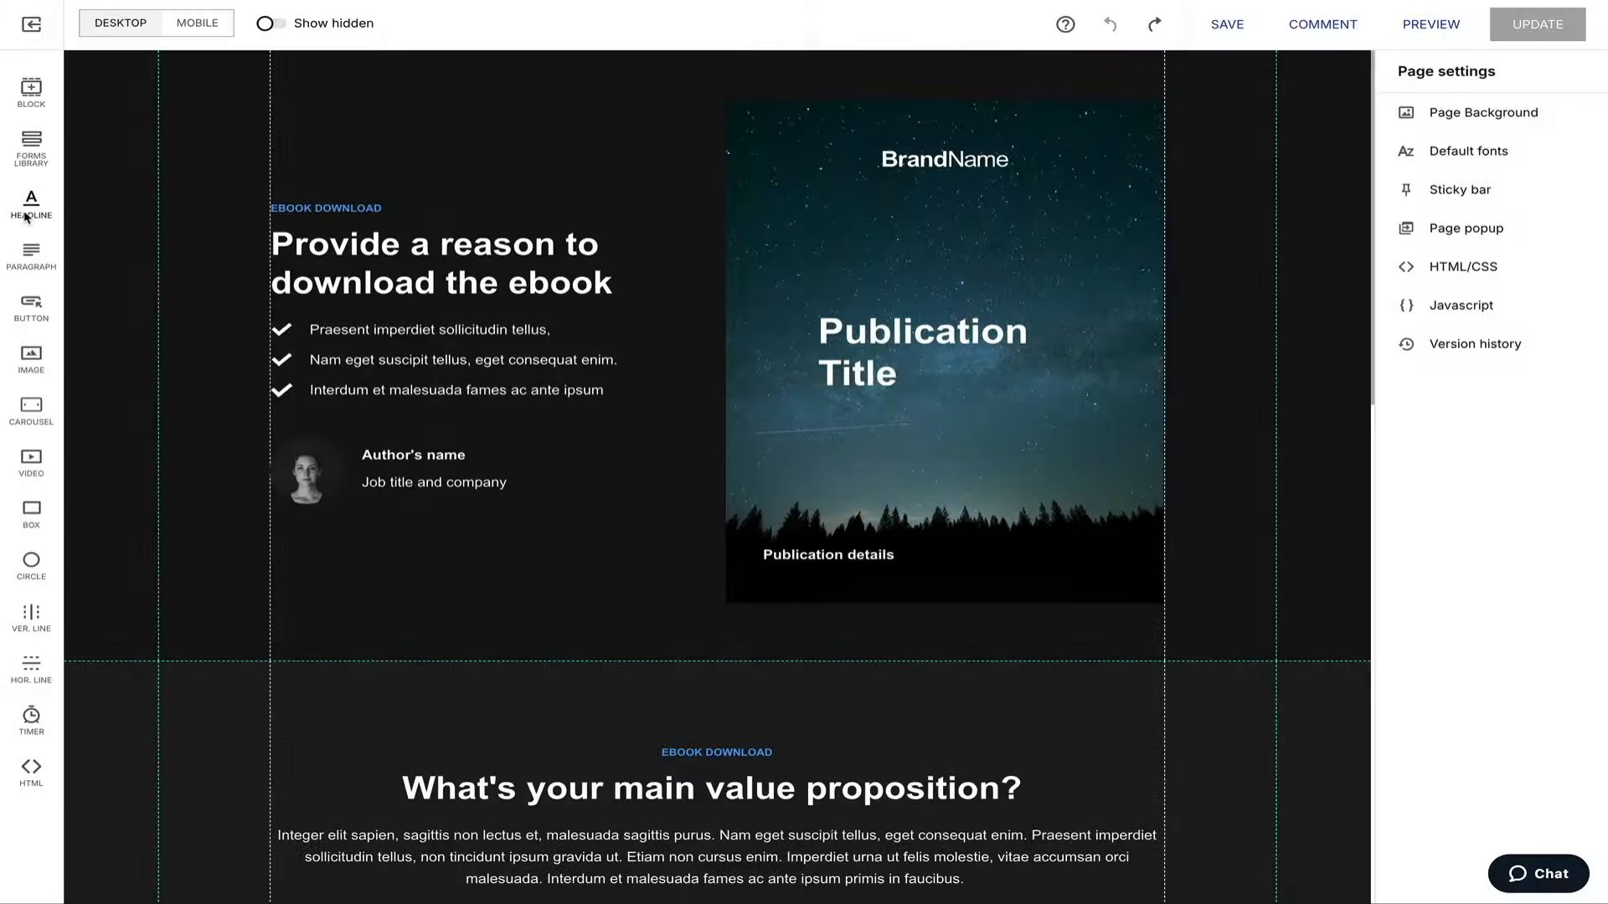
Add a 'Your headline' heading at the section top and add a video element to the hero.
click(36, 218)
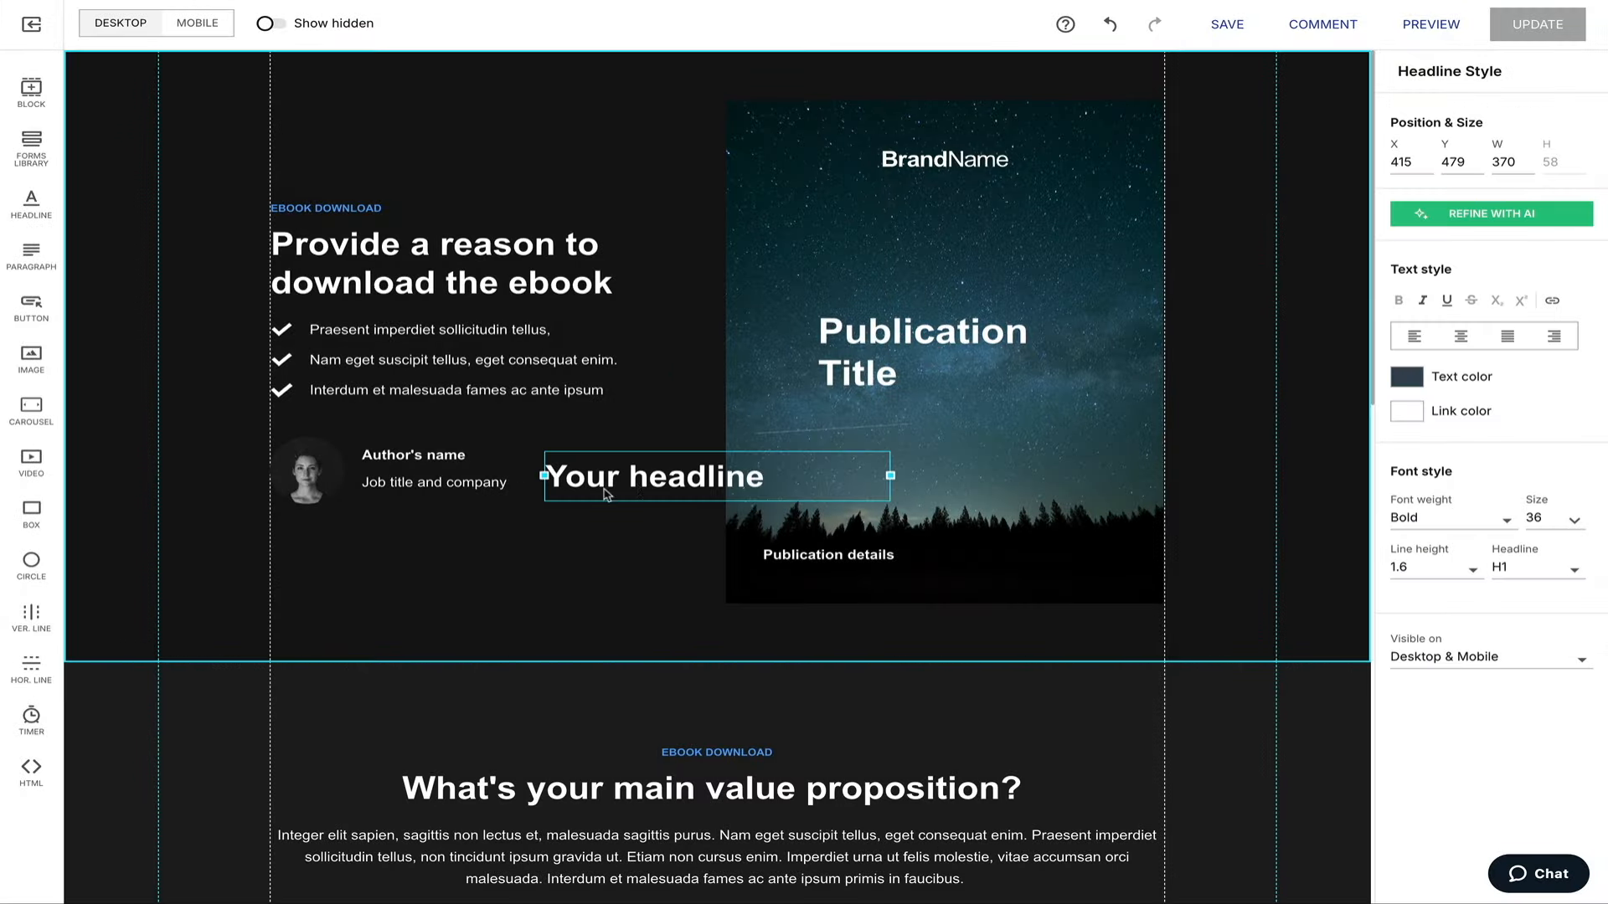
drag(655, 488, 394, 143)
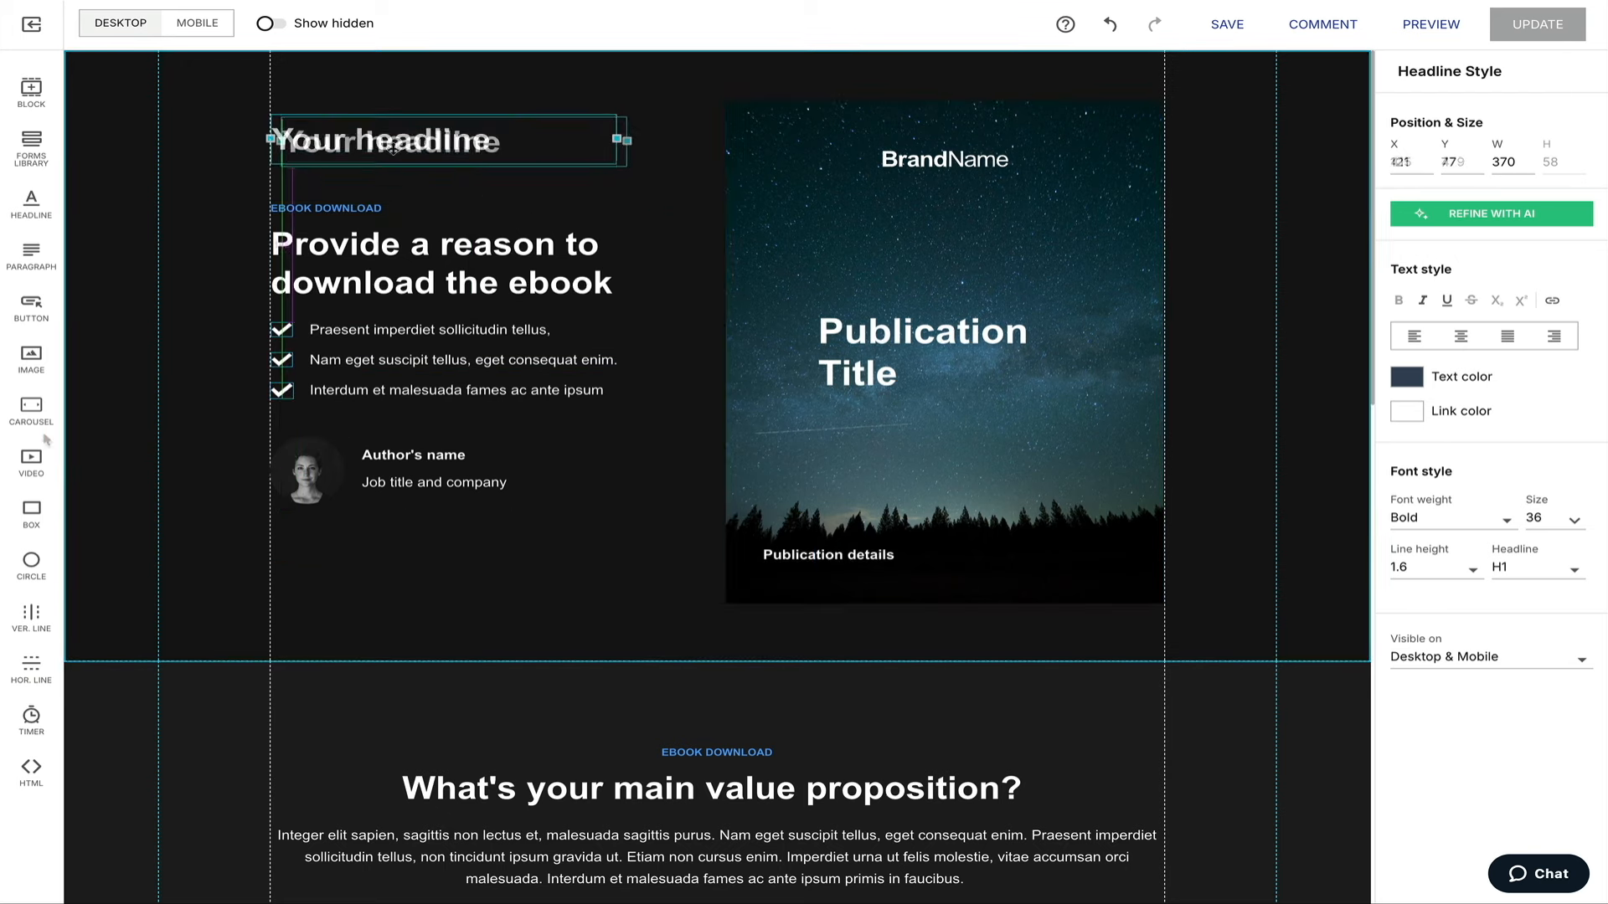
click(31, 459)
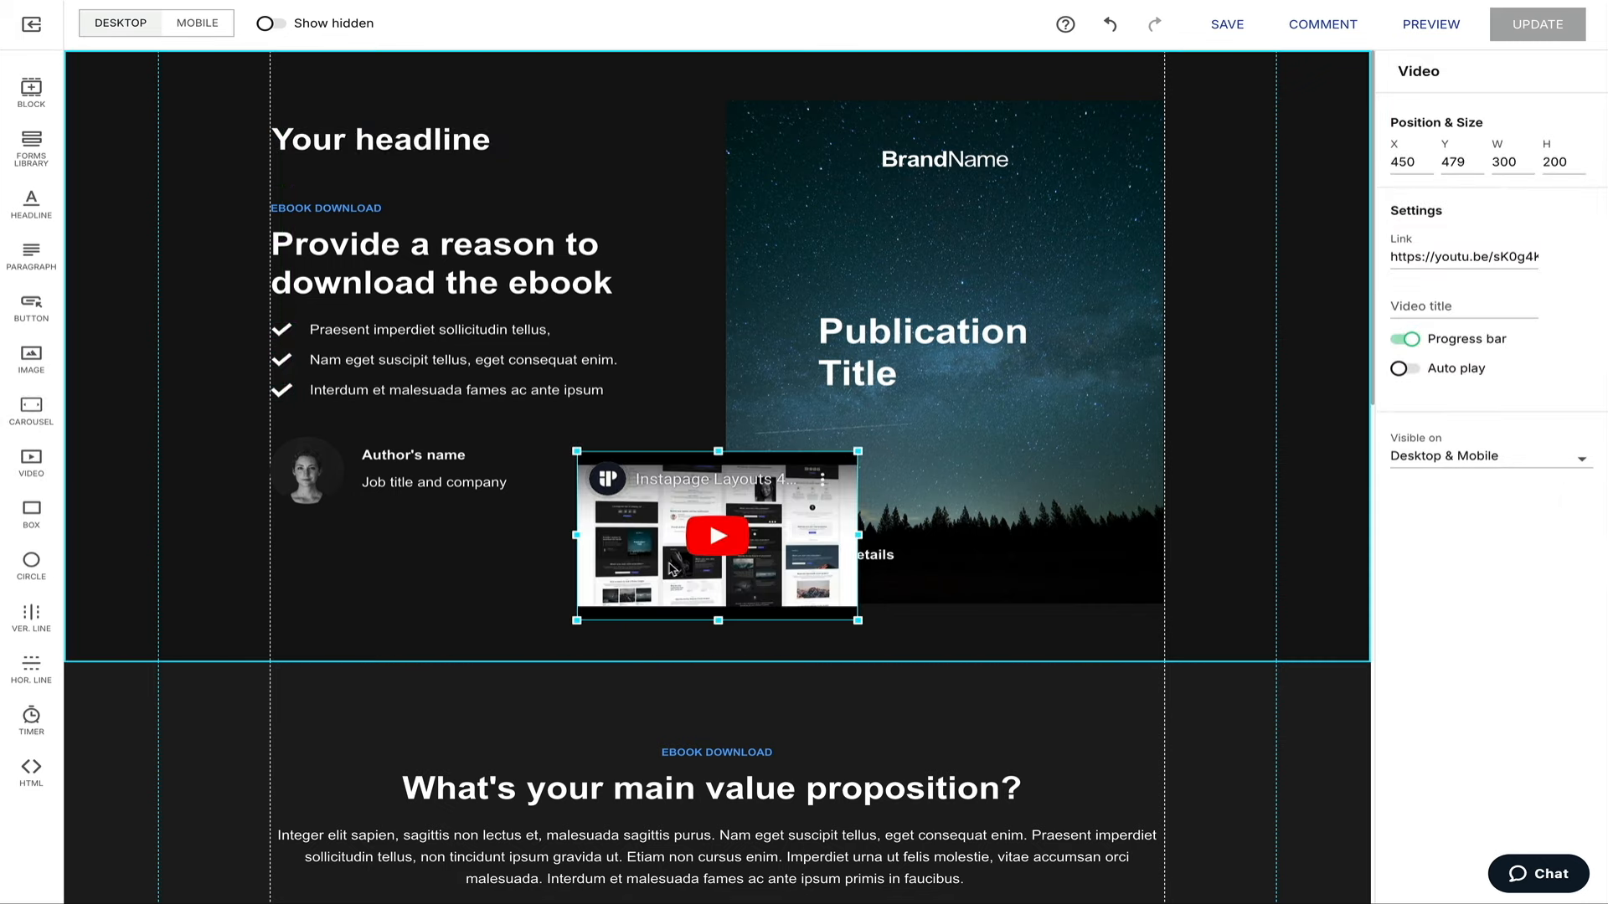
Place the video below the author details at 198x132, and drop a countdown timer onto the cover.
drag(662, 549, 415, 590)
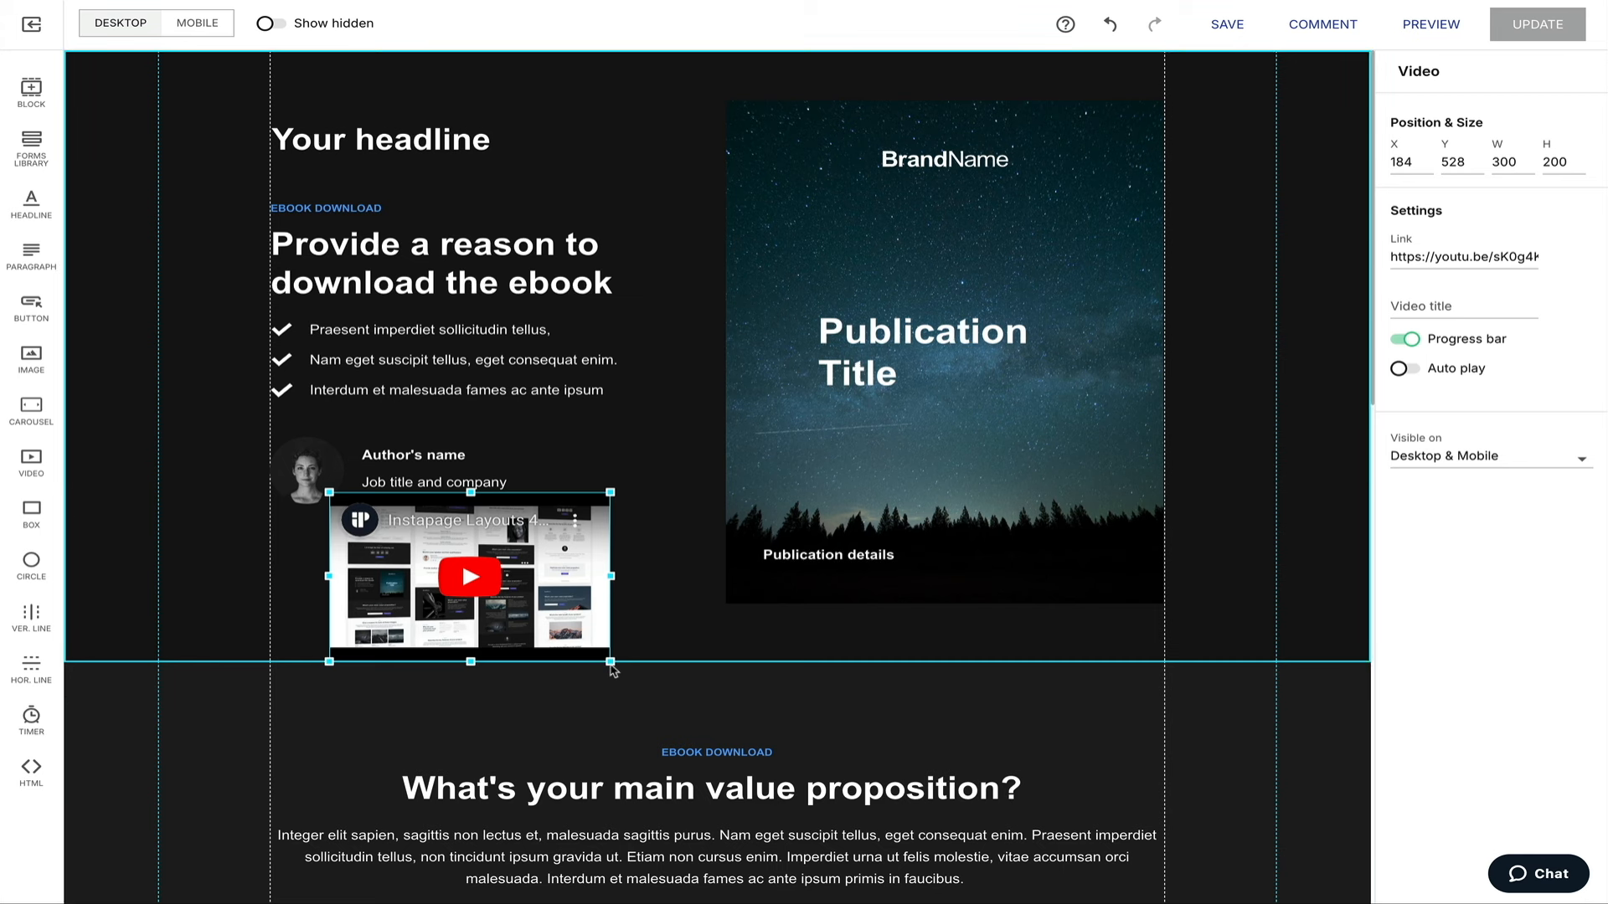
drag(609, 661, 506, 592)
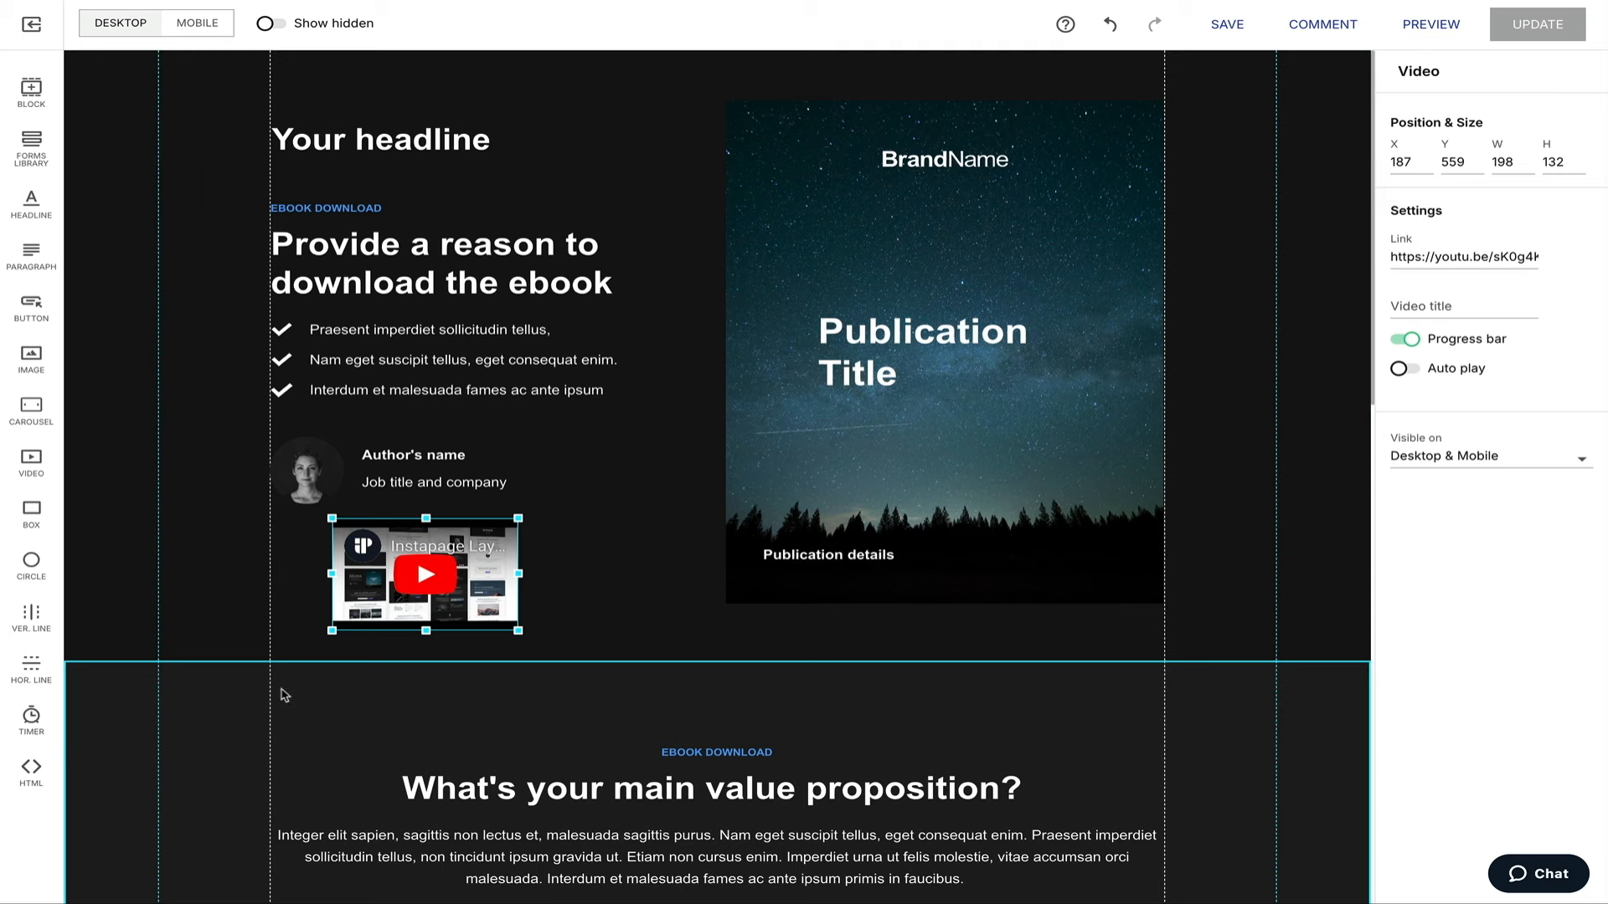
click(32, 719)
drag(668, 500, 910, 632)
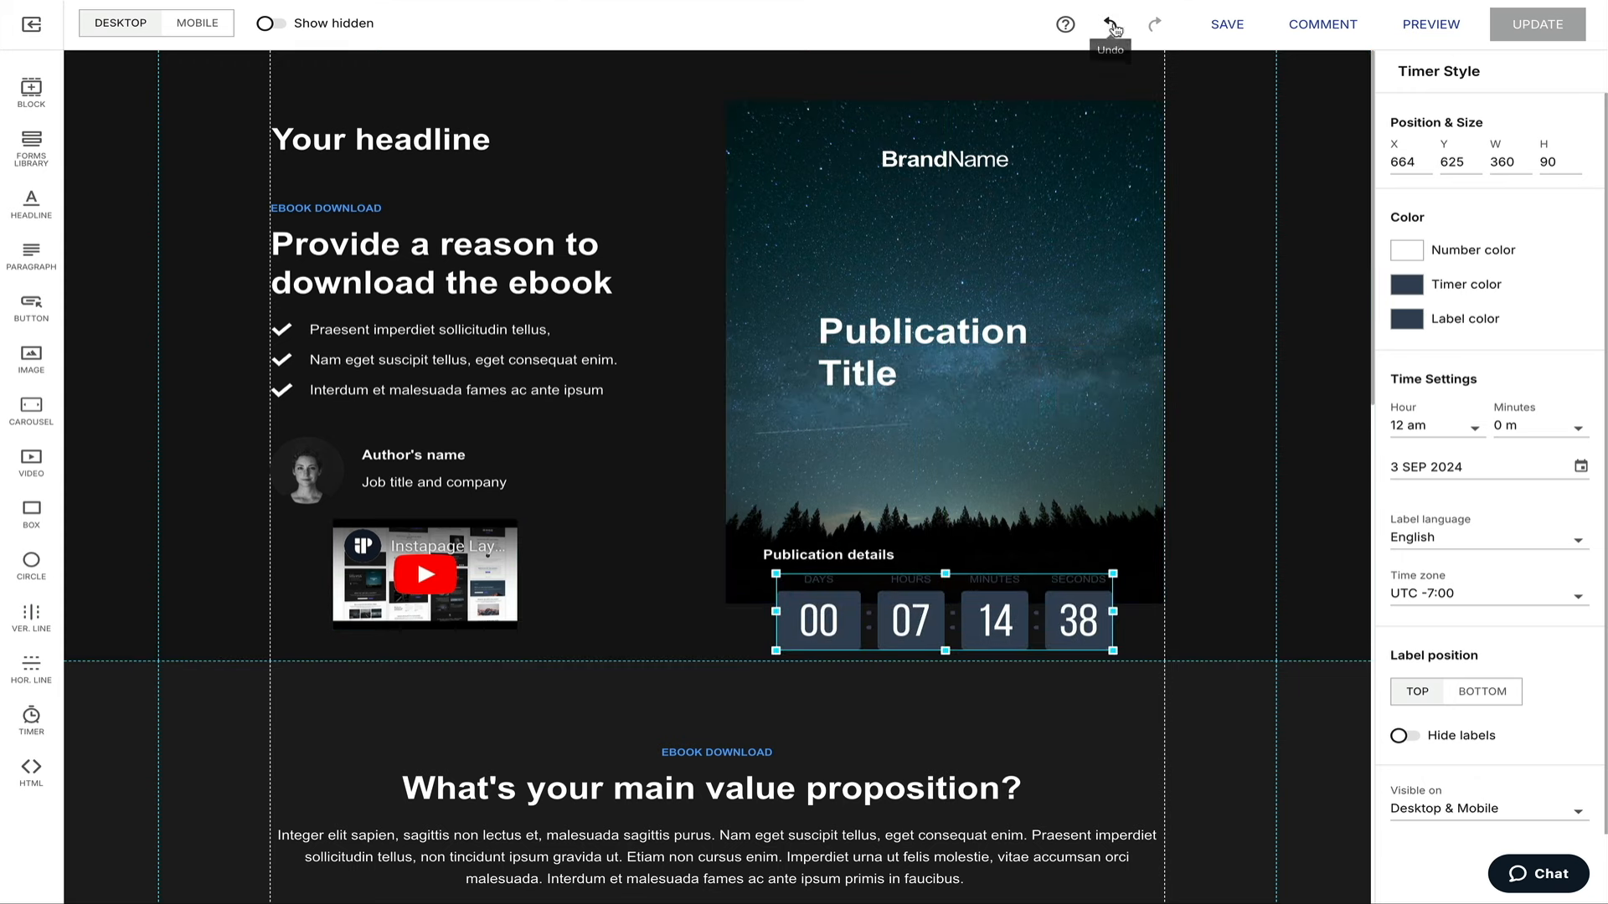
Undo the timer, video and headline move, then delete the leftover 'Your headline' text.
click(1111, 24)
click(1112, 25)
click(1111, 24)
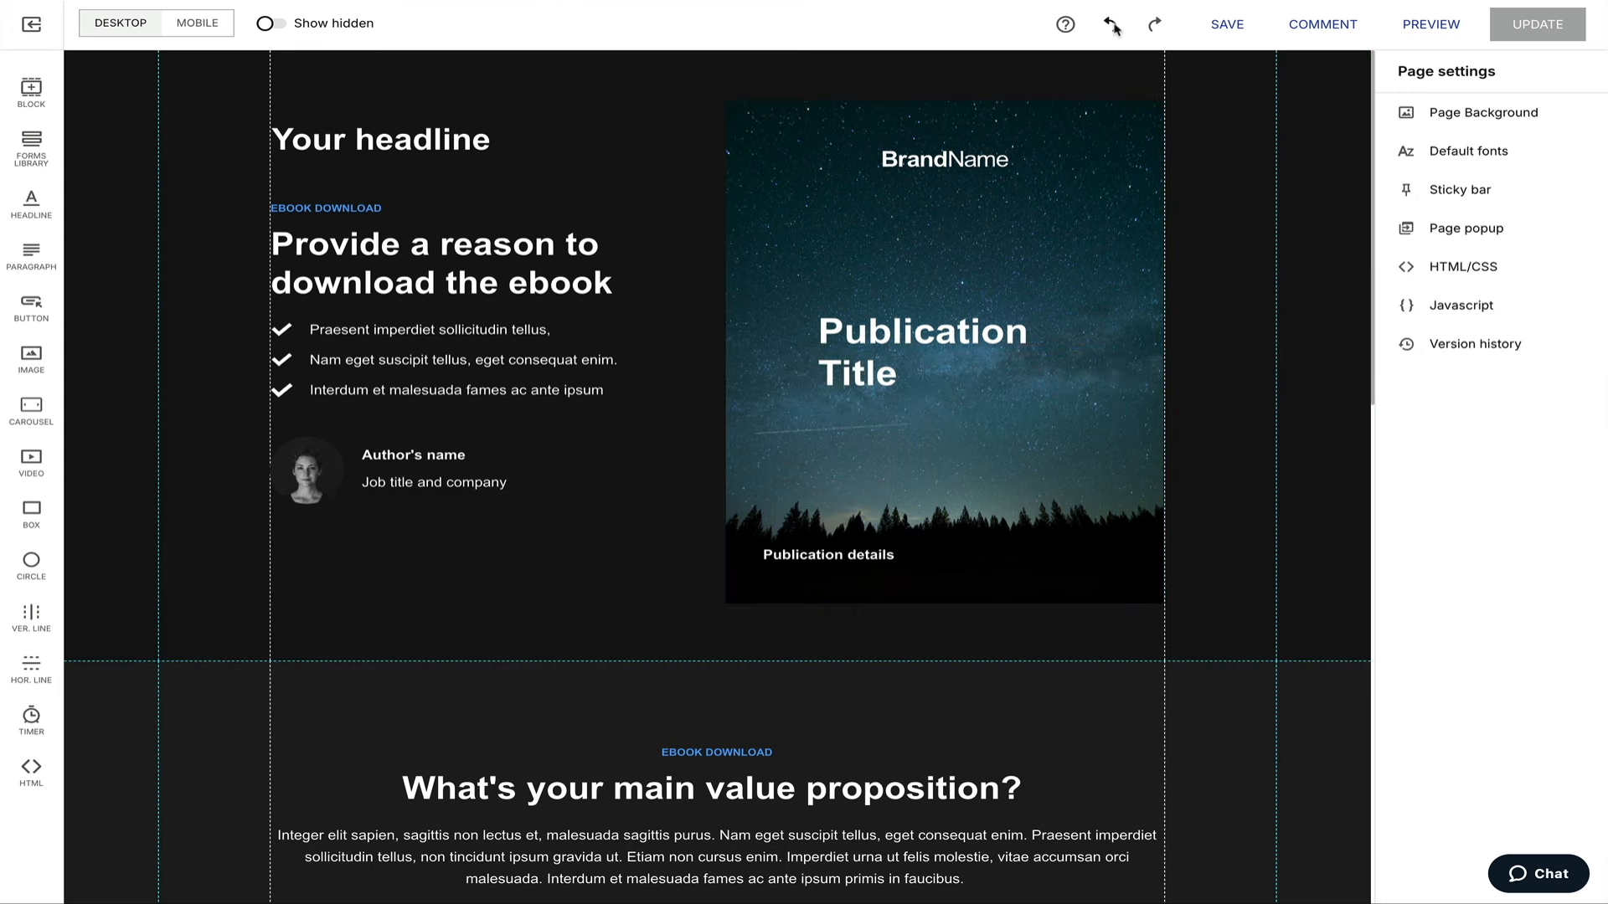
click(1111, 24)
click(1111, 24)
click(1112, 24)
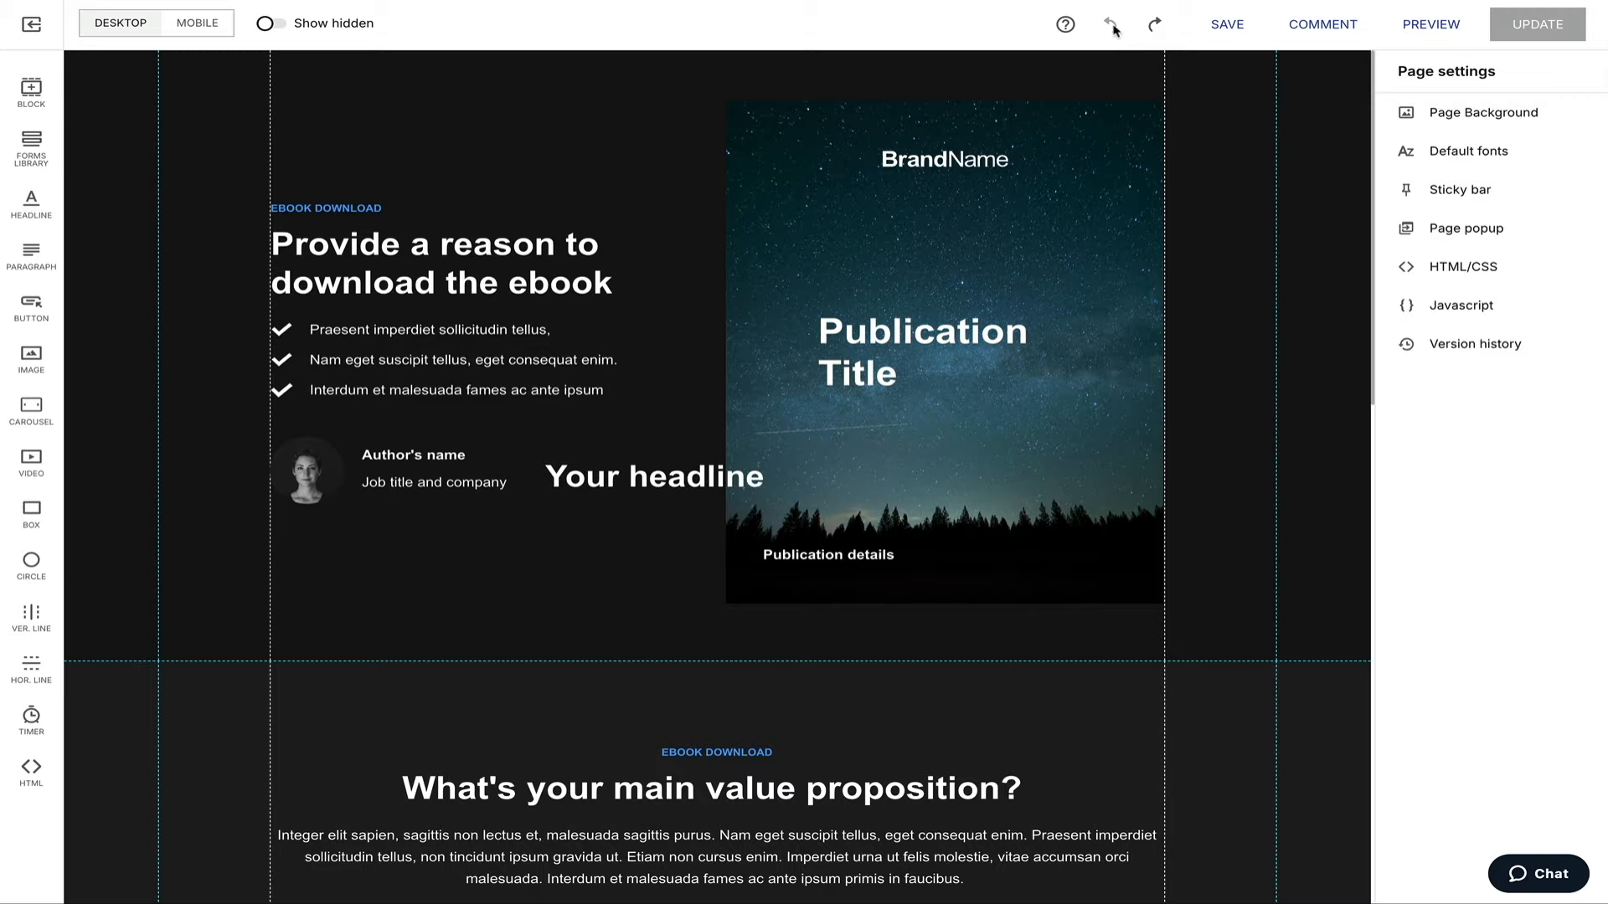
click(705, 486)
key(Delete)
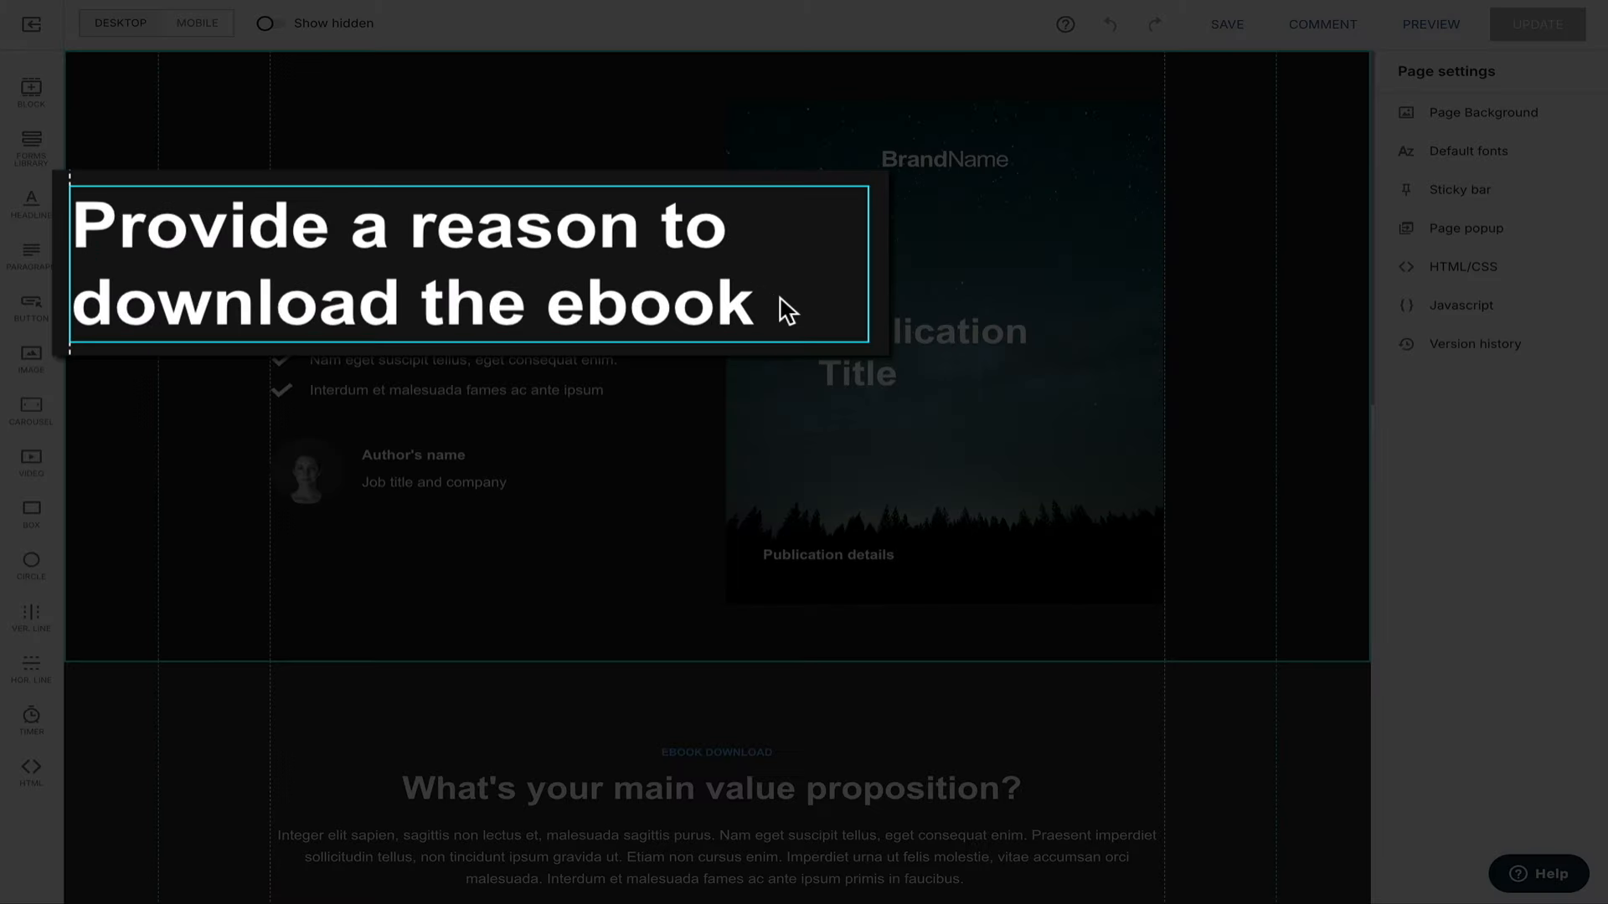
Paste 'Discover the Secrets to Starting Your Own Food Blog' over the hero headline text.
double_click(787, 311)
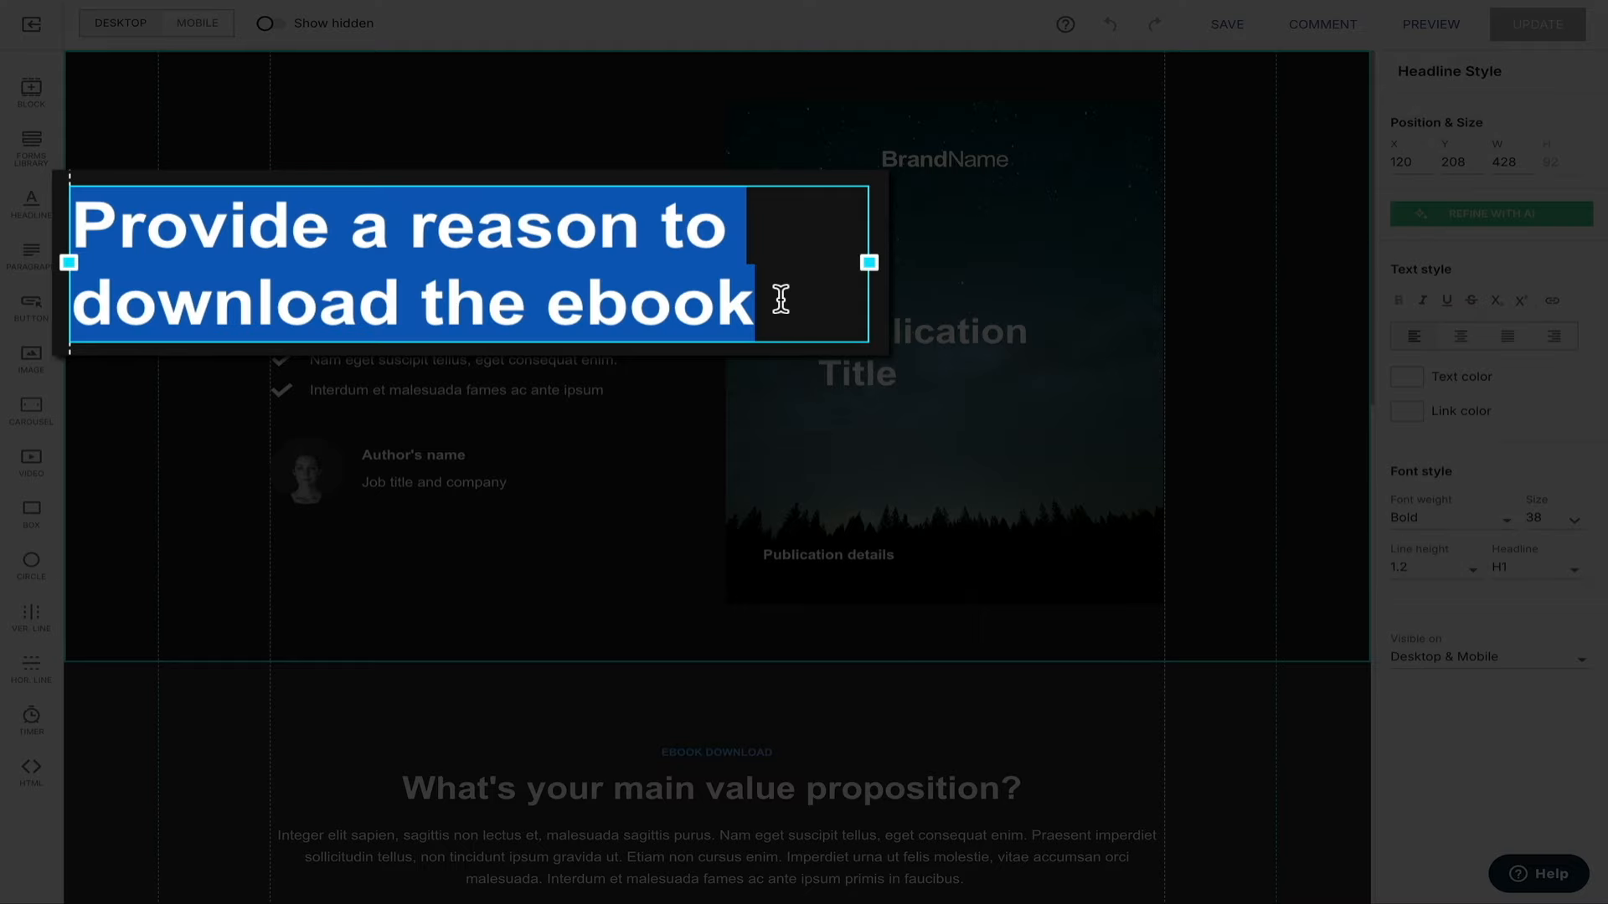
text(Discover the Secrets to Starting Your Own Food Blog)
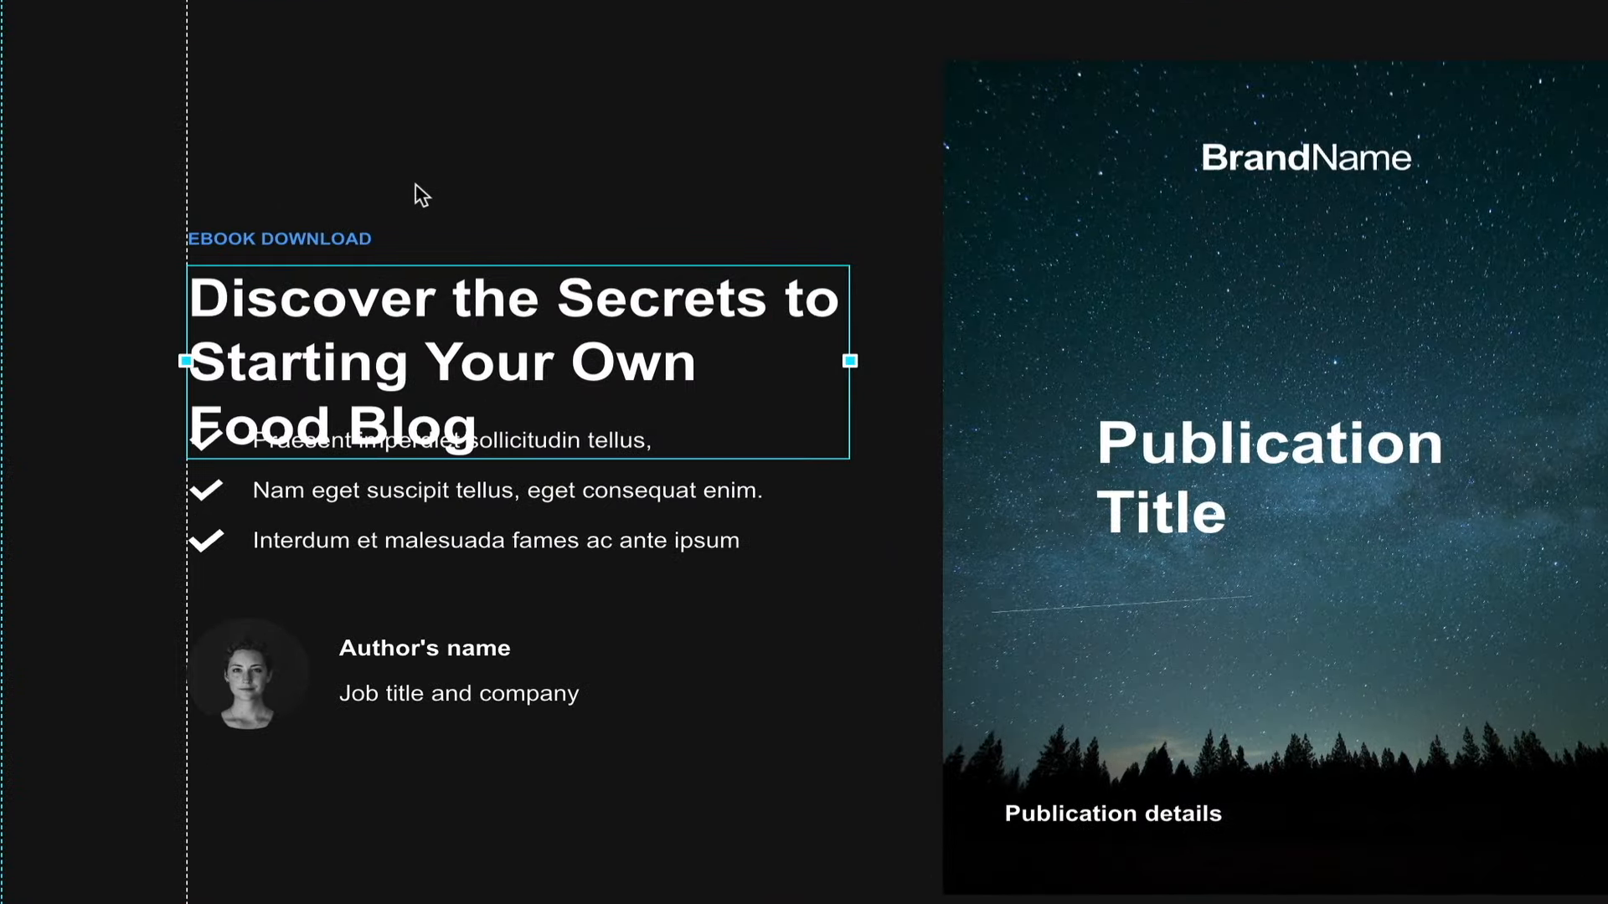
Raise the EBOOK DOWNLOAD label and the three-line headline so they sit clear above the checklist.
drag(245, 232, 245, 201)
drag(266, 336, 263, 288)
drag(313, 206, 310, 181)
drag(298, 268, 292, 265)
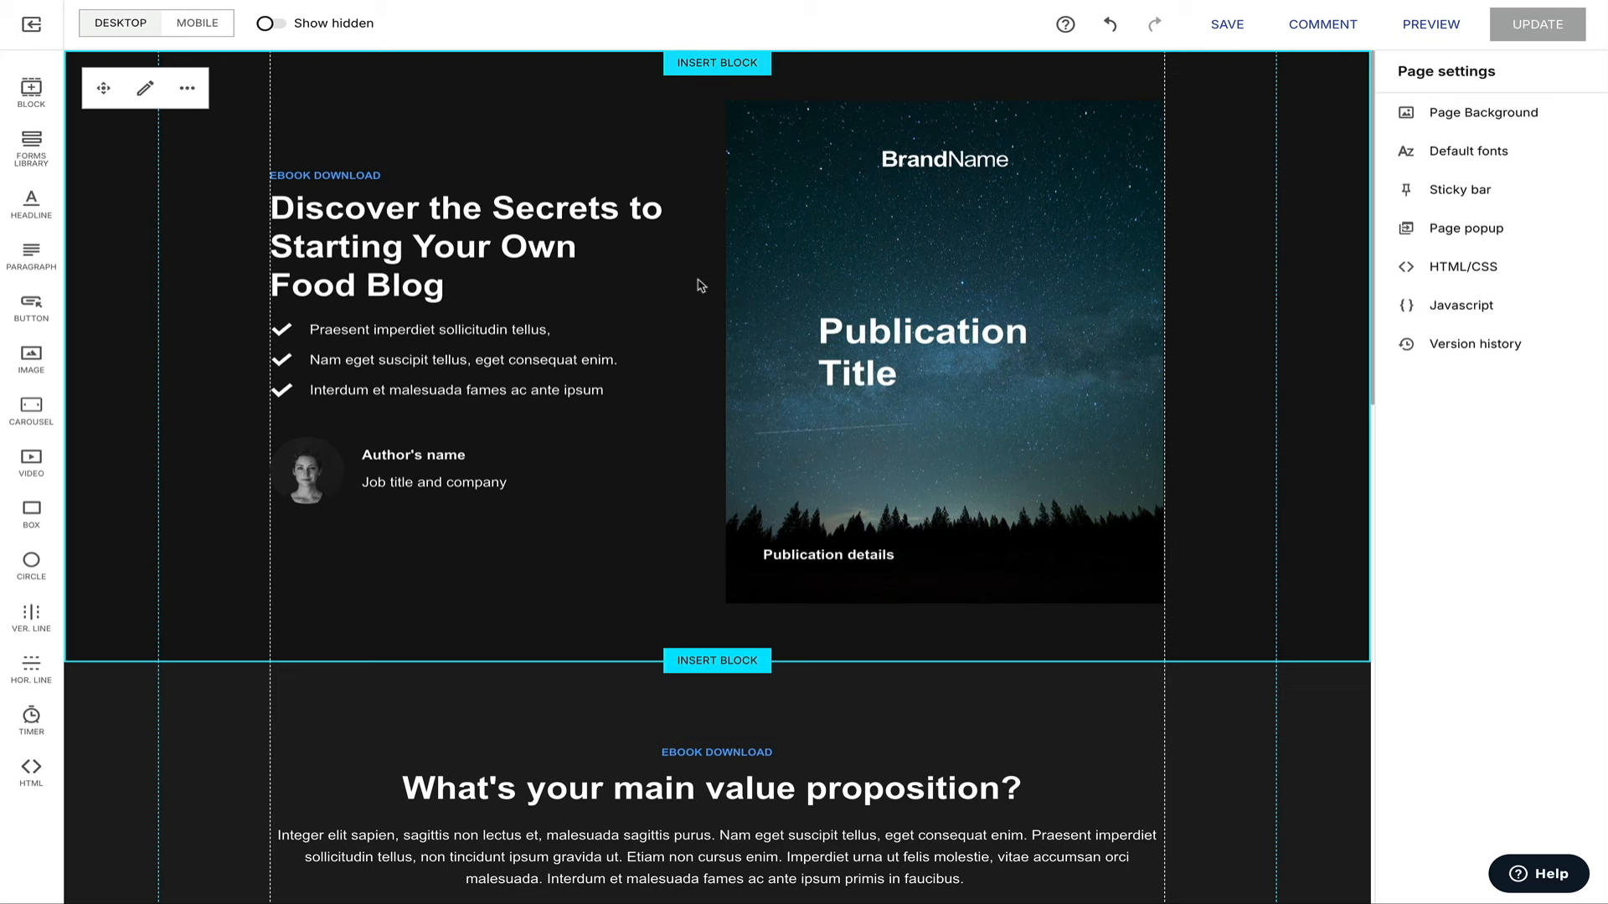
Replace the checklist bullets with Step-by-Step Setup, SEO & Traffic Strategies and Monetization Methods.
double_click(326, 331)
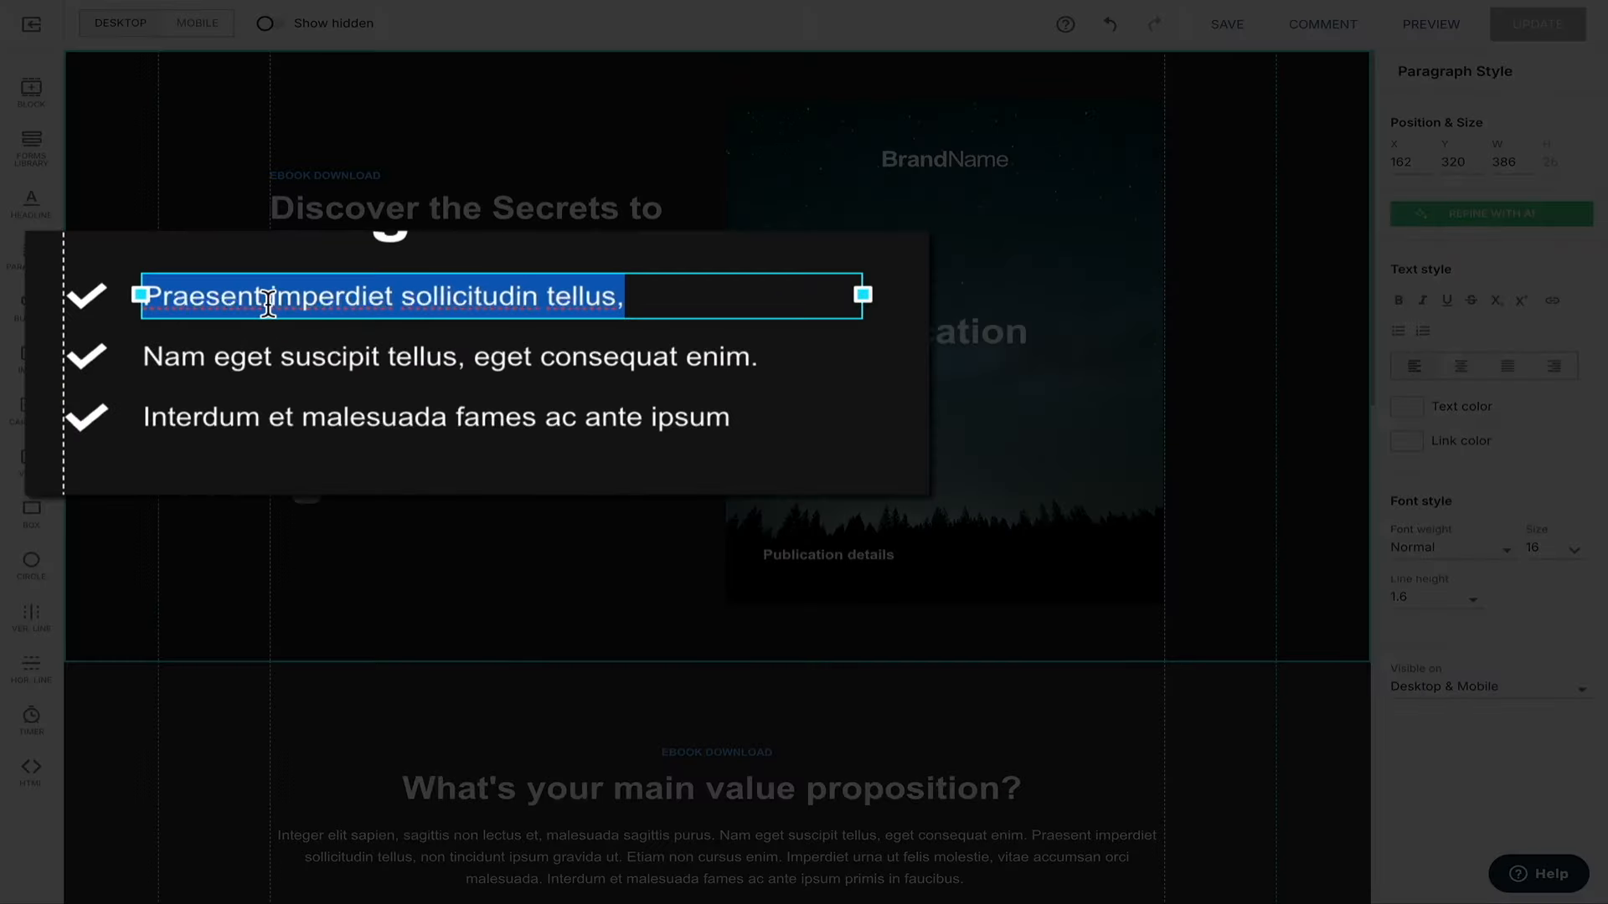
text(Step-by-Step Setup)
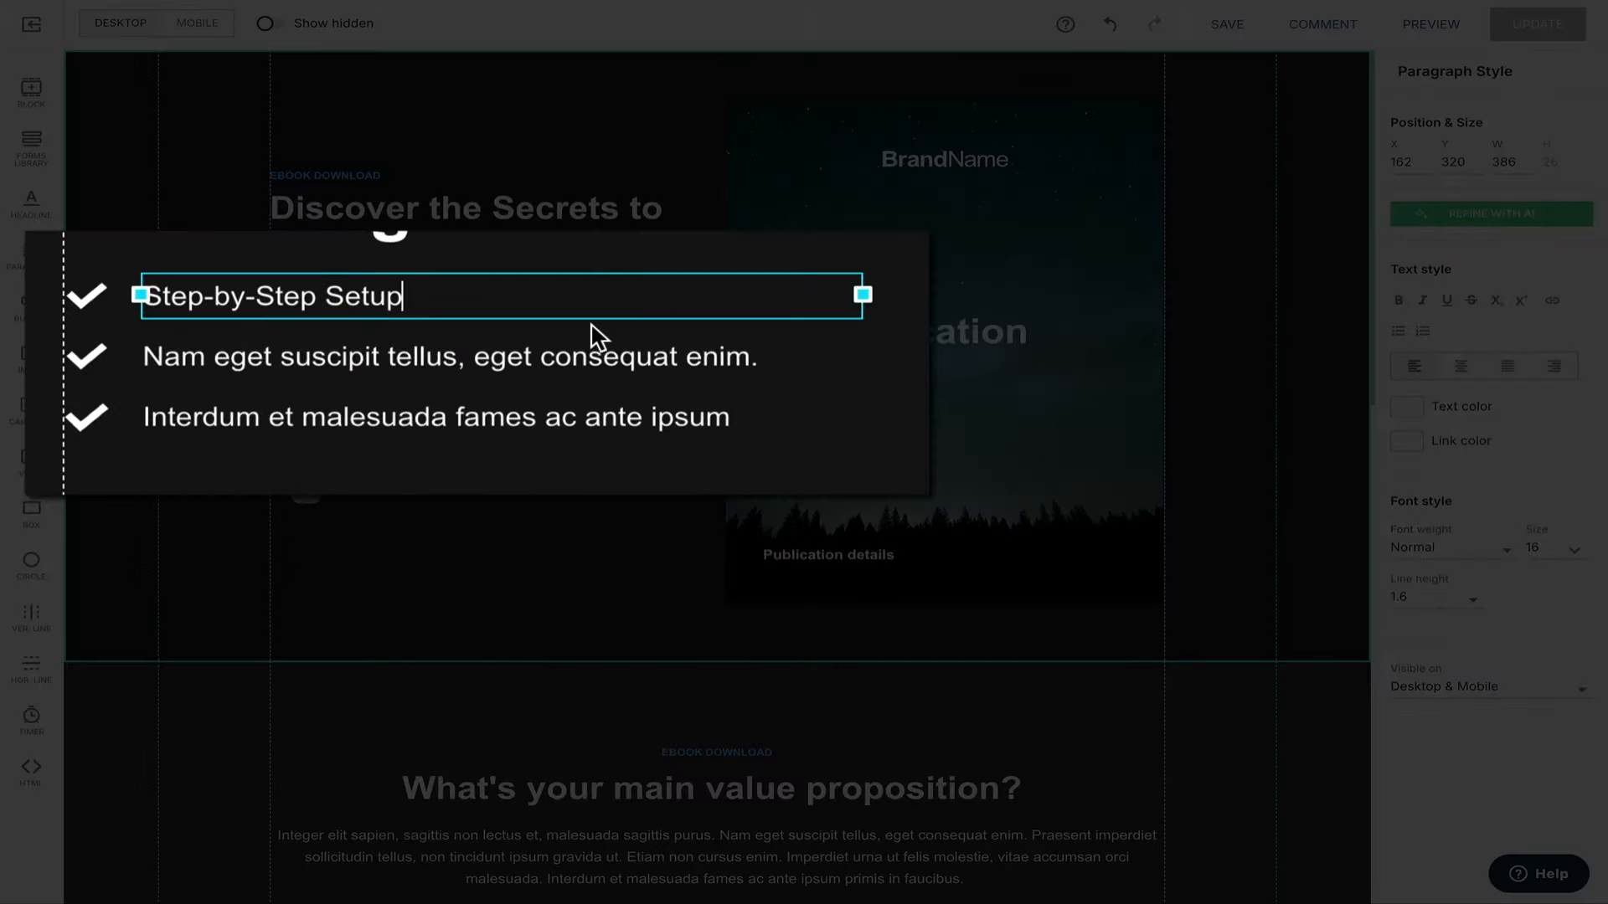
triple_click(807, 356)
text(SEO & Traffic Strategies)
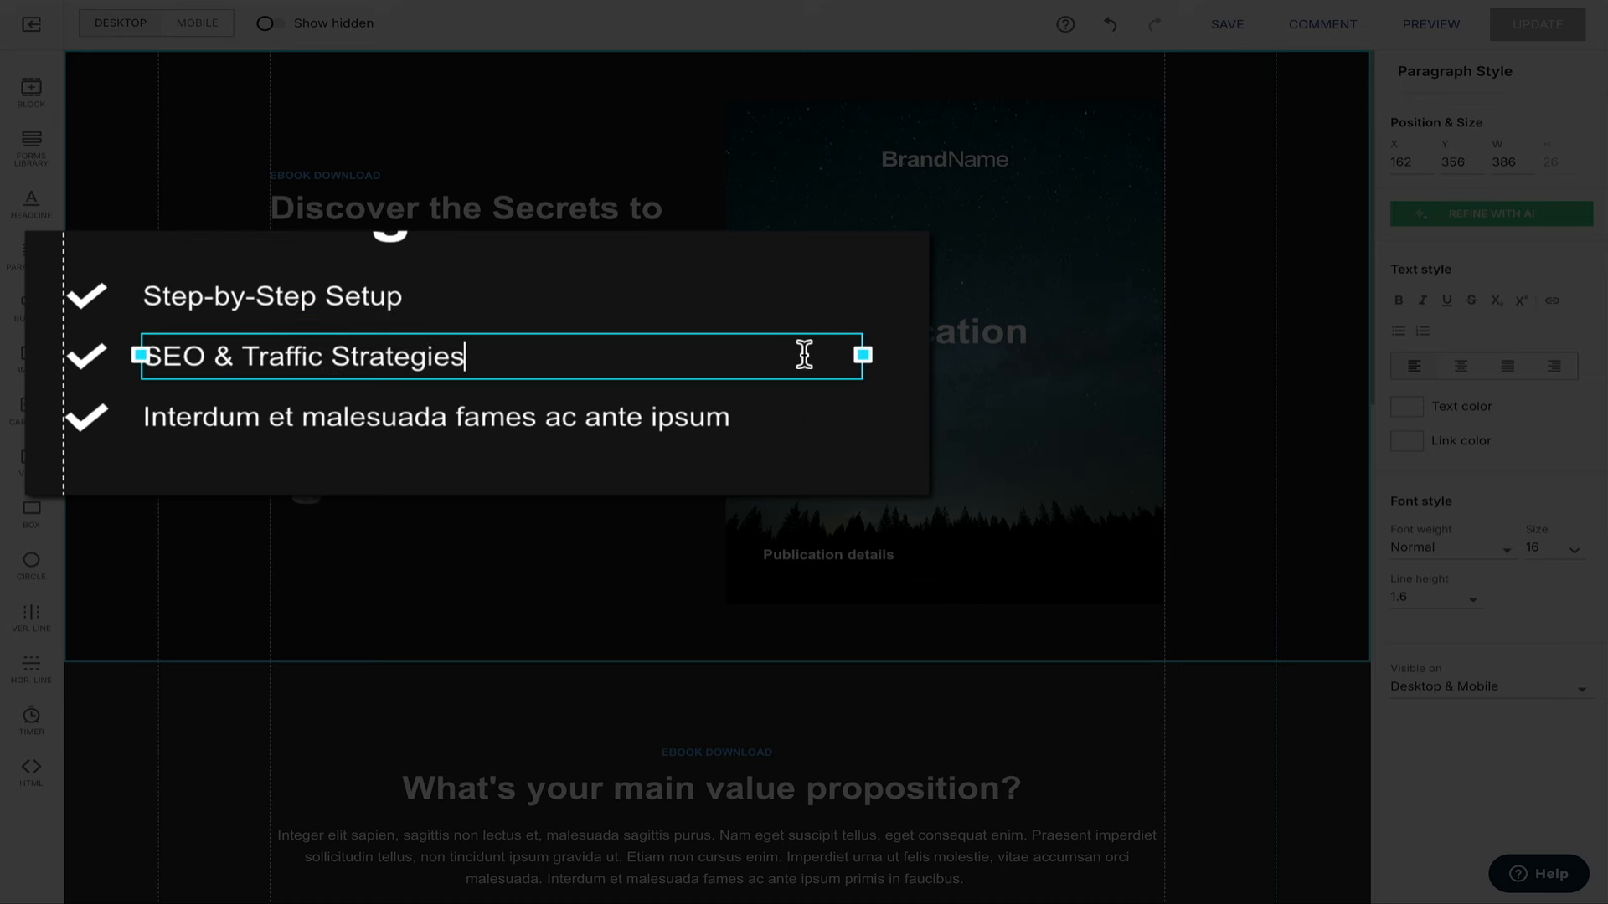
triple_click(763, 423)
text(Mon)
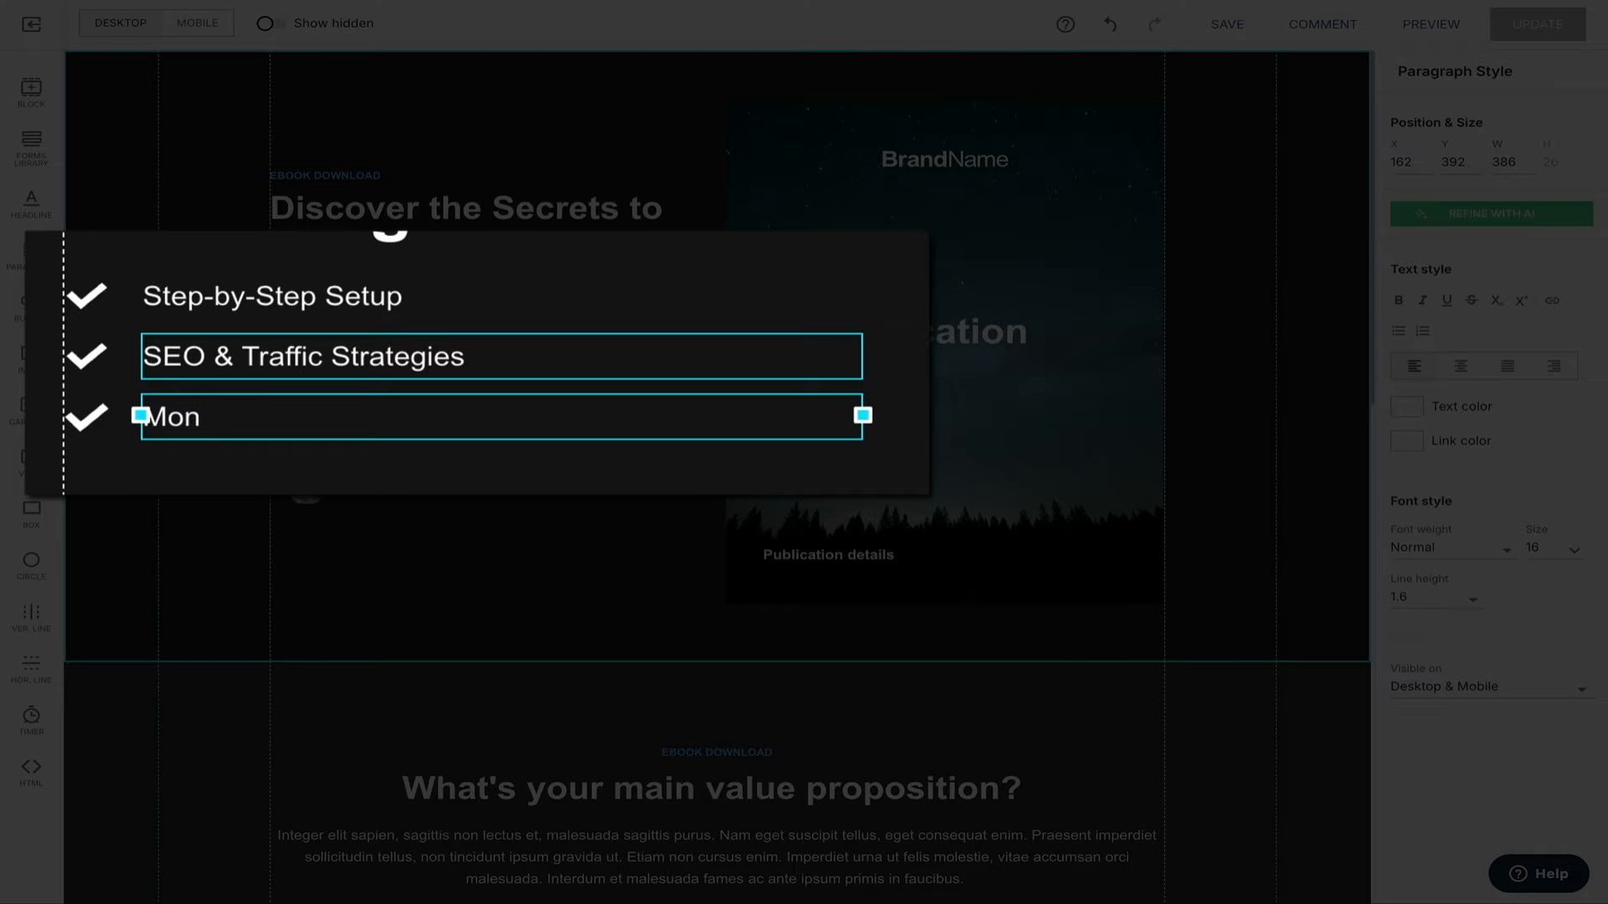
text(etization )
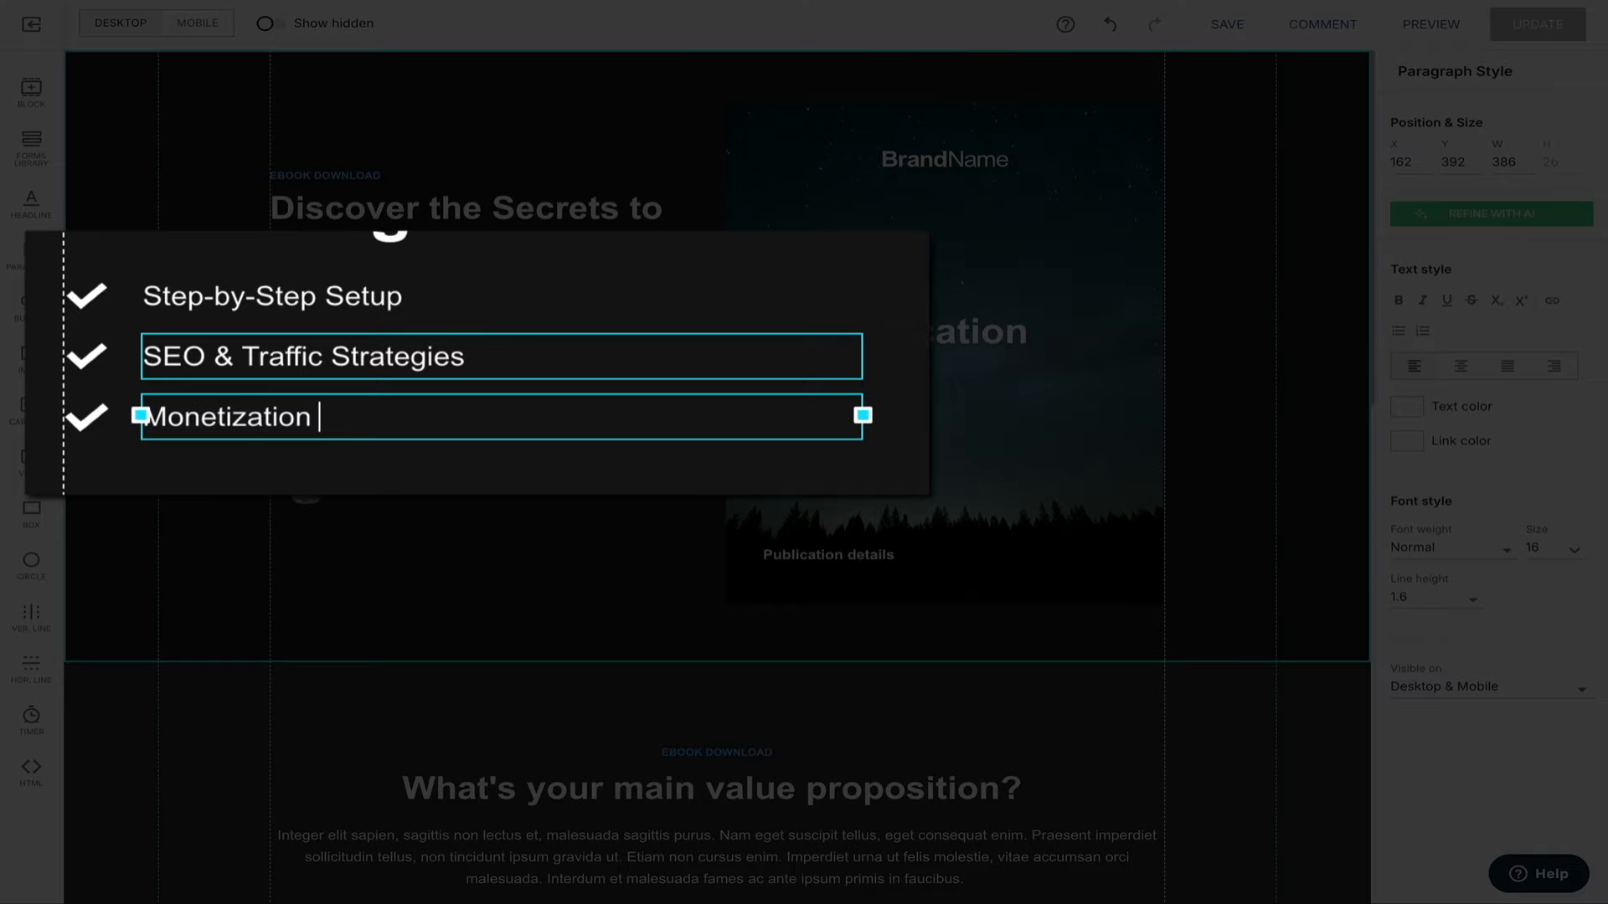
text(Methods)
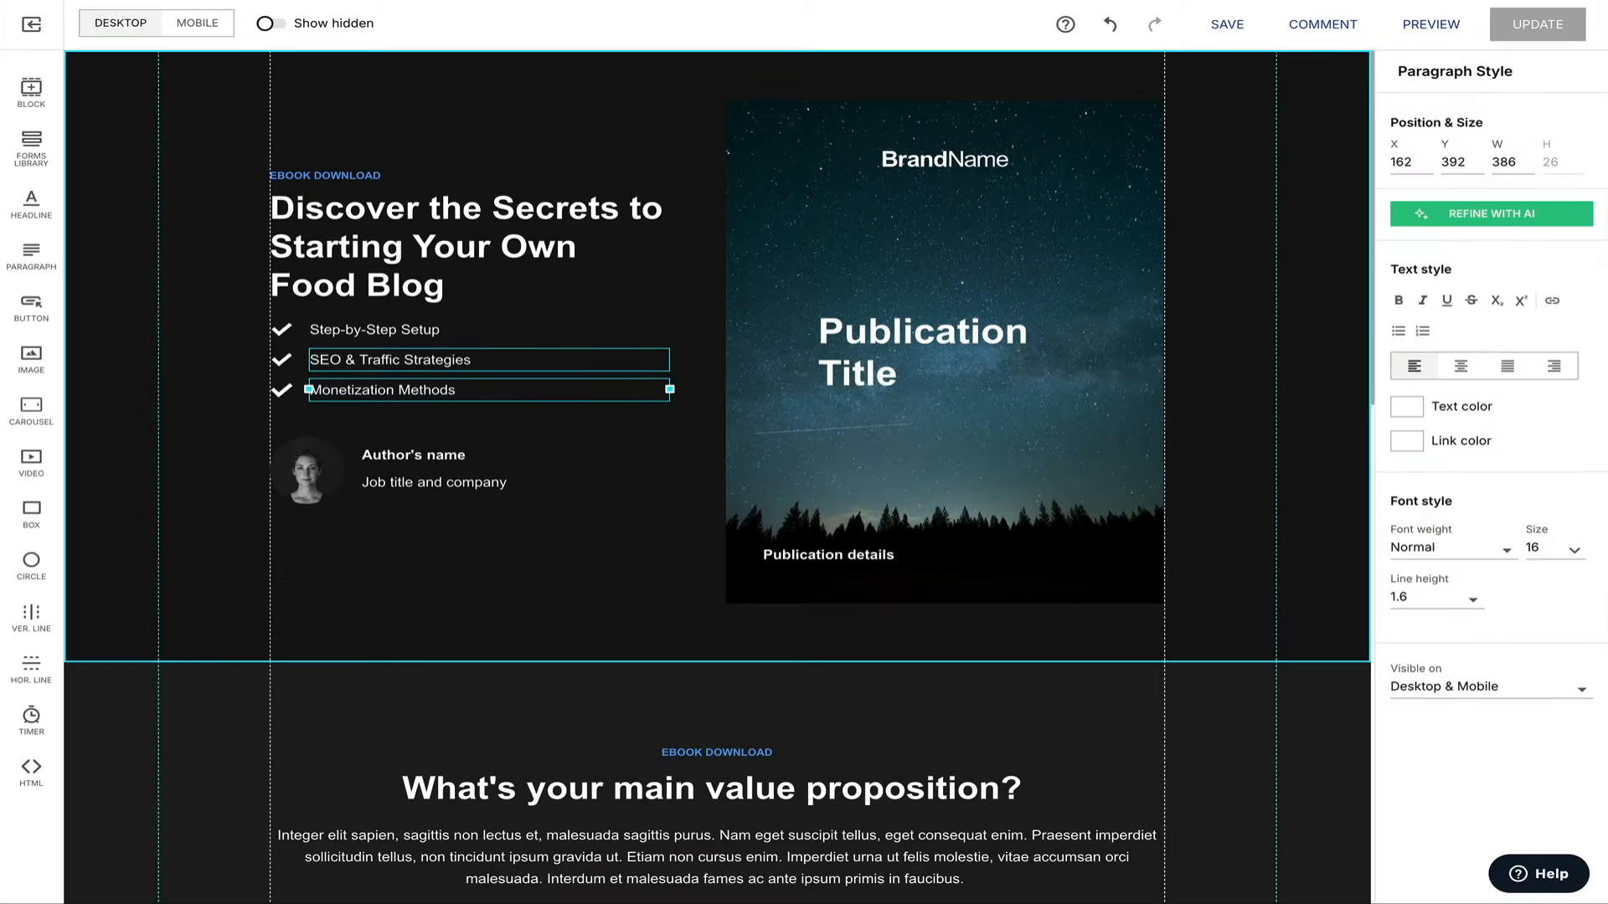
triple_click(414, 455)
Enter the author's name and change the job line to 'Co-founder of Sage Wave Media'.
triple_click(475, 481)
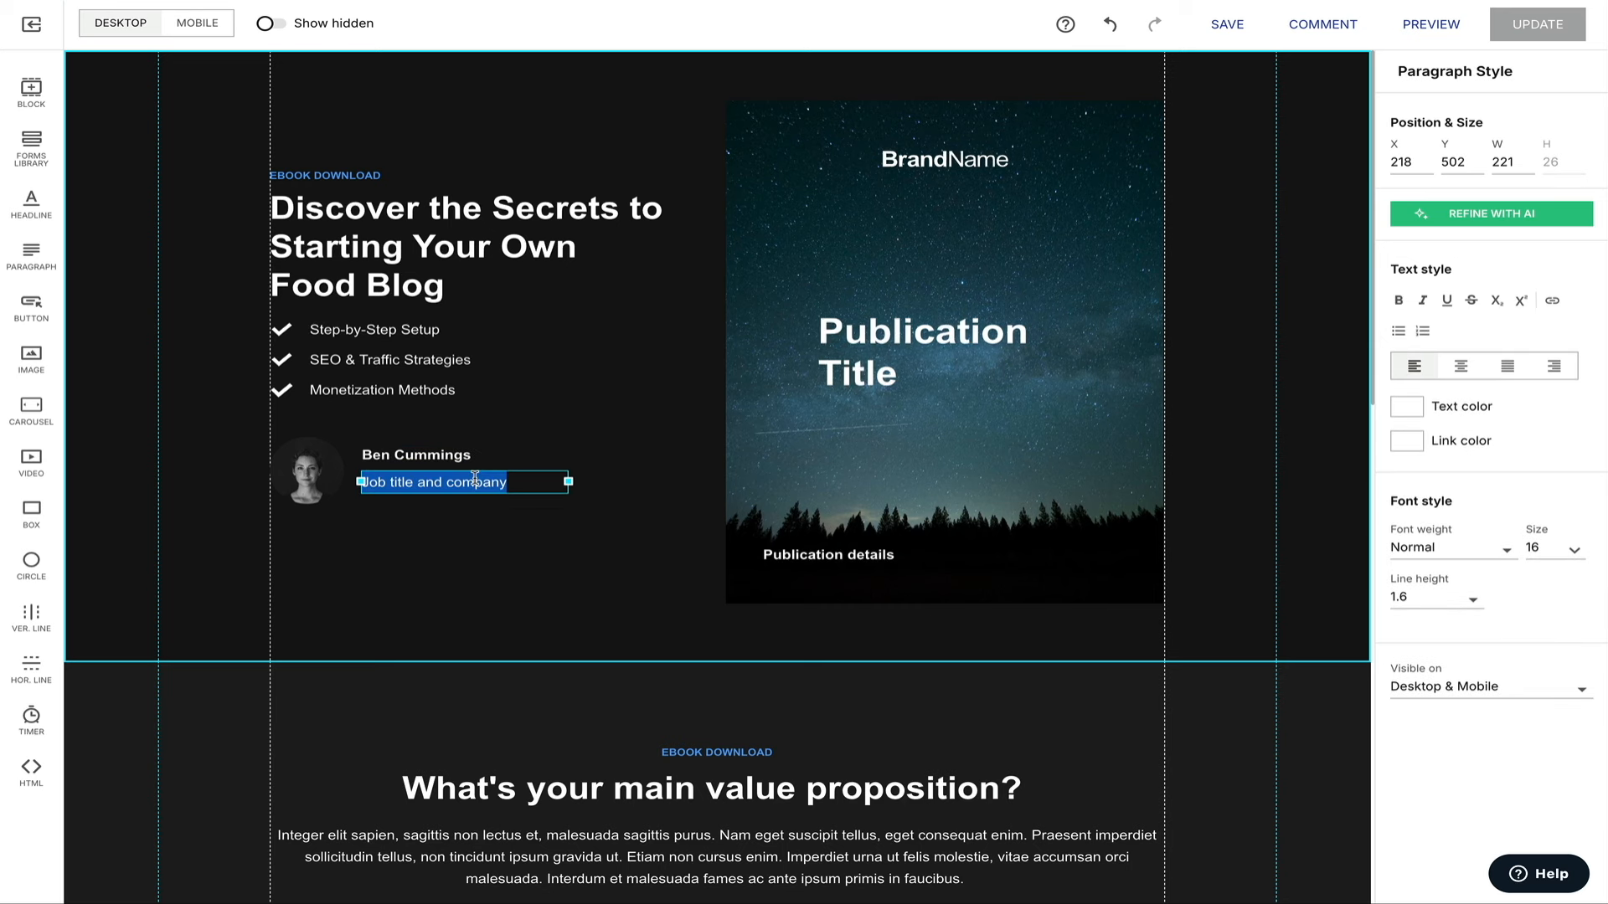
text(Co-founder of Sage Wave Media)
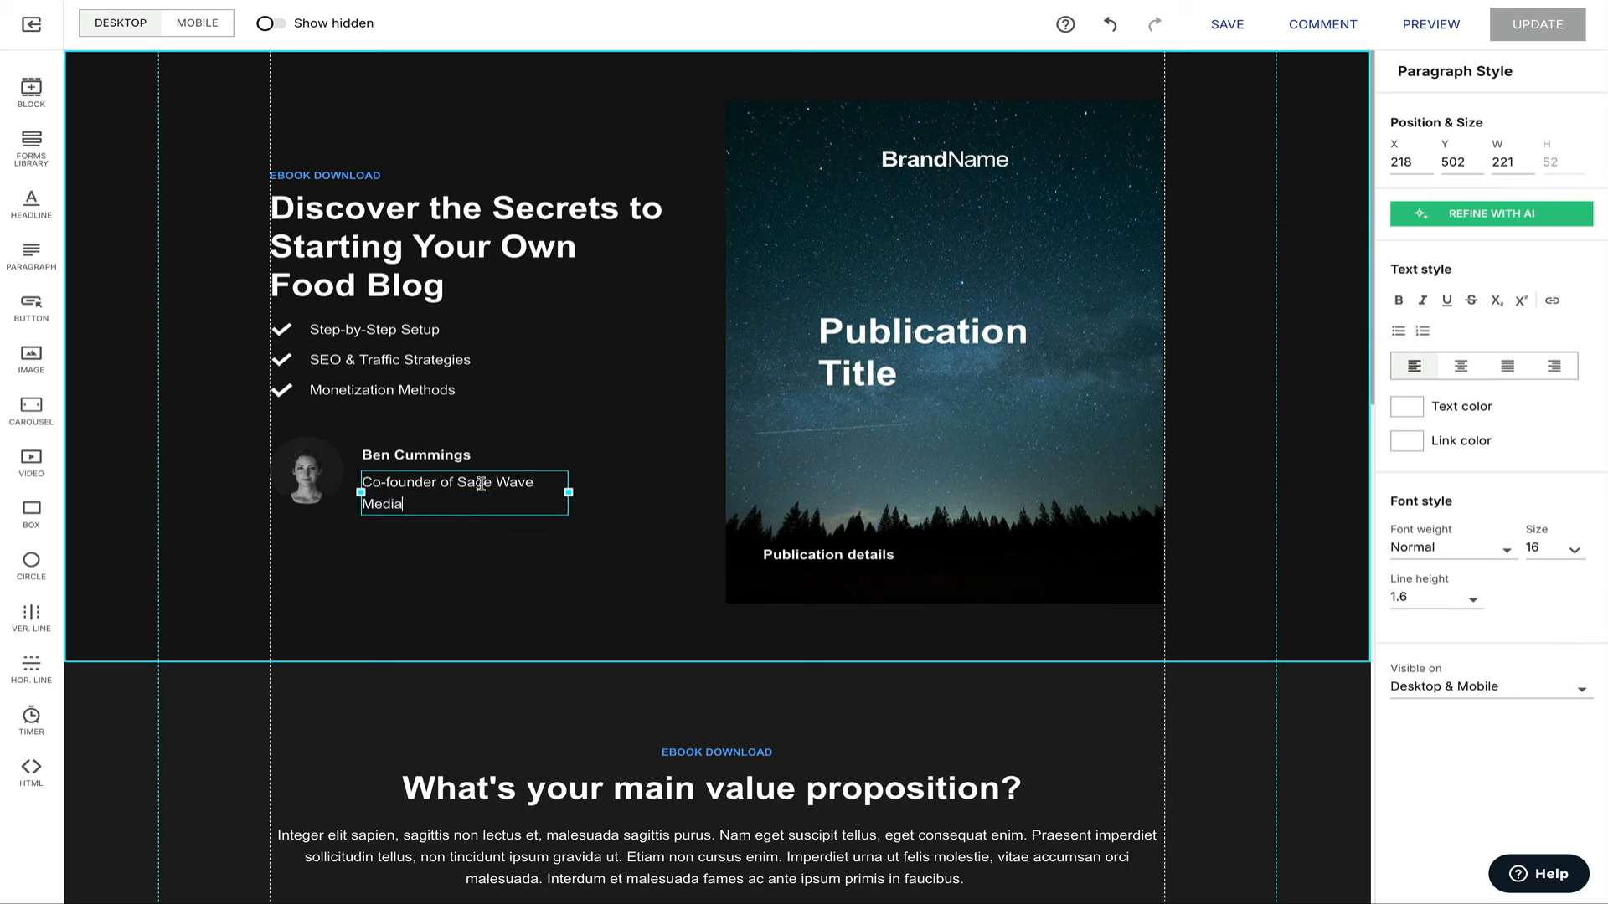
click(479, 543)
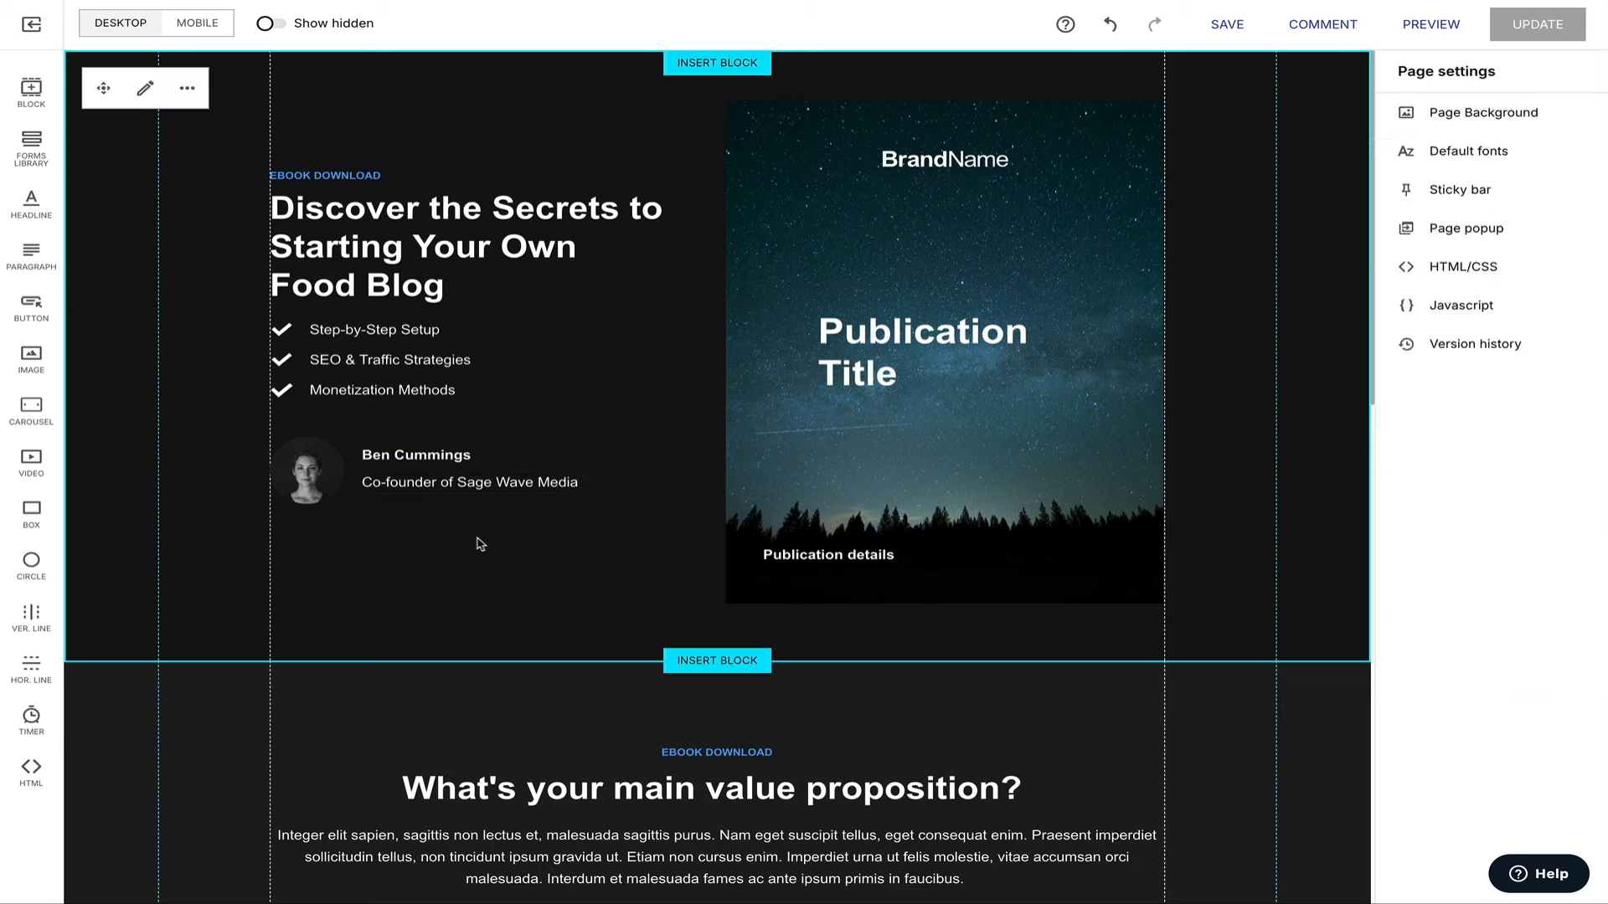
Upload headshot (1).jpeg as the avatar circle's background image and nudge its position upward.
click(305, 494)
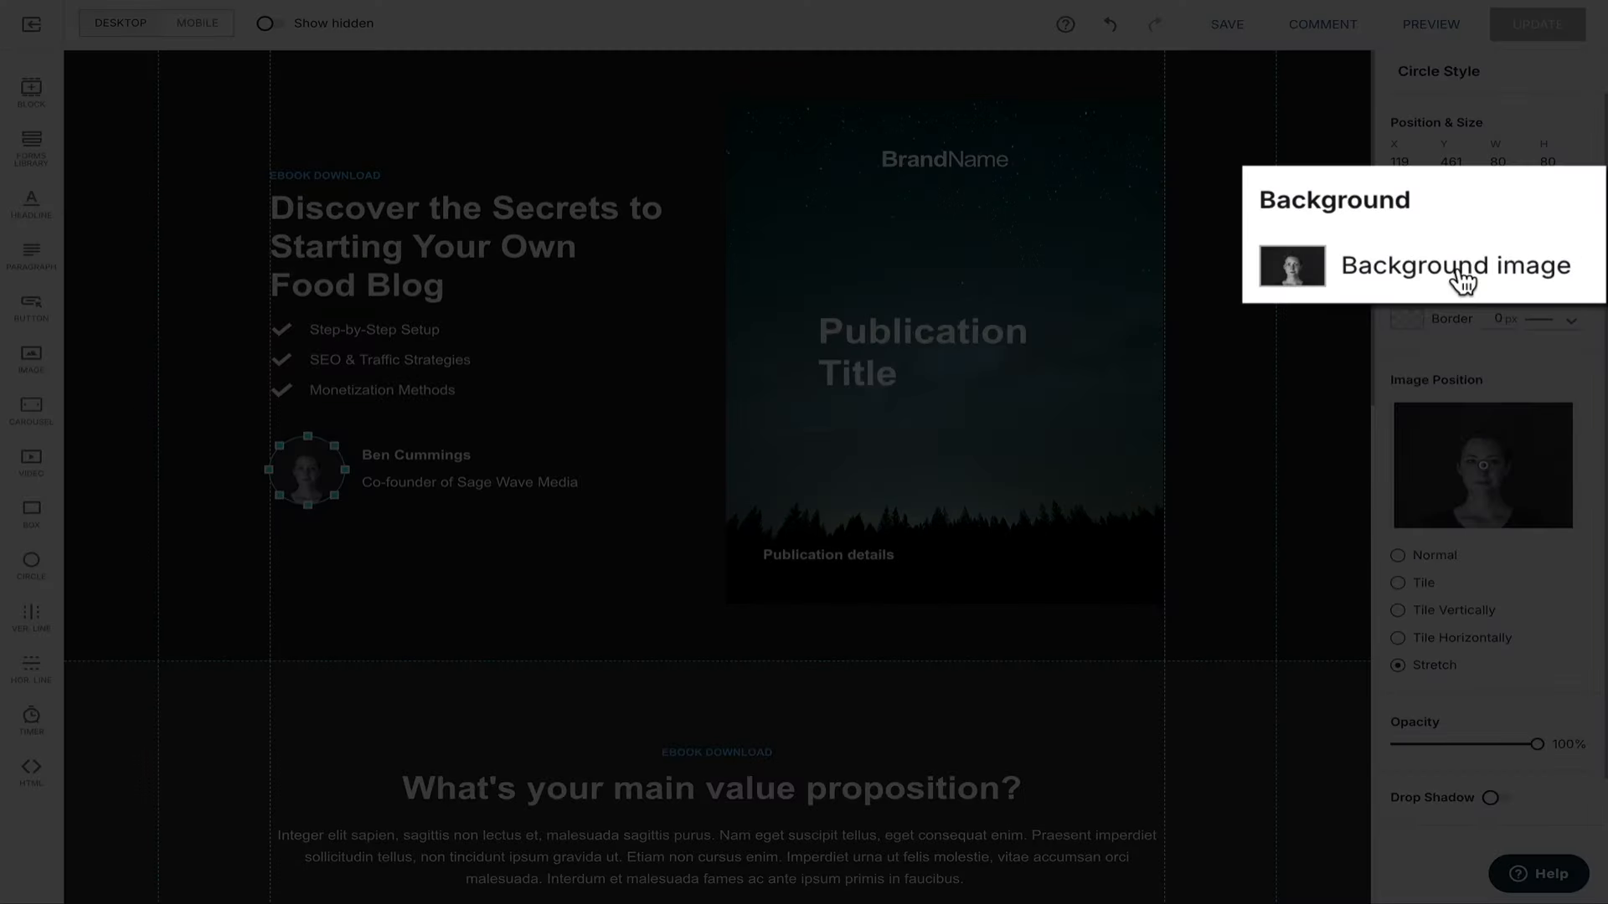
click(1491, 251)
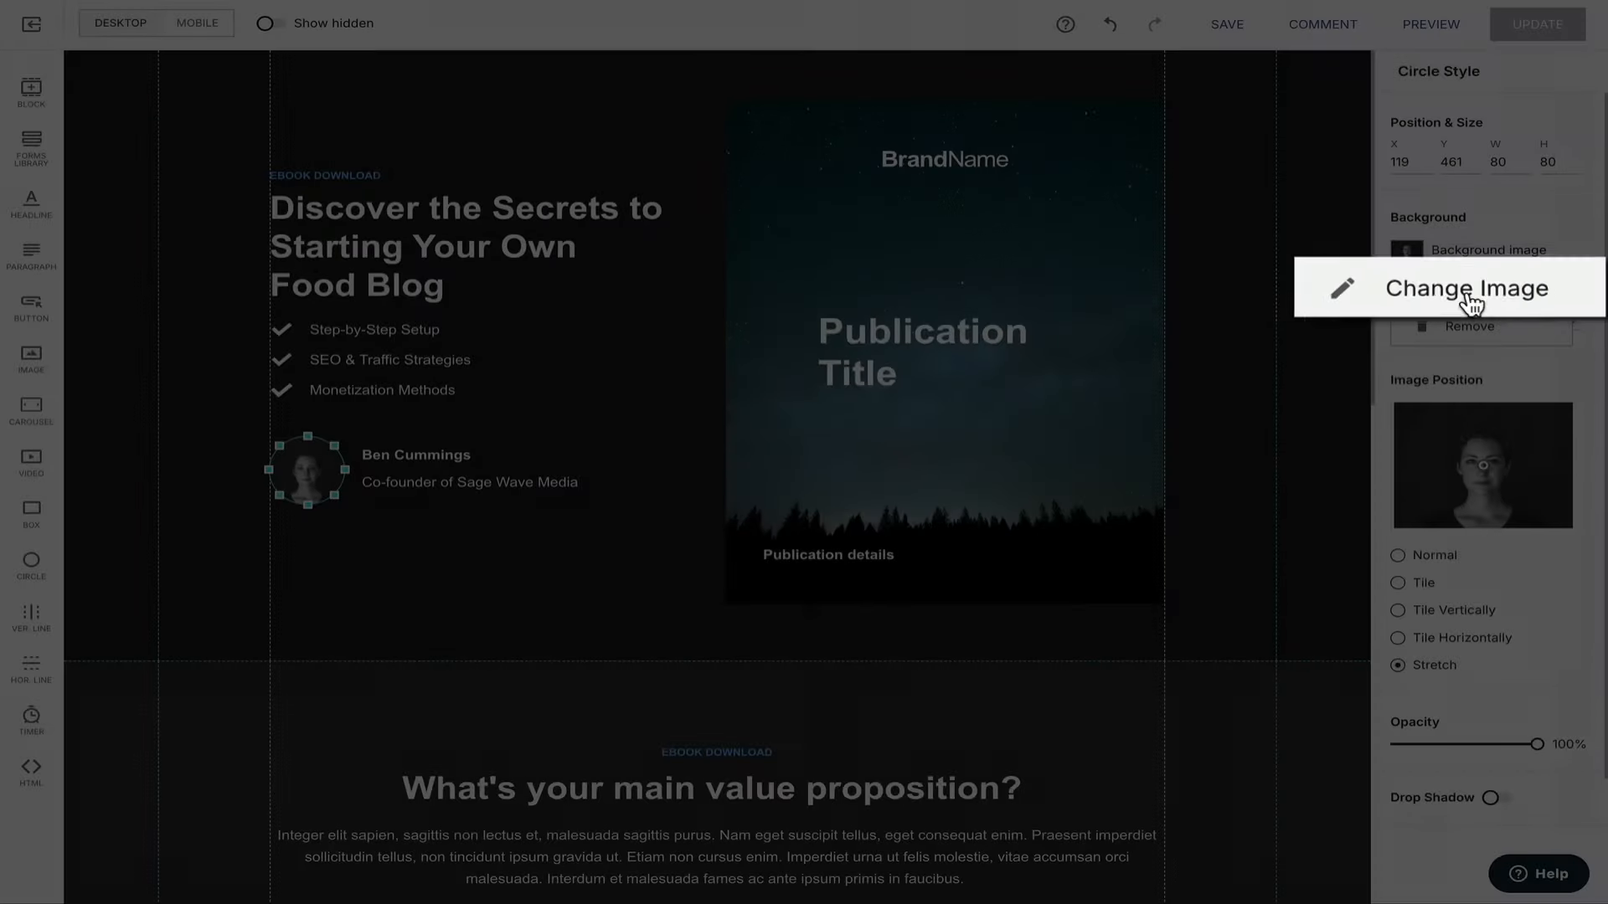
click(1469, 305)
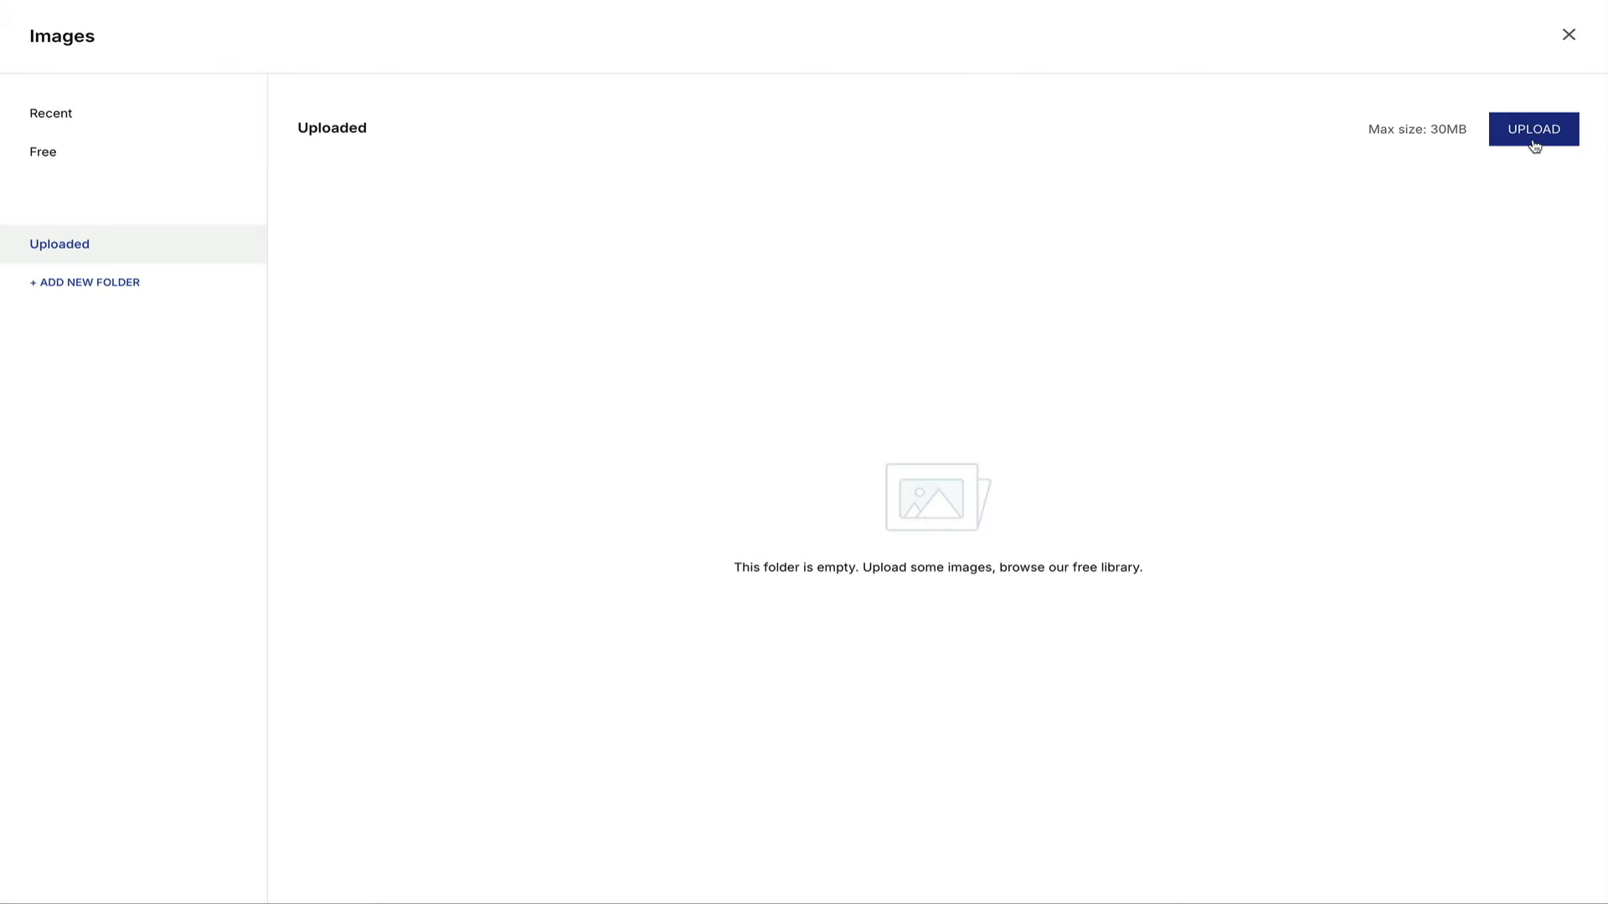
click(1534, 141)
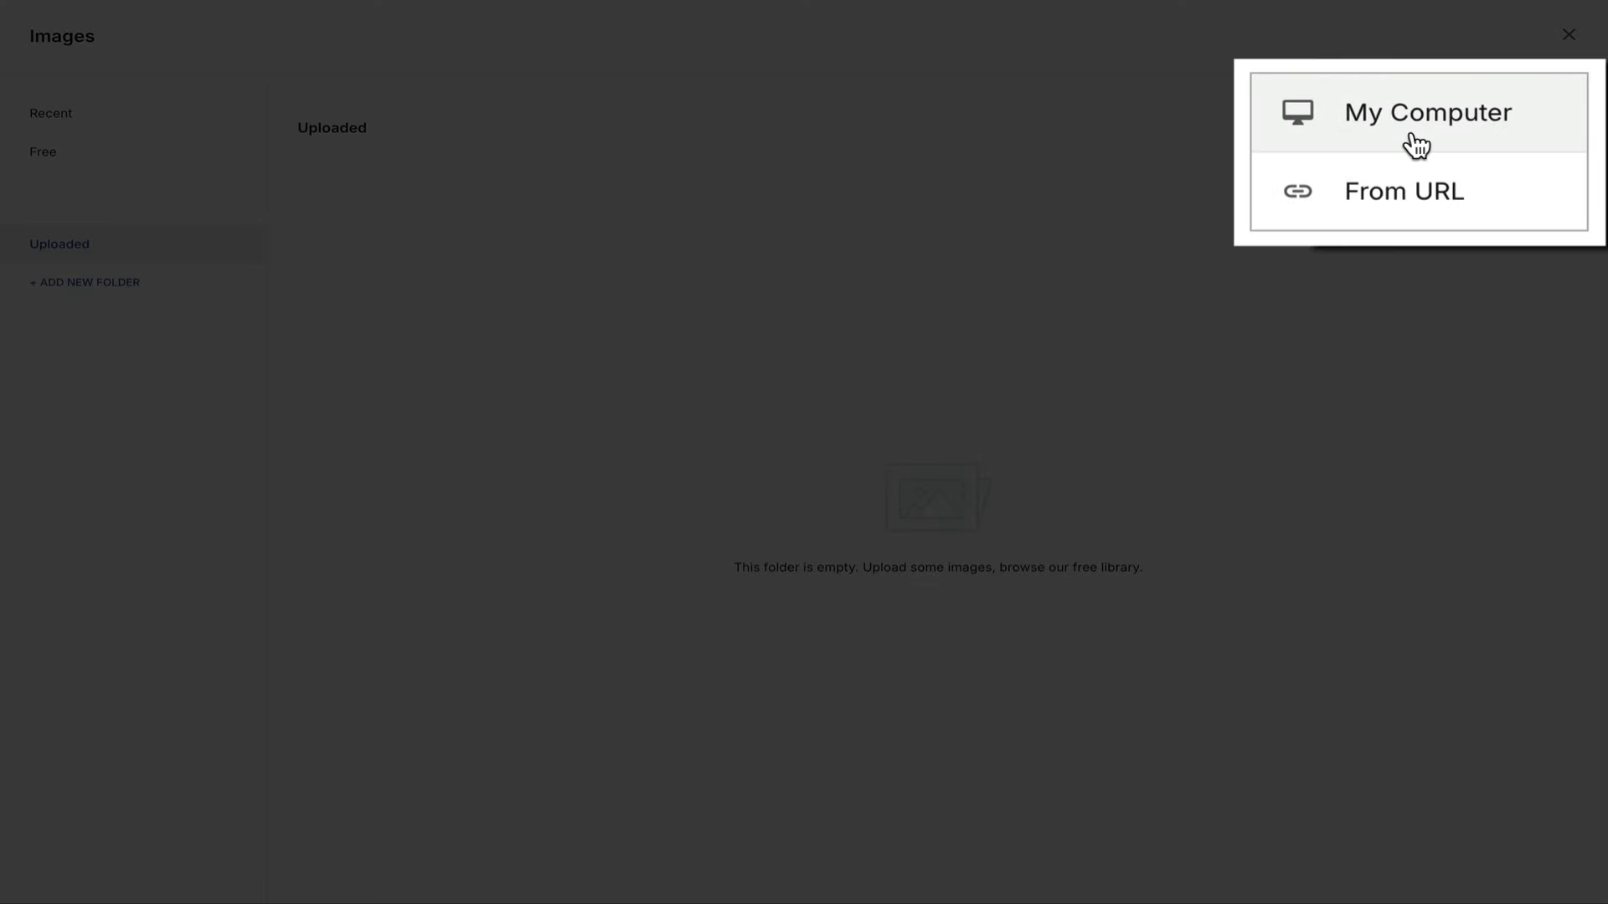
click(1493, 148)
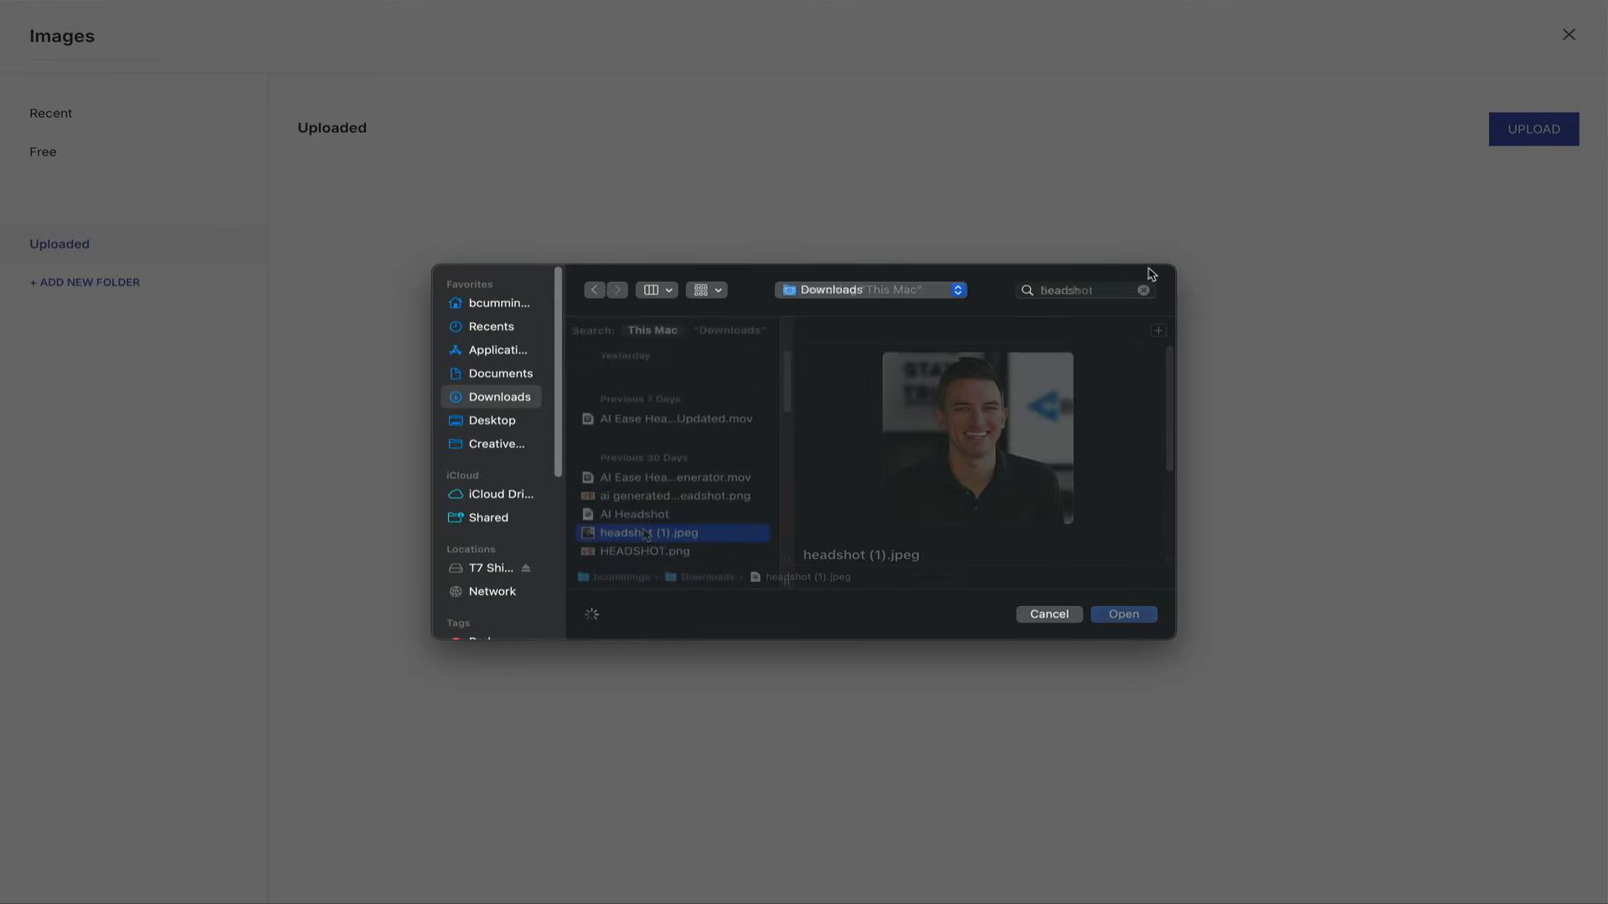
click(1134, 617)
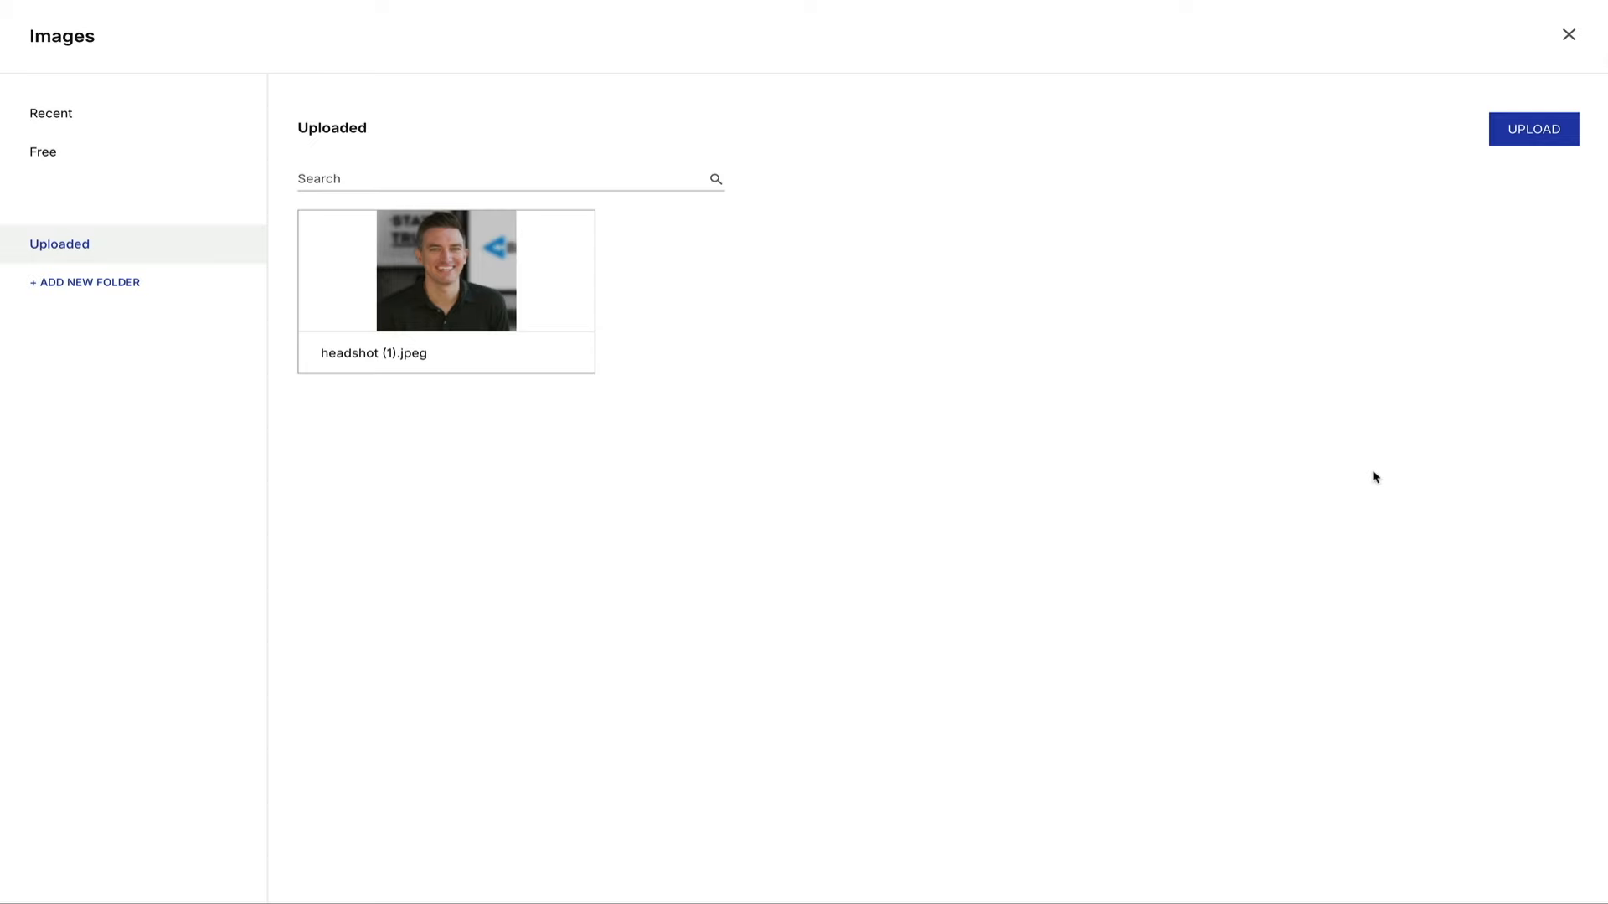
mouse_move(479, 303)
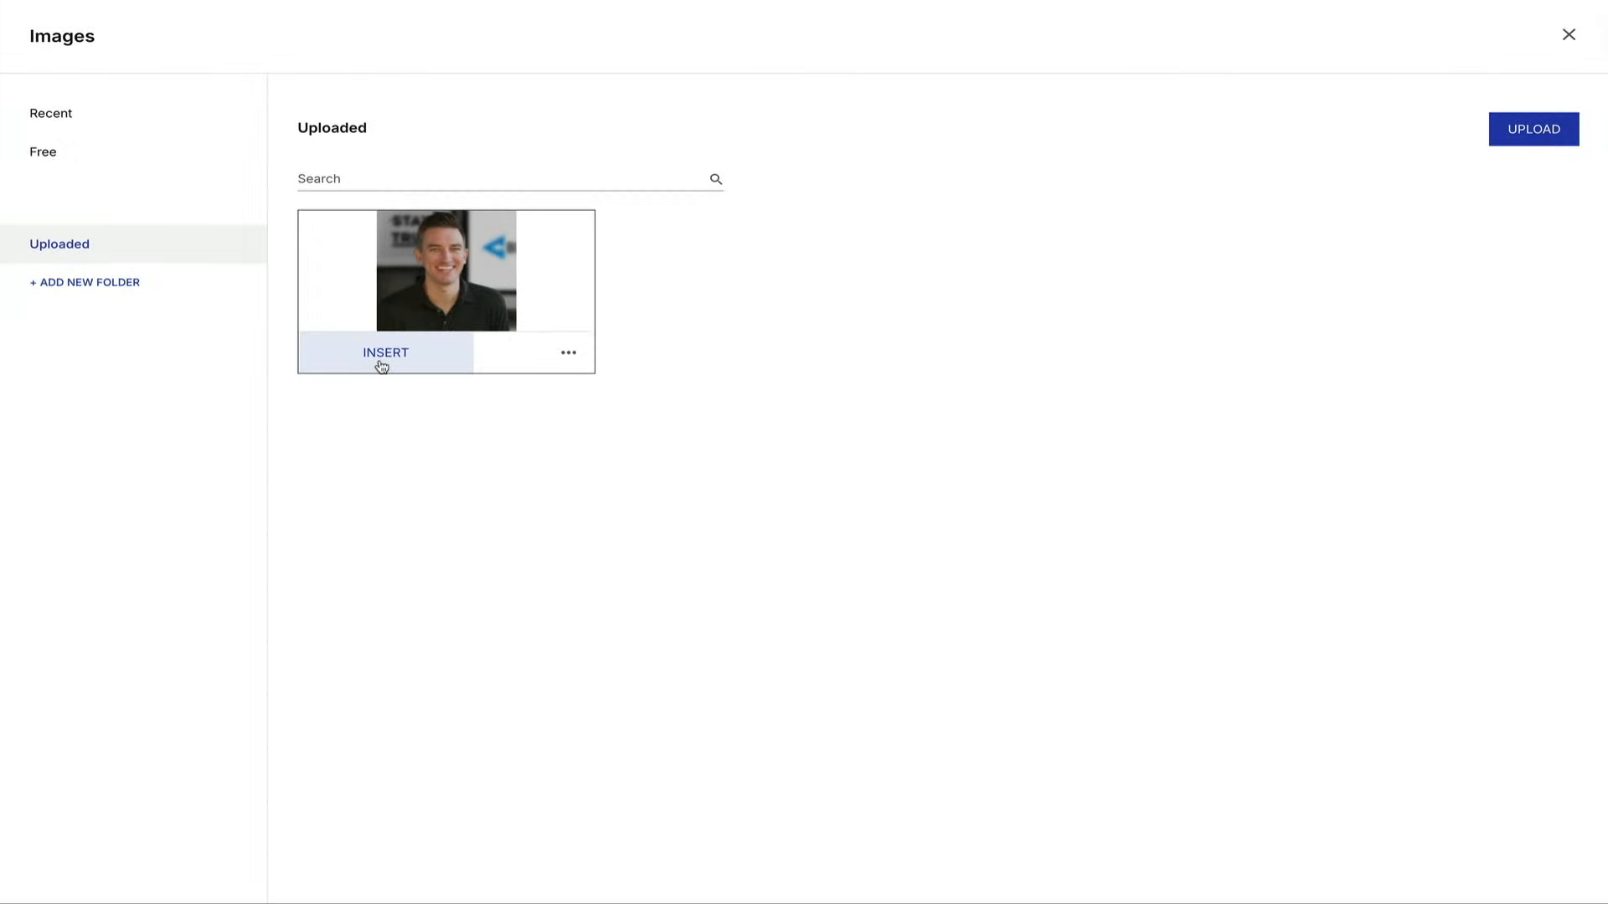
click(319, 442)
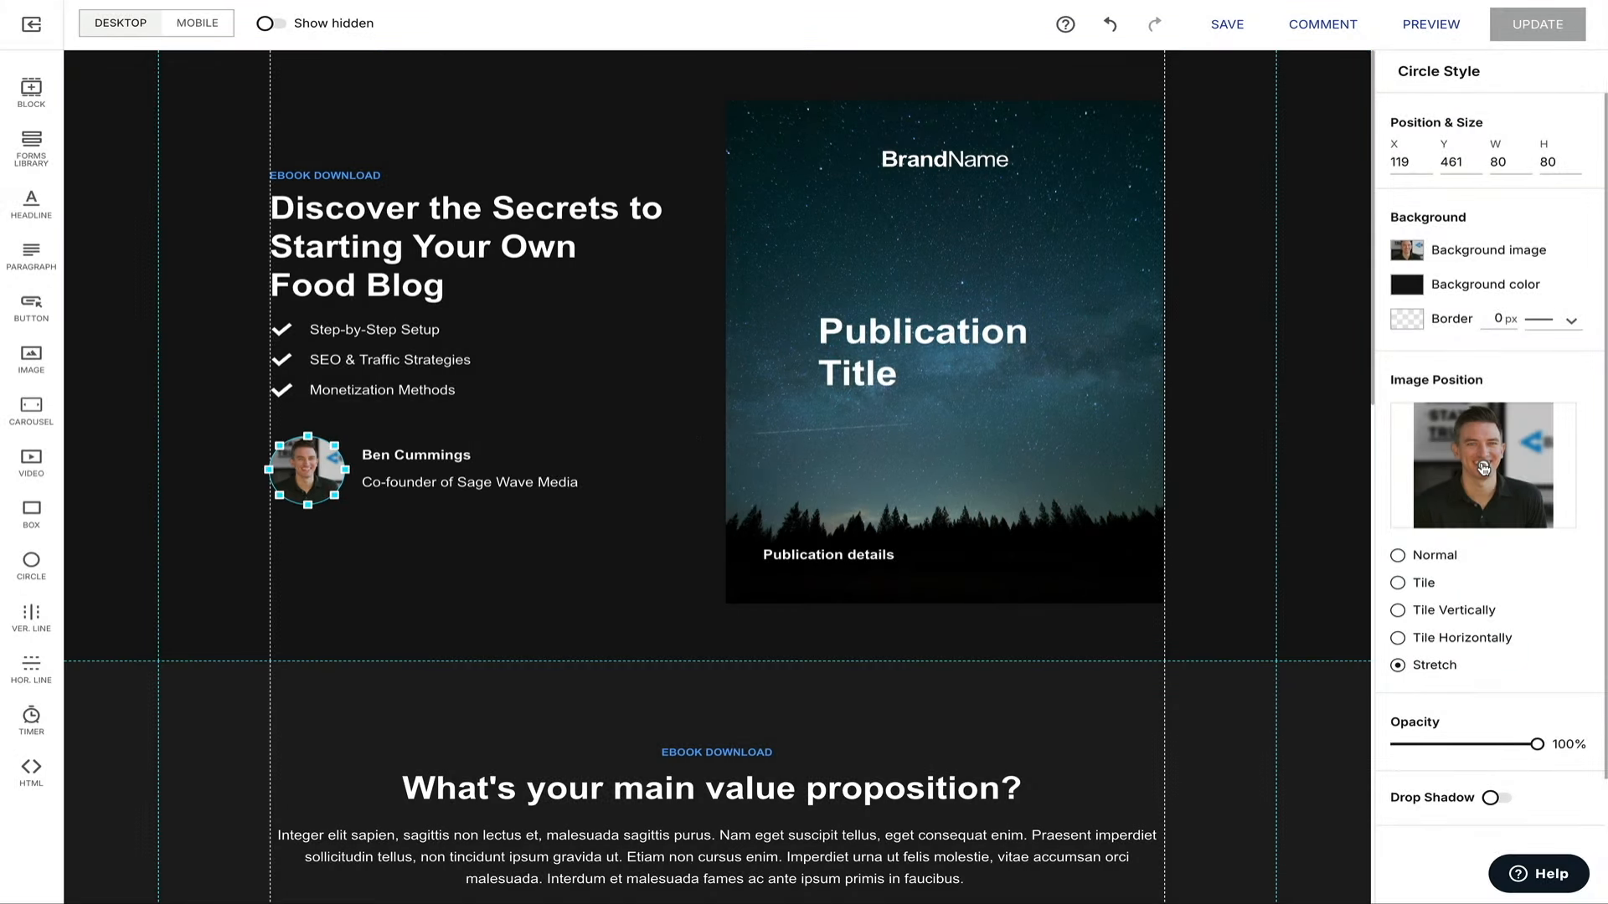
drag(1483, 465, 1484, 452)
Delete the Publication Title, Publication details and BrandName logo from the starry cover, then select the box.
click(1089, 285)
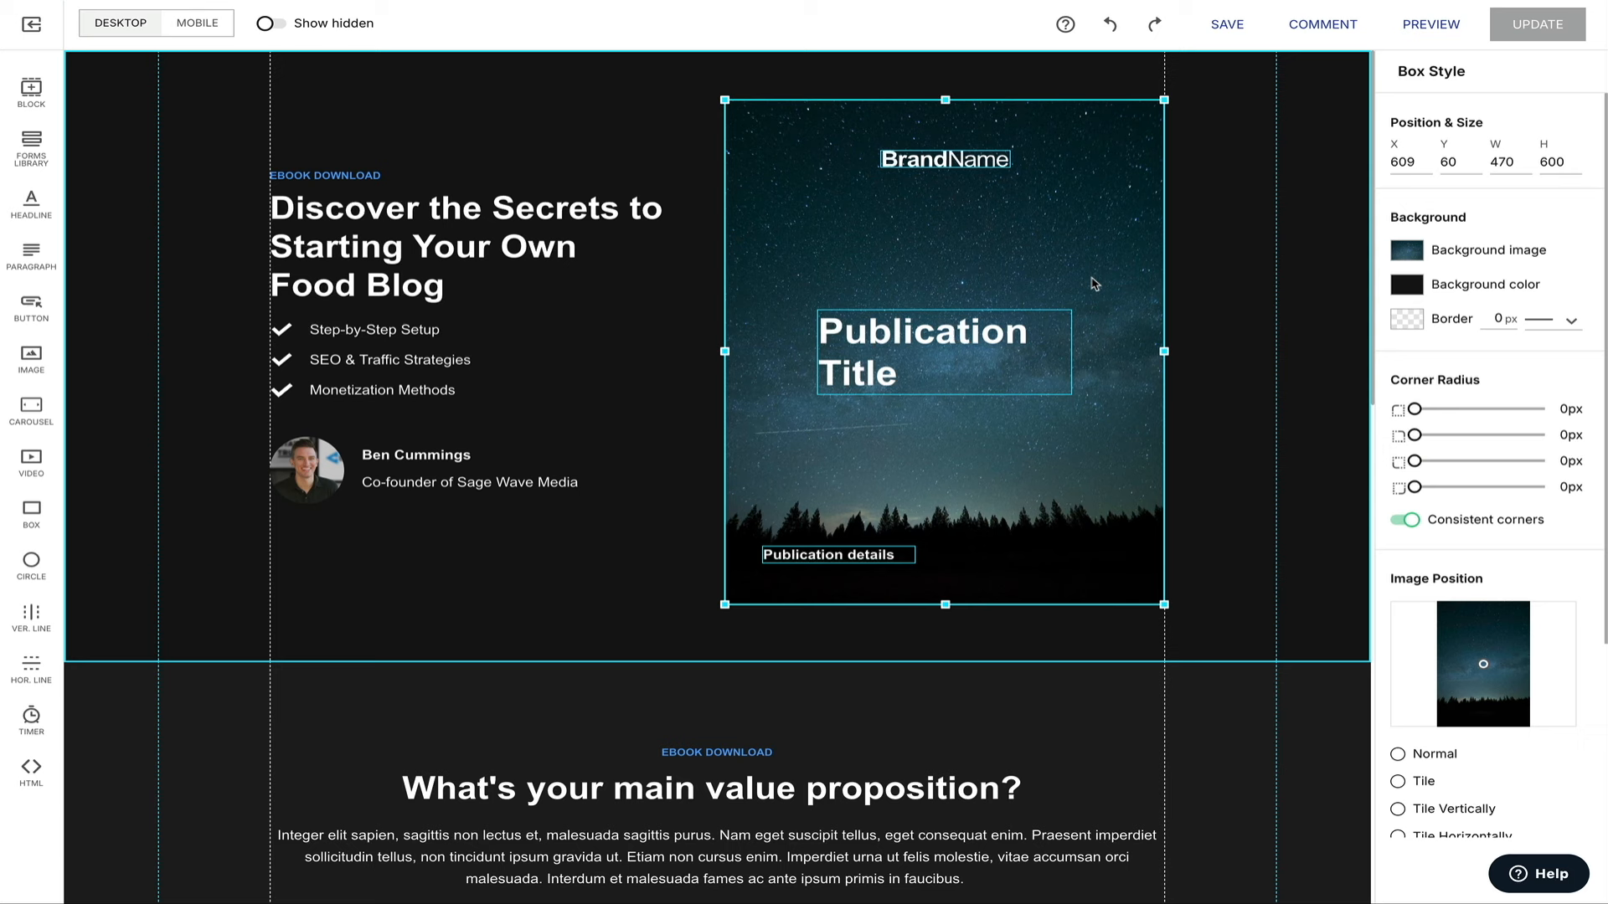
click(1050, 366)
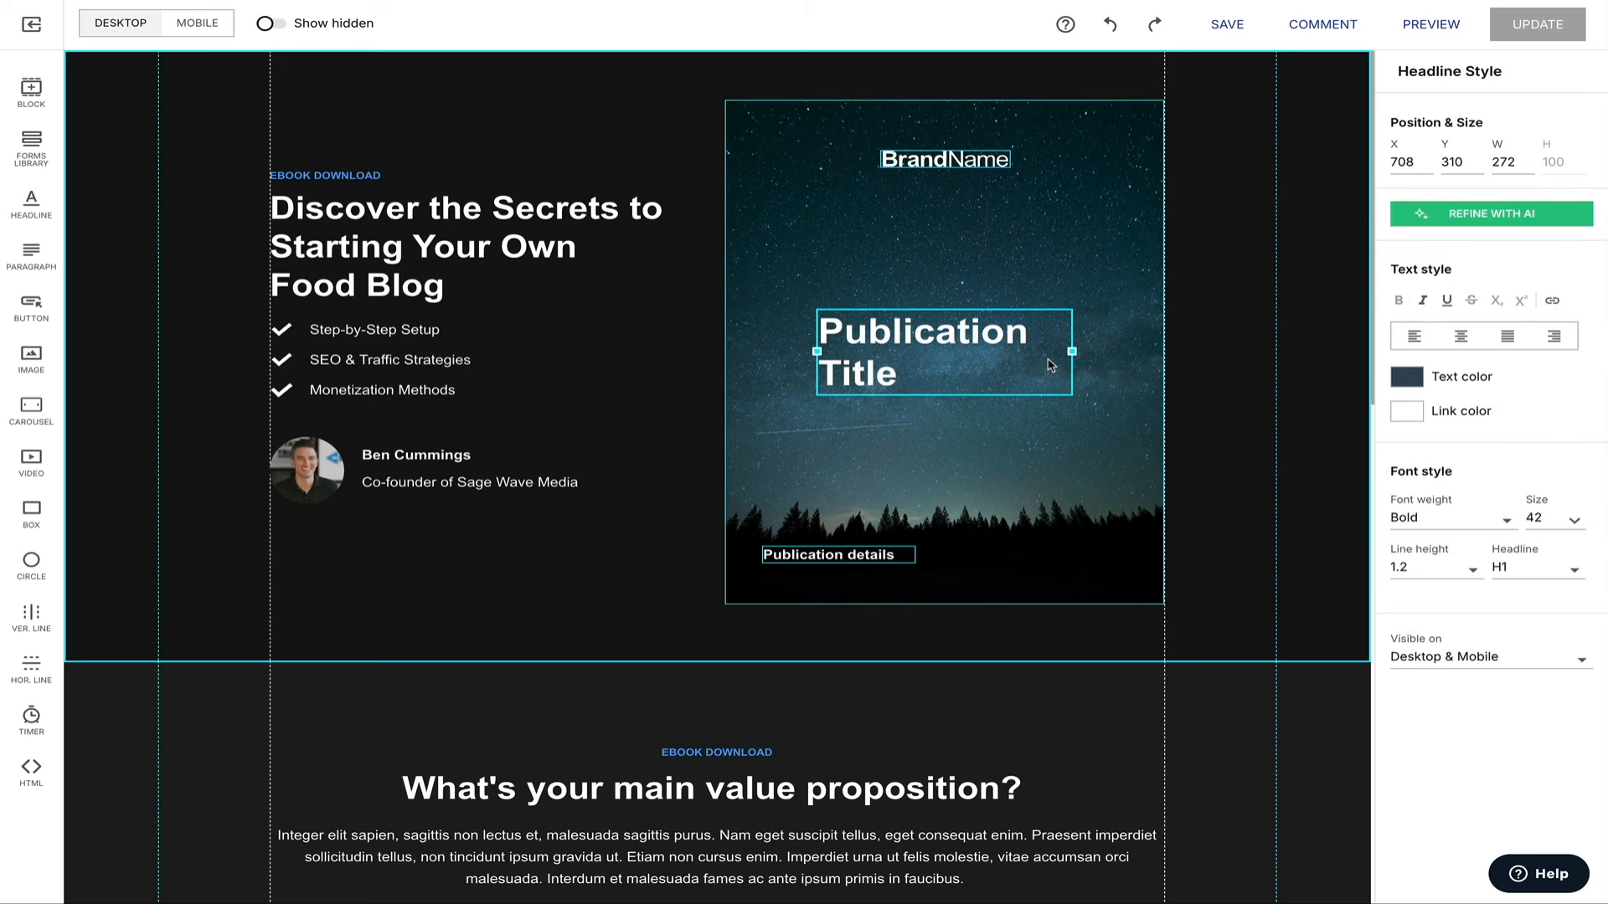
key(Delete)
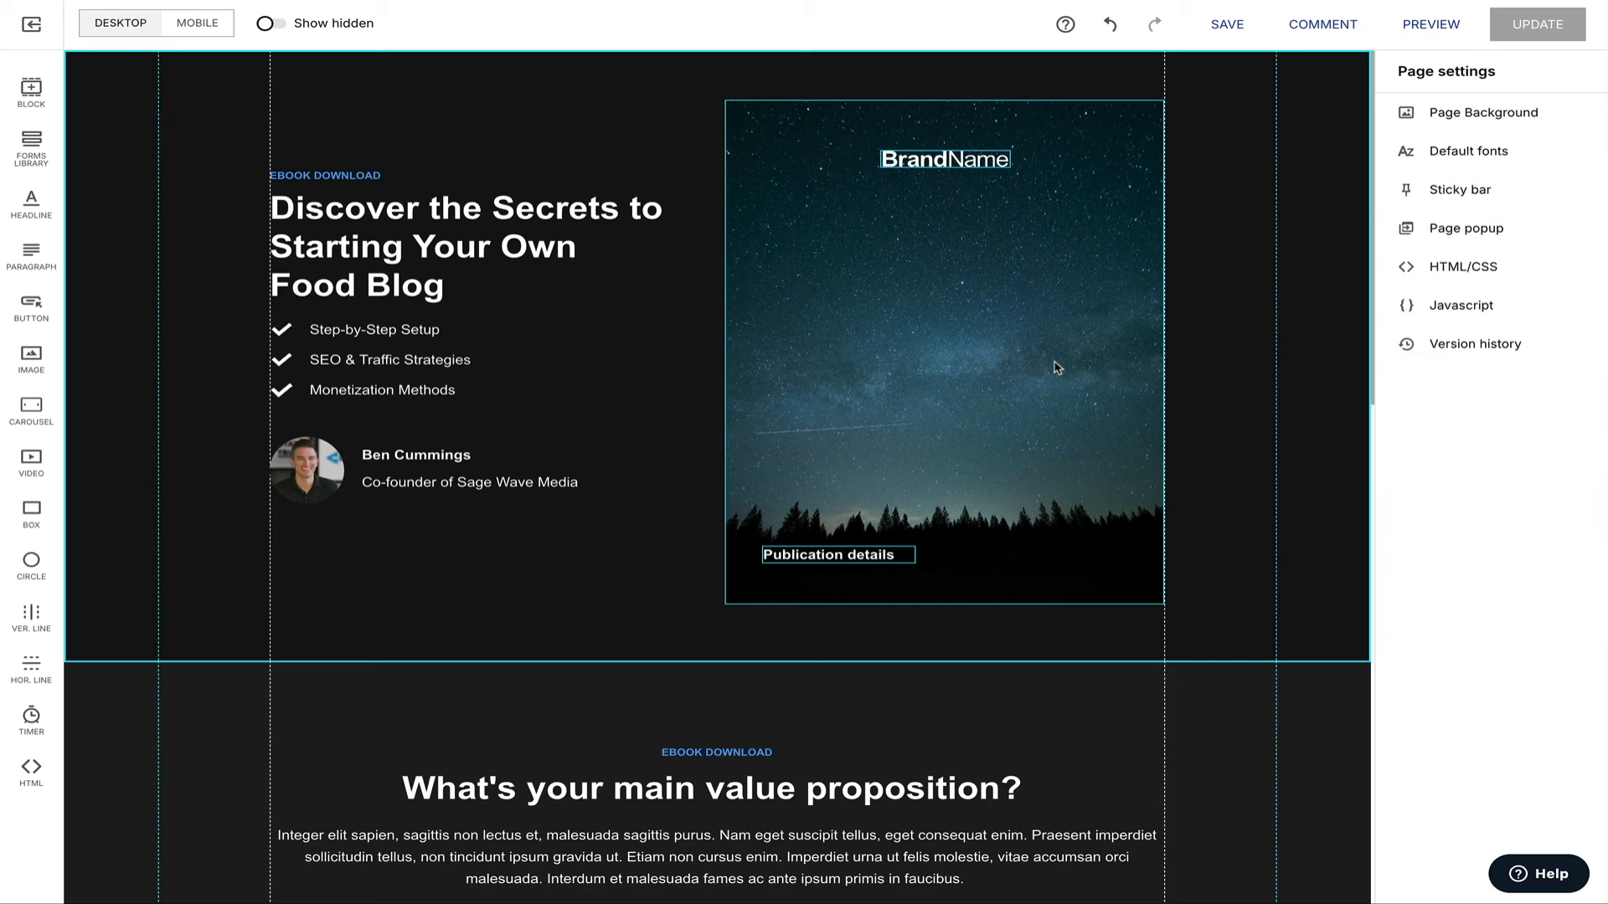
click(888, 556)
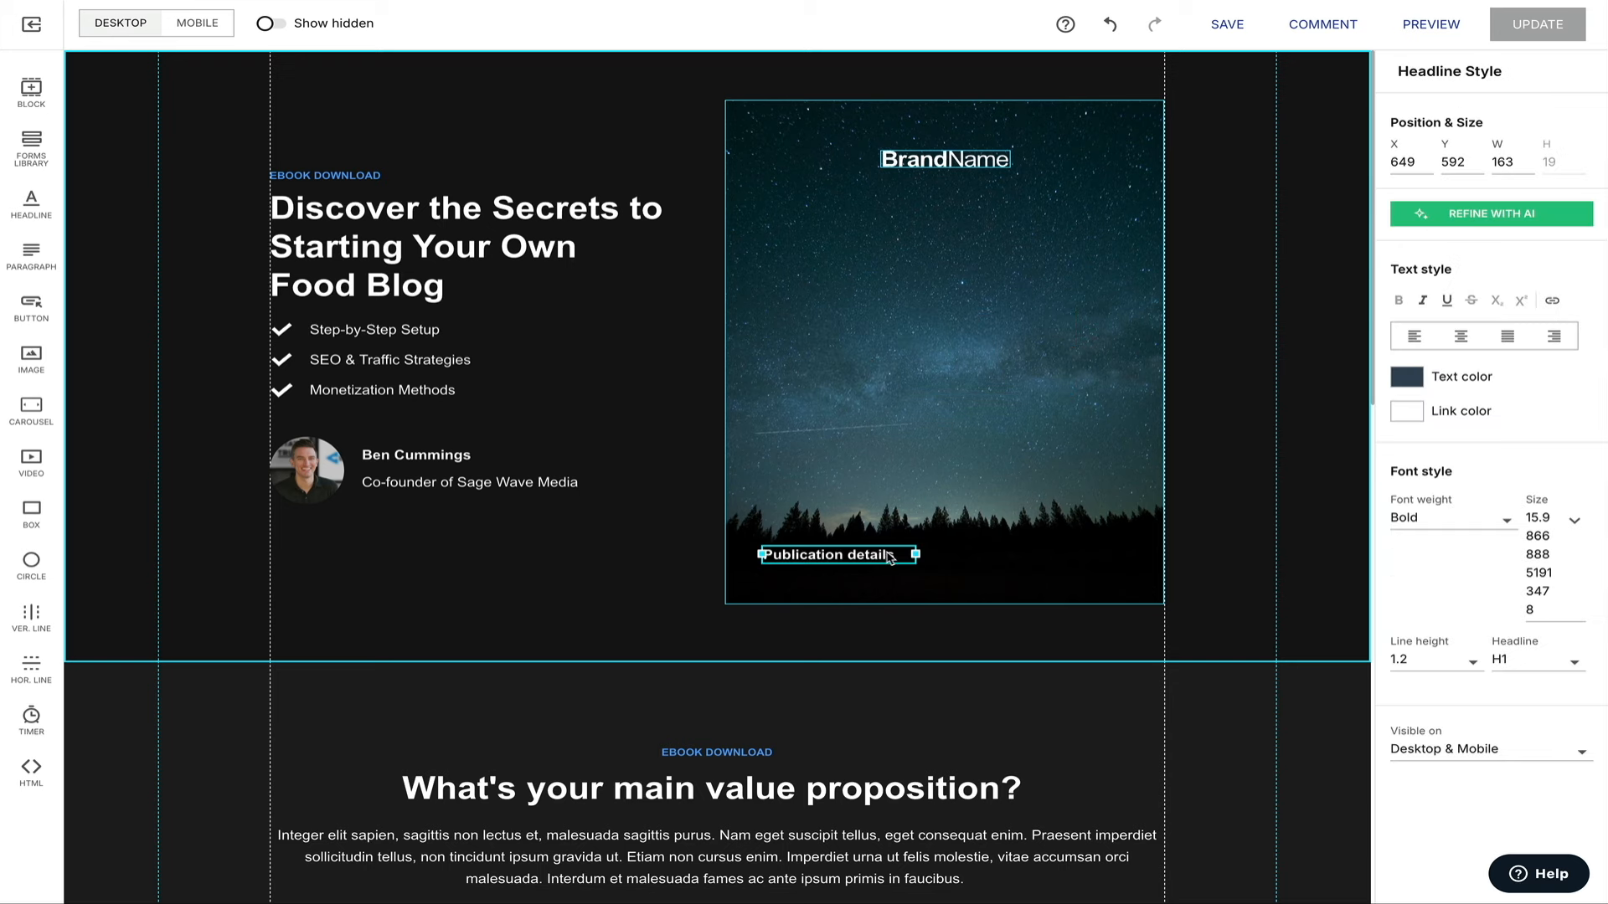
key(Delete)
click(988, 165)
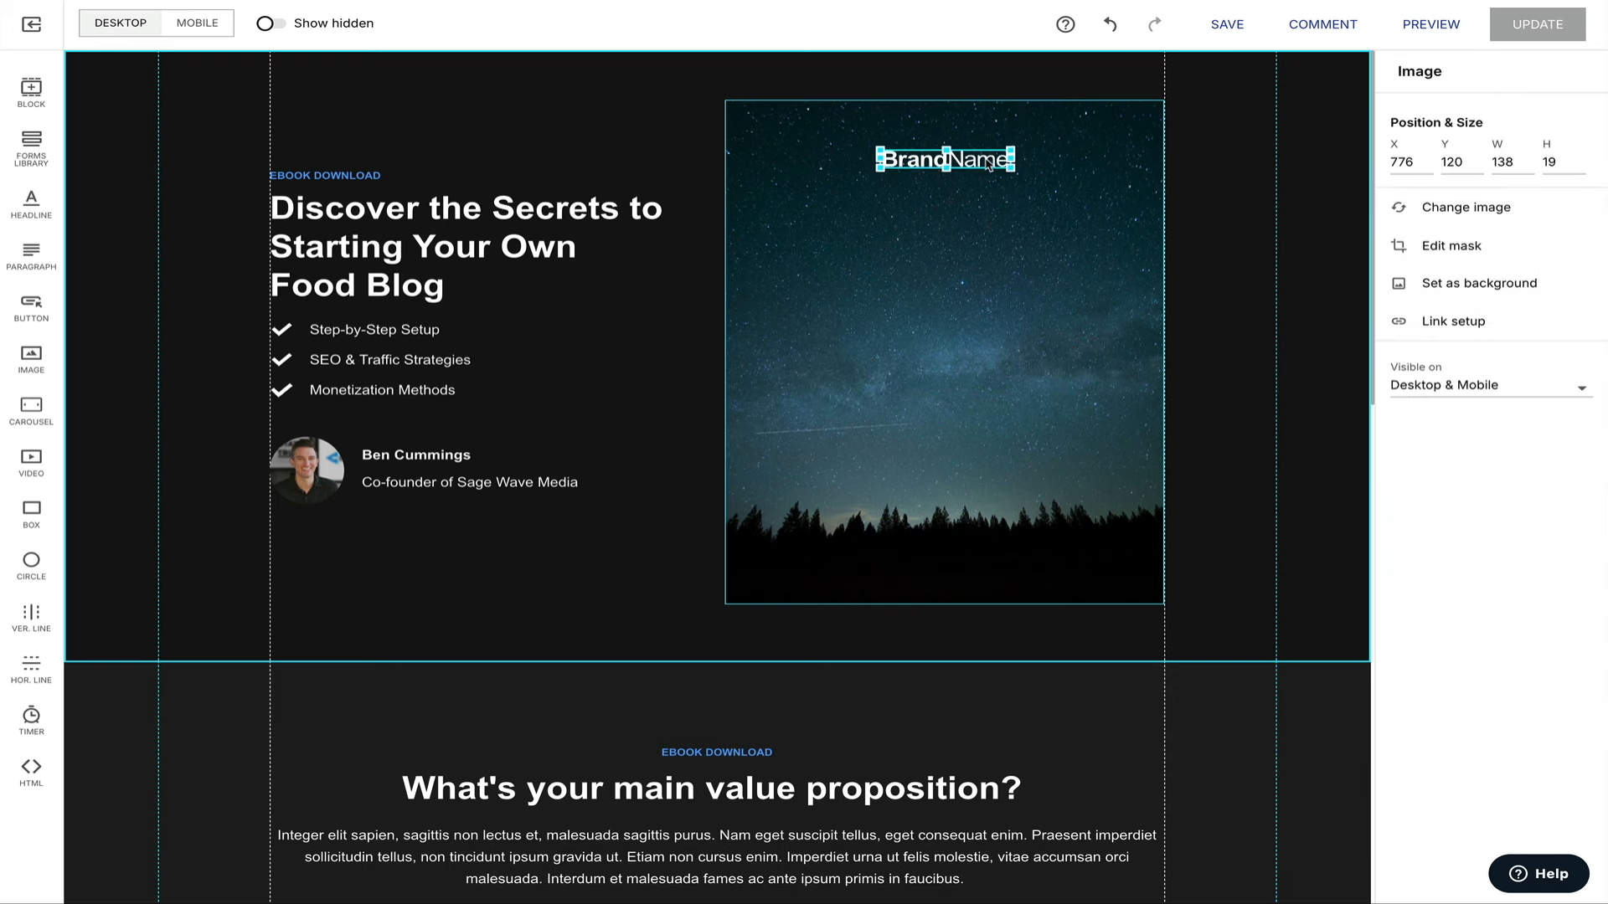
key(Delete)
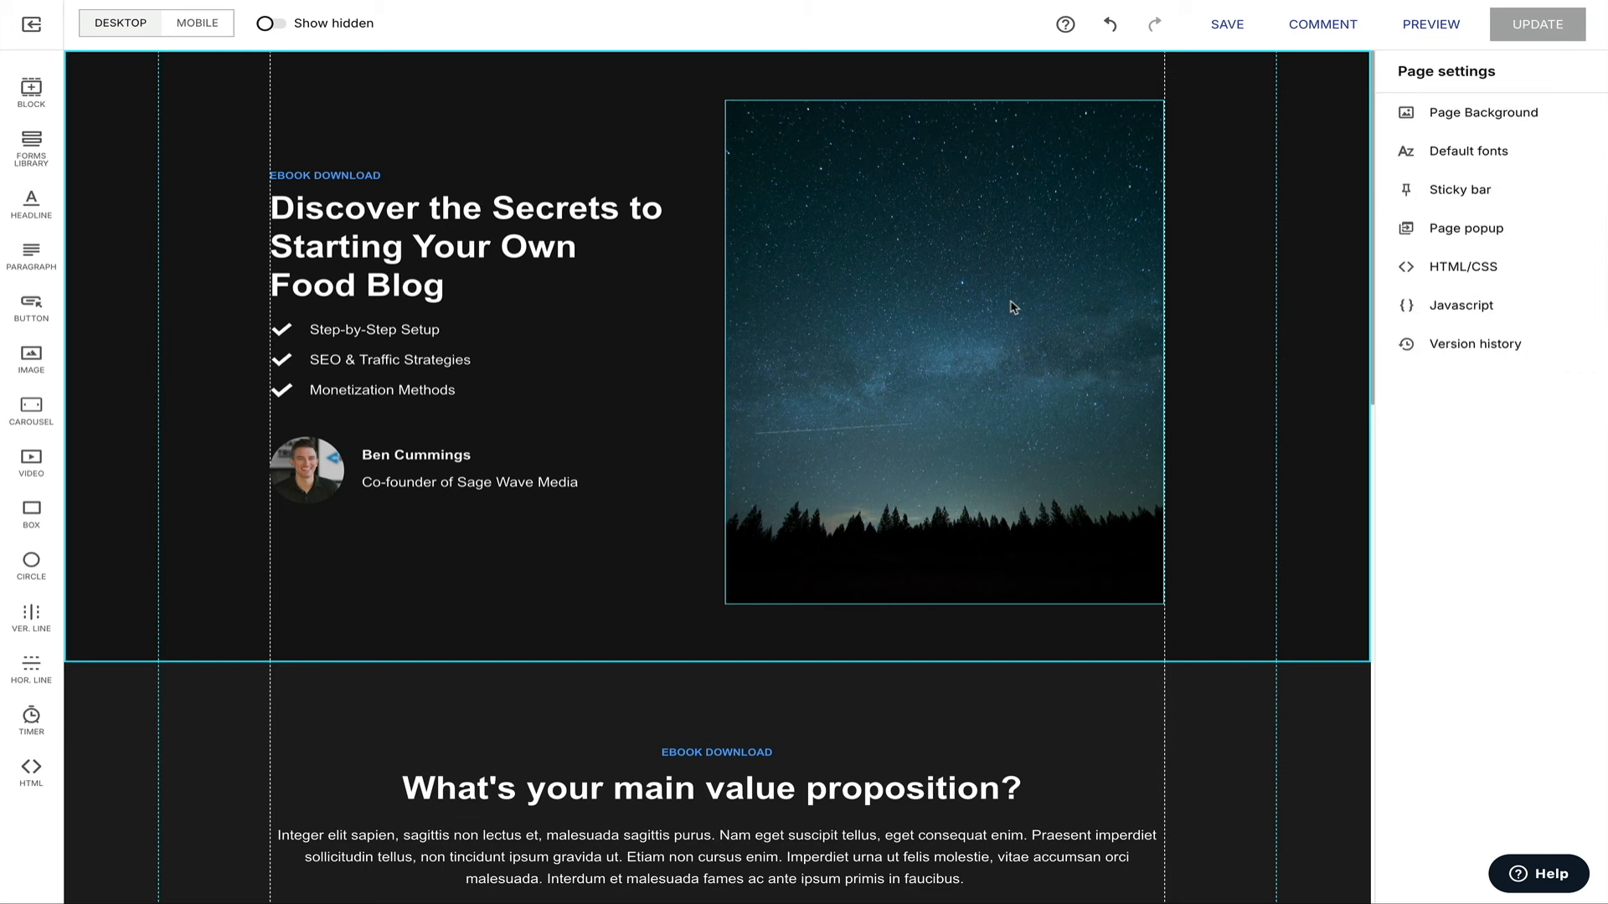
click(1013, 307)
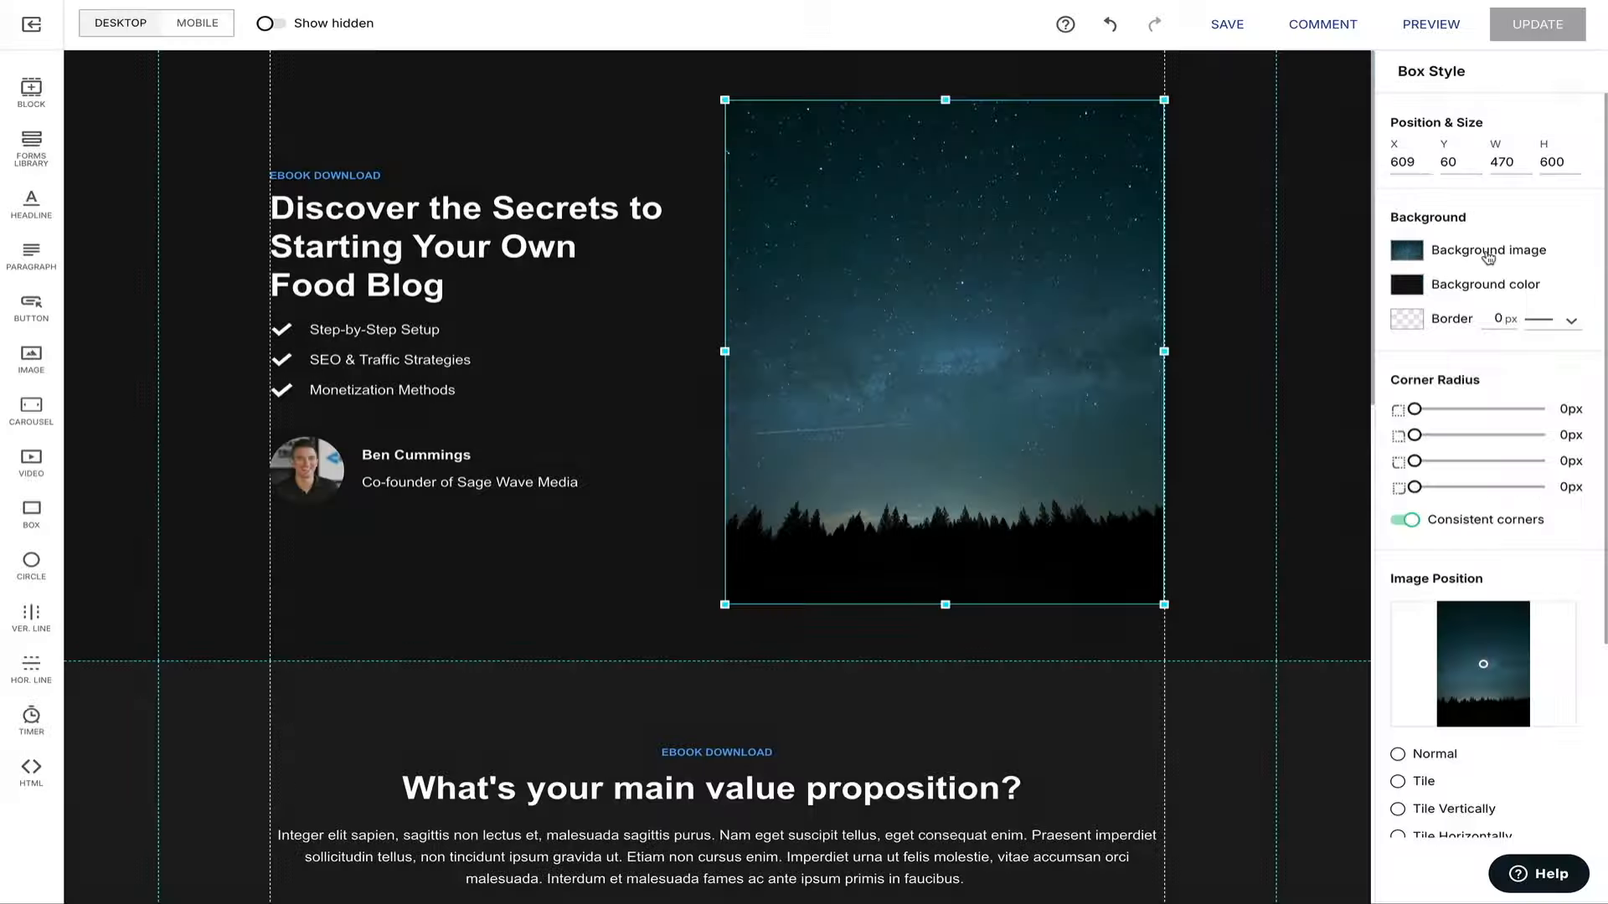
Upload food blog ebook cover.jpg and insert it as the cover box's background image.
click(1487, 253)
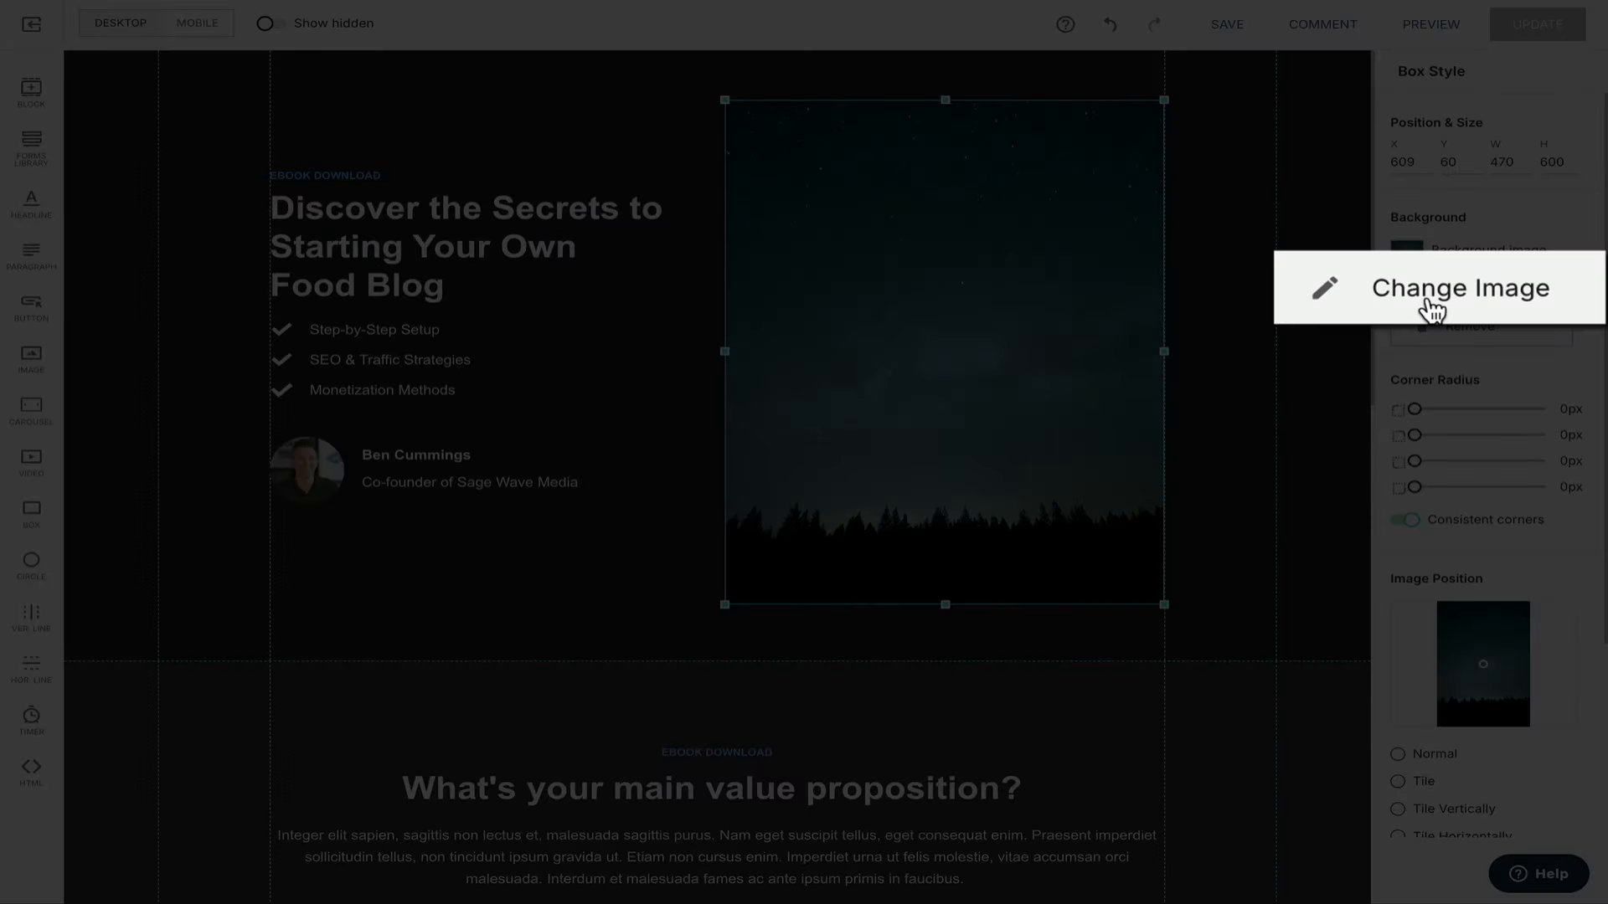
click(1432, 308)
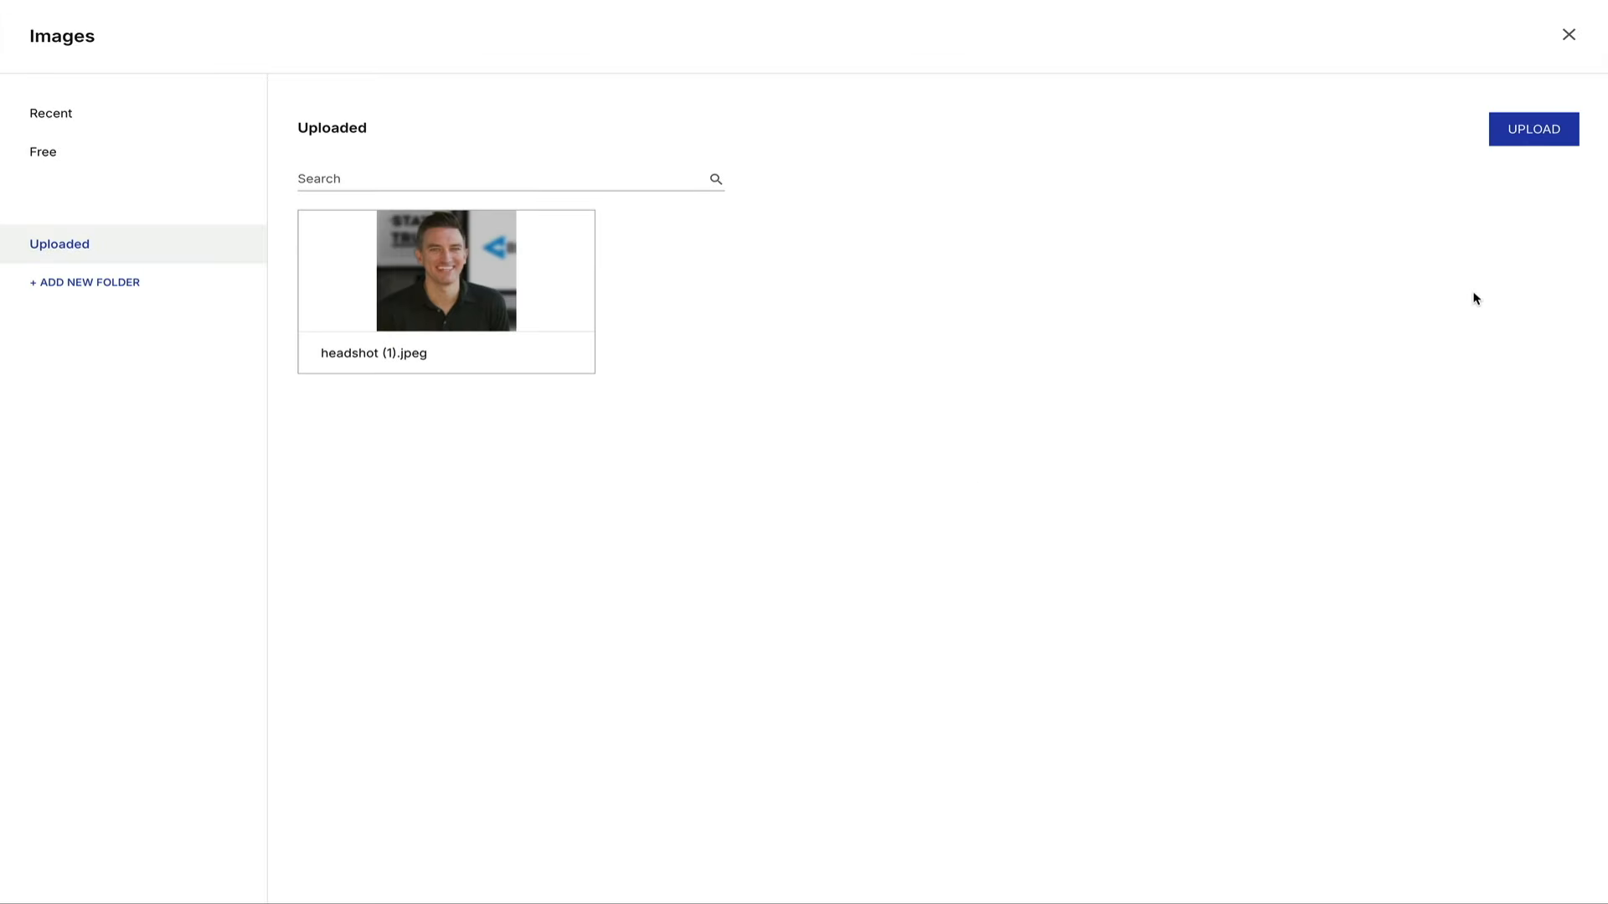
click(1524, 136)
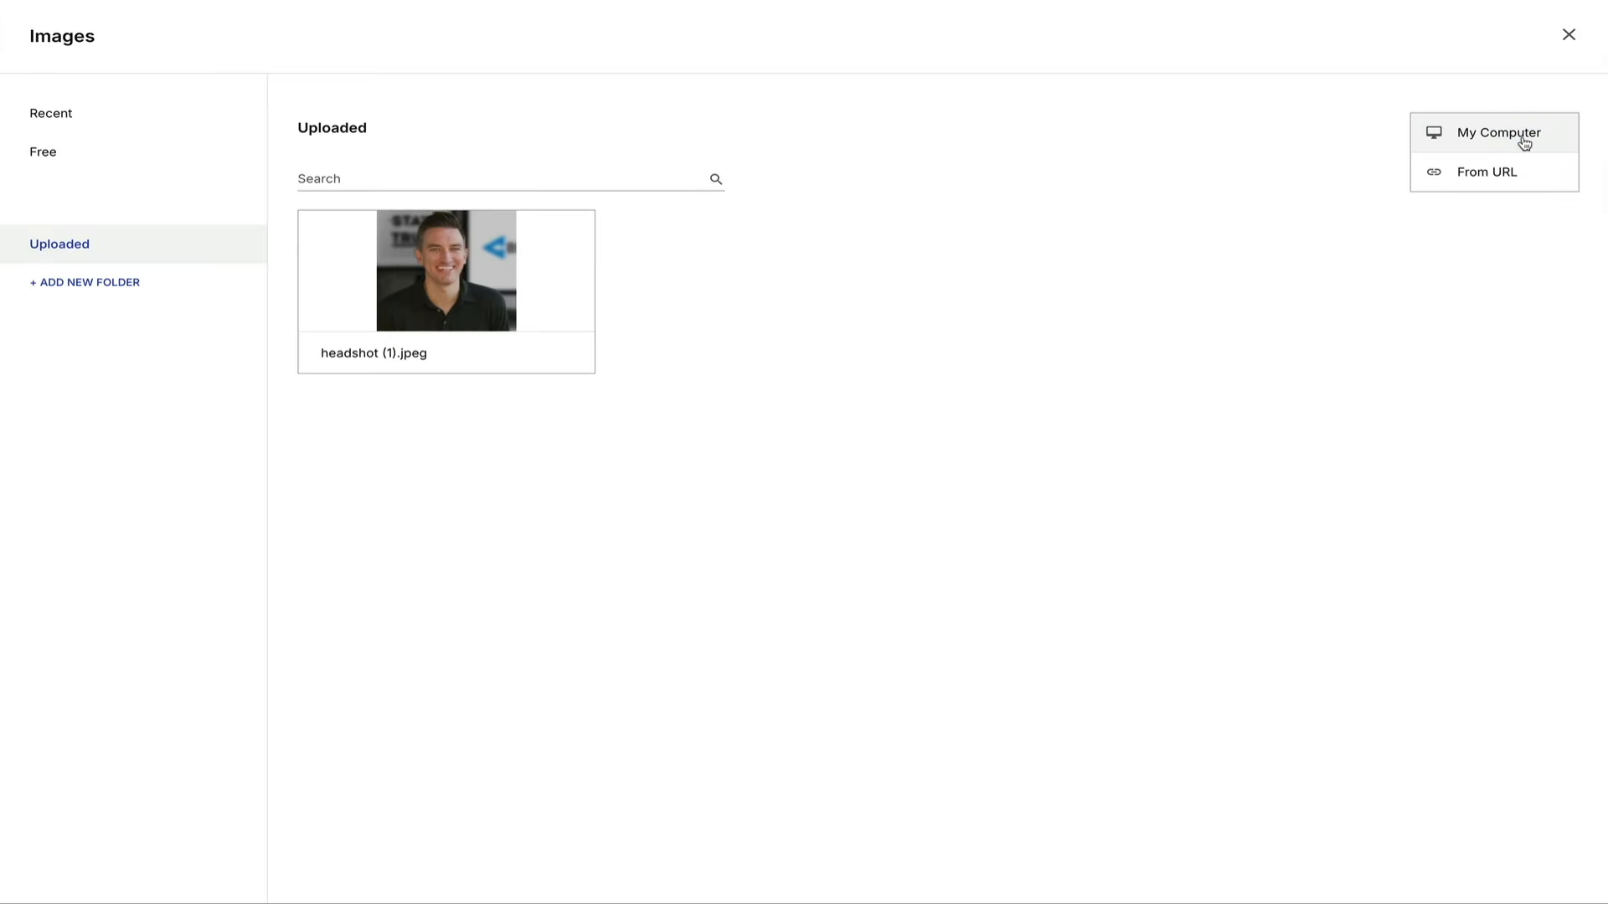
click(1524, 135)
click(1089, 290)
text(food blog ebook)
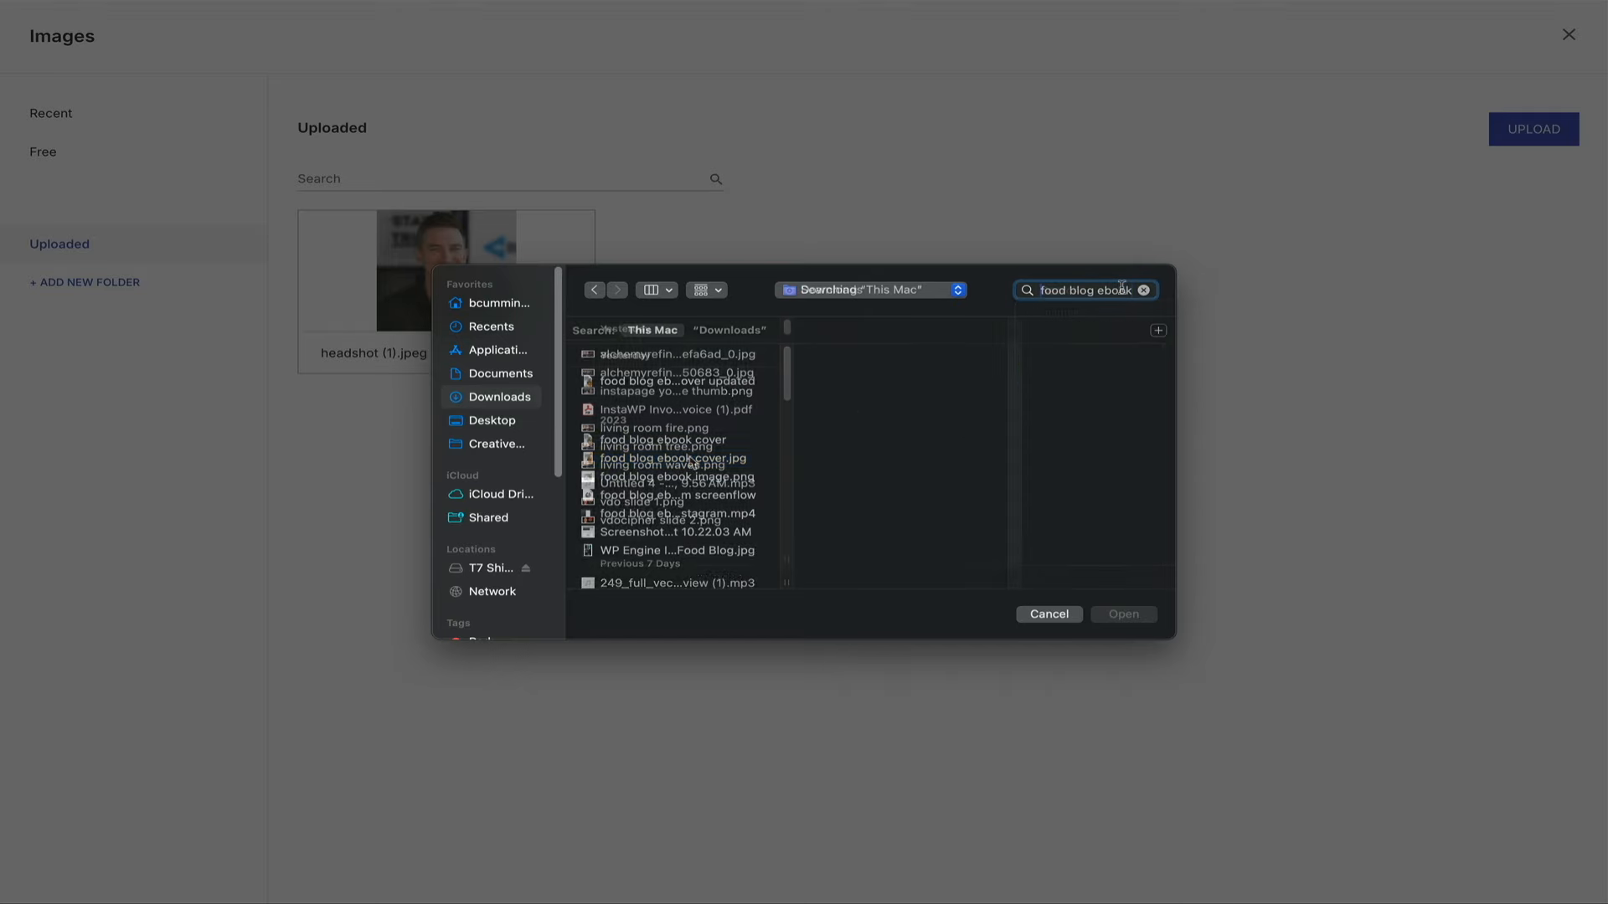
click(692, 459)
click(1124, 614)
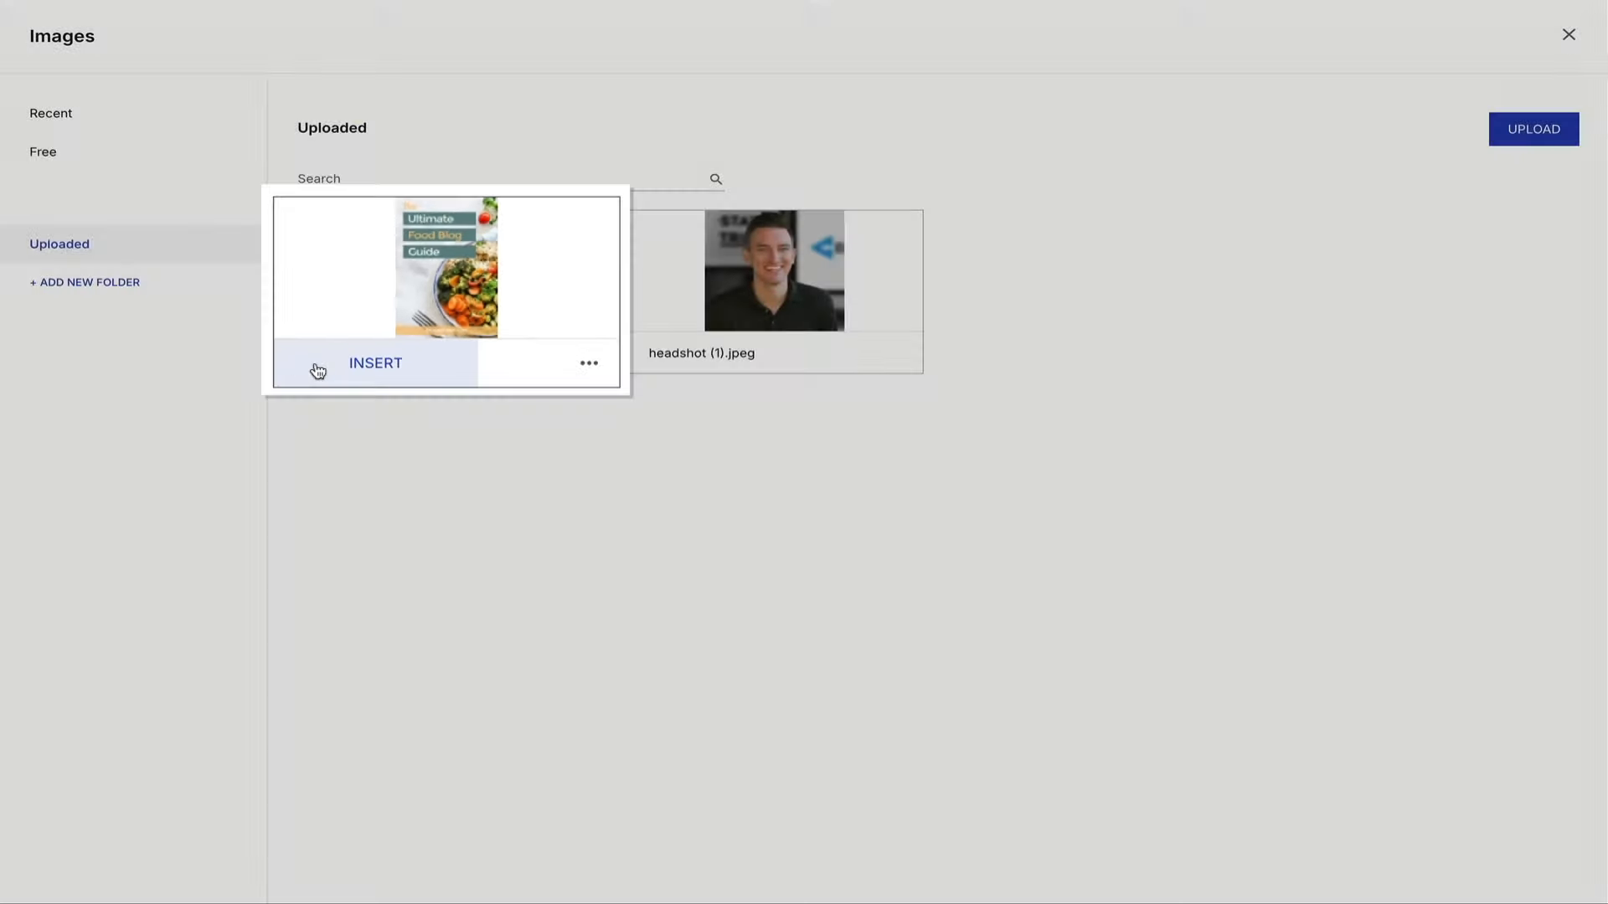
click(318, 369)
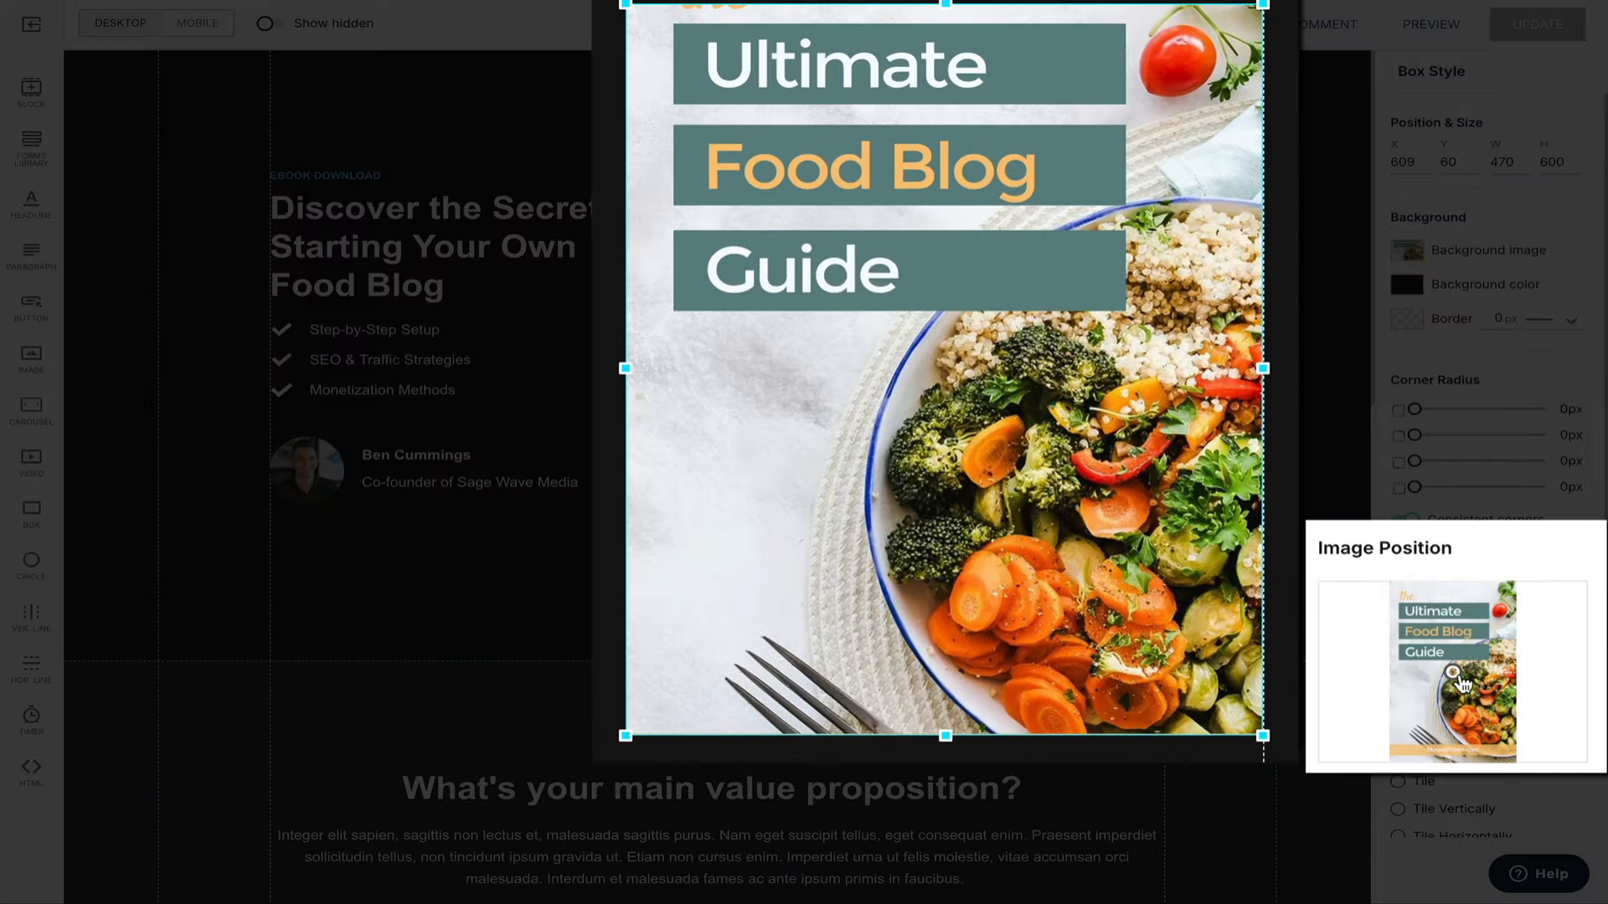
Move the image focal point to the bottom and resize the cover box to 371 × 592.
mouse_move(1454, 675)
mouse_down()
mouse_move(1453, 618)
mouse_move(1465, 758)
mouse_move(1457, 607)
mouse_move(1483, 593)
mouse_up()
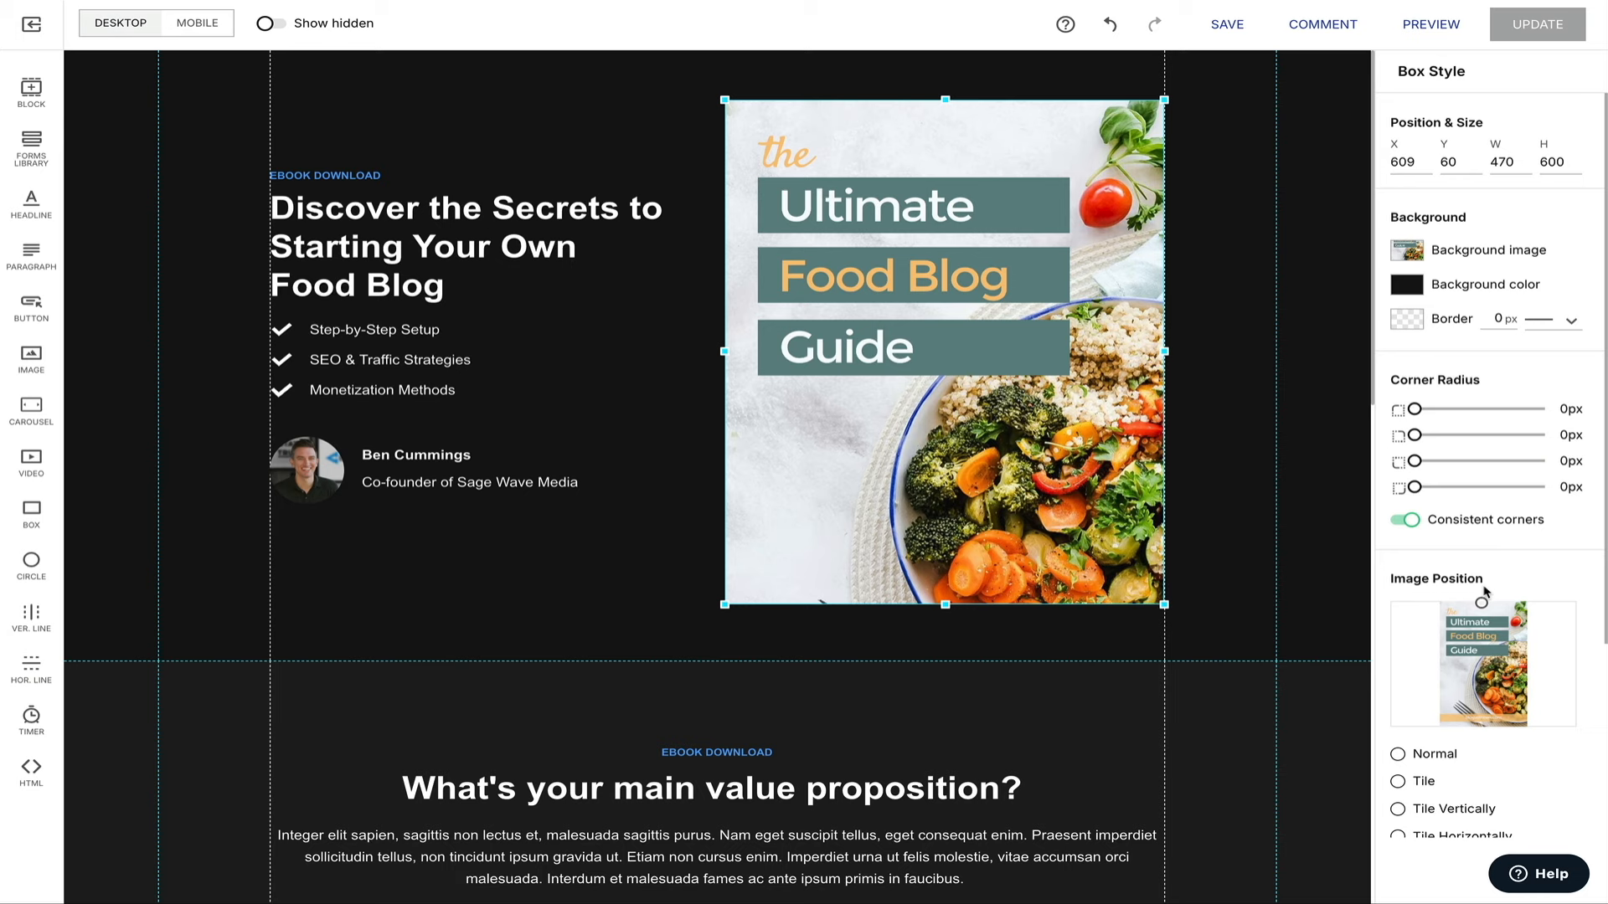
mouse_move(1482, 601)
mouse_down()
mouse_move(1474, 764)
mouse_move(1482, 658)
mouse_up()
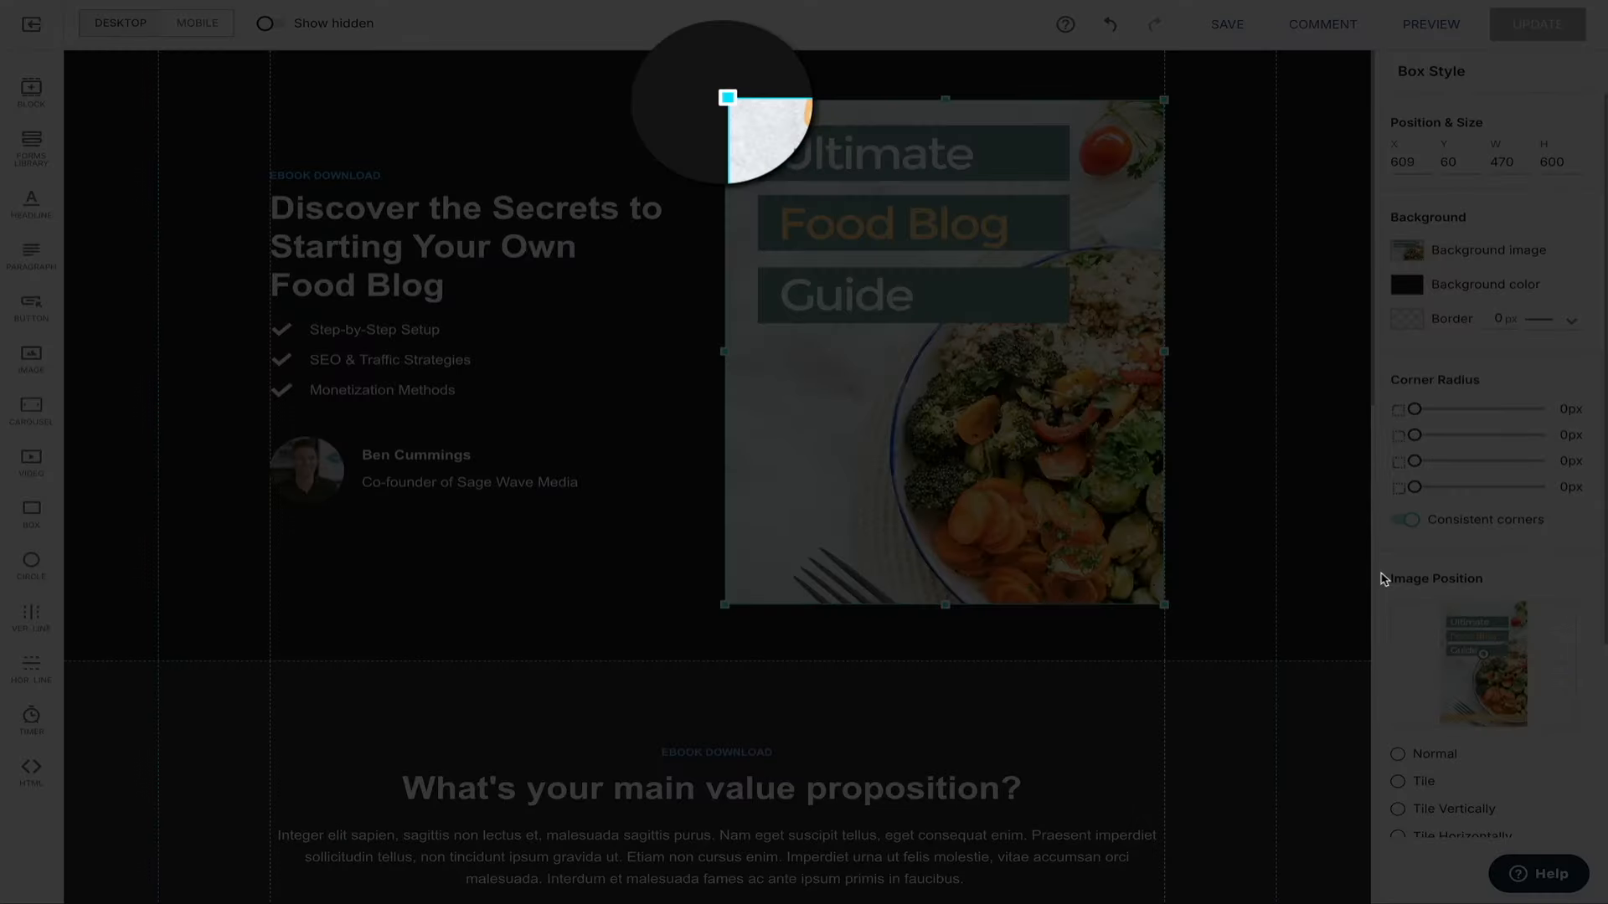
drag(728, 98, 821, 107)
drag(1008, 284, 906, 261)
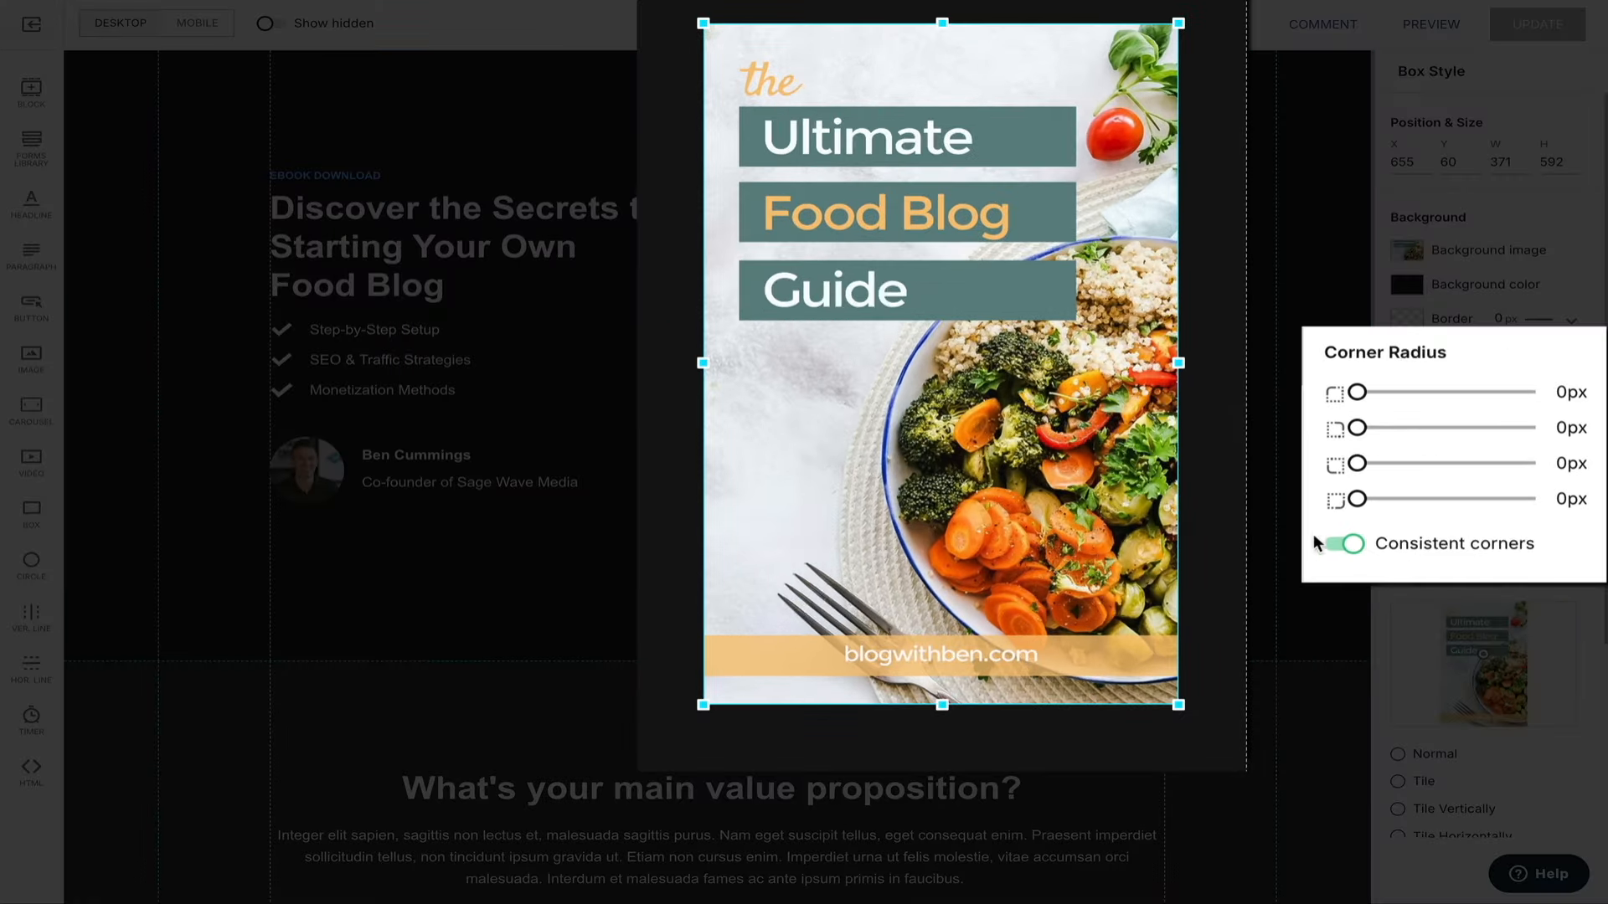
mouse_move(1358, 392)
mouse_down()
mouse_move(1563, 399)
mouse_move(1371, 391)
mouse_move(1390, 399)
mouse_up()
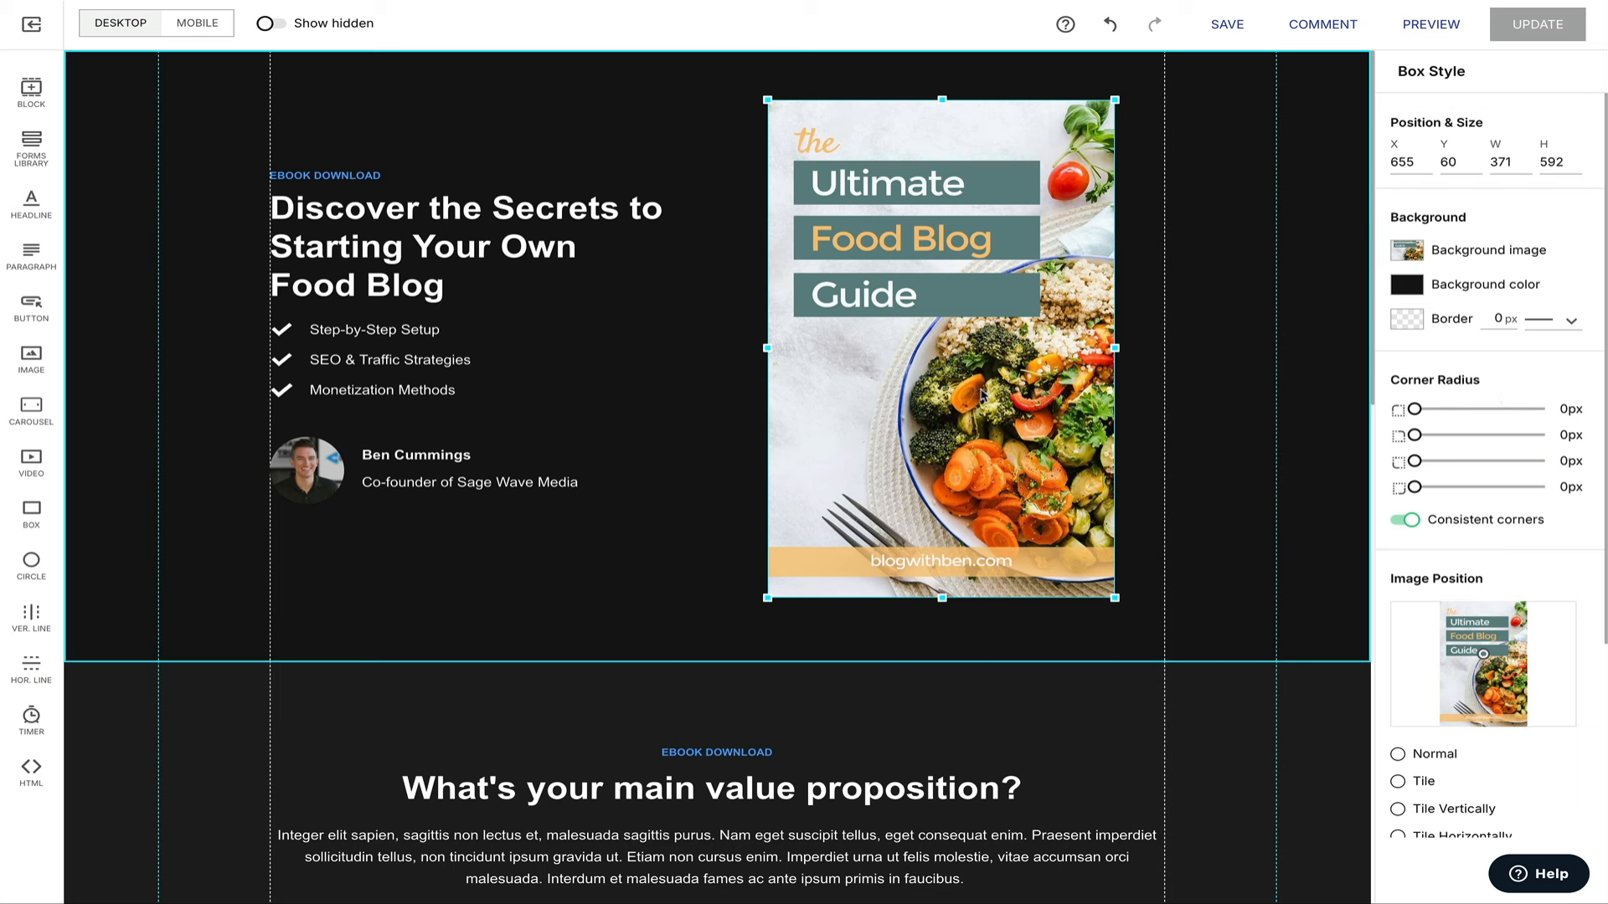
Check the cover image's actions menu without changes, then select the EBOOK DOWNLOAD label.
right_click(986, 484)
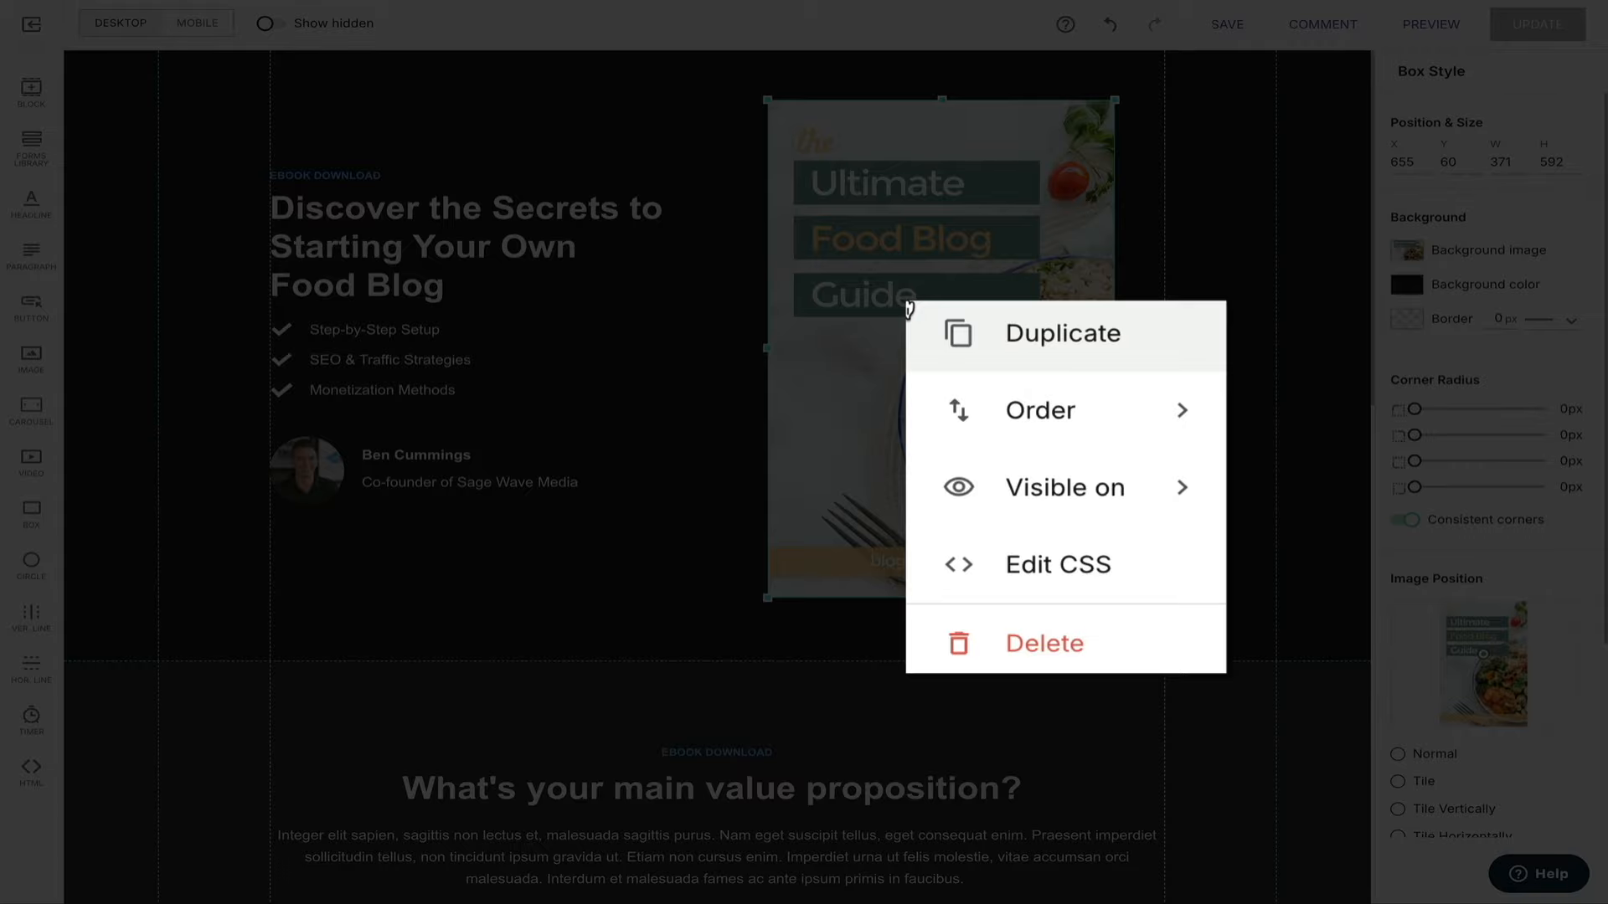
mouse_move(1177, 482)
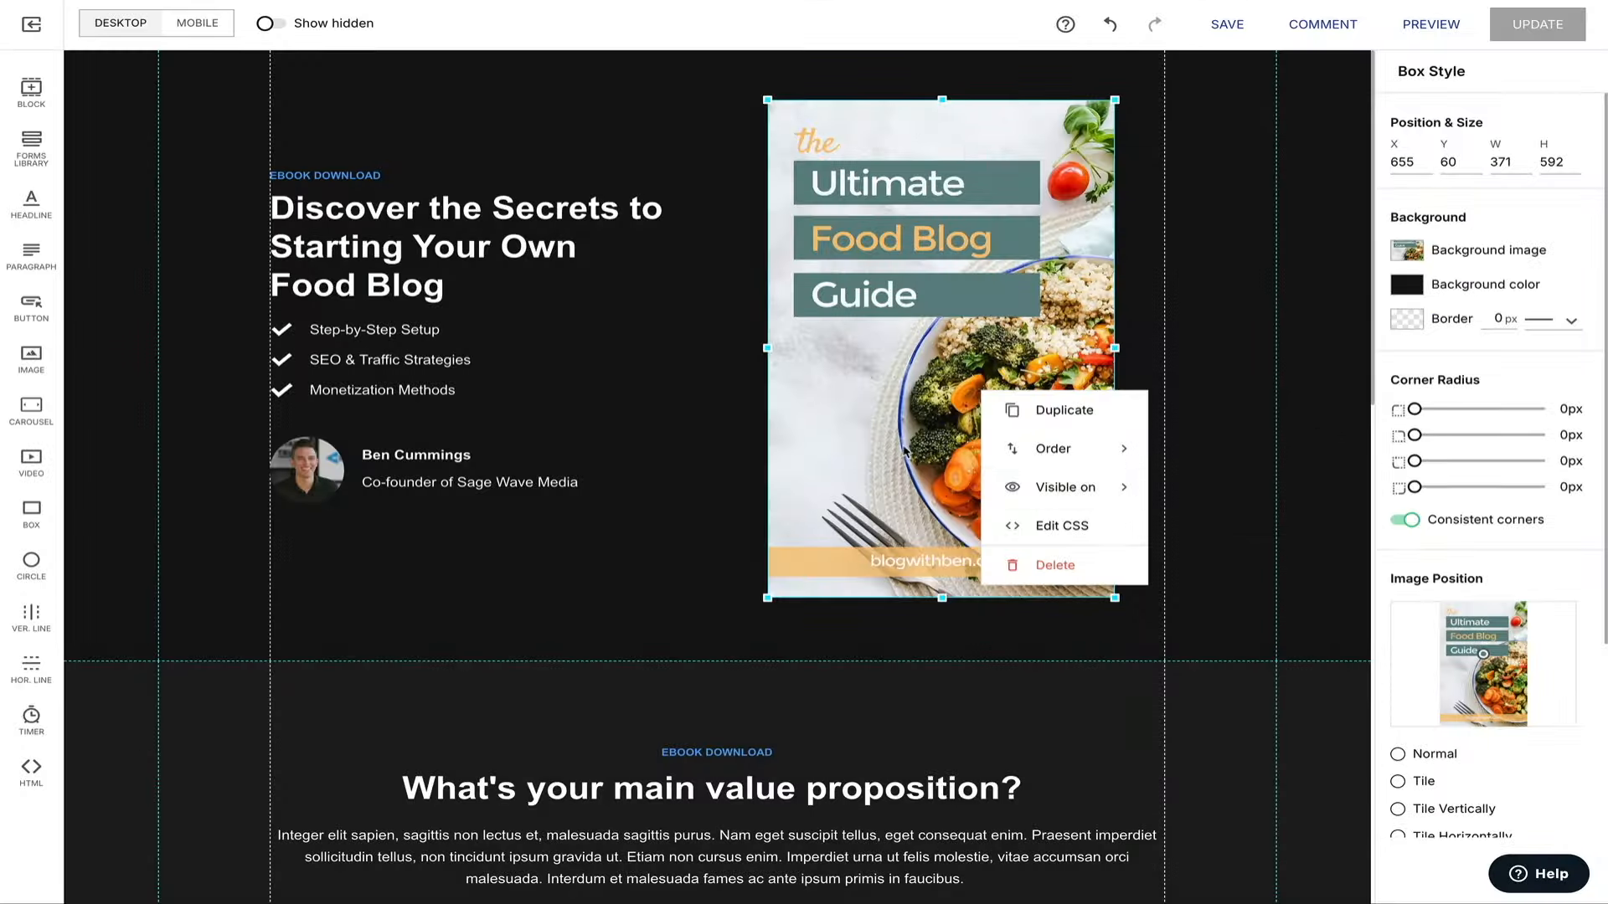
click(871, 444)
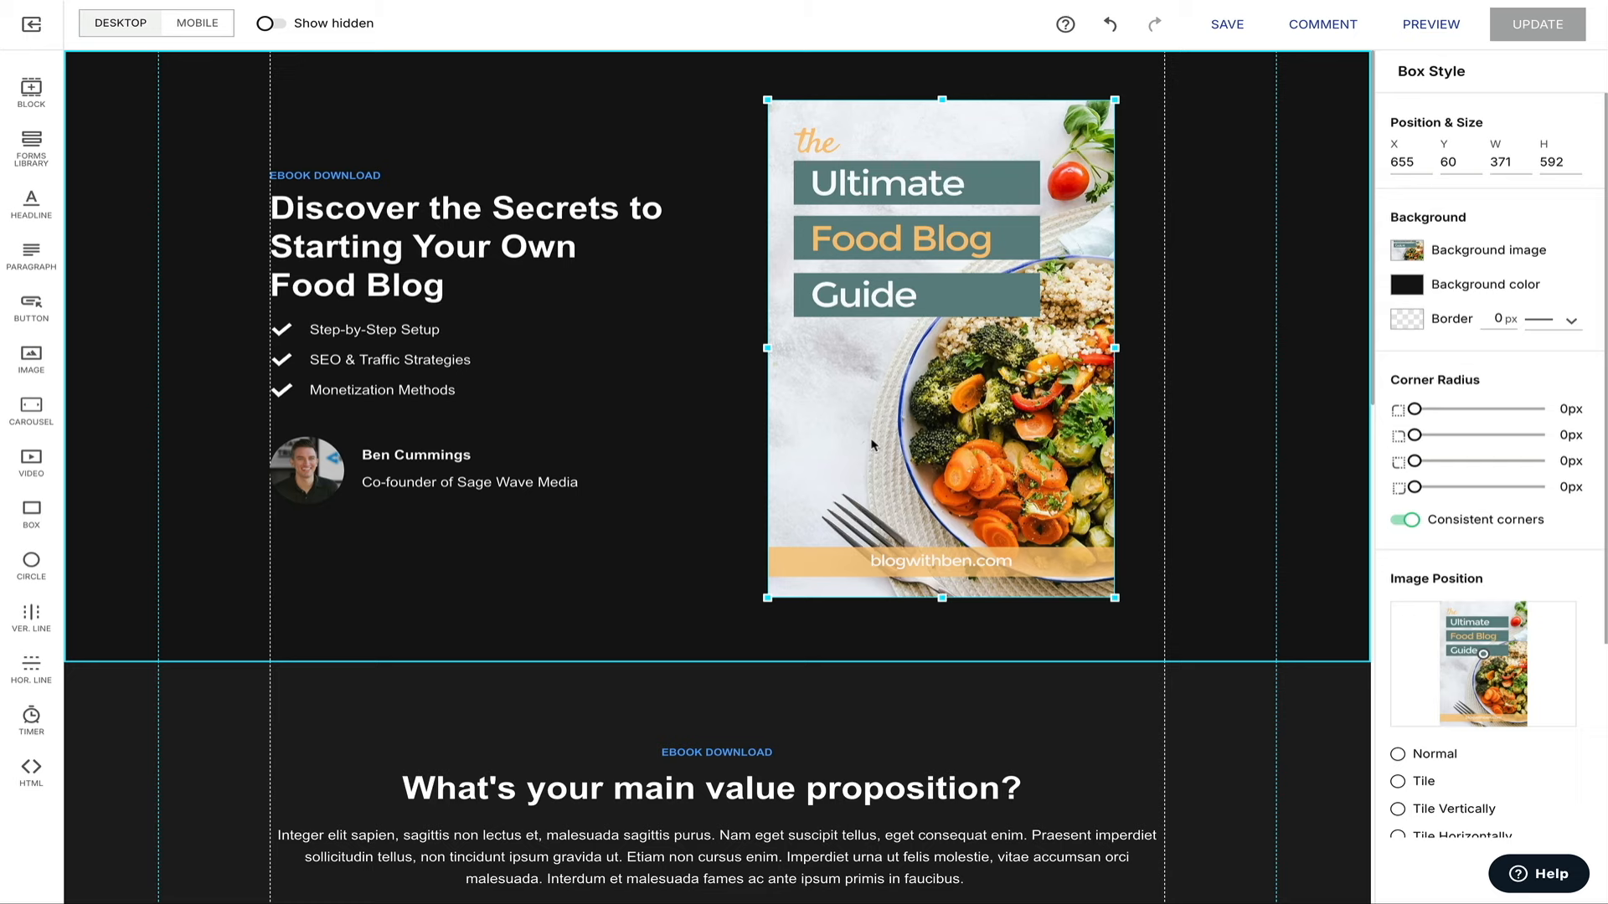
click(381, 174)
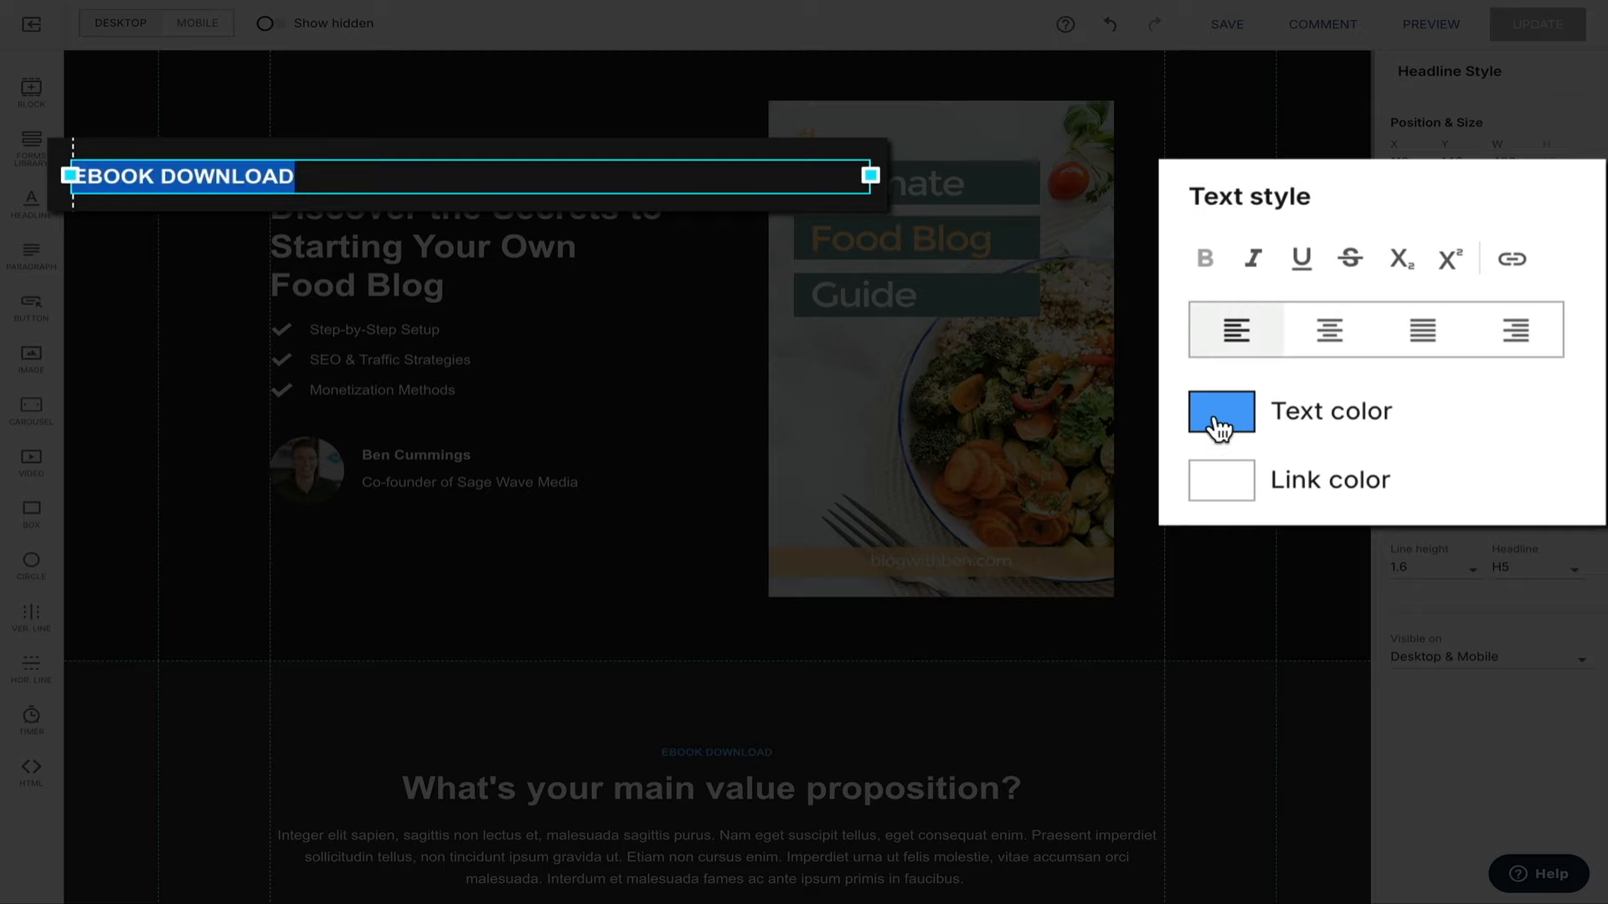
Change the EBOOK DOWNLOAD label's text colour from blue to golden yellow #f6d07d.
click(1406, 381)
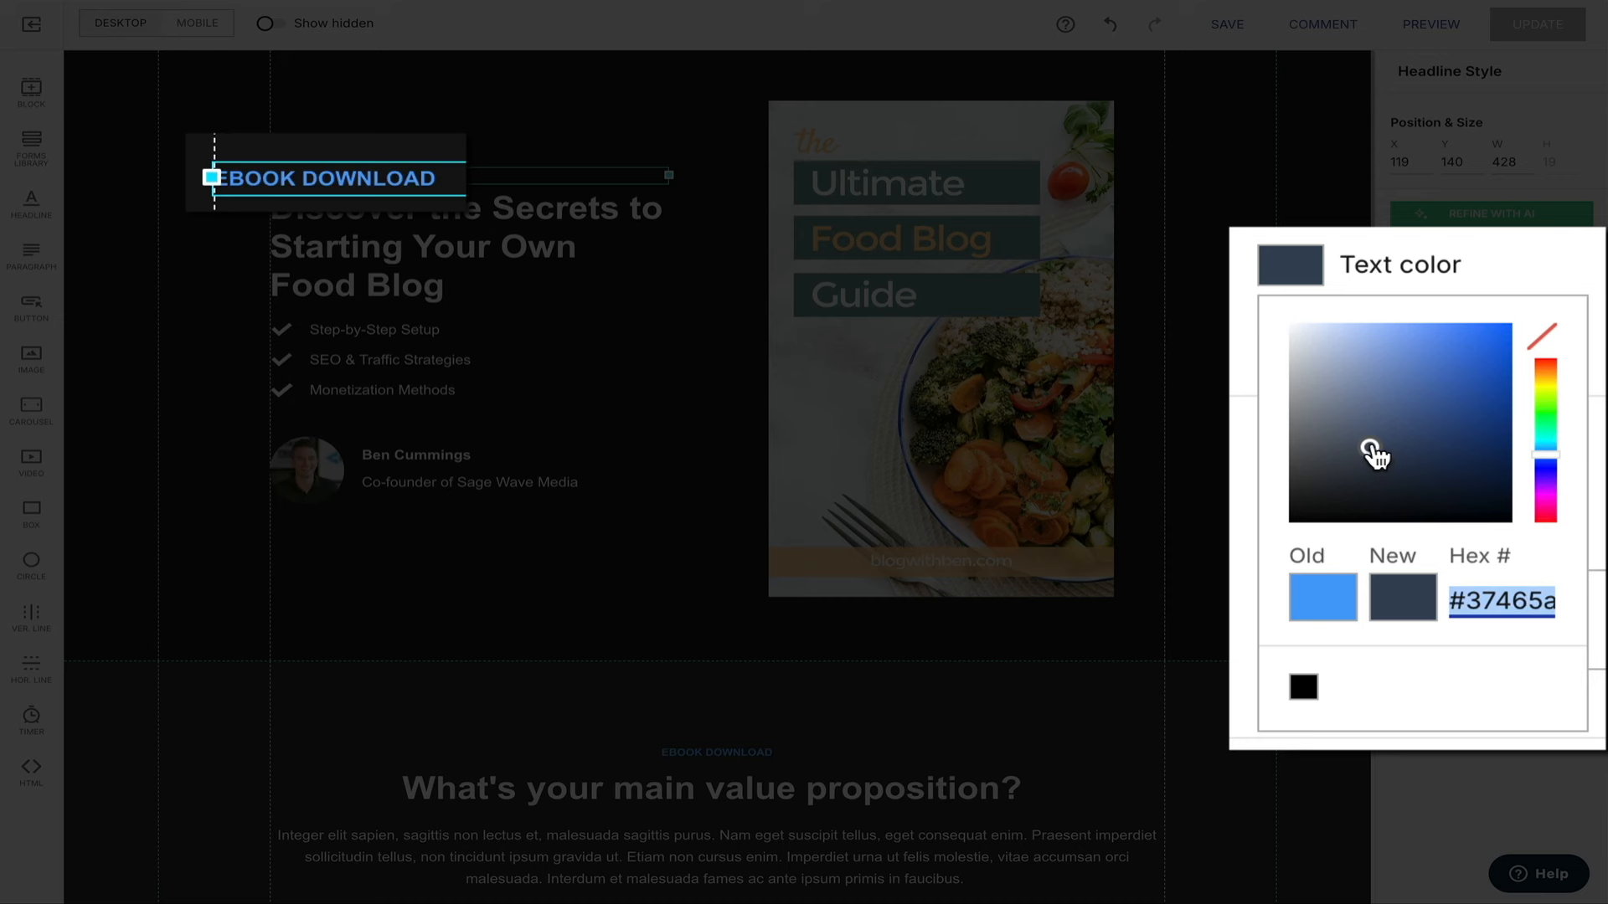
drag(1545, 436, 1548, 394)
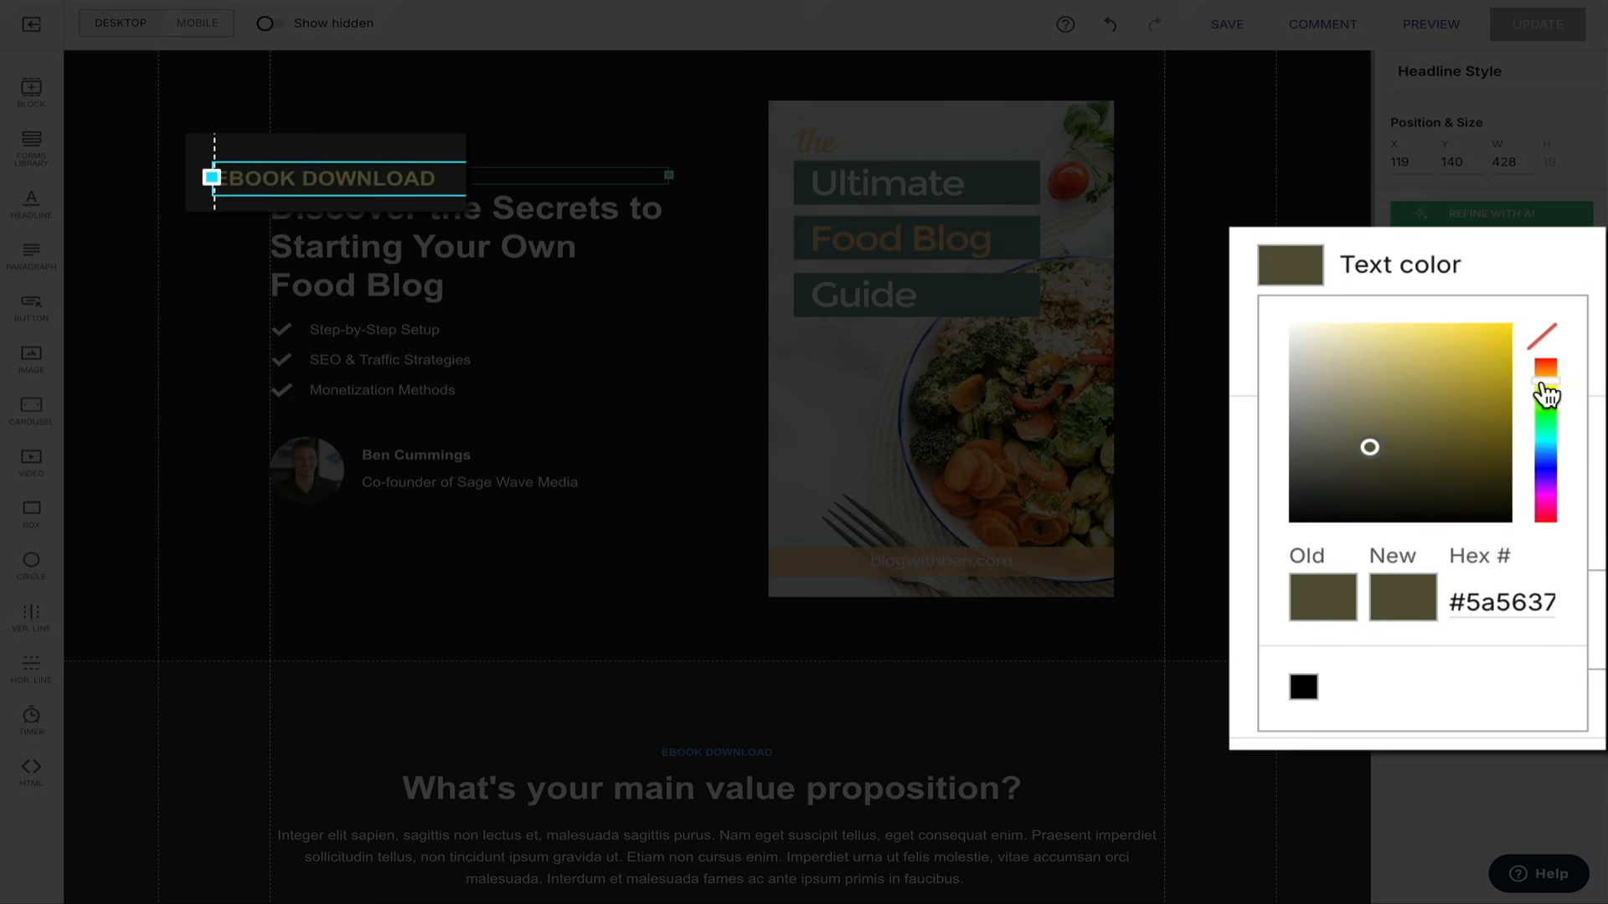
mouse_move(1372, 448)
mouse_down()
mouse_move(1482, 334)
mouse_move(1484, 319)
mouse_move(1442, 297)
mouse_move(1494, 350)
mouse_move(1484, 400)
mouse_move(1492, 342)
mouse_move(1548, 376)
mouse_up()
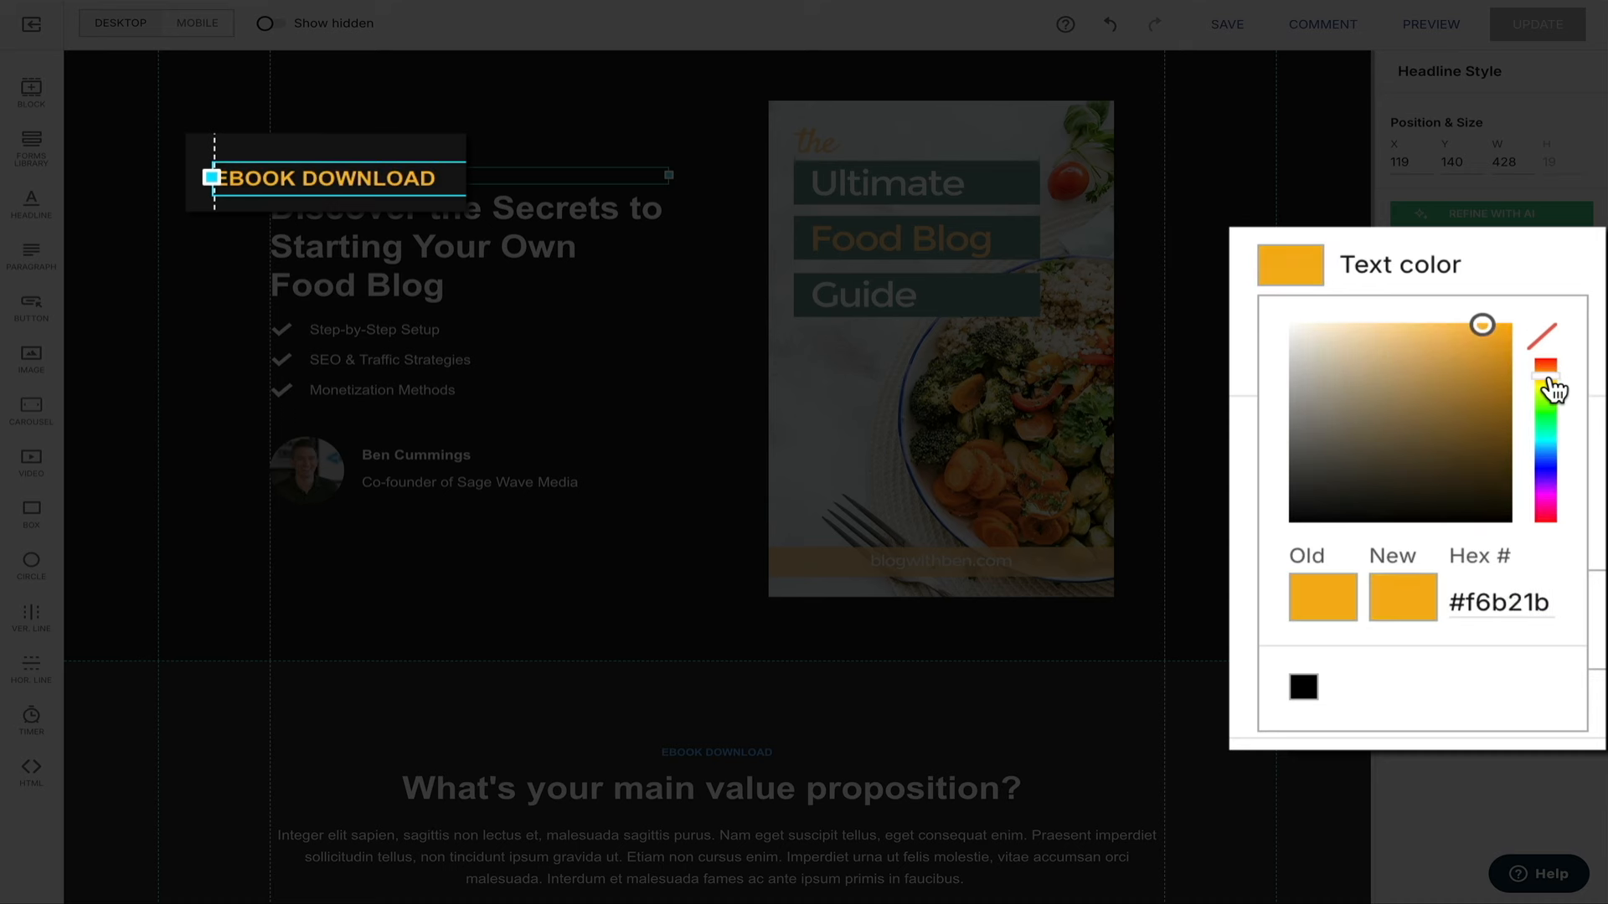
drag(1480, 329, 1398, 330)
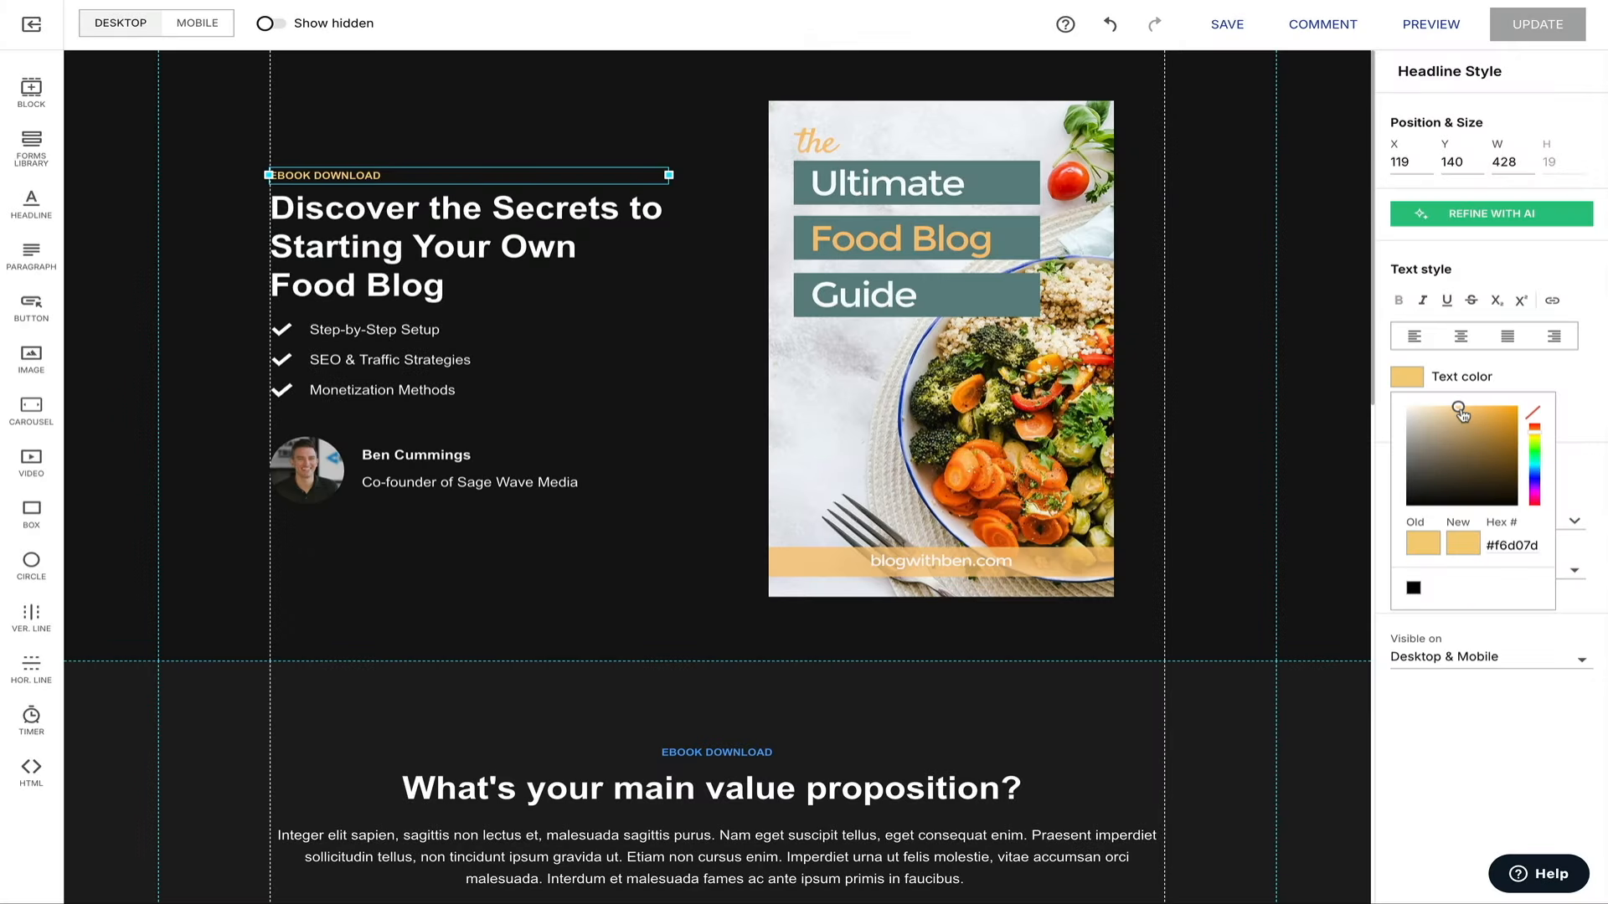
click(470, 567)
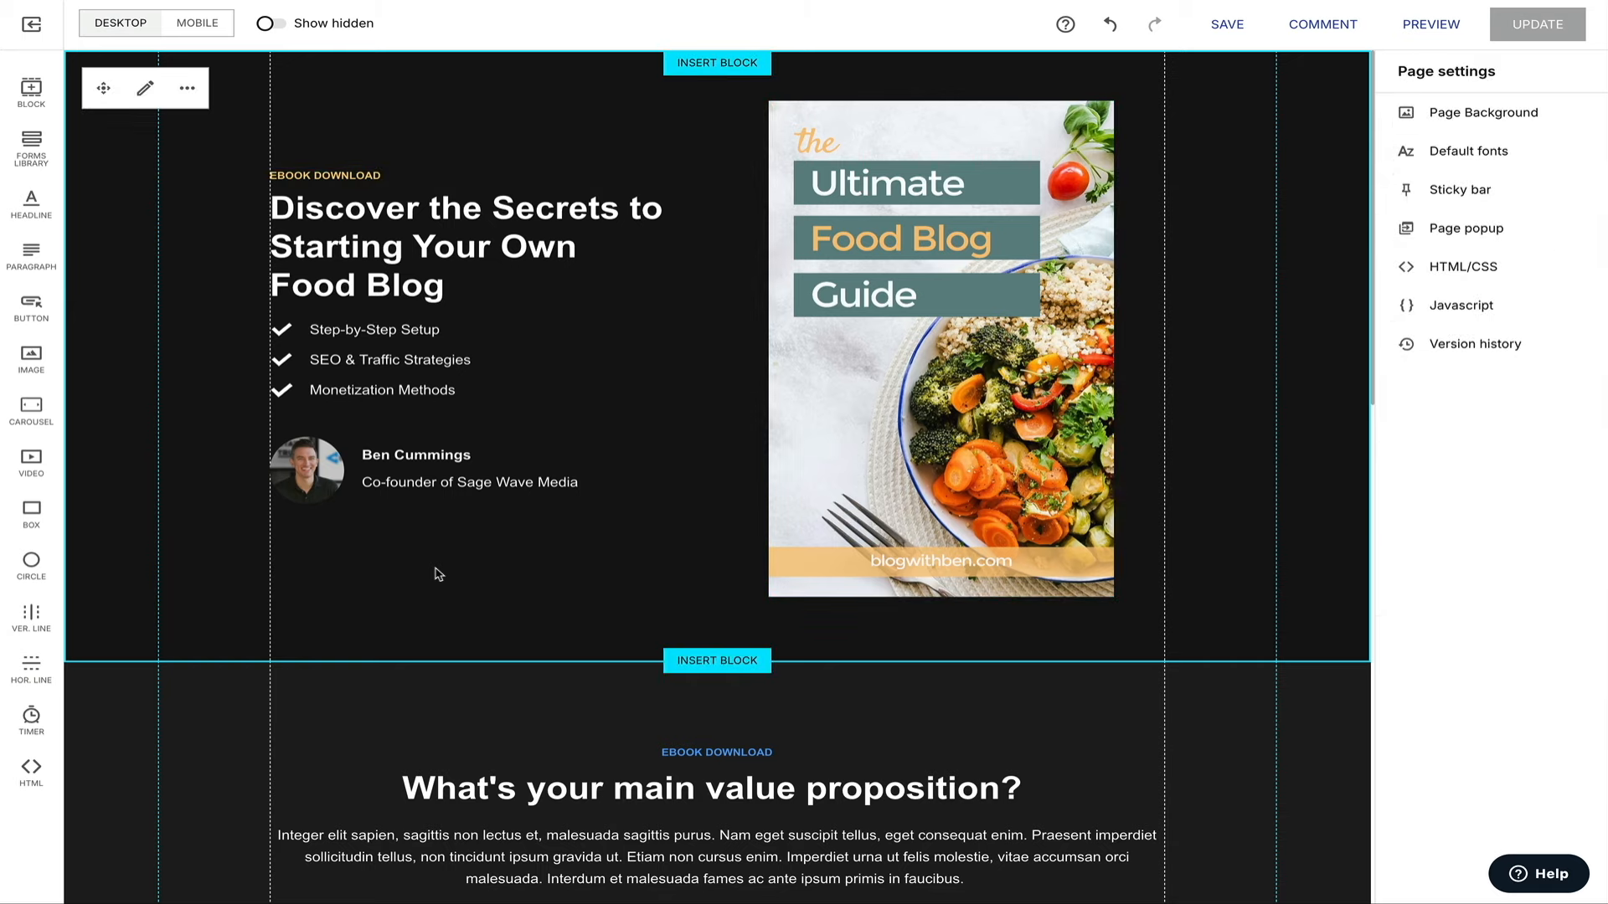
Save the food blog ebook landing page with its new cover and golden label.
click(894, 240)
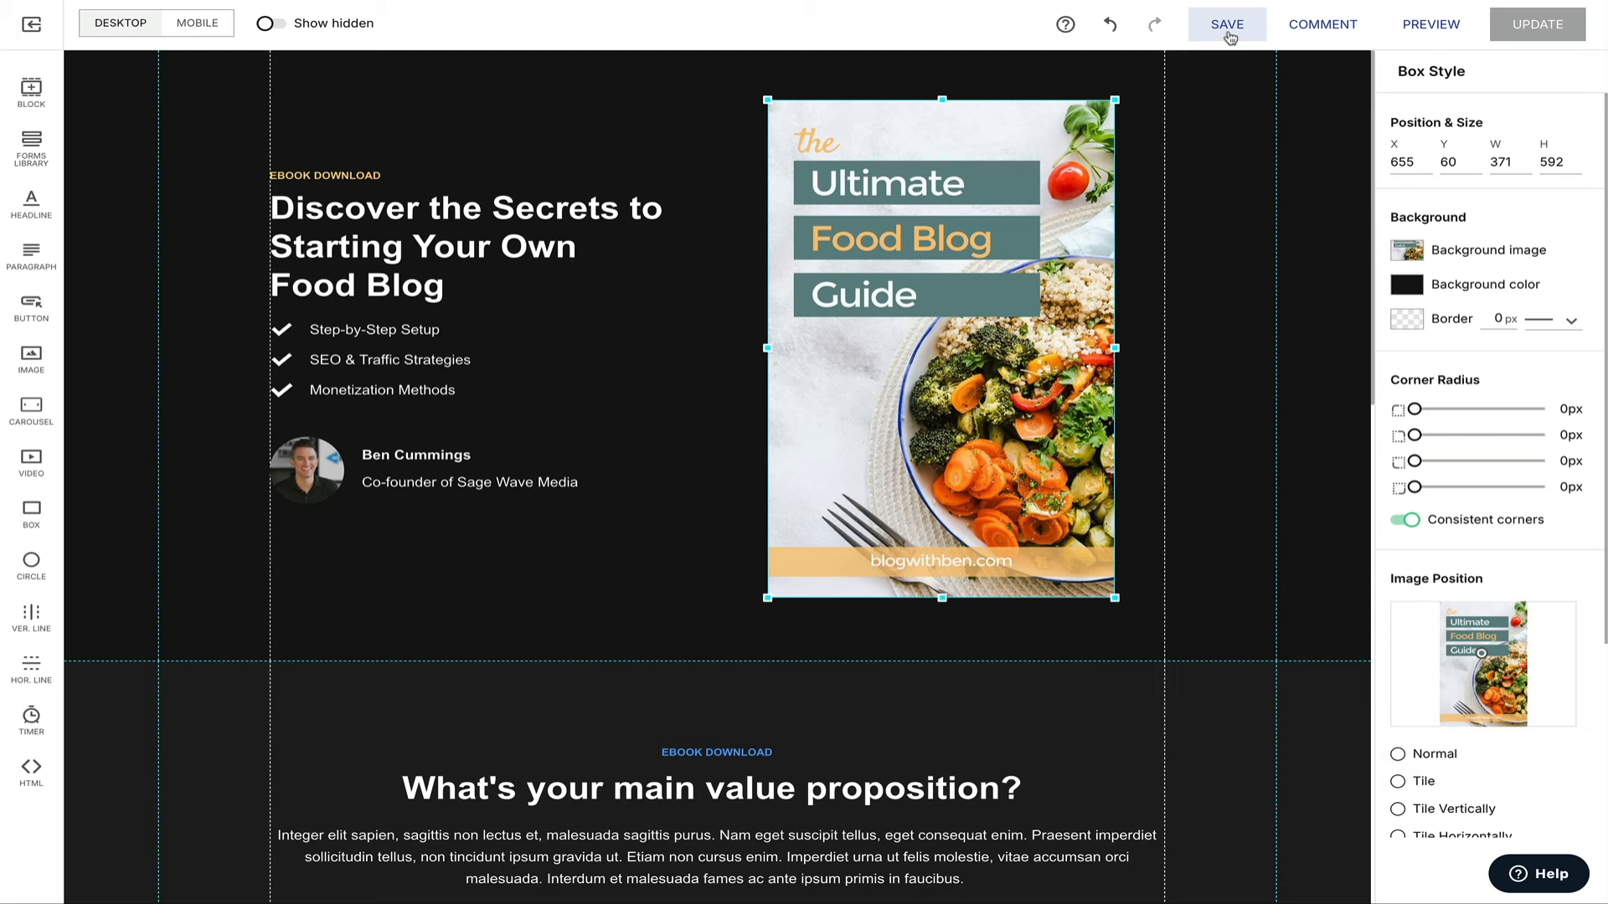
click(1227, 25)
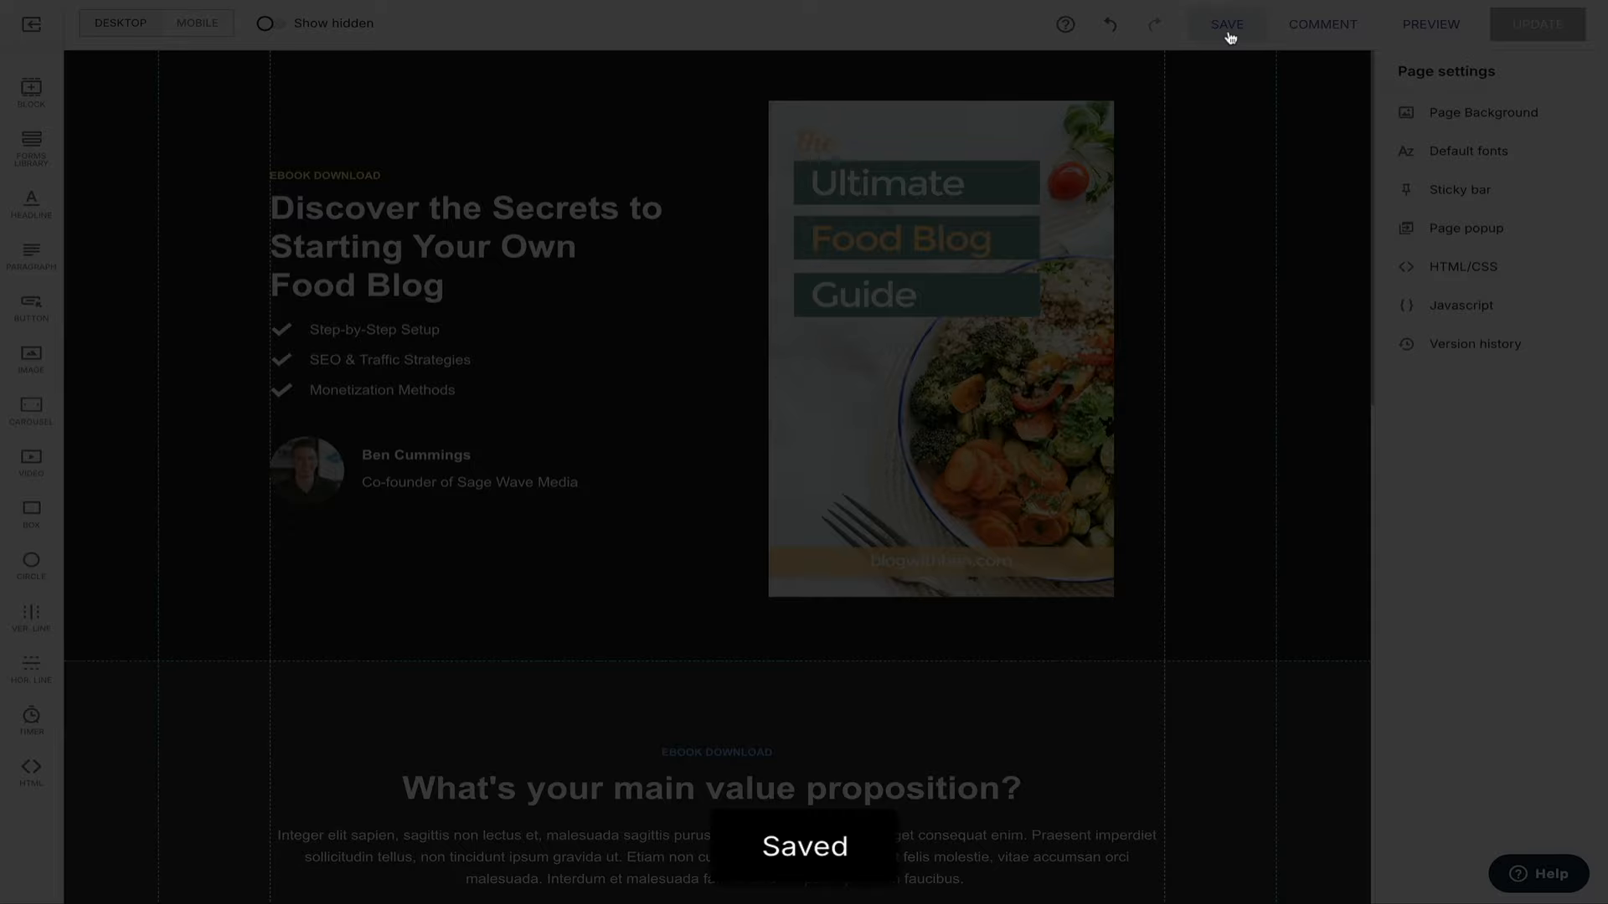
scroll(1220, 217, down, 2)
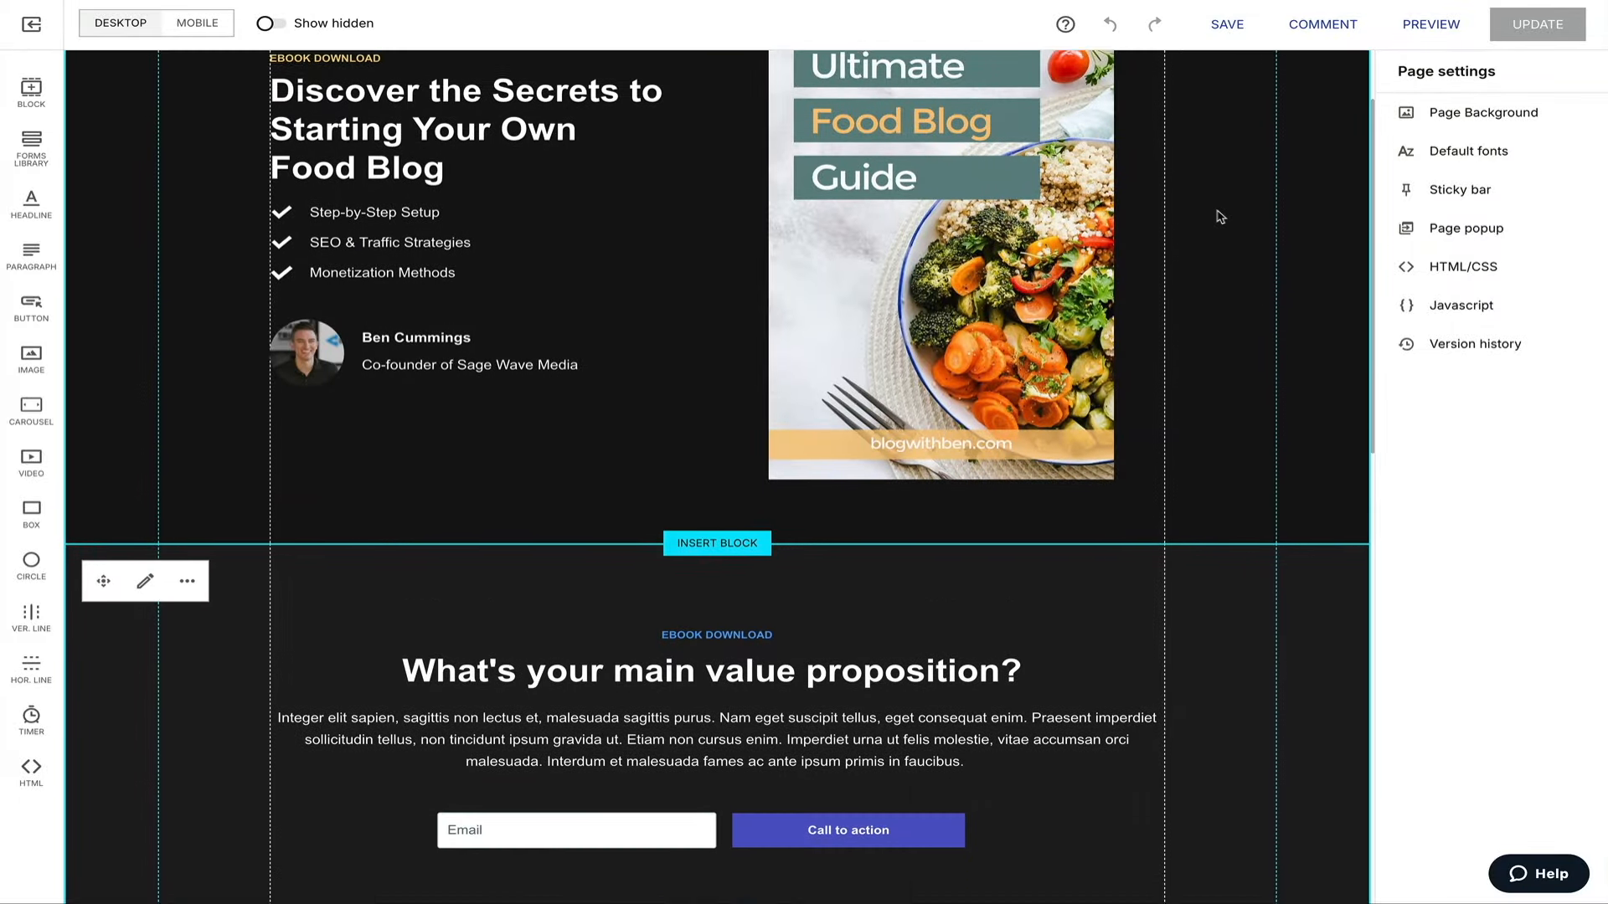
Rename the second section's label to 'THE ULTIMATE FOOD BLOG EBOOK'.
scroll(1220, 216, down, 4)
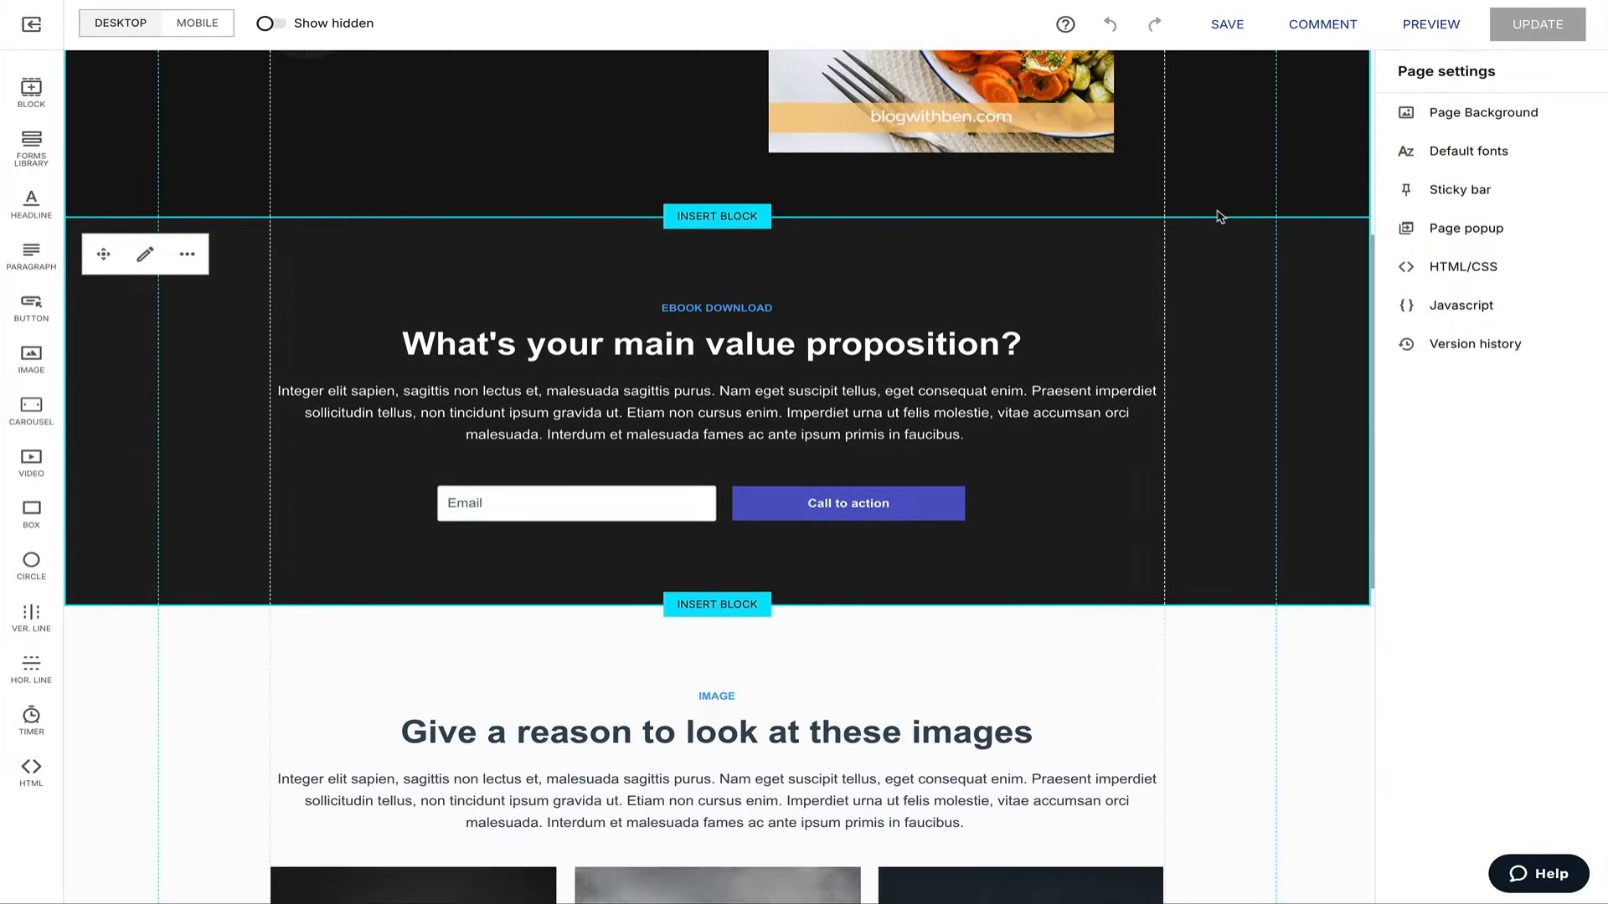
double_click(717, 308)
text(THE ULTIMATE FOOD BLOG EBOOK)
triple_click(829, 317)
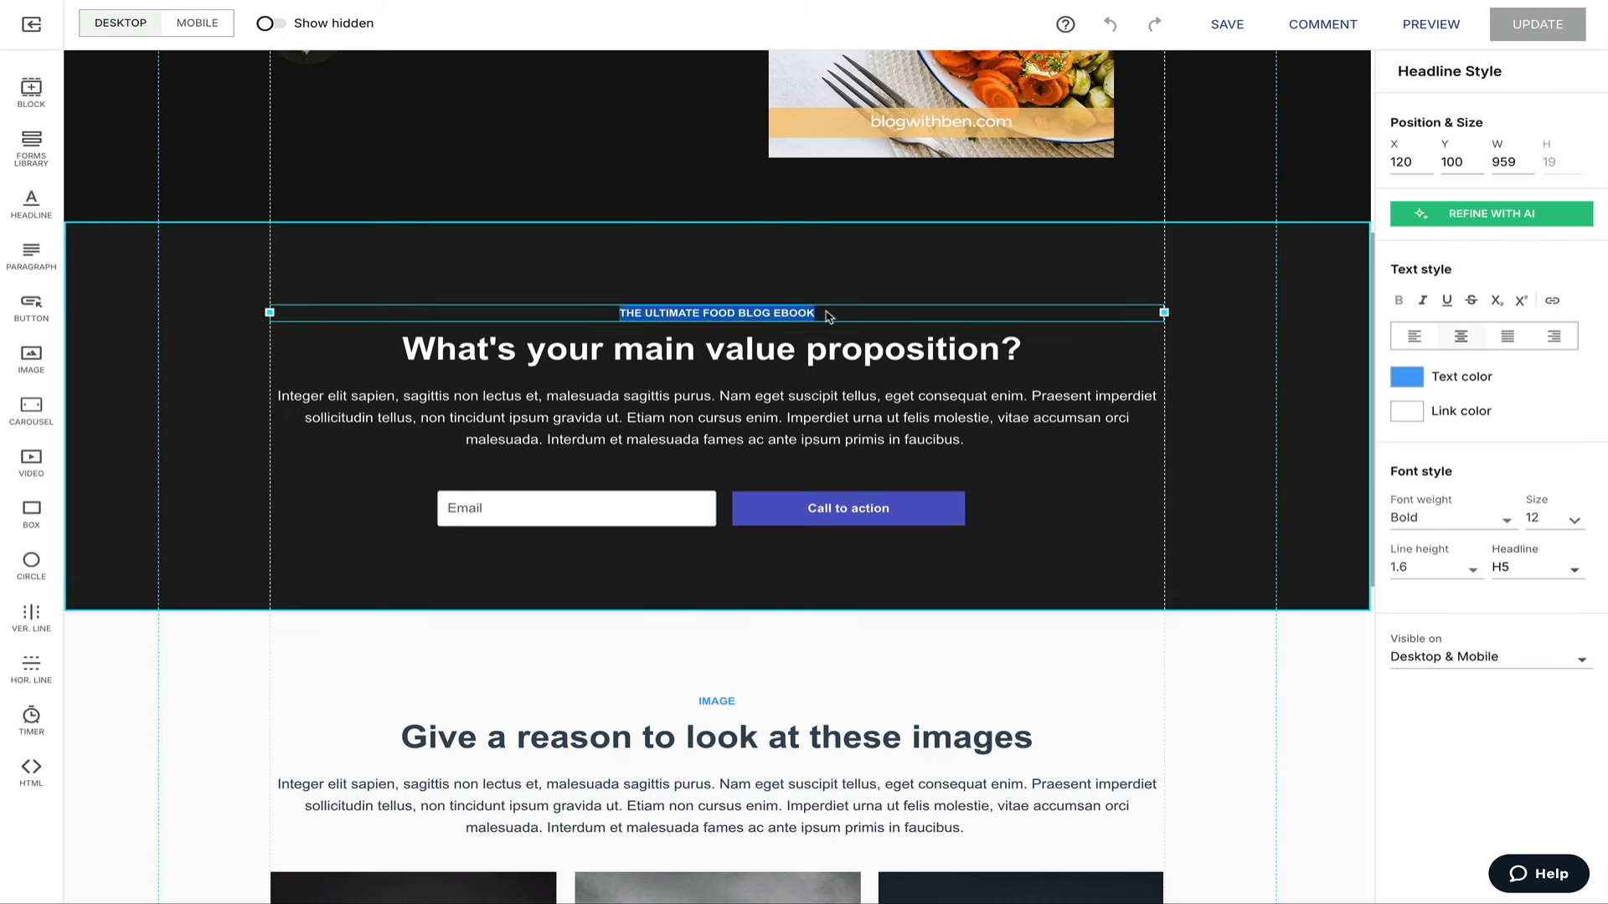
Replace the headline with 'Ready to Turn Your Passion Into a Profitable Food Blog?' and the paragraph with sign-up text.
triple_click(711, 349)
text(Ready to Turn Your Passion Into a Profitable Food Blog?)
click(764, 416)
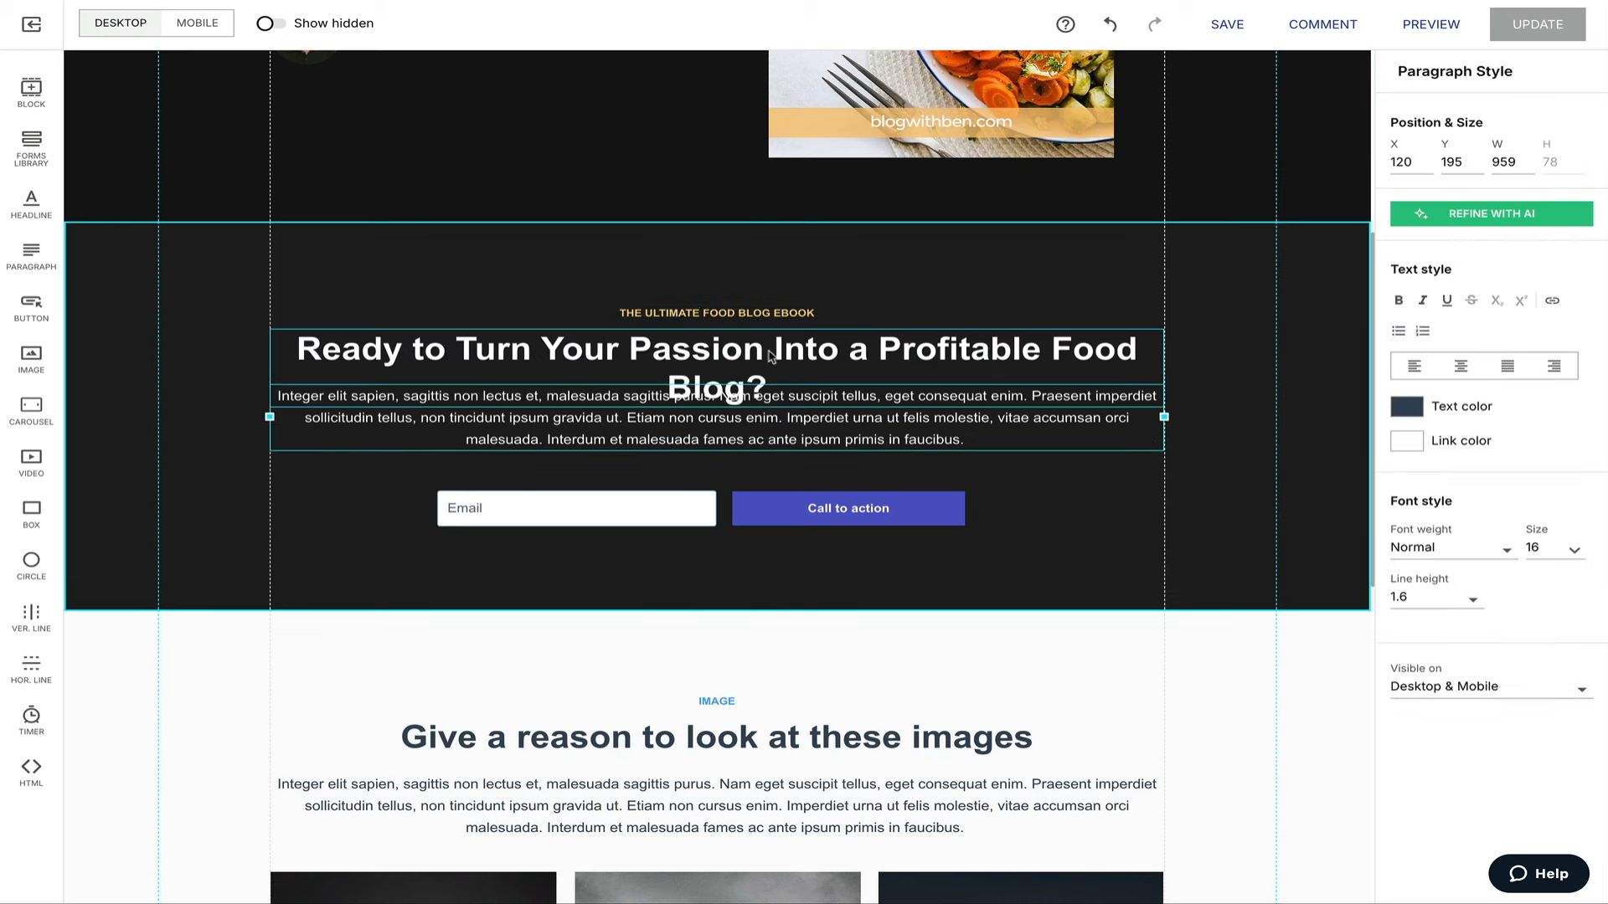
triple_click(765, 417)
text(Sign up today and get instant access to our How to Start a Food Blog ebook. It's completely free—your journey to becoming a successful food blogger starts here!)
drag(806, 440, 808, 448)
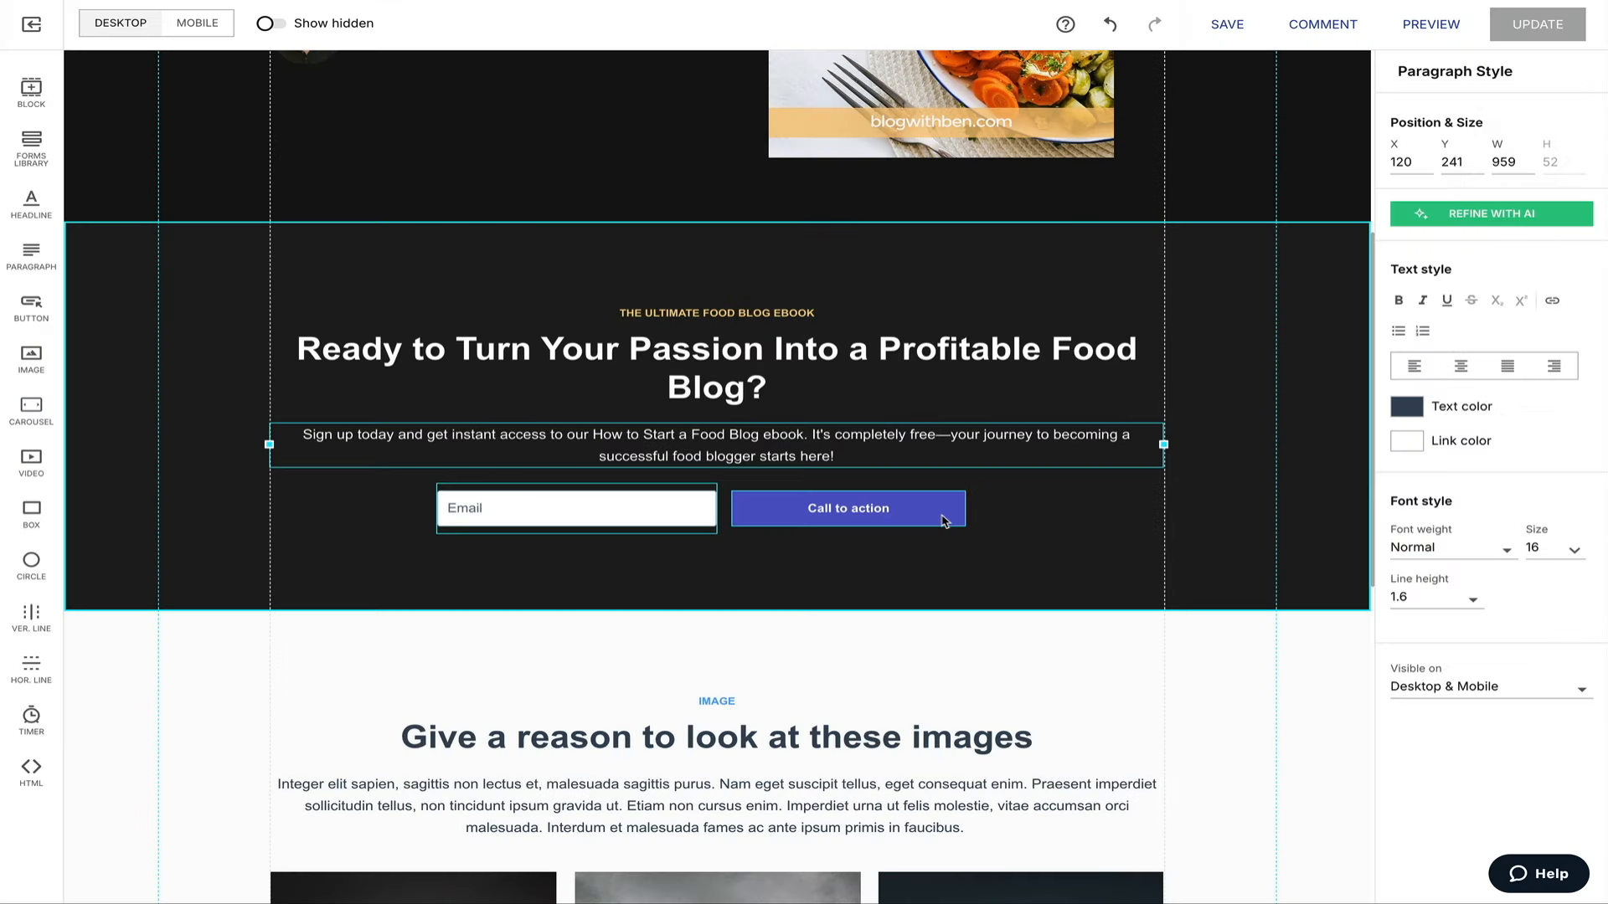
Make the signup button yellow with a light beige hover and label it 'GET THE EBOOK!'.
click(944, 521)
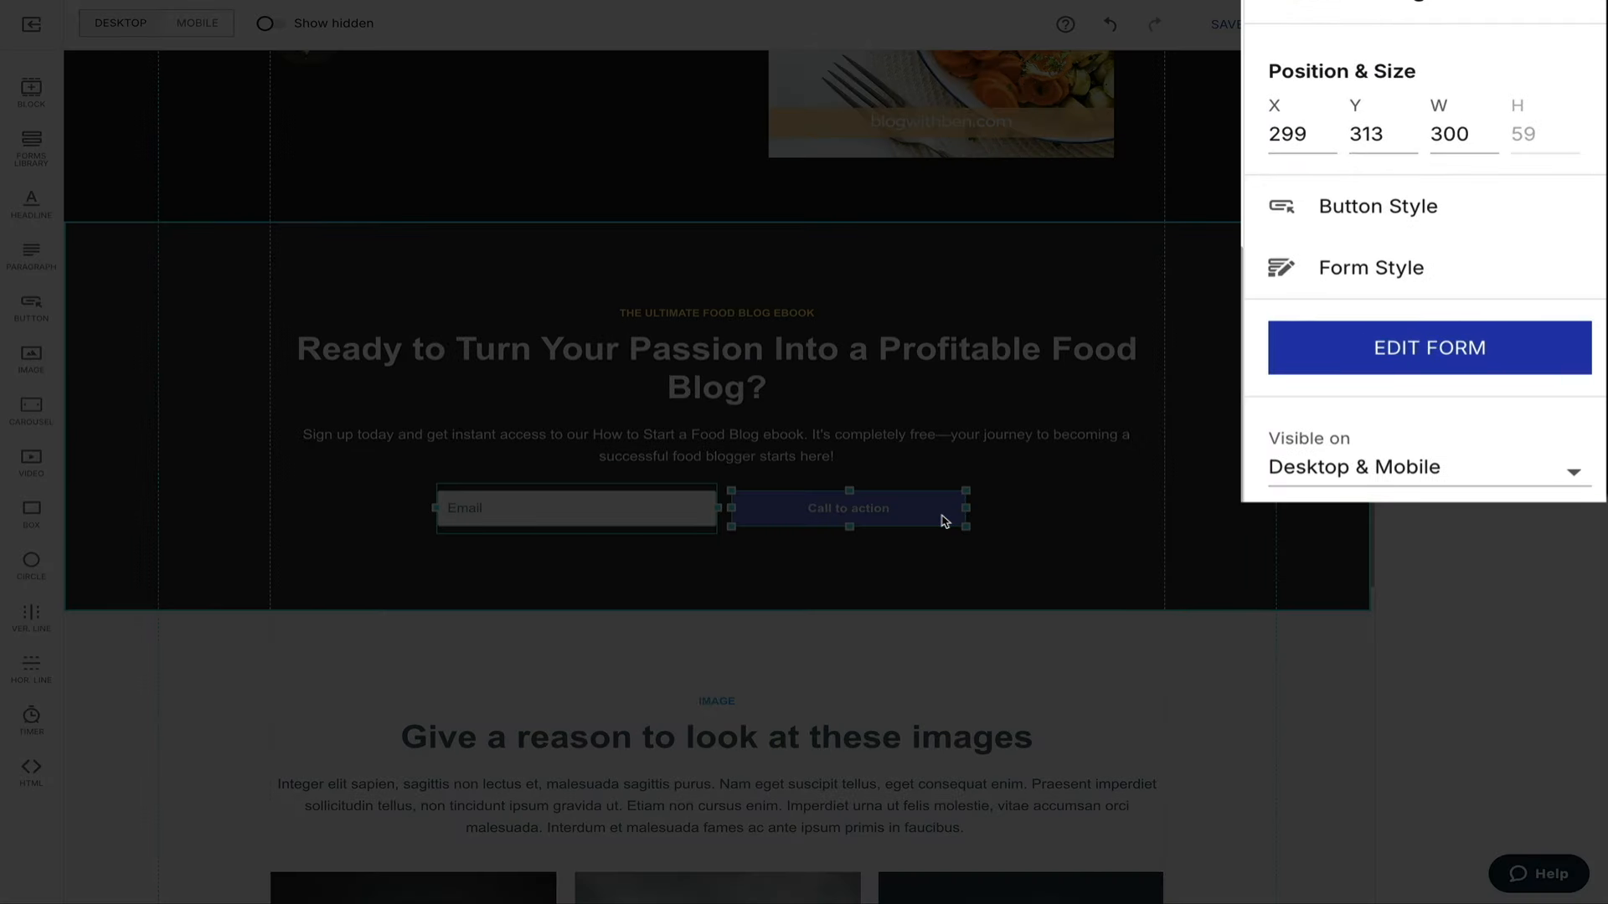
click(1495, 208)
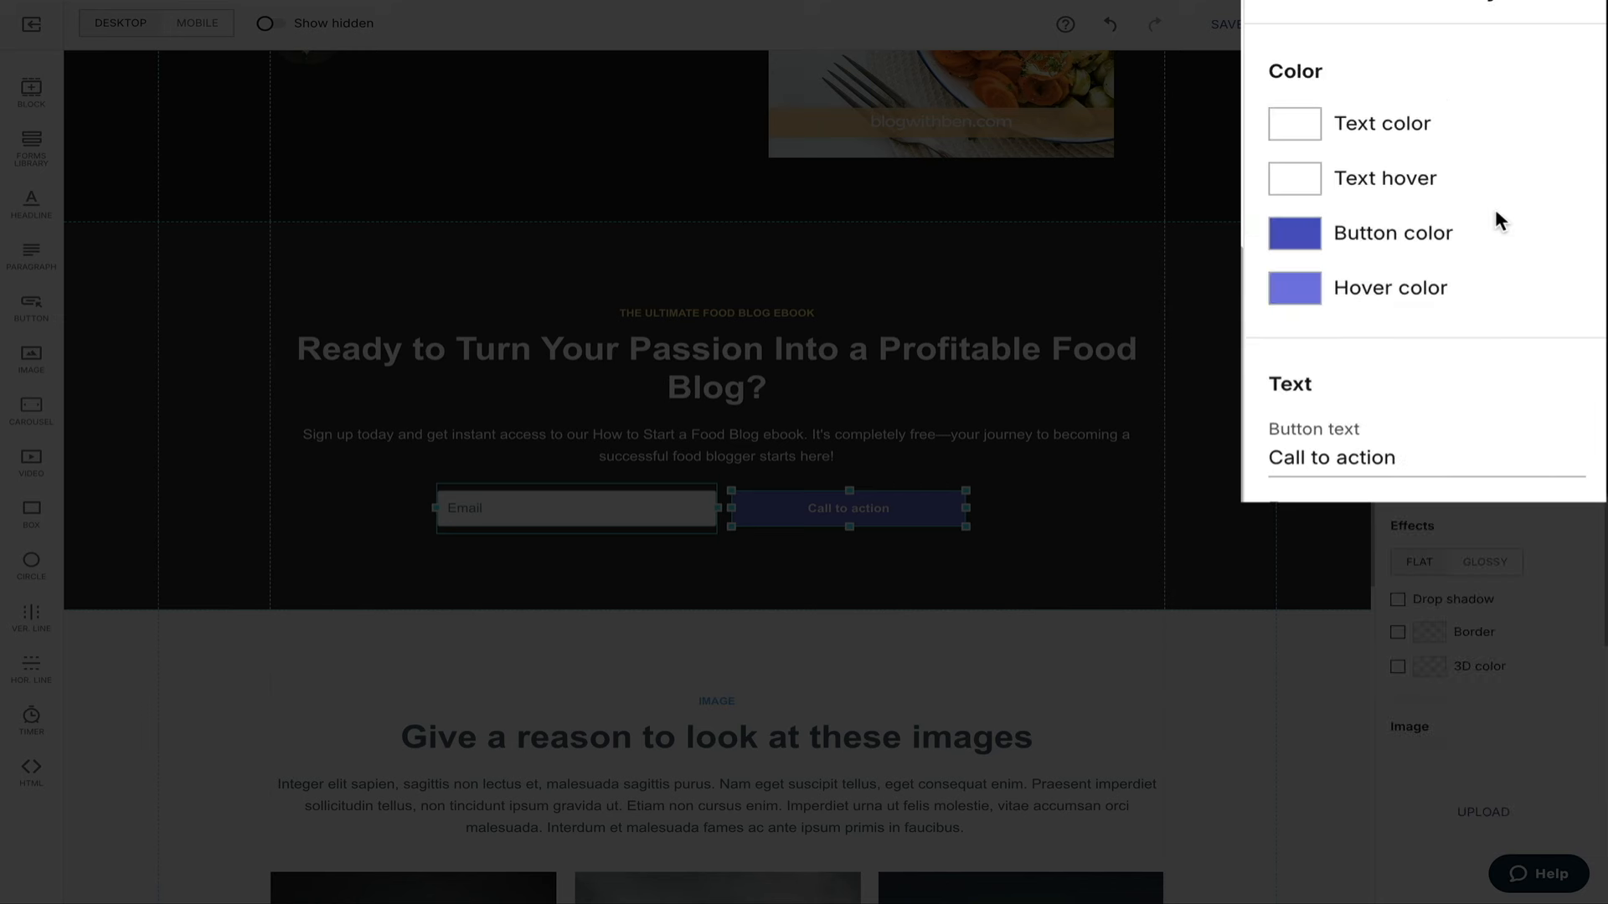
click(1364, 232)
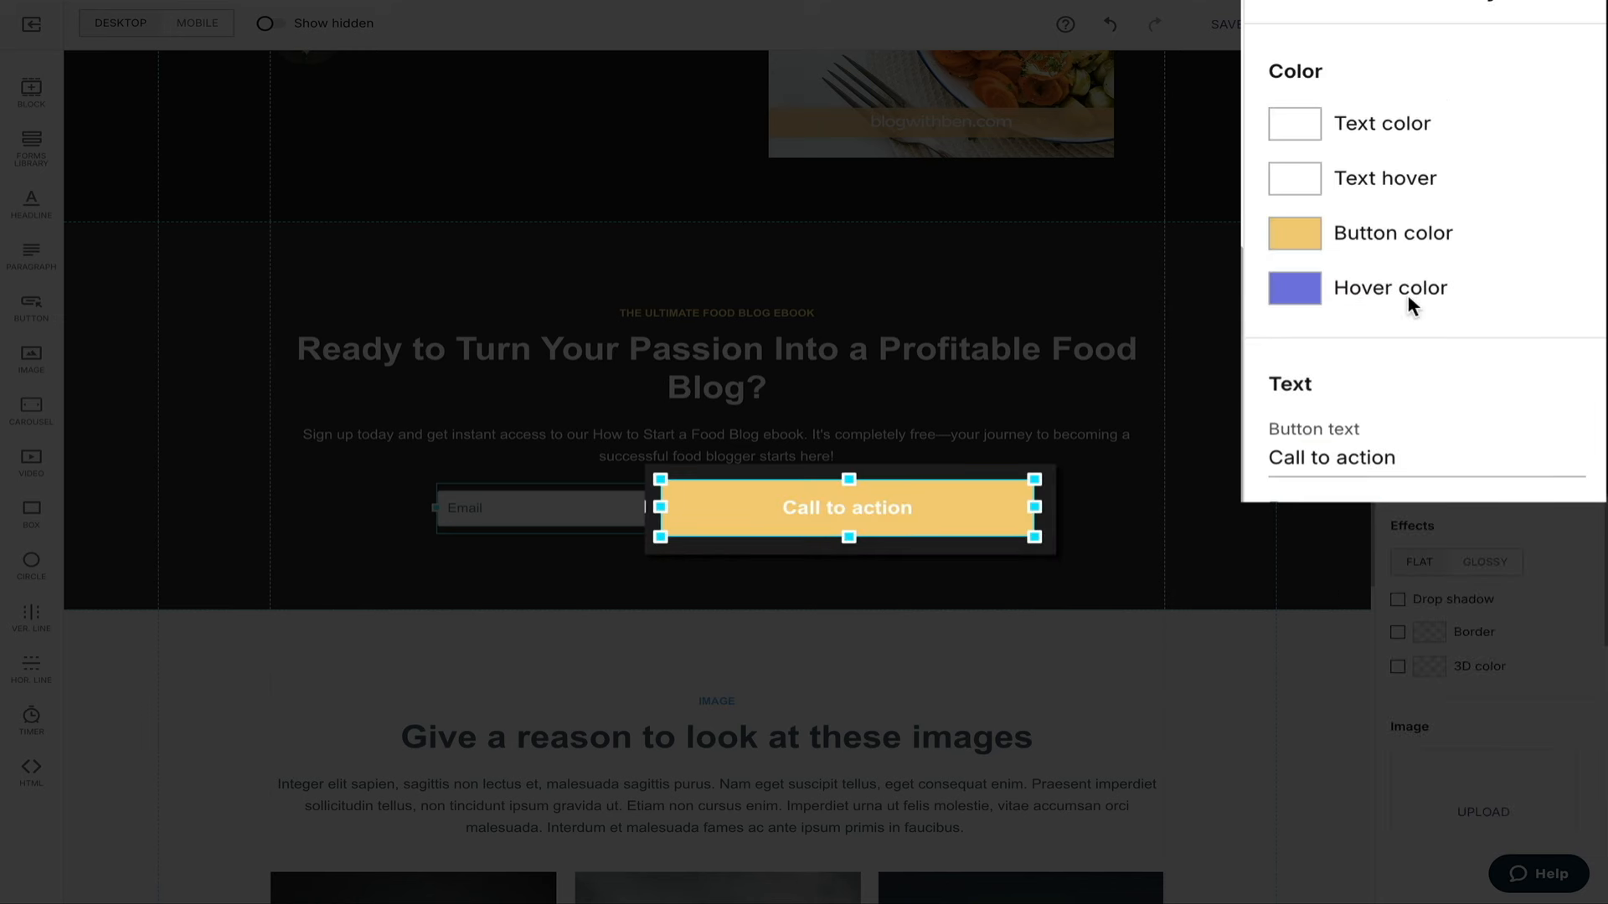
click(1407, 289)
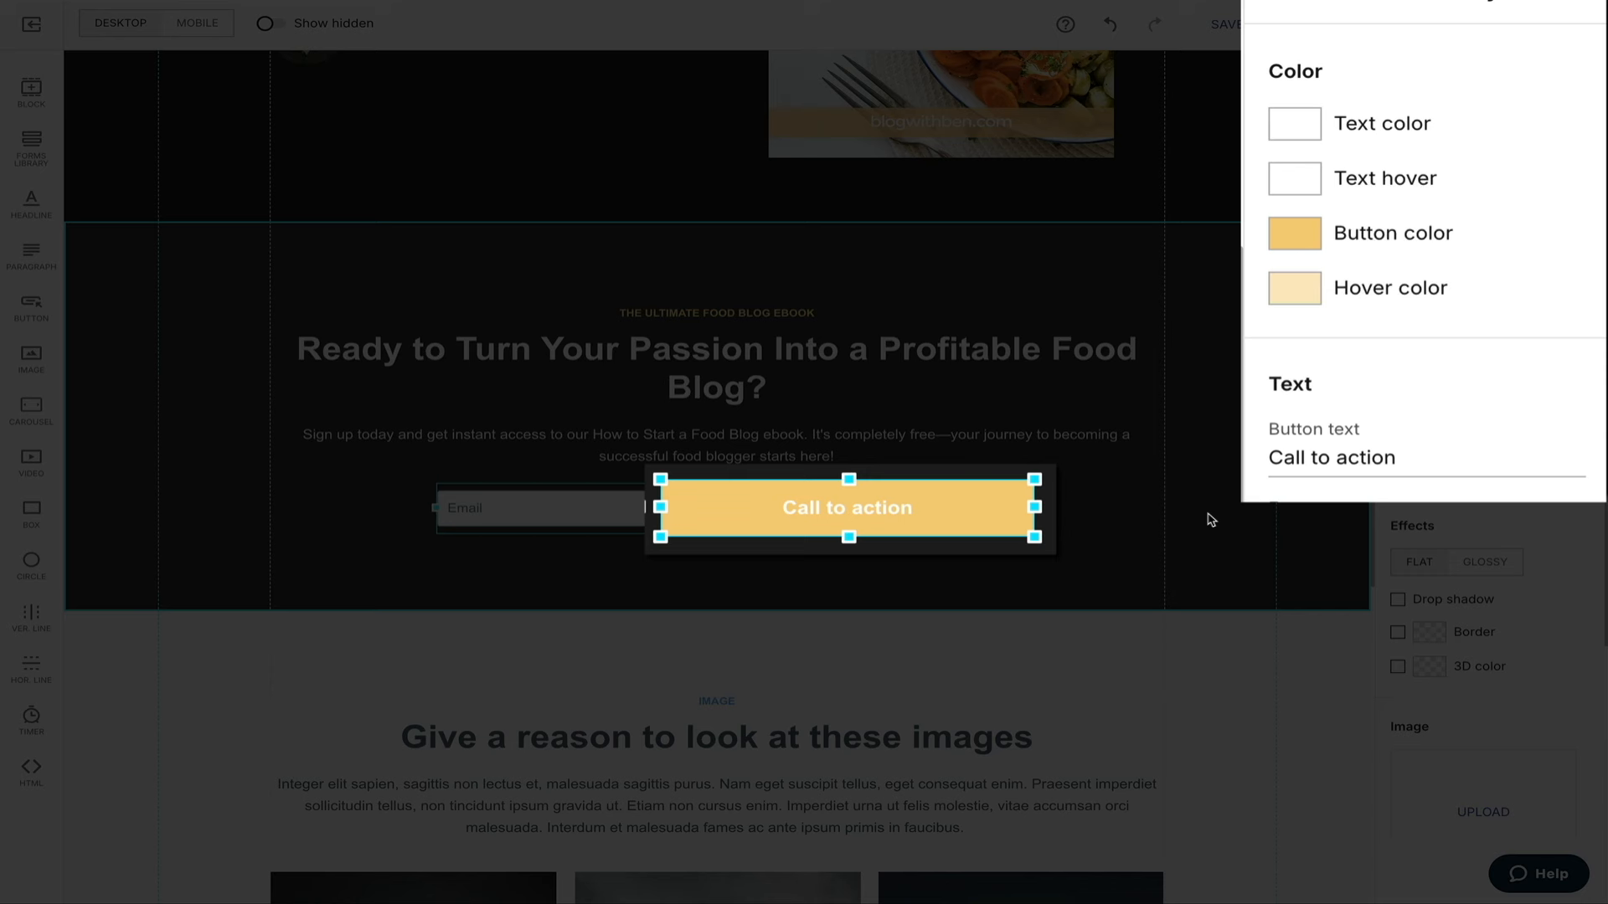
click(1422, 459)
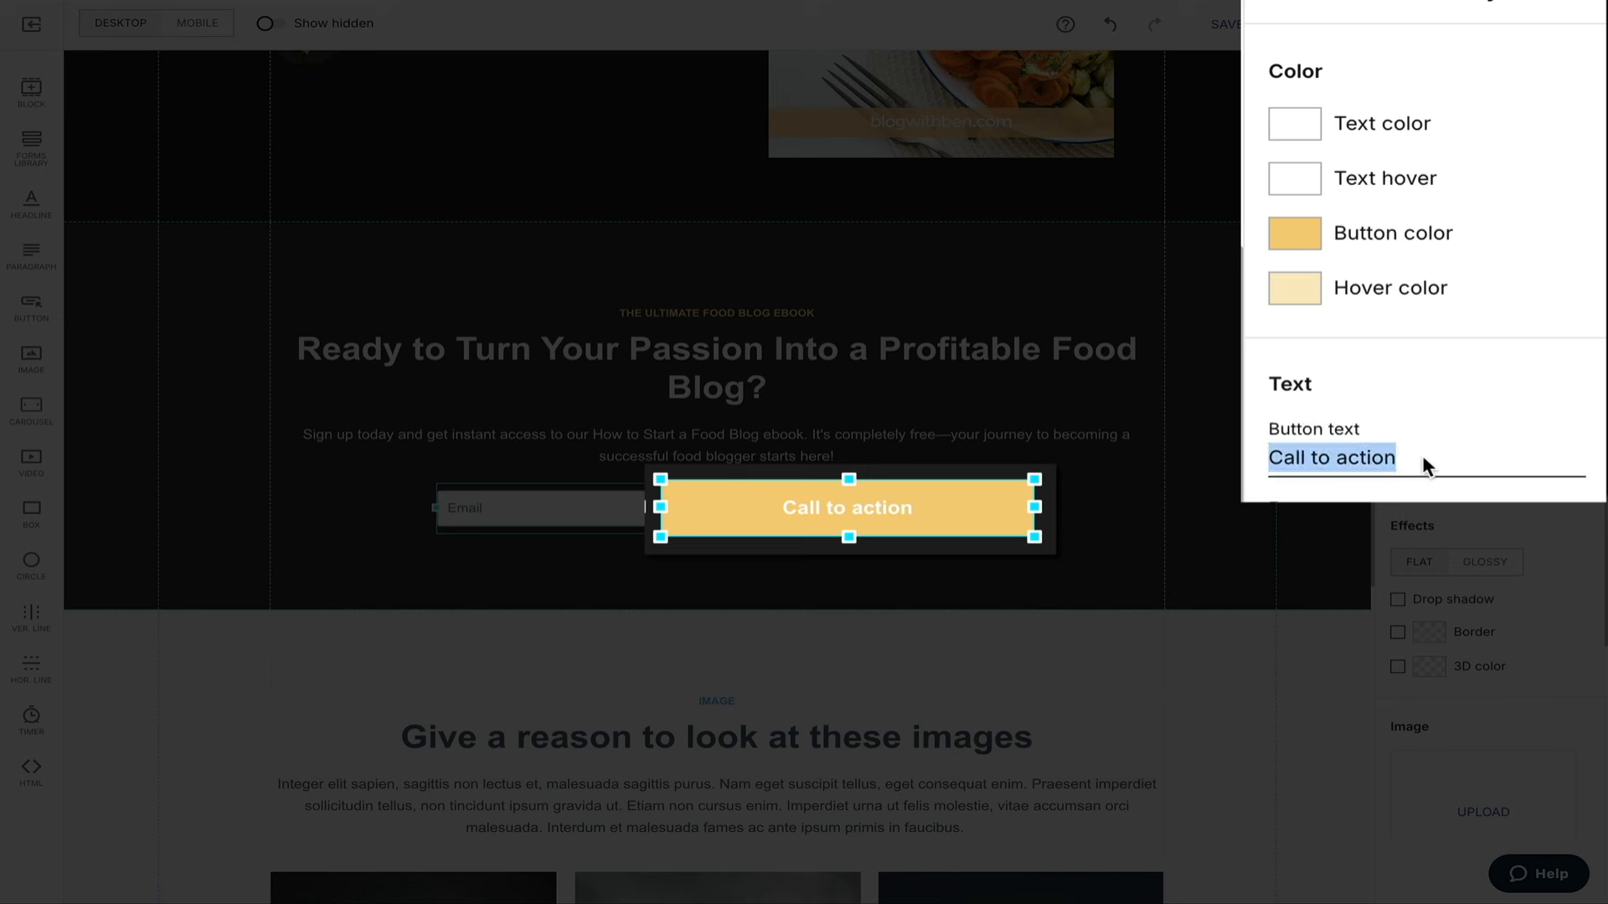
text(GET THE )
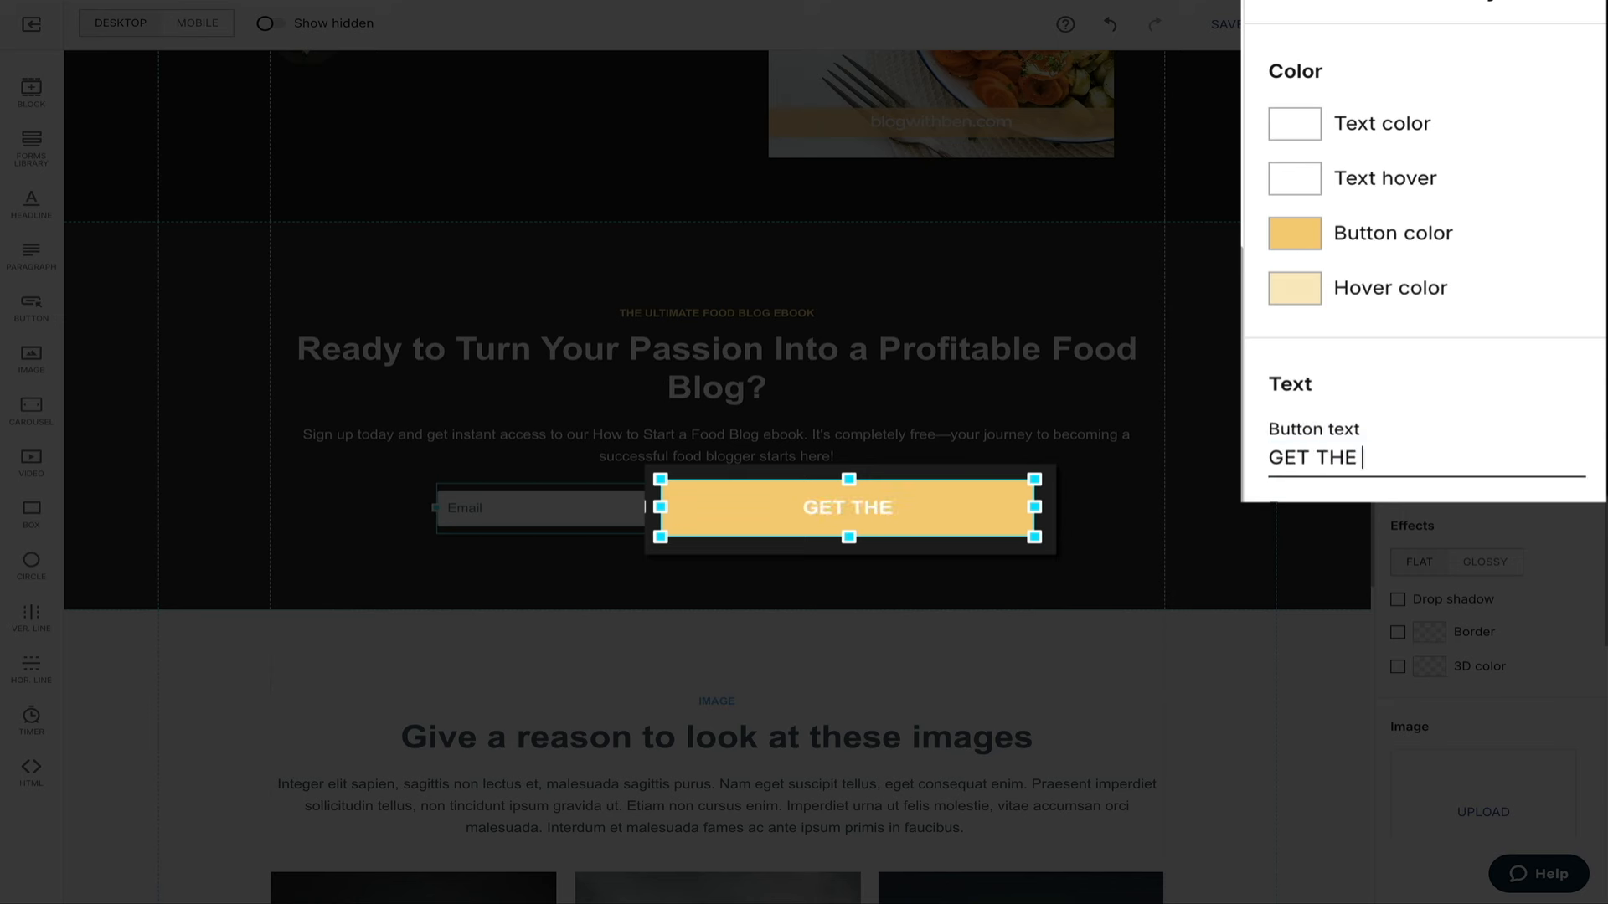
text(EBOOK)
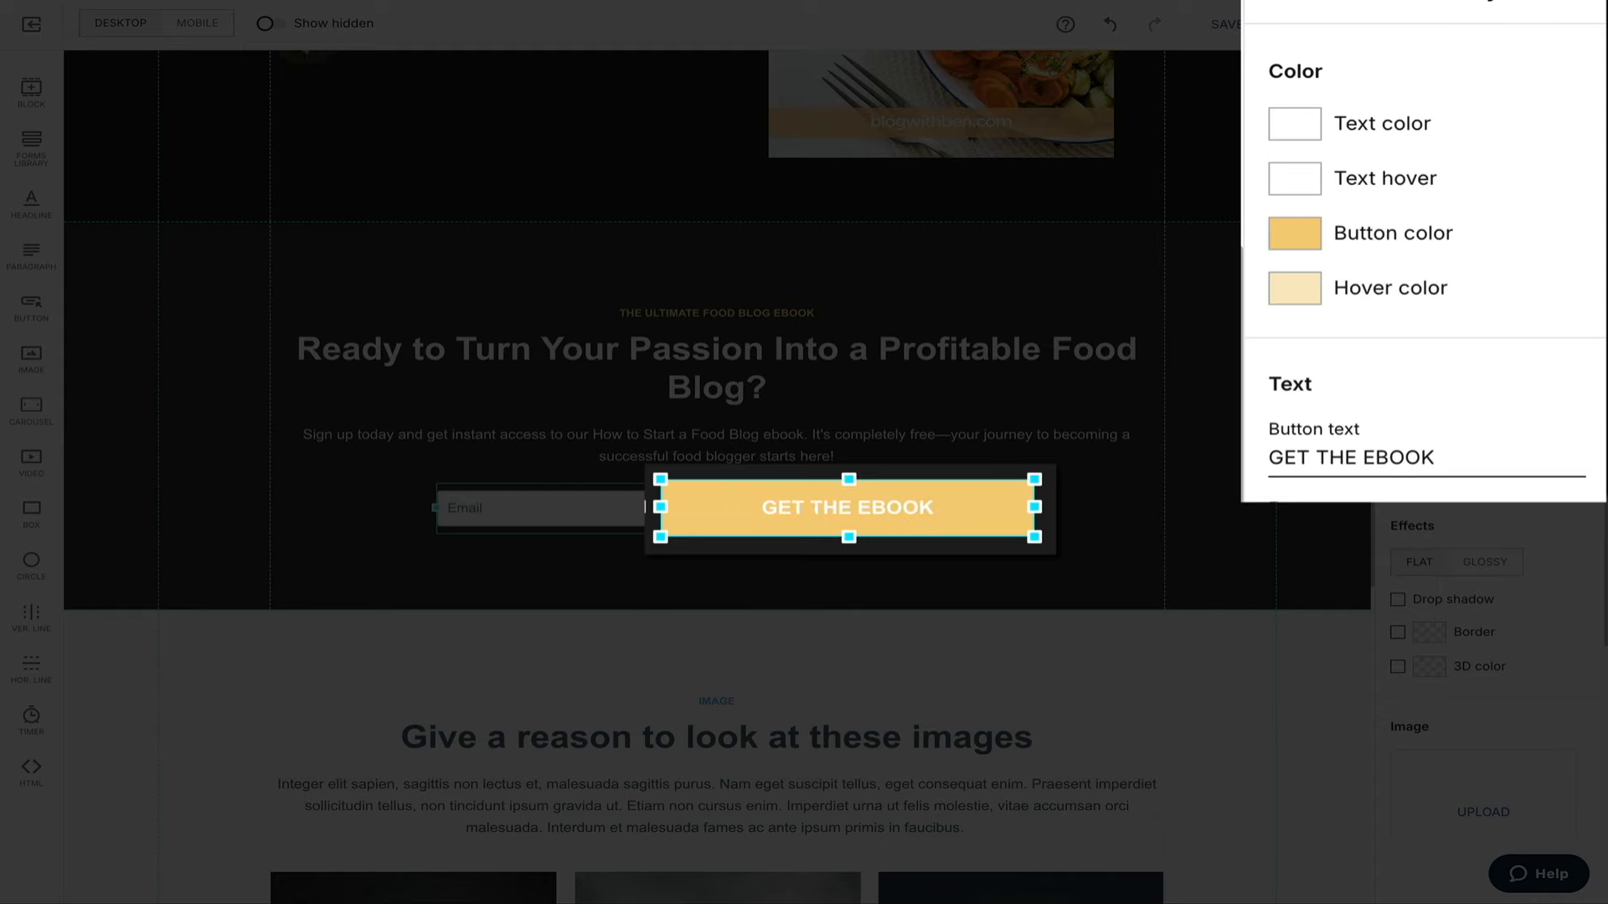
text(!)
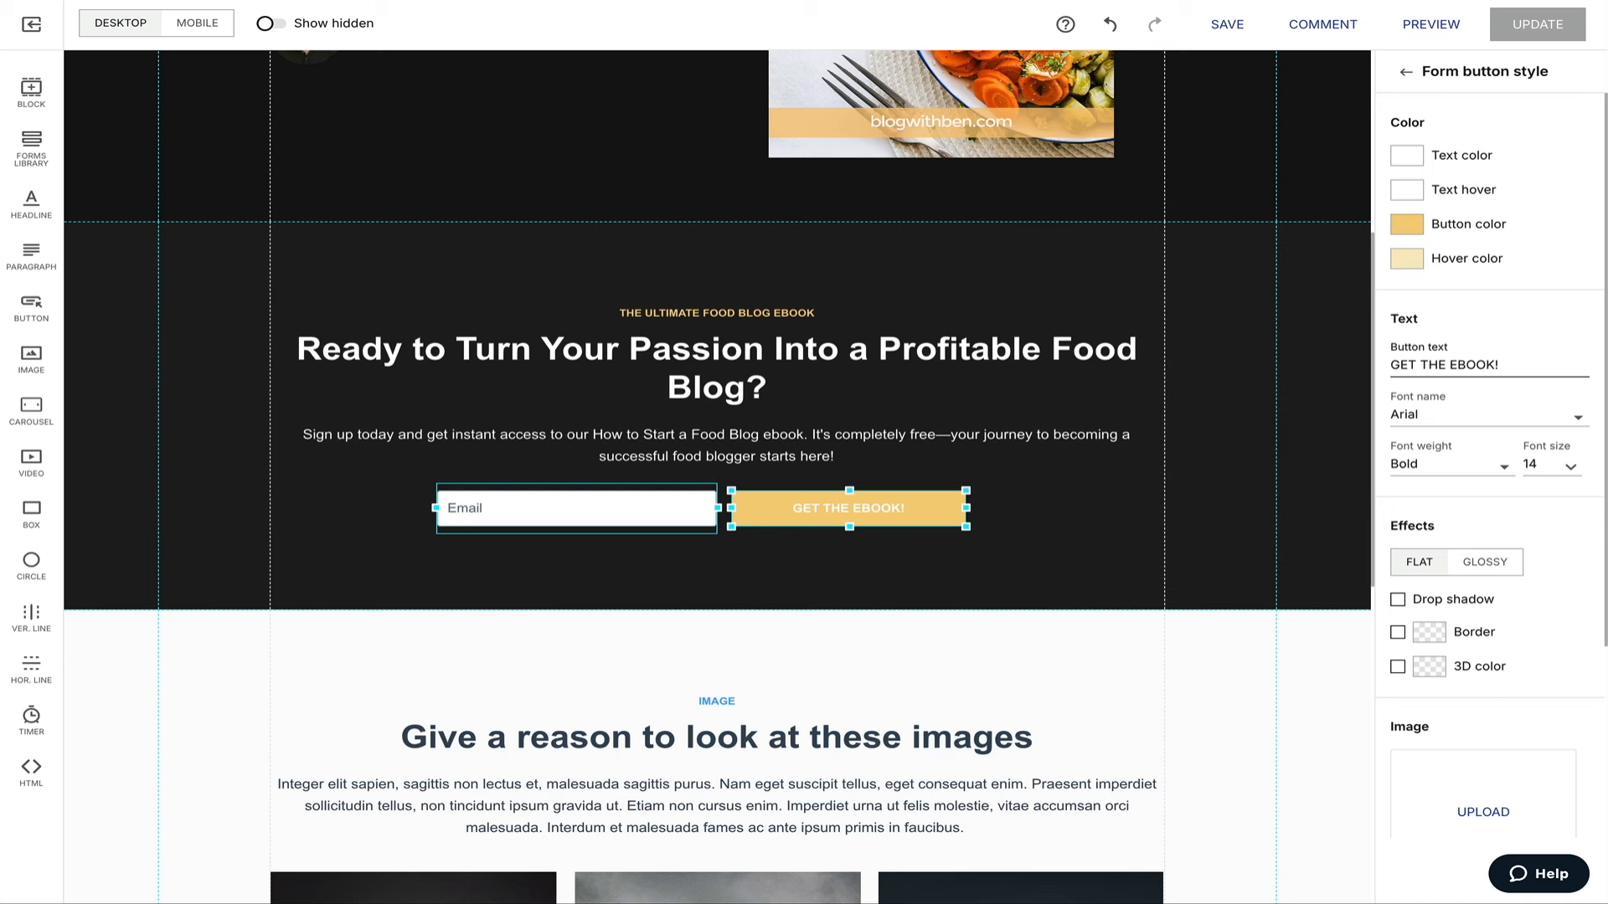
Set the GET THE EBOOK! button colour and its hover colour to green.
click(1407, 223)
drag(1474, 267, 1439, 301)
click(1432, 486)
click(1444, 259)
click(1496, 469)
click(1435, 300)
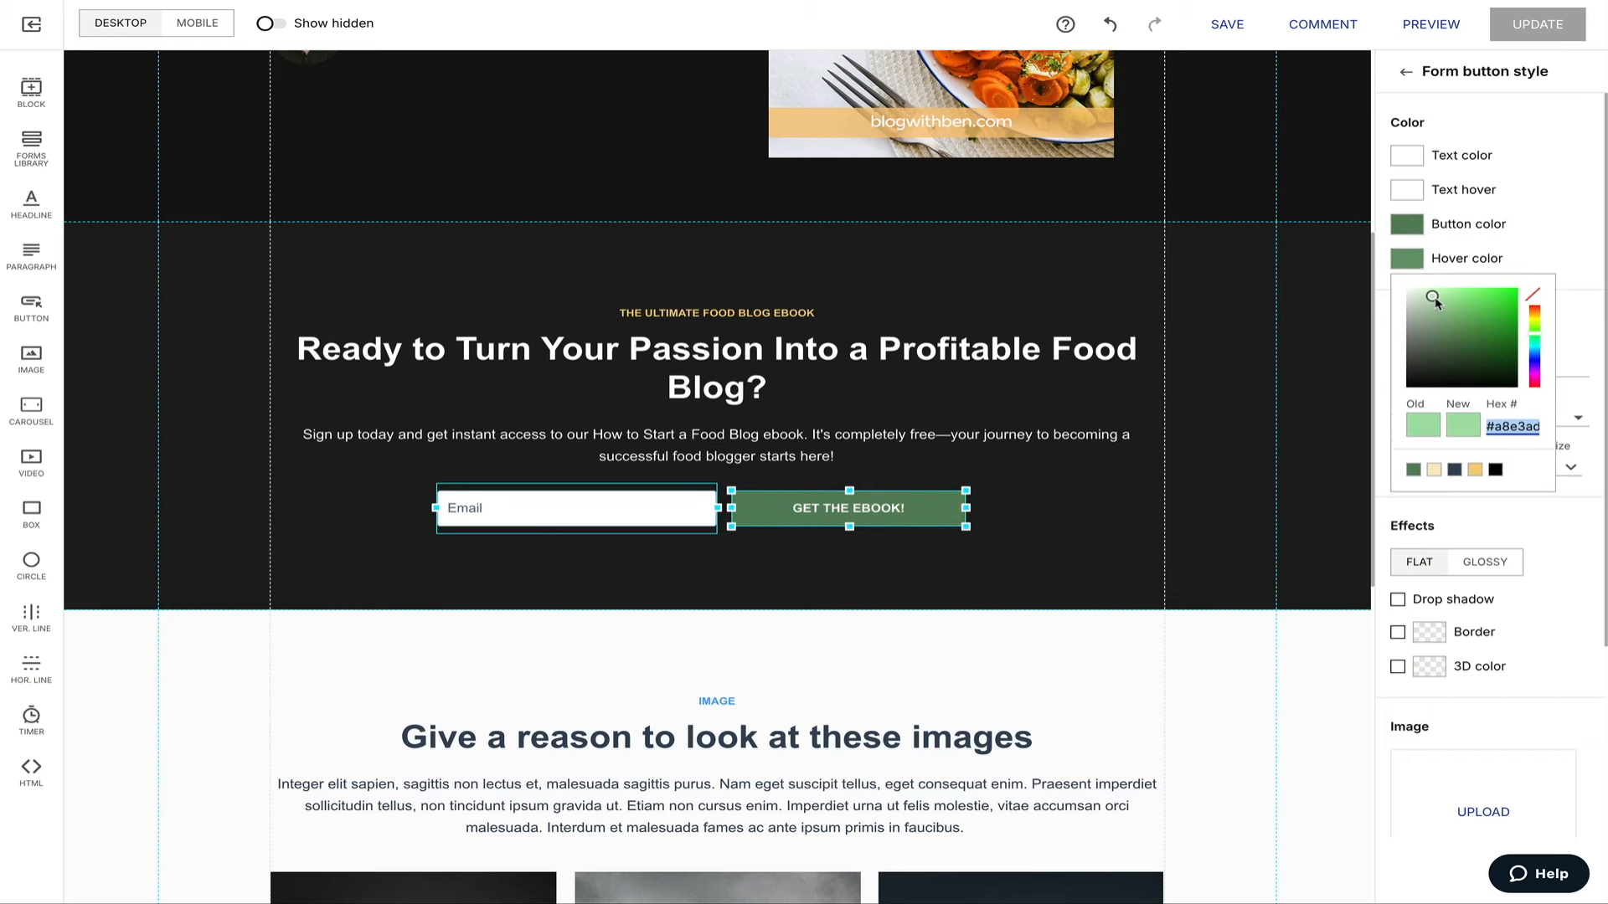
click(1030, 476)
Turn the small eyebrow headline above the title green.
click(1159, 314)
click(1406, 575)
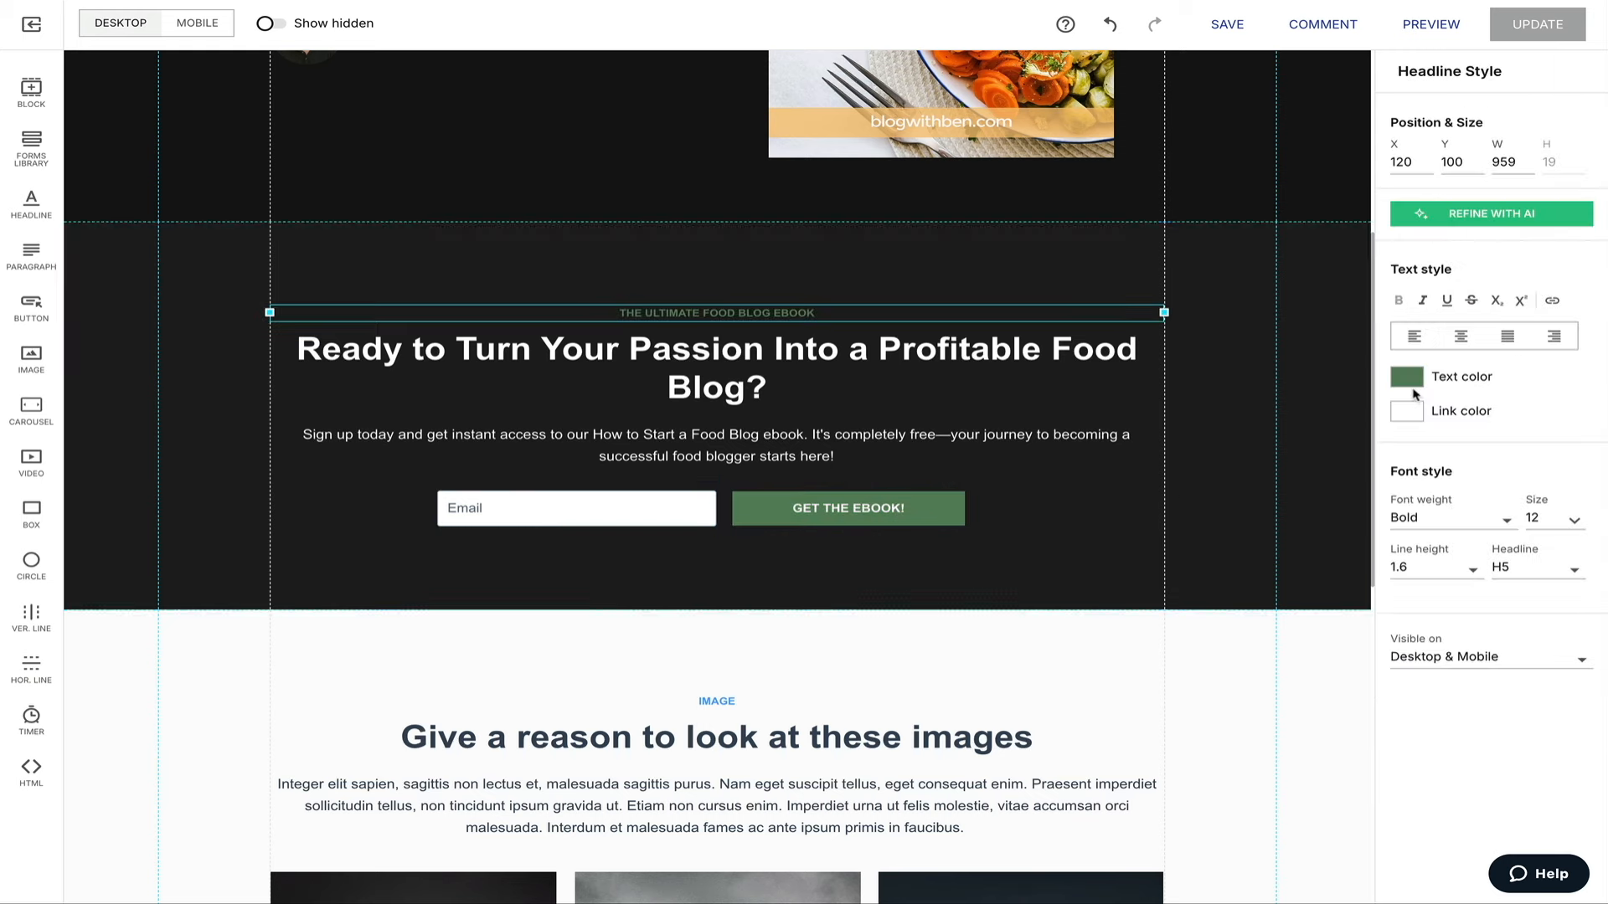
click(1189, 506)
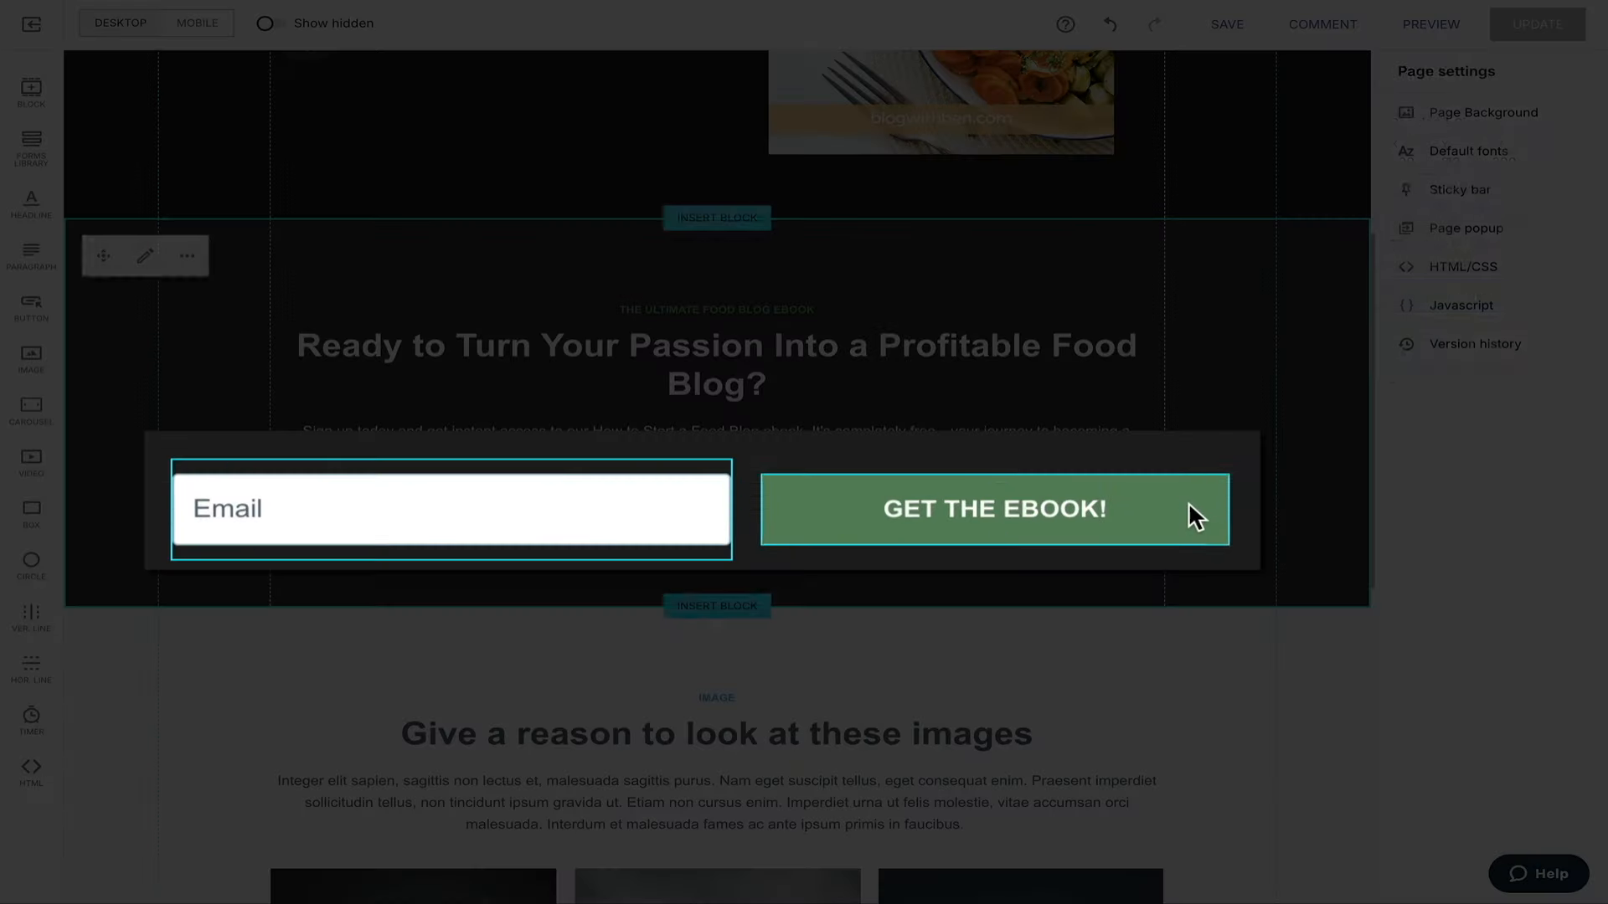
Select the email signup form, review its Form Style colours, and return to Form Settings.
click(945, 507)
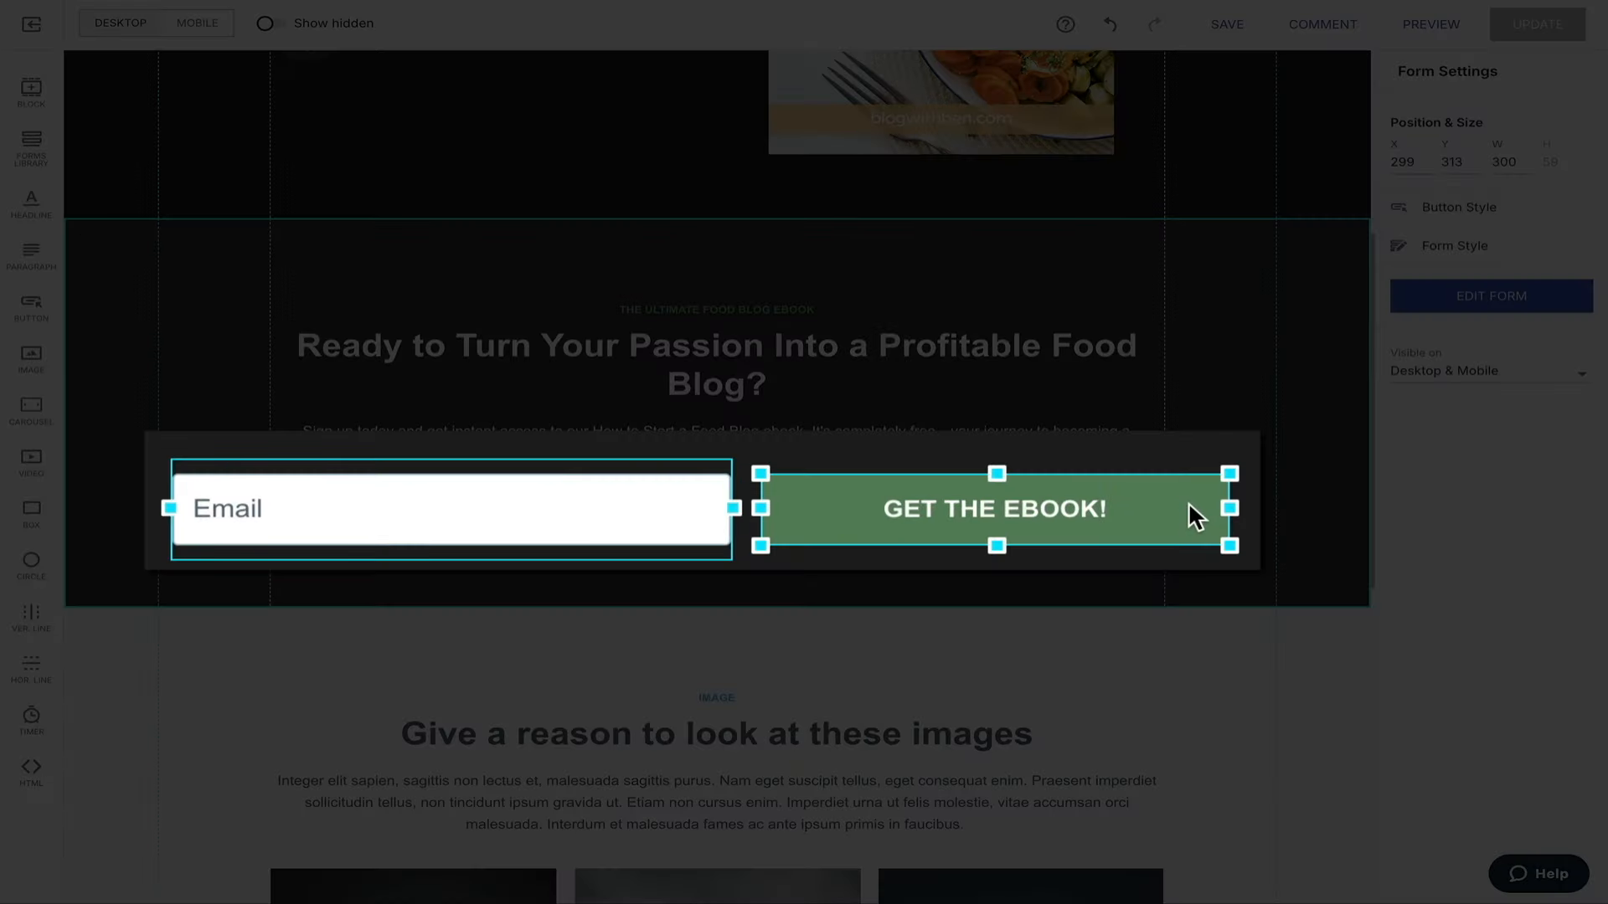
key(Escape)
click(973, 508)
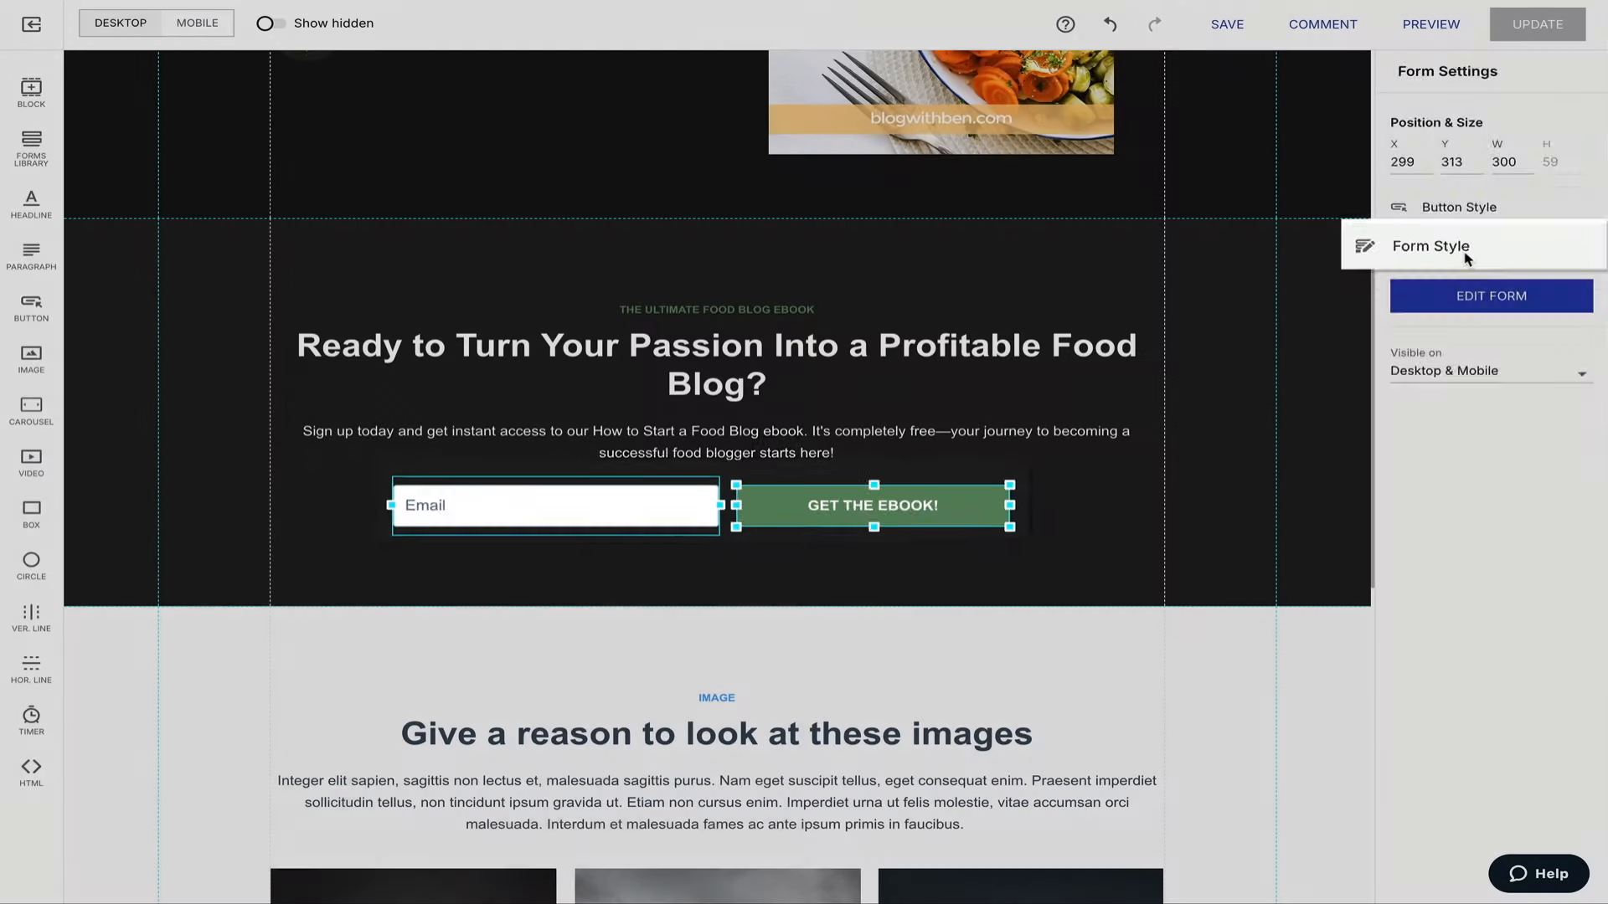
click(1378, 246)
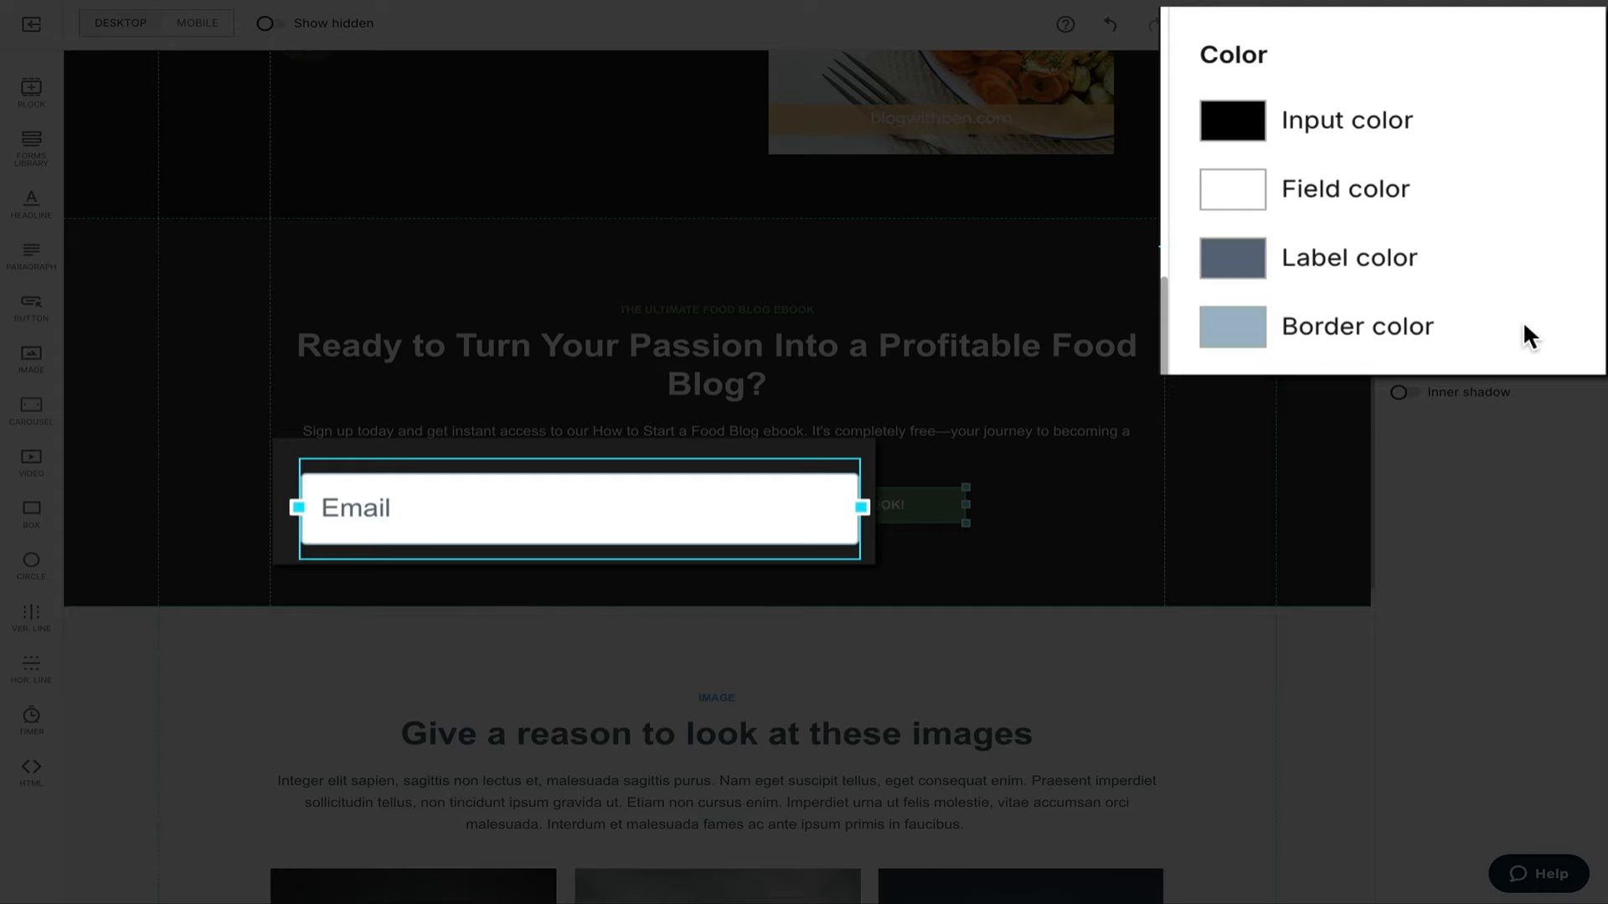
click(1403, 73)
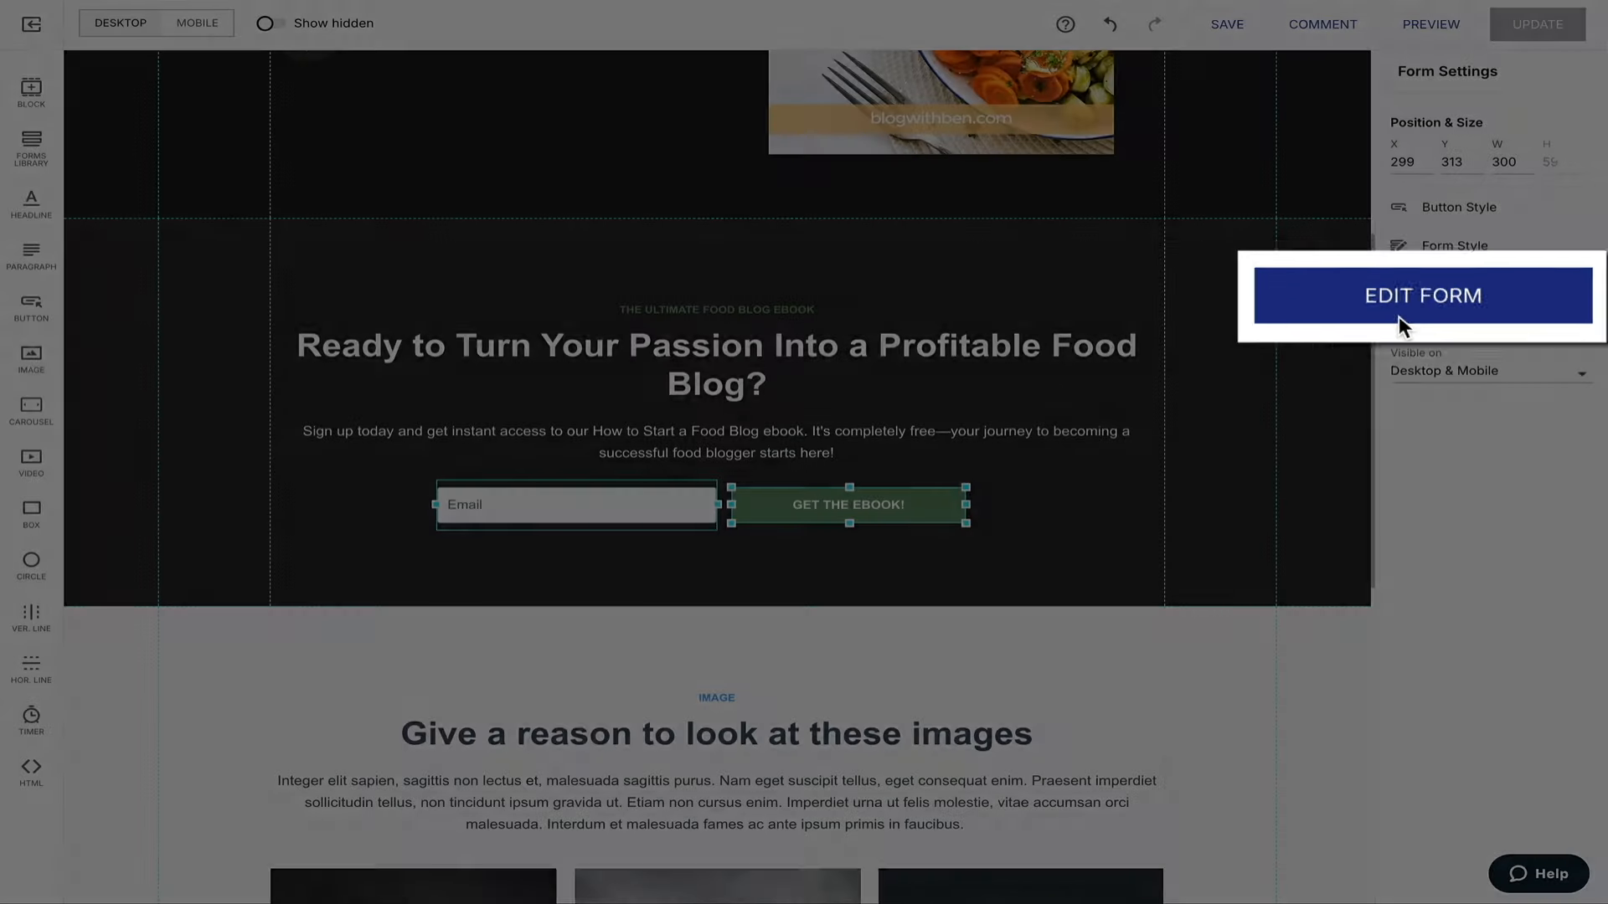
In the signup form editor, add a Checkboxes field below the Email field.
click(1479, 312)
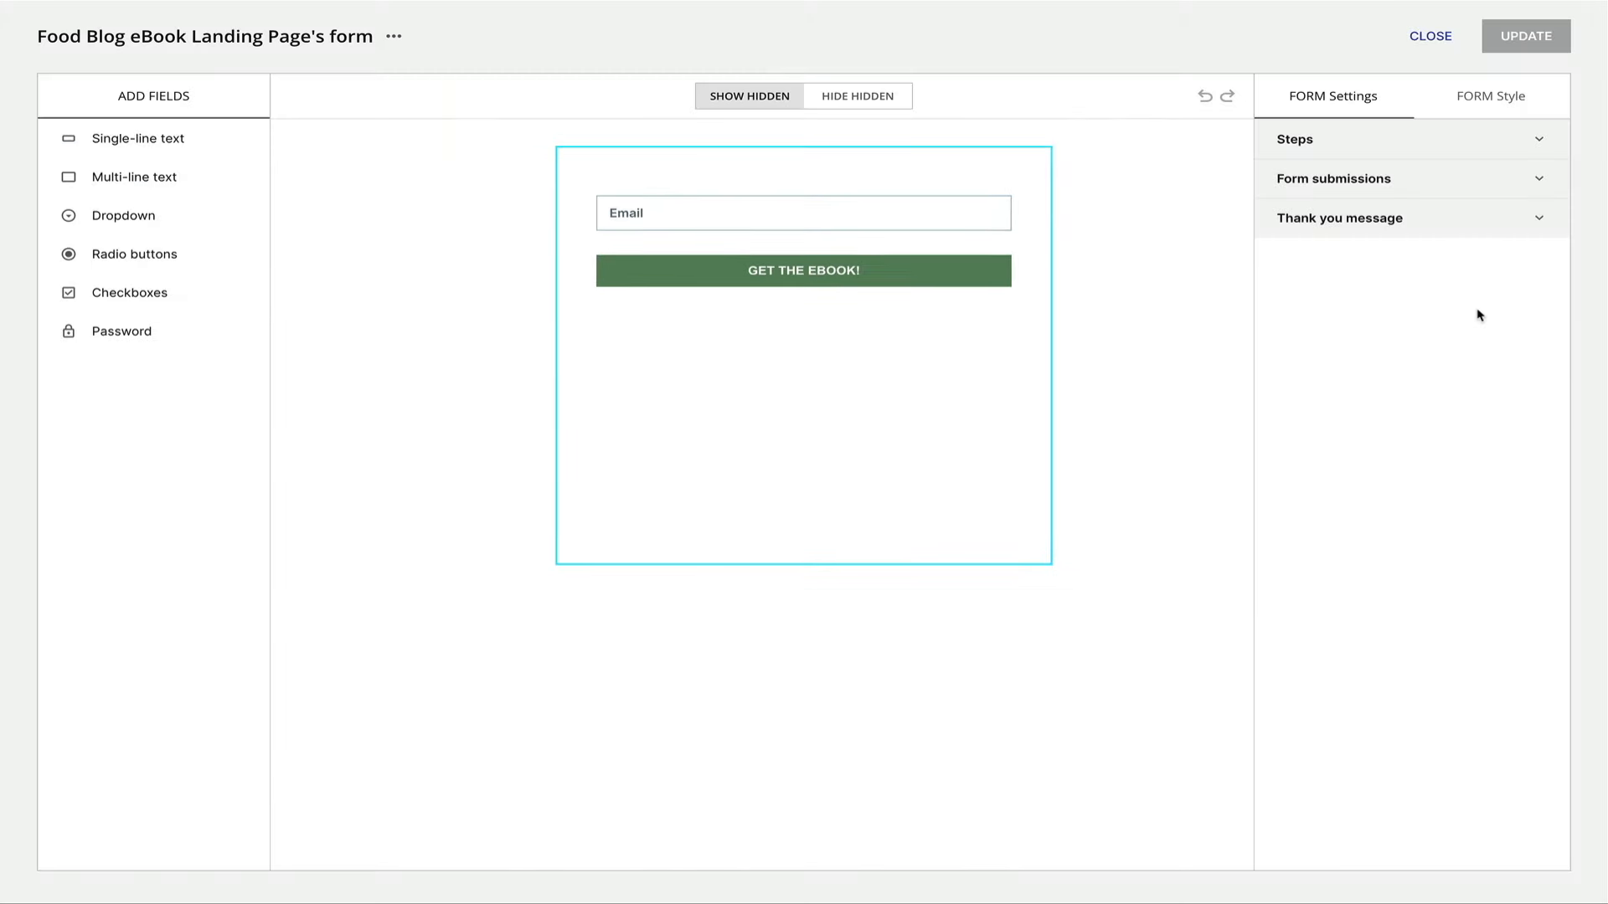
drag(136, 334, 801, 350)
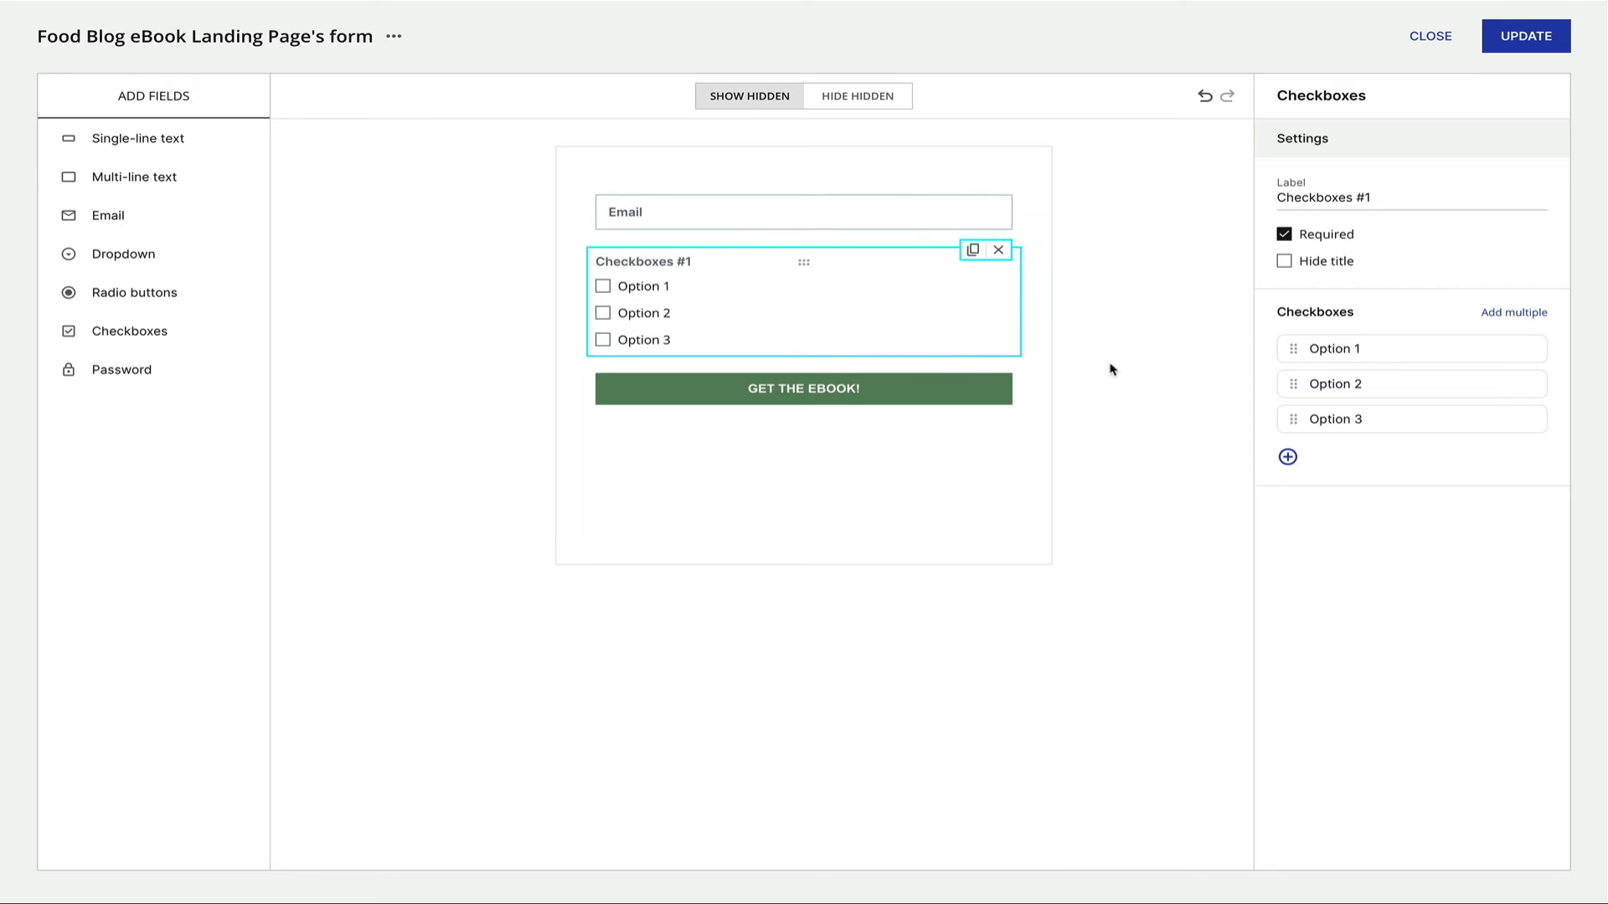
Delete Checkboxes #1, then expand the Steps, Form submissions and Thank you message settings.
click(998, 250)
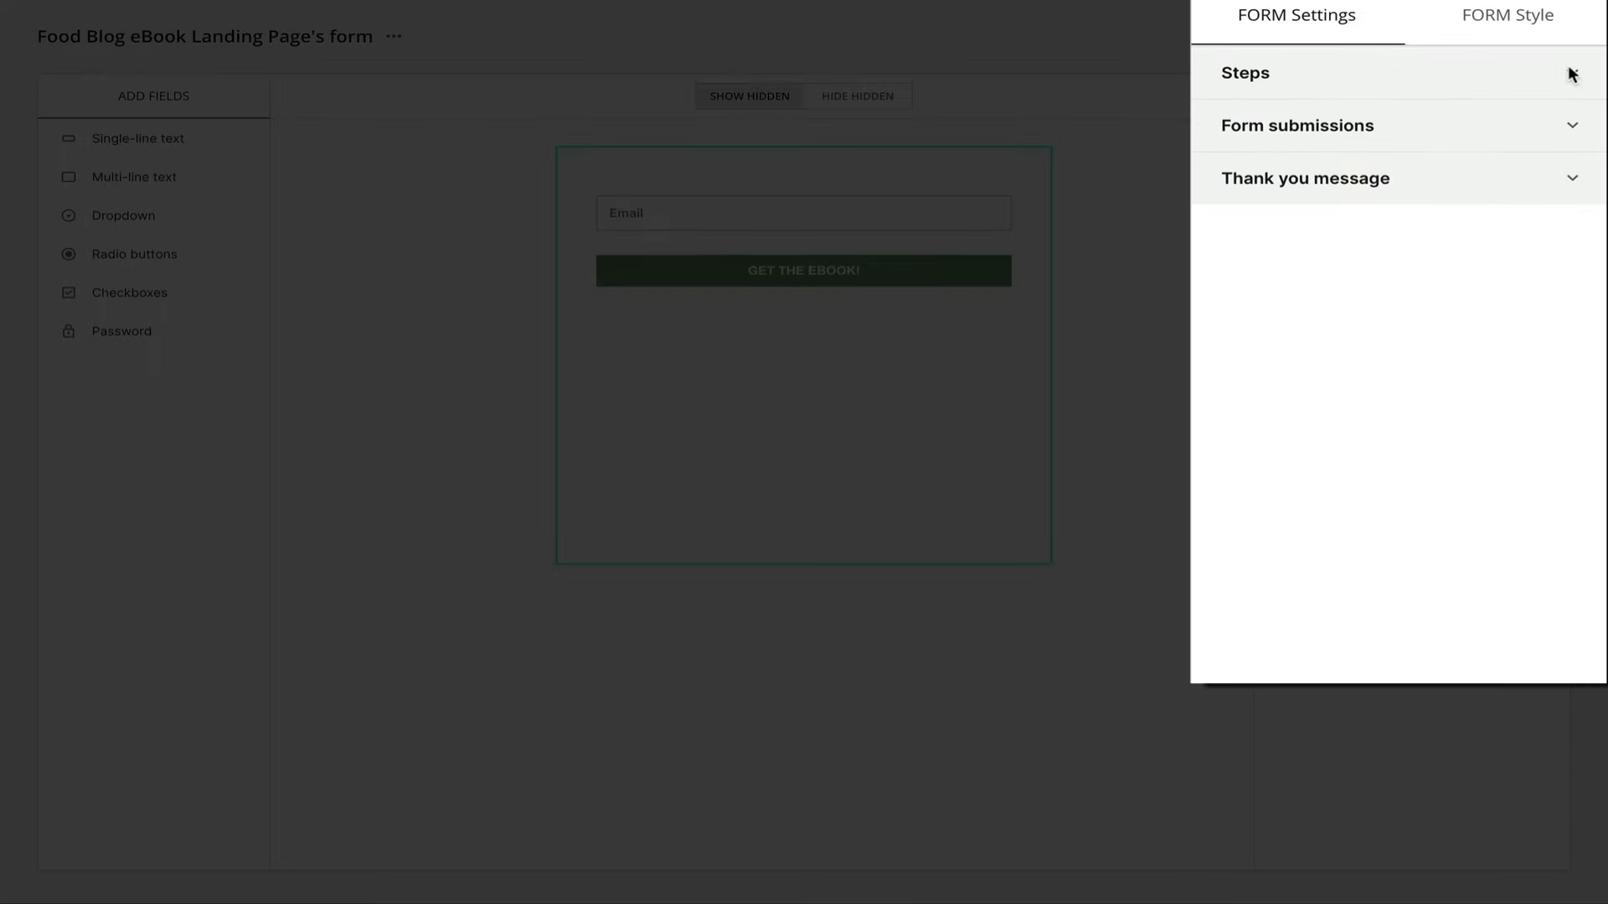
click(1539, 139)
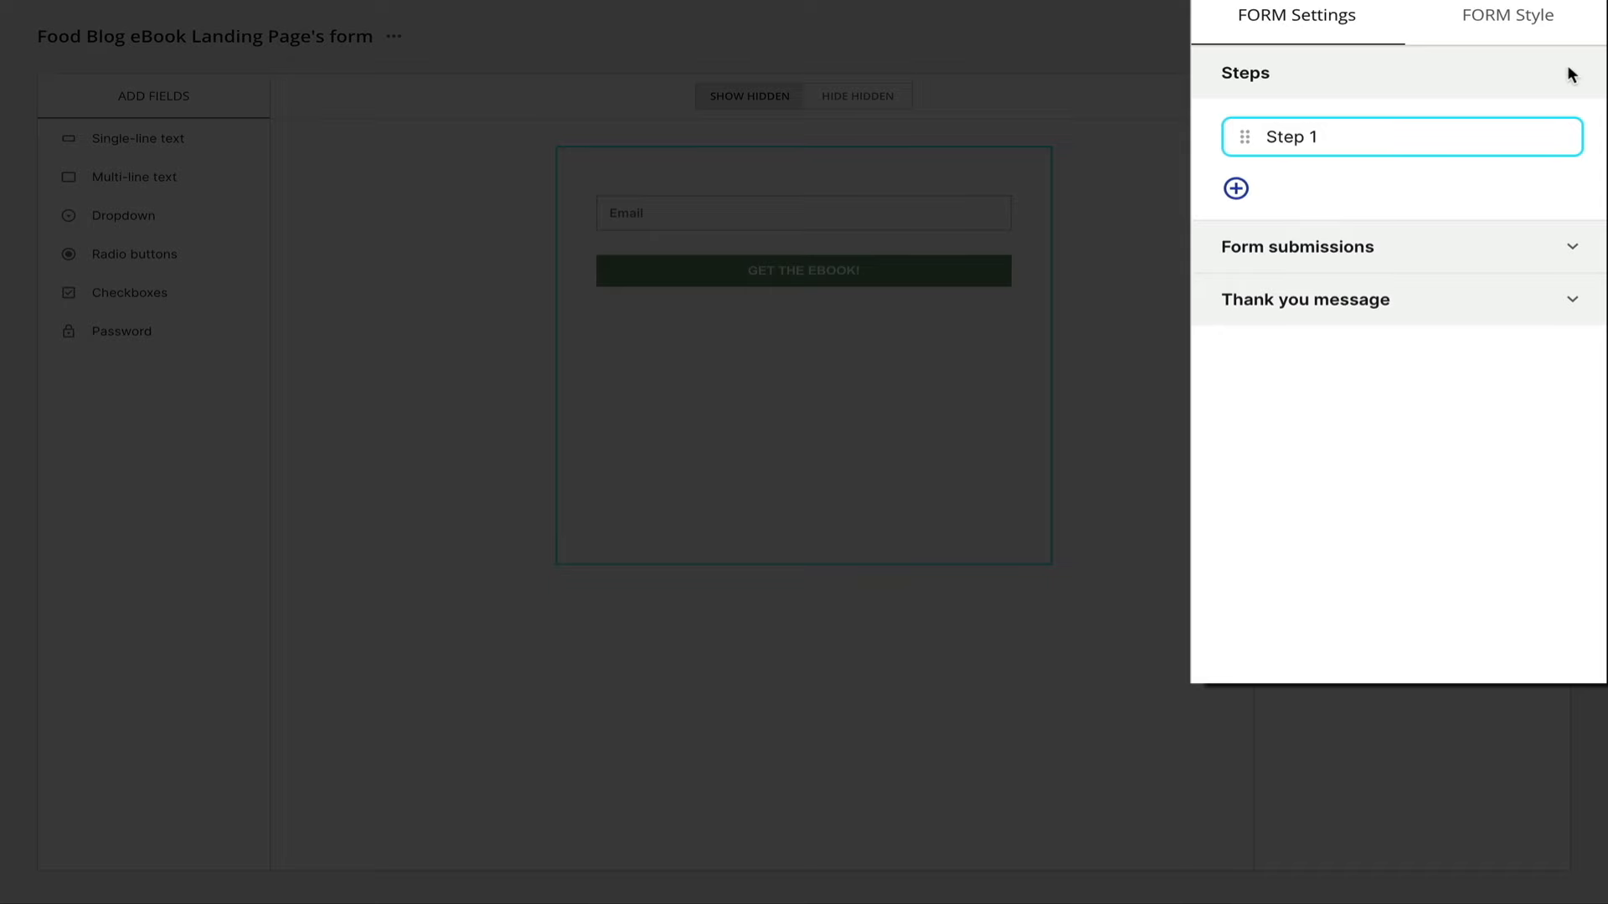
click(1568, 248)
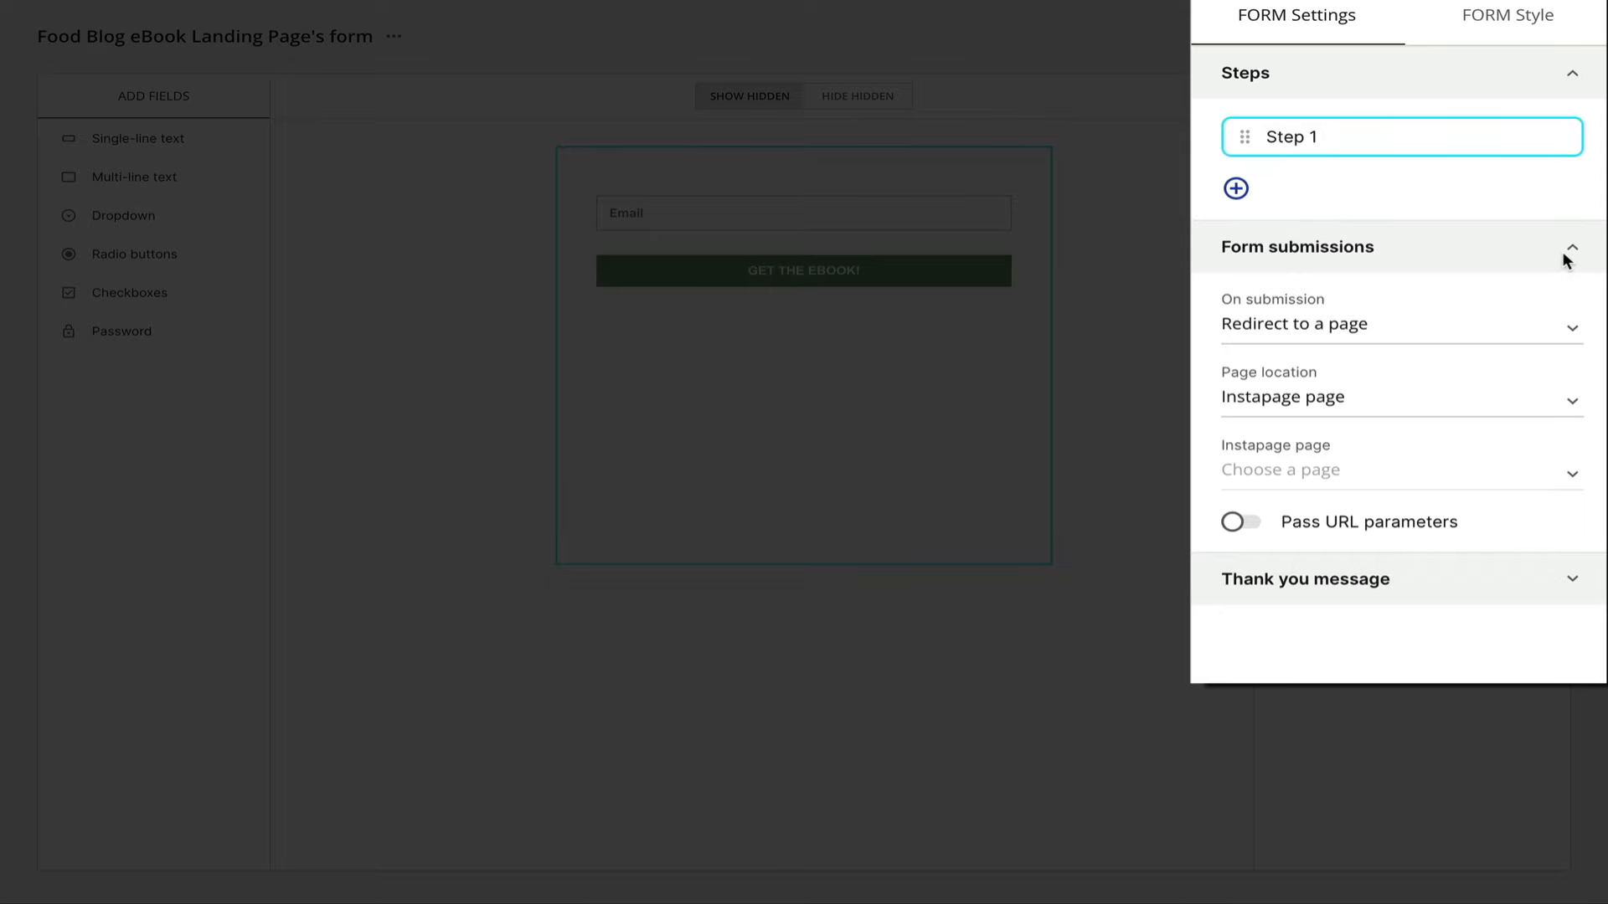
click(1574, 586)
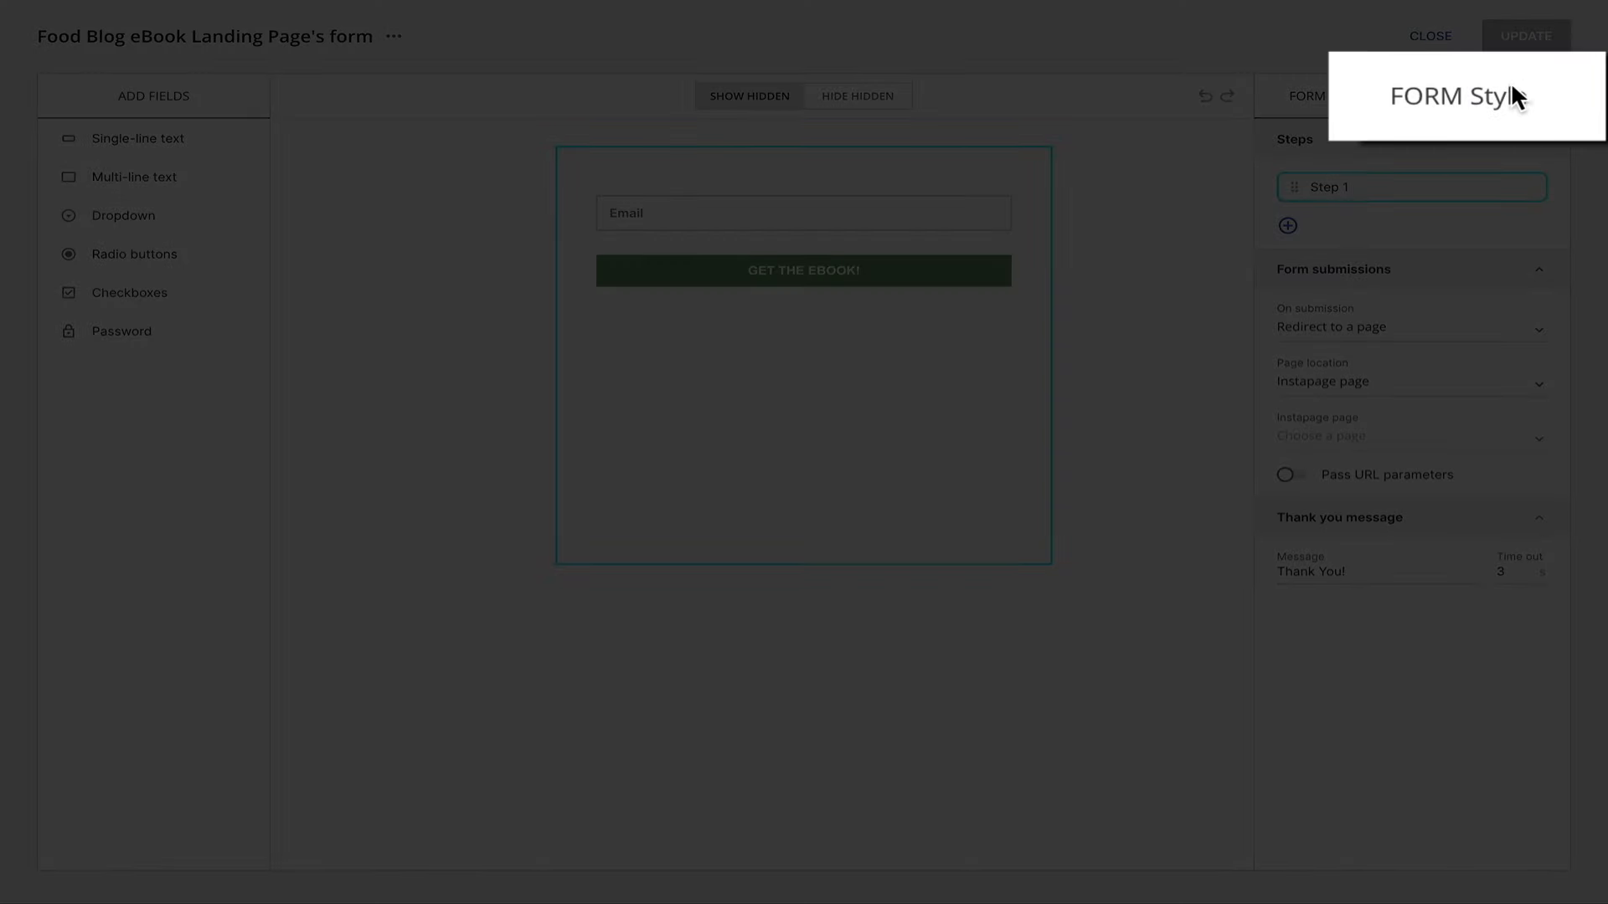
click(1512, 96)
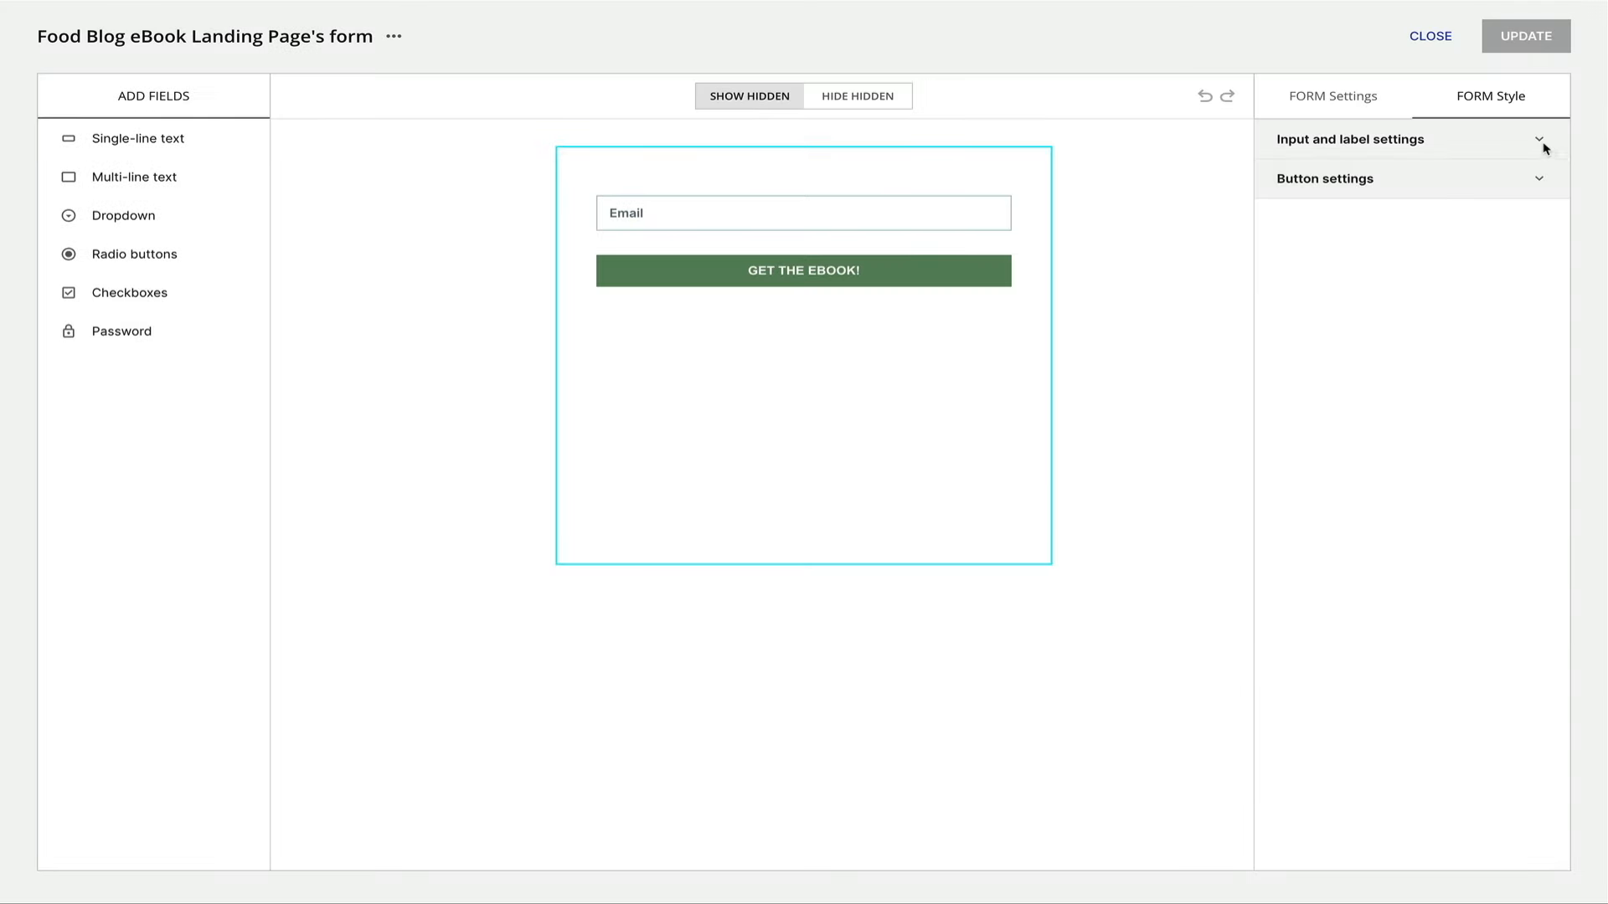
click(1541, 140)
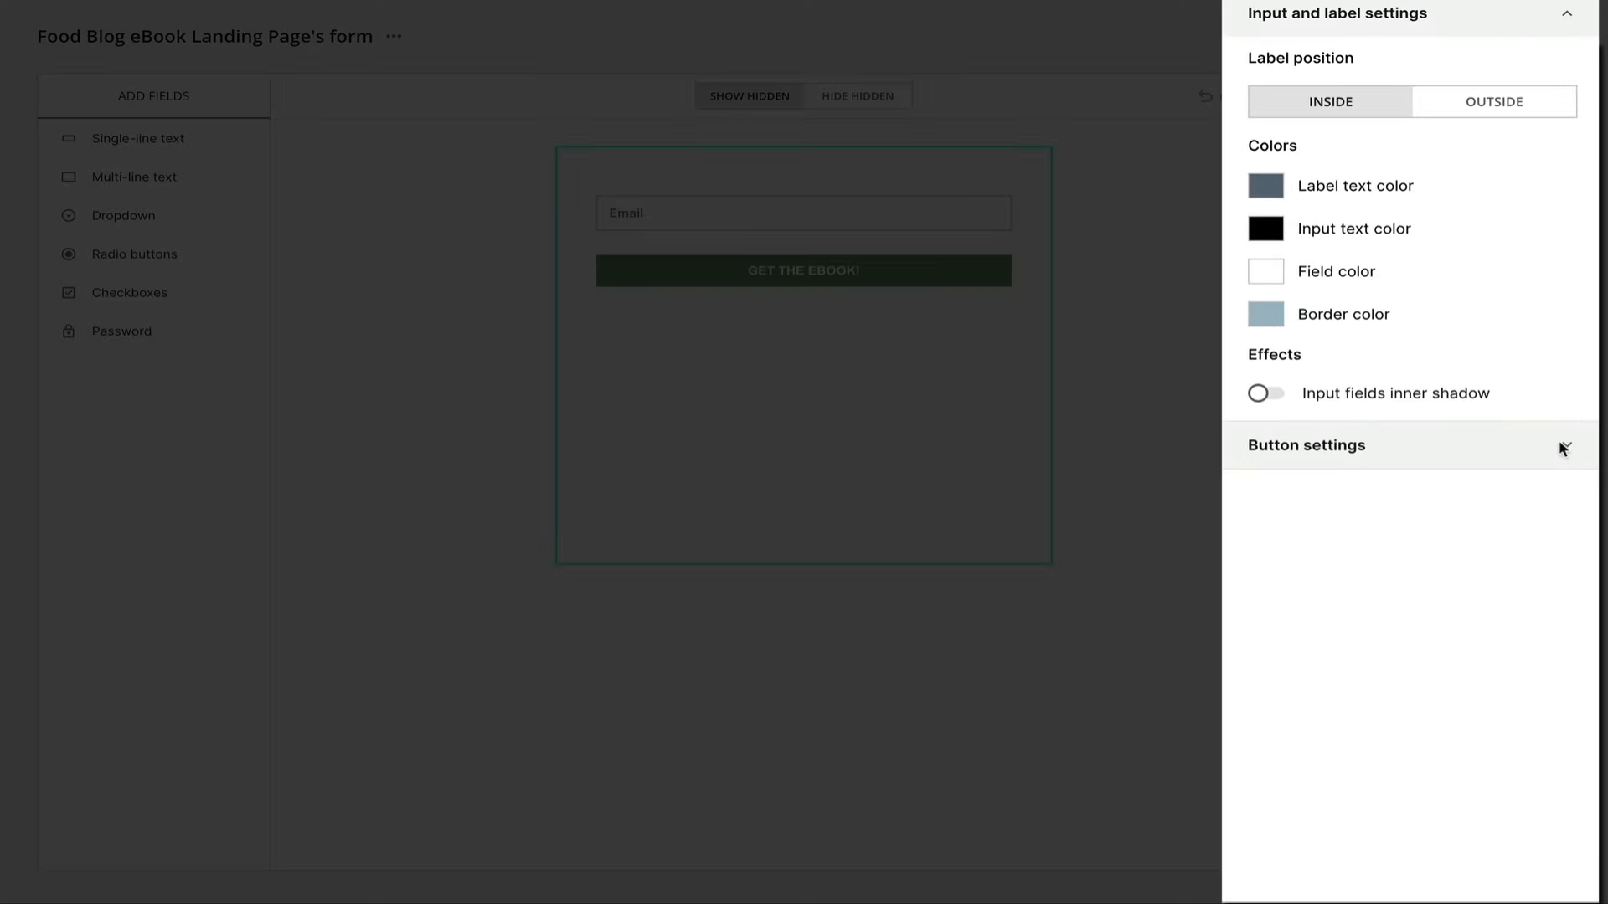
click(1561, 446)
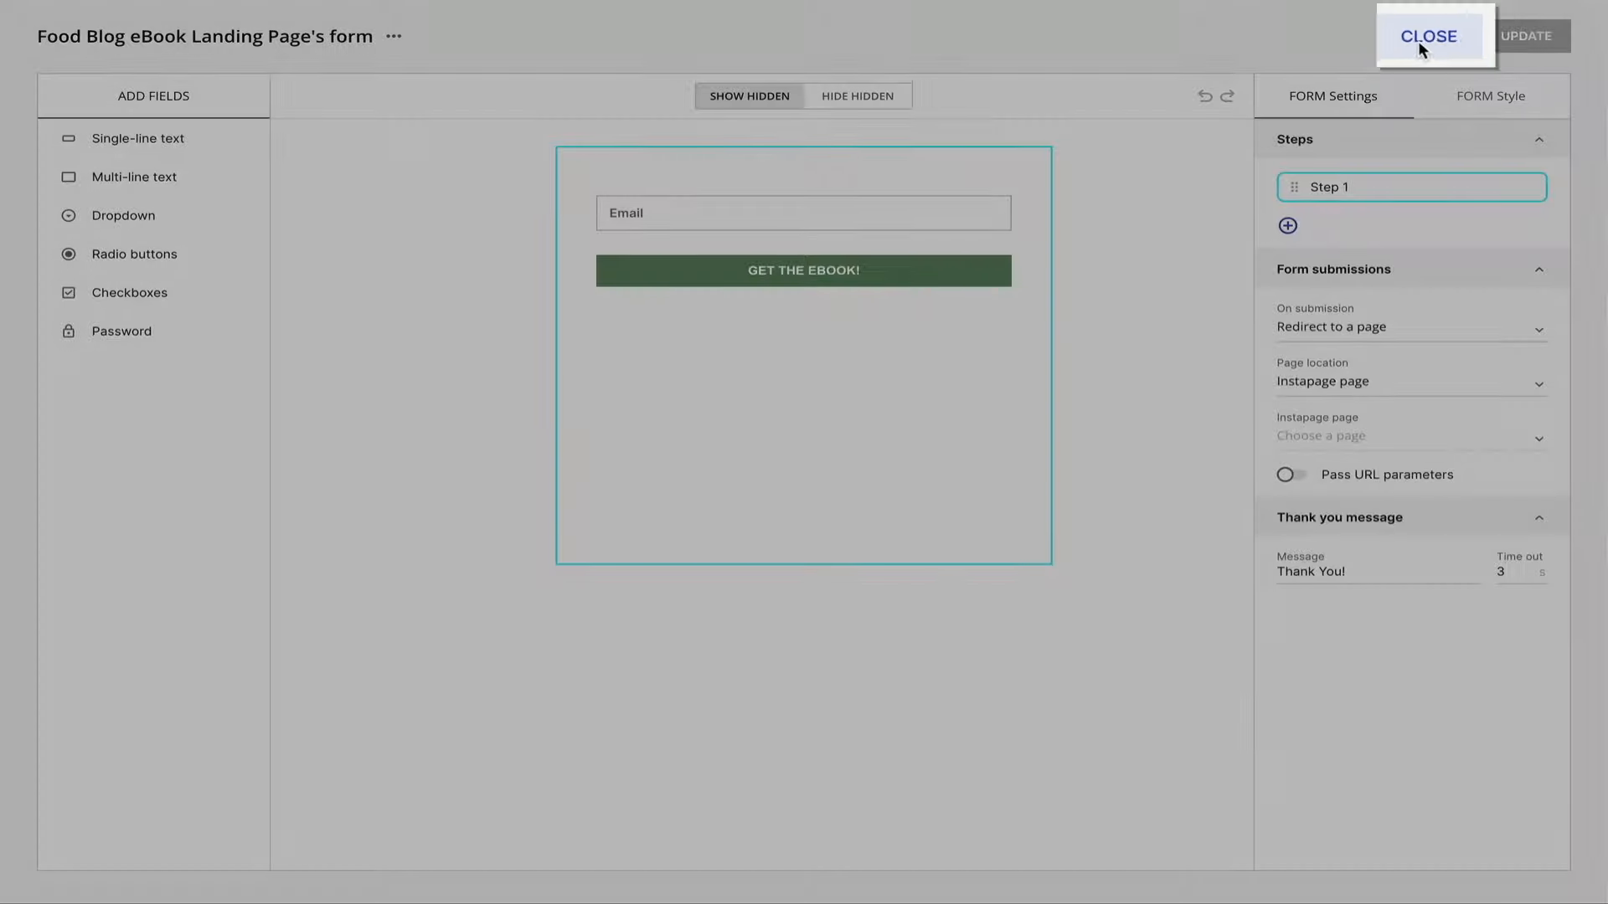
Close the form editor and scroll down to the image features section.
click(1424, 36)
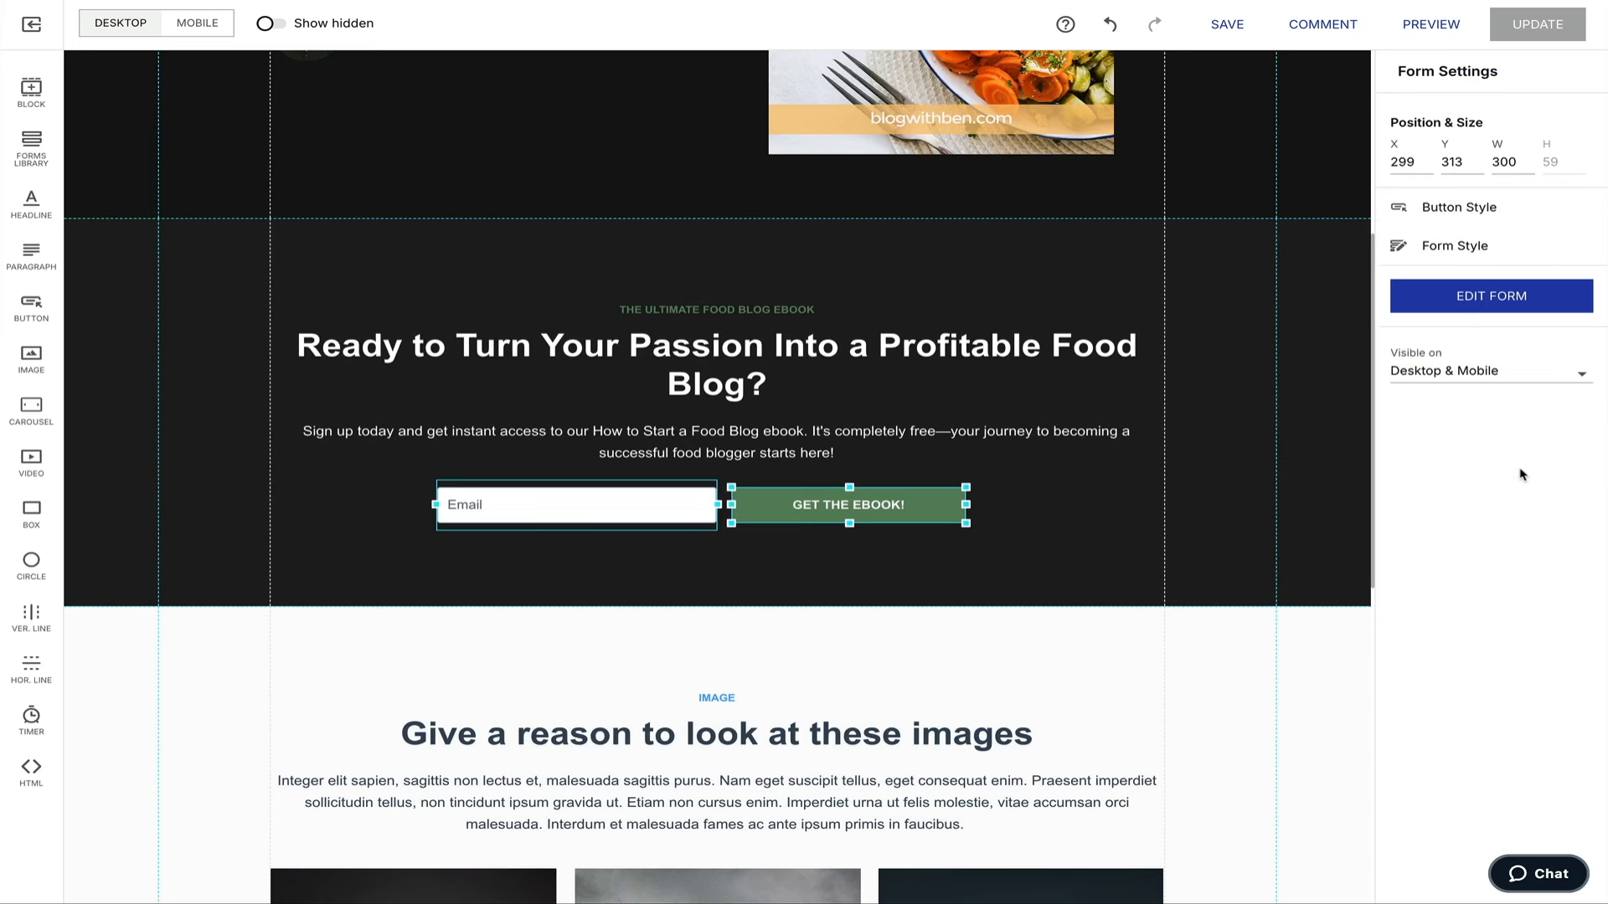
scroll(1244, 393, down, 1)
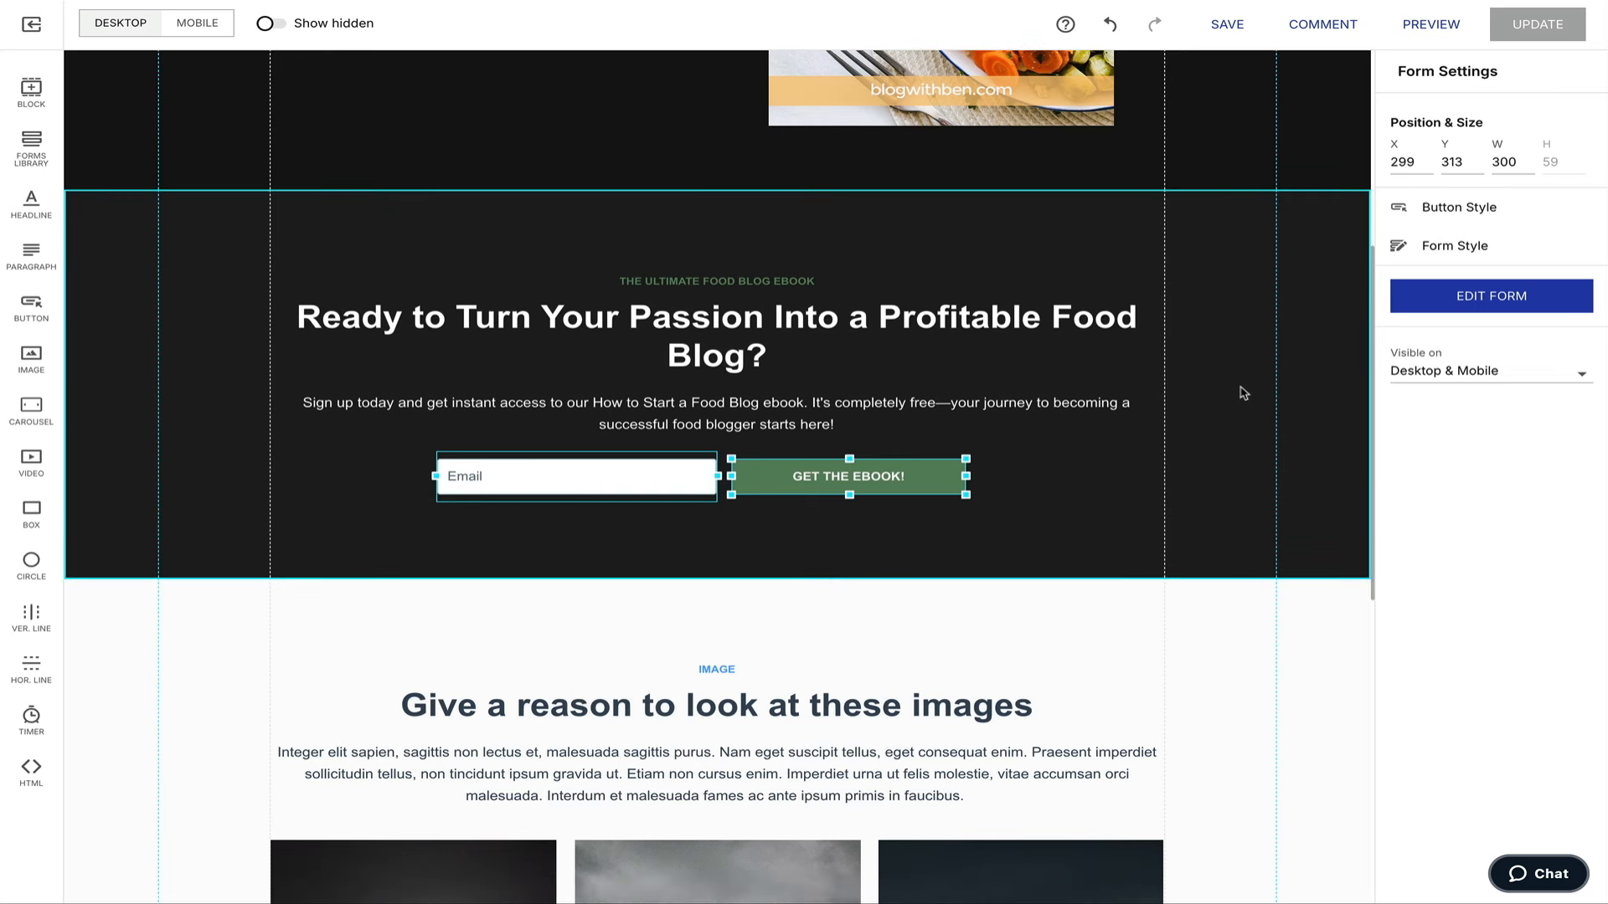
scroll(1244, 393, down, 6)
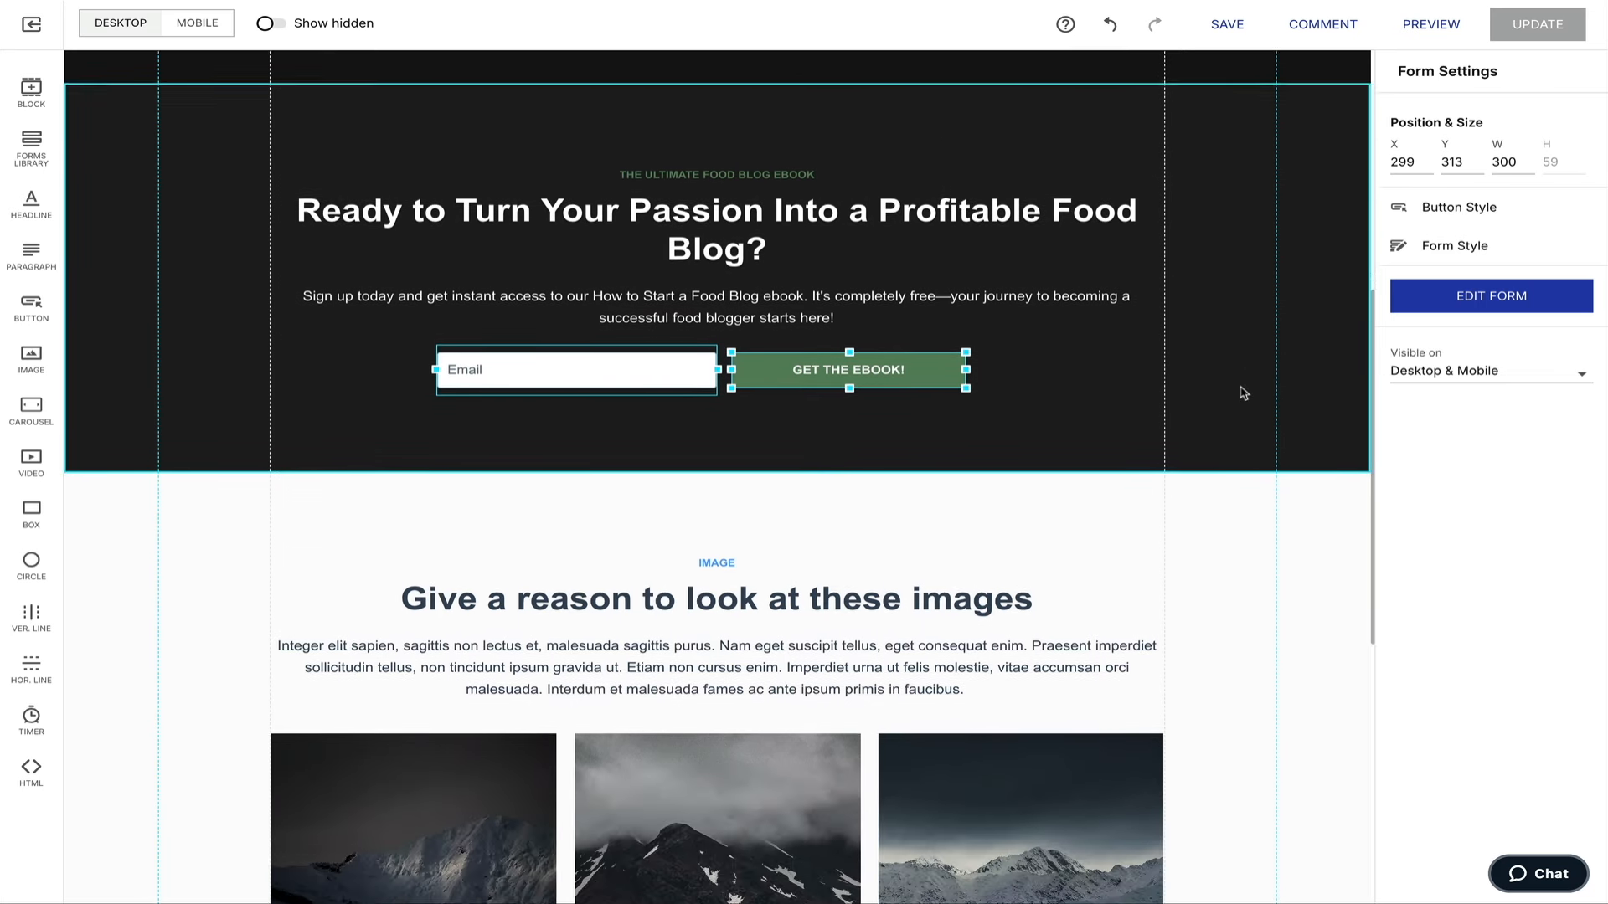
scroll(1244, 393, down, 1)
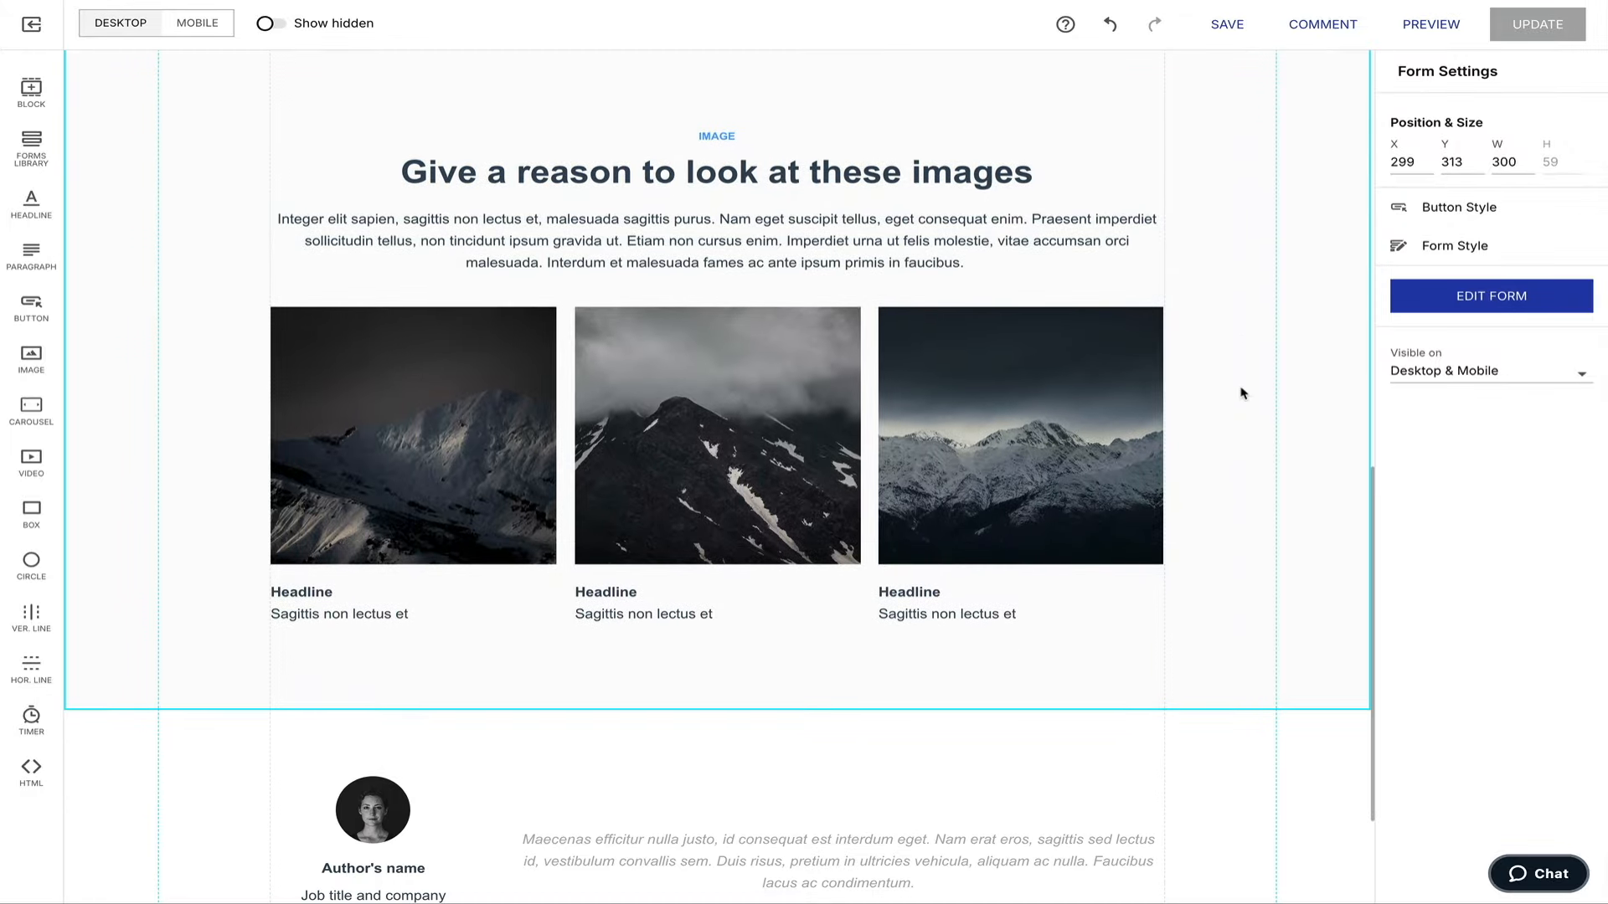
Set a yellow 'START COOKING' eyebrow, the headline 'Why Download This Ebook?' and the ebook description.
double_click(717, 136)
text(START COOKING)
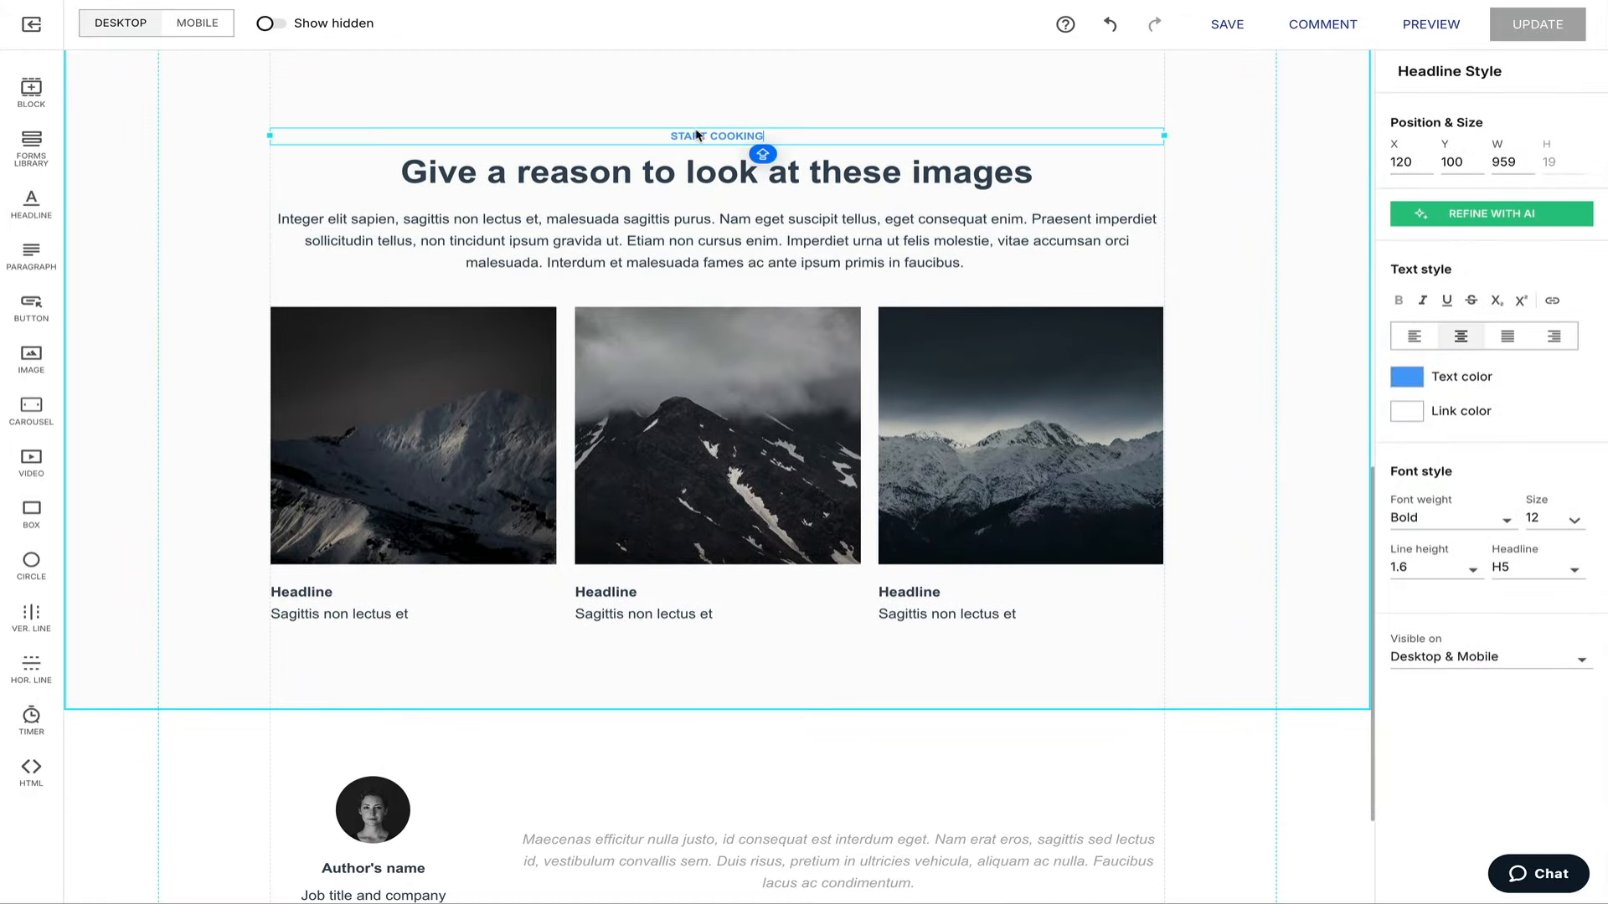
click(1407, 376)
click(1499, 590)
double_click(987, 167)
text(Why Download This Ebook?)
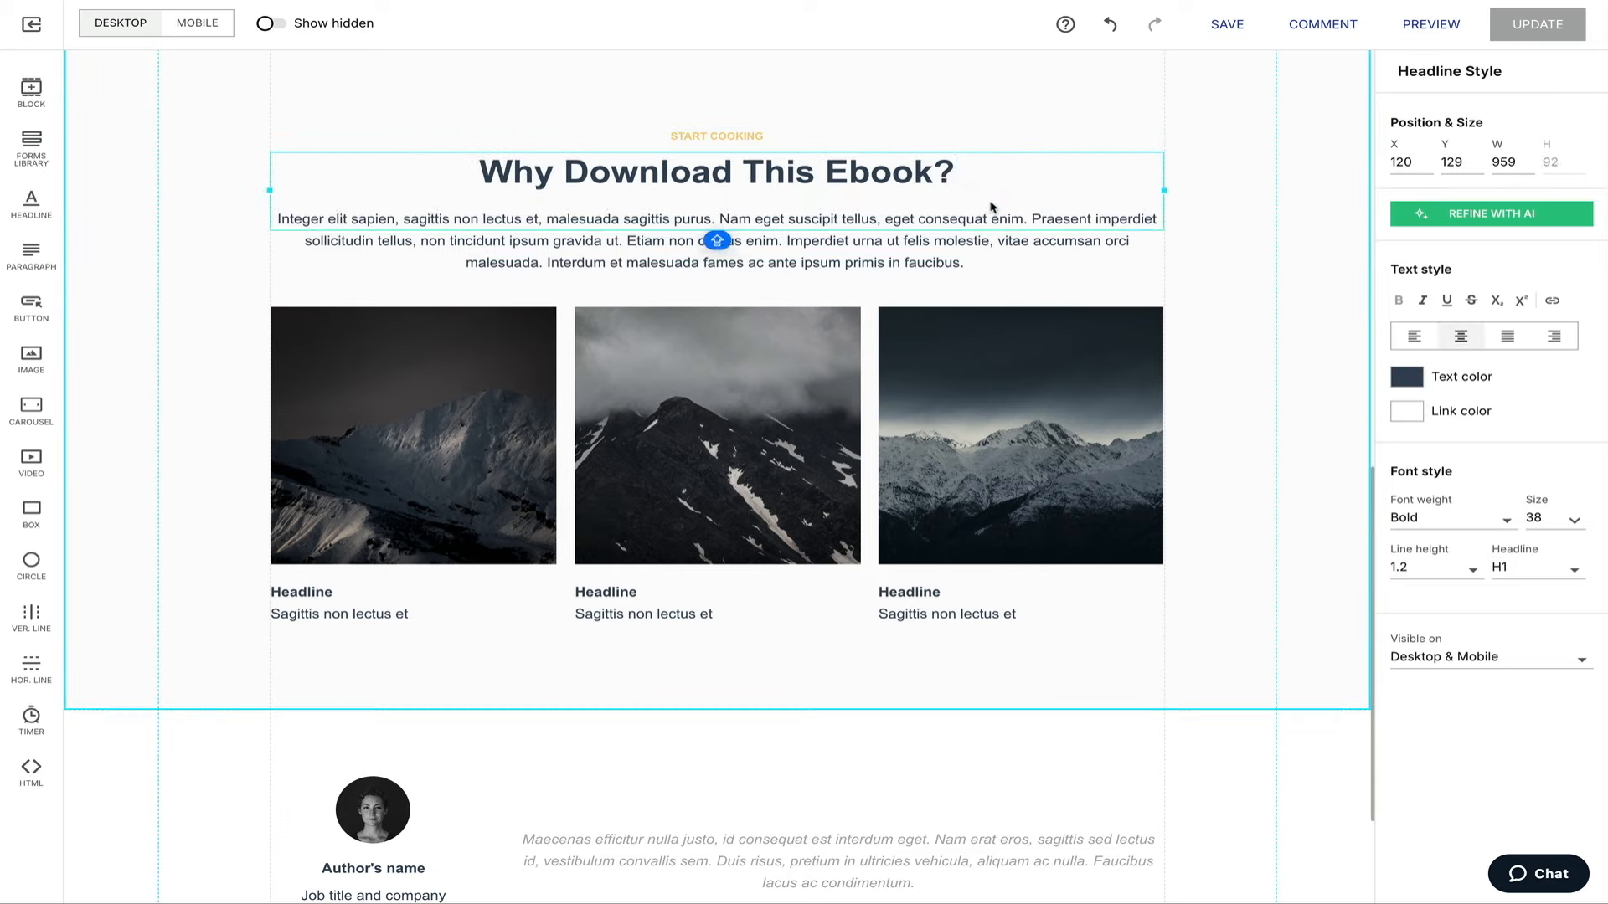
double_click(969, 268)
text(Starting a food blog can feel overwhelming, but with the right guidance, you can avoid common pitfalls and fast-track your success. This ebook is packed with actionable tips, expert advice, and practical steps to help you build a food blog that stands out in a crowded space!)
Upload the feature images and place the monitor and papers images in the gallery boxes.
click(1155, 352)
click(1471, 251)
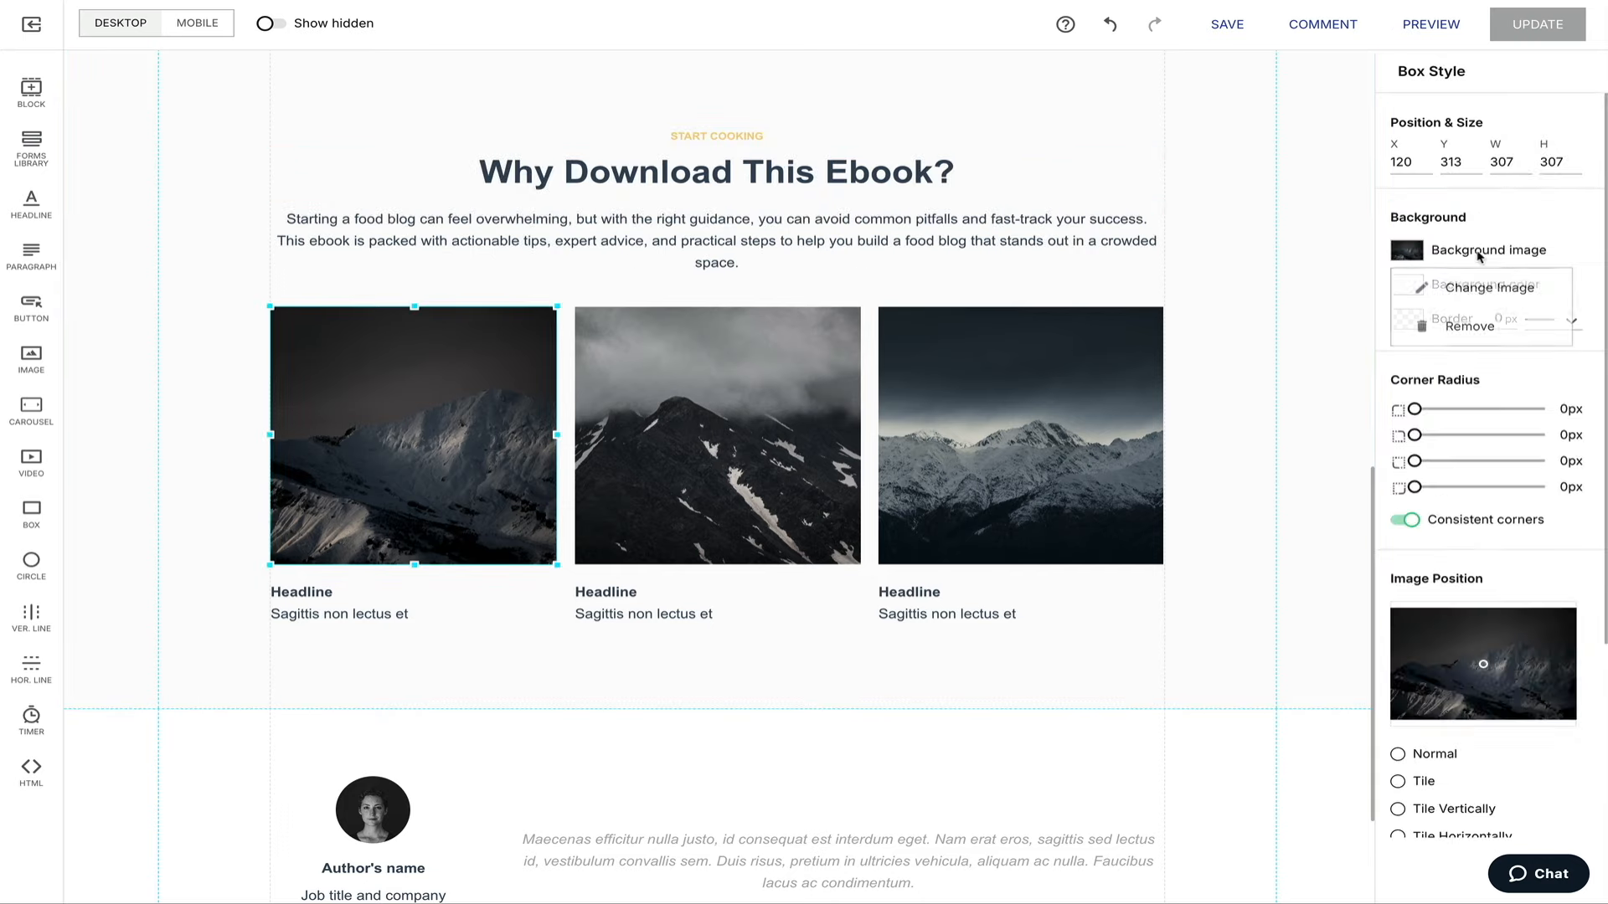
click(1490, 284)
click(1533, 129)
click(1496, 129)
key(Return)
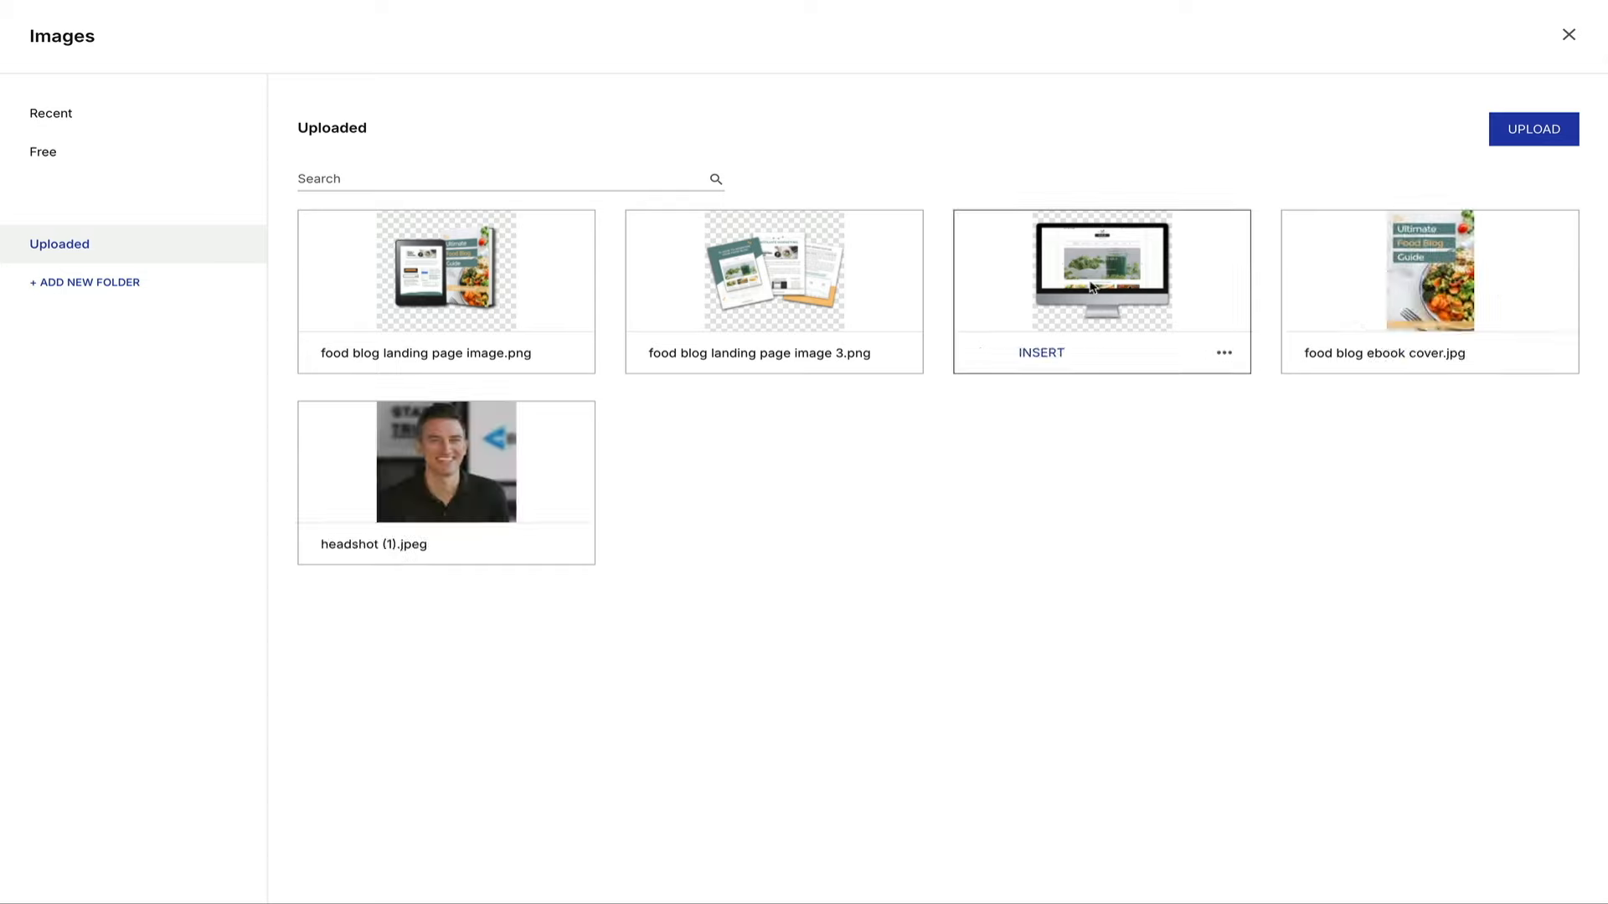
click(1091, 287)
click(1022, 467)
click(1453, 244)
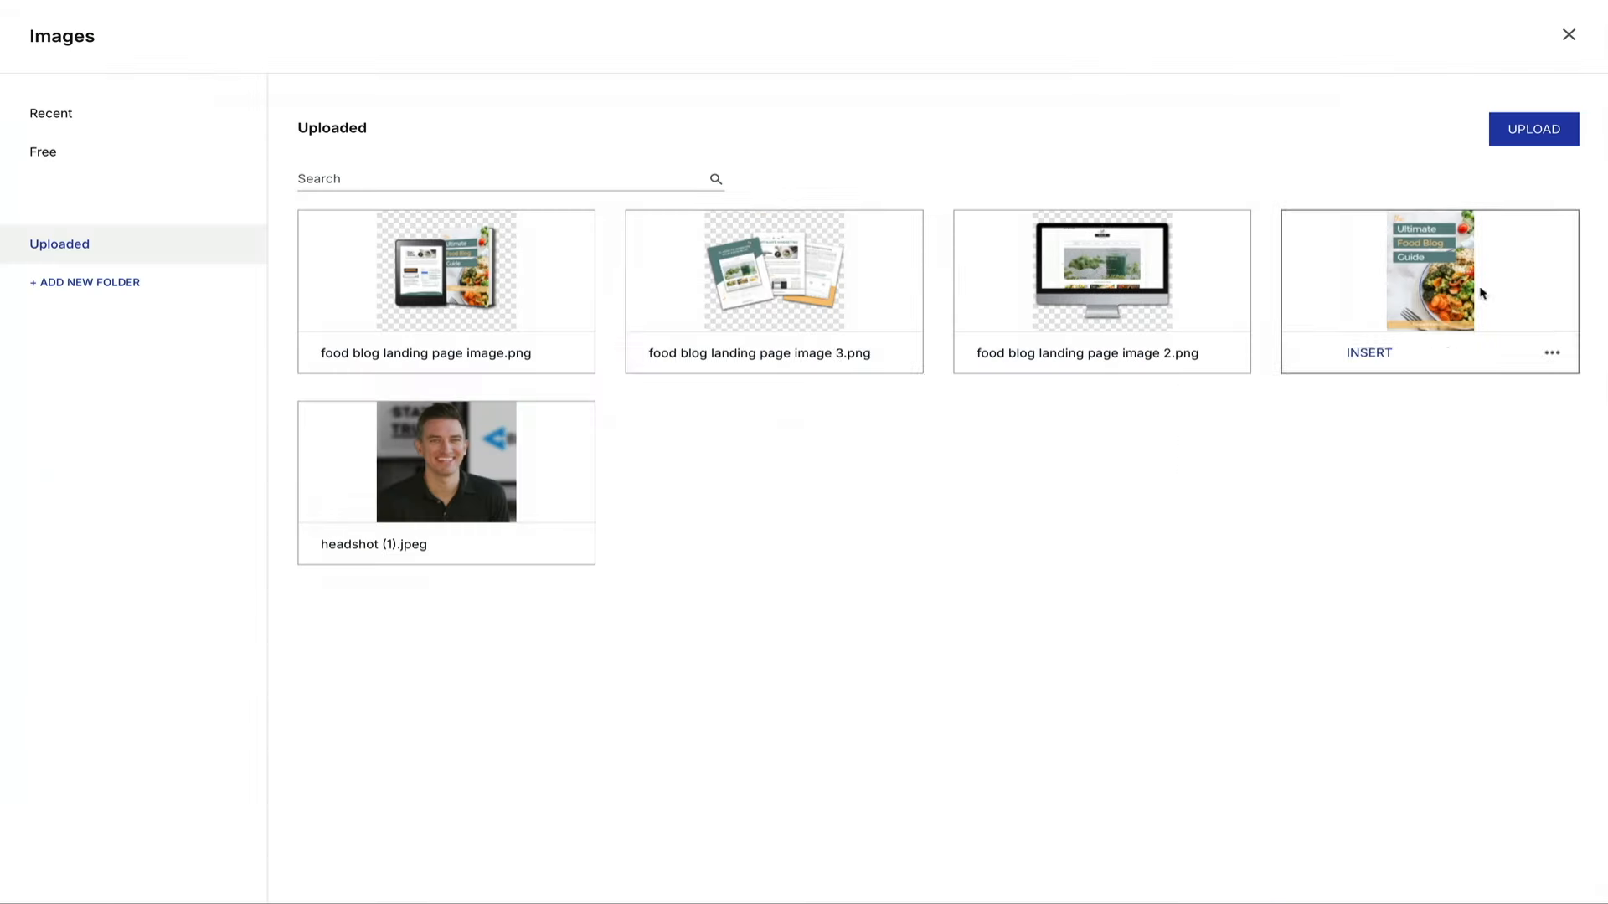
click(1482, 287)
click(1332, 668)
Title the three columns '50+ Pages', '4 Hours of Video' and 'Bonus Content'.
double_click(301, 603)
text(50+)
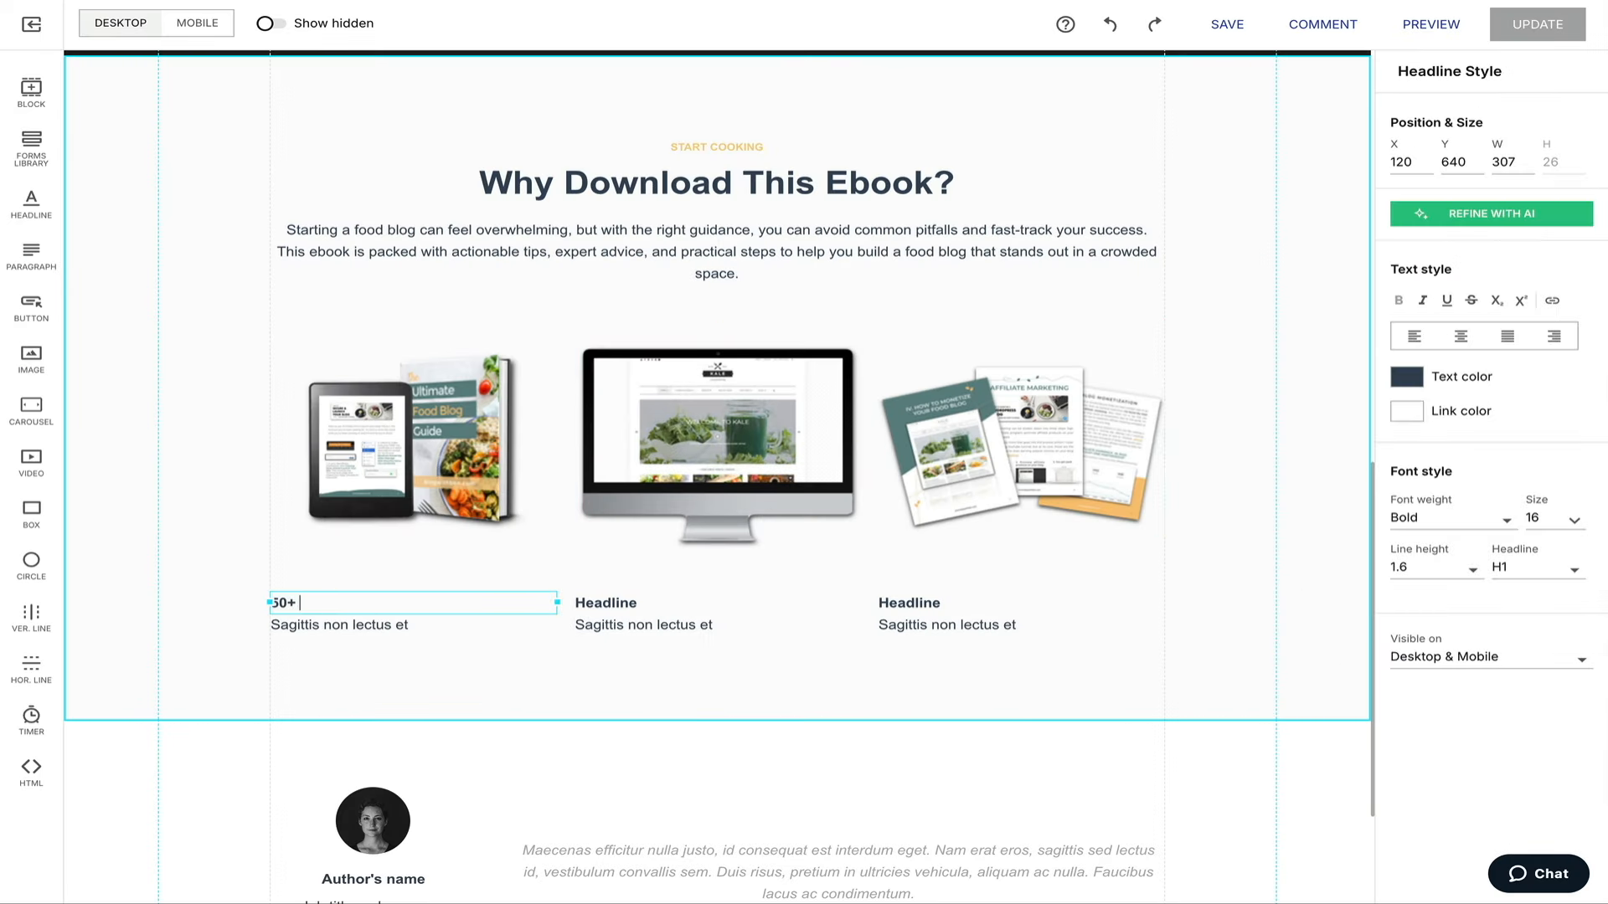
text( Pages)
double_click(605, 603)
text(1 Hours of Video Con)
key(BackSpace)
key(BackSpace)
key(BackSpace)
key(BackSpace)
double_click(908, 602)
text(Bonu)
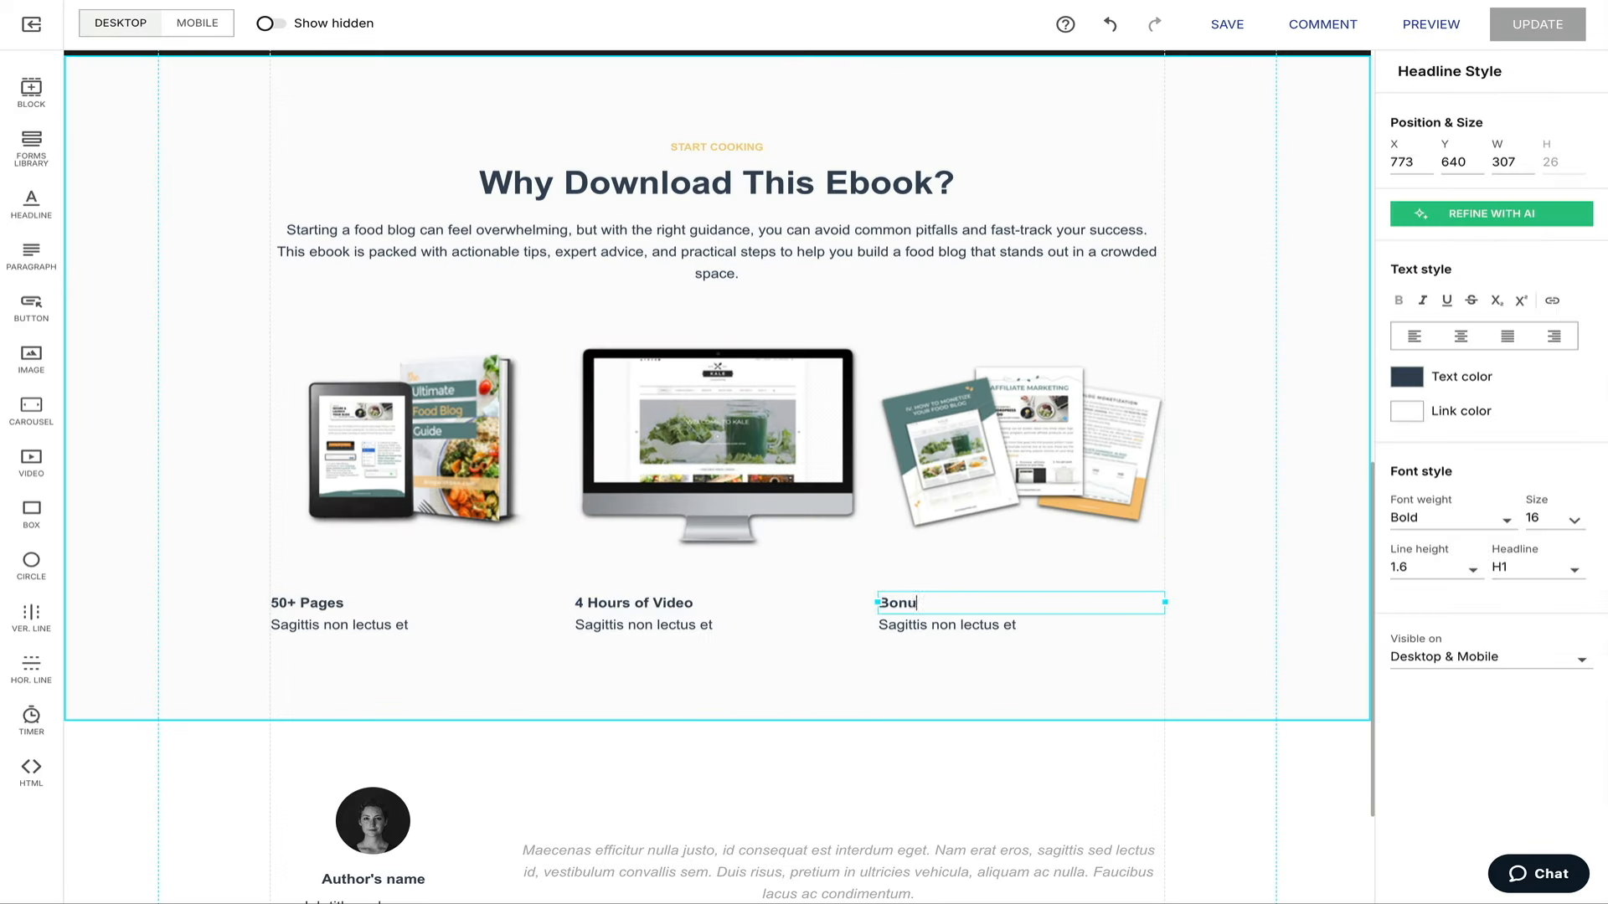
text(s Content)
Center-align the three column headlines and select the third column's placeholder description.
click(413, 603)
click(1460, 336)
click(931, 603)
click(1460, 336)
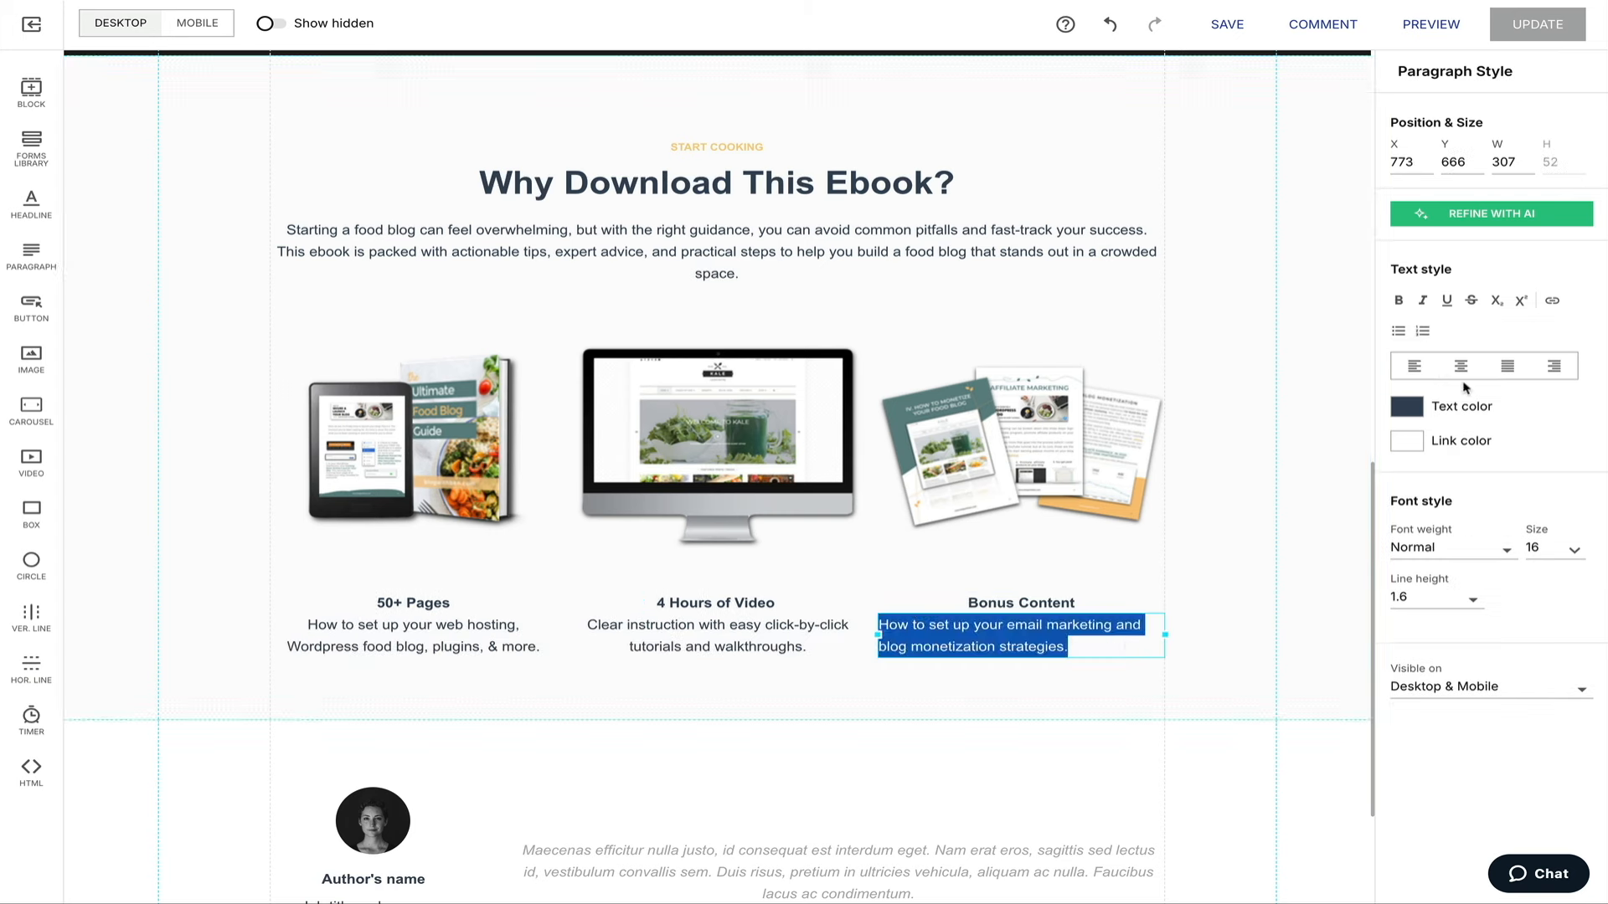
key(Left)
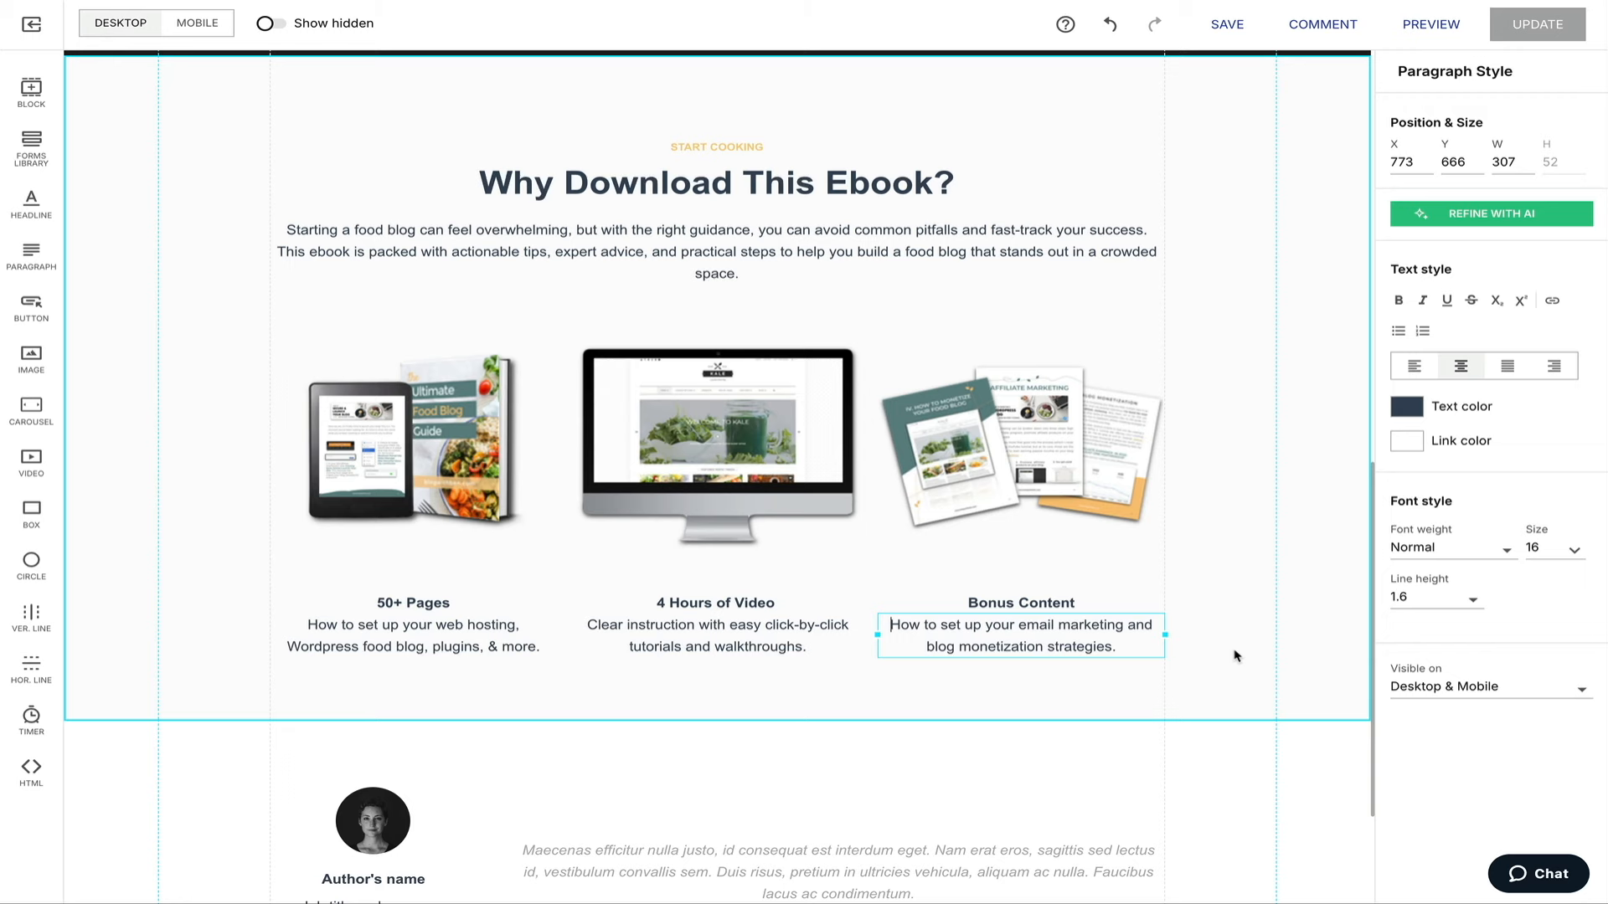
Finish the Bonus Content email marketing description and scroll down to the author block.
click(1234, 655)
scroll(883, 784, down, 3)
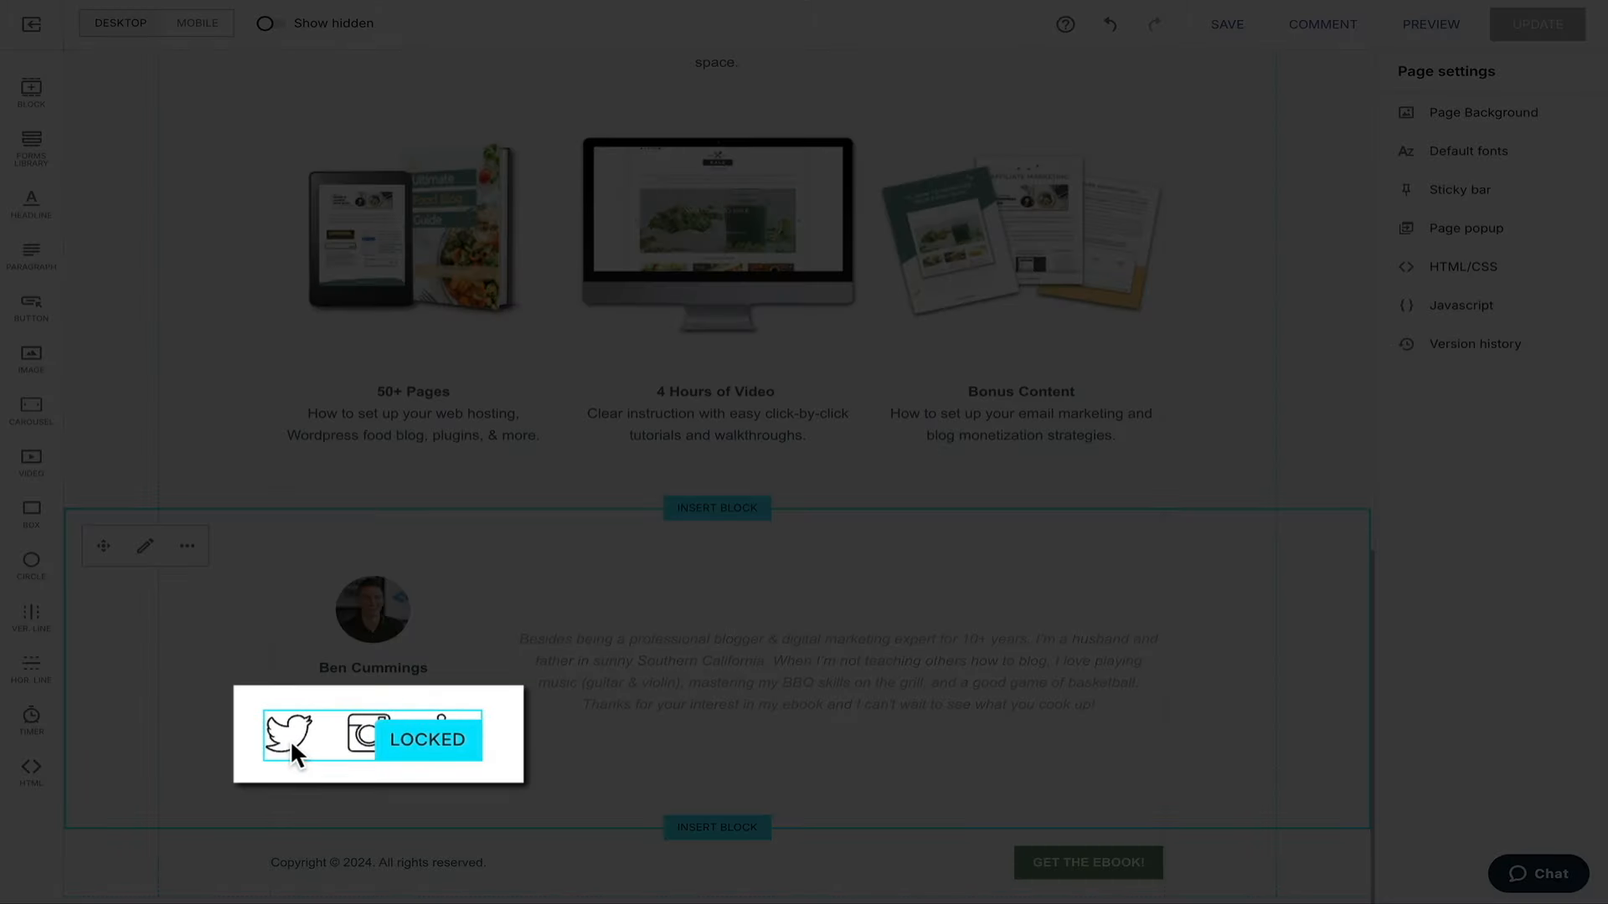
click(290, 740)
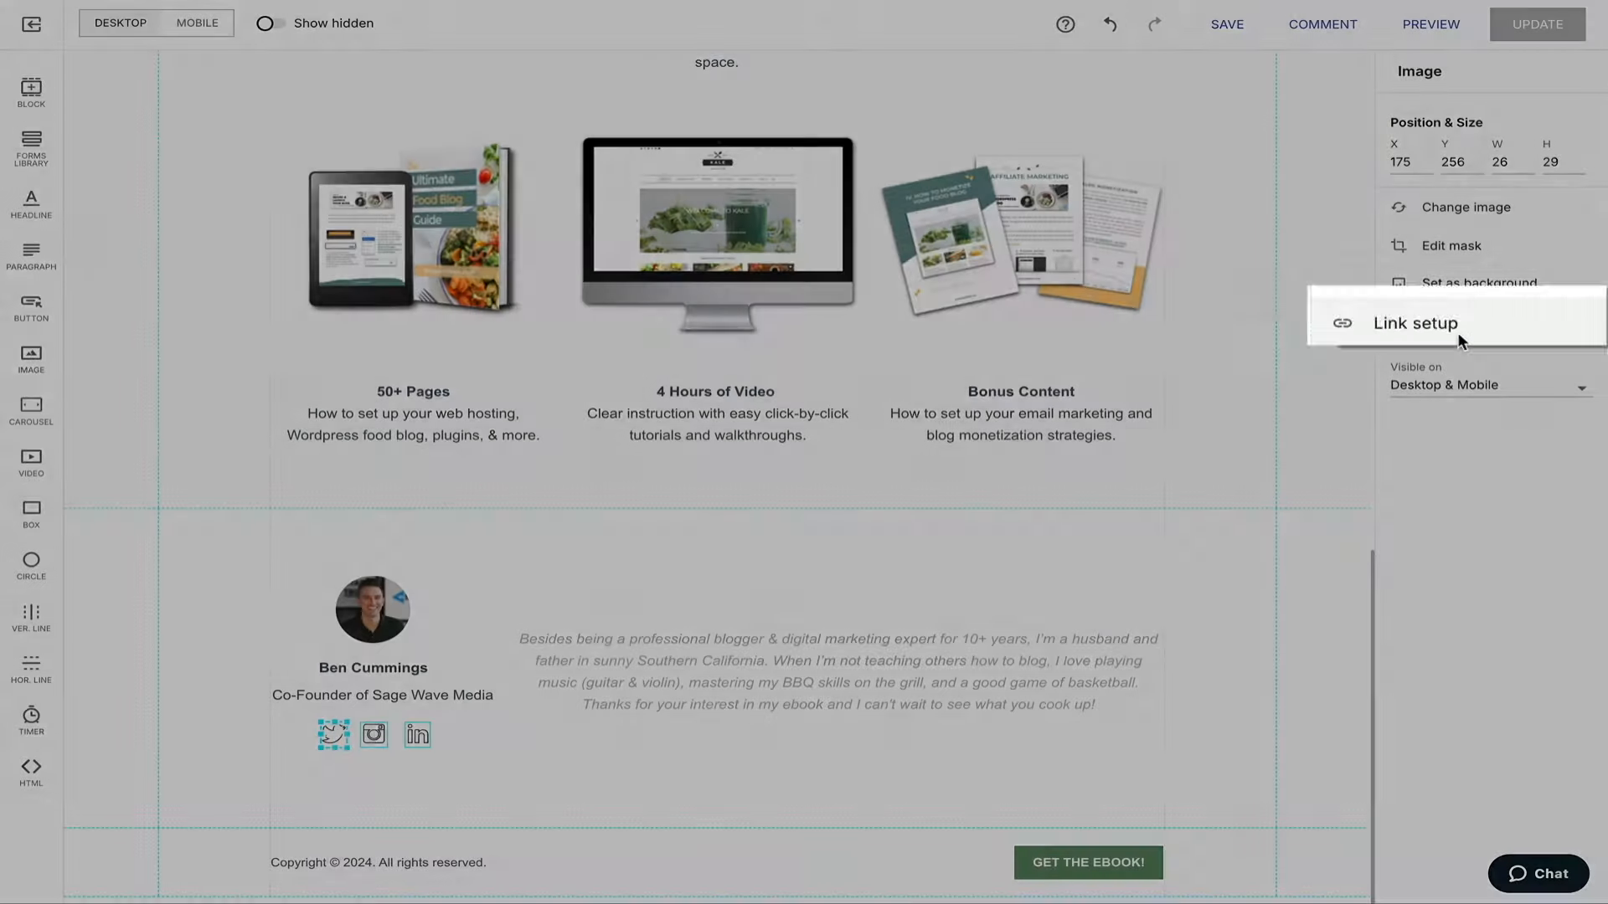
click(1461, 331)
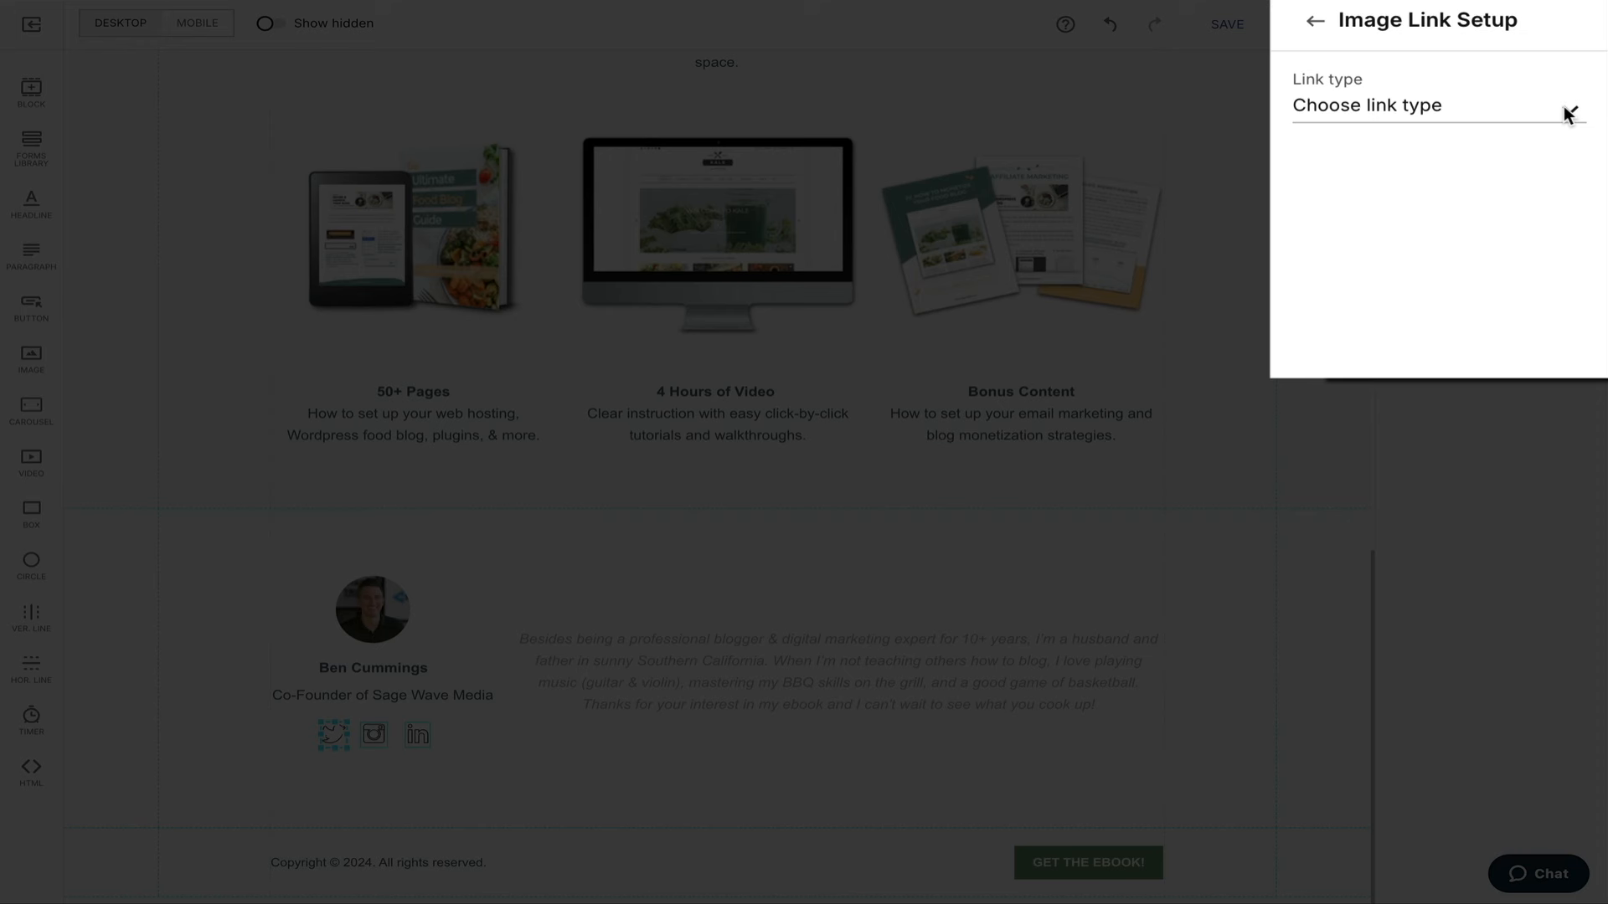
click(1564, 107)
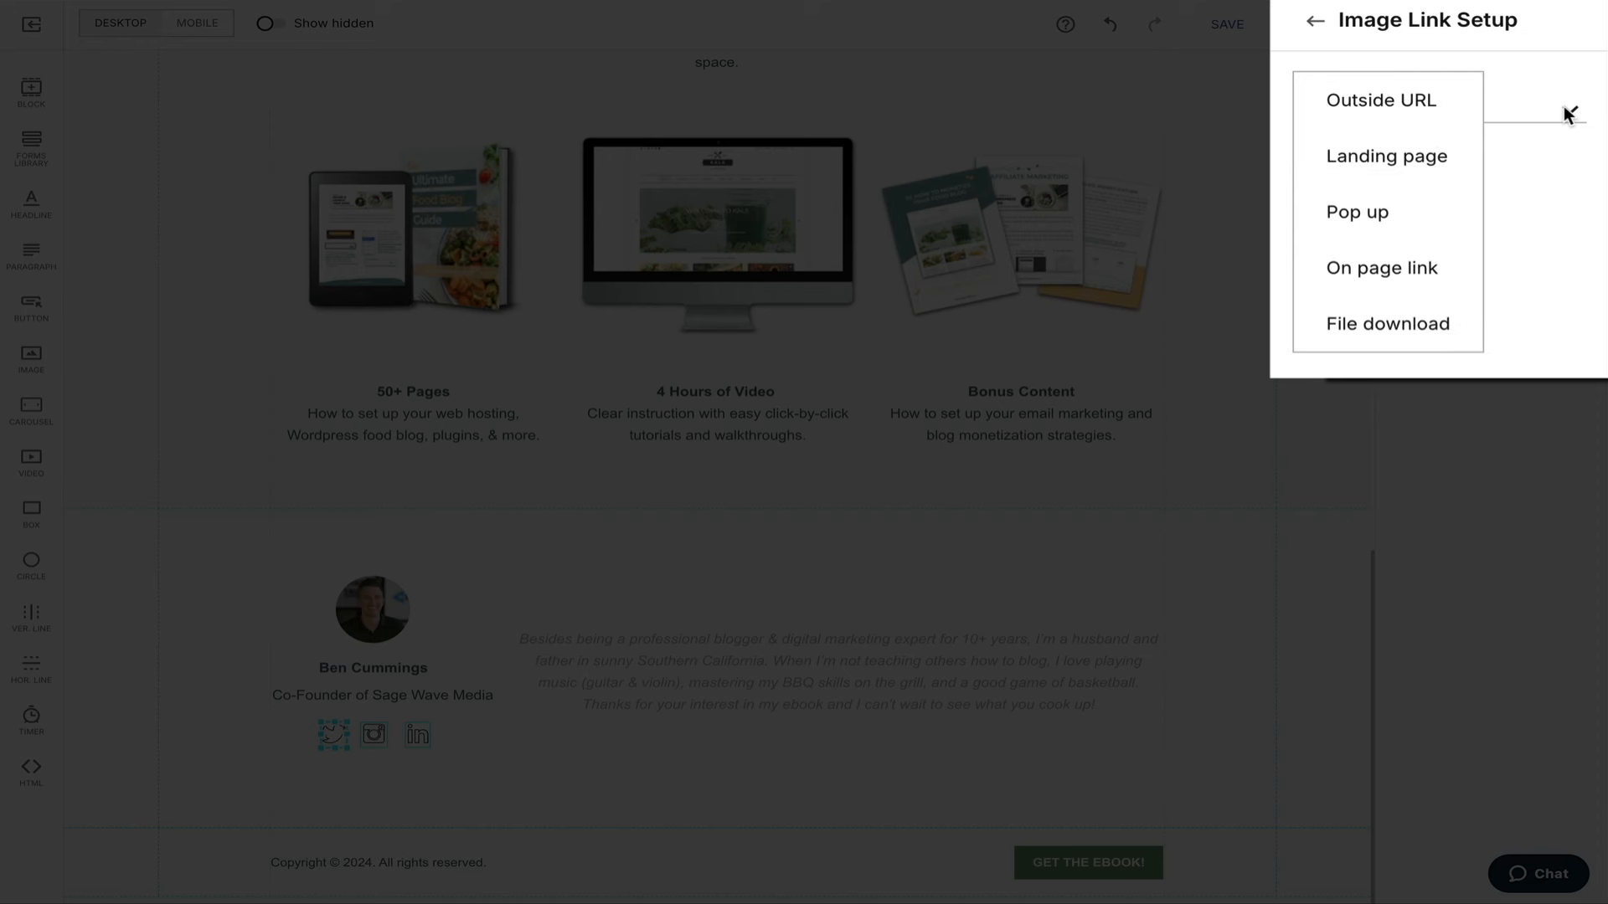
click(1445, 101)
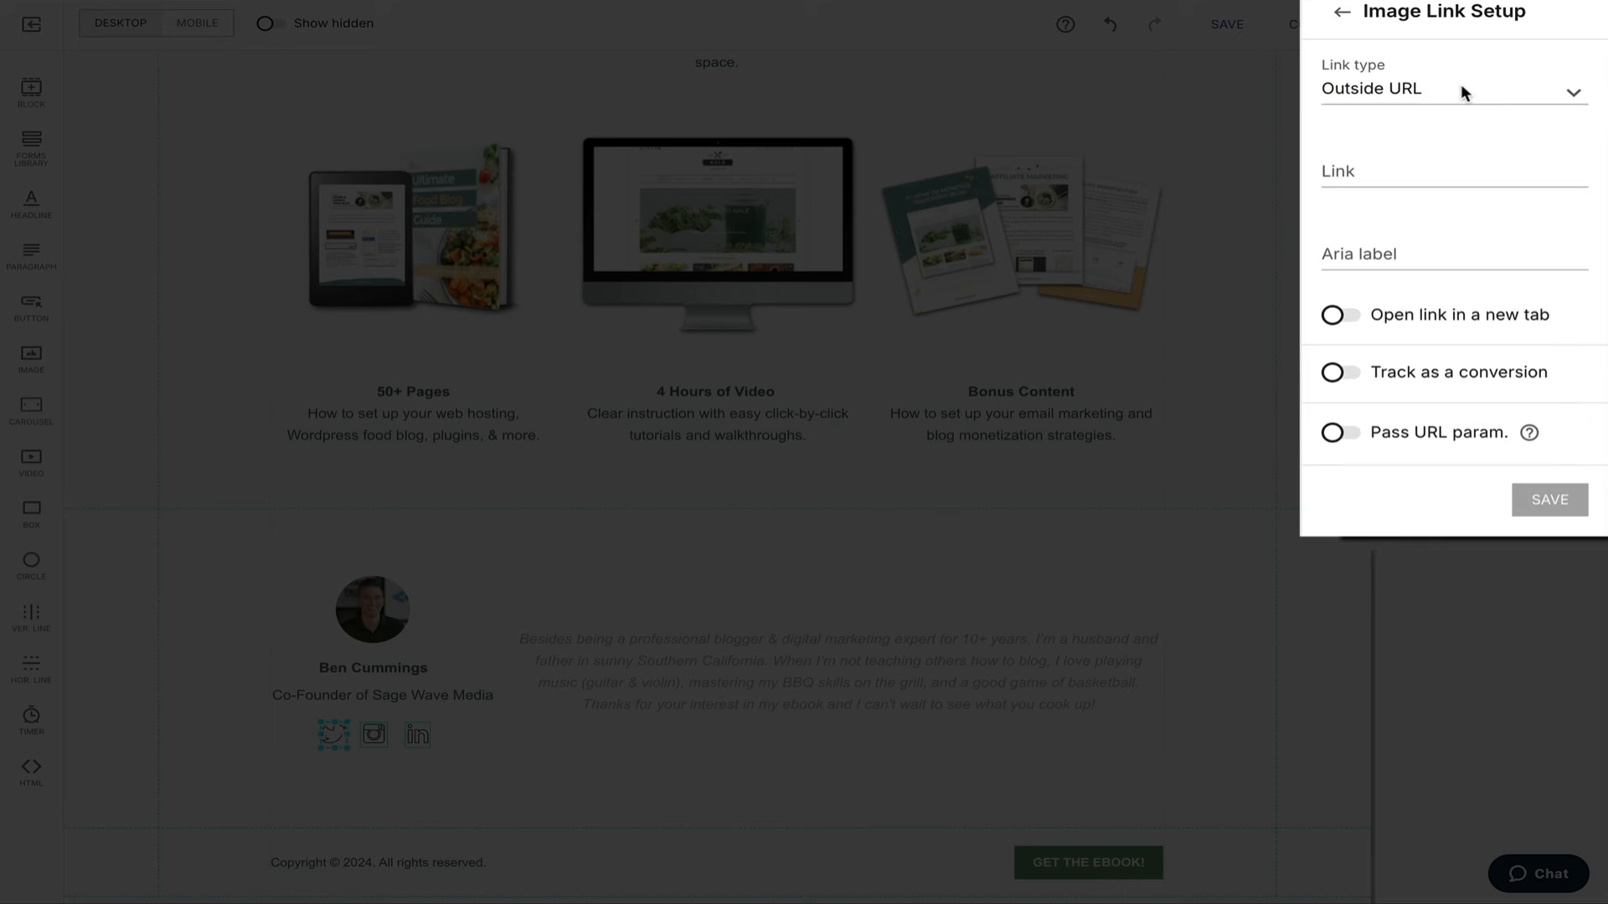
click(1373, 167)
text(https:)
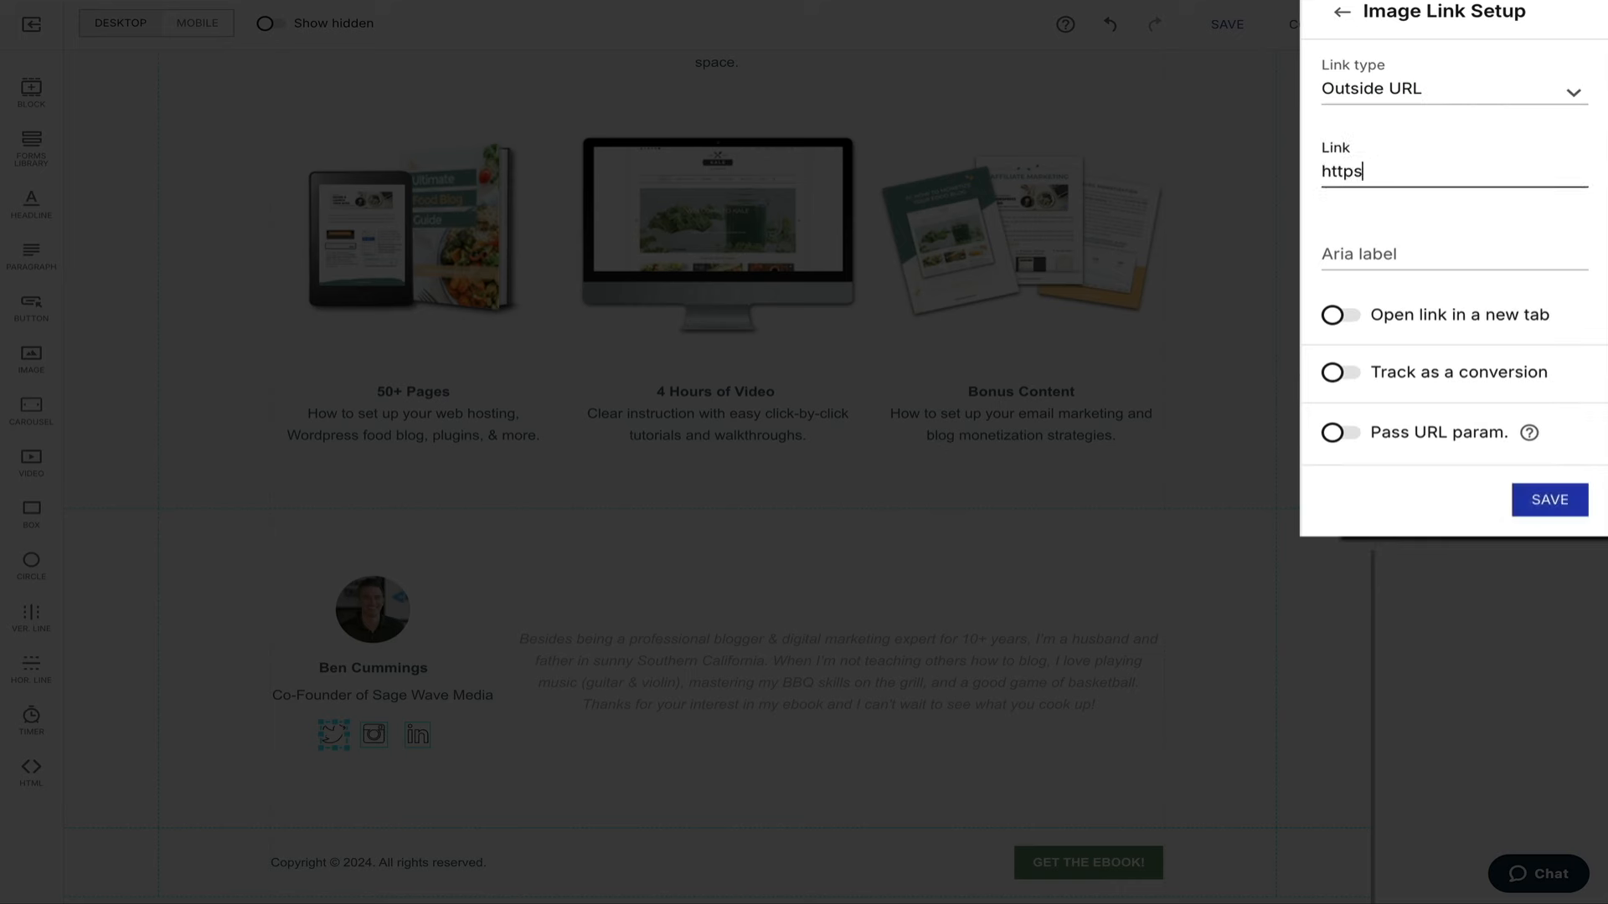
text(//www.twitter.com/blogwithben)
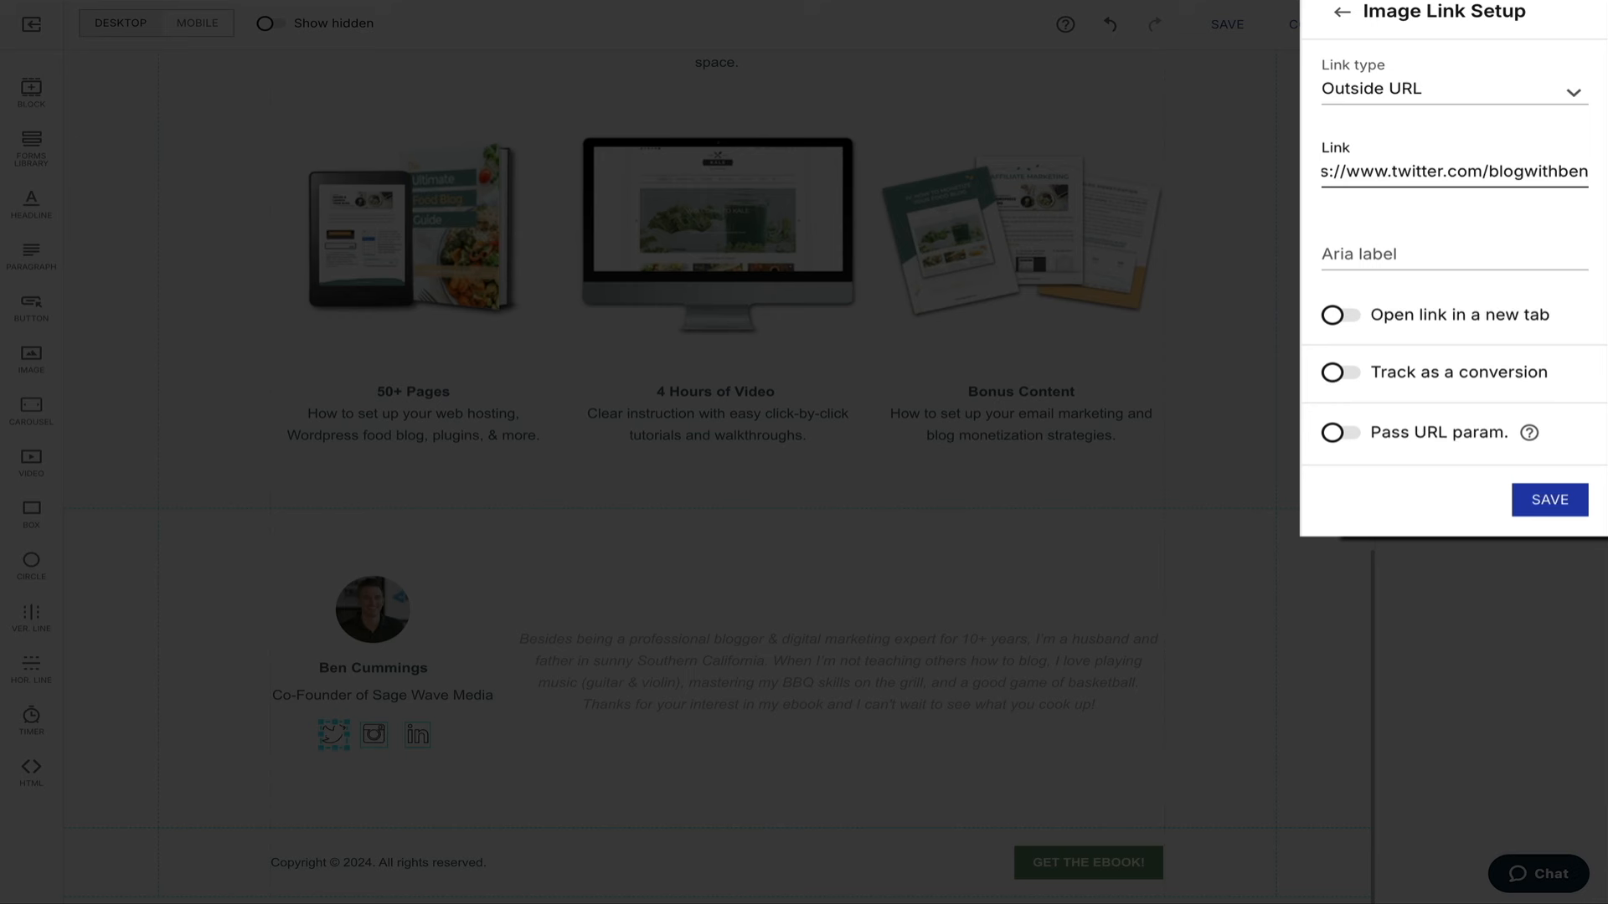
click(1336, 311)
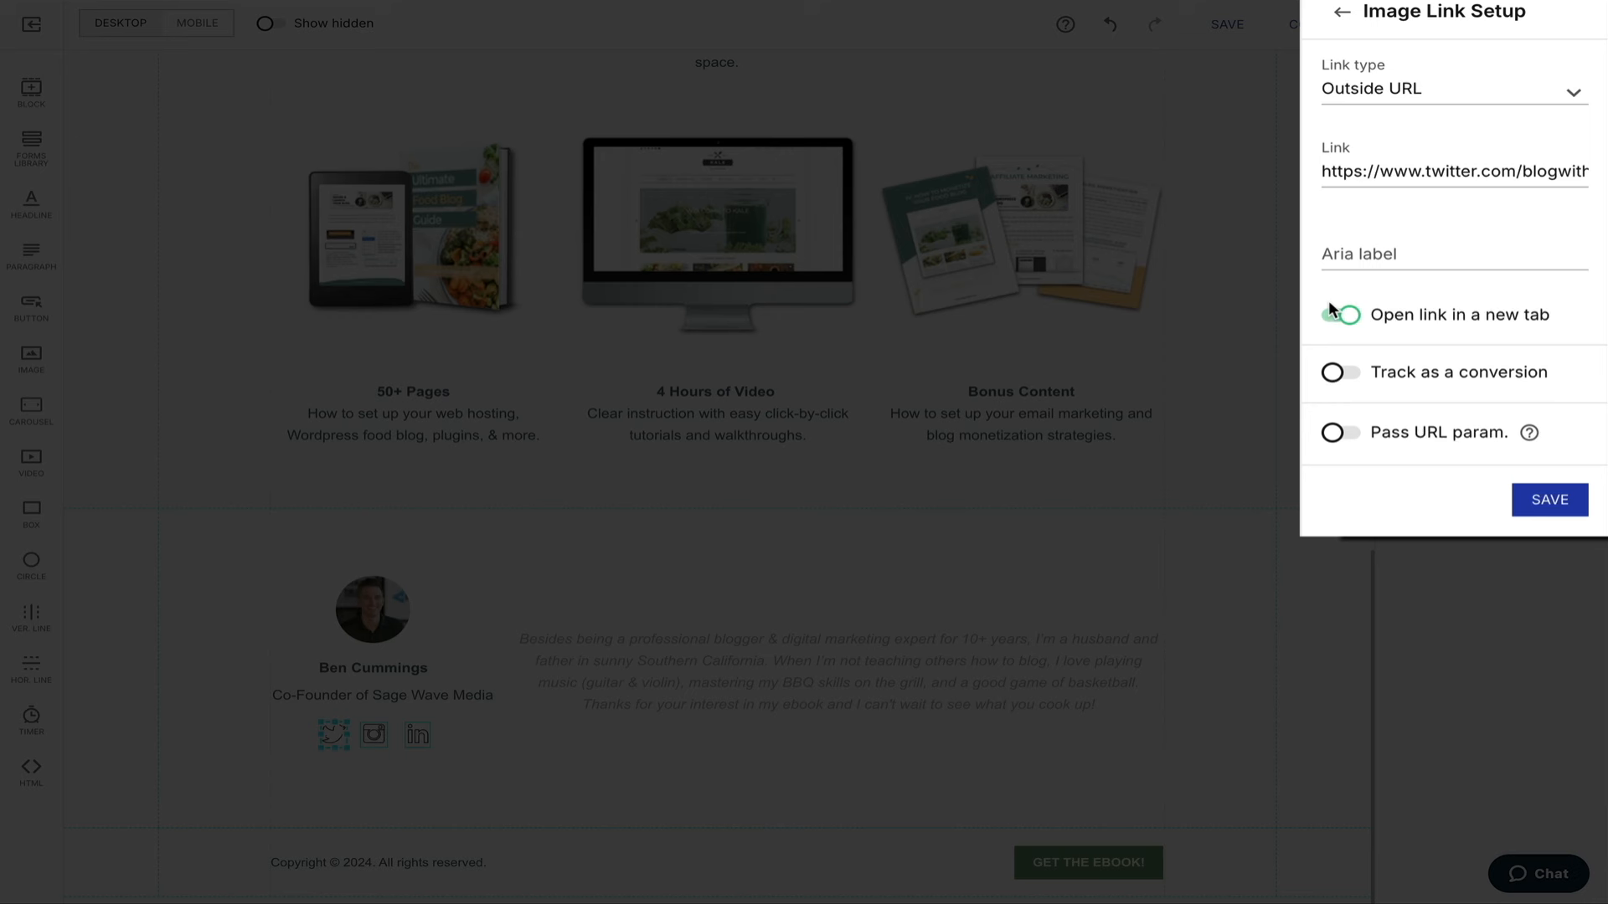
click(1548, 502)
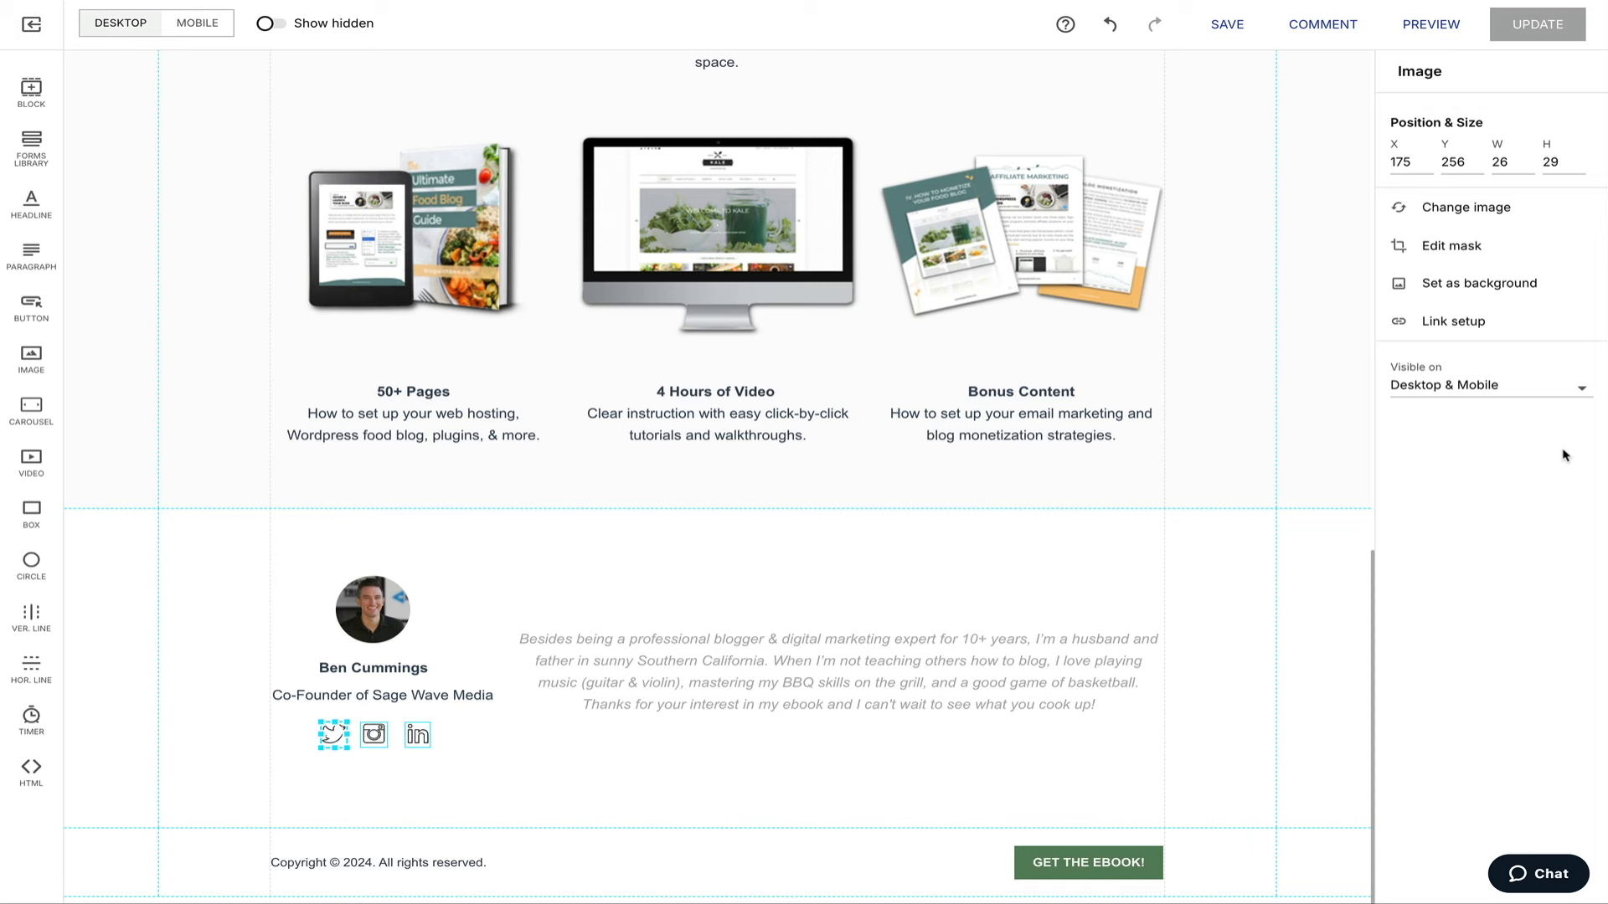
click(1328, 696)
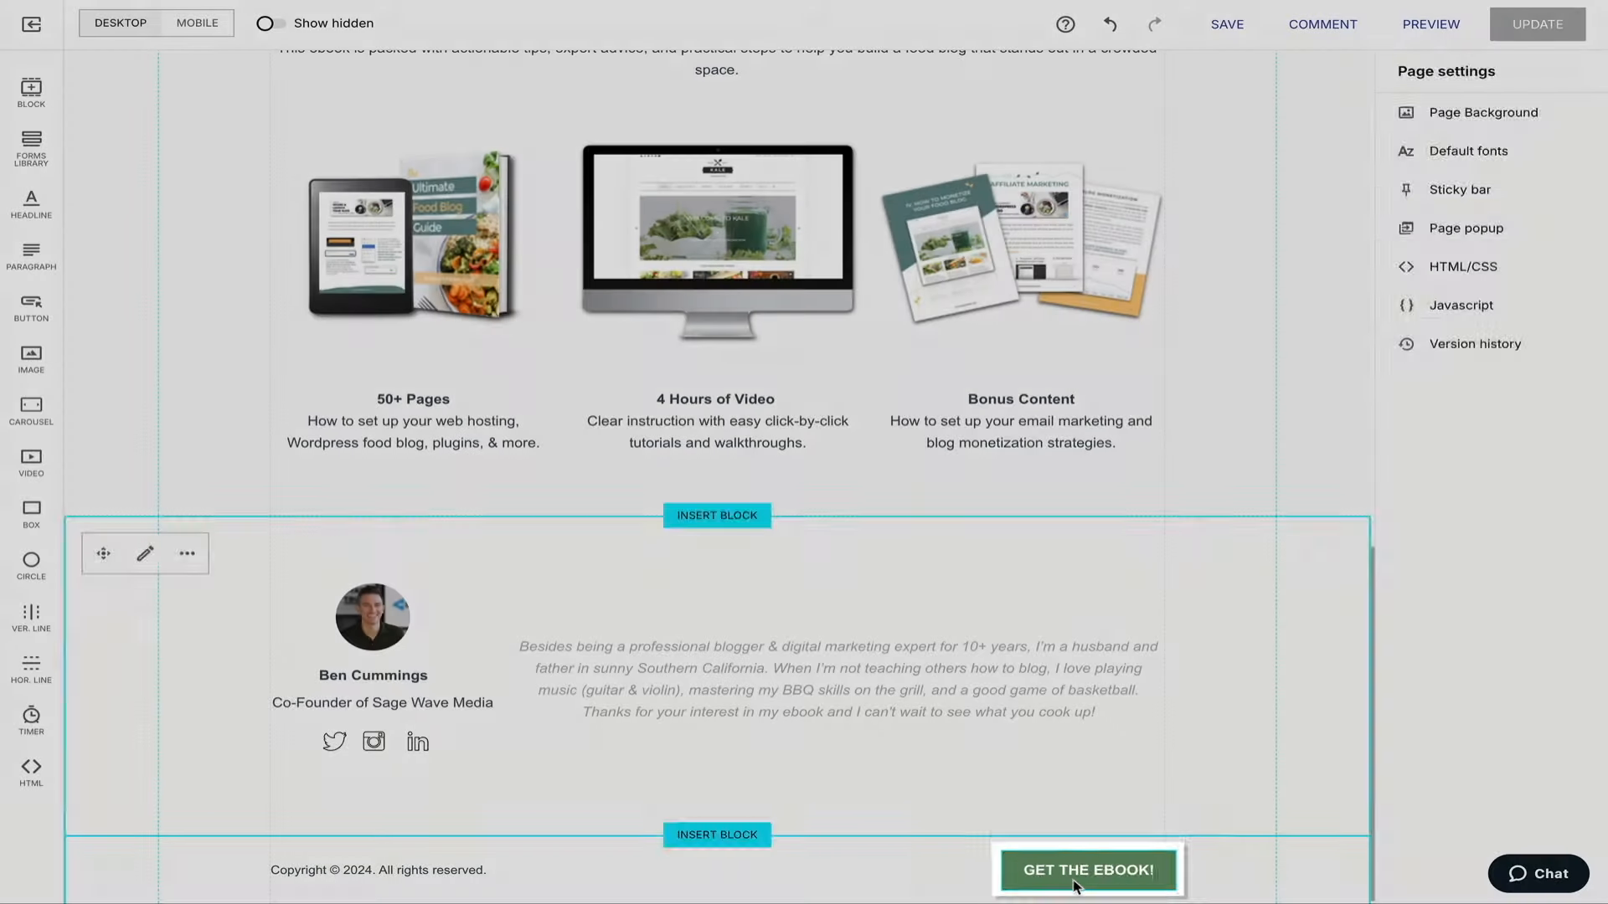
Set the footer GET THE EBOOK! button as an on-page link to the 'Ready to Turn Your Passion' sign-up block.
click(1080, 875)
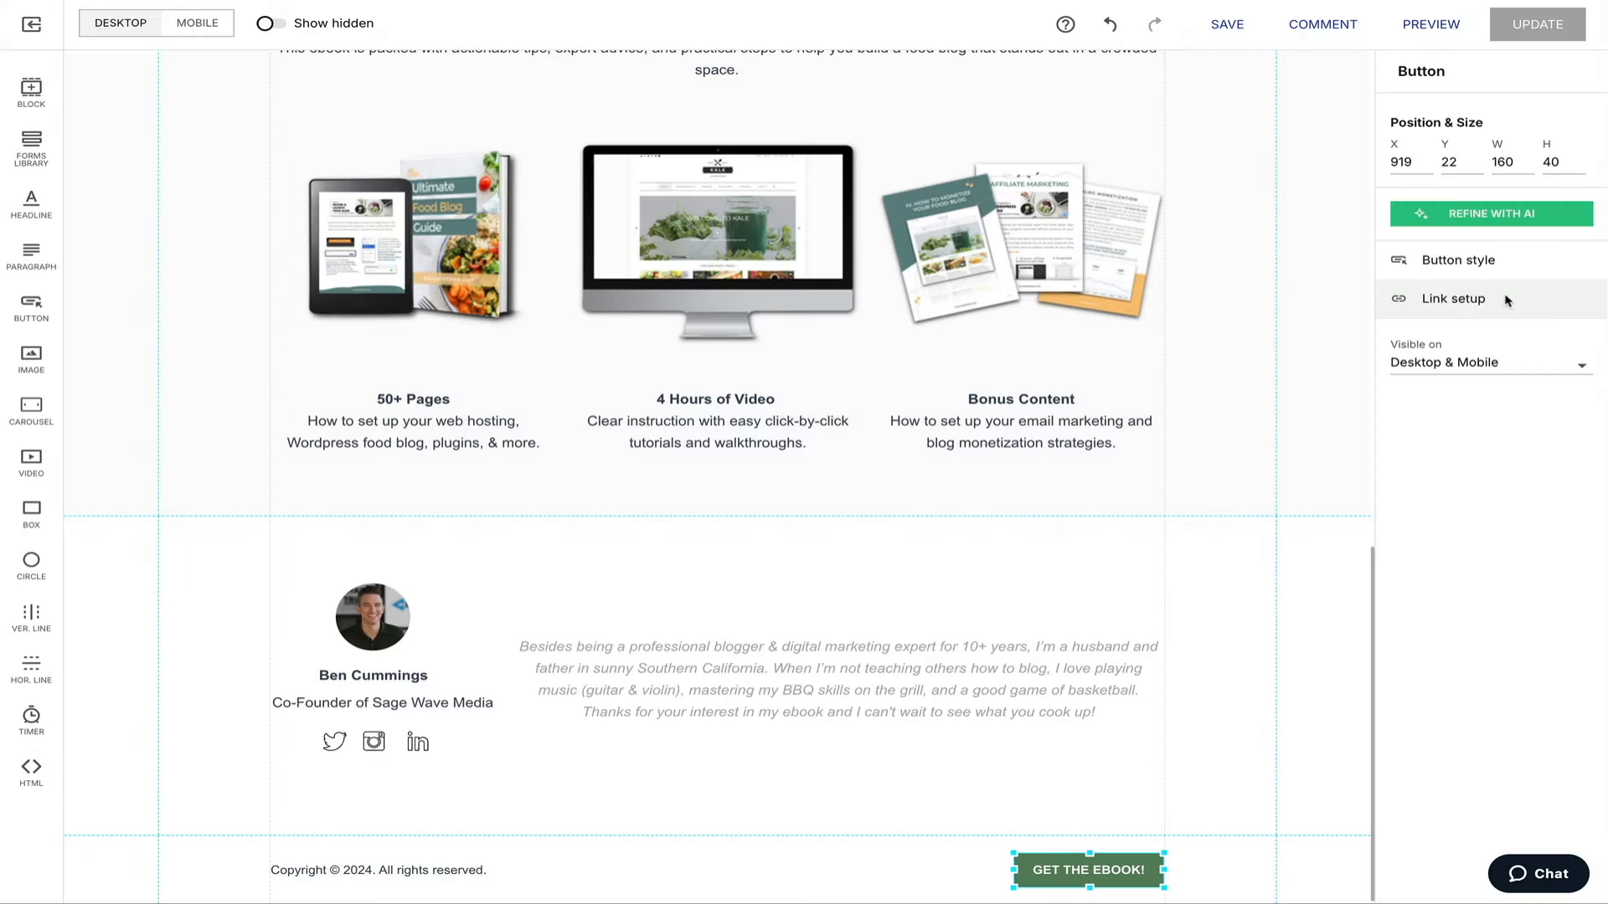
click(1457, 299)
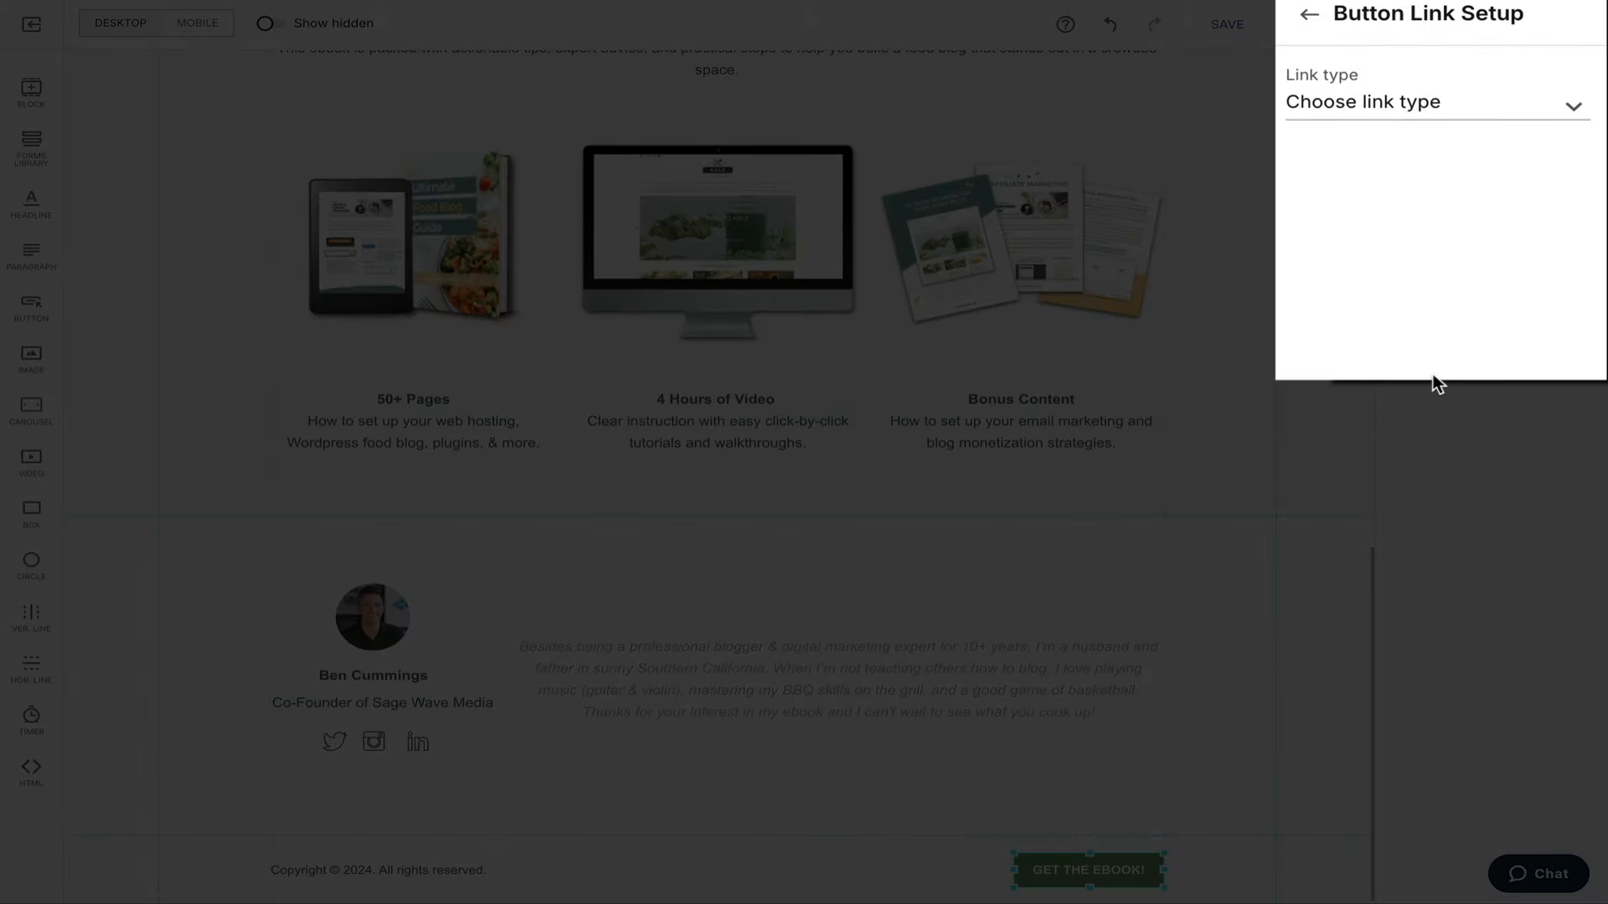
click(1570, 108)
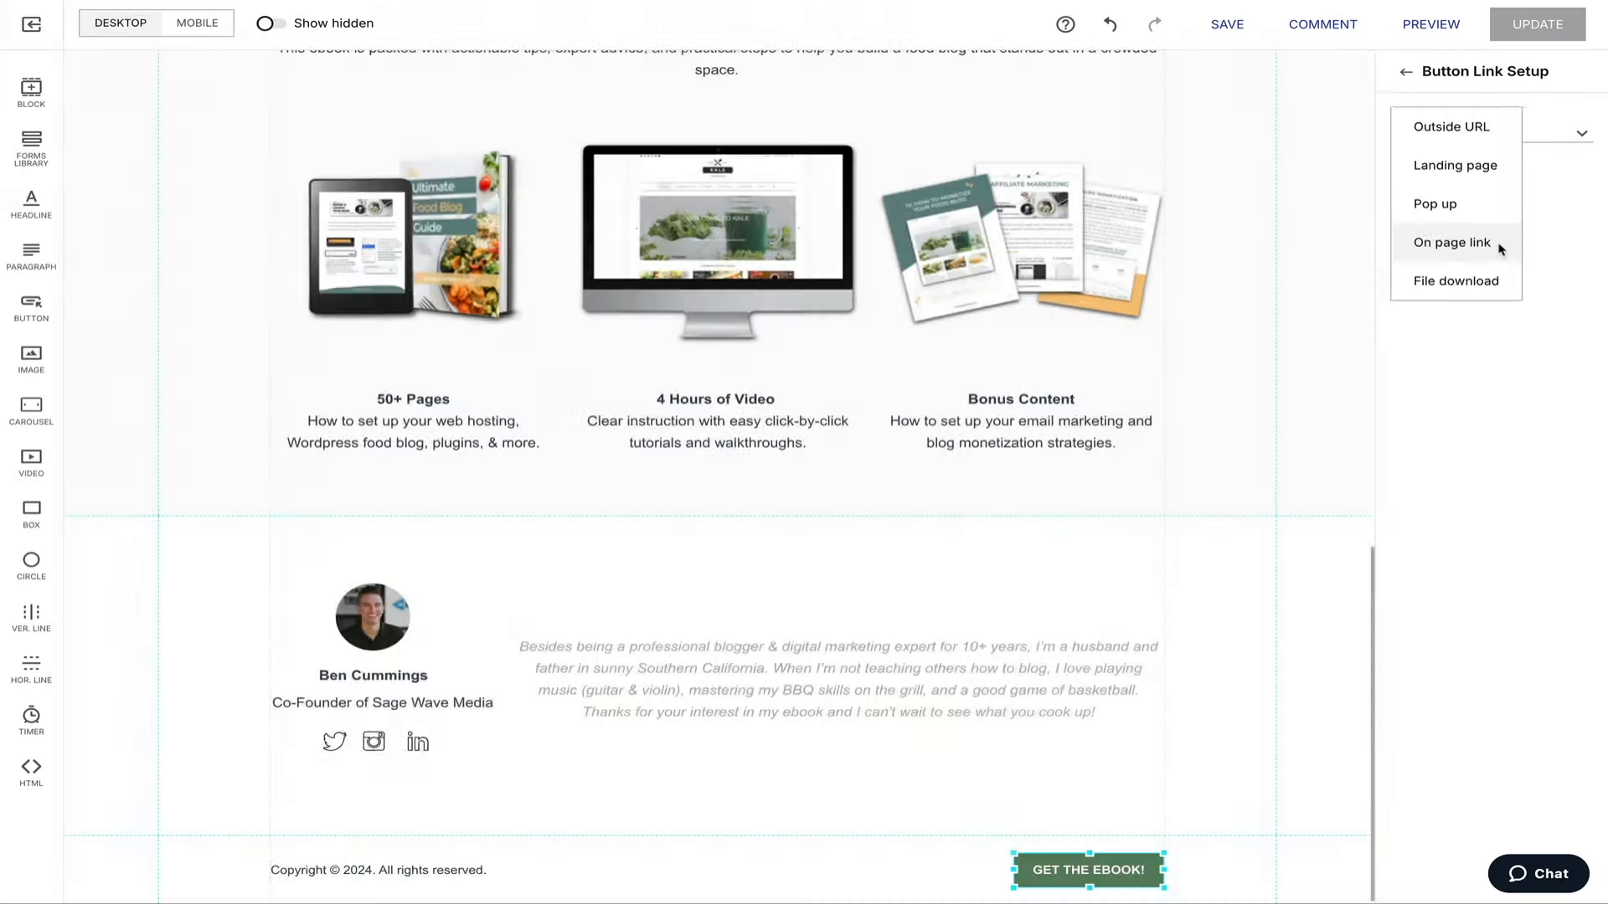
click(1500, 248)
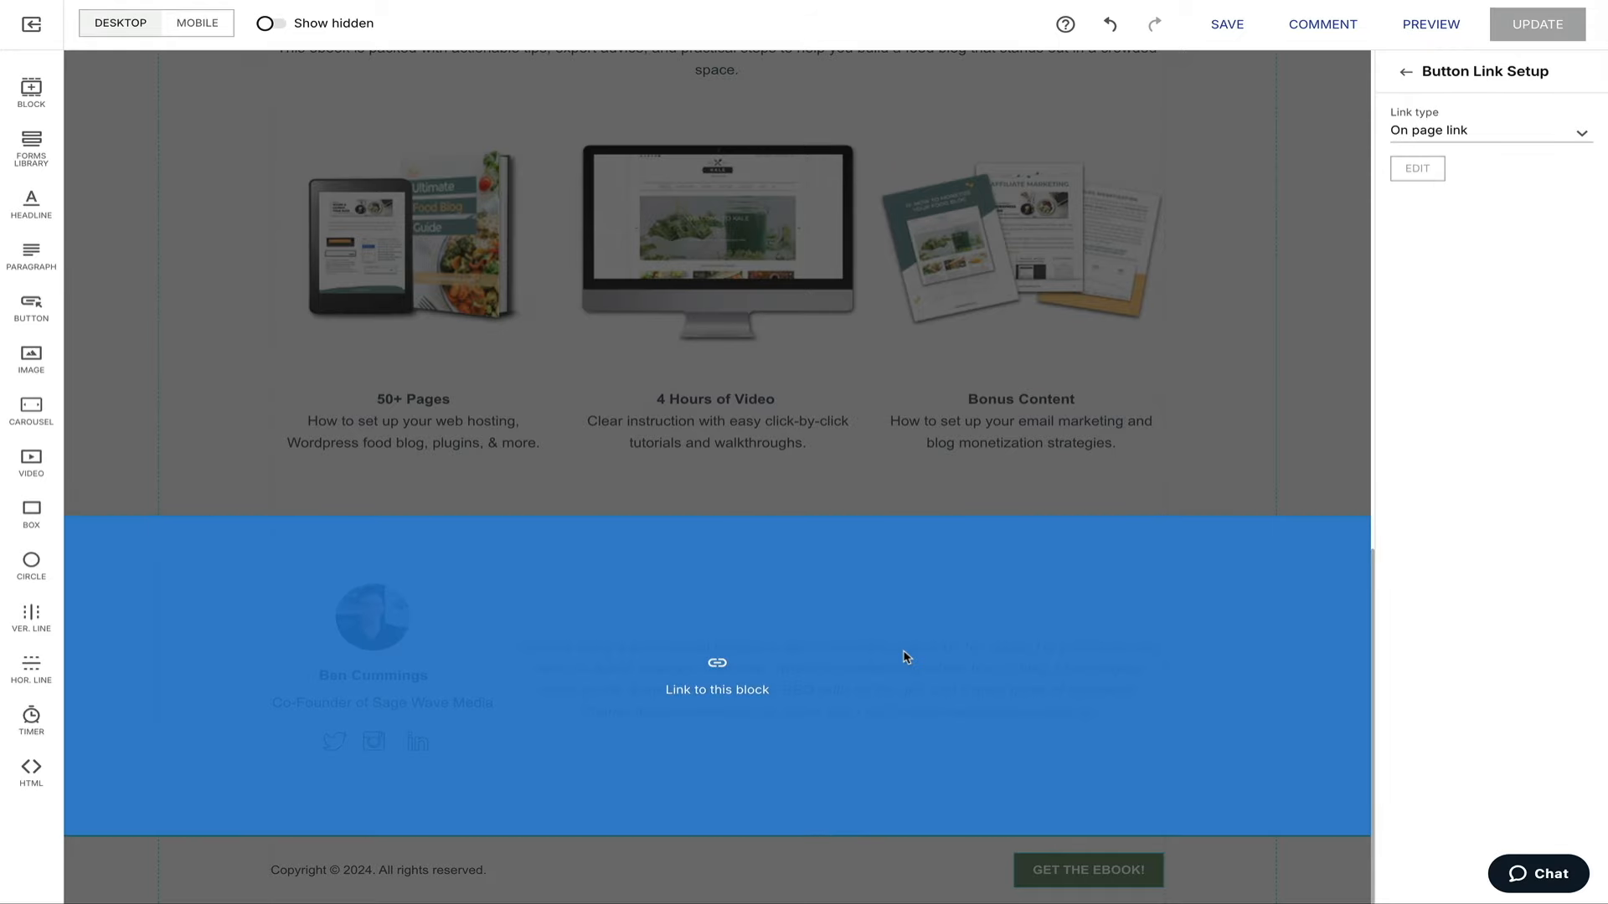
scroll(912, 650, up, 2)
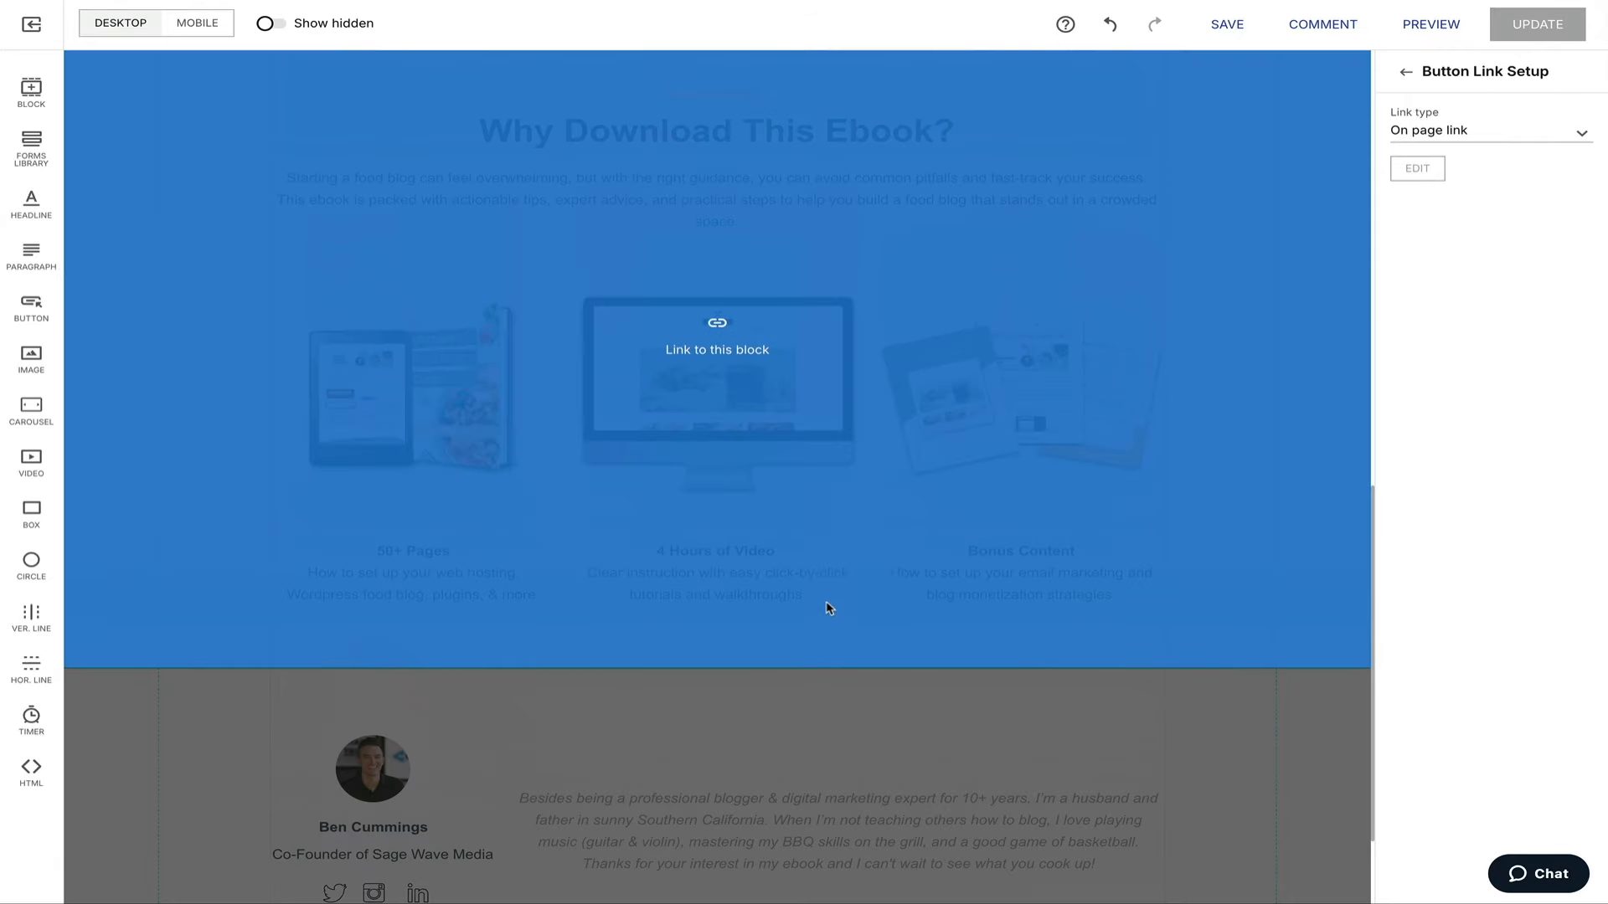
scroll(837, 505, up, 8)
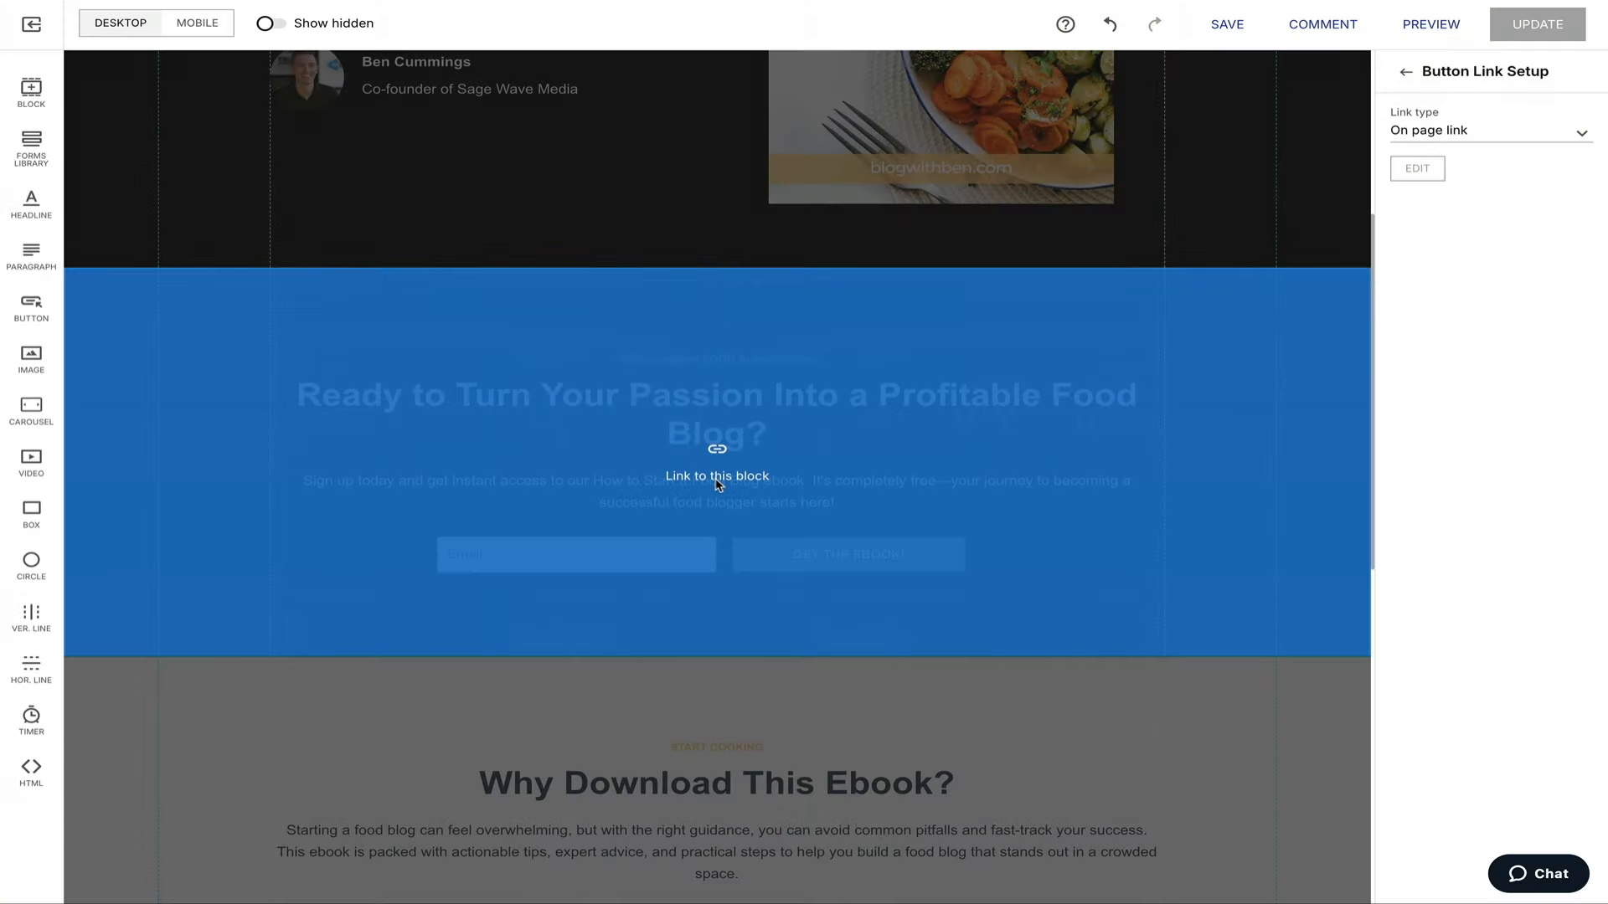
click(717, 484)
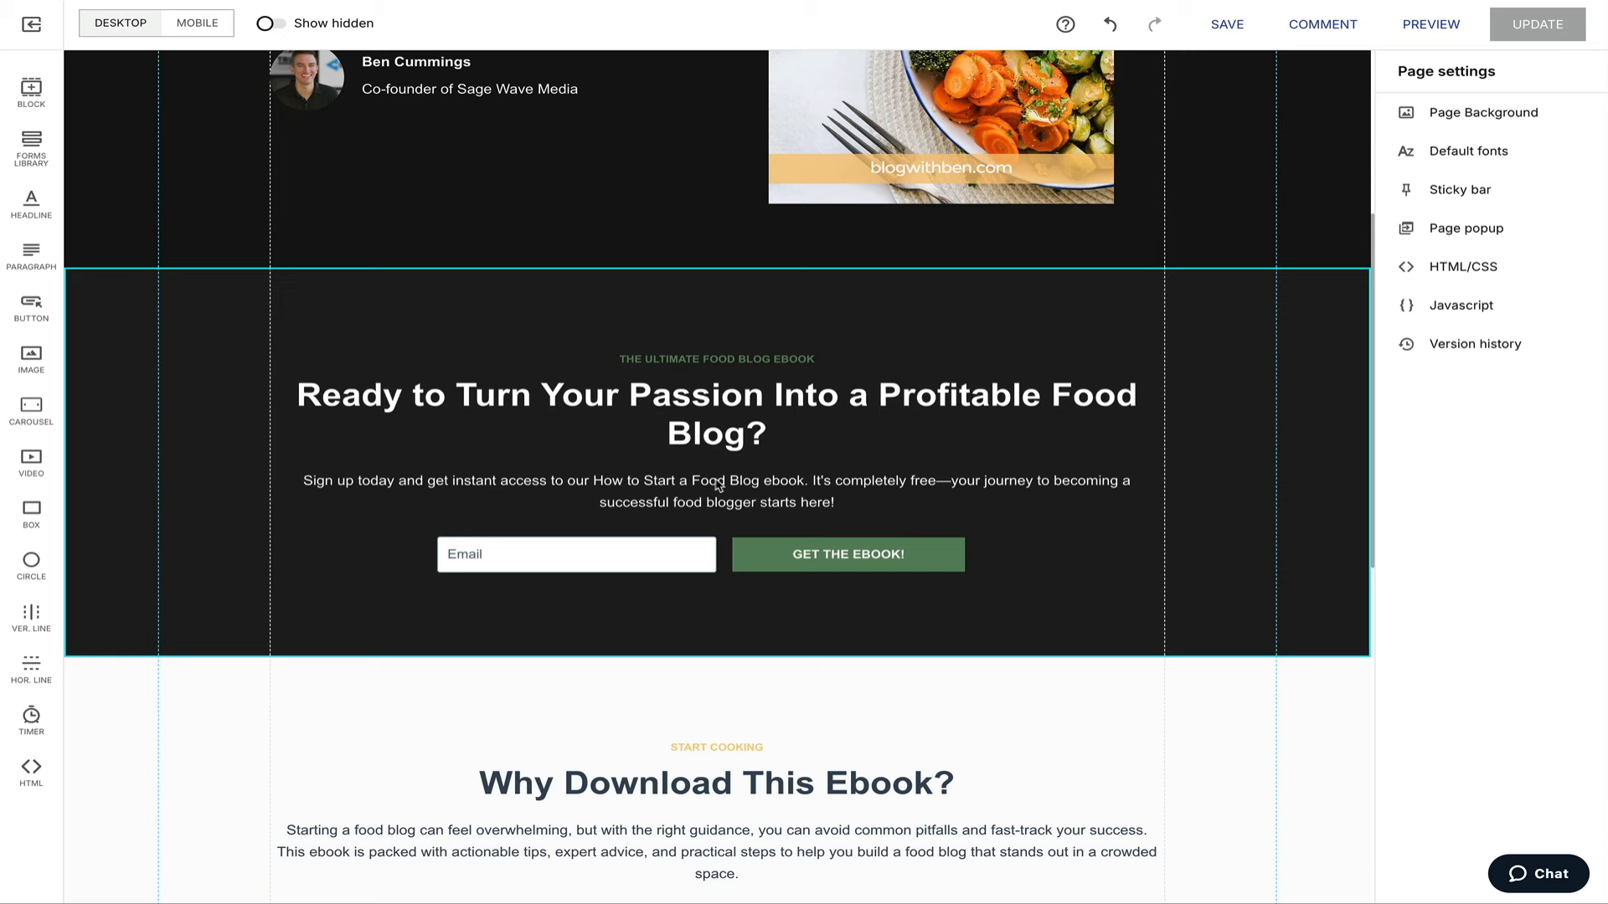
Select the footer GET THE EBOOK! button and open REFINE WITH AI for its text.
scroll(1339, 706, down, 10)
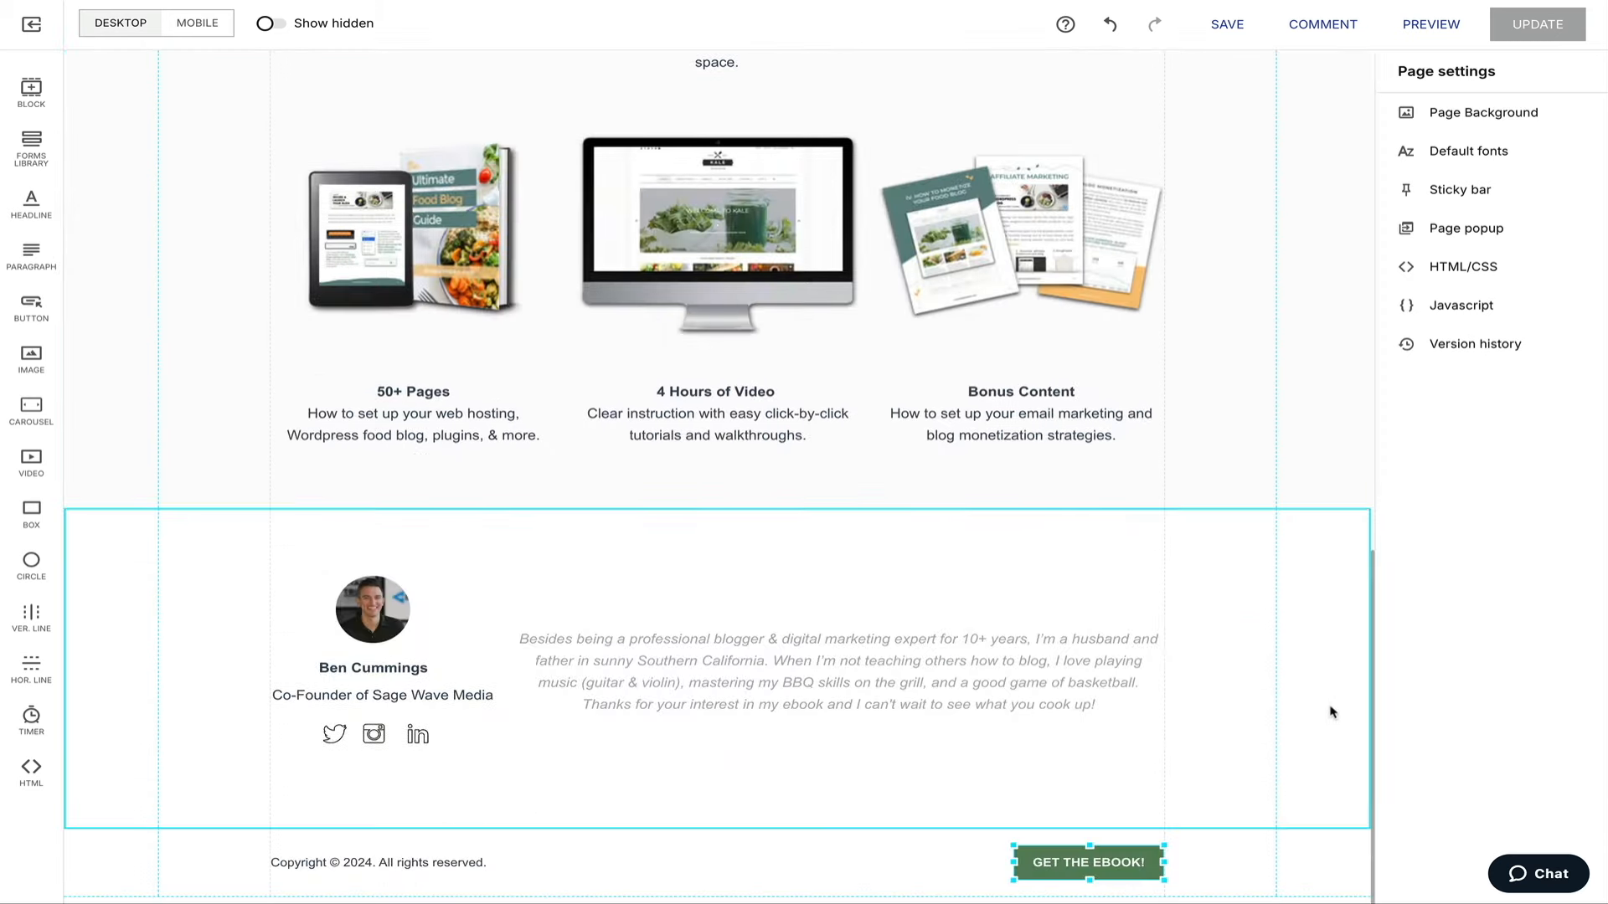
click(1089, 871)
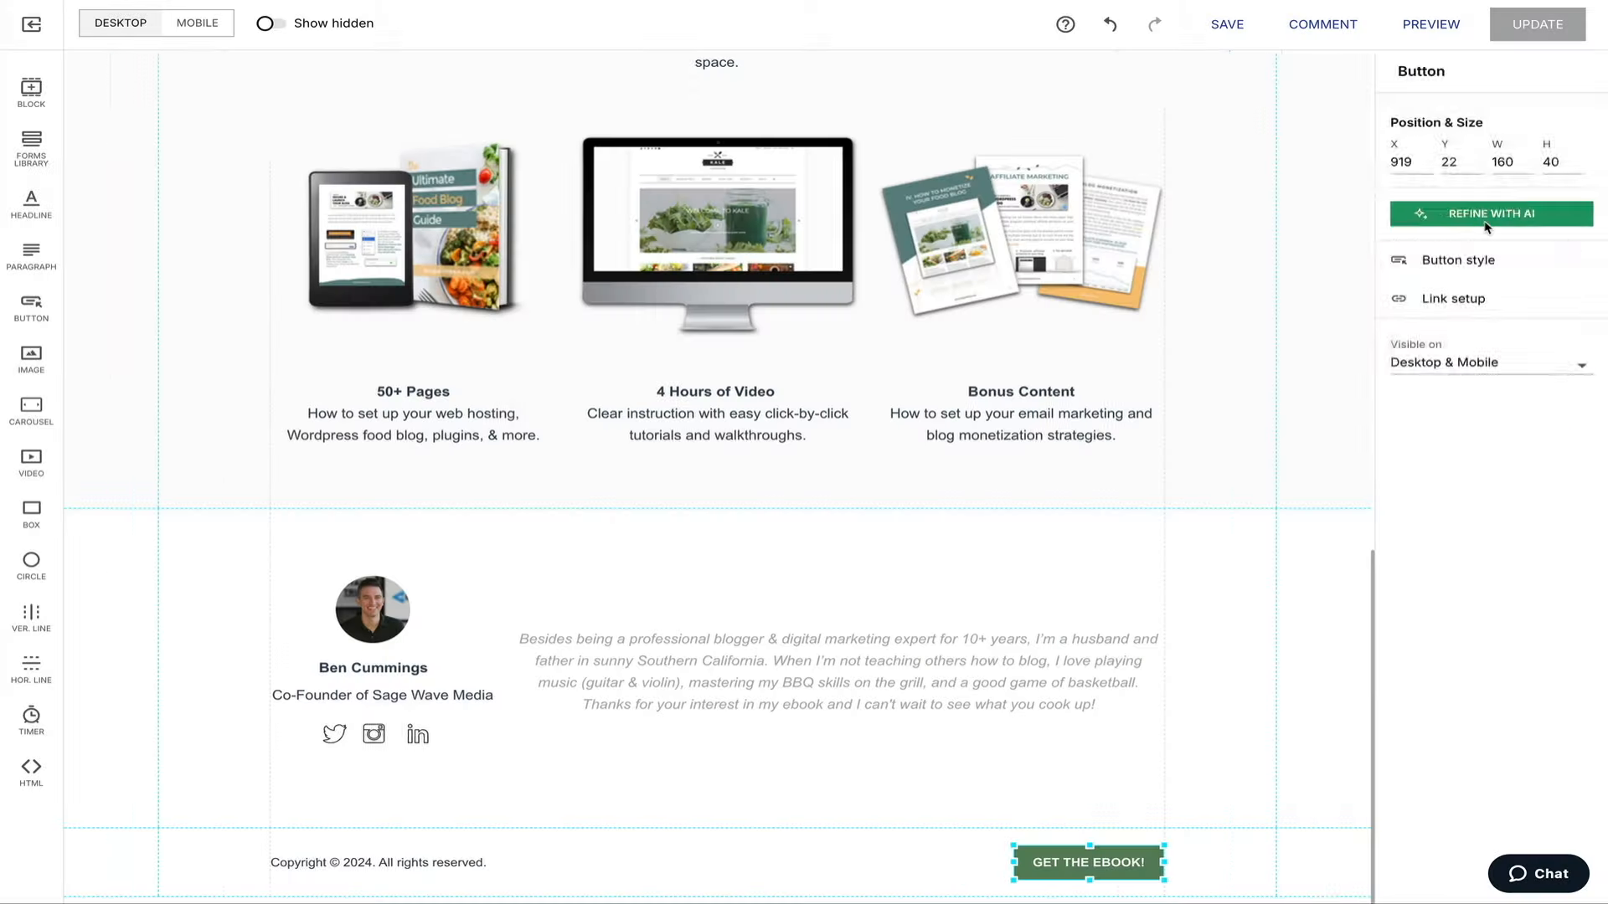
click(1485, 220)
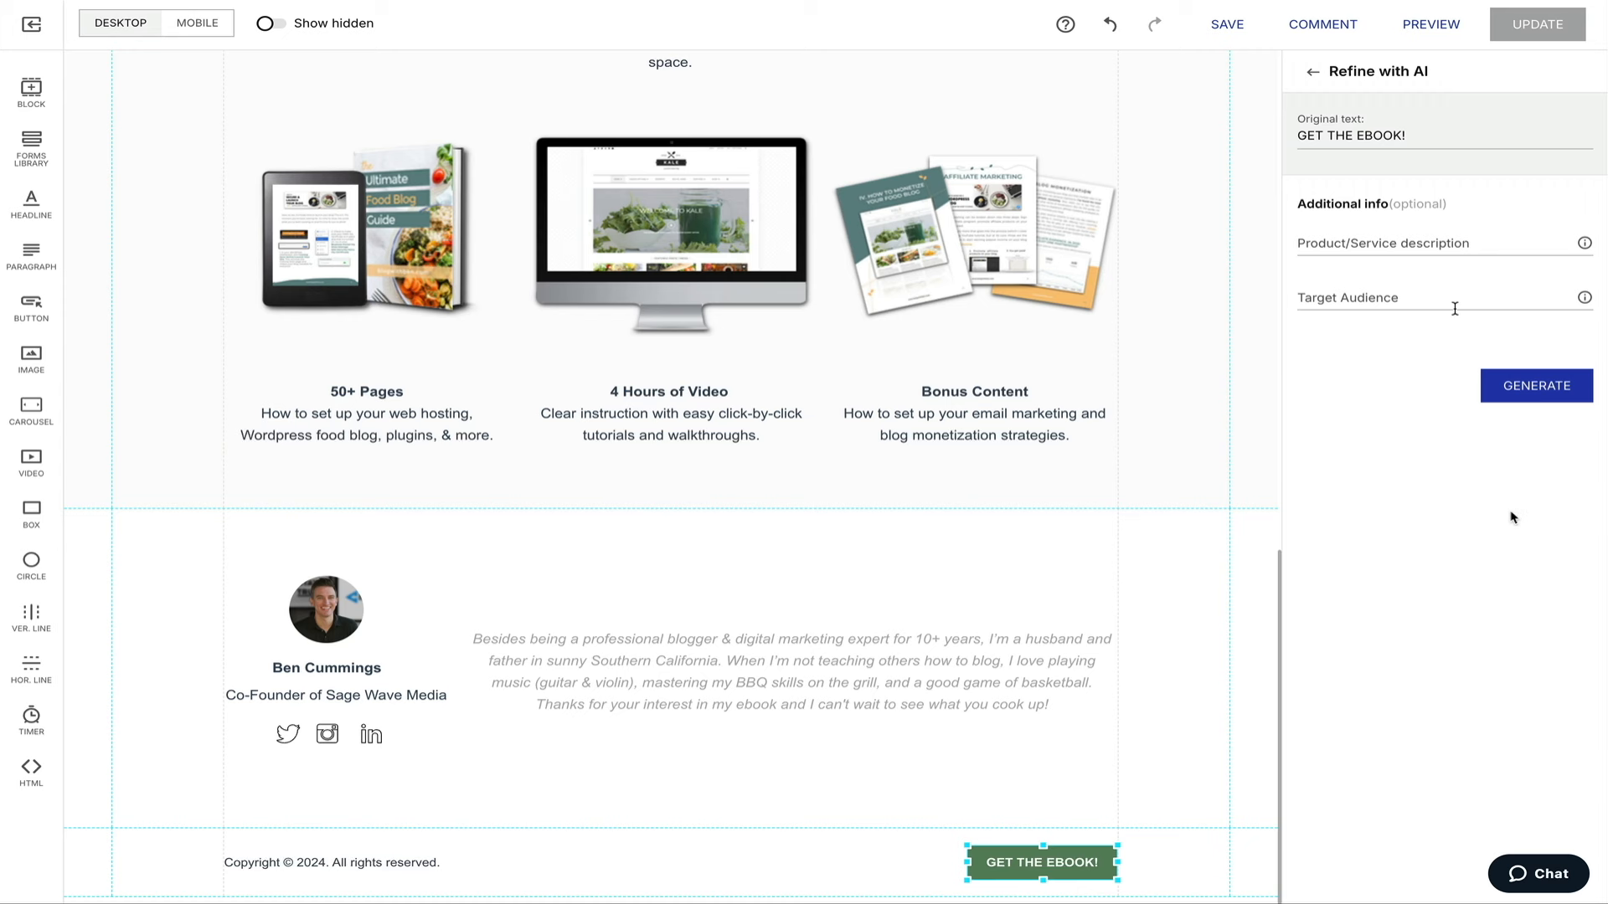
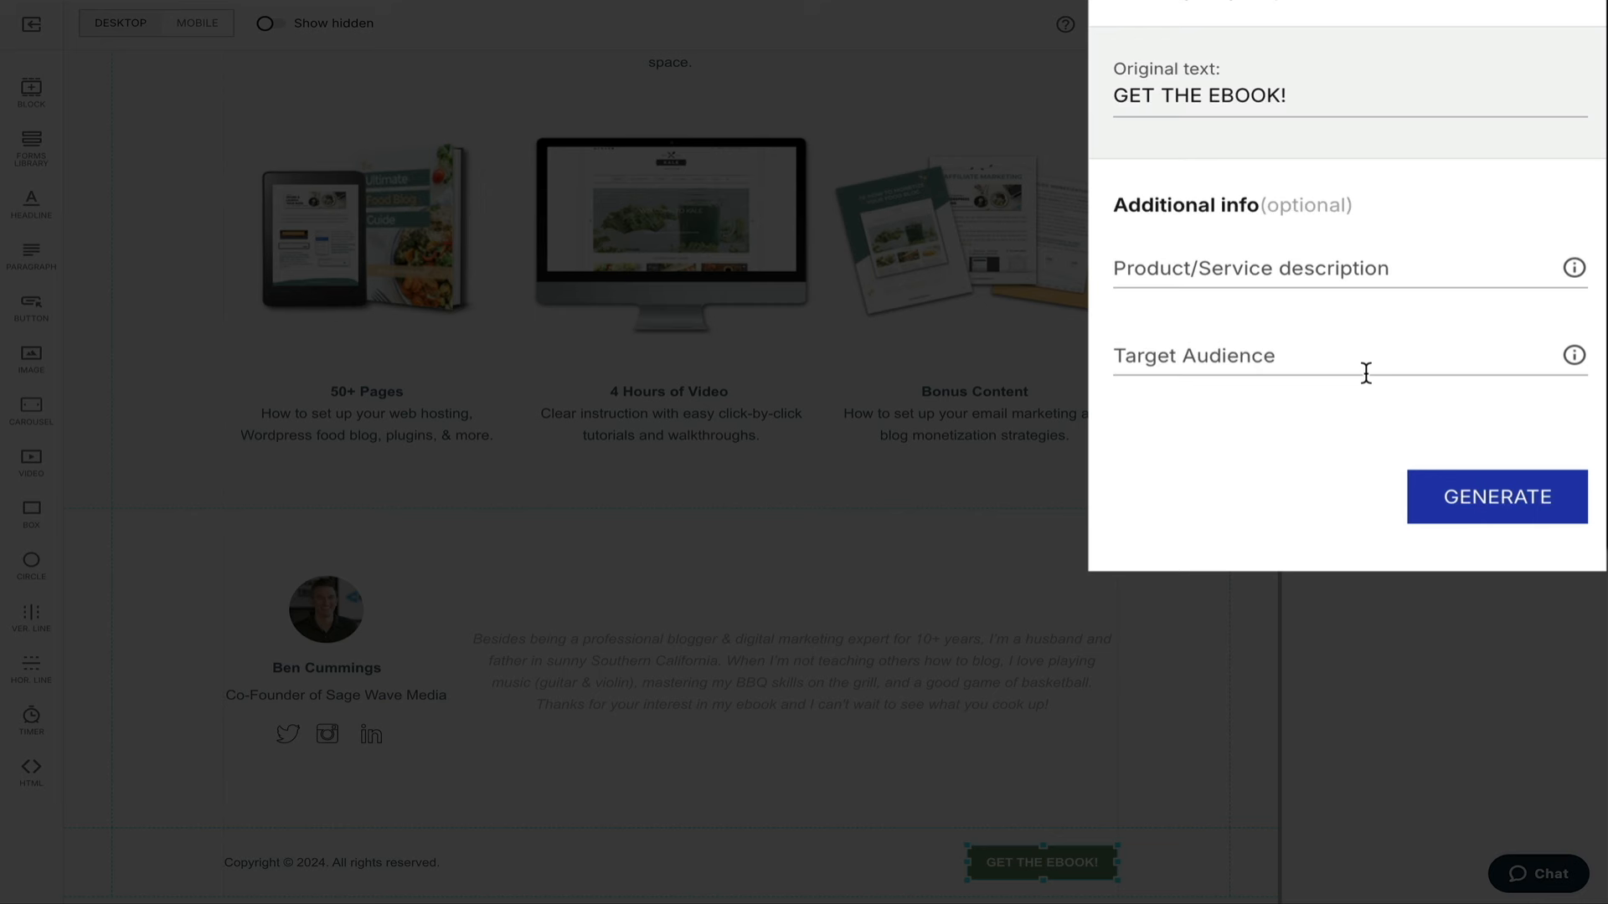
Generate AI button text for 'Food blog ebook' aimed at 'food bloggers' and apply SNAG THE EBOOK!
click(1173, 271)
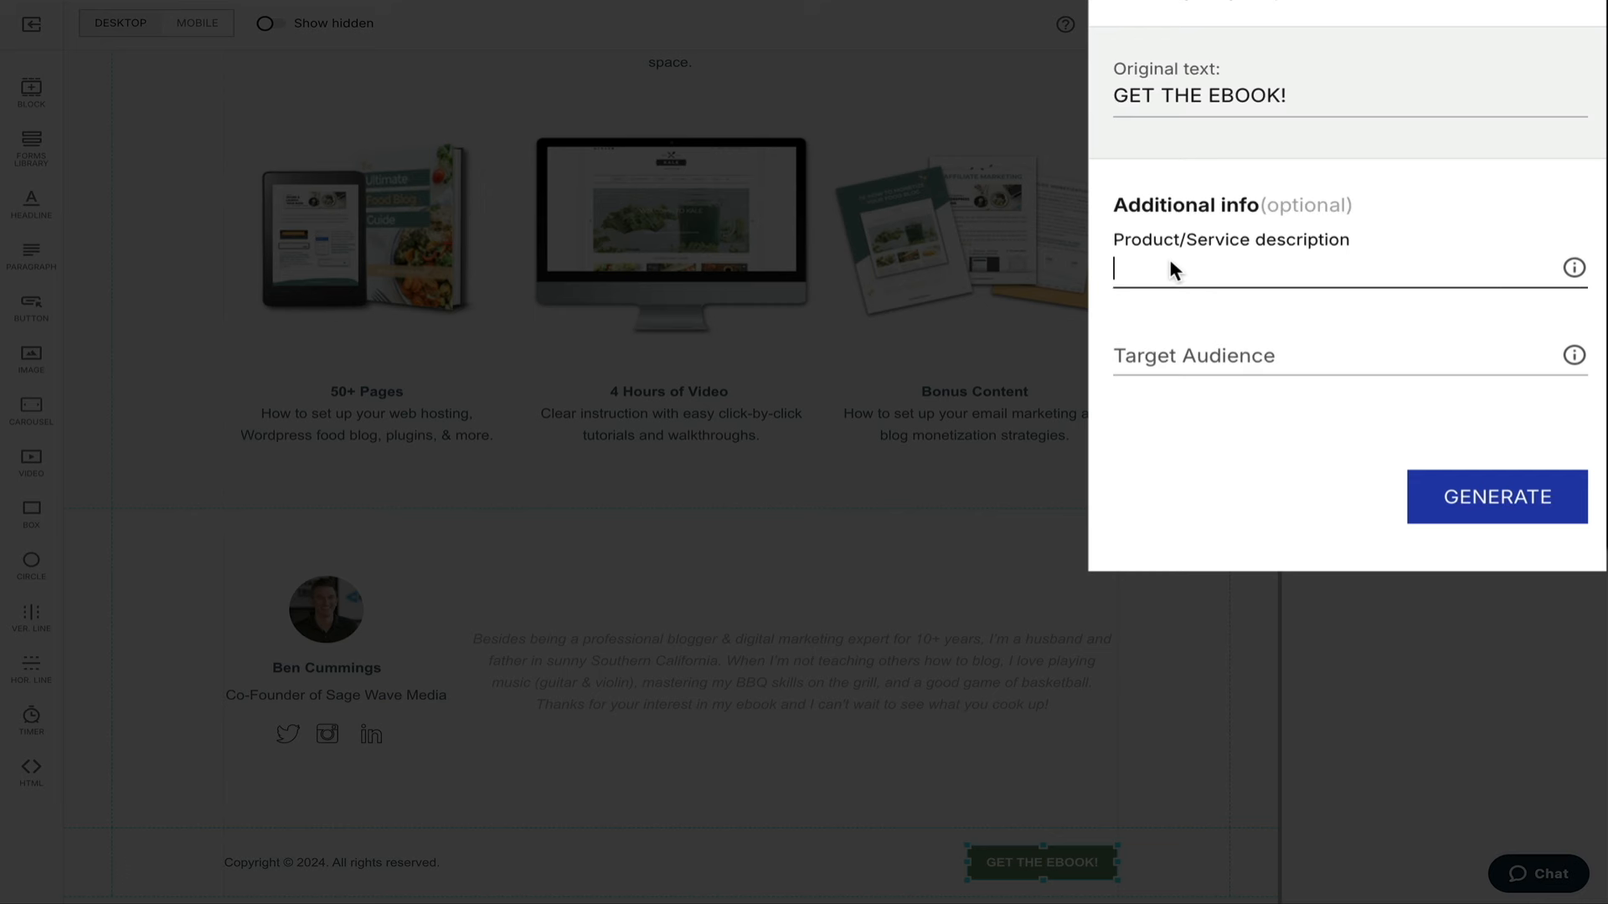
text(Food blog ebook)
click(1175, 347)
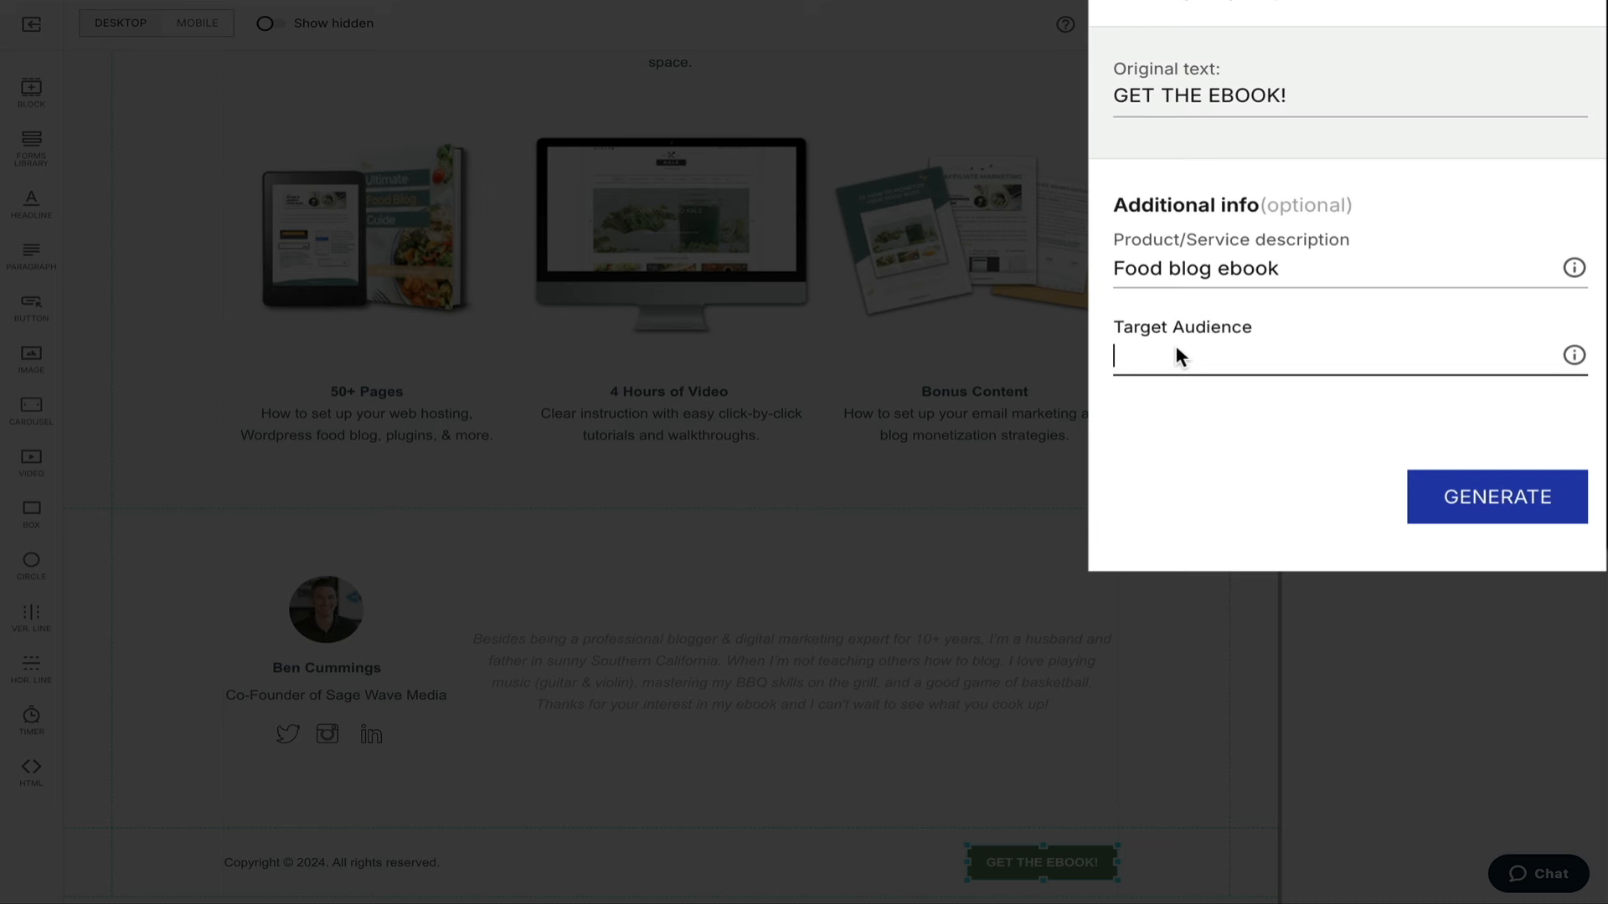
text(food bloggers)
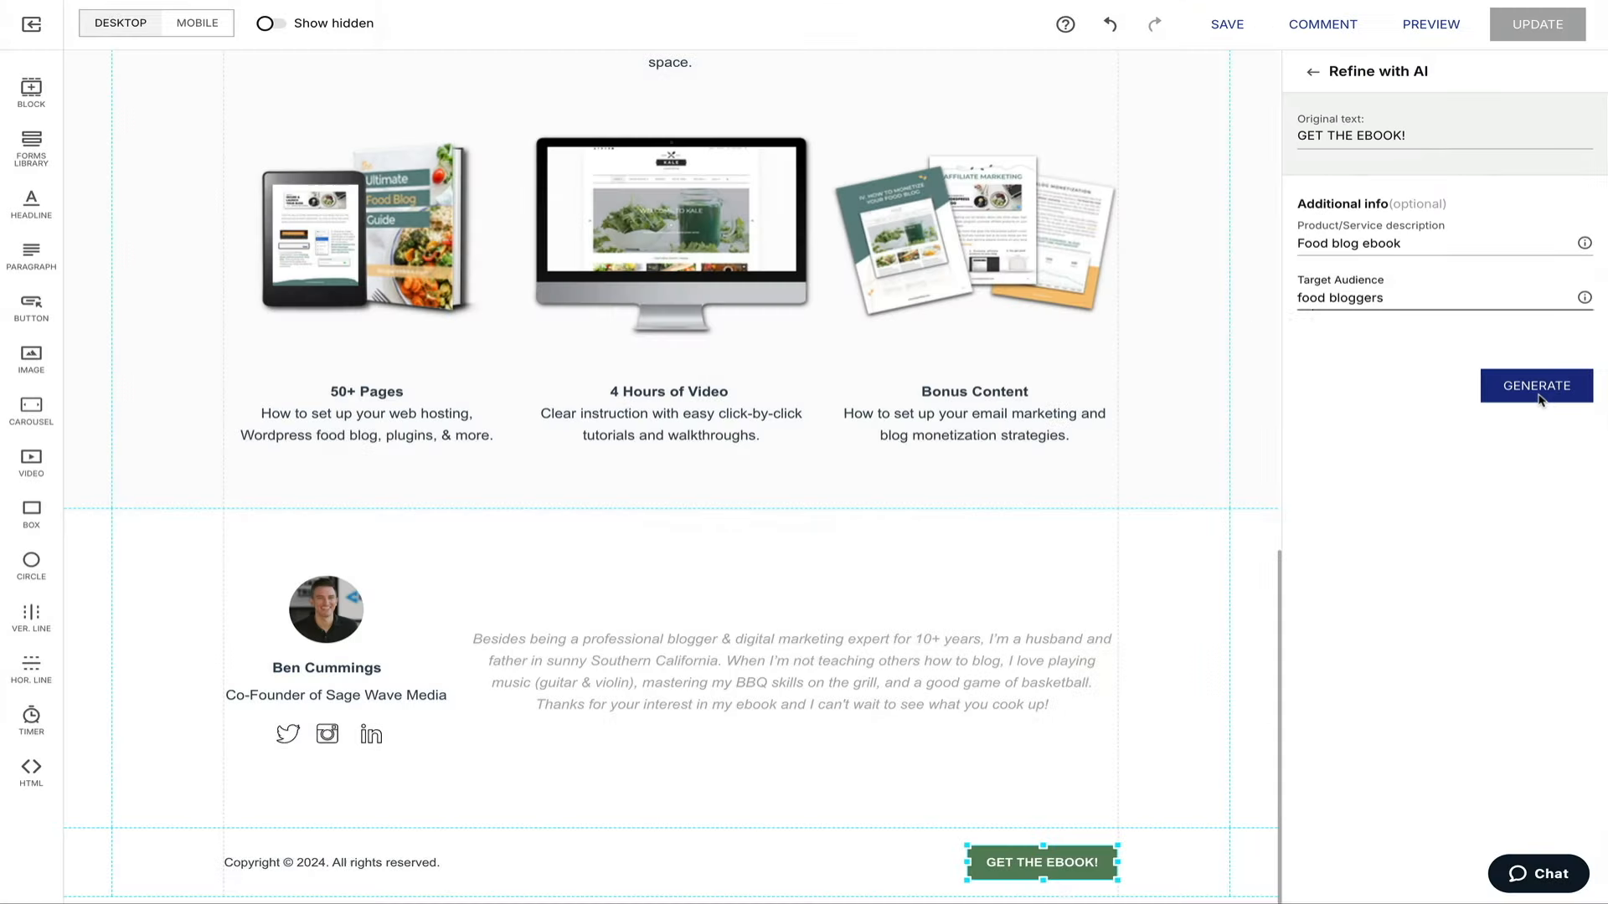
click(1505, 520)
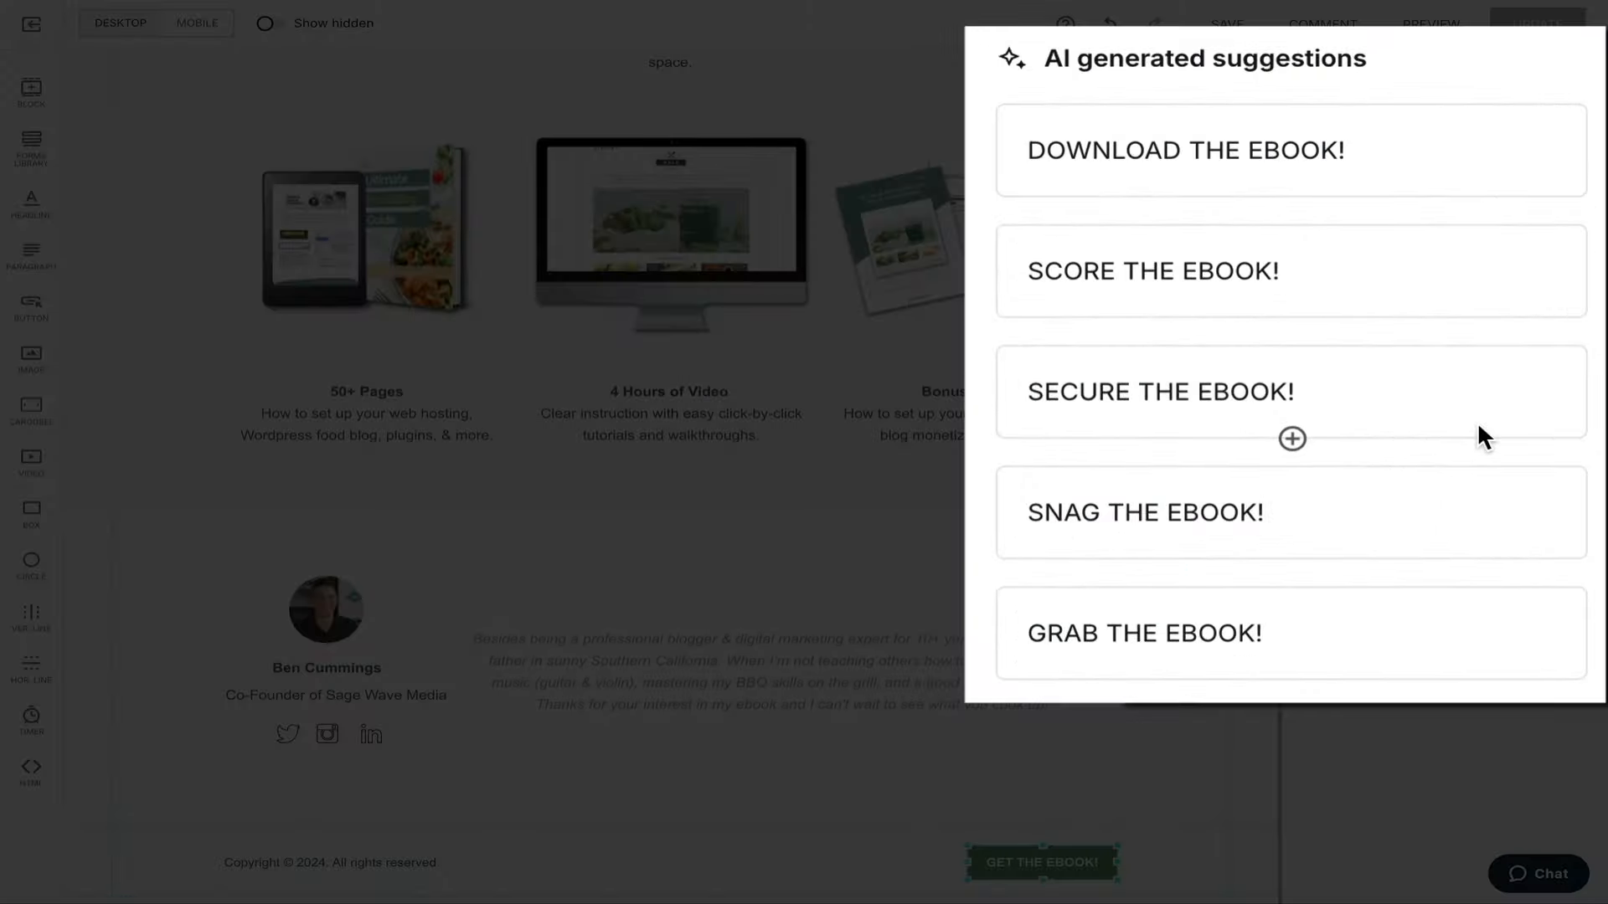
click(1359, 525)
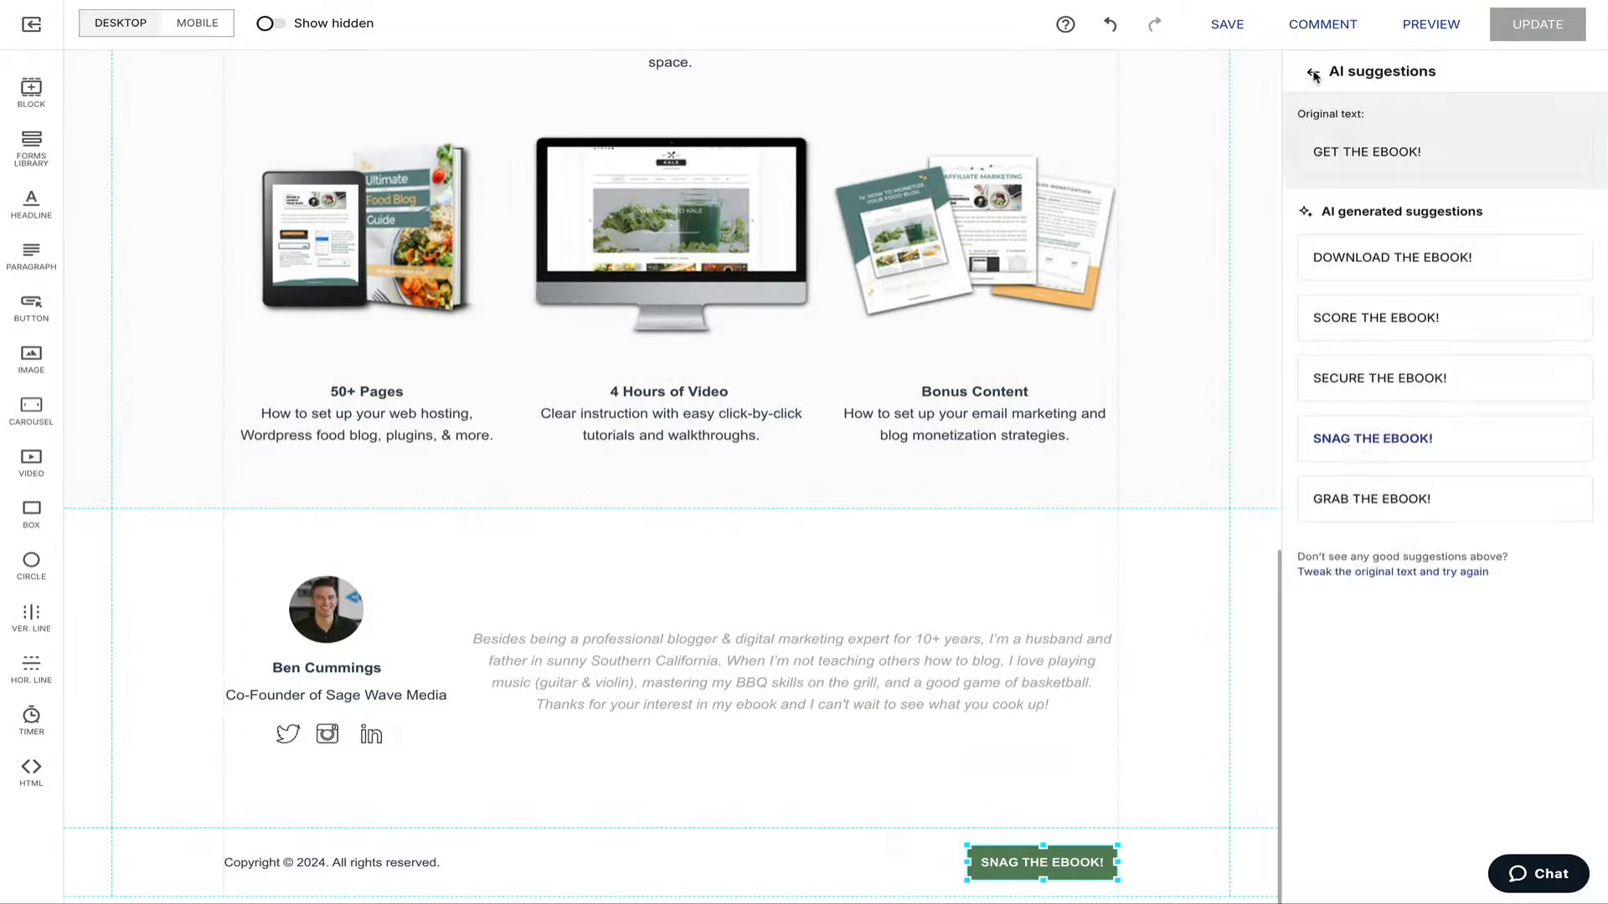
click(1313, 73)
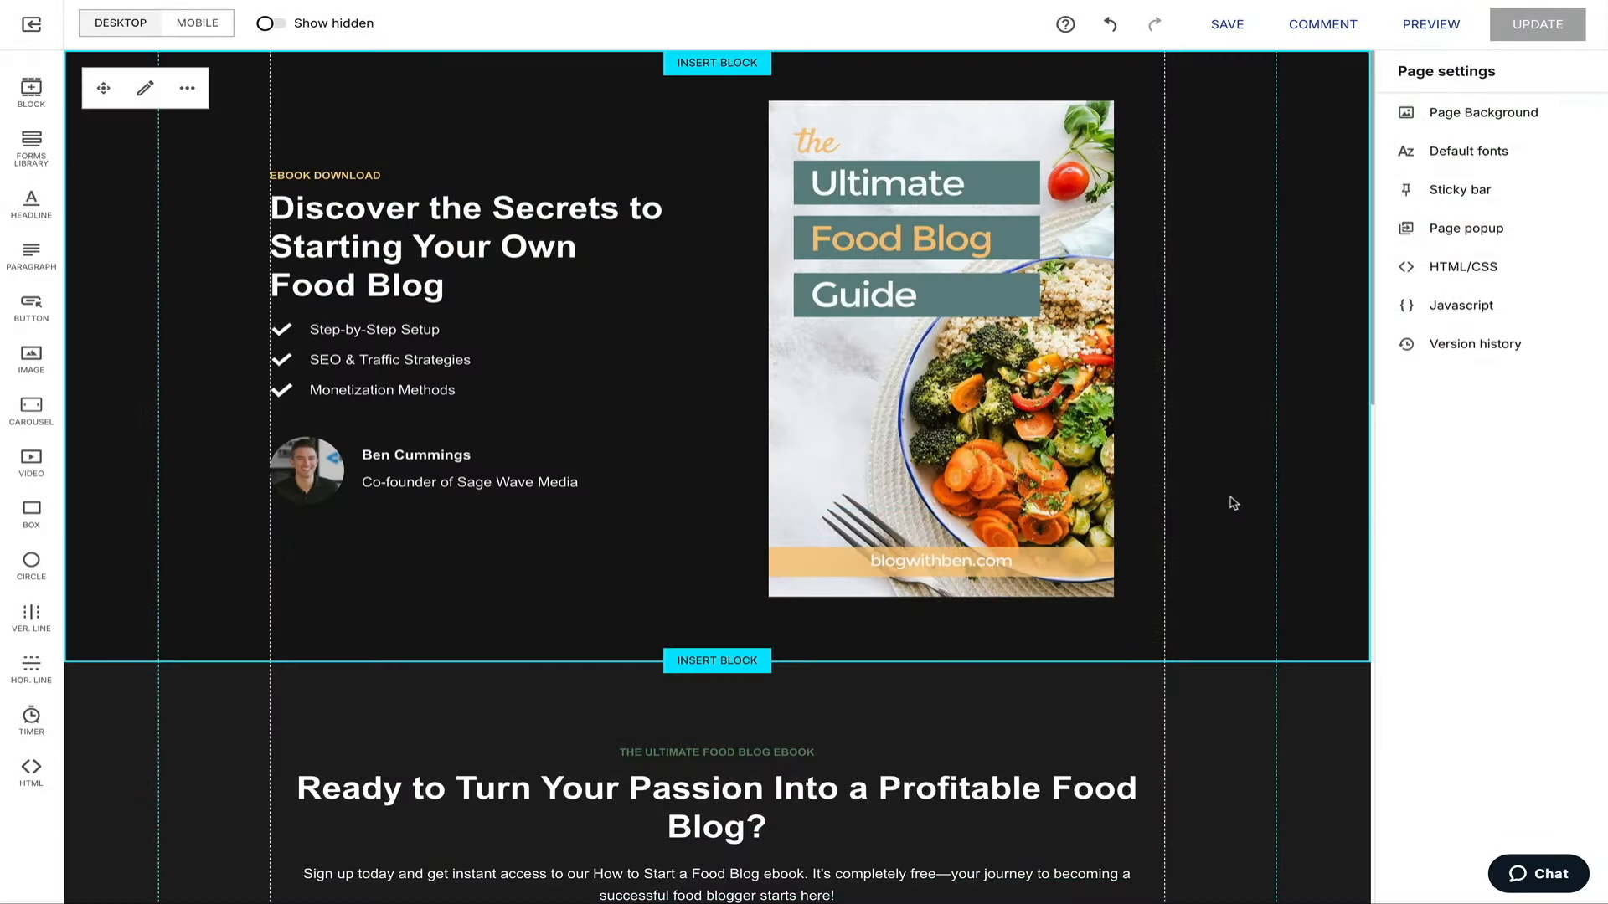
click(609, 266)
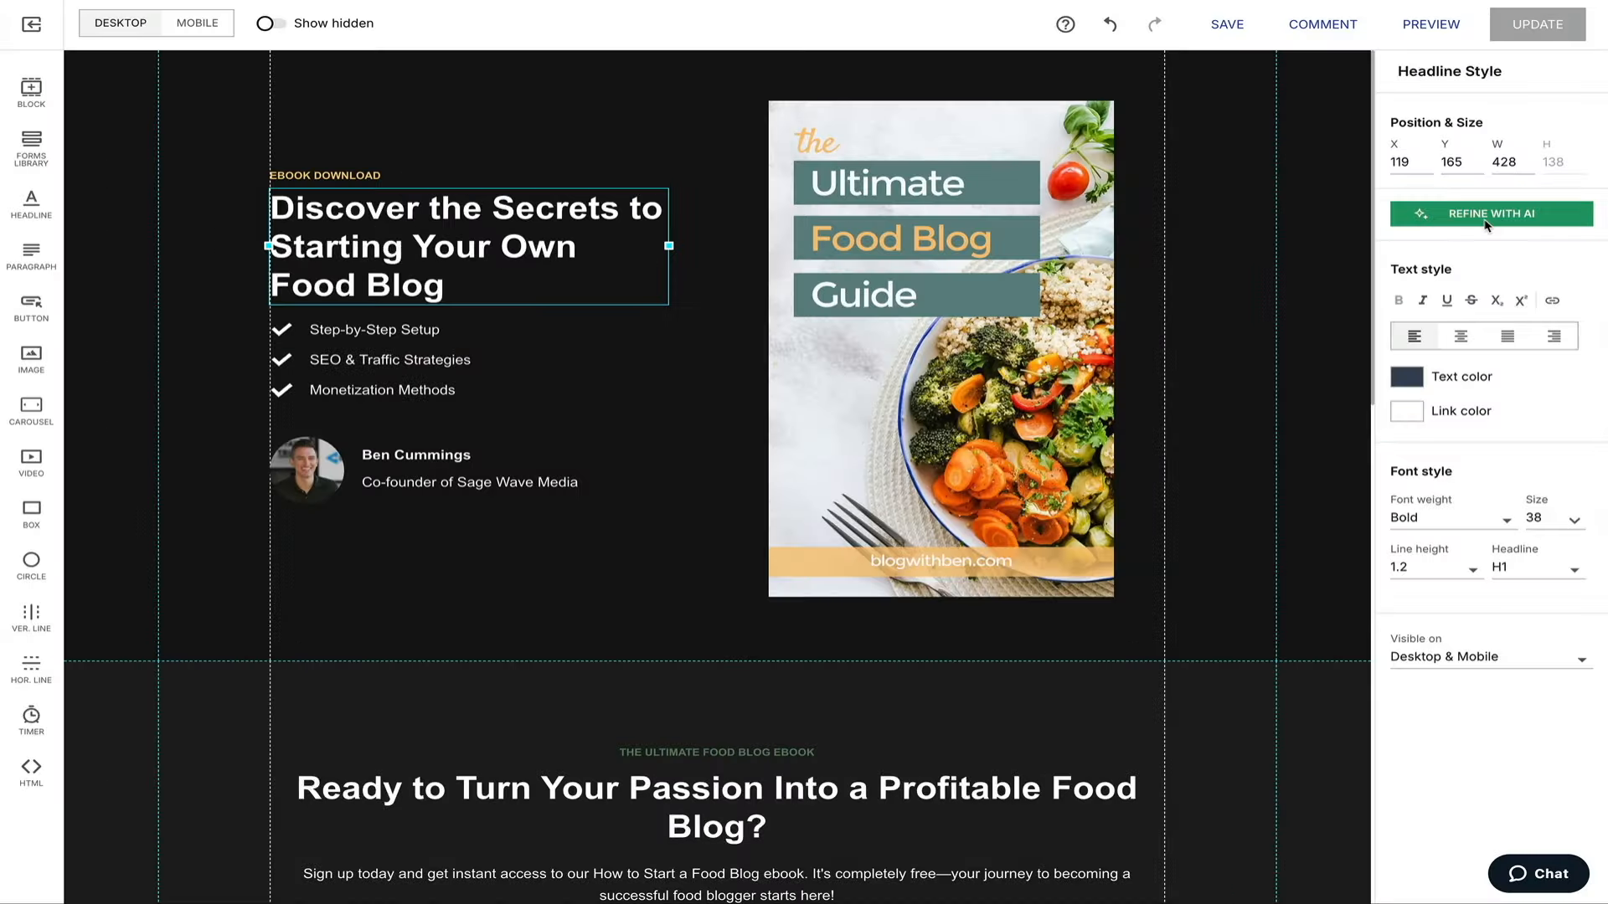
click(1487, 219)
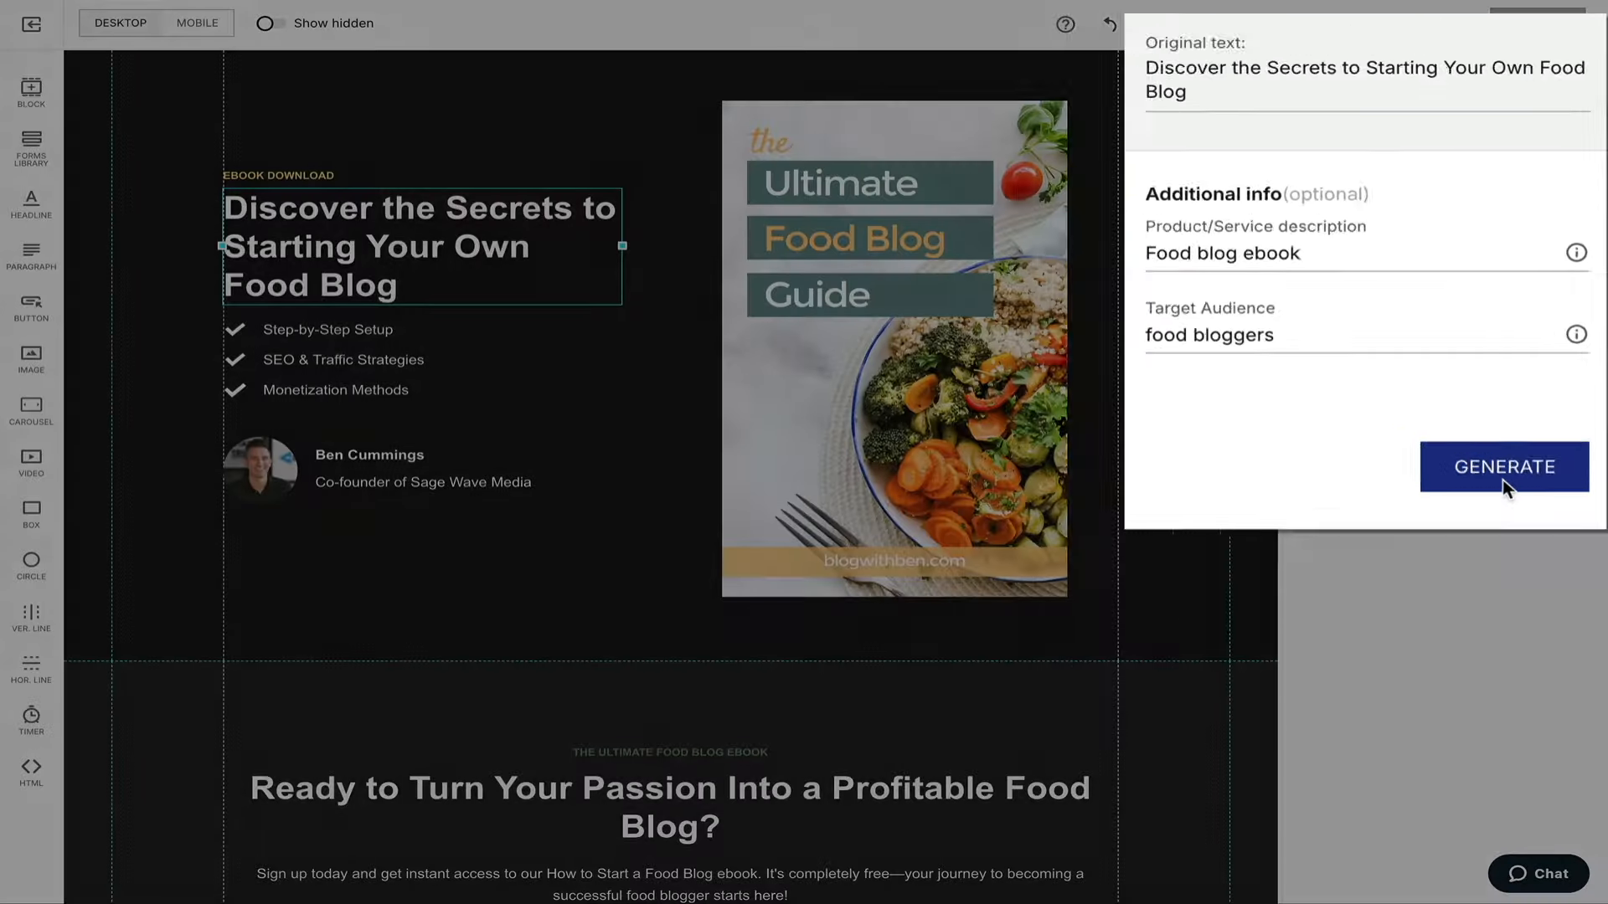
click(1506, 484)
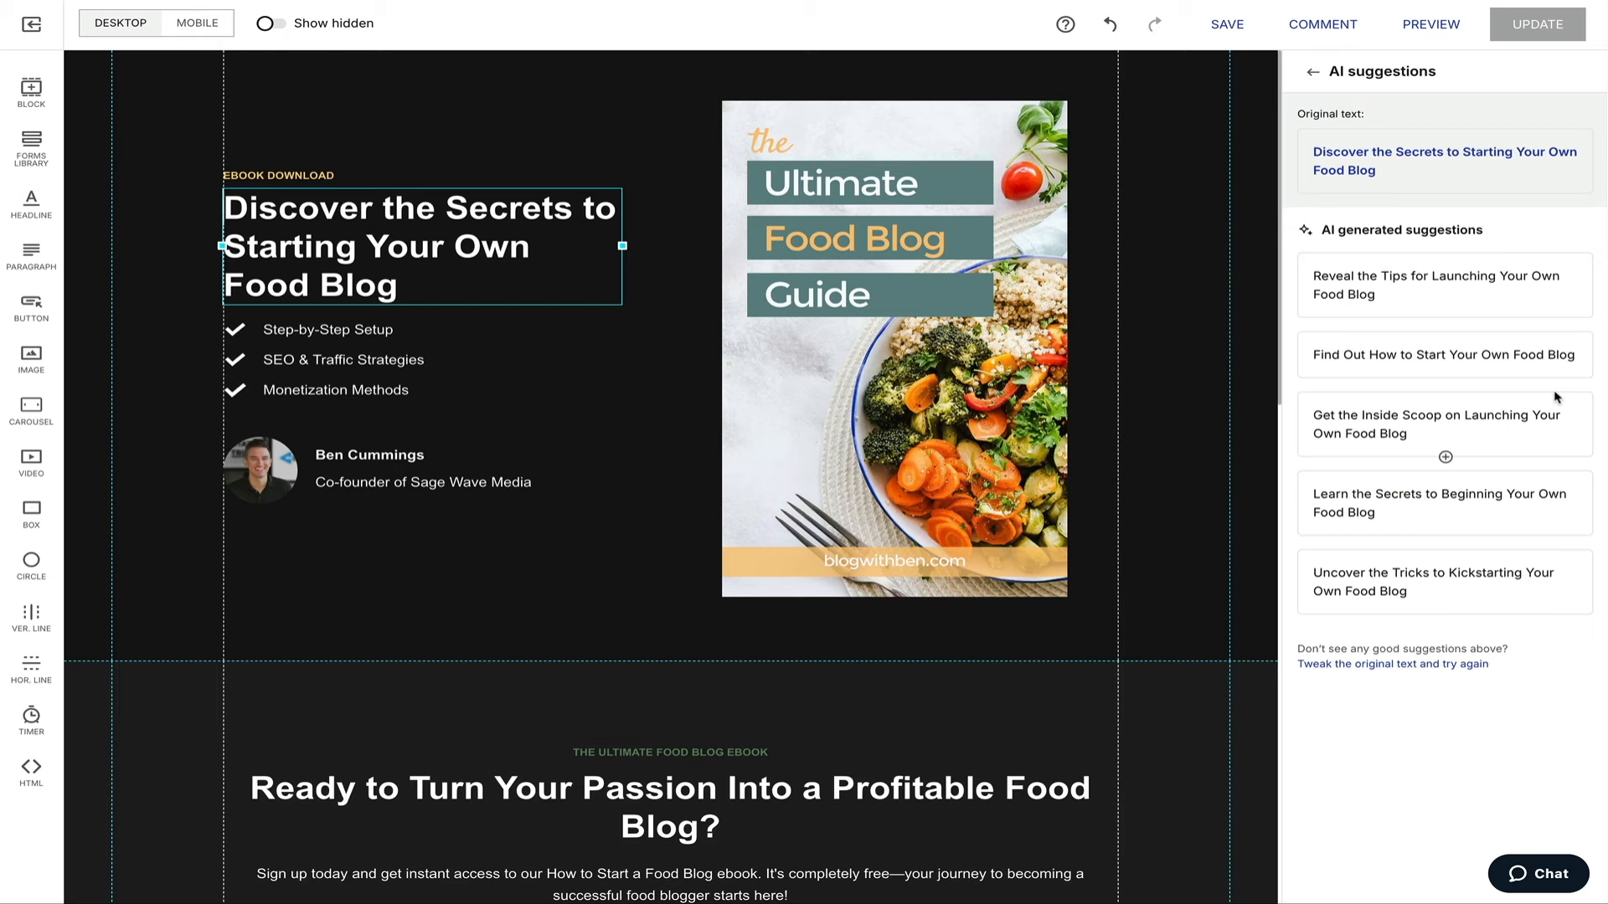
click(1415, 435)
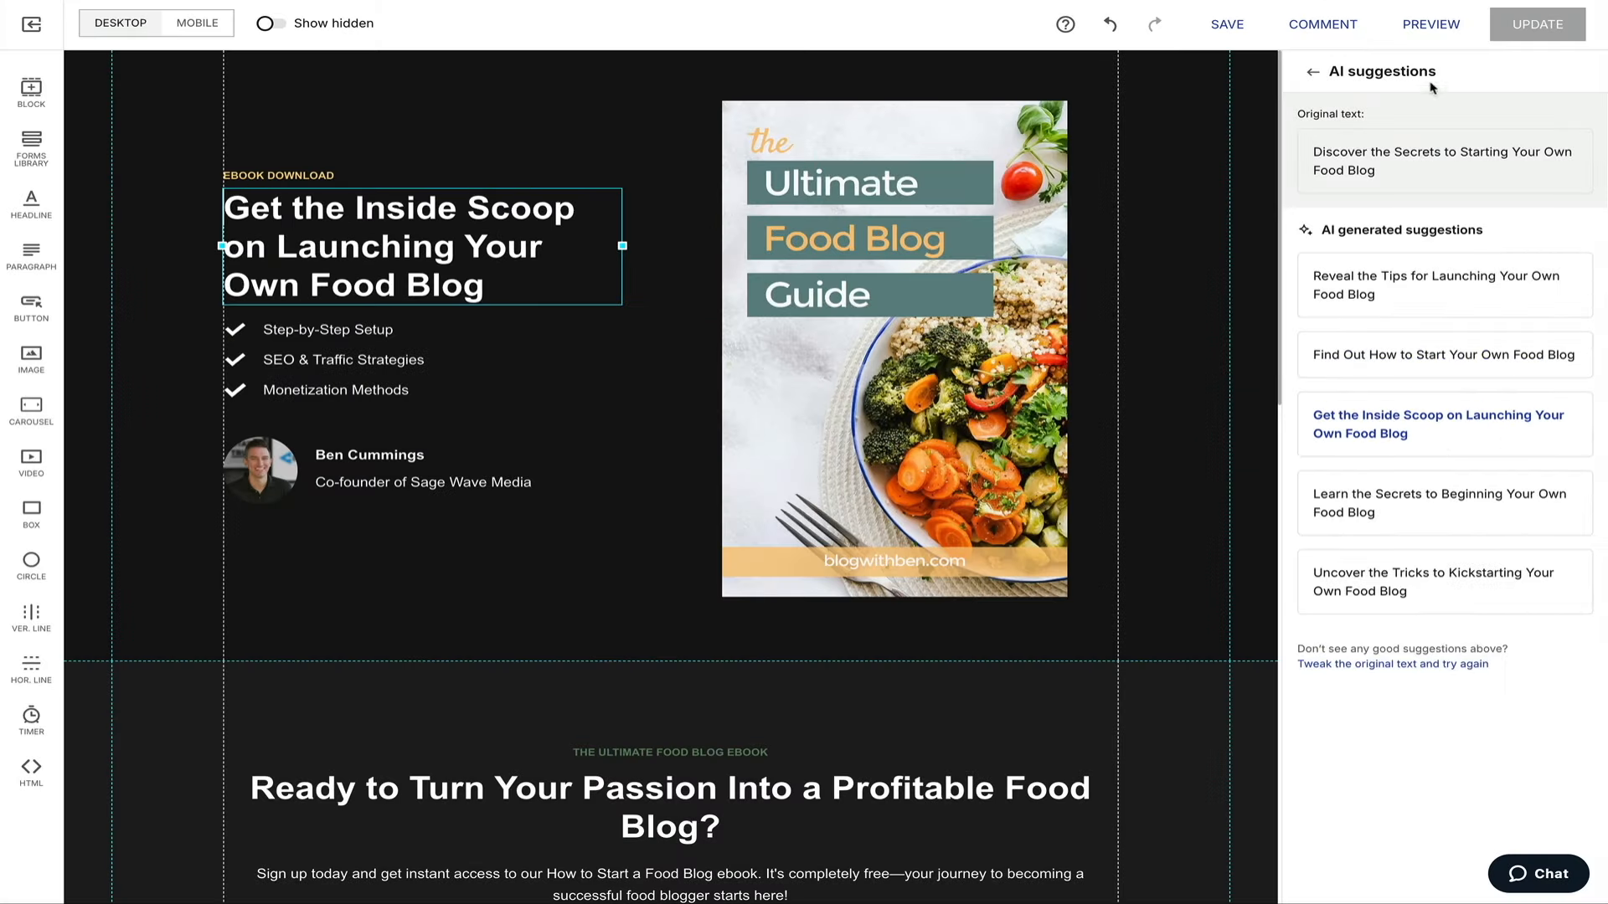
click(1312, 75)
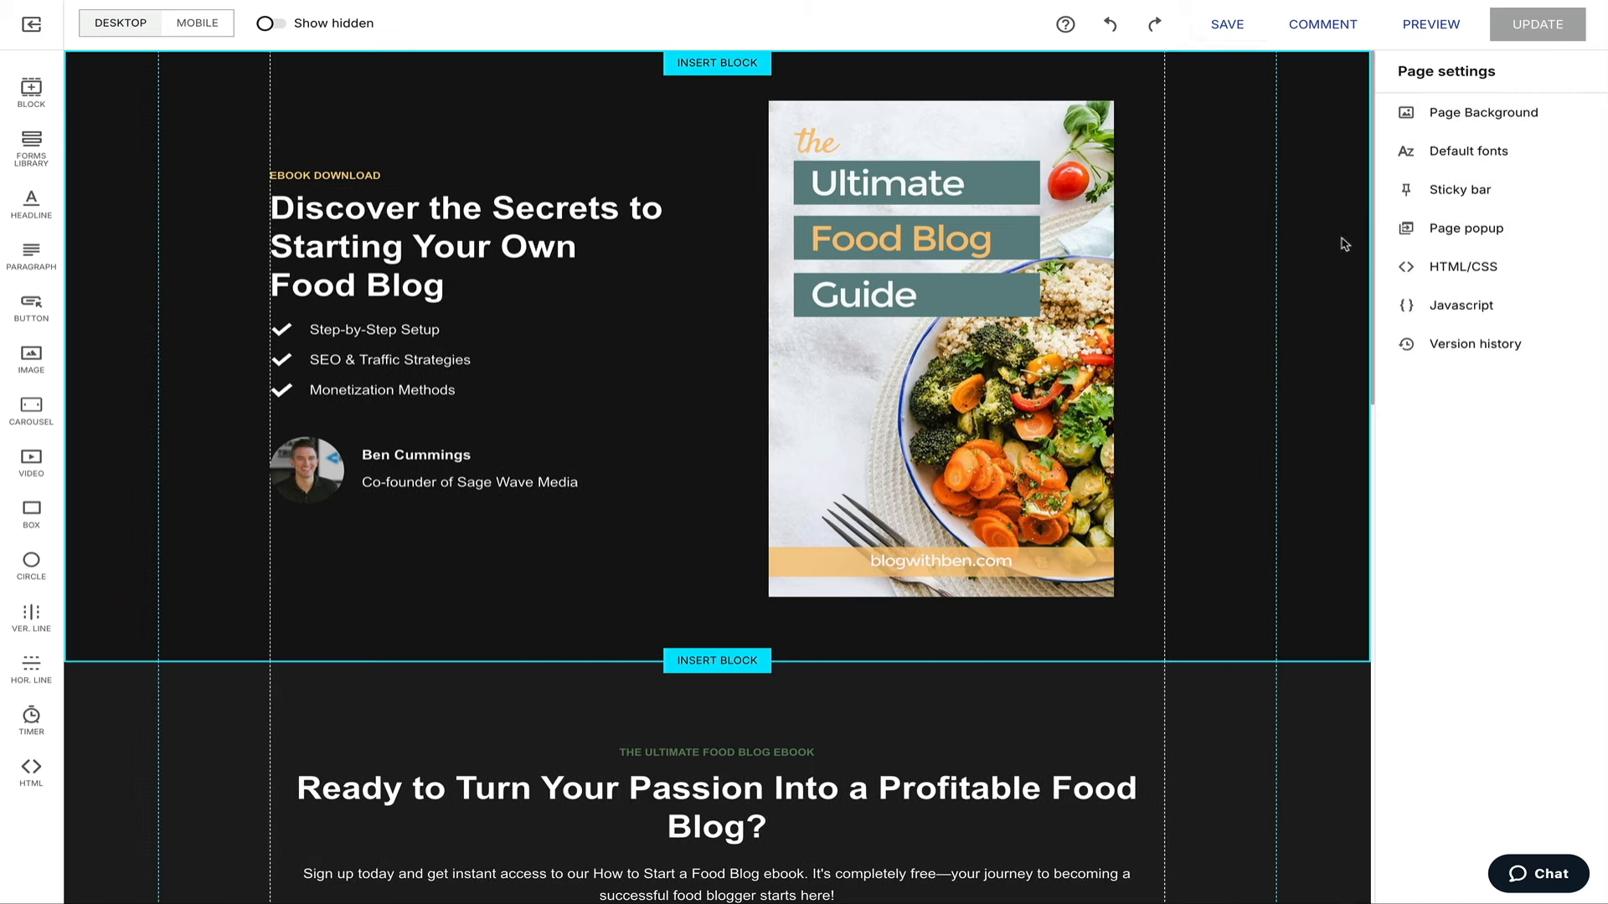
Save the page, then regenerate the mobile layout from the desktop design.
click(1225, 33)
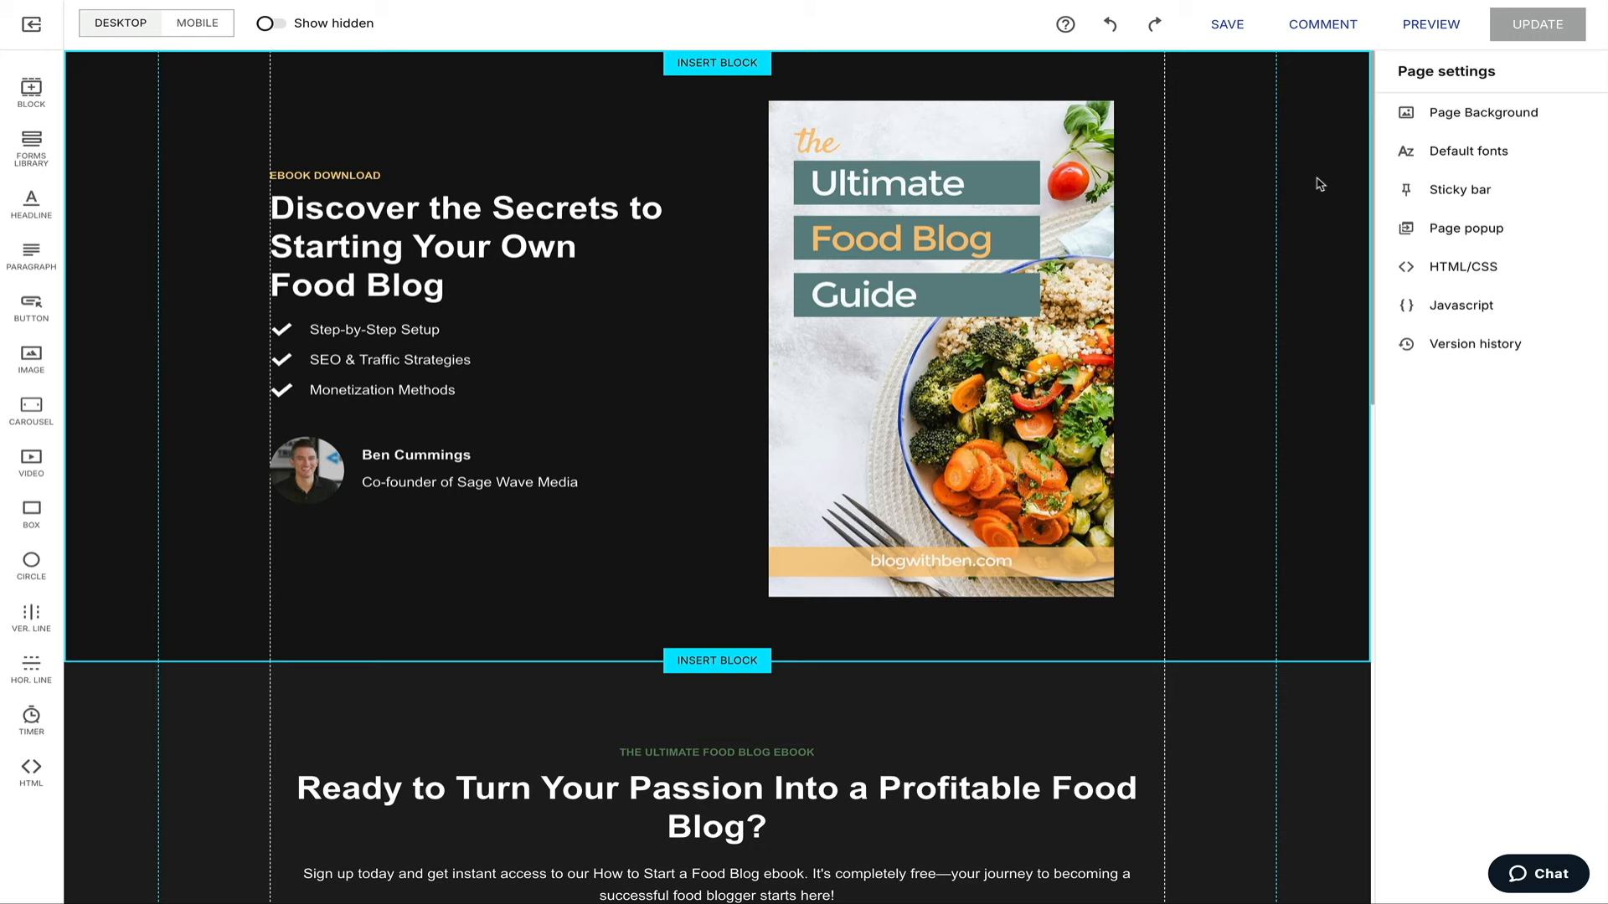
mouse_move(200, 32)
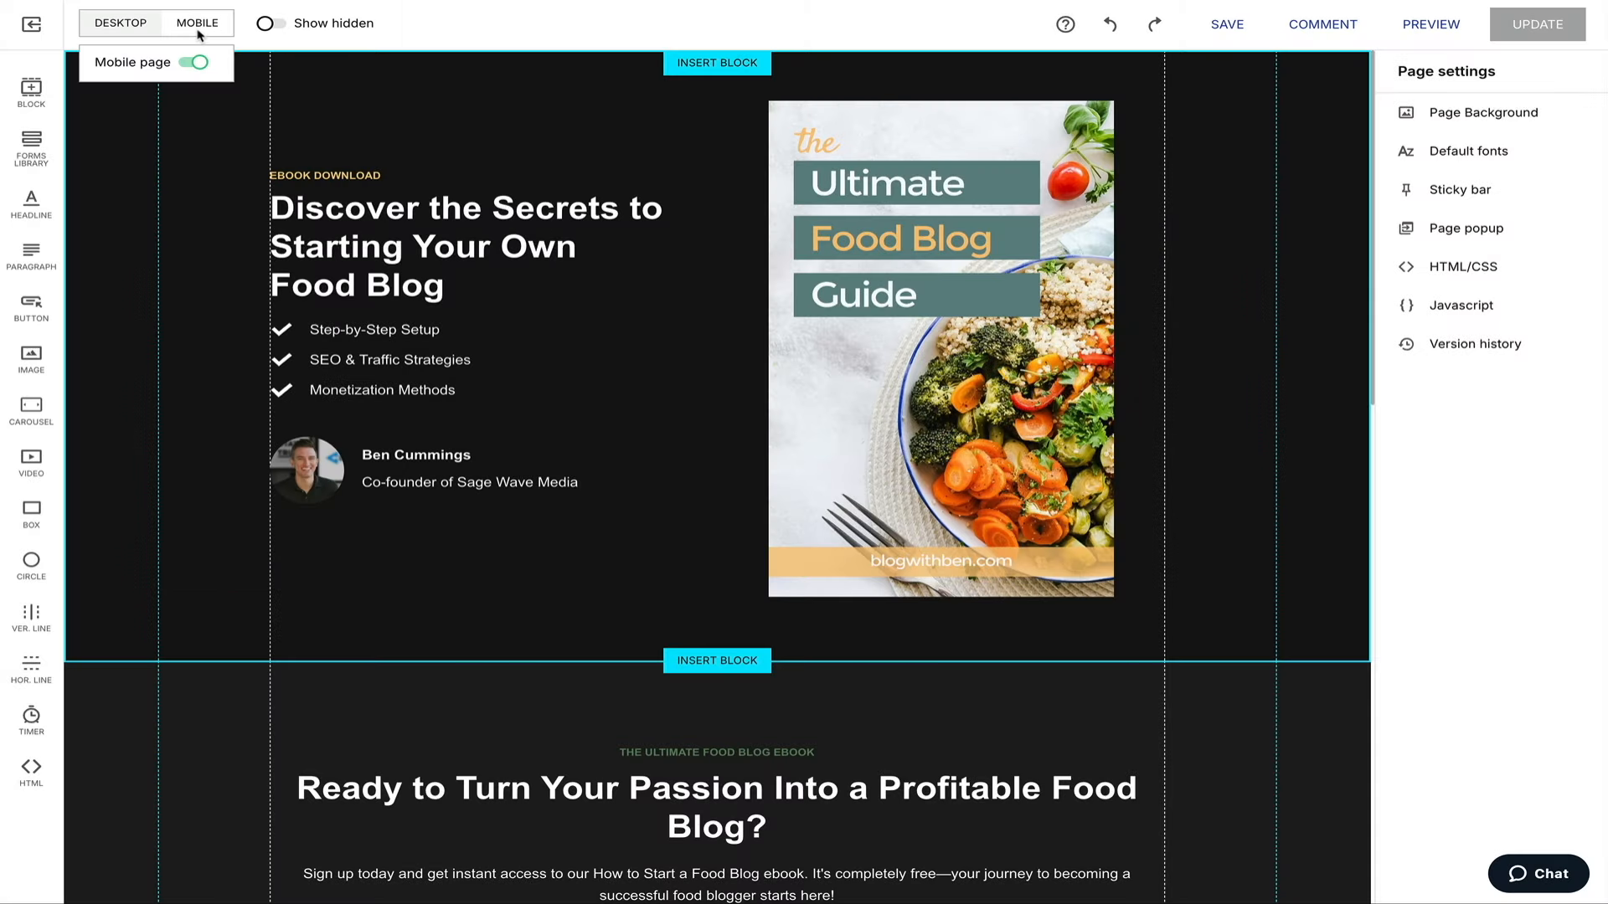
click(199, 32)
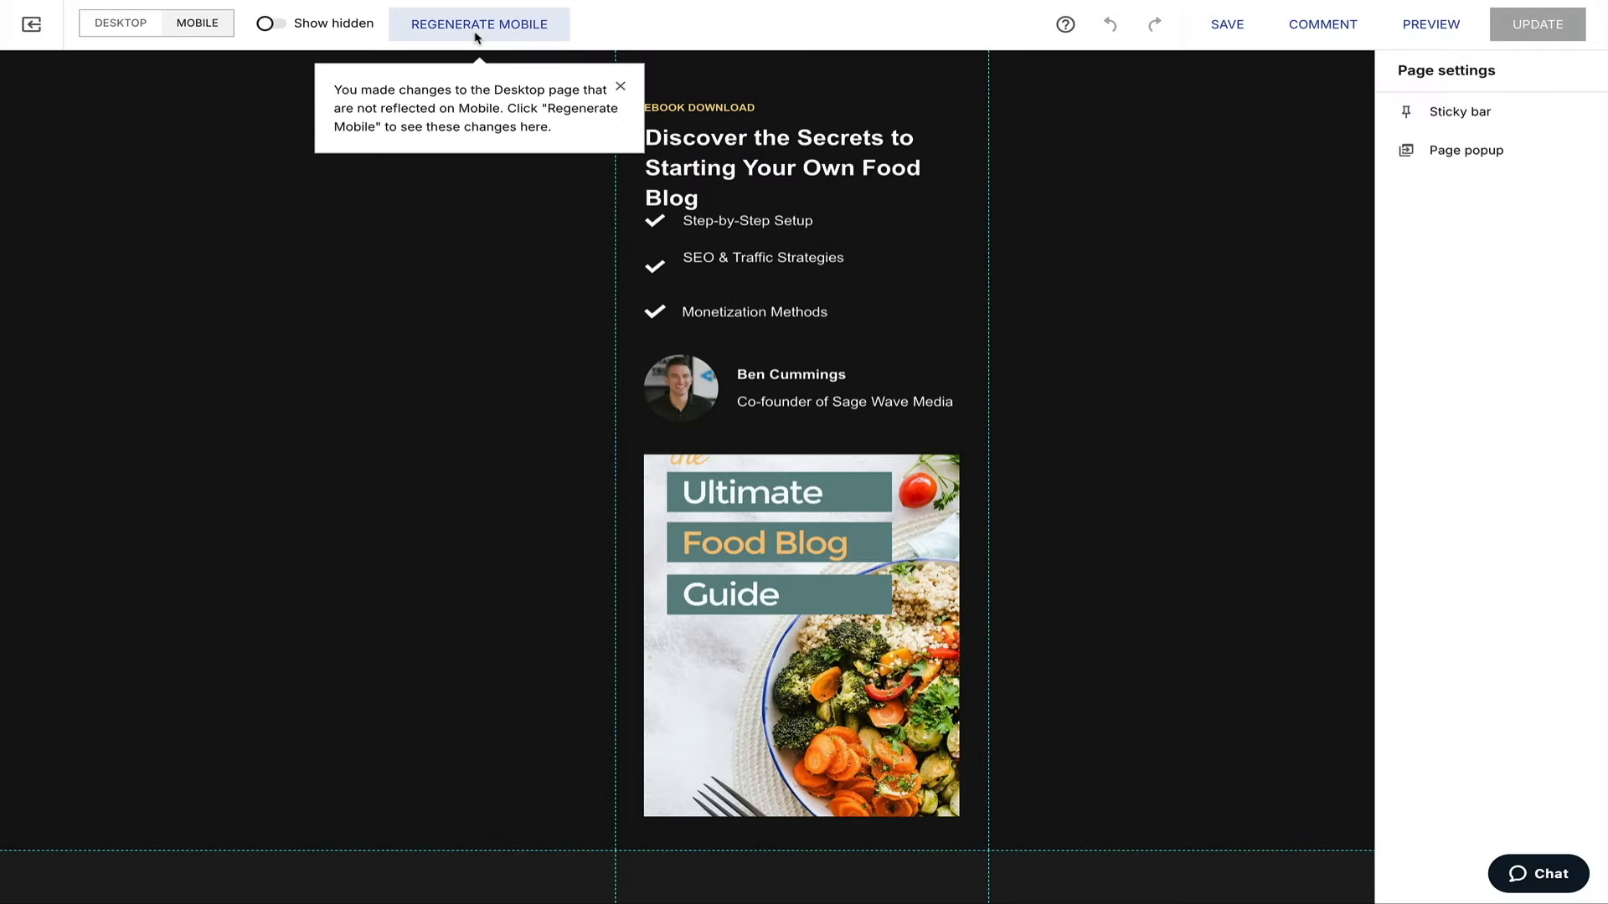
click(477, 26)
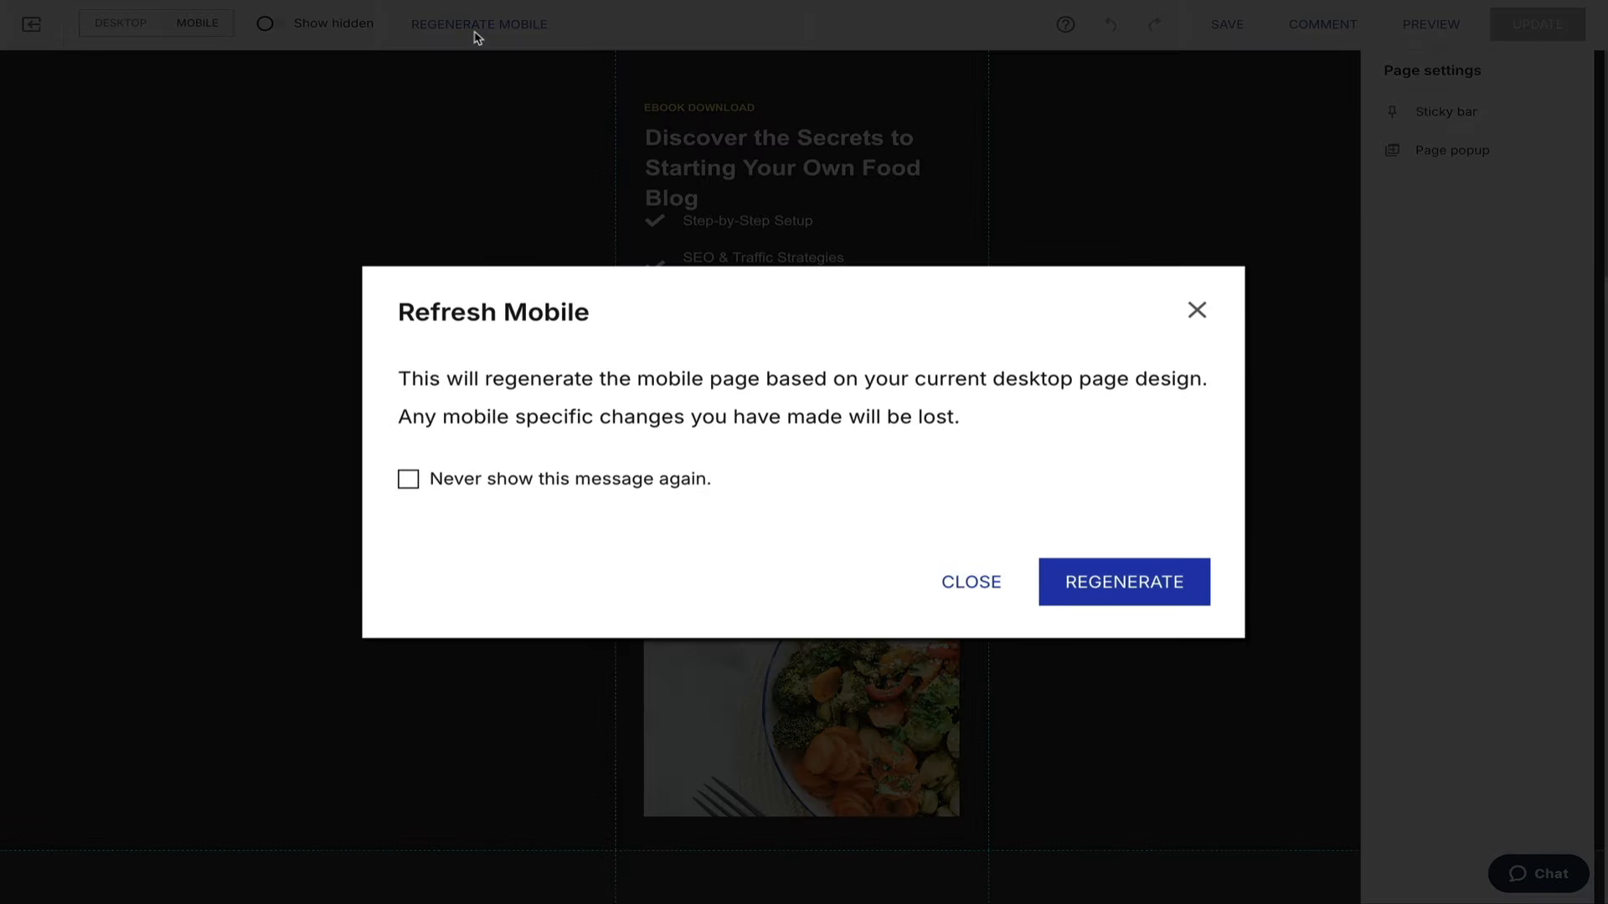
click(1124, 586)
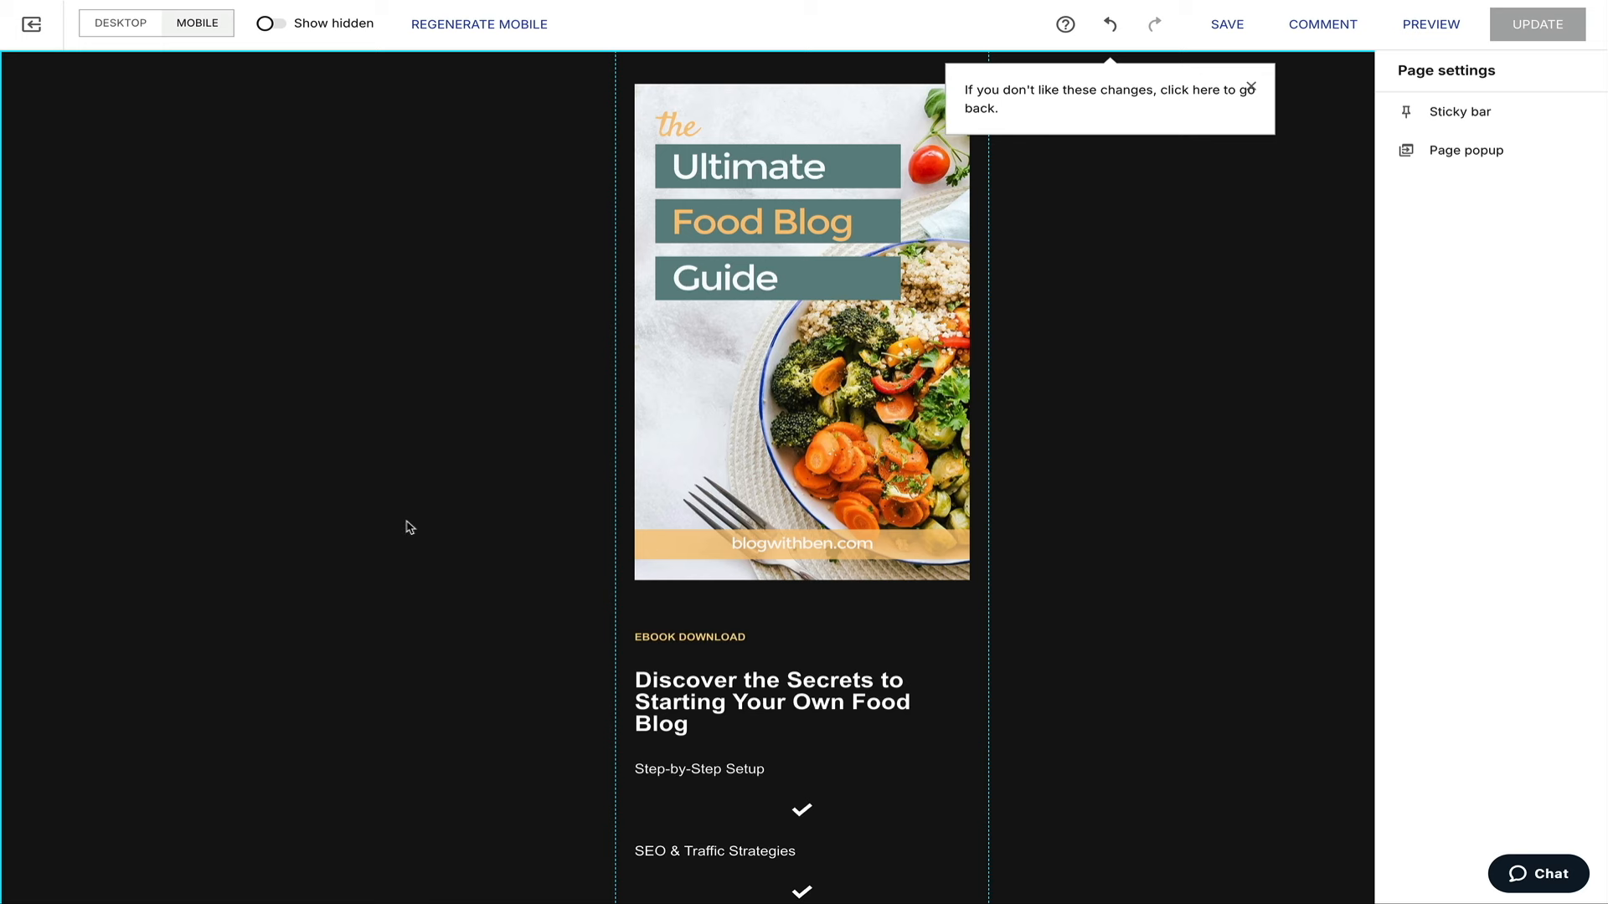
Look over the regenerated mobile page, then undo the regeneration to restore the text-first layout.
scroll(409, 527, down, 9)
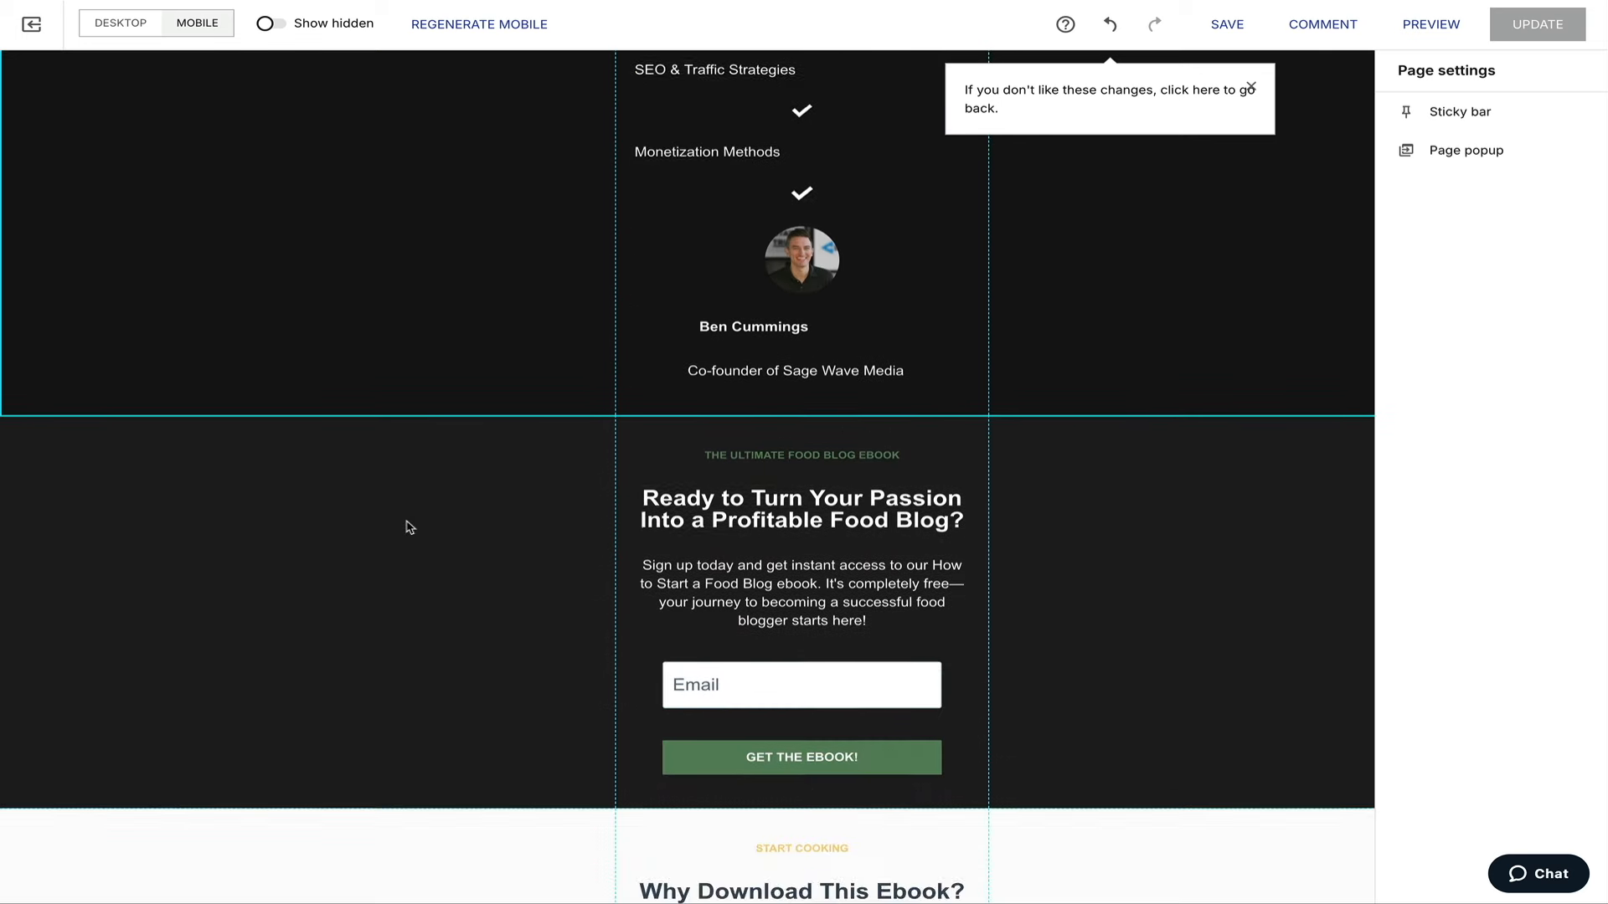
scroll(409, 528, down, 10)
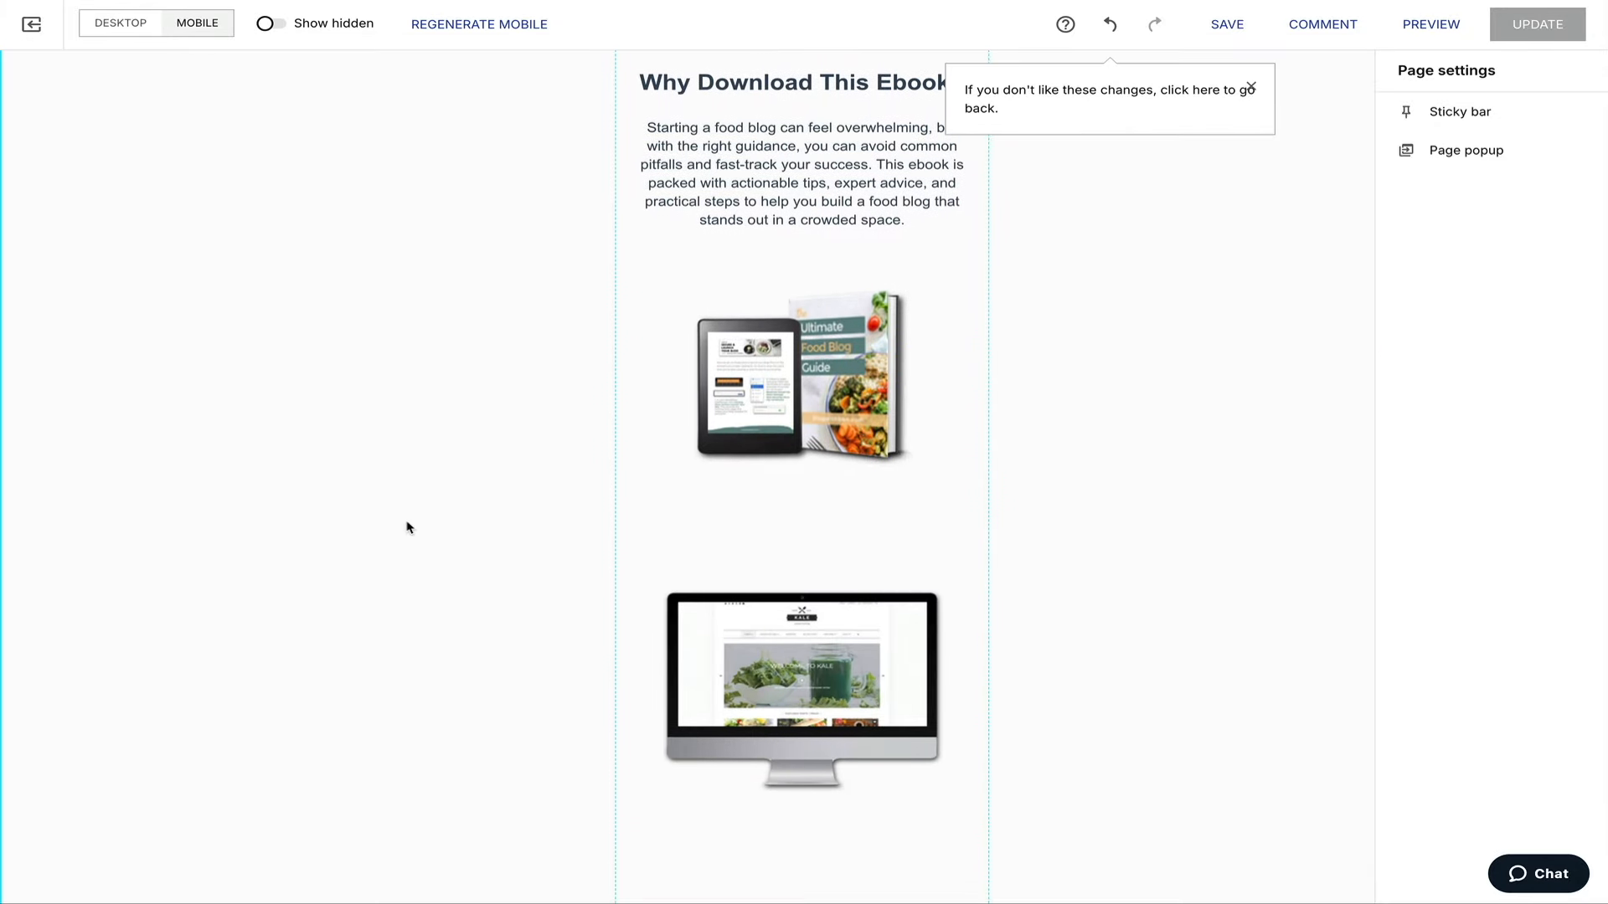
scroll(409, 527, down, 8)
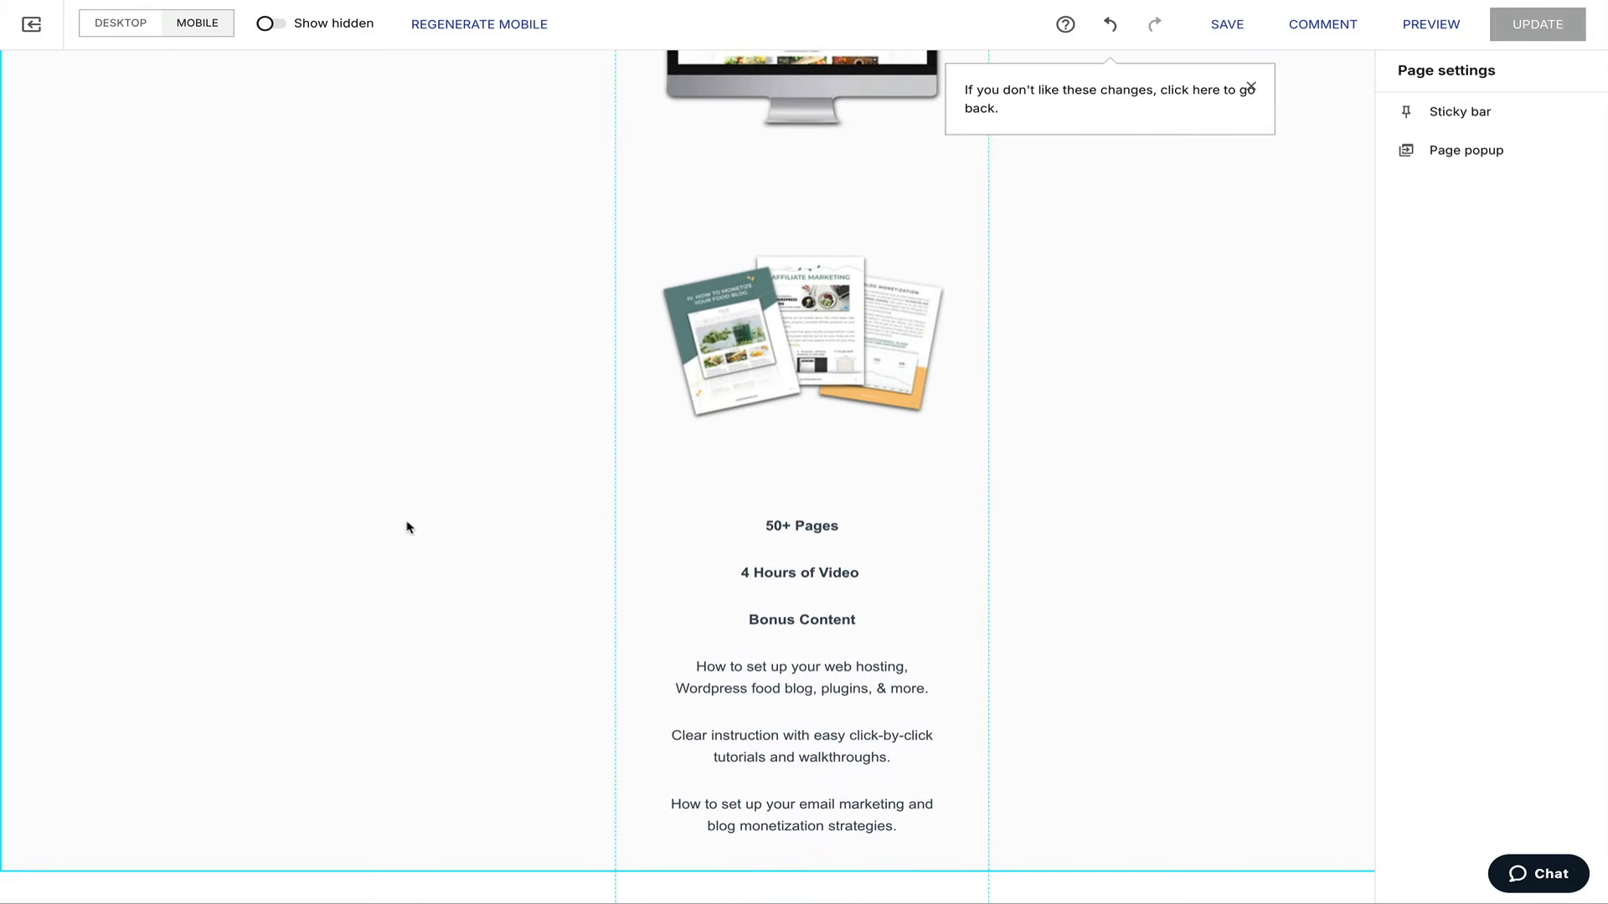
scroll(410, 527, down, 2)
scroll(409, 527, down, 6)
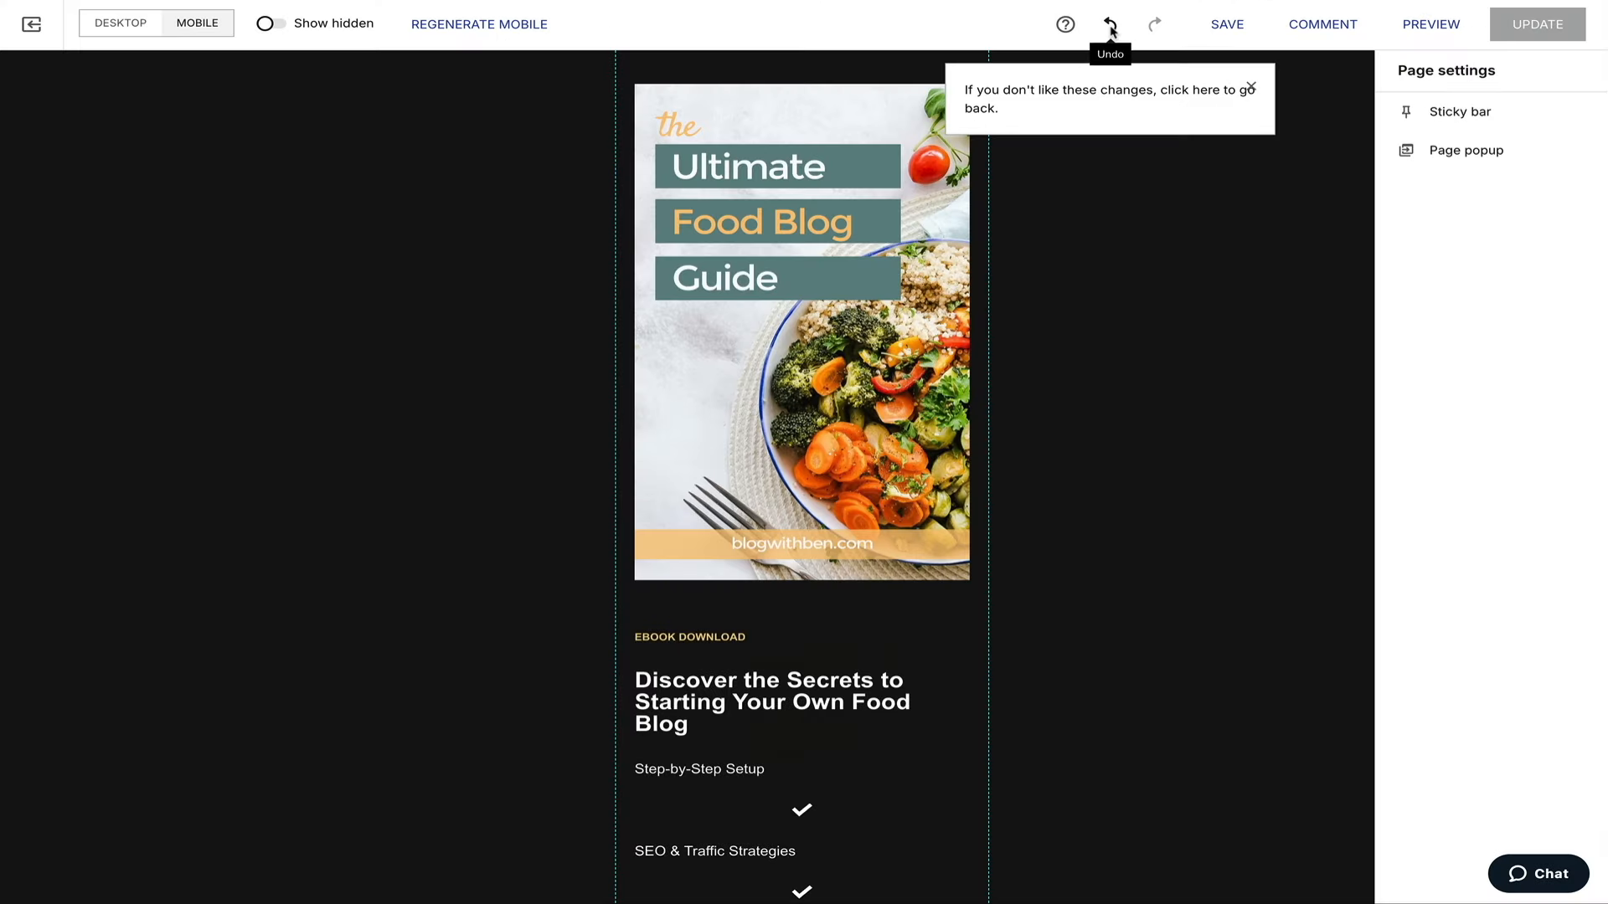
click(1111, 18)
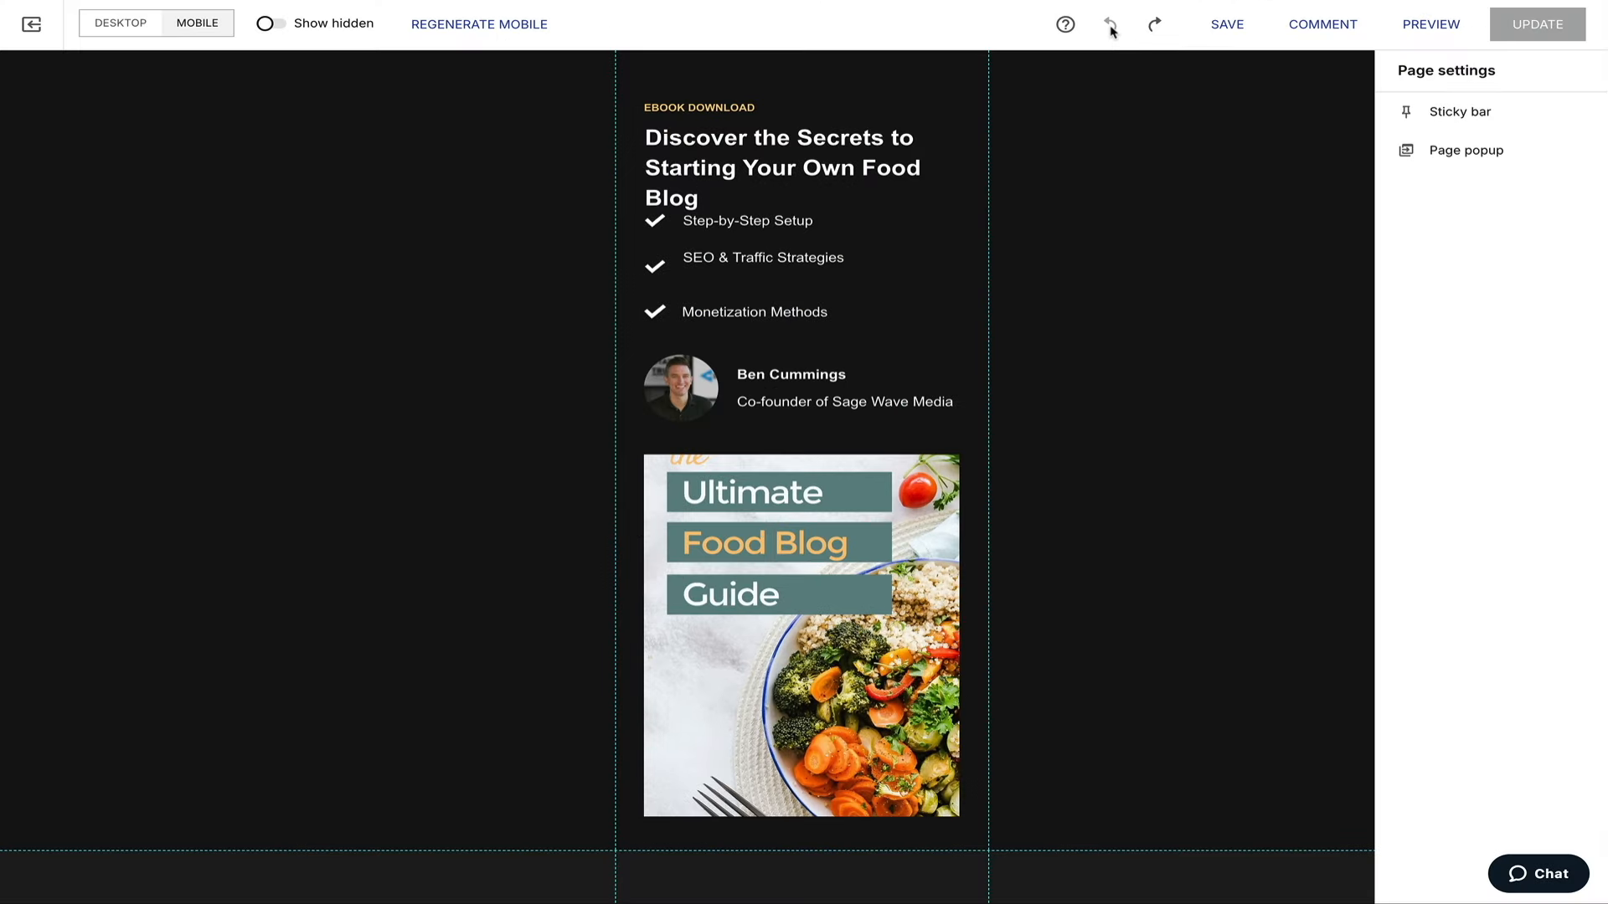
Shrink the ebook cover image on mobile and check the checklist items and author block selections.
click(790, 555)
drag(960, 455, 846, 525)
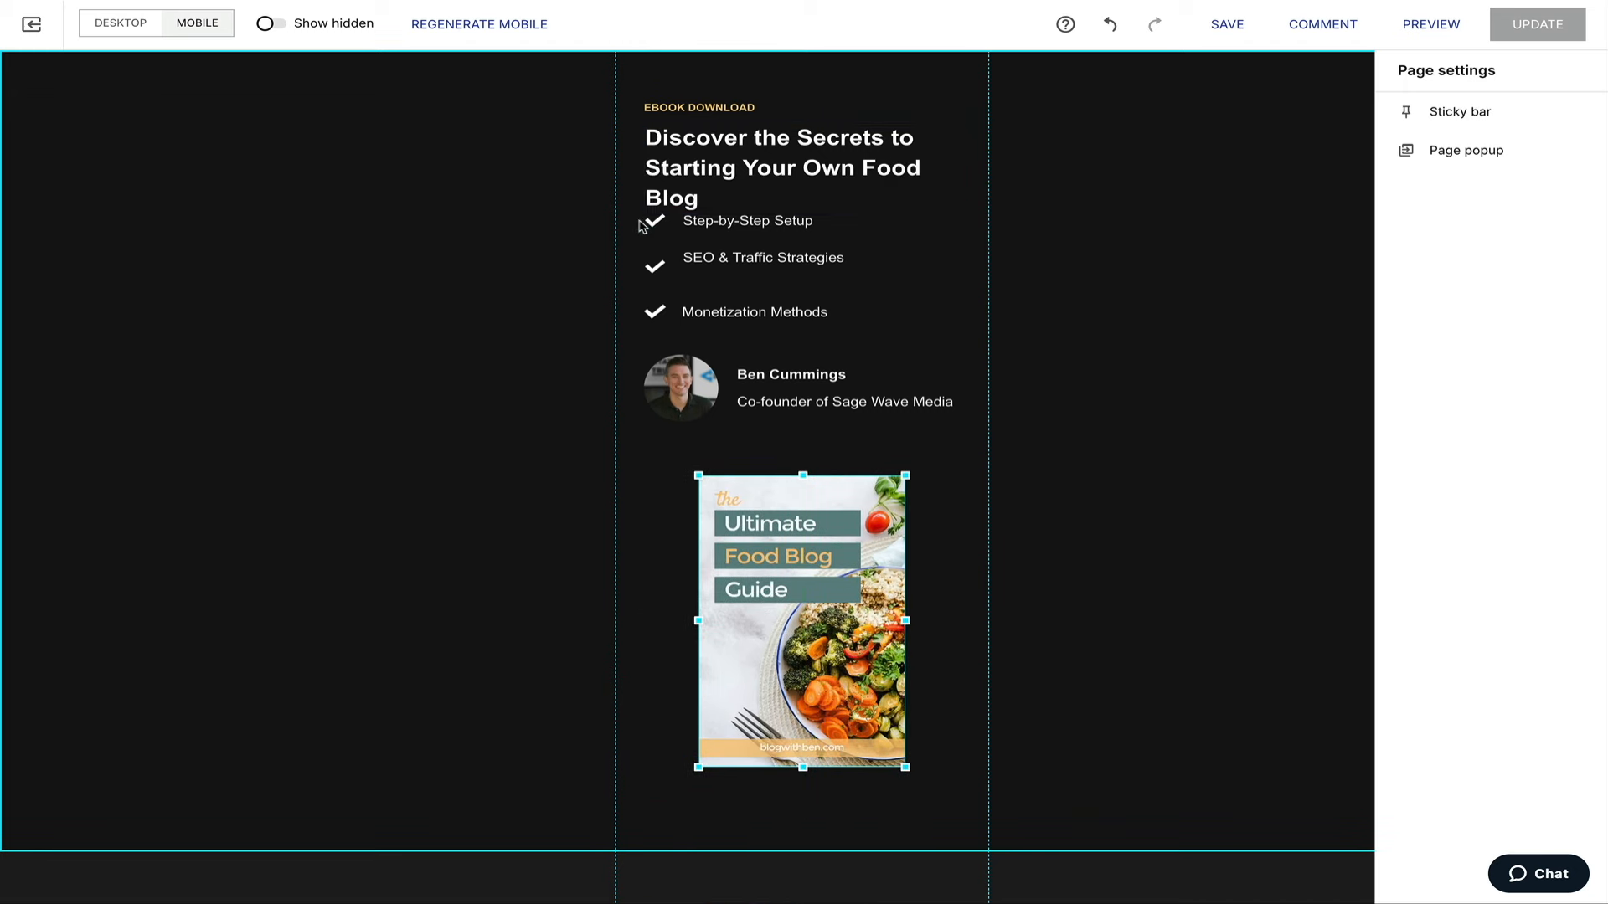
drag(630, 223, 904, 319)
click(1063, 423)
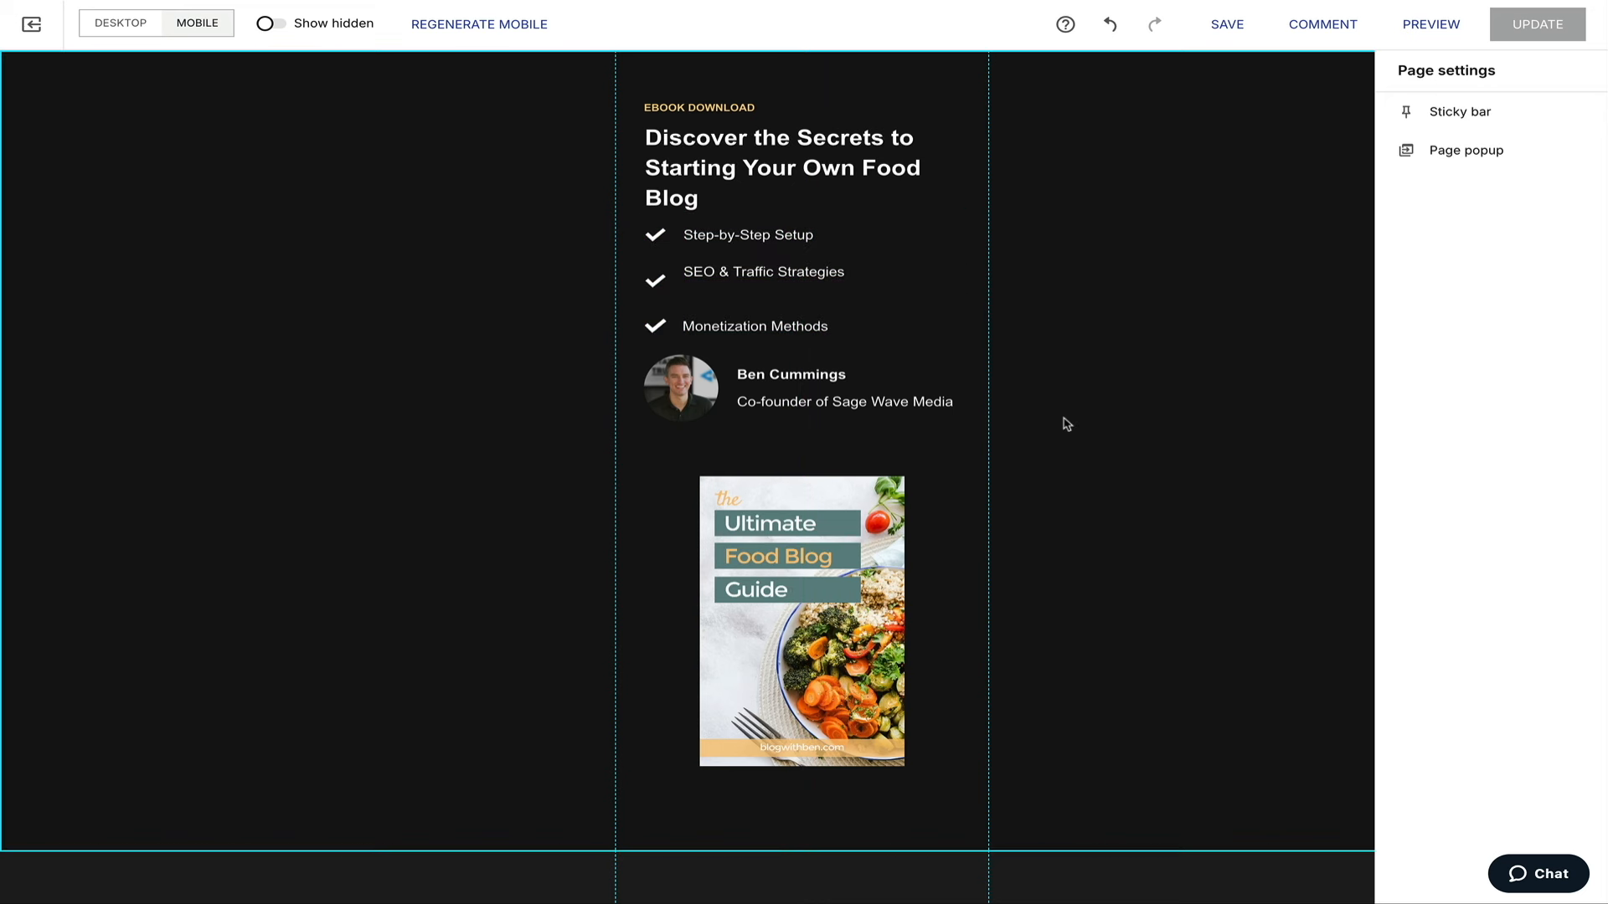
click(845, 390)
click(1063, 380)
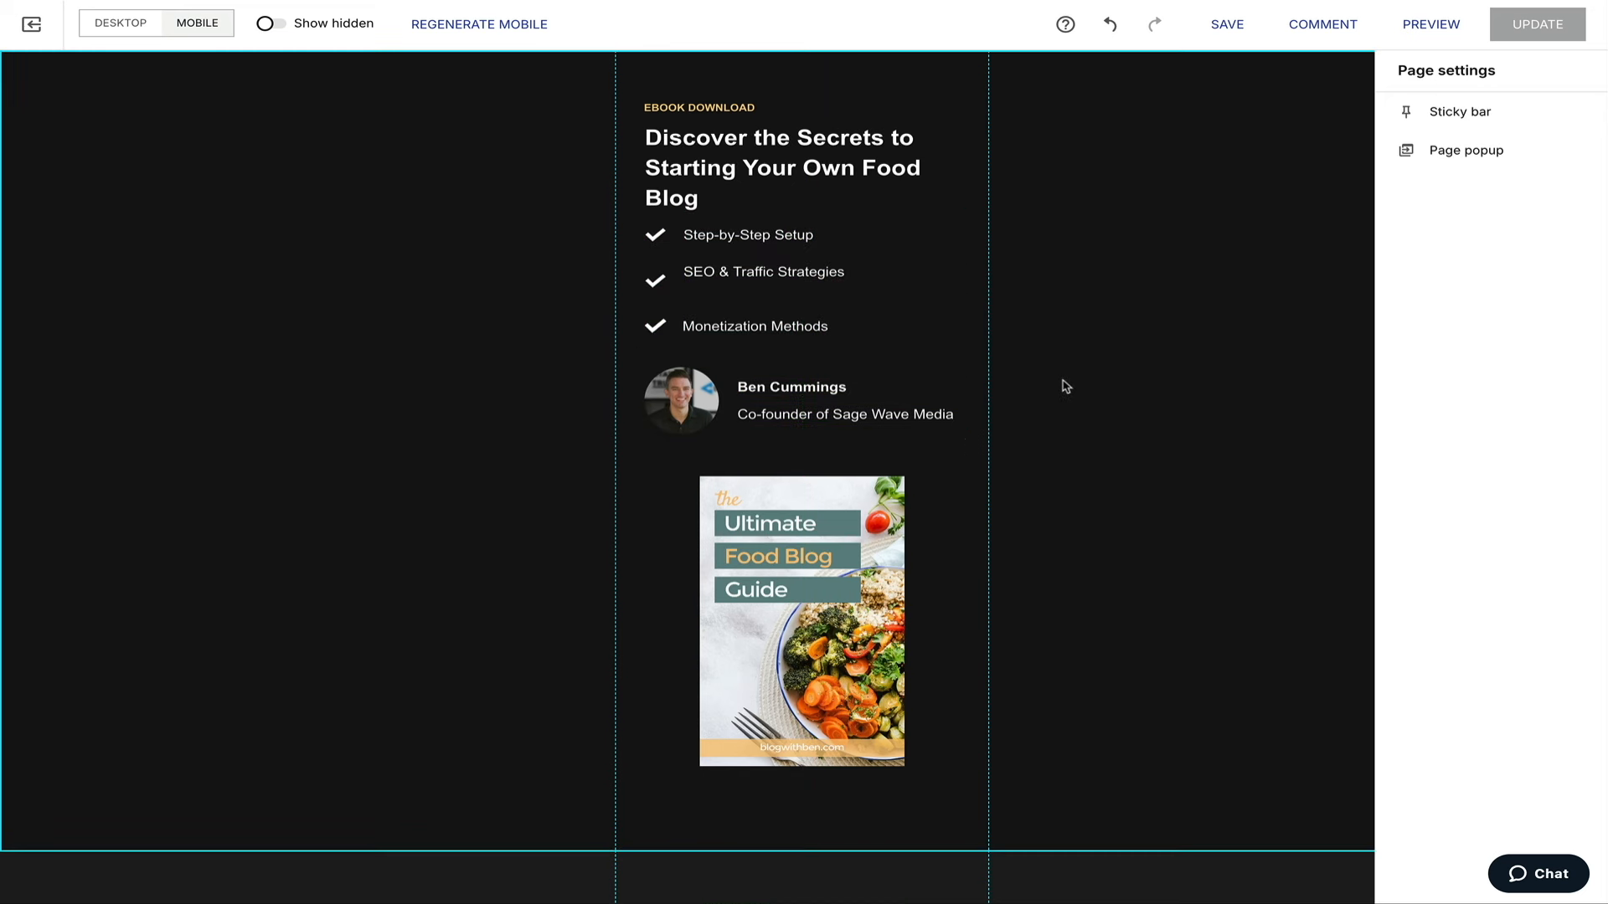
drag(905, 350, 641, 243)
click(1123, 328)
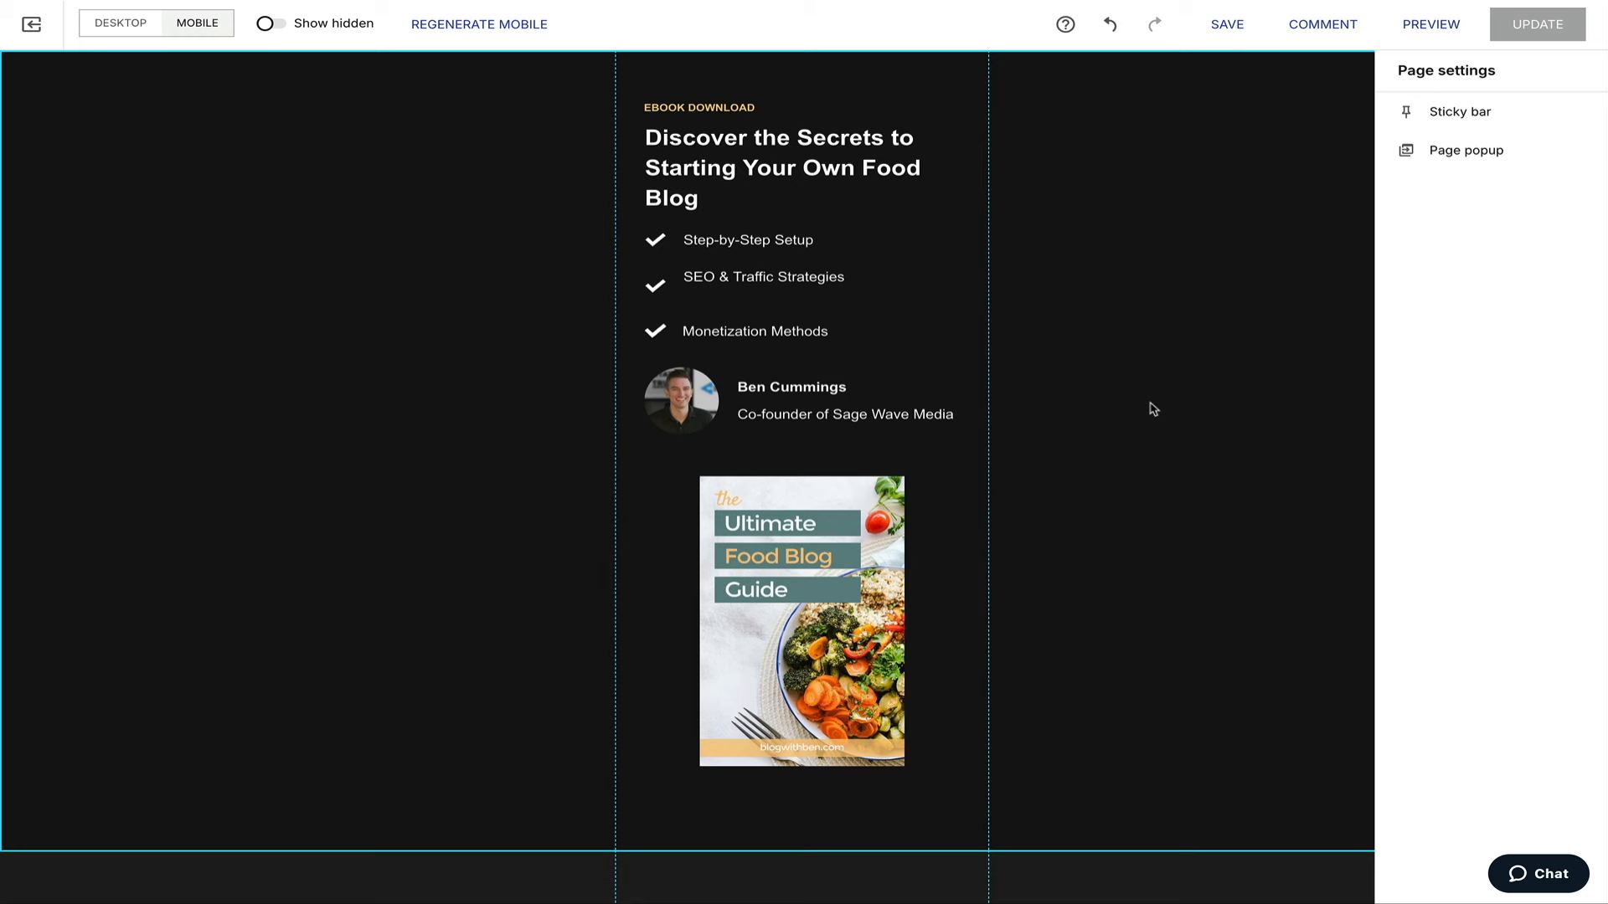
Scroll down the mobile page past the email form to the author bio section.
scroll(984, 548, down, 3)
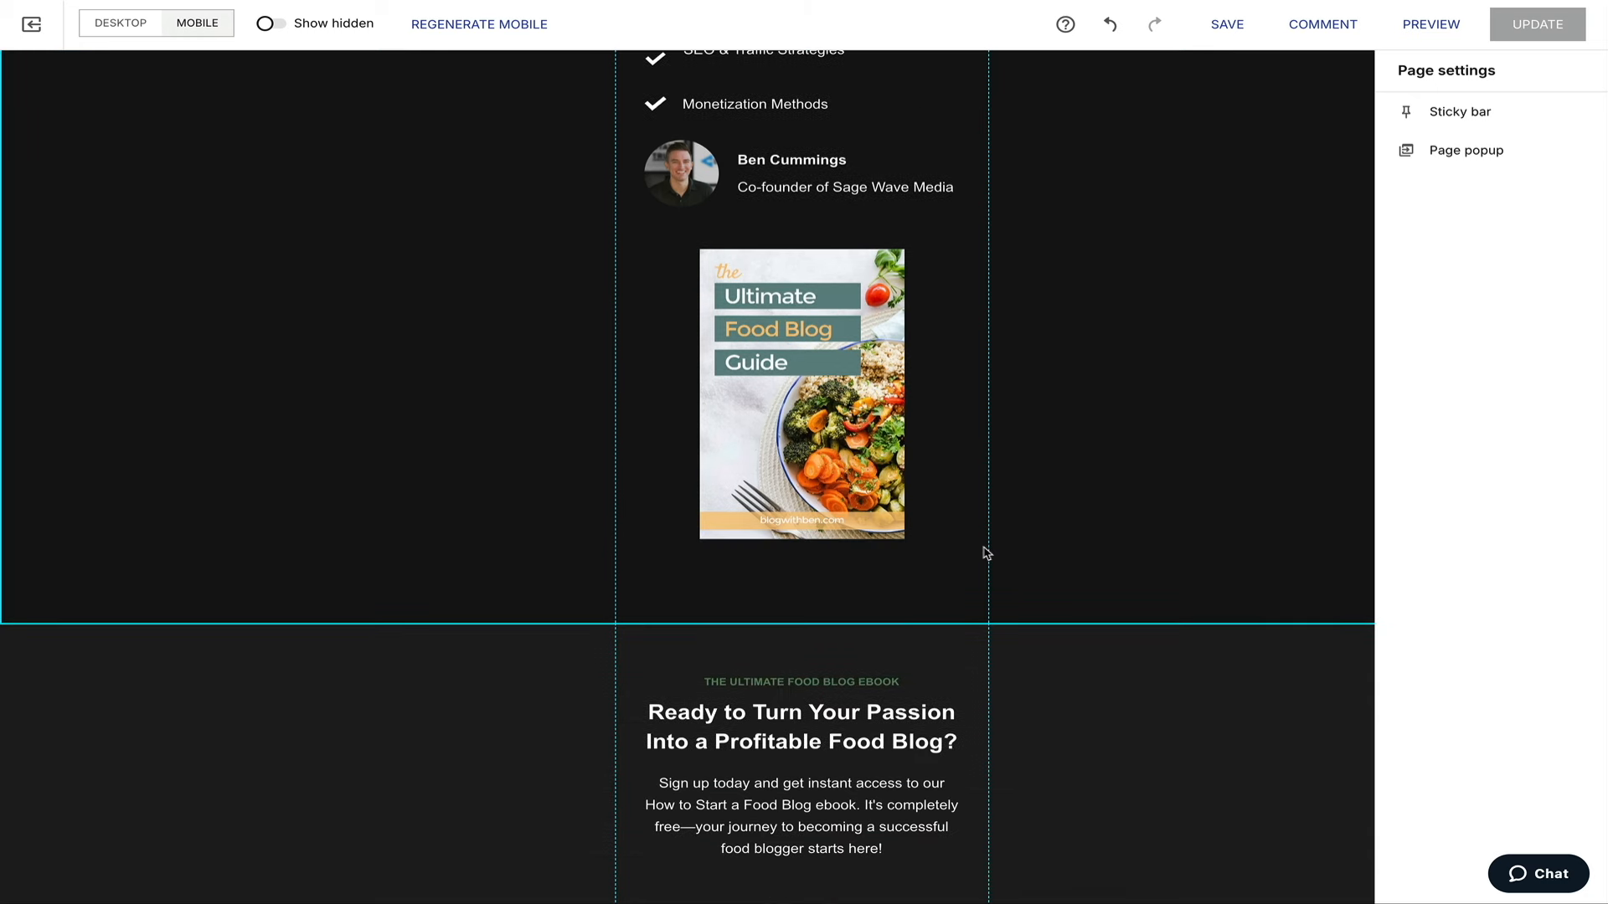
scroll(944, 553, down, 7)
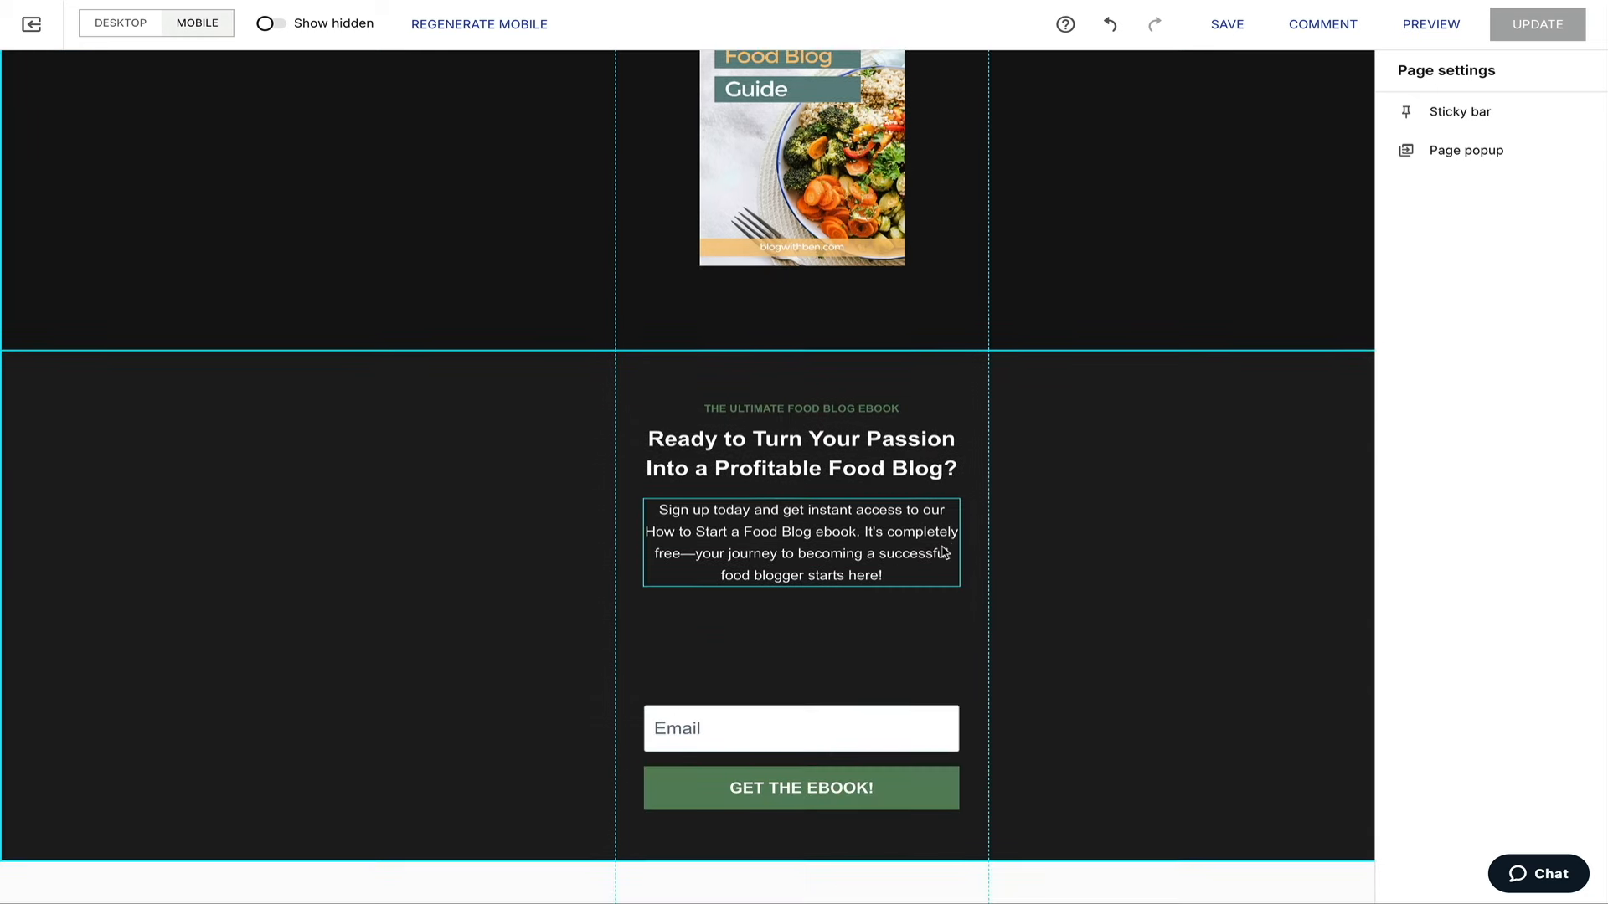
scroll(944, 552, down, 12)
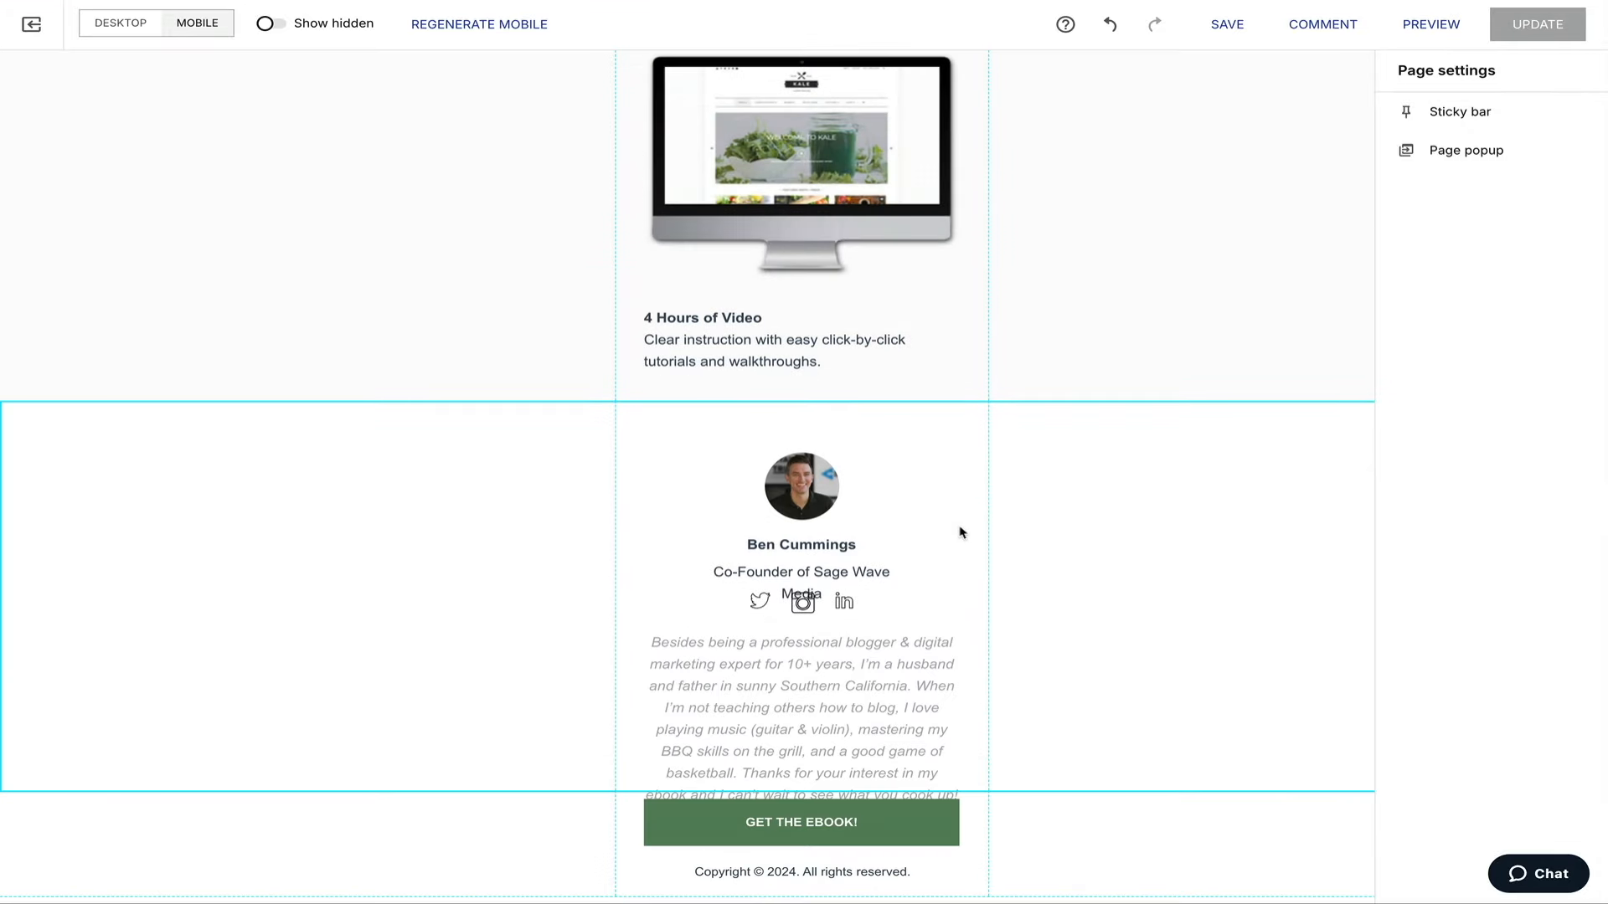
Widen the Co-Founder of Sage Wave Media title to one line and nudge the bio paragraph up.
click(901, 585)
mouse_move(912, 582)
mouse_down()
mouse_move(937, 581)
mouse_move(904, 577)
mouse_up()
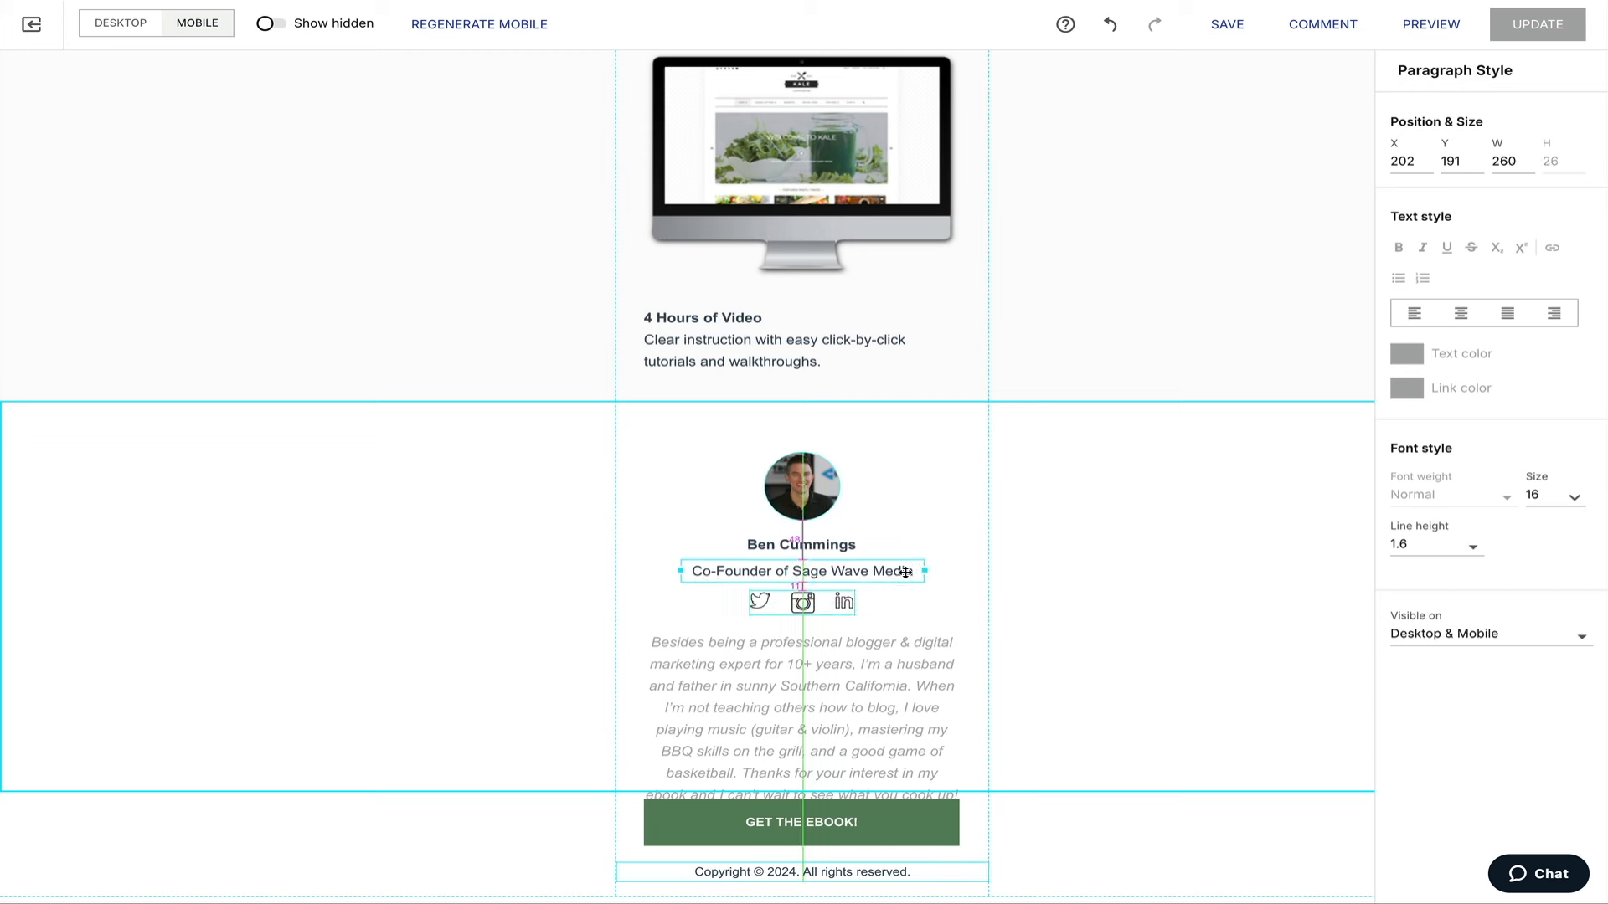
click(889, 687)
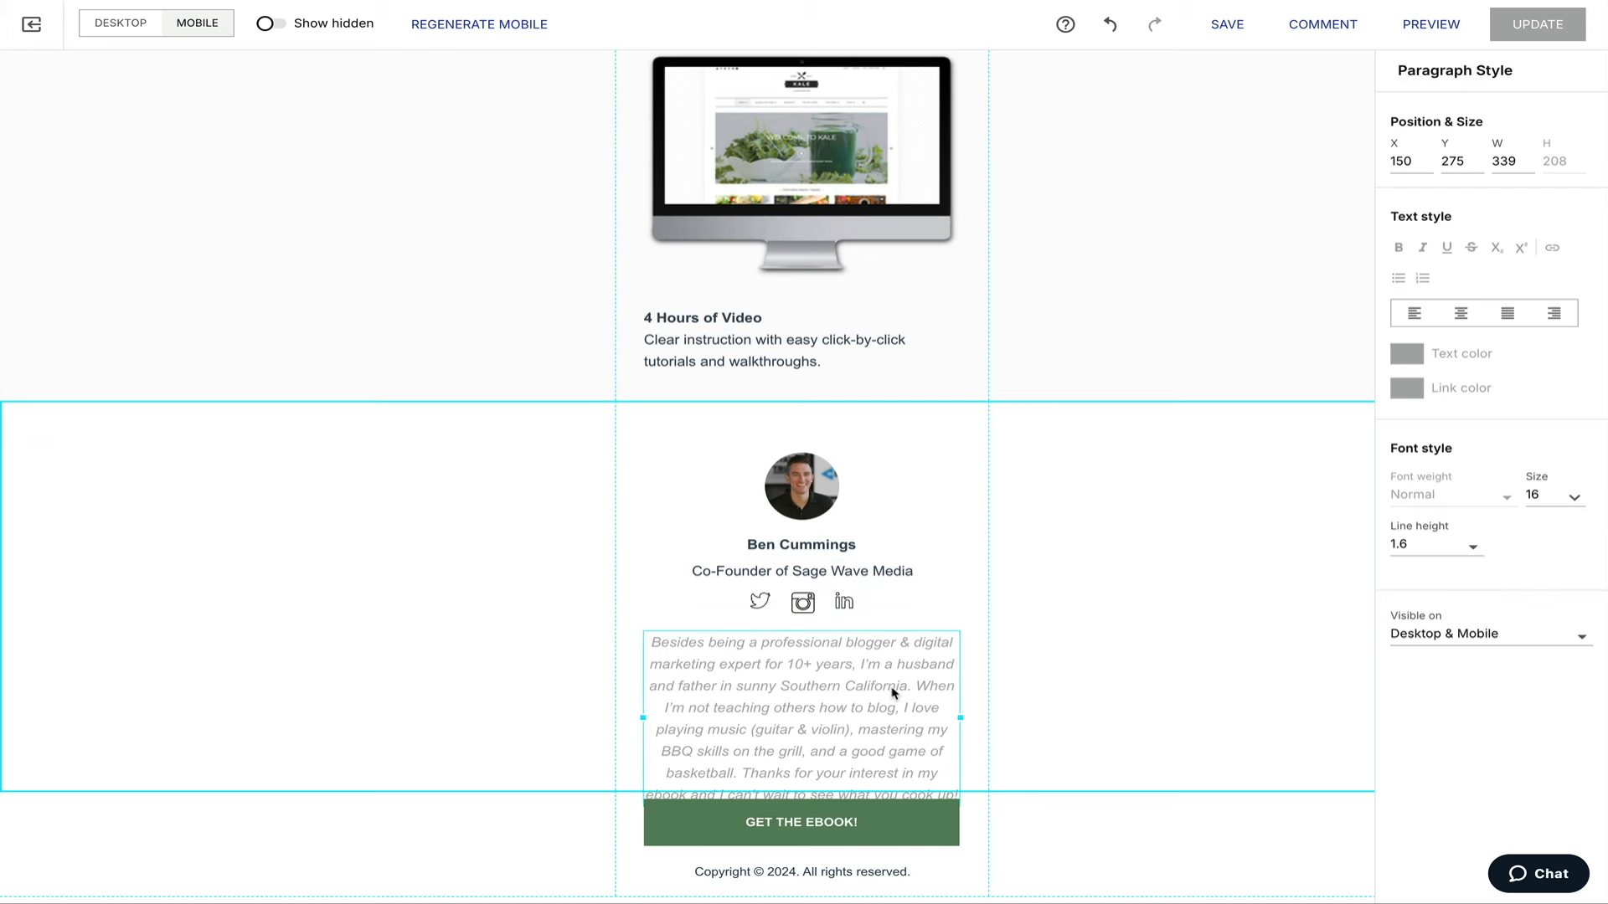
drag(892, 693, 893, 687)
Set the entire mobile author bio text to font size 14.
click(769, 718)
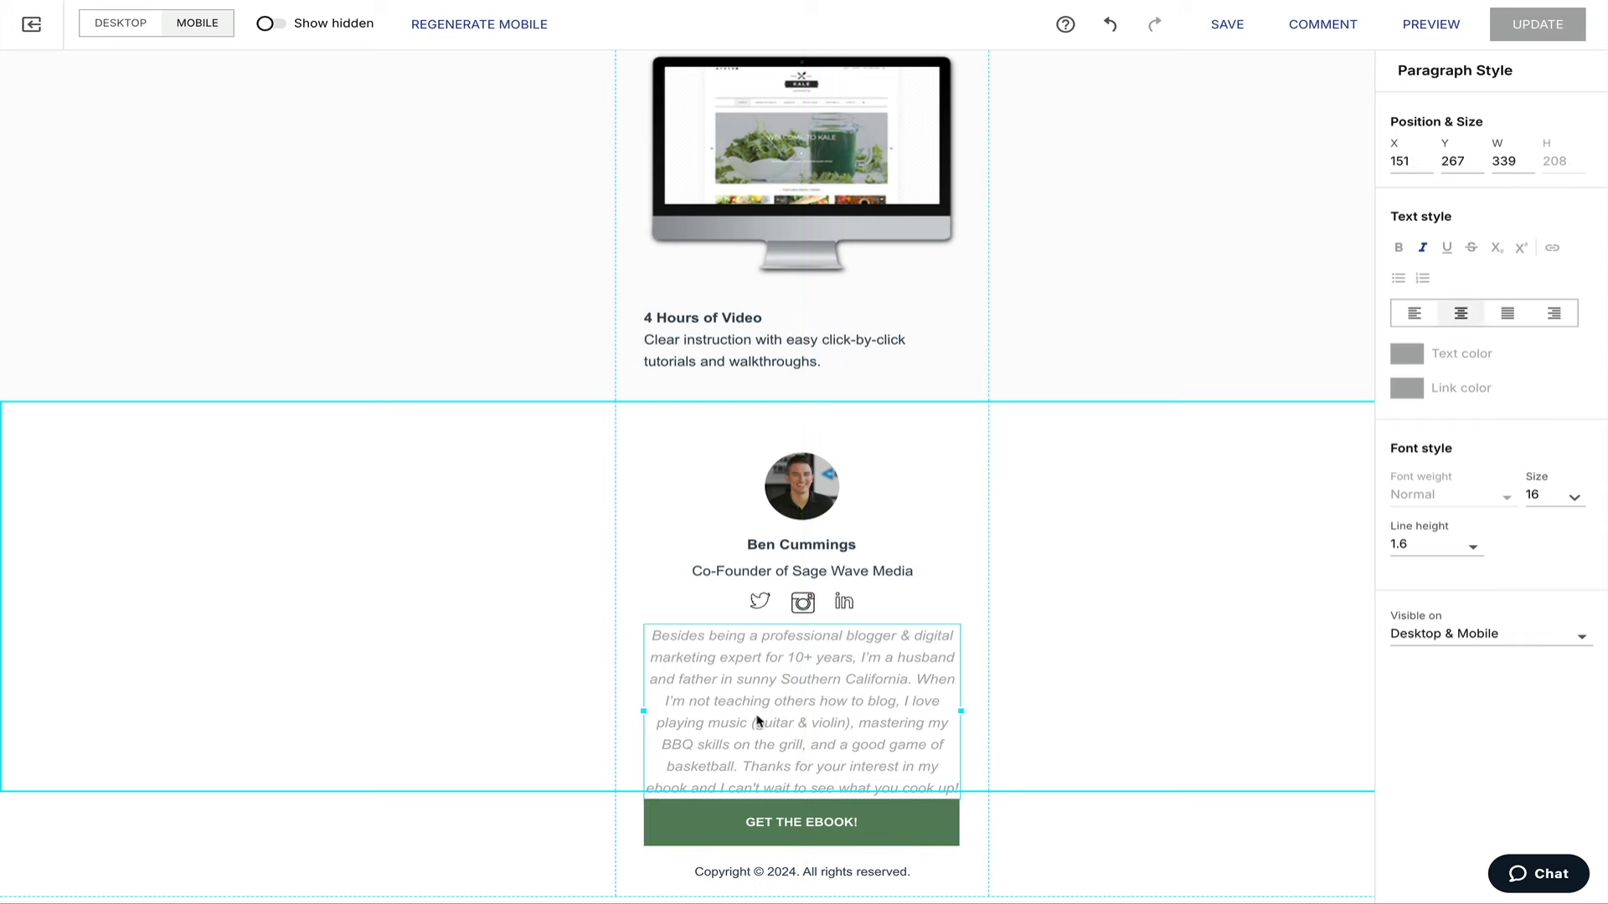
double_click(768, 718)
key(ctrl+a)
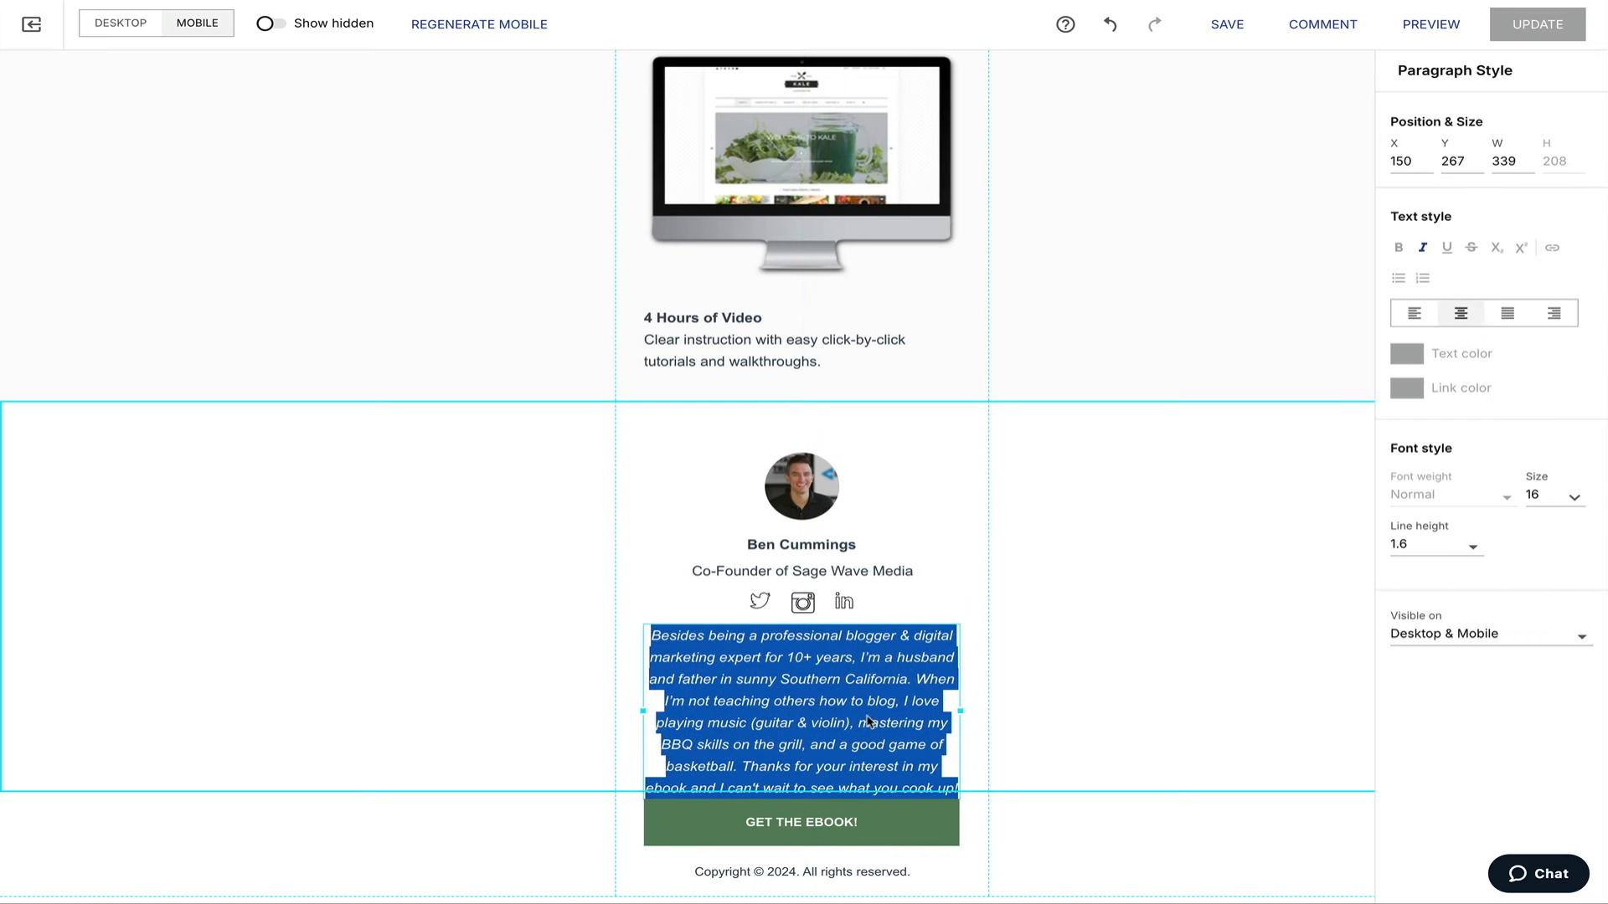
click(1572, 498)
click(1550, 503)
click(1551, 502)
text(14)
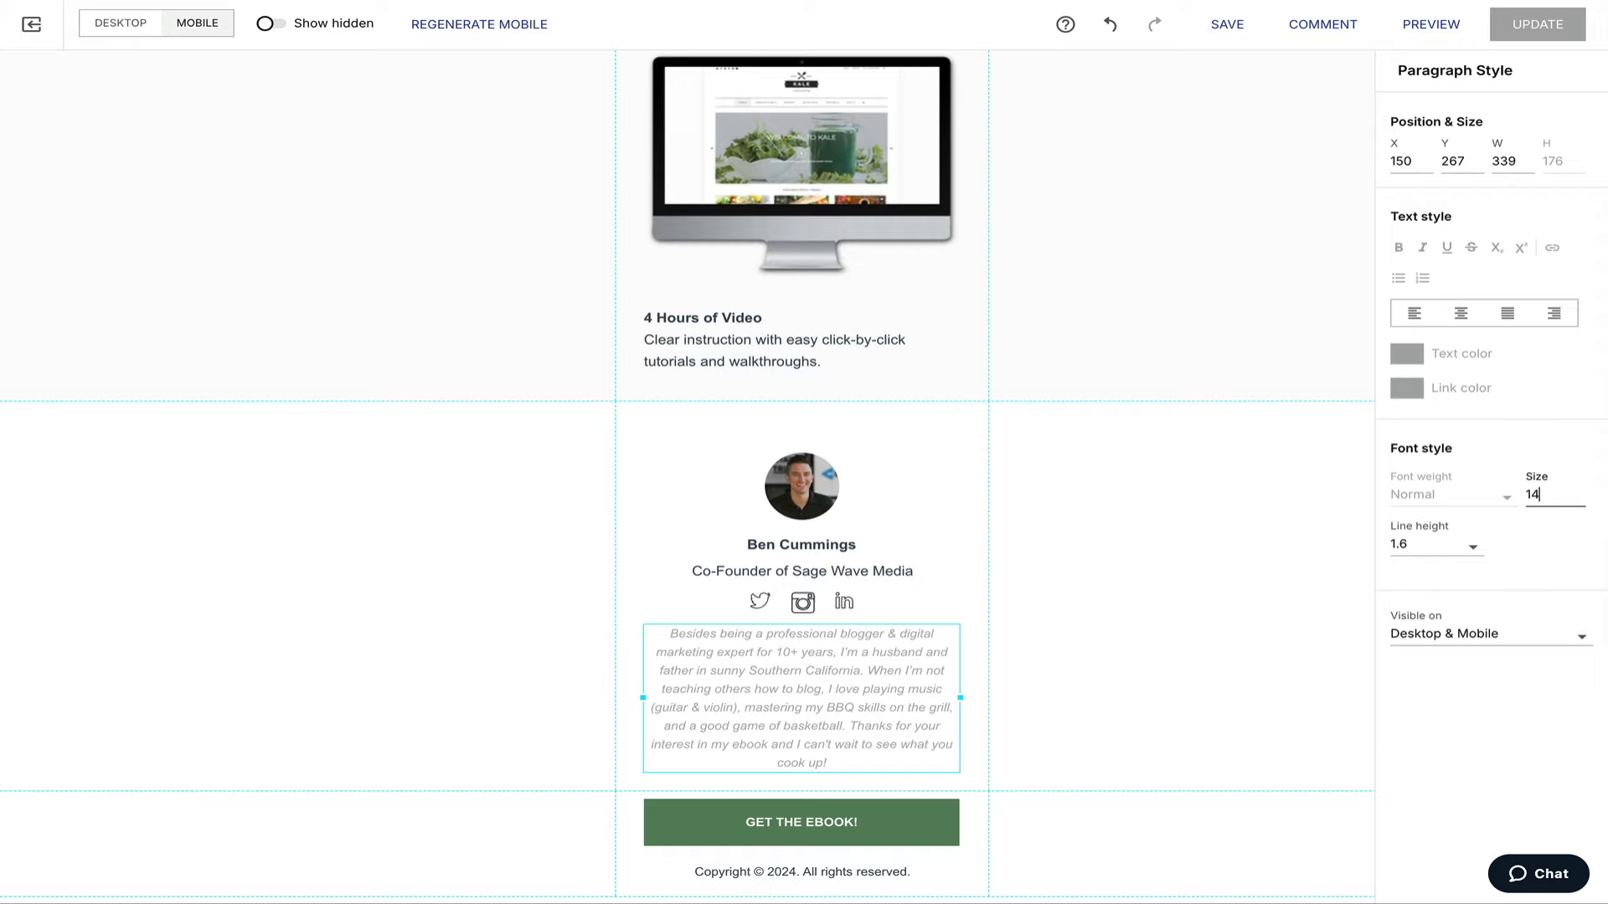
click(1116, 675)
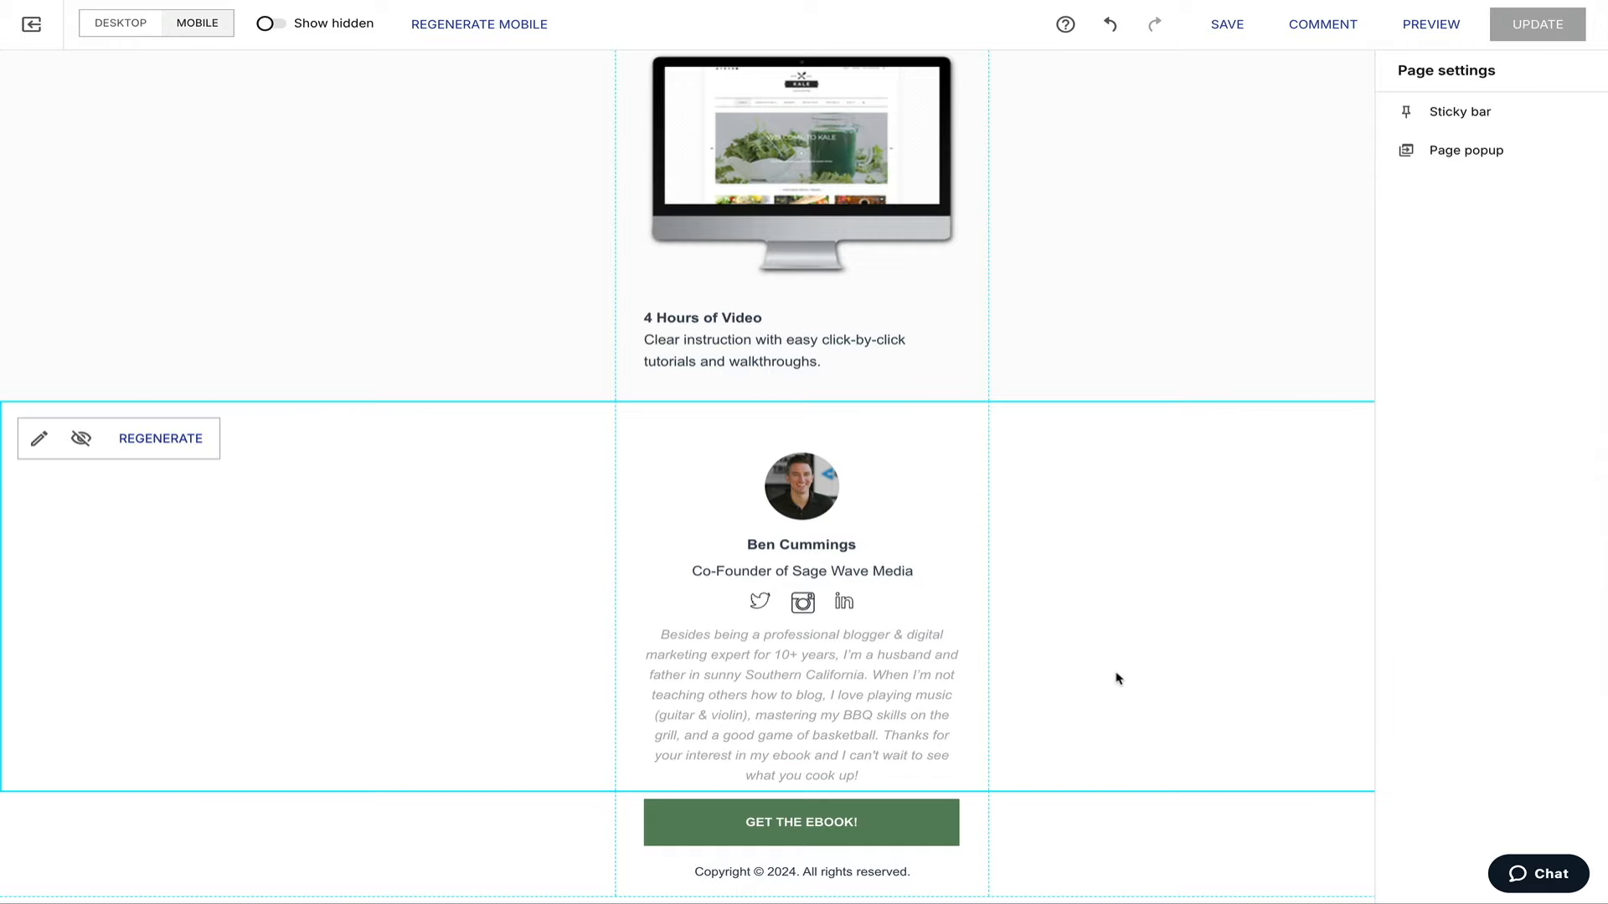
scroll(1116, 675, up, 4)
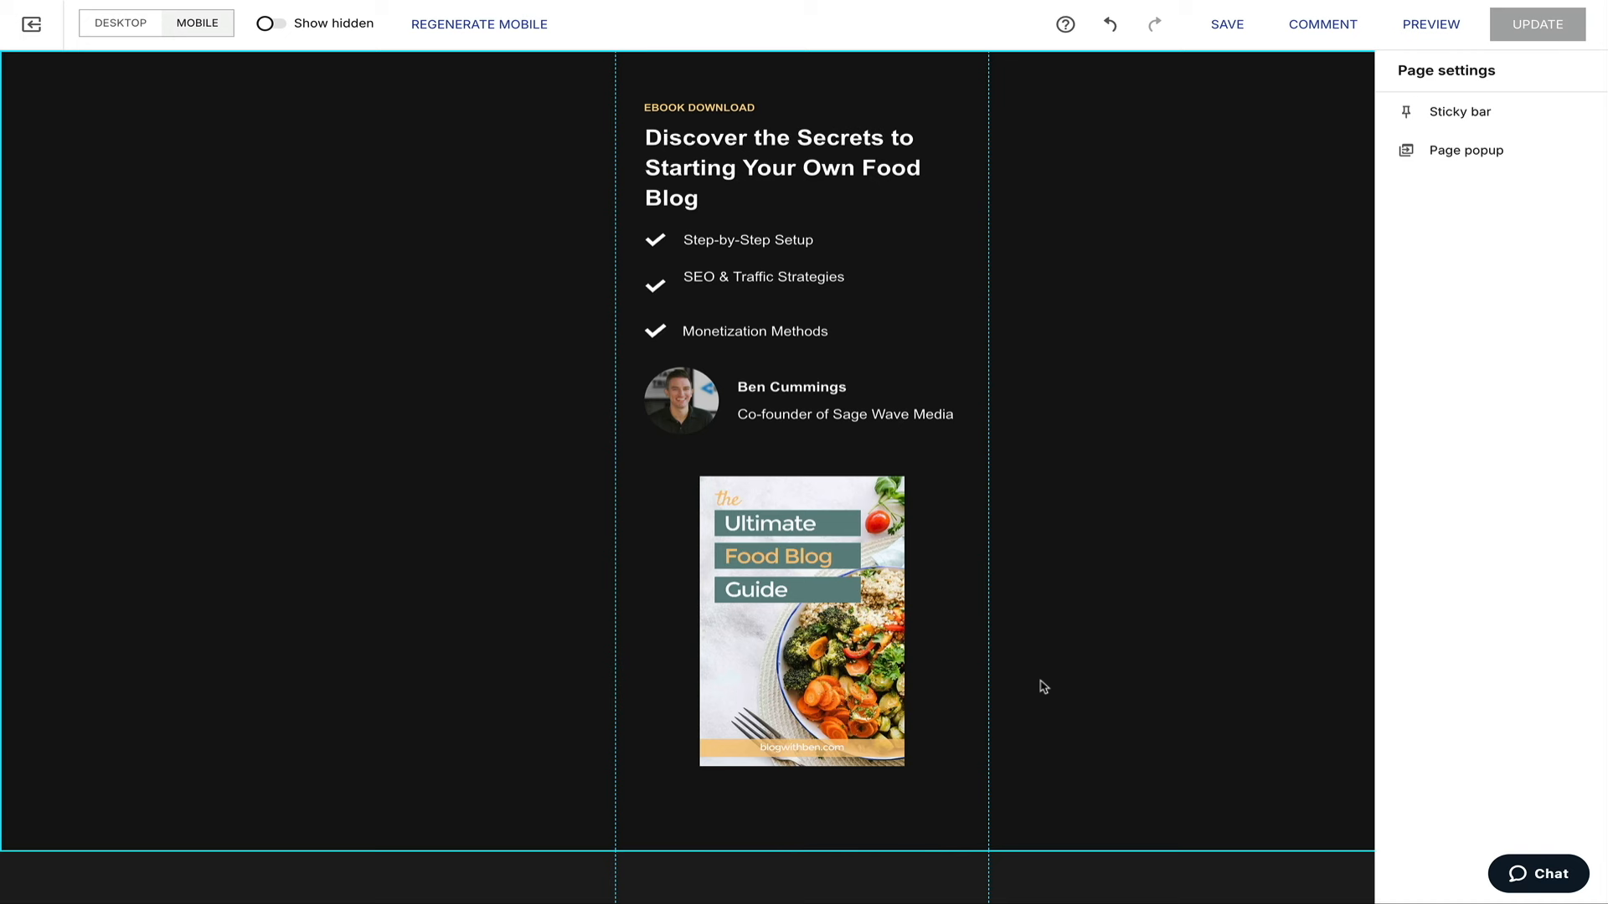
Align SEO & Traffic Strategies with its check mark, save, and return to the desktop layout.
drag(748, 279, 746, 288)
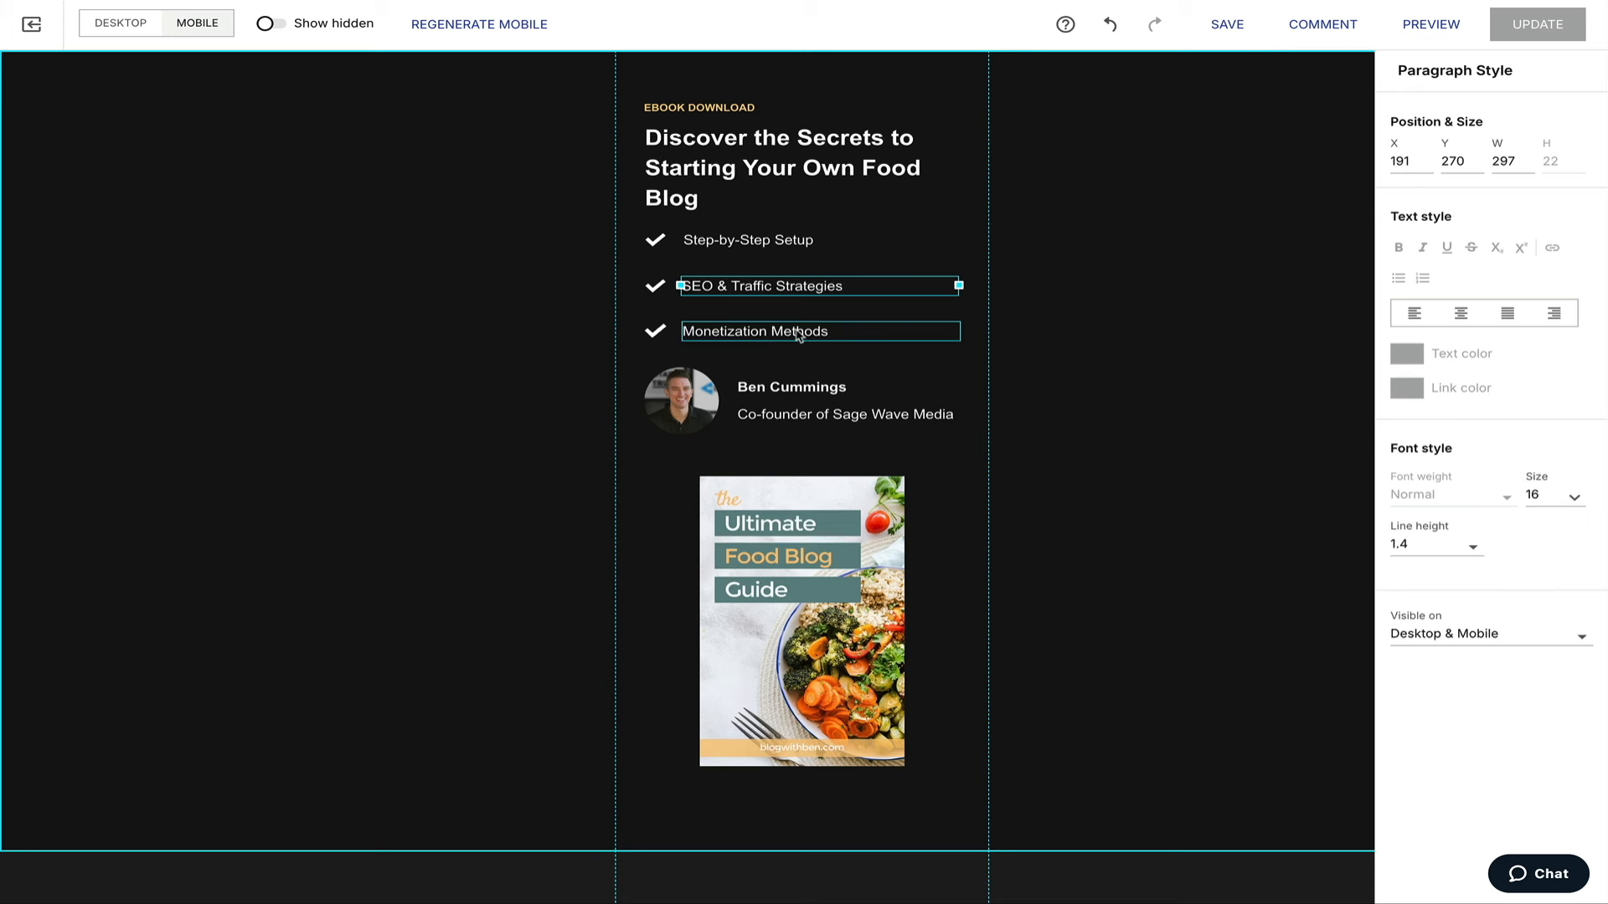
click(1084, 306)
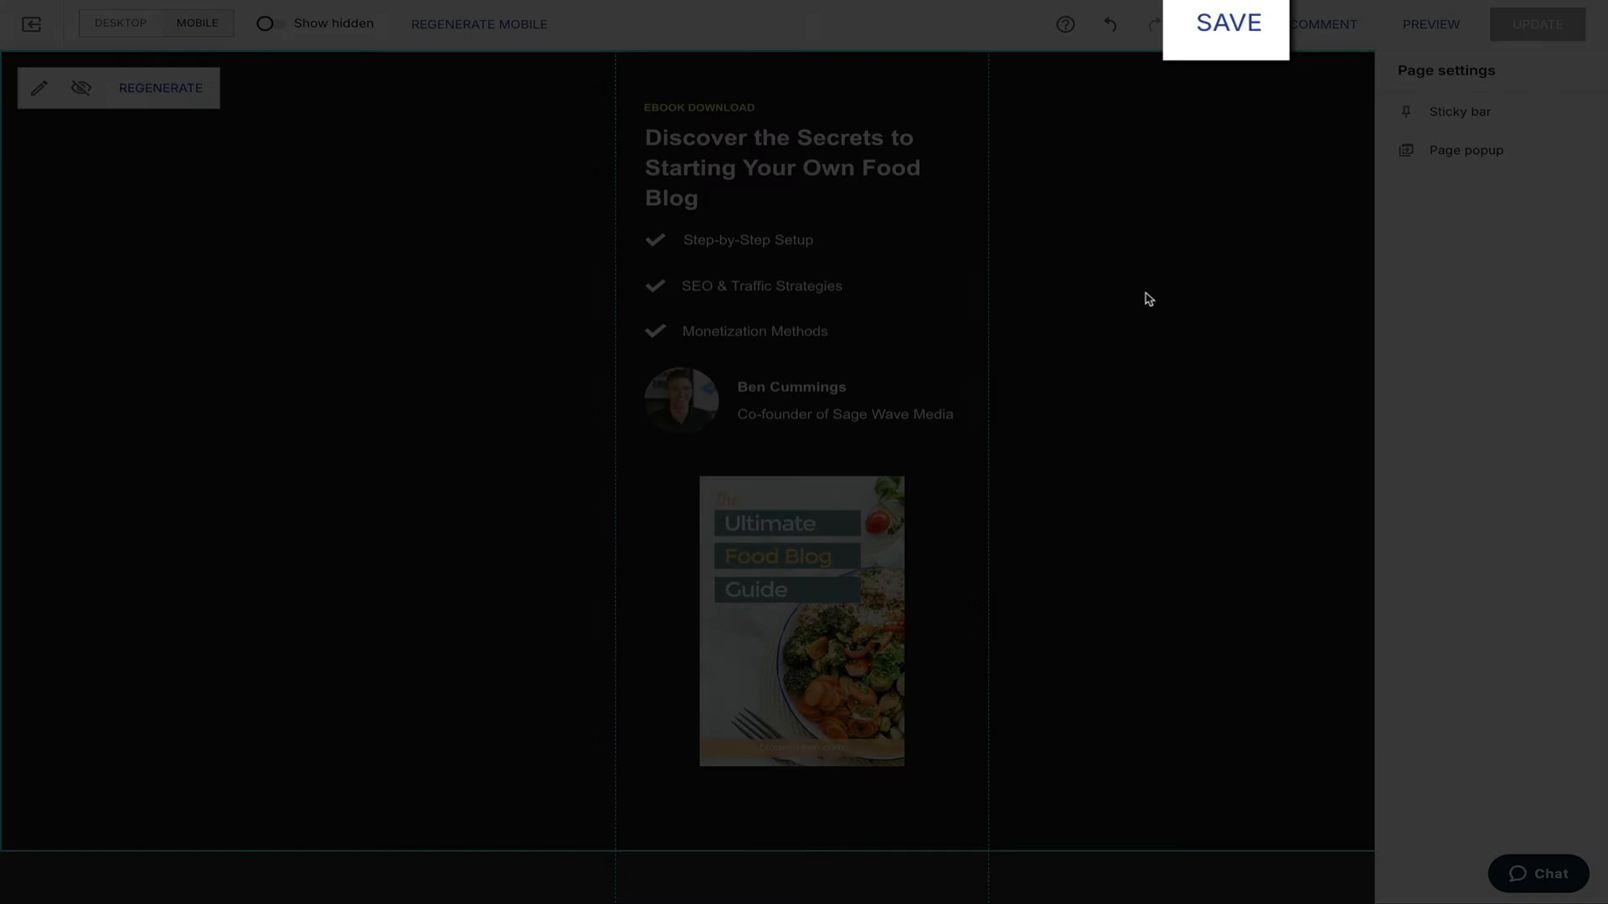
click(1247, 49)
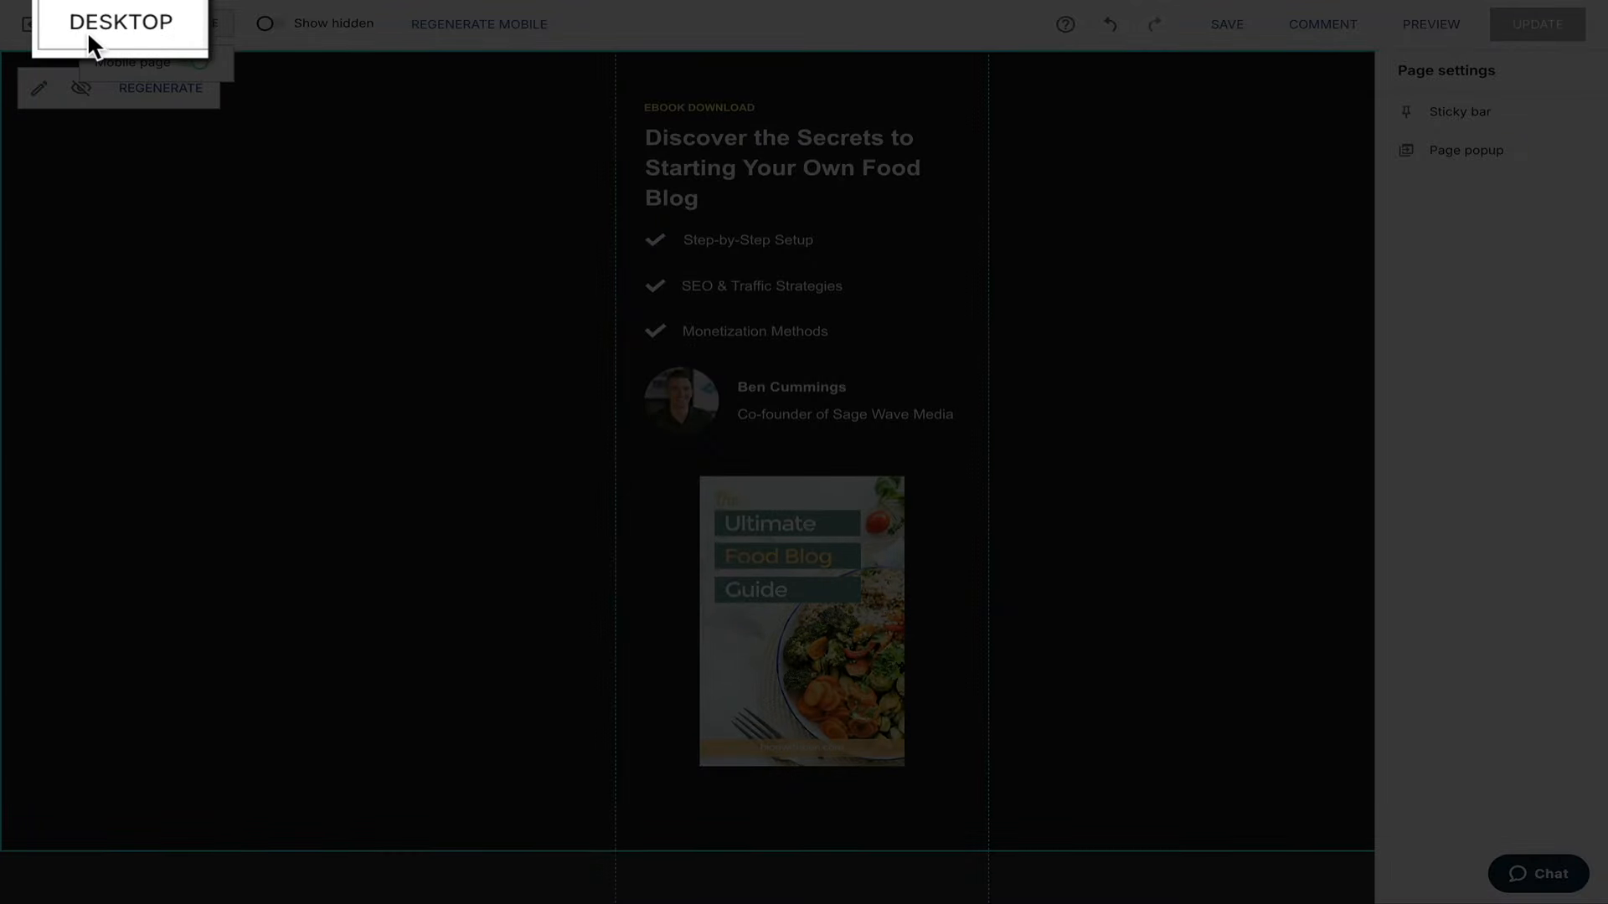
click(107, 32)
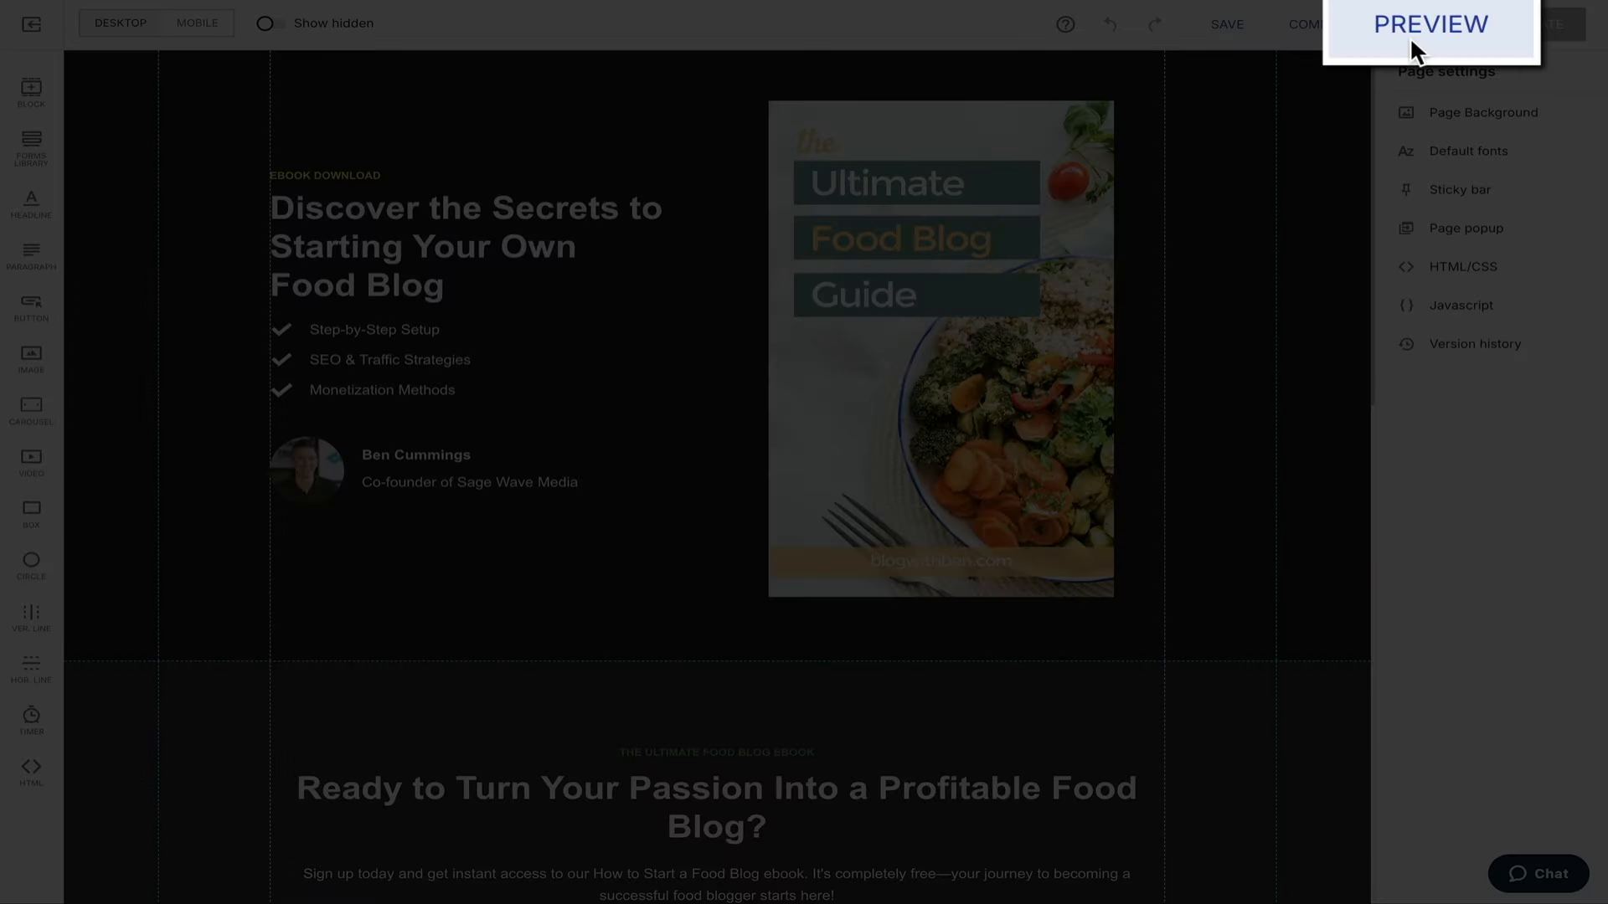
Preview the landing page on desktop, scrolling down through it and back to the top.
click(1416, 36)
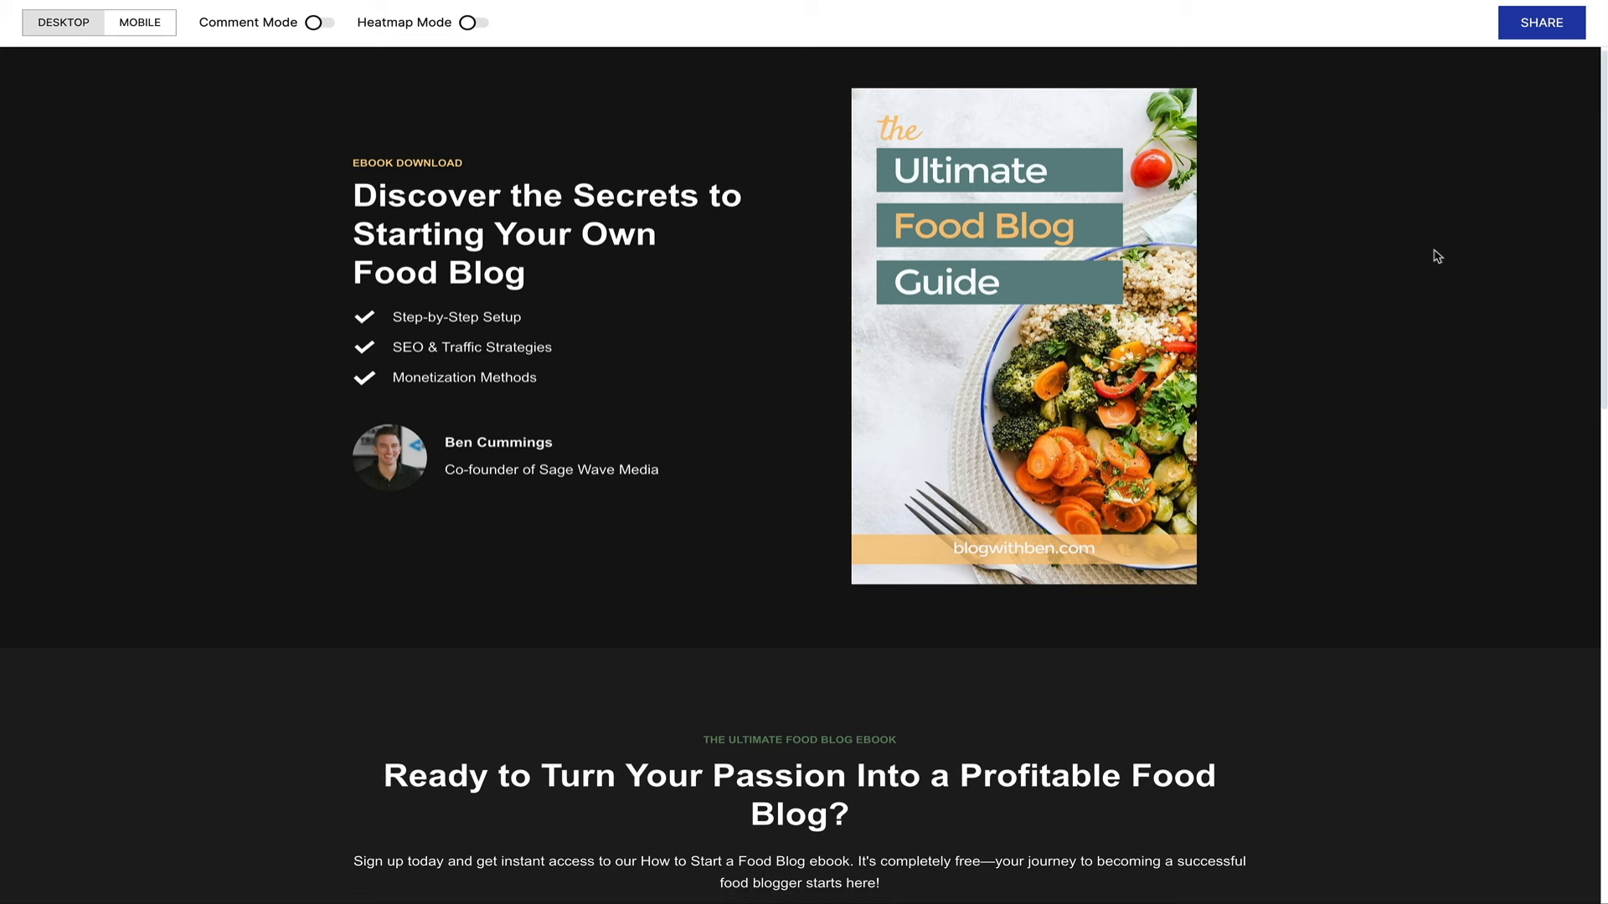
scroll(1437, 256, down, 3)
scroll(1437, 256, down, 7)
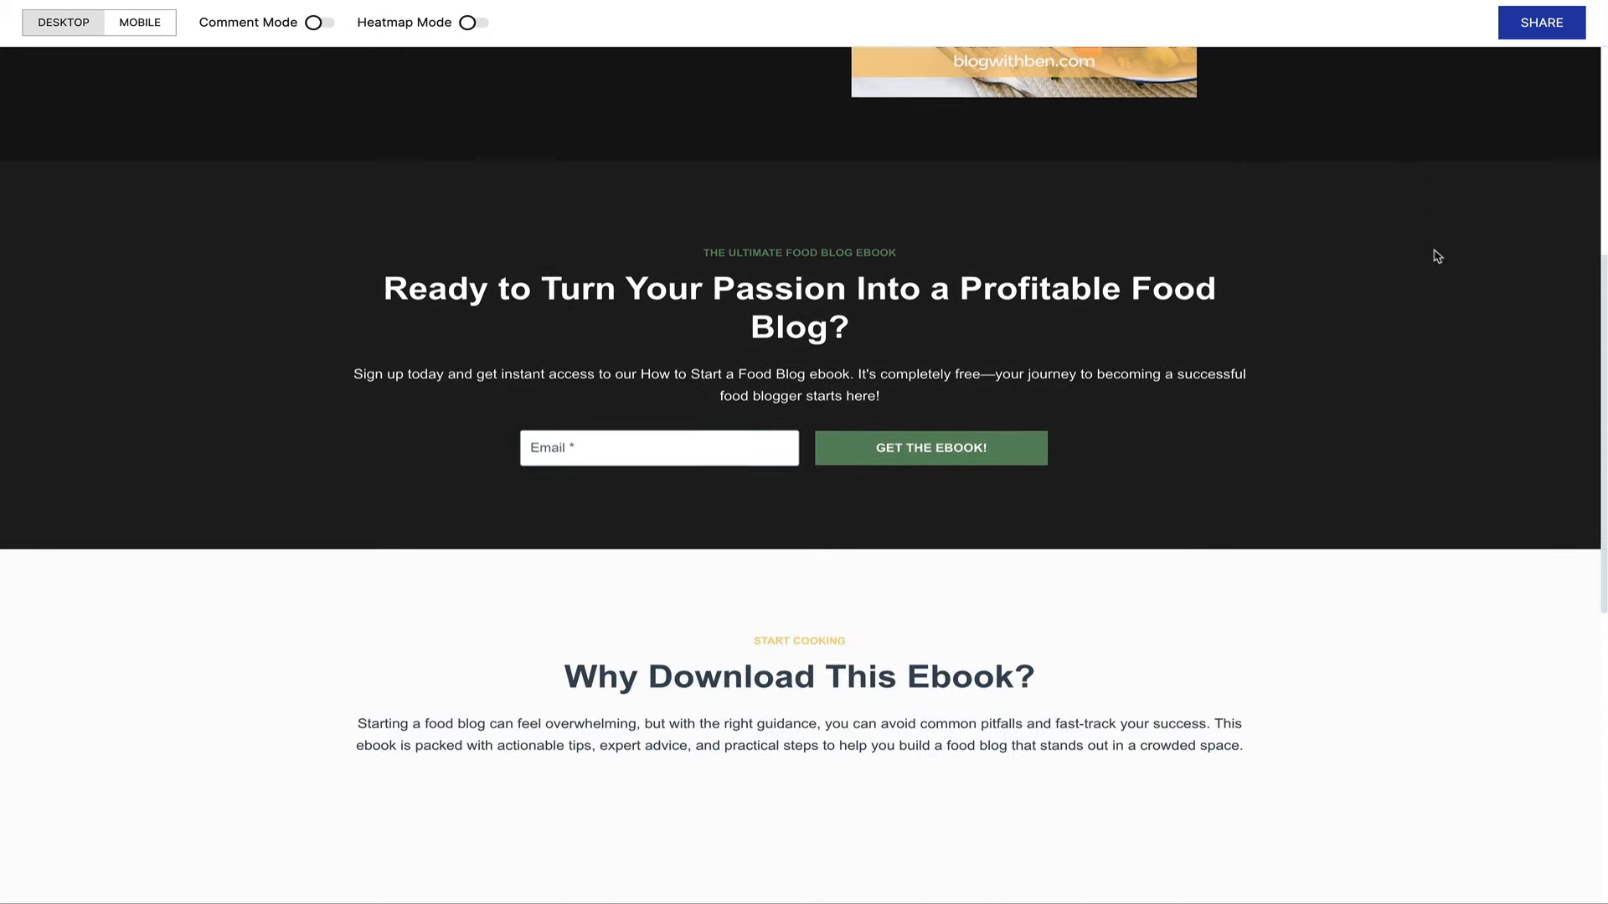
scroll(1437, 256, down, 5)
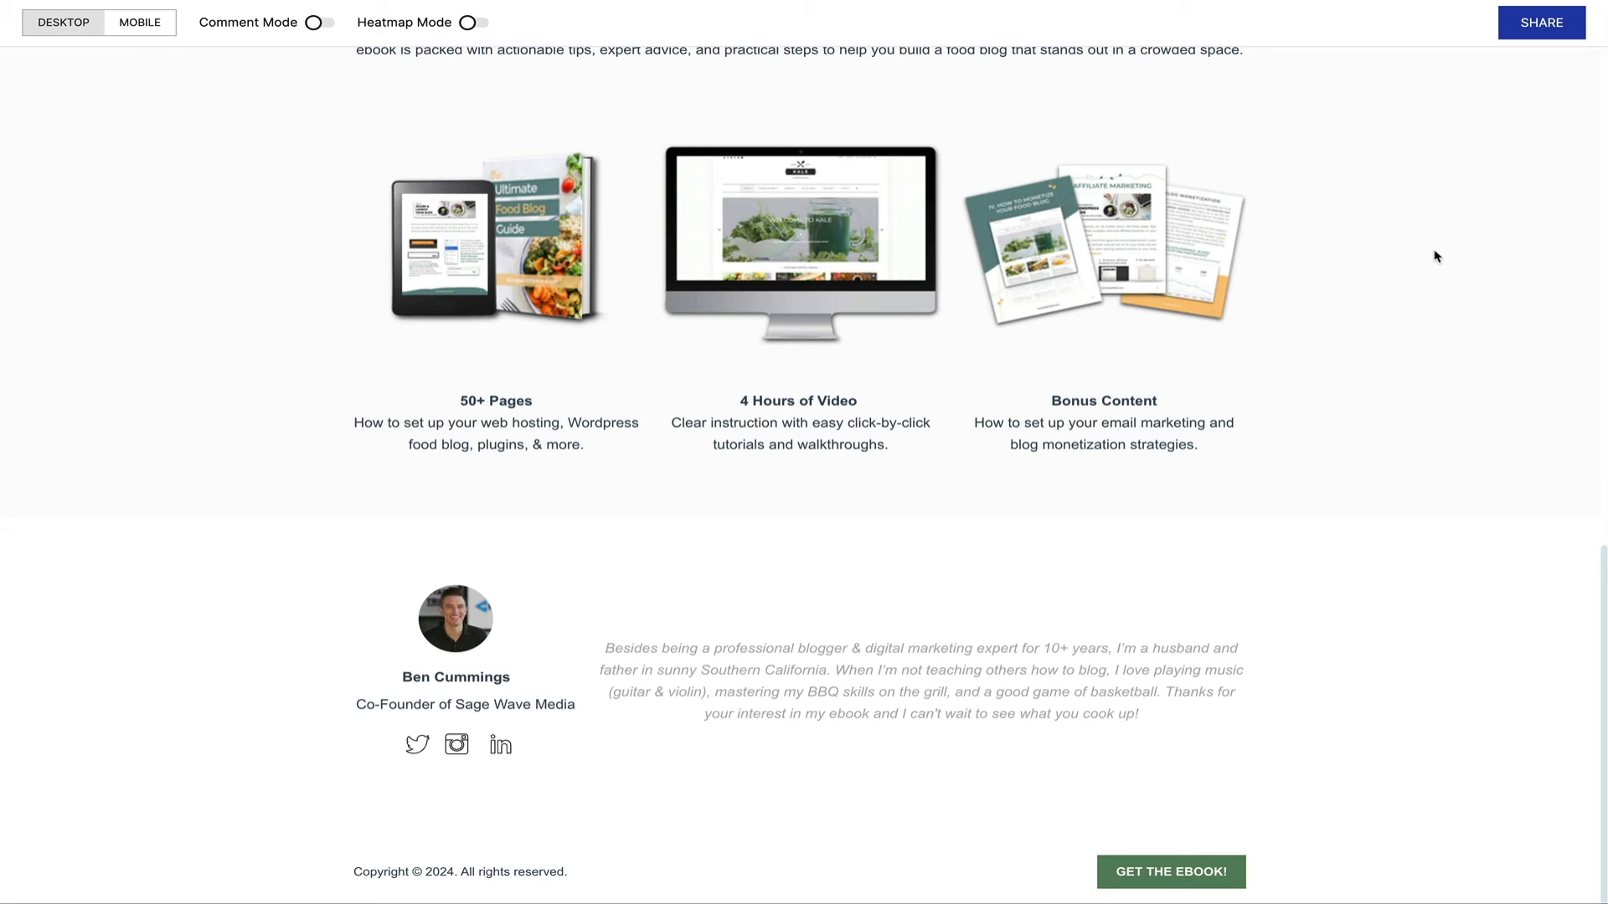
scroll(1437, 256, up, 5)
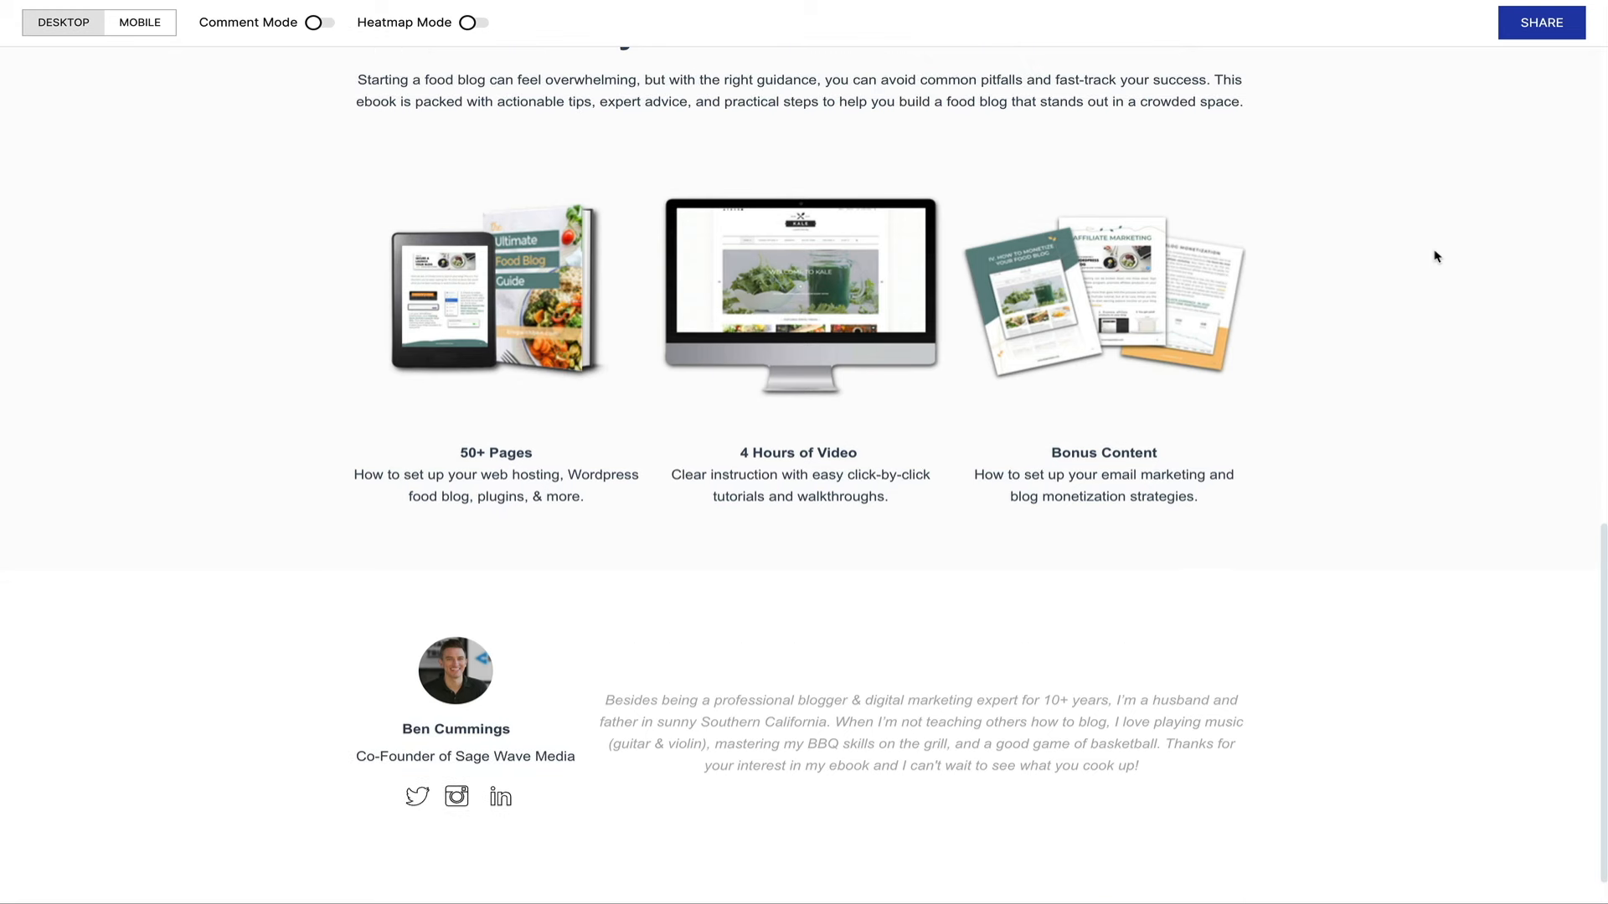
scroll(1436, 256, up, 5)
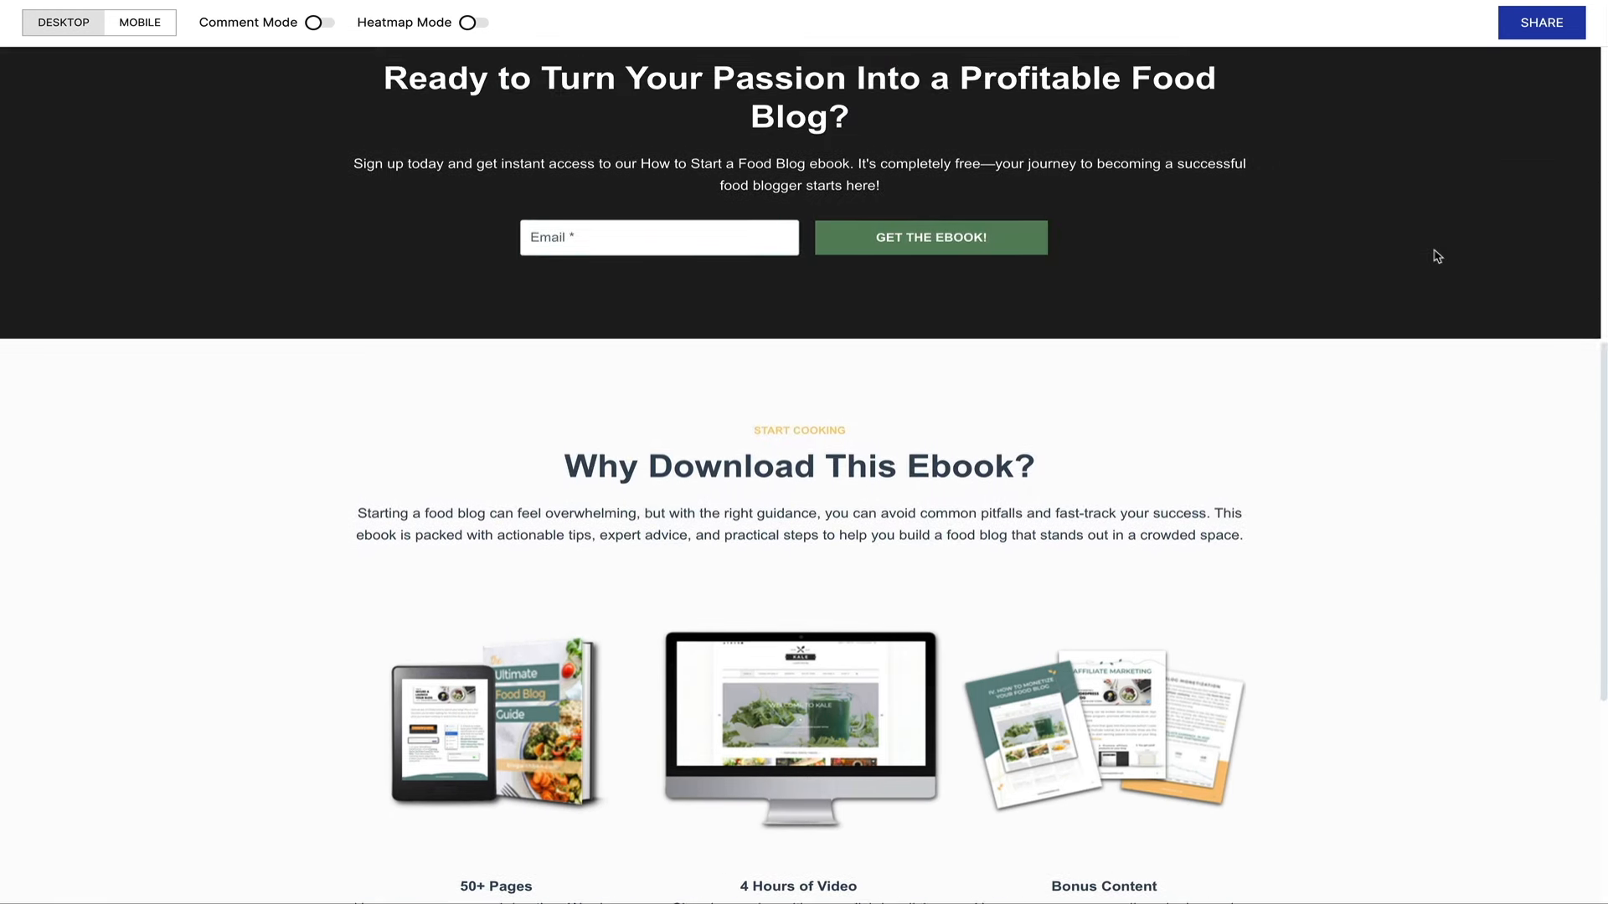
scroll(1437, 256, up, 5)
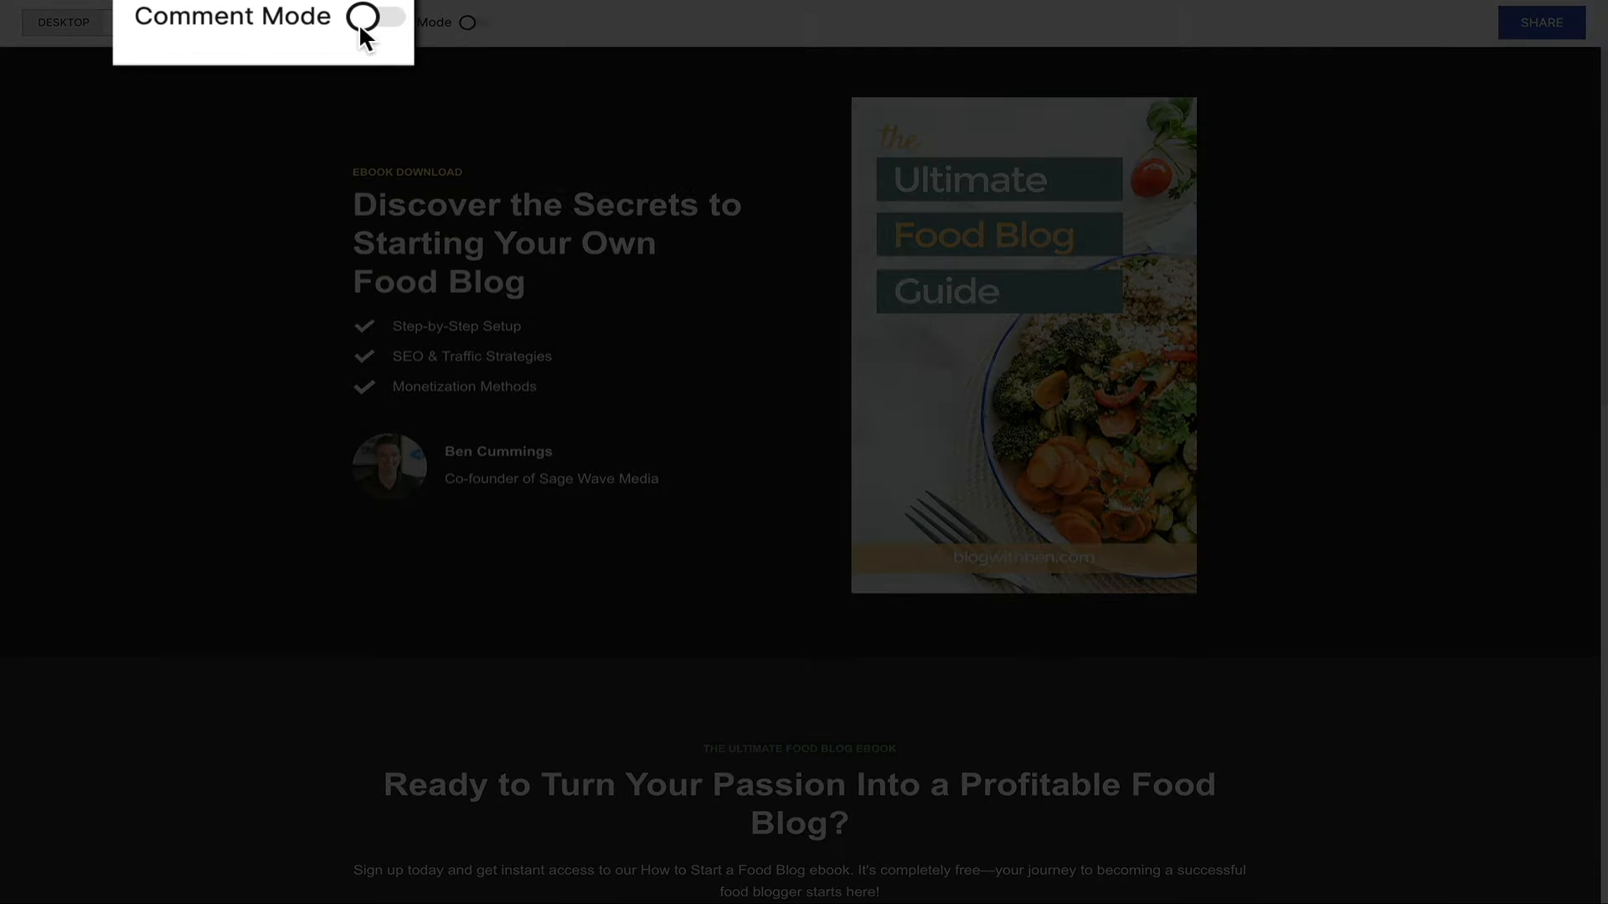
click(358, 23)
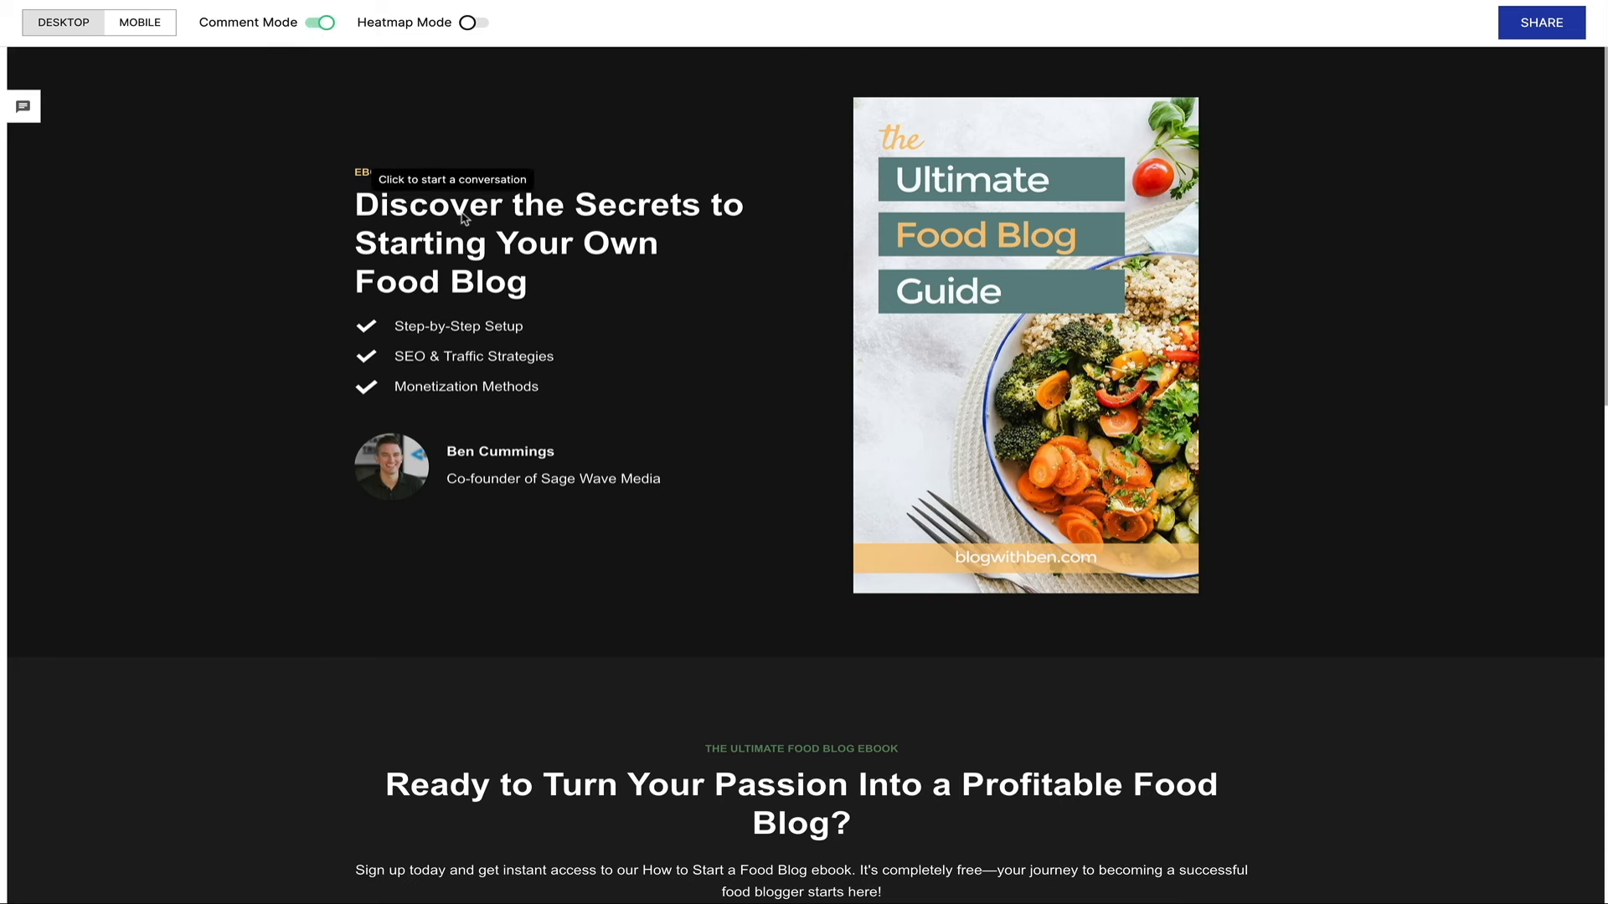
click(871, 117)
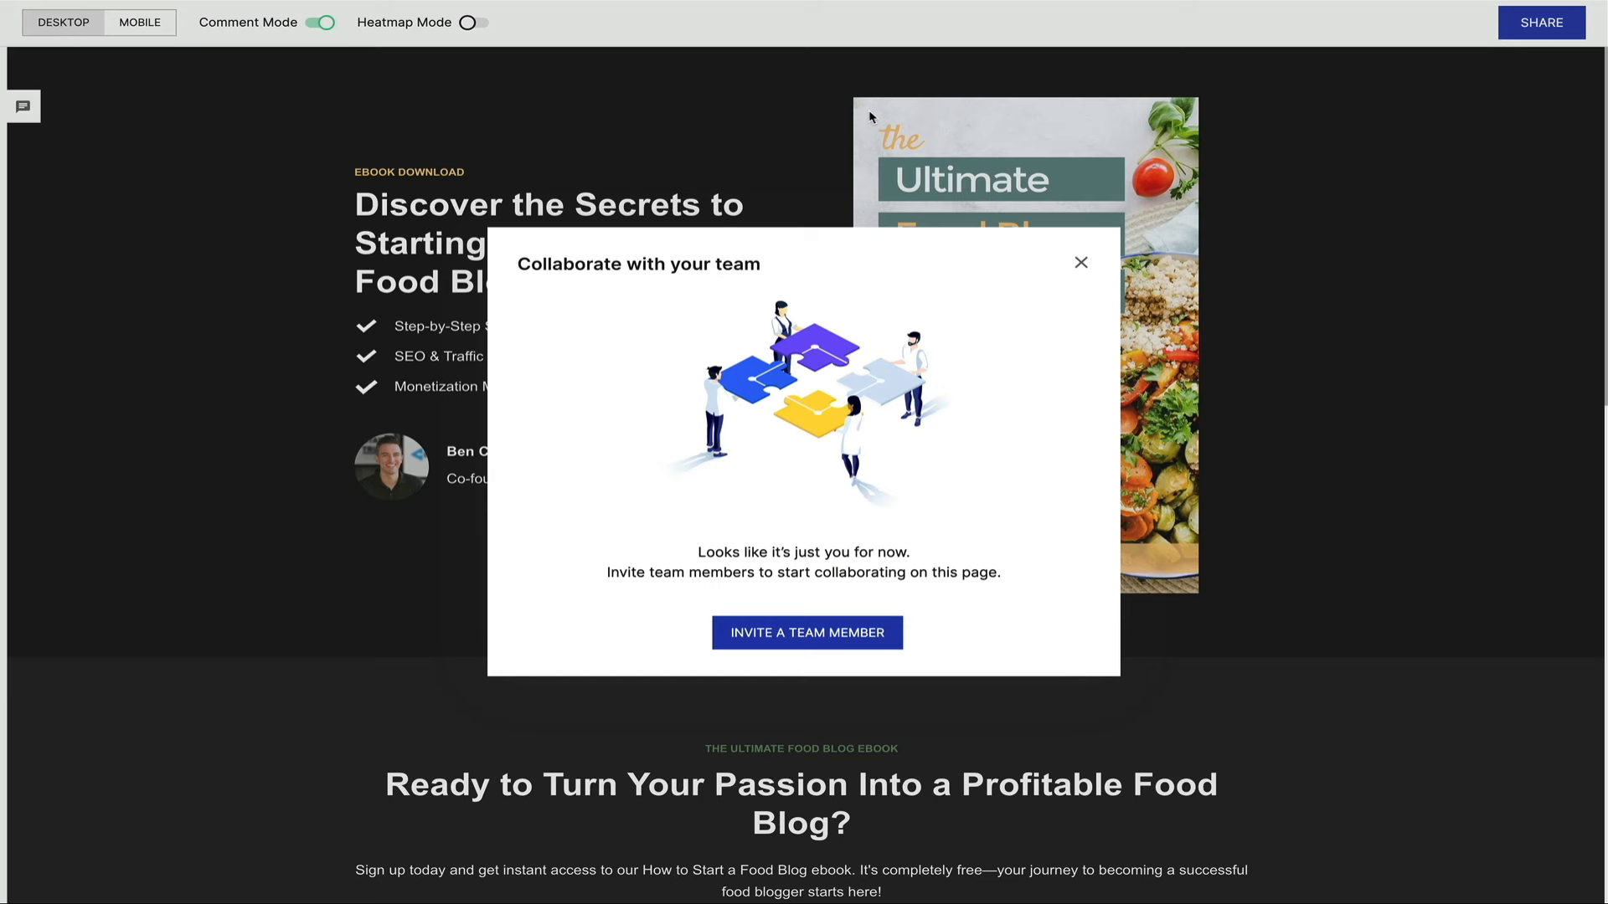
click(1080, 262)
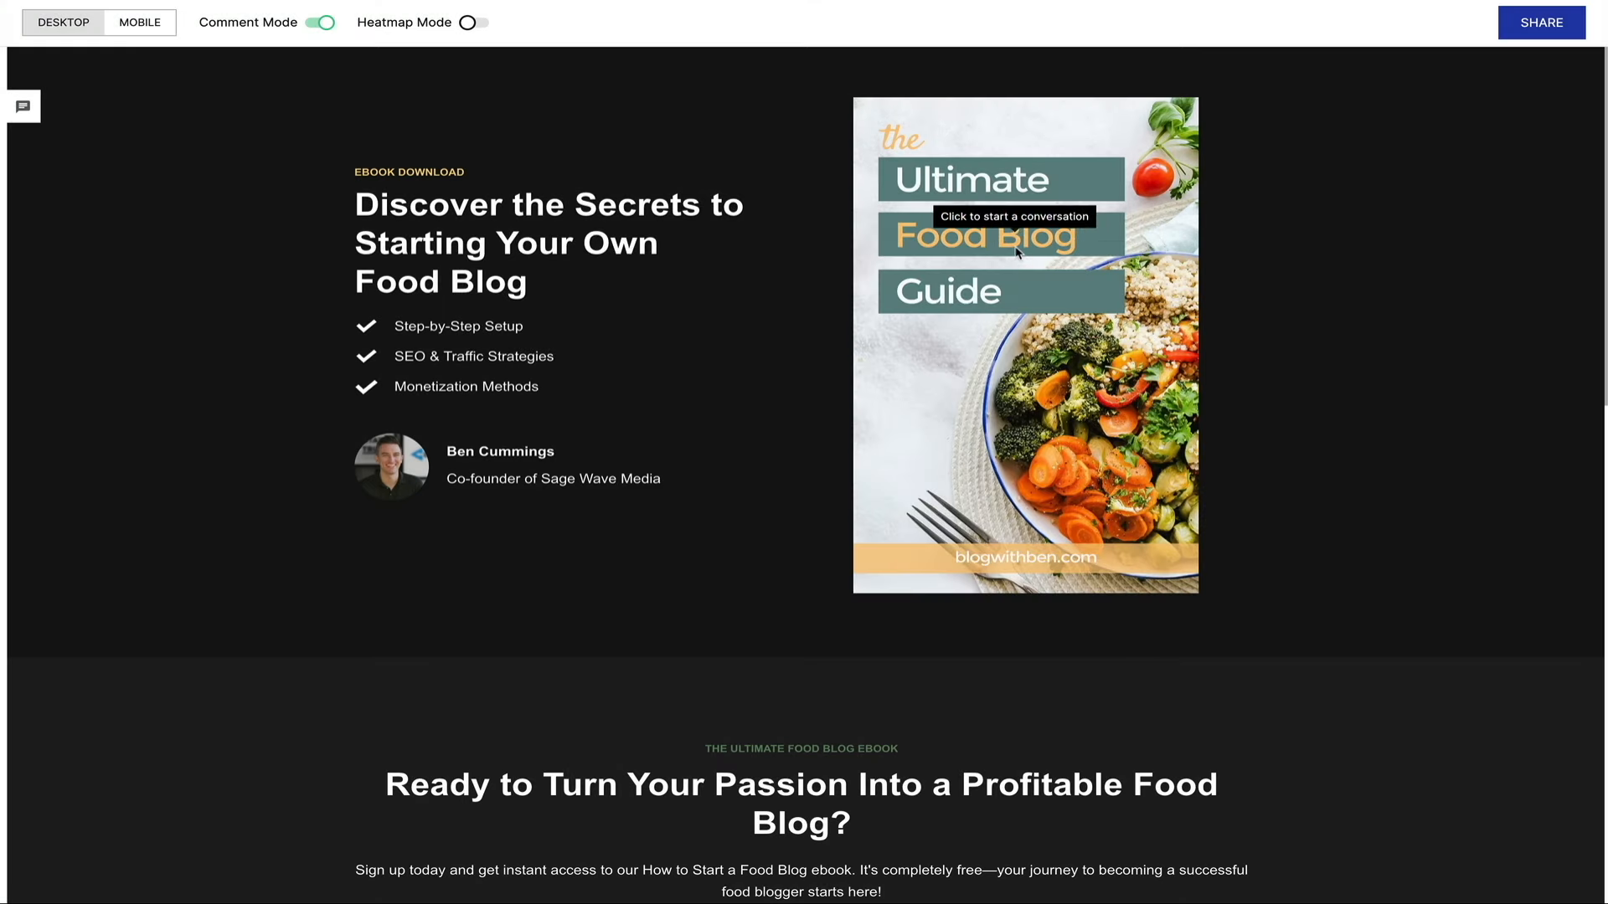
click(321, 23)
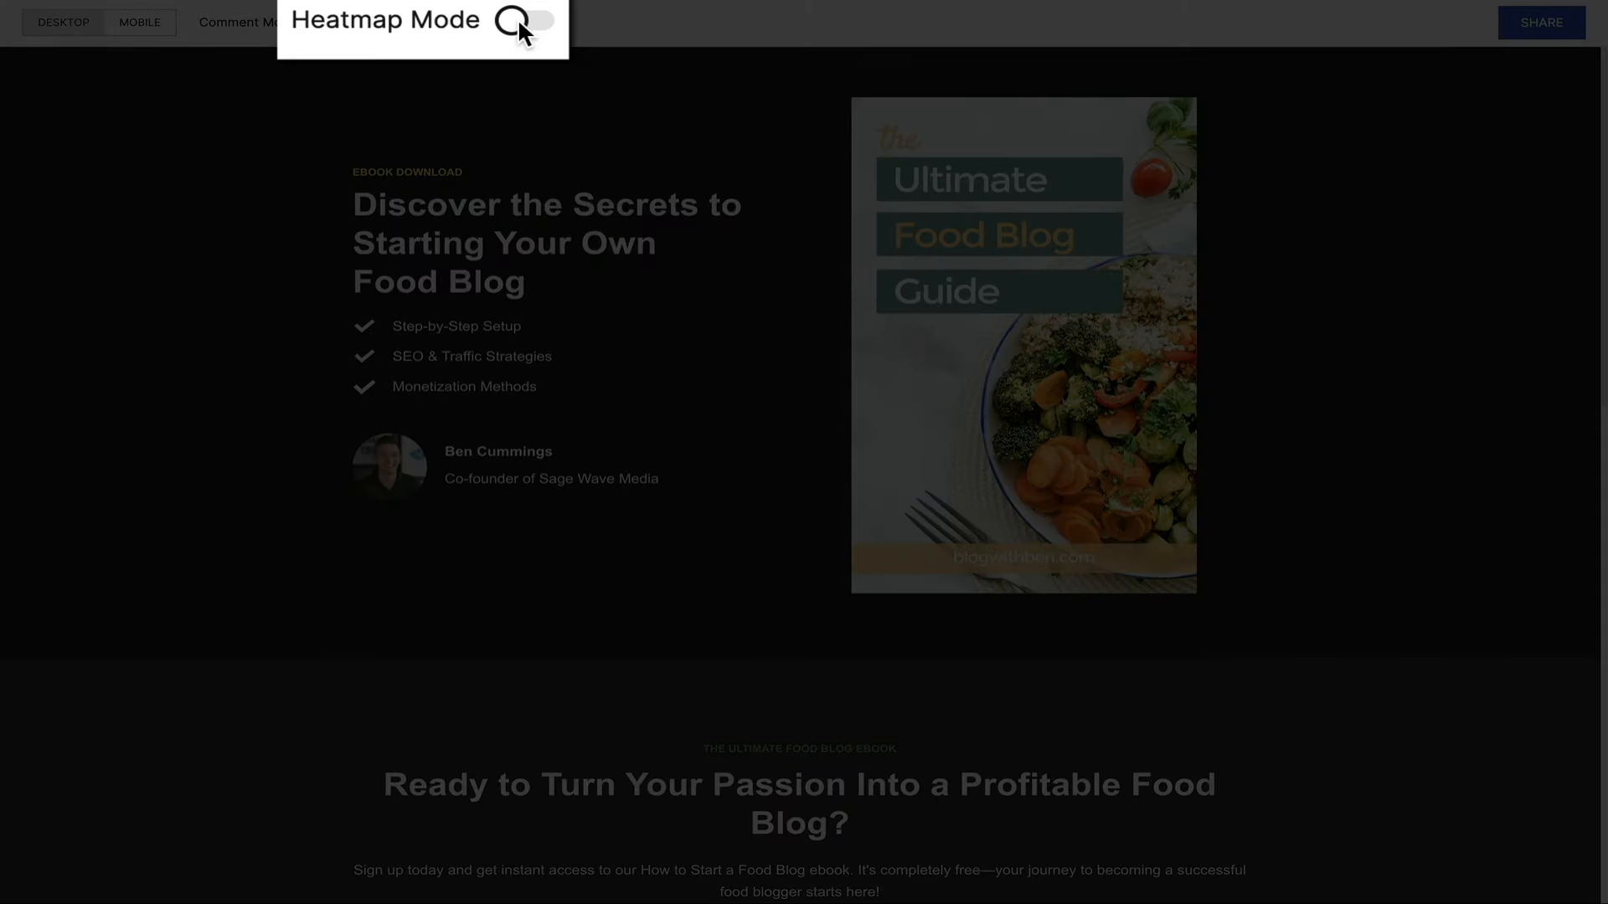
click(473, 23)
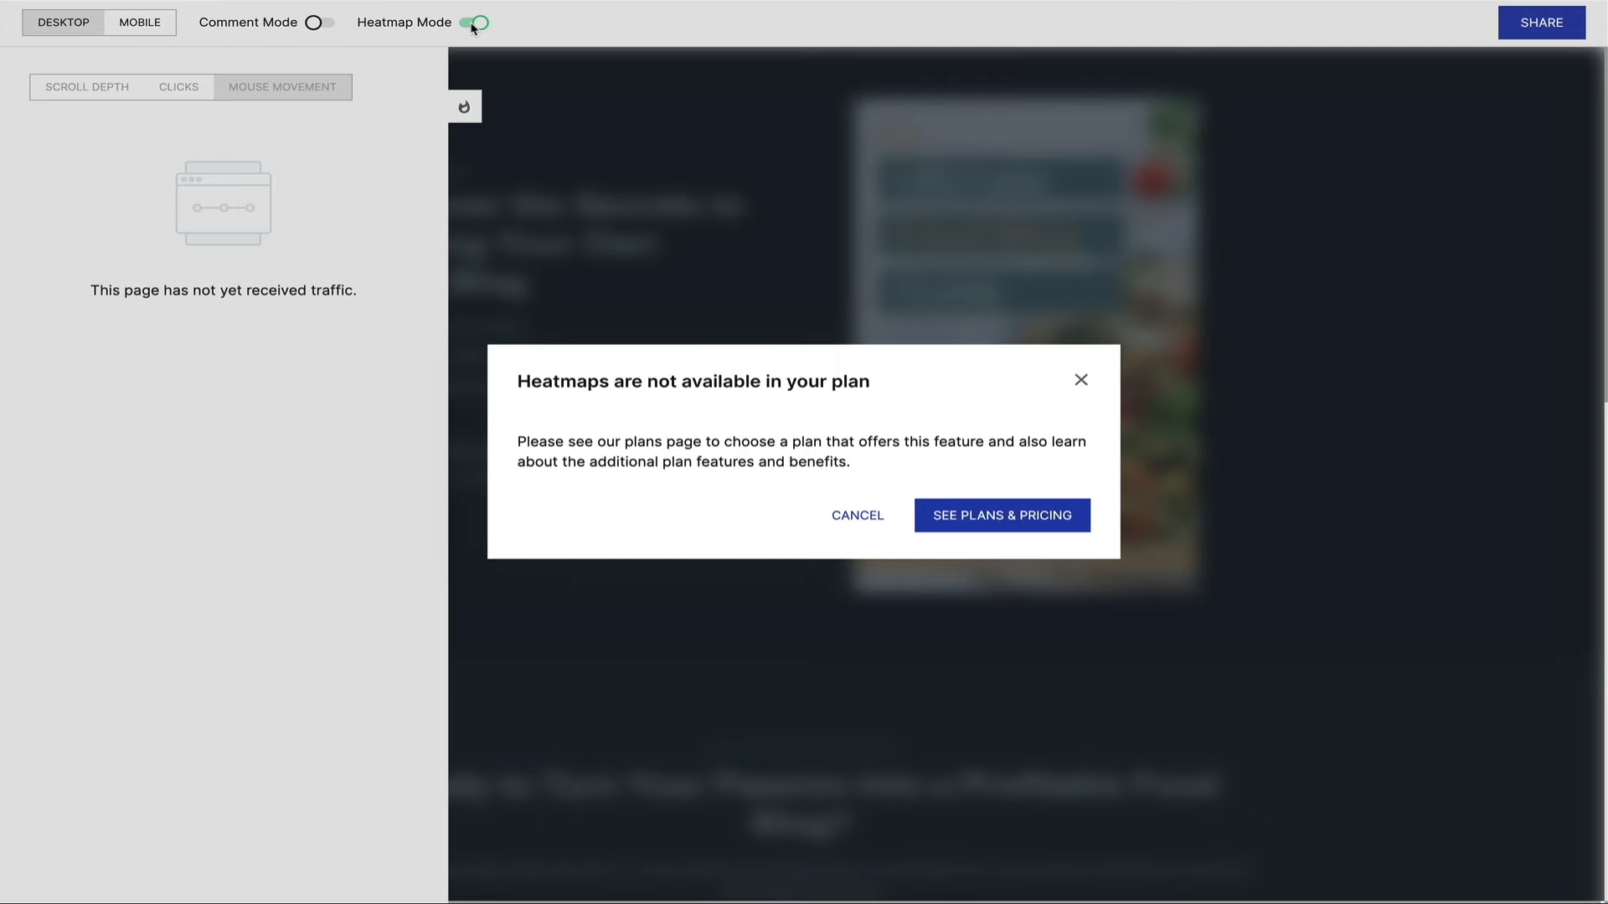
click(474, 25)
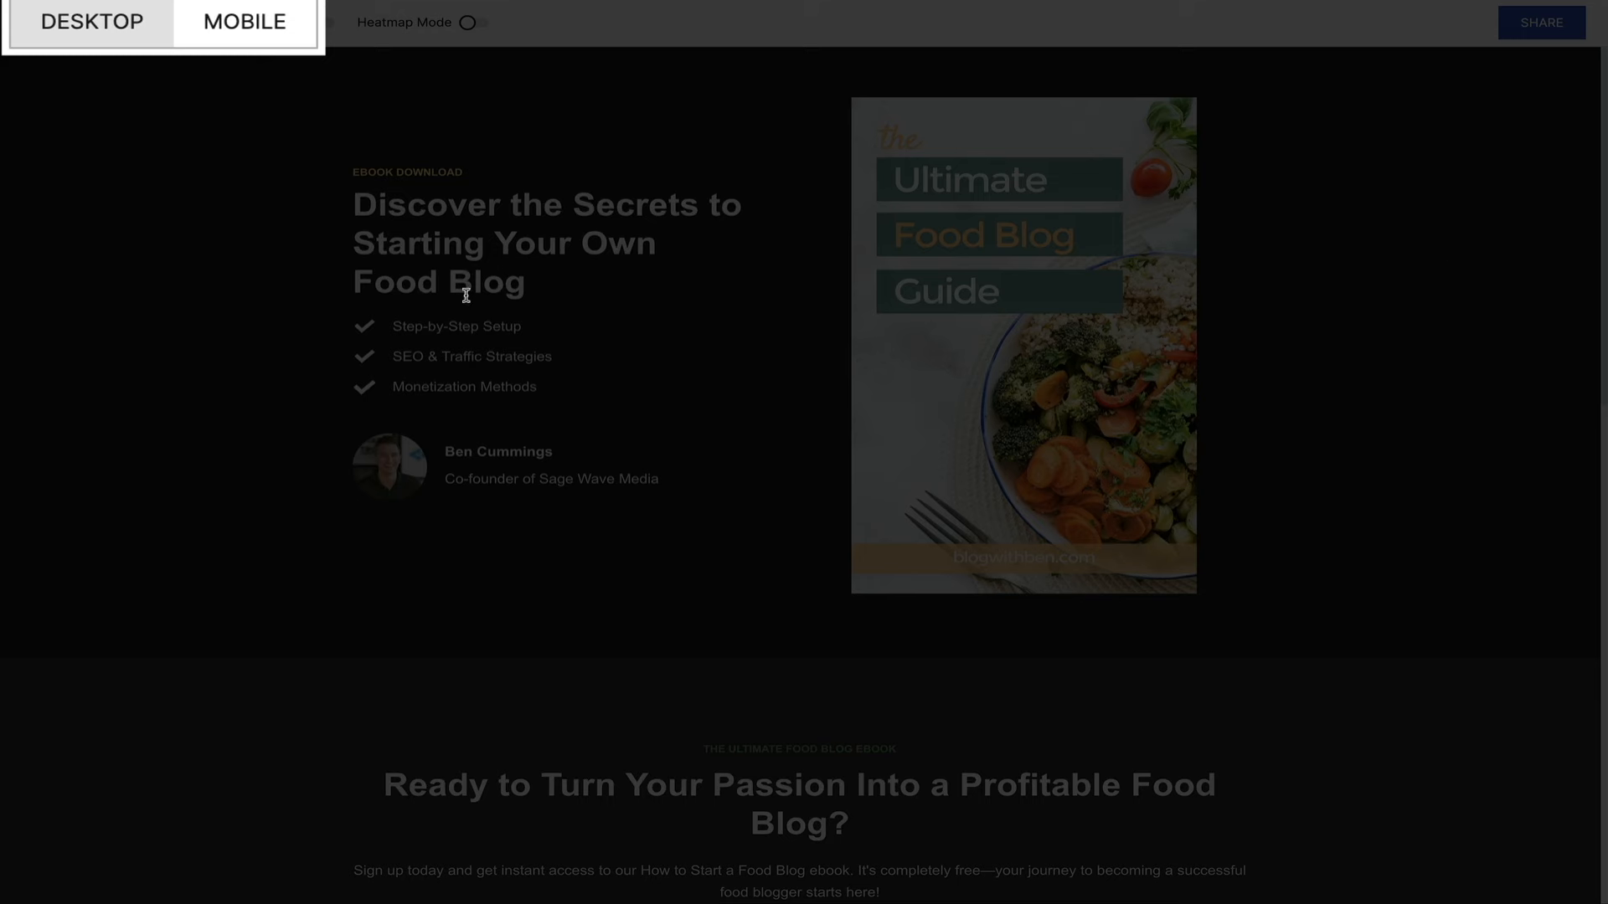
Review the mobile preview from hero to footer, then switch the preview back to desktop.
click(254, 24)
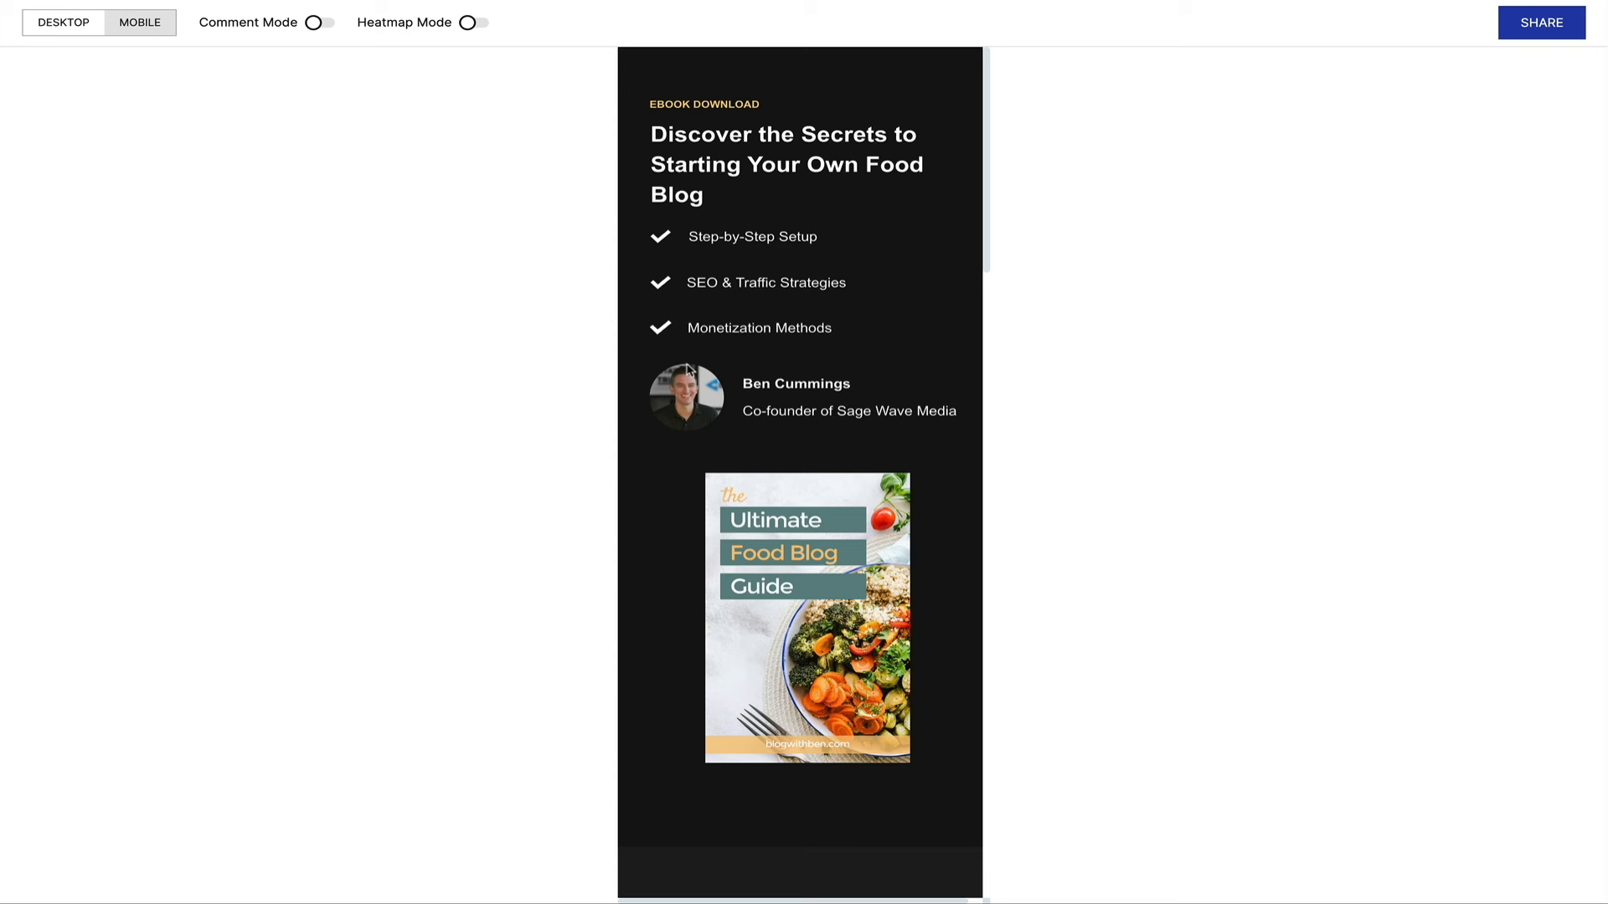
scroll(692, 374, down, 3)
scroll(692, 373, down, 5)
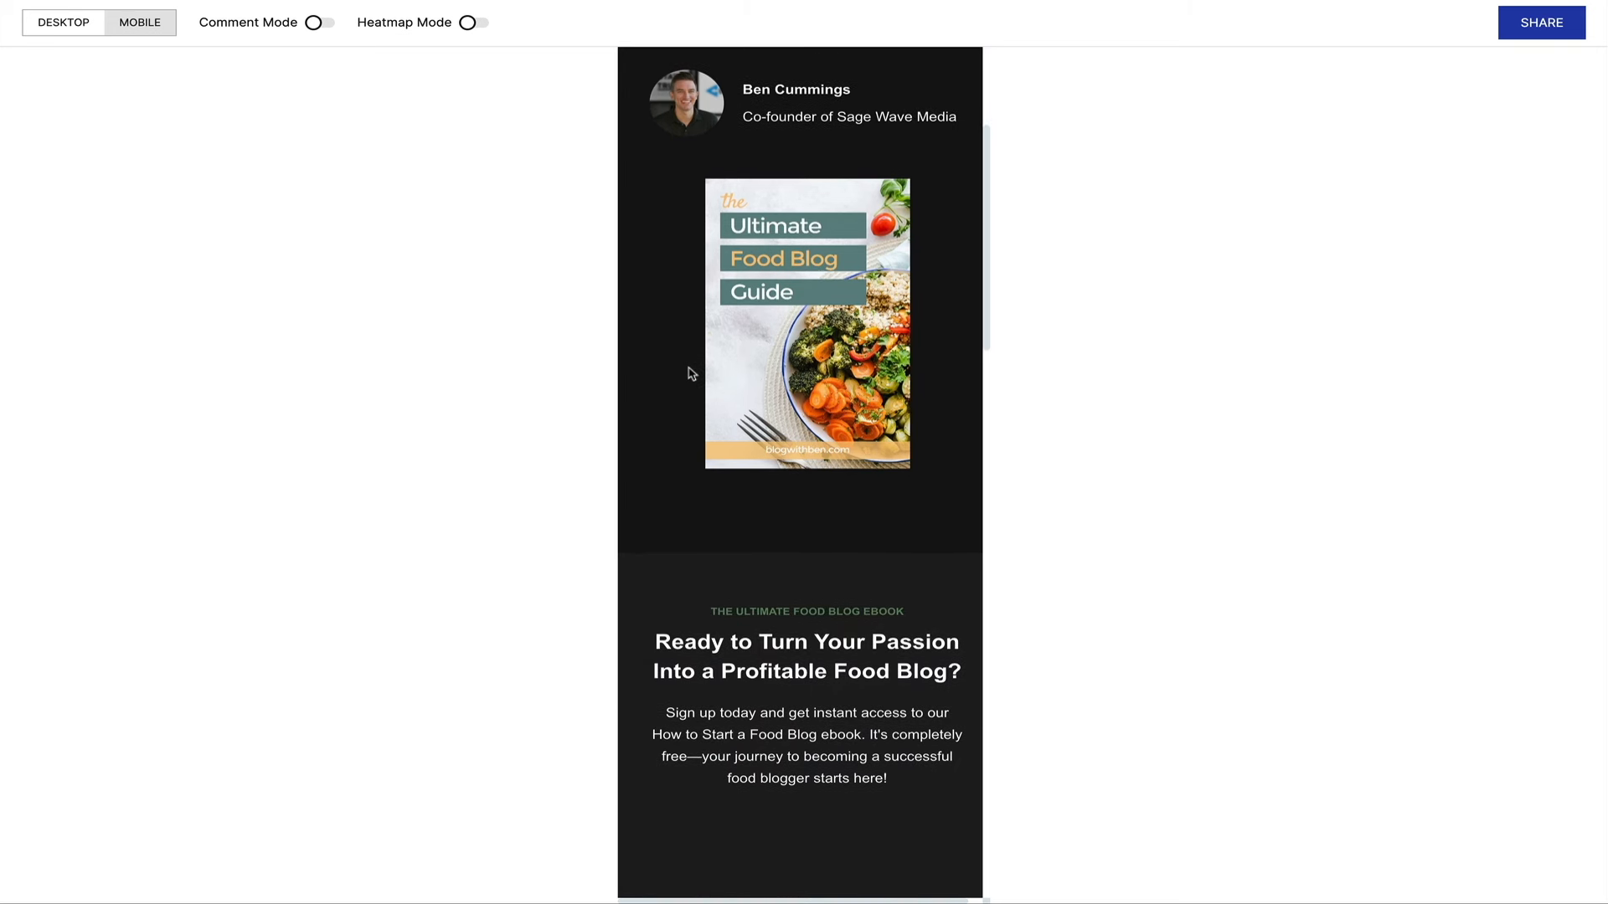
scroll(692, 374, down, 5)
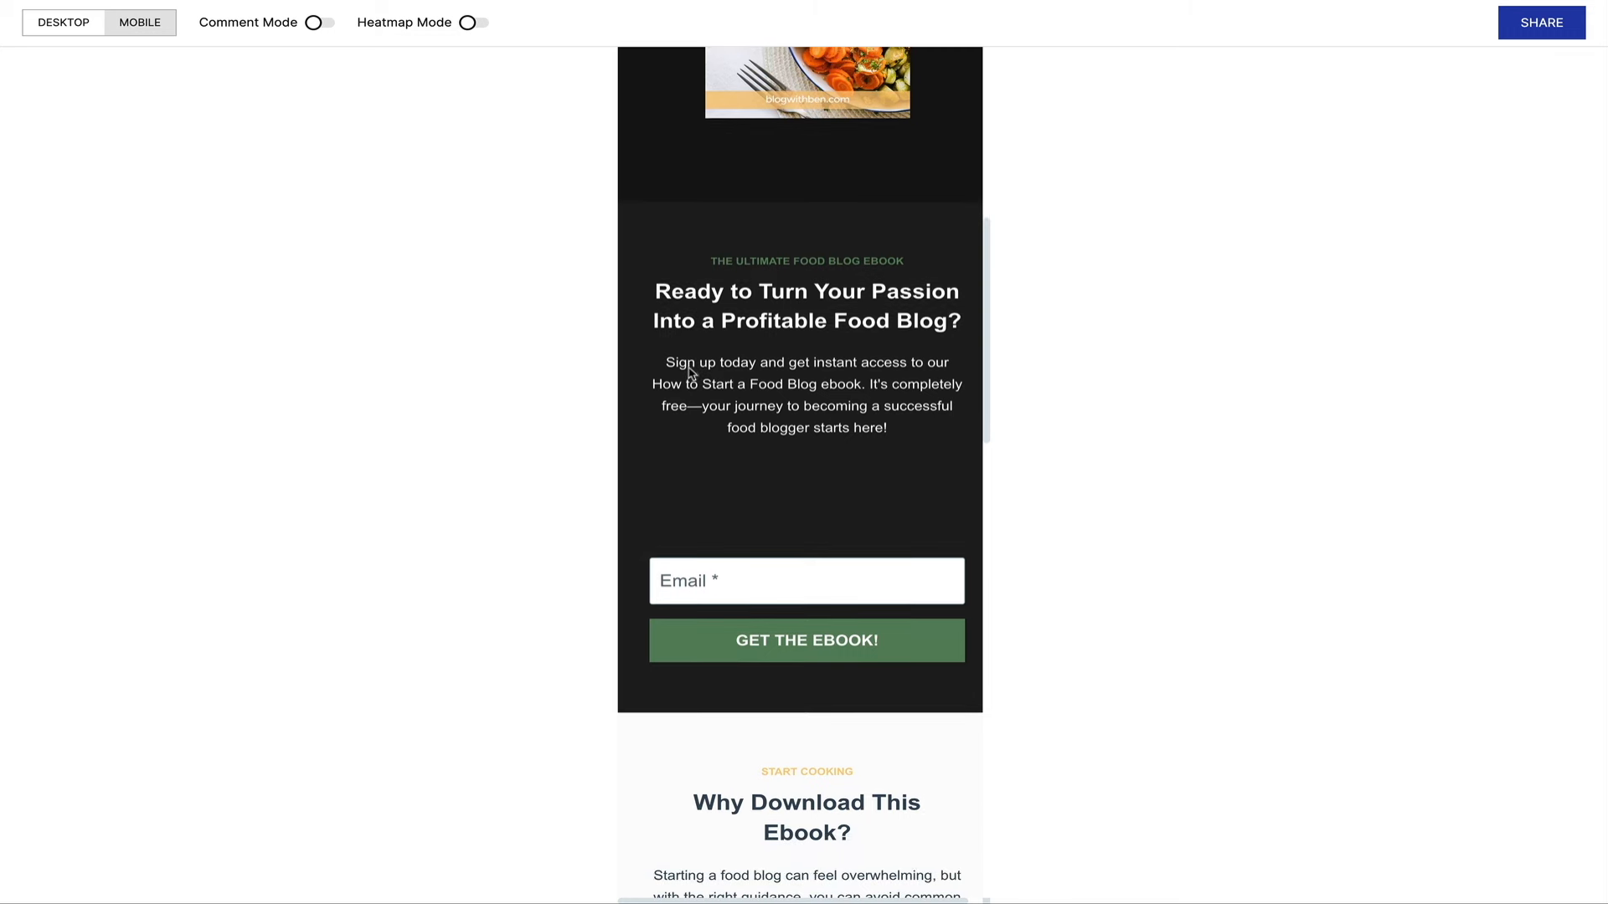
scroll(692, 373, down, 9)
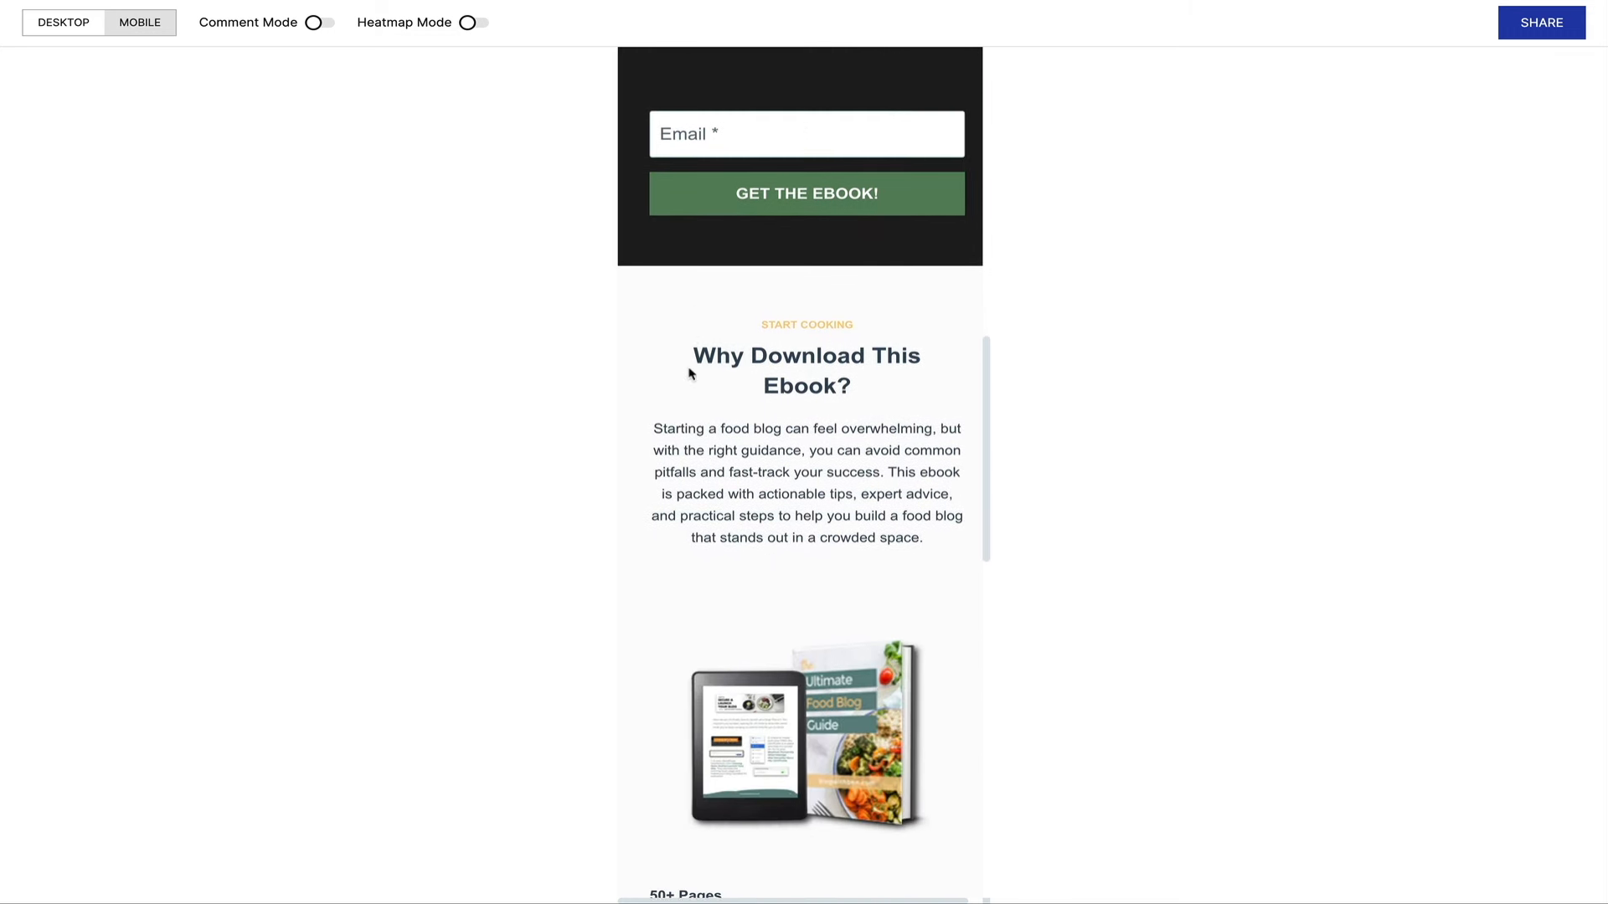
scroll(692, 373, down, 8)
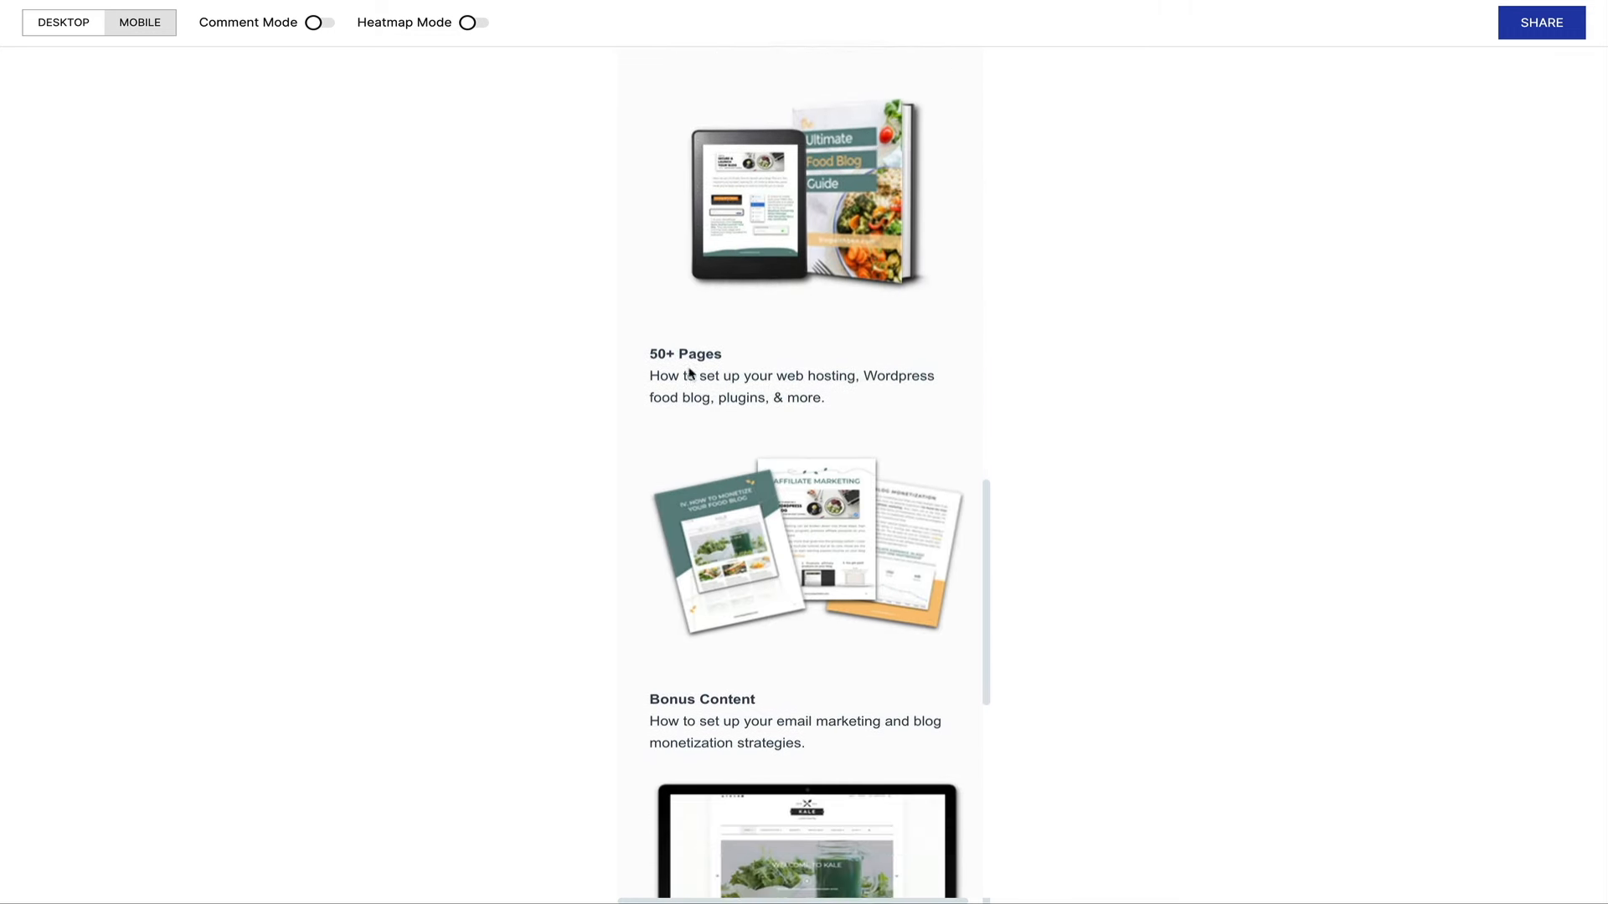
scroll(690, 373, down, 6)
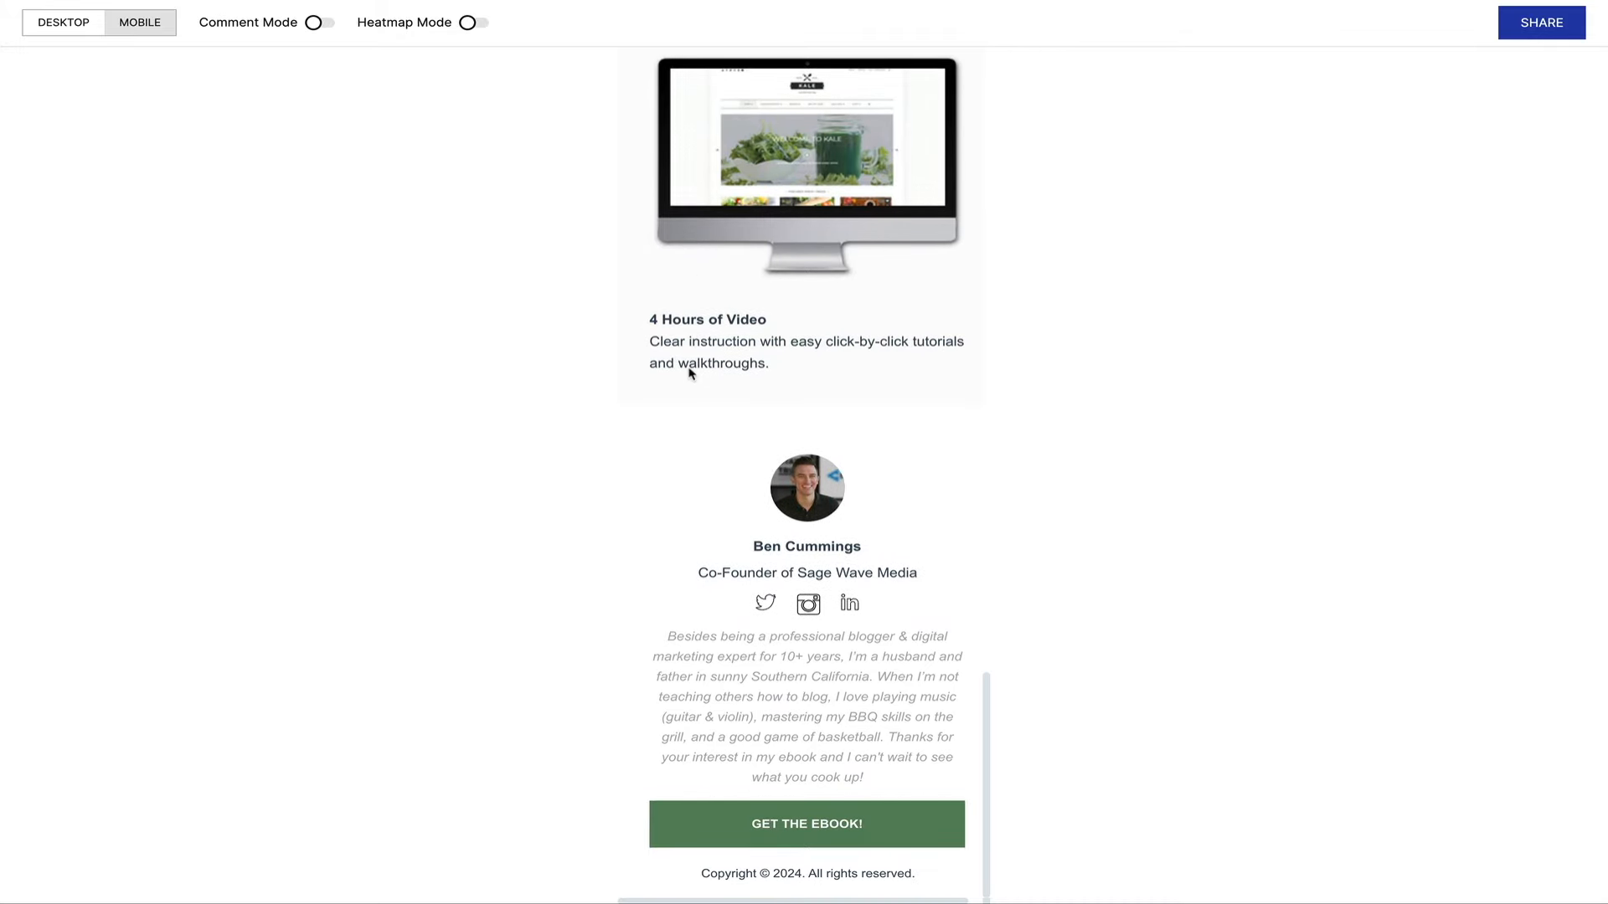
scroll(691, 373, up, 1)
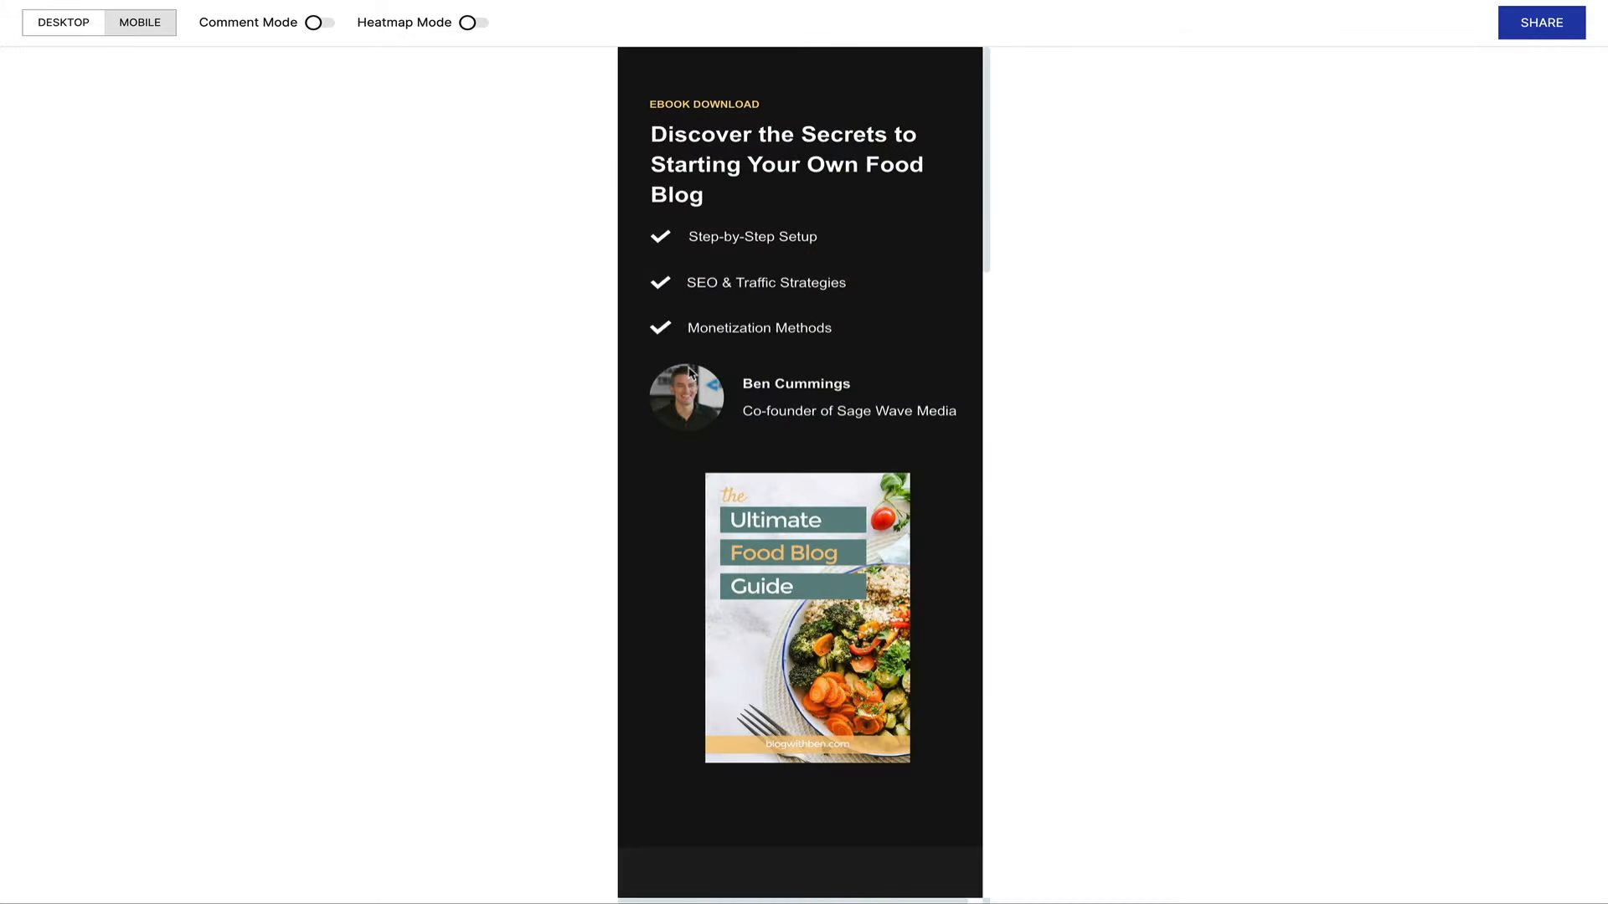
click(58, 31)
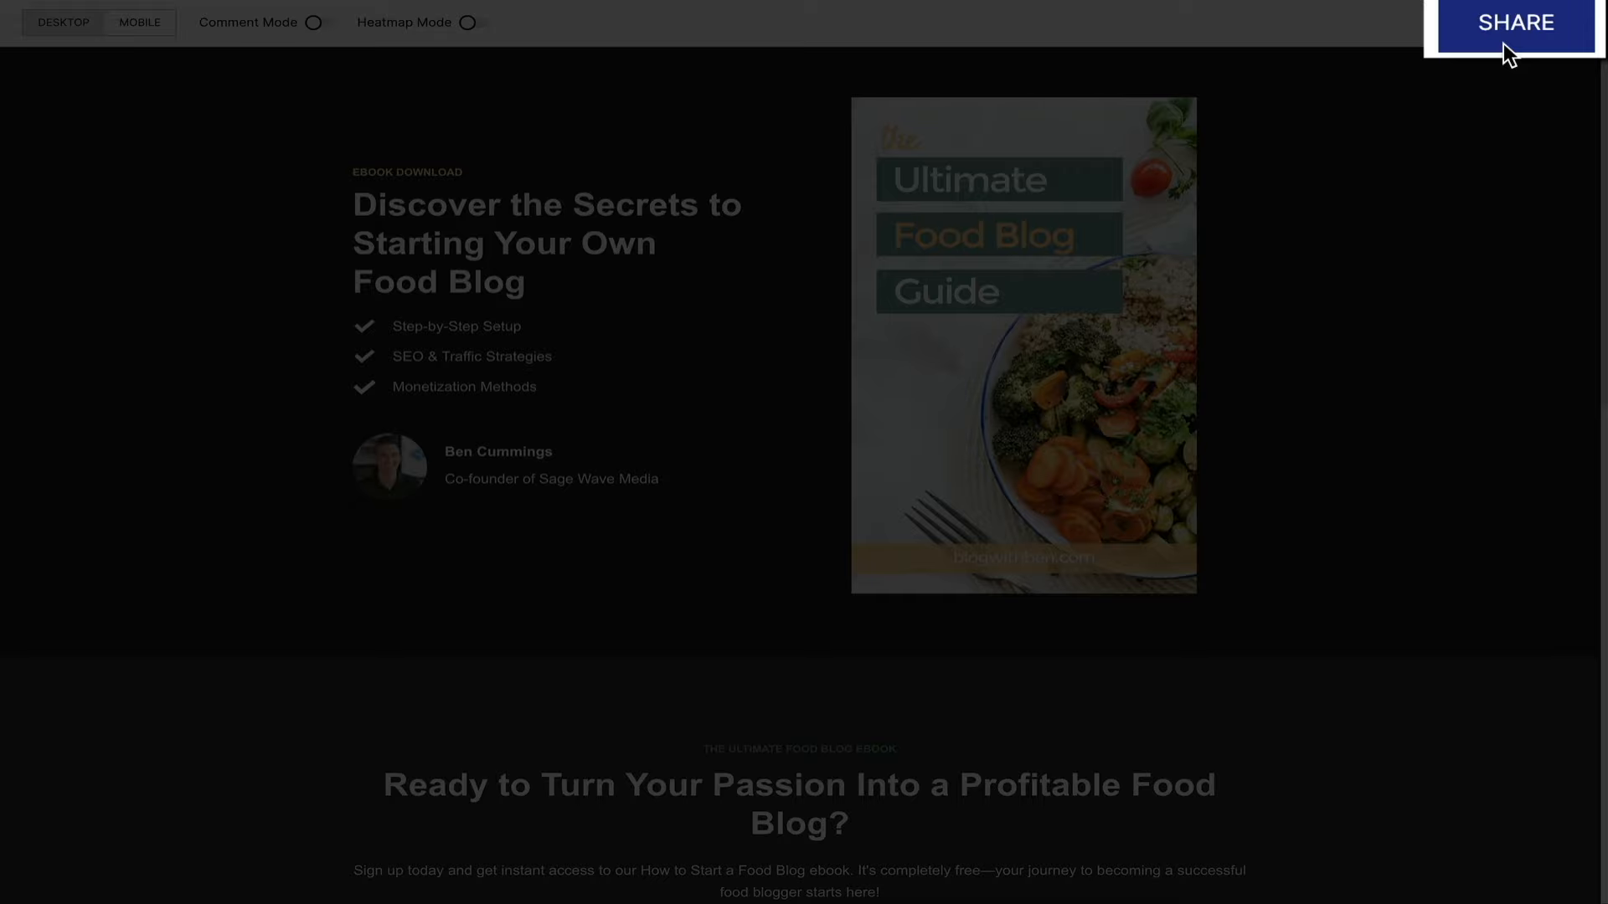
Open the preview's Share options showing the private URL and invite options.
click(1535, 35)
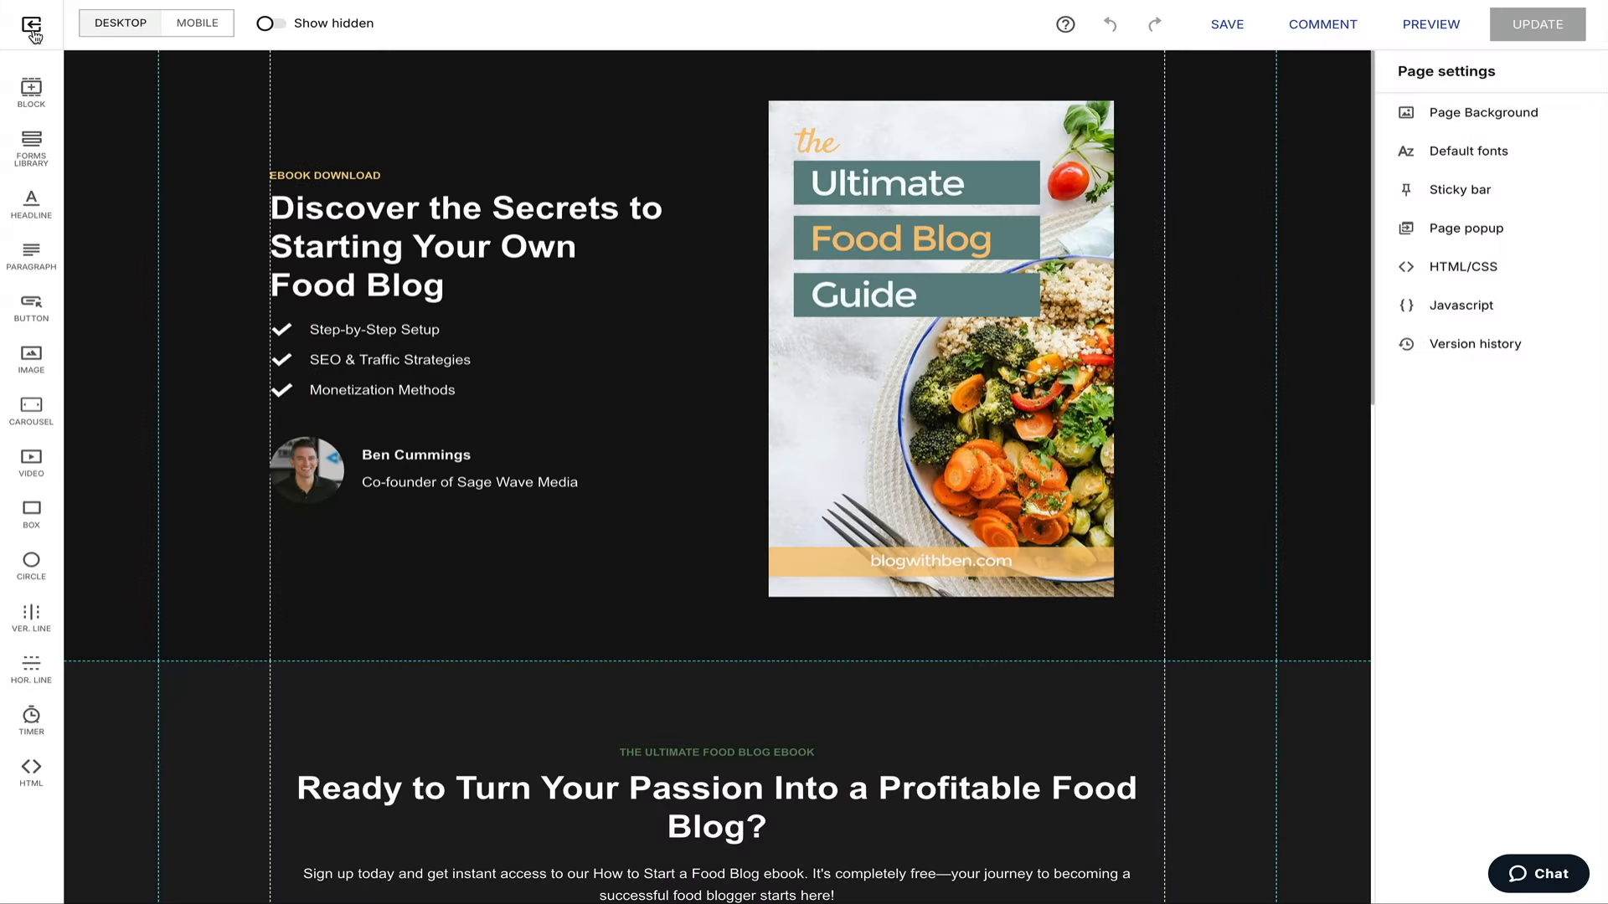
Exit the builder and return to the Instapage dashboard.
click(34, 30)
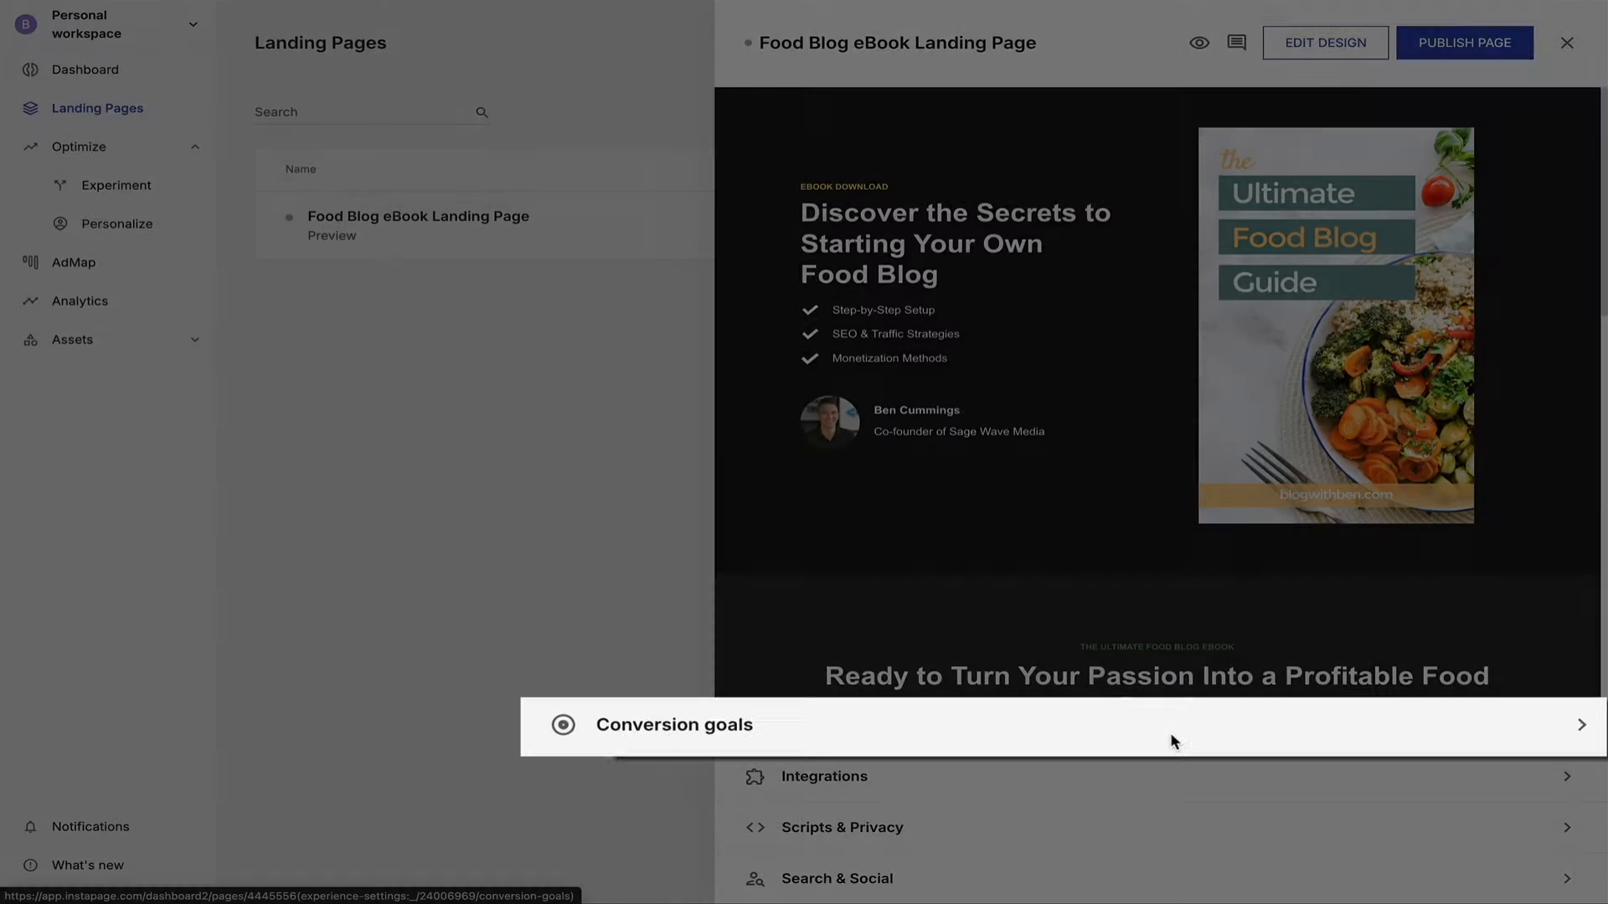
click(1169, 733)
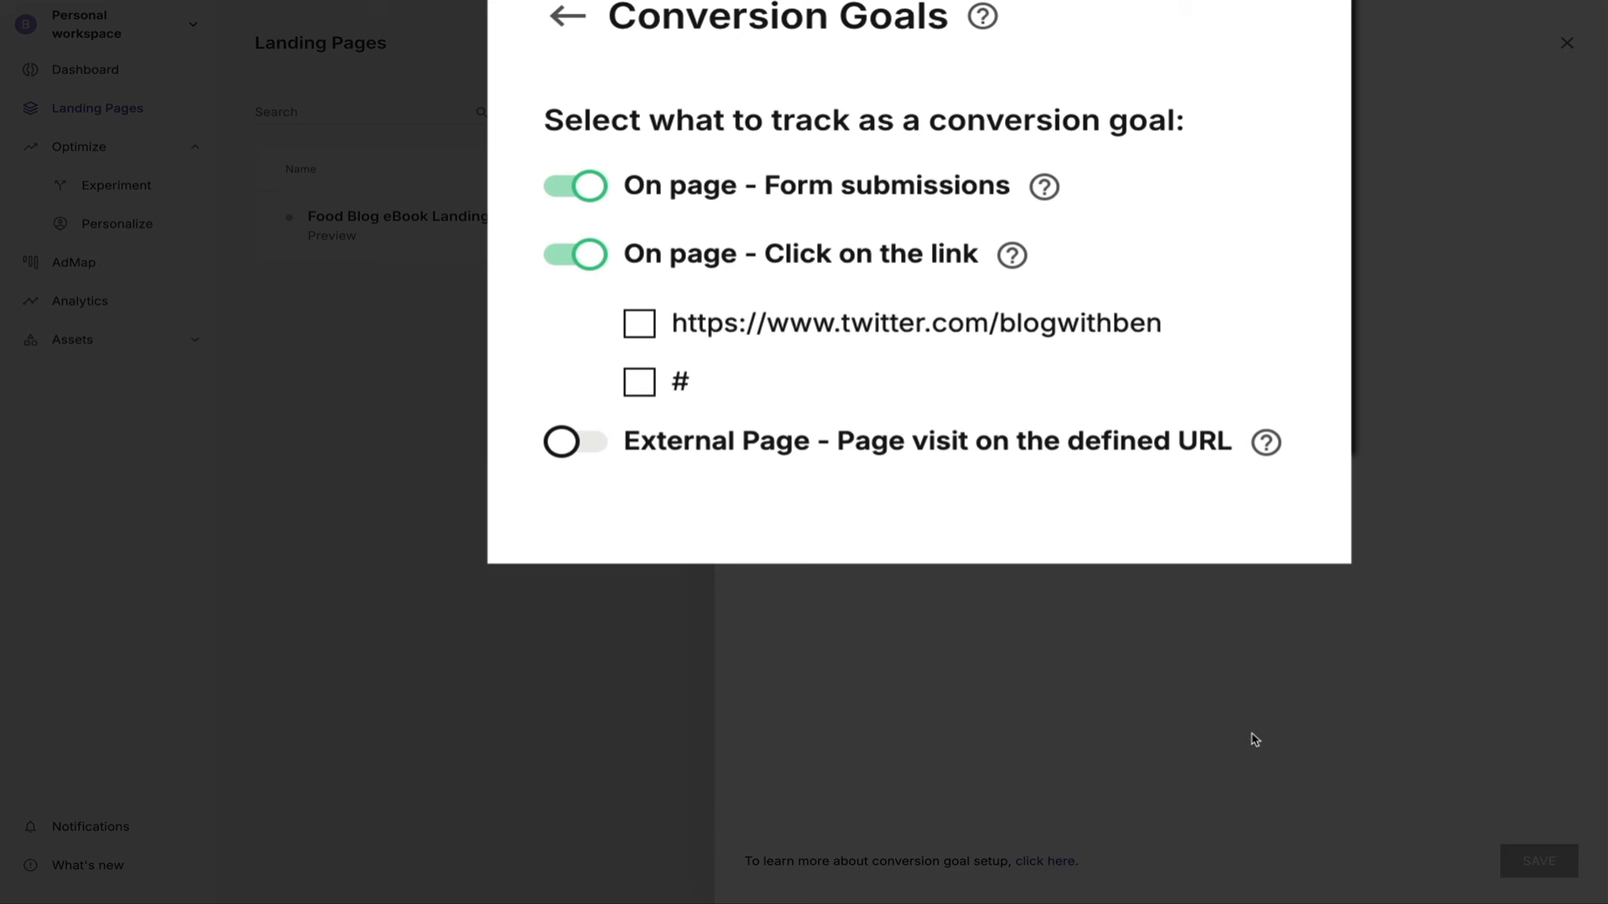
click(639, 327)
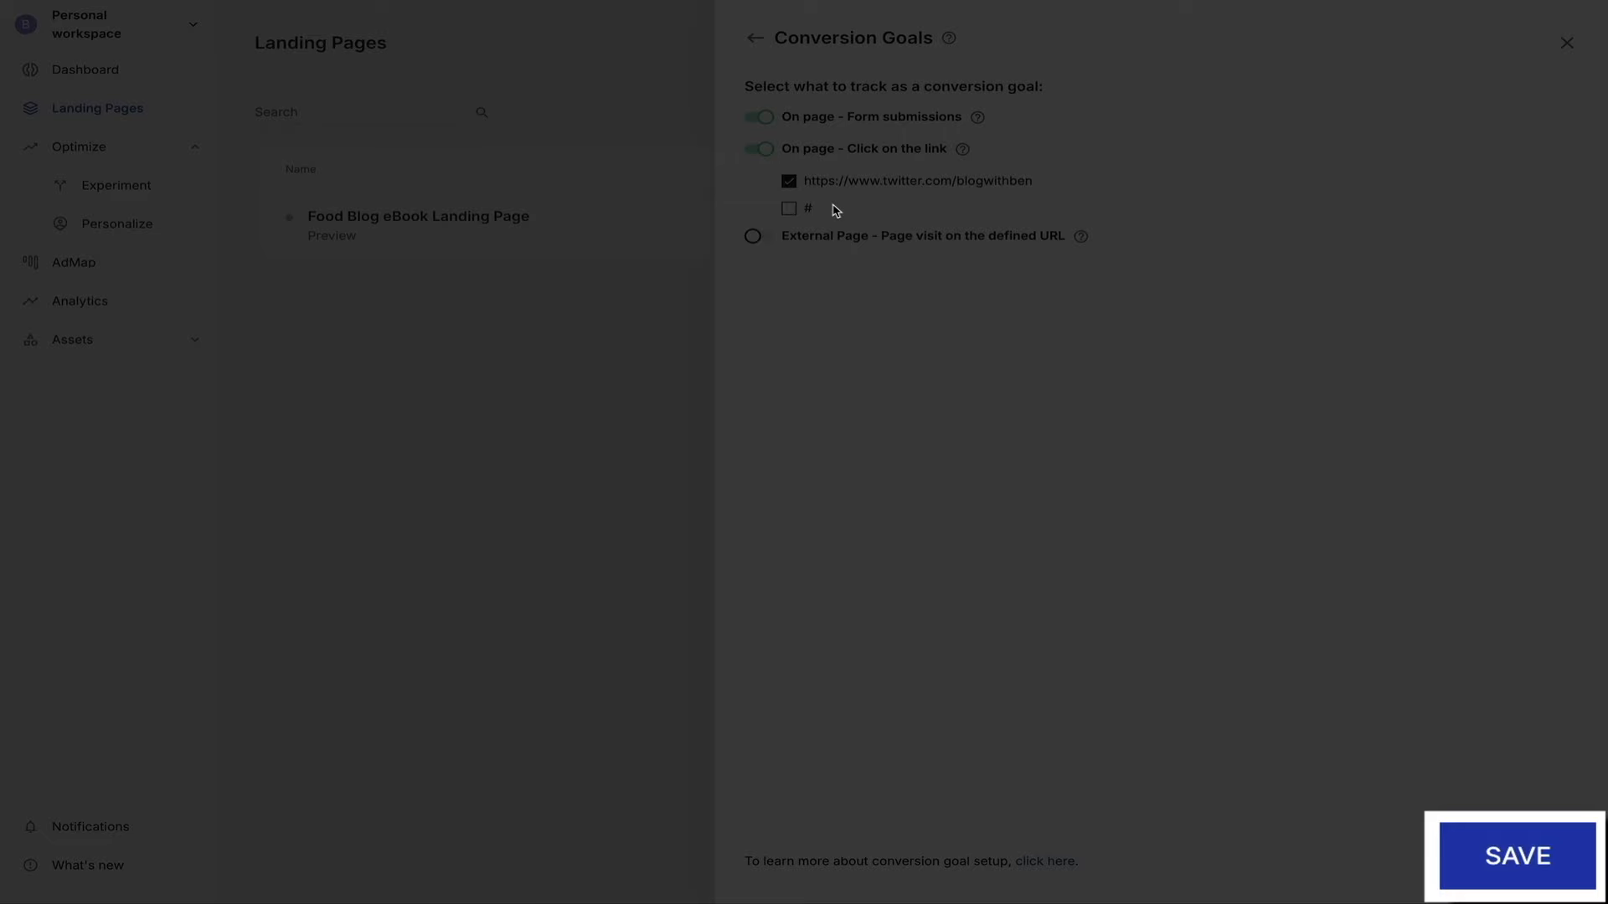
click(789, 180)
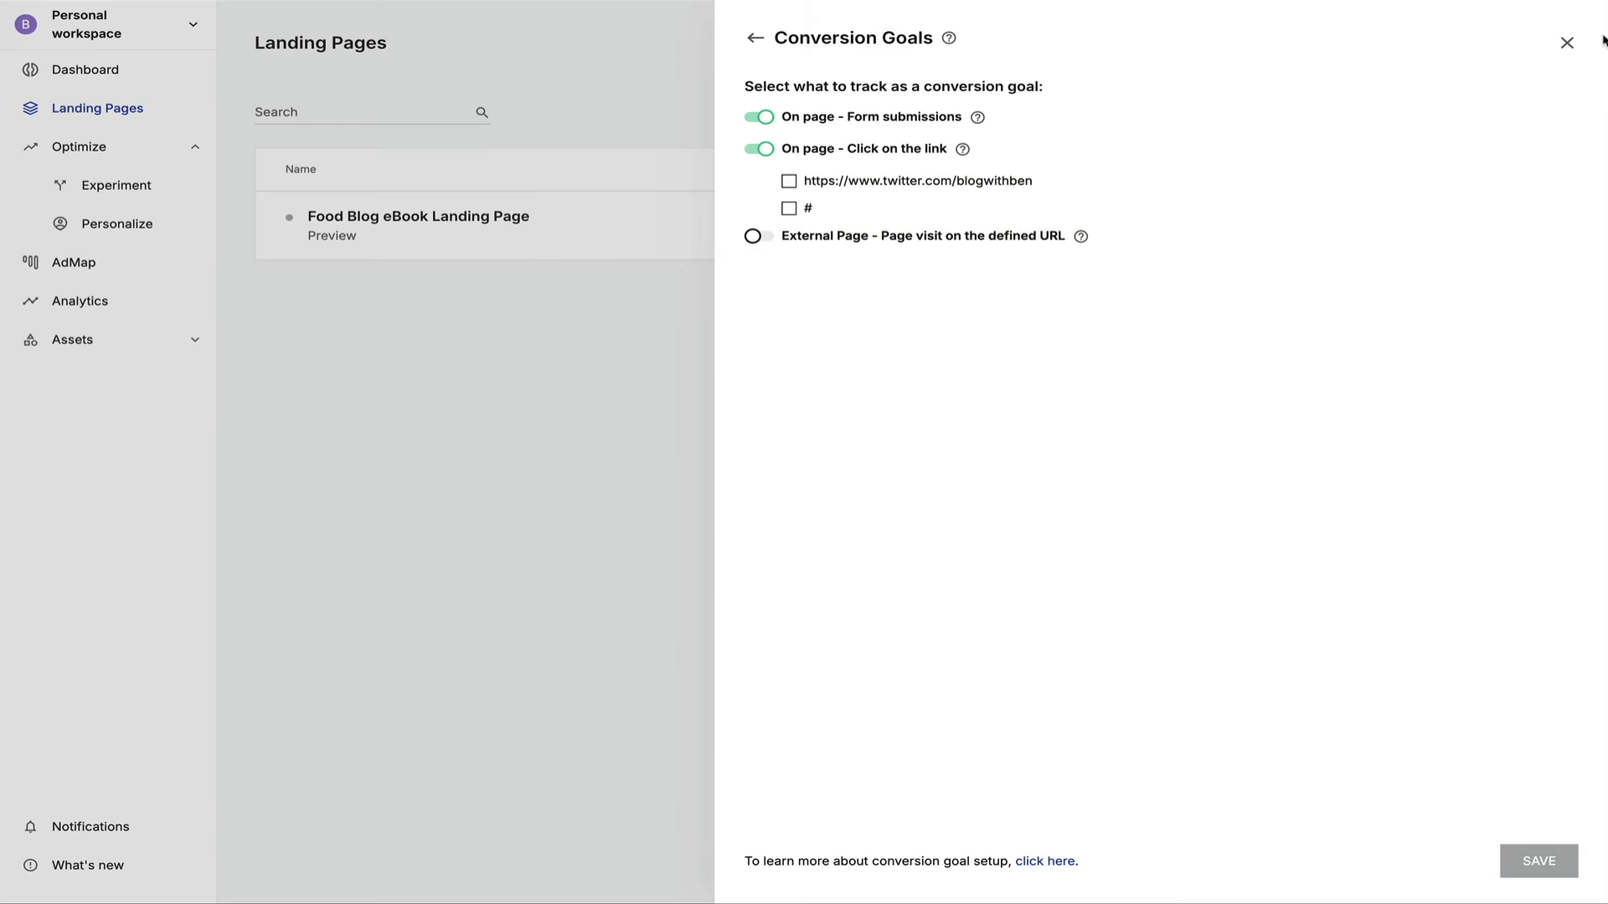
click(1565, 42)
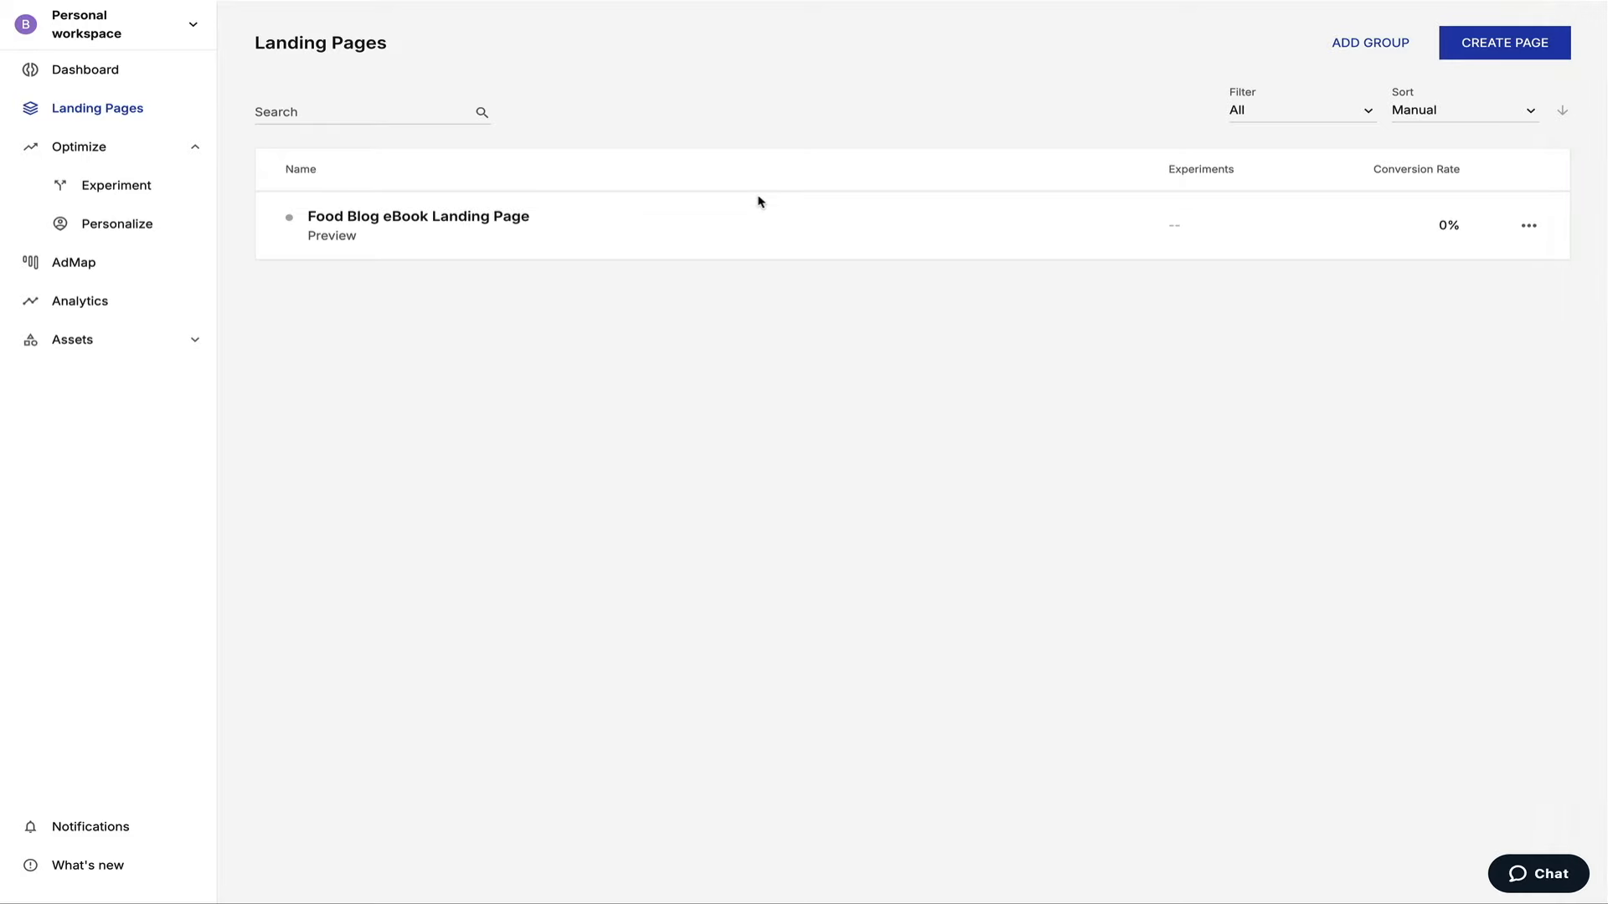
click(441, 220)
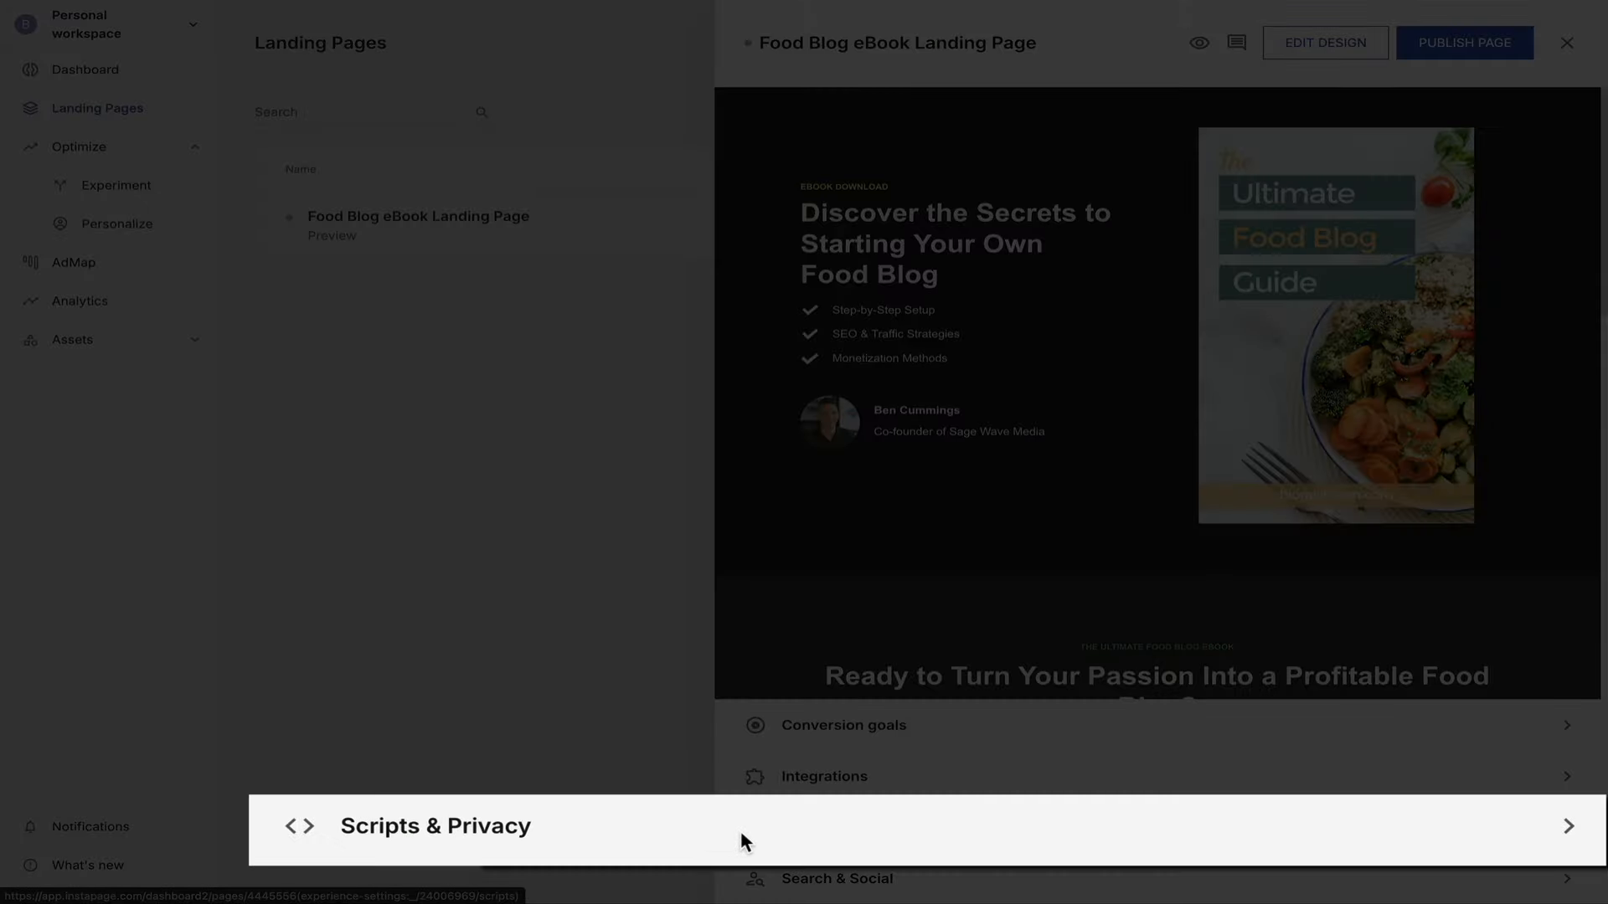
In Scripts & Privacy, enable privacy compliance and acknowledge the Knowledge Base notice.
click(741, 827)
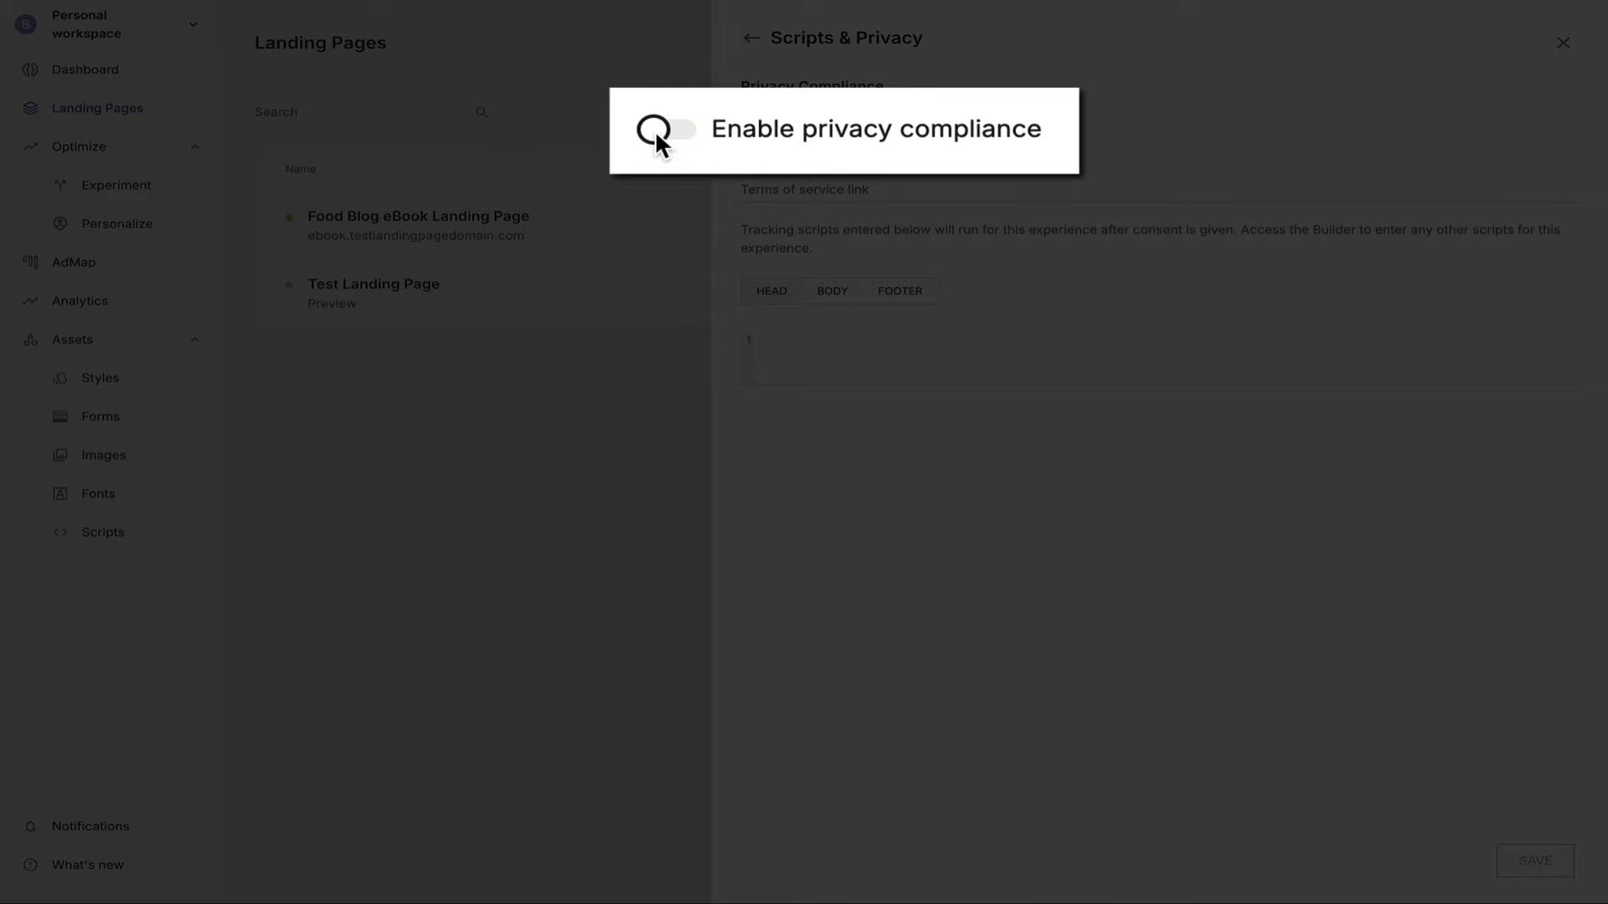
click(655, 129)
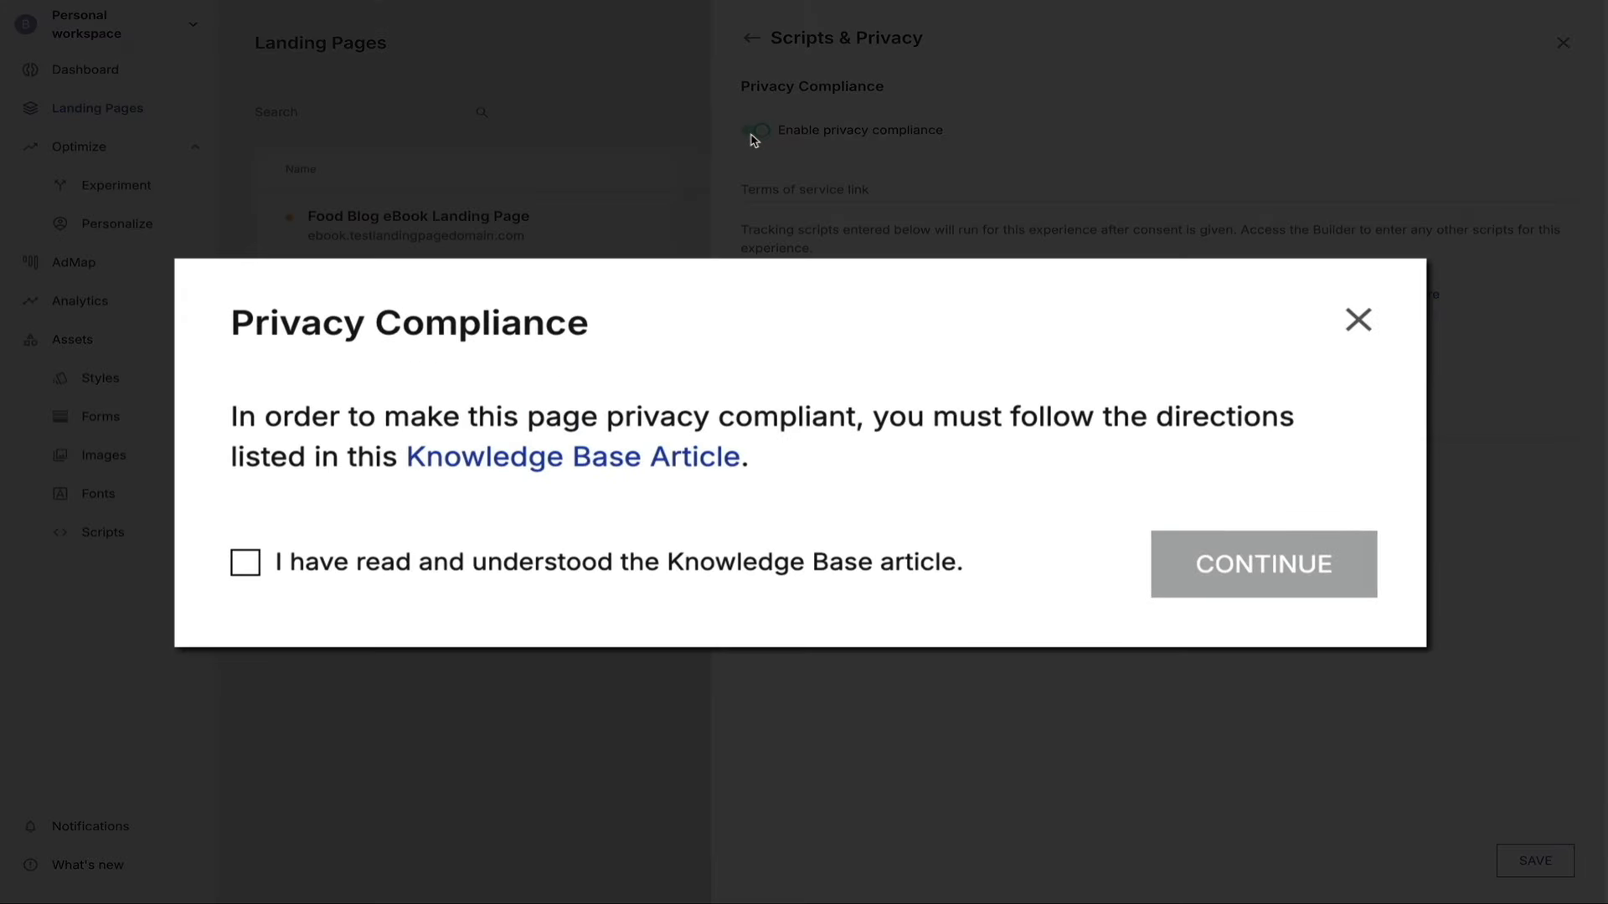
click(244, 564)
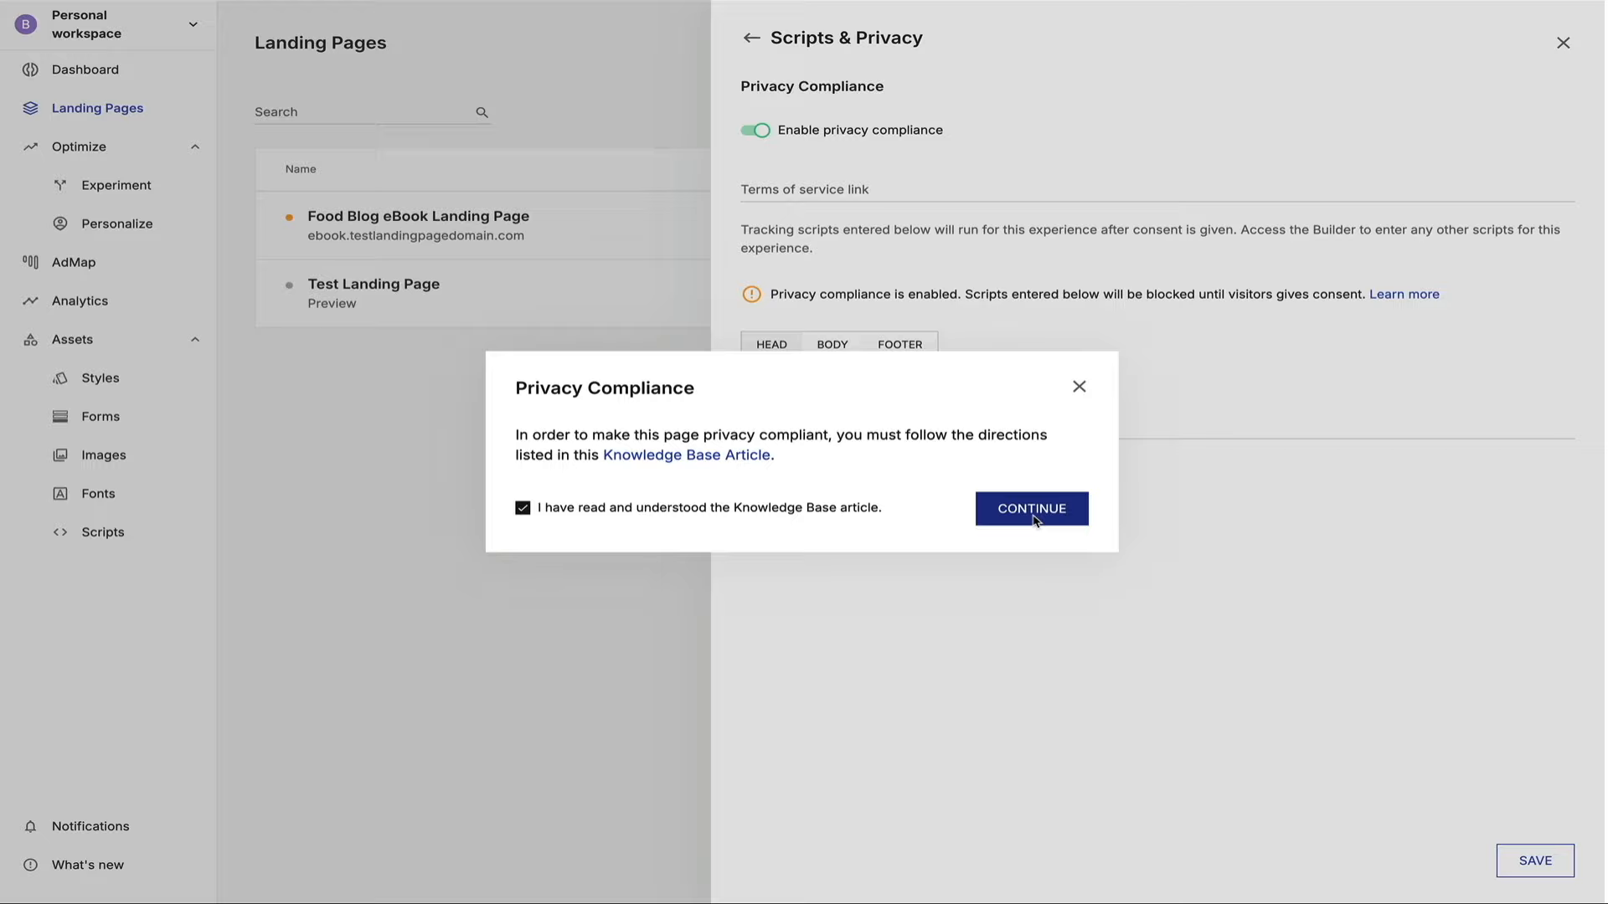
click(1032, 507)
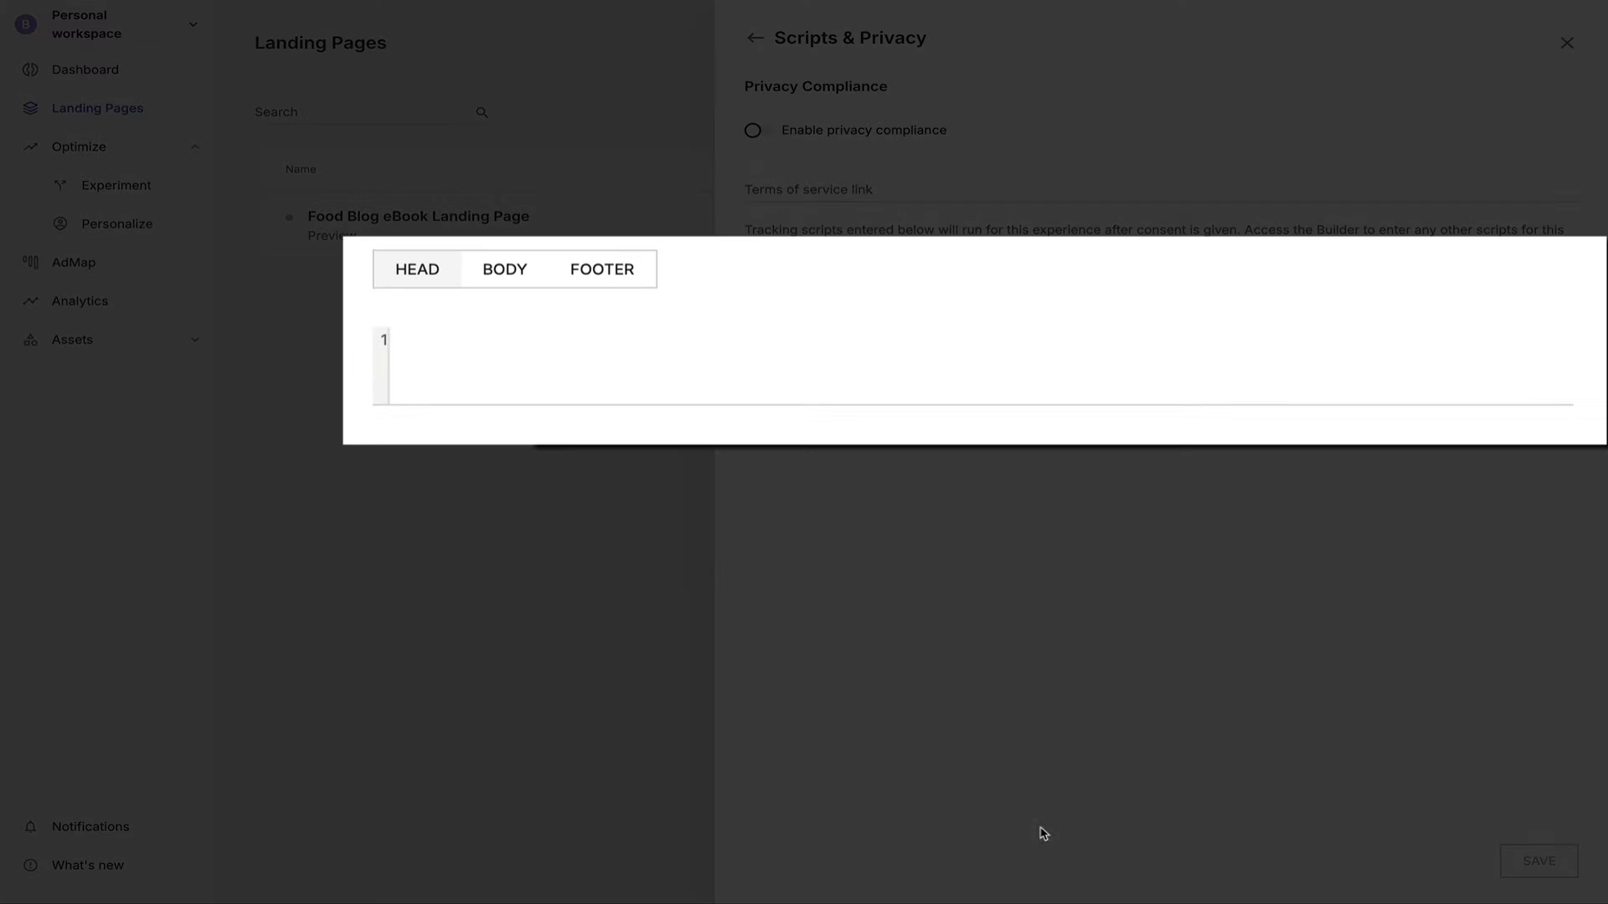
click(470, 366)
Enter the placeholder 'paste script here' on line 1 of the HEAD script editor.
text(paste script here)
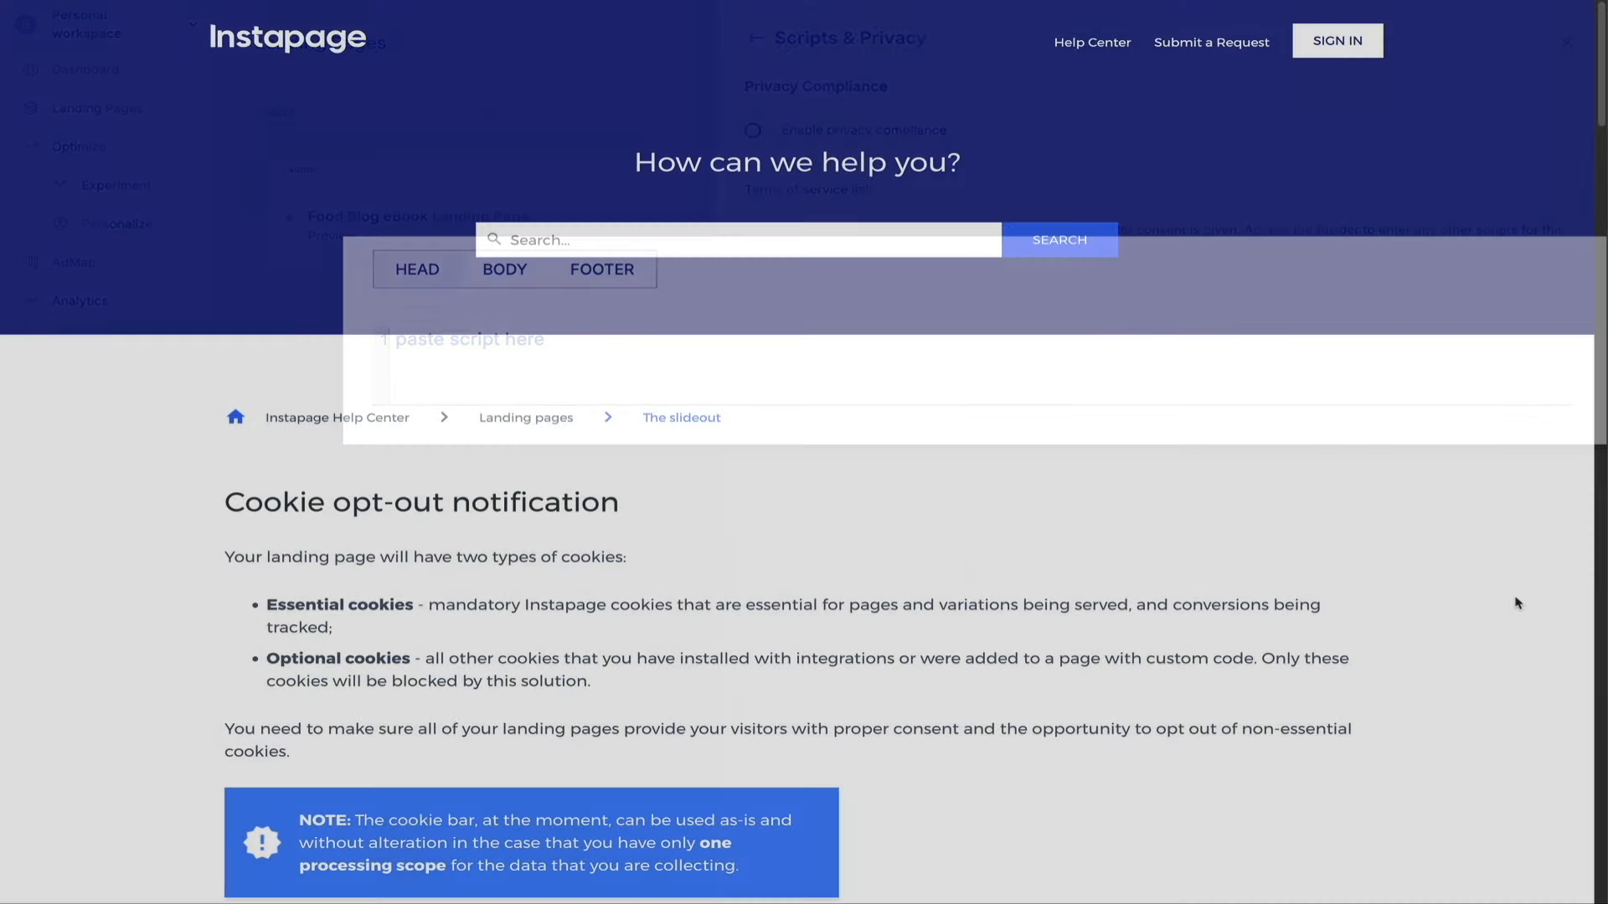
Scroll through the Cookie opt-out article, then return and open the Food Blog eBook page's Search & Social settings.
scroll(1517, 603, down, 4)
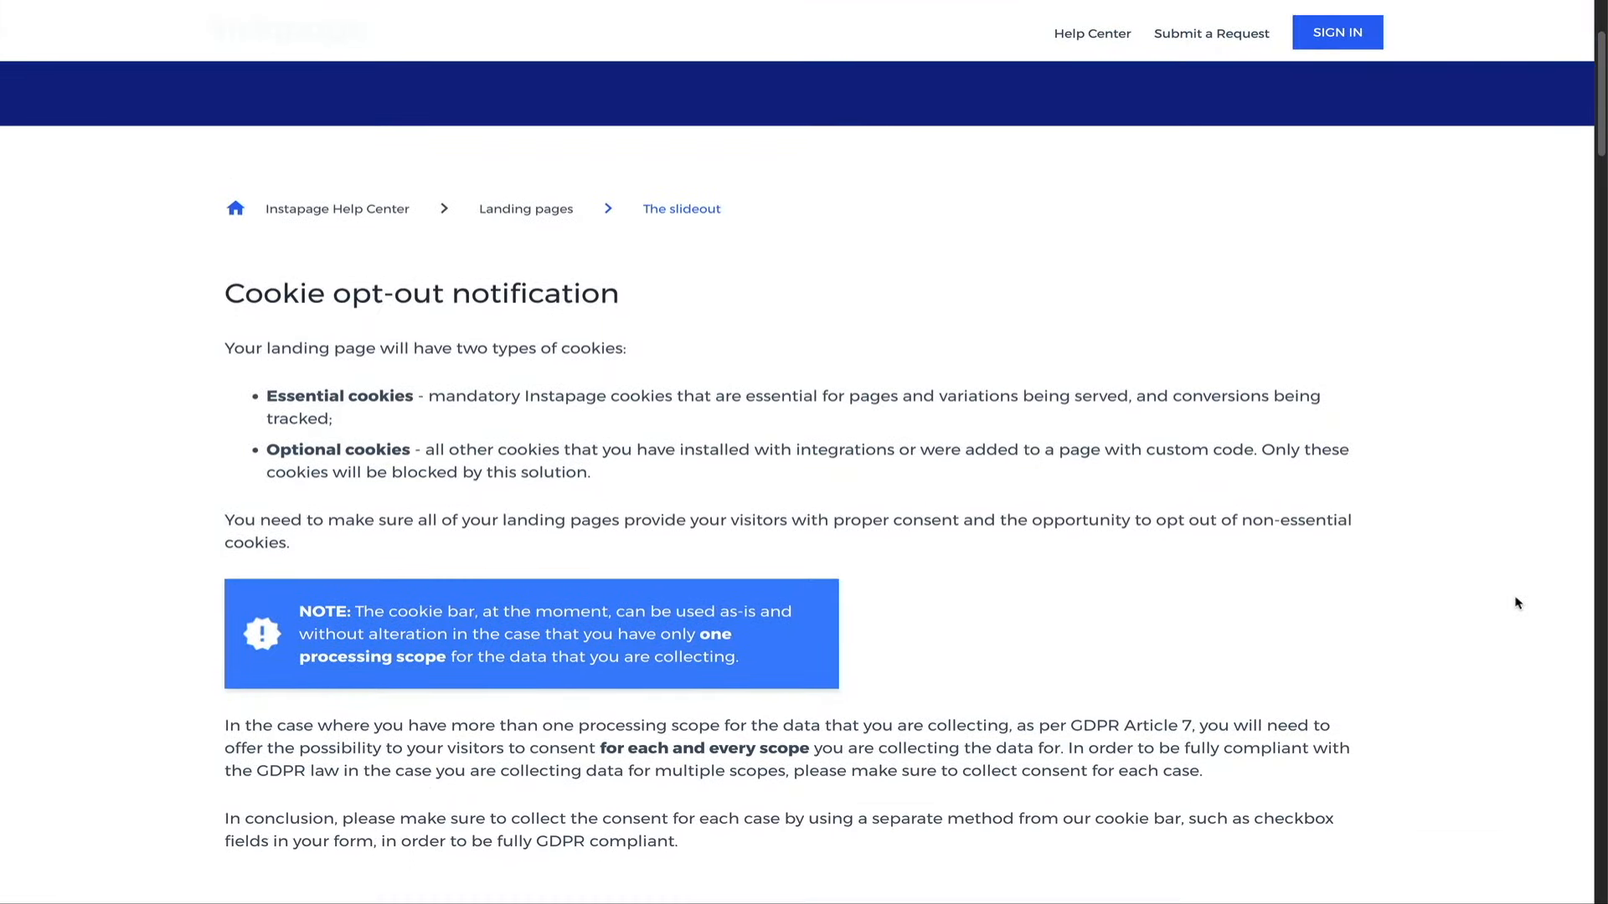
scroll(1517, 603, down, 5)
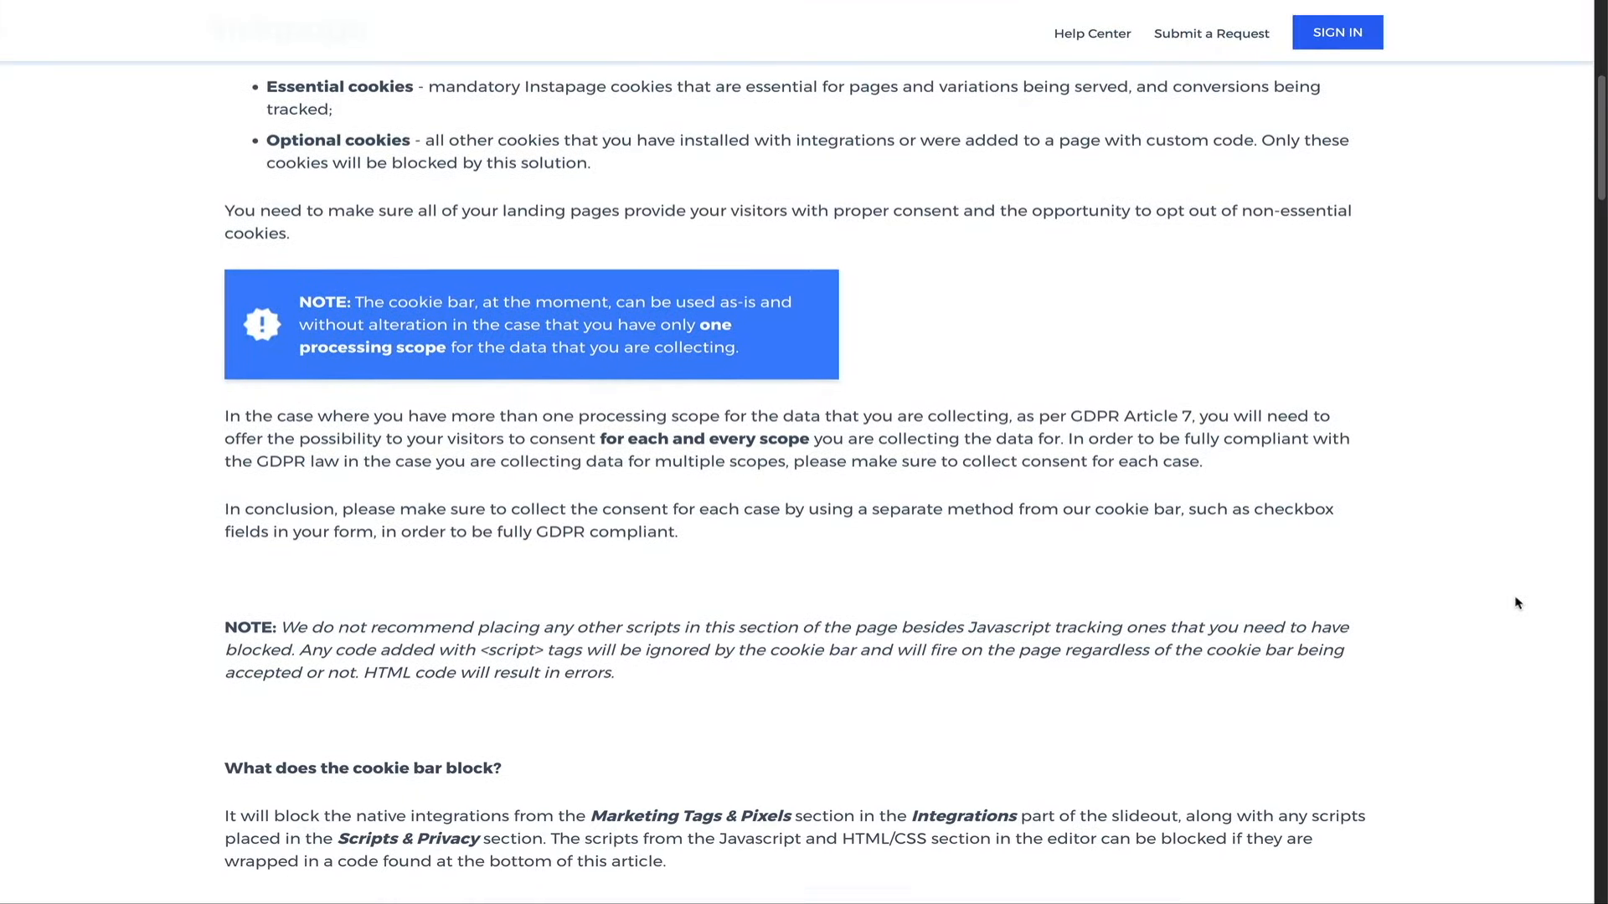
scroll(1518, 602, down, 5)
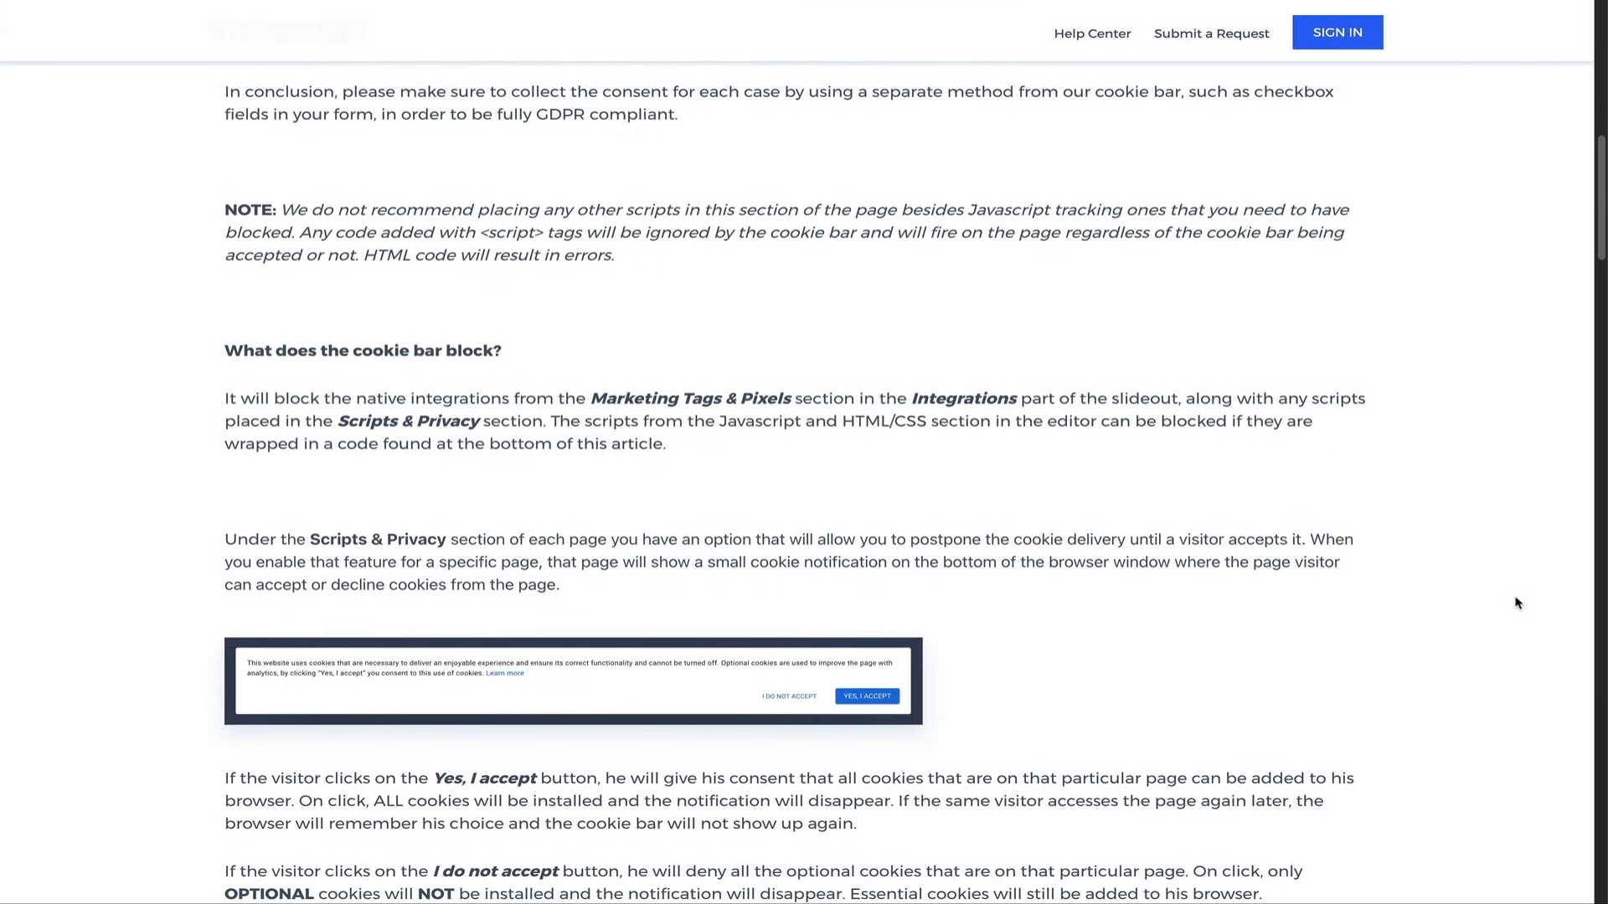
scroll(1517, 603, down, 2)
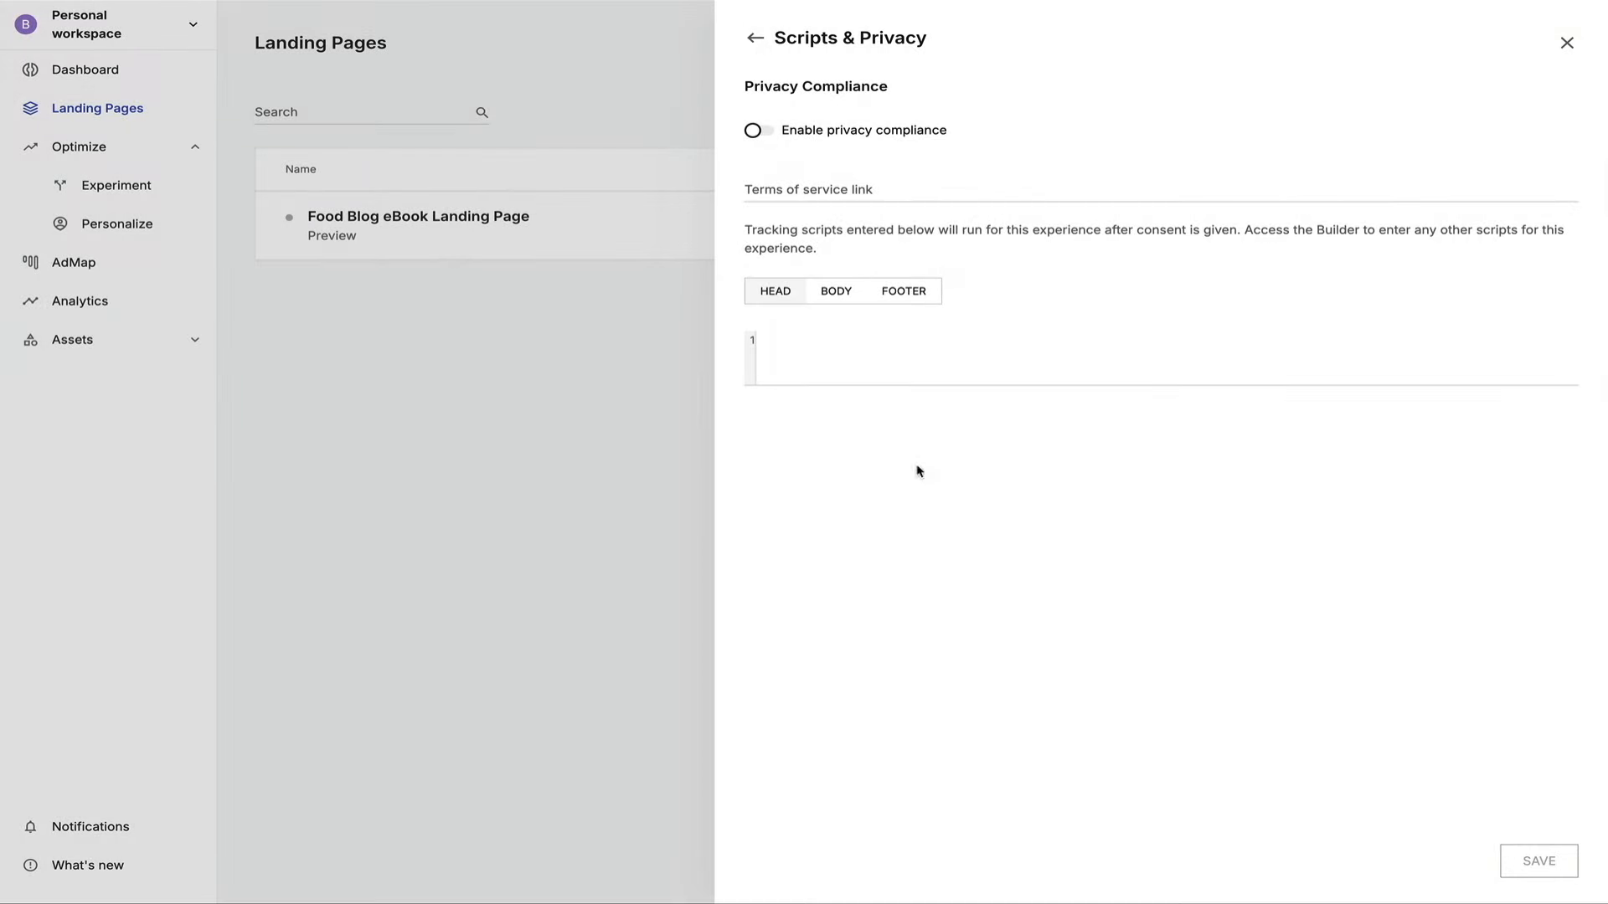
click(754, 38)
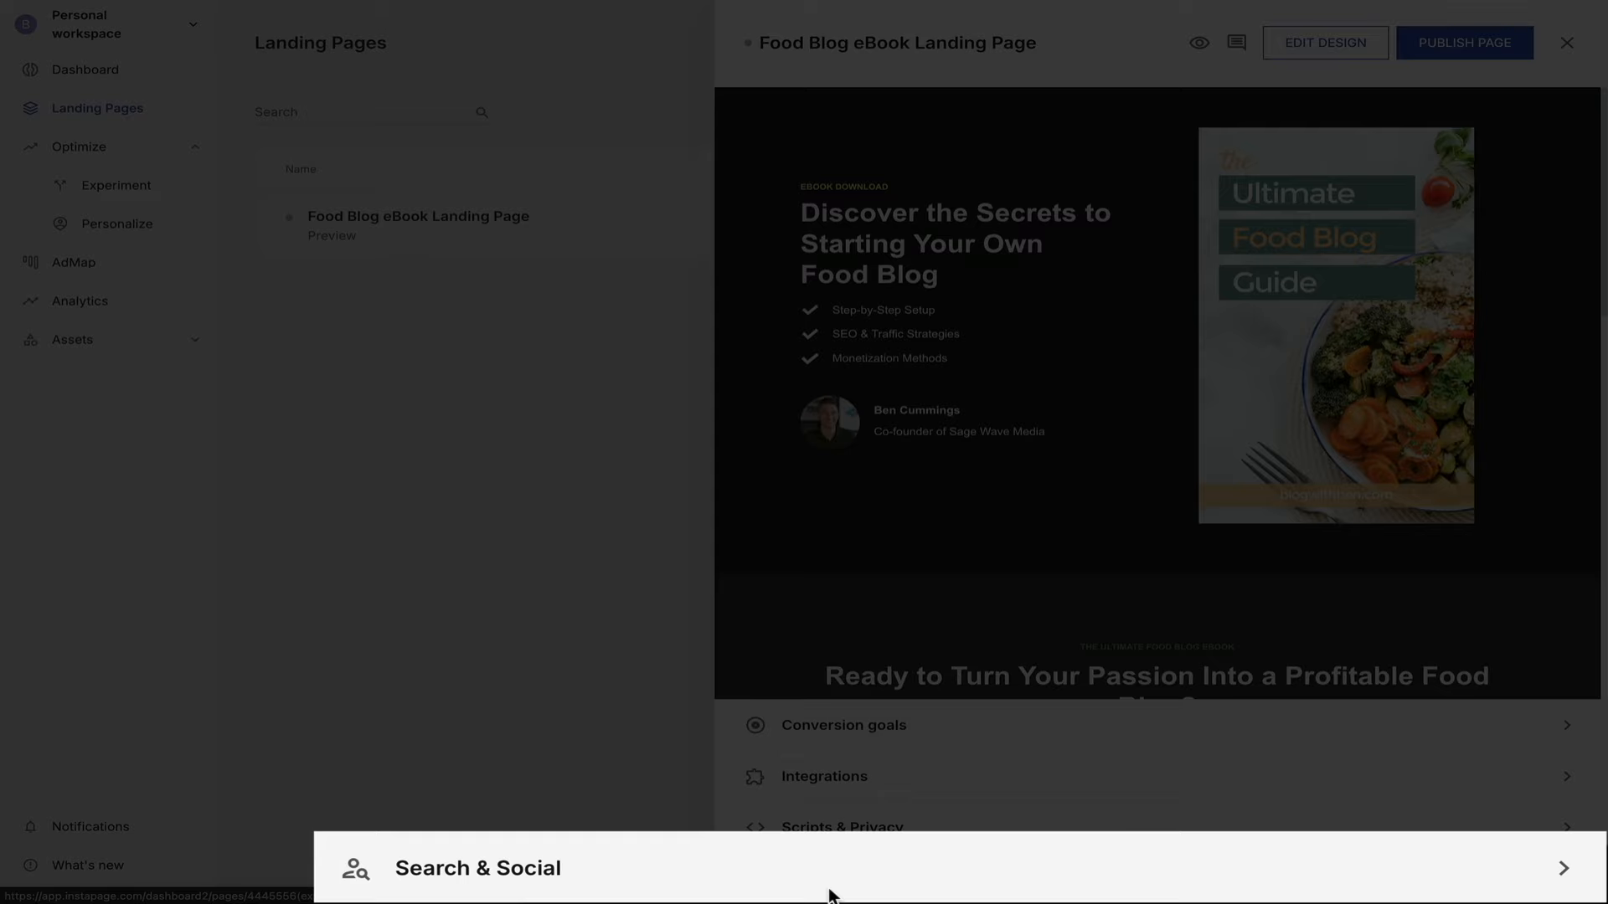
click(832, 895)
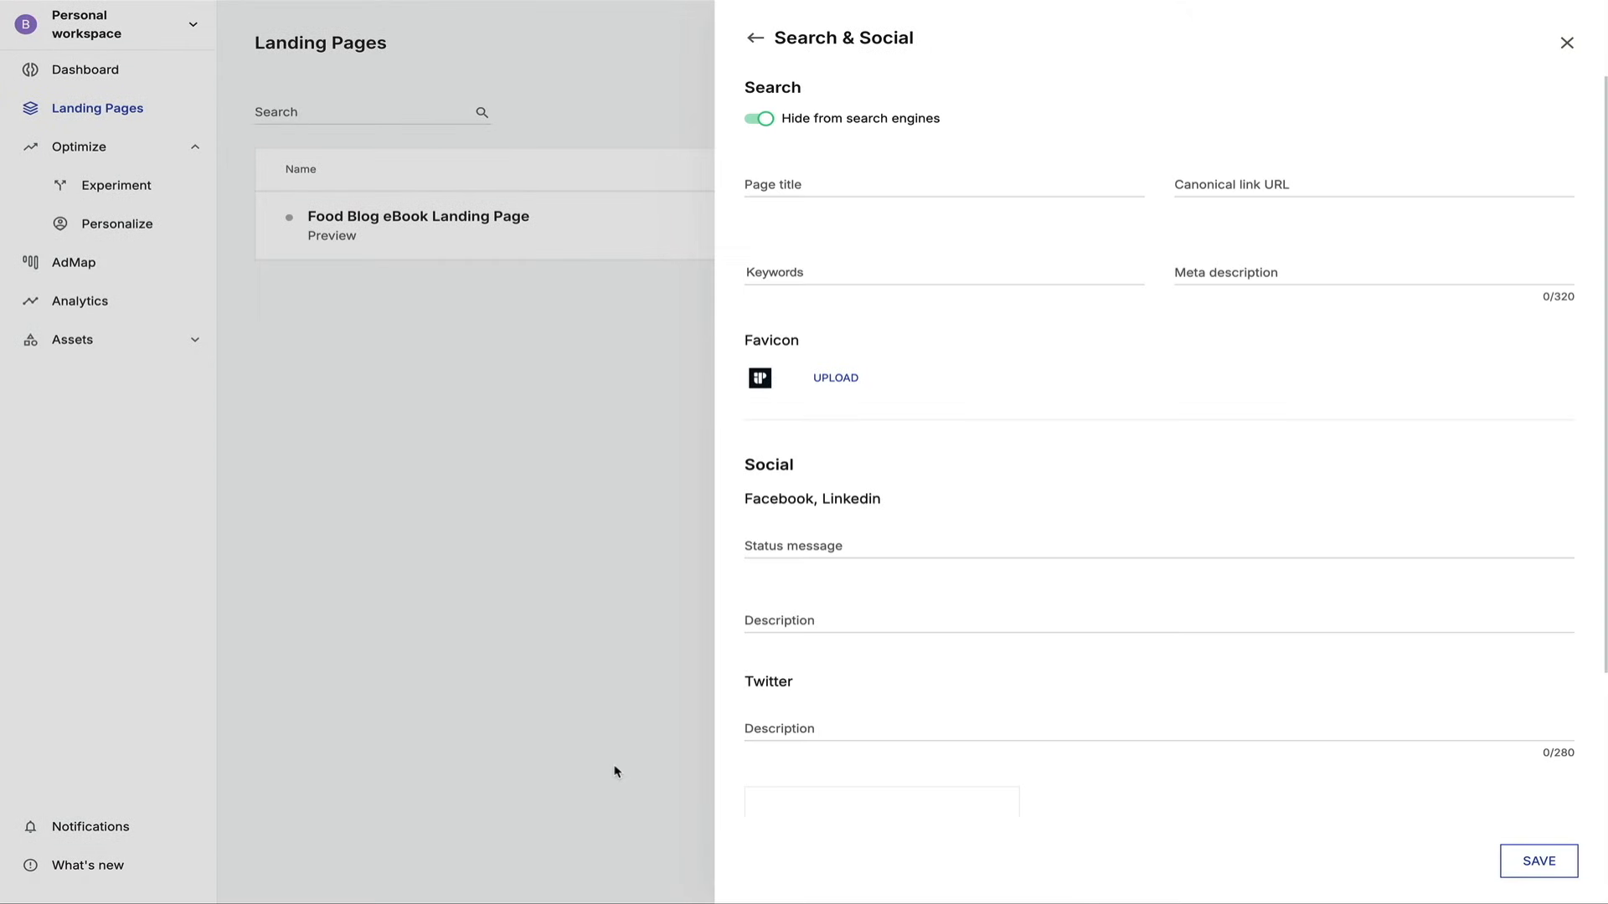
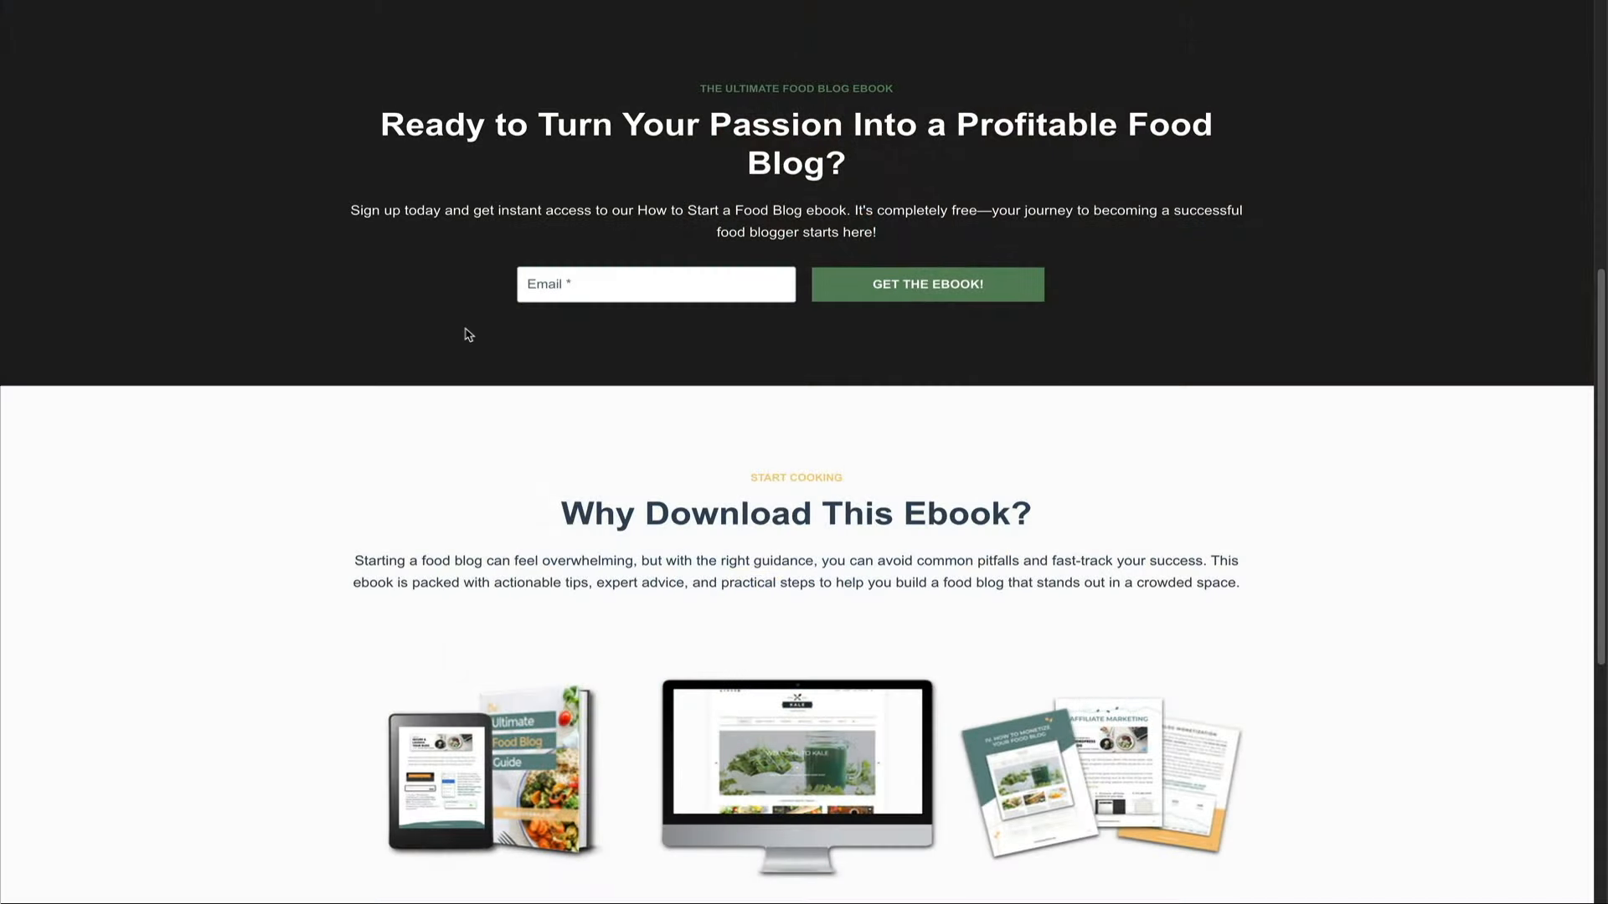
Submit a test e-mail address through the ebook page's GET THE EBOOK! sign-up form.
click(541, 295)
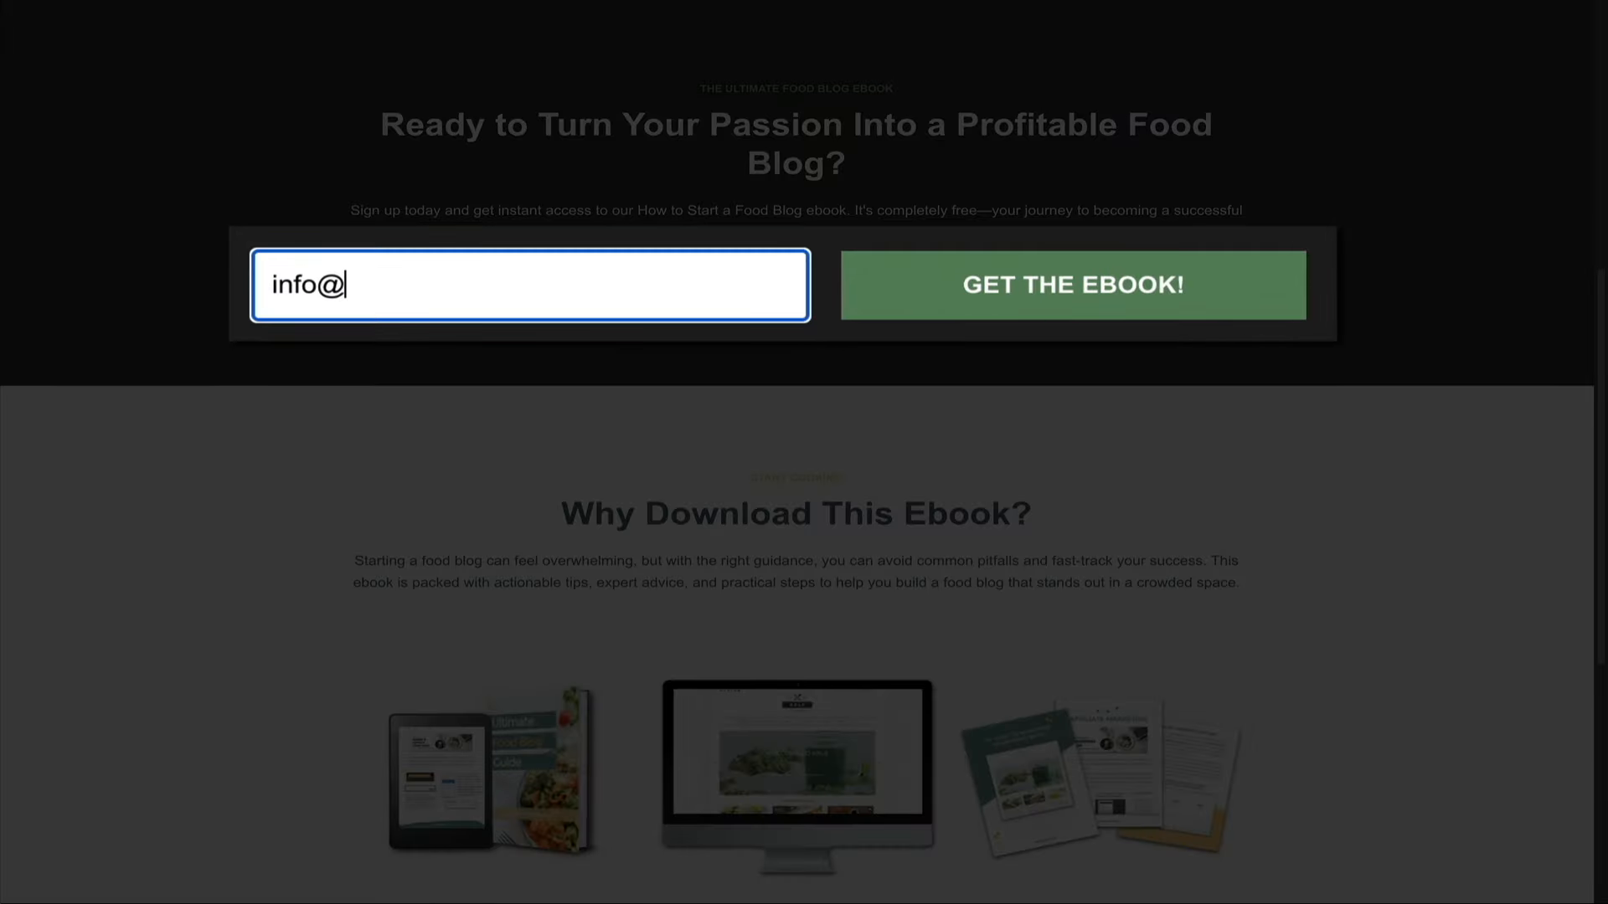
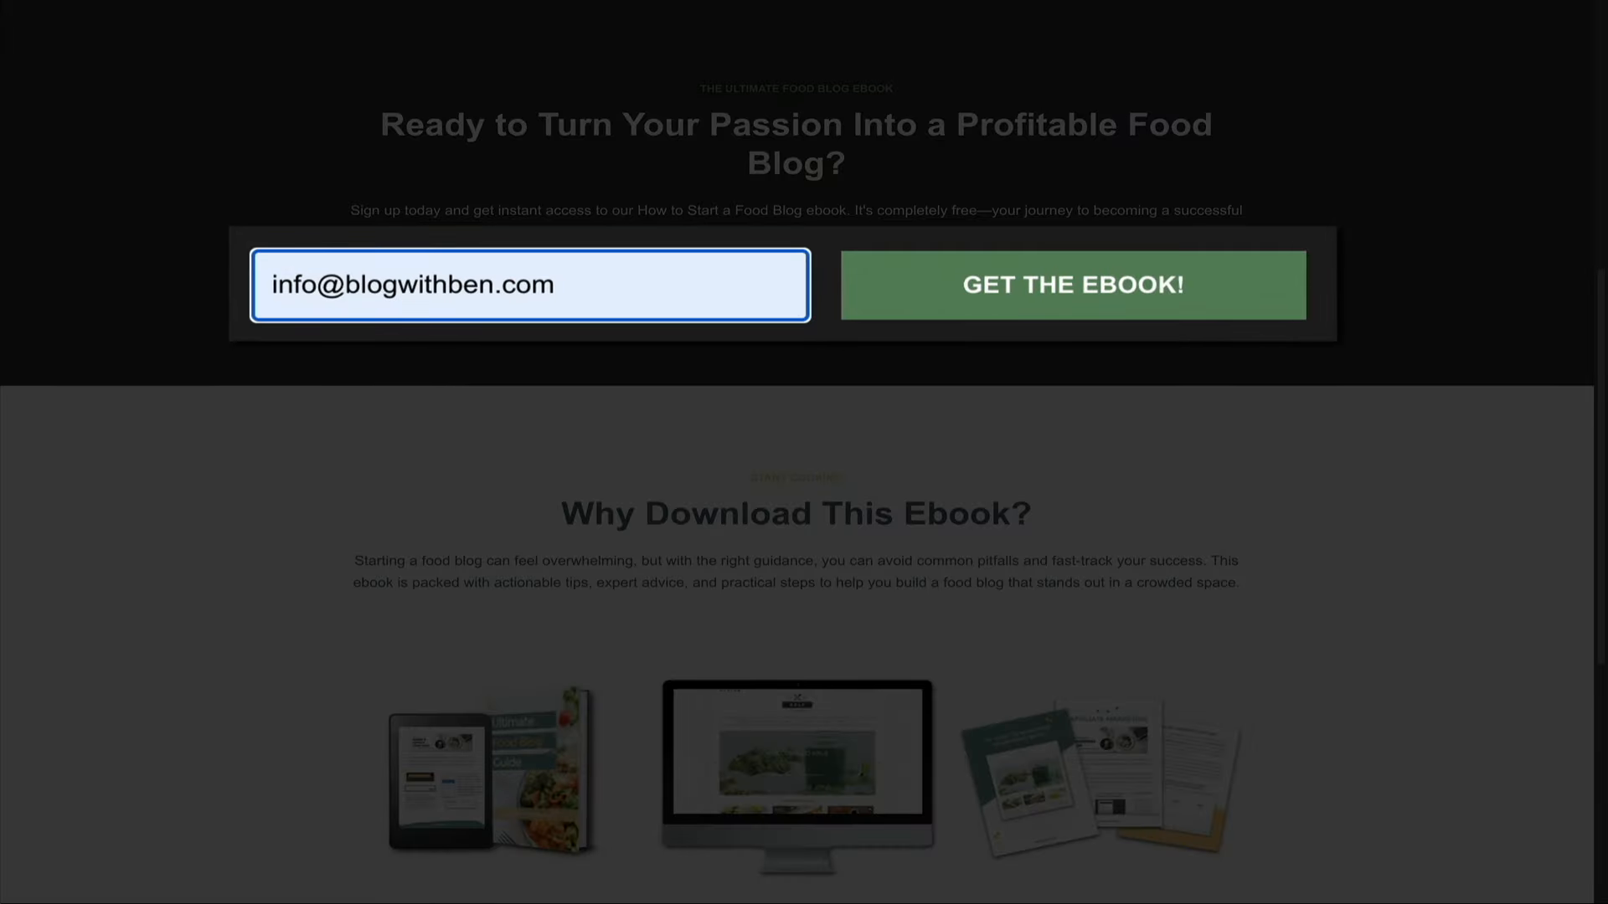
click(1068, 304)
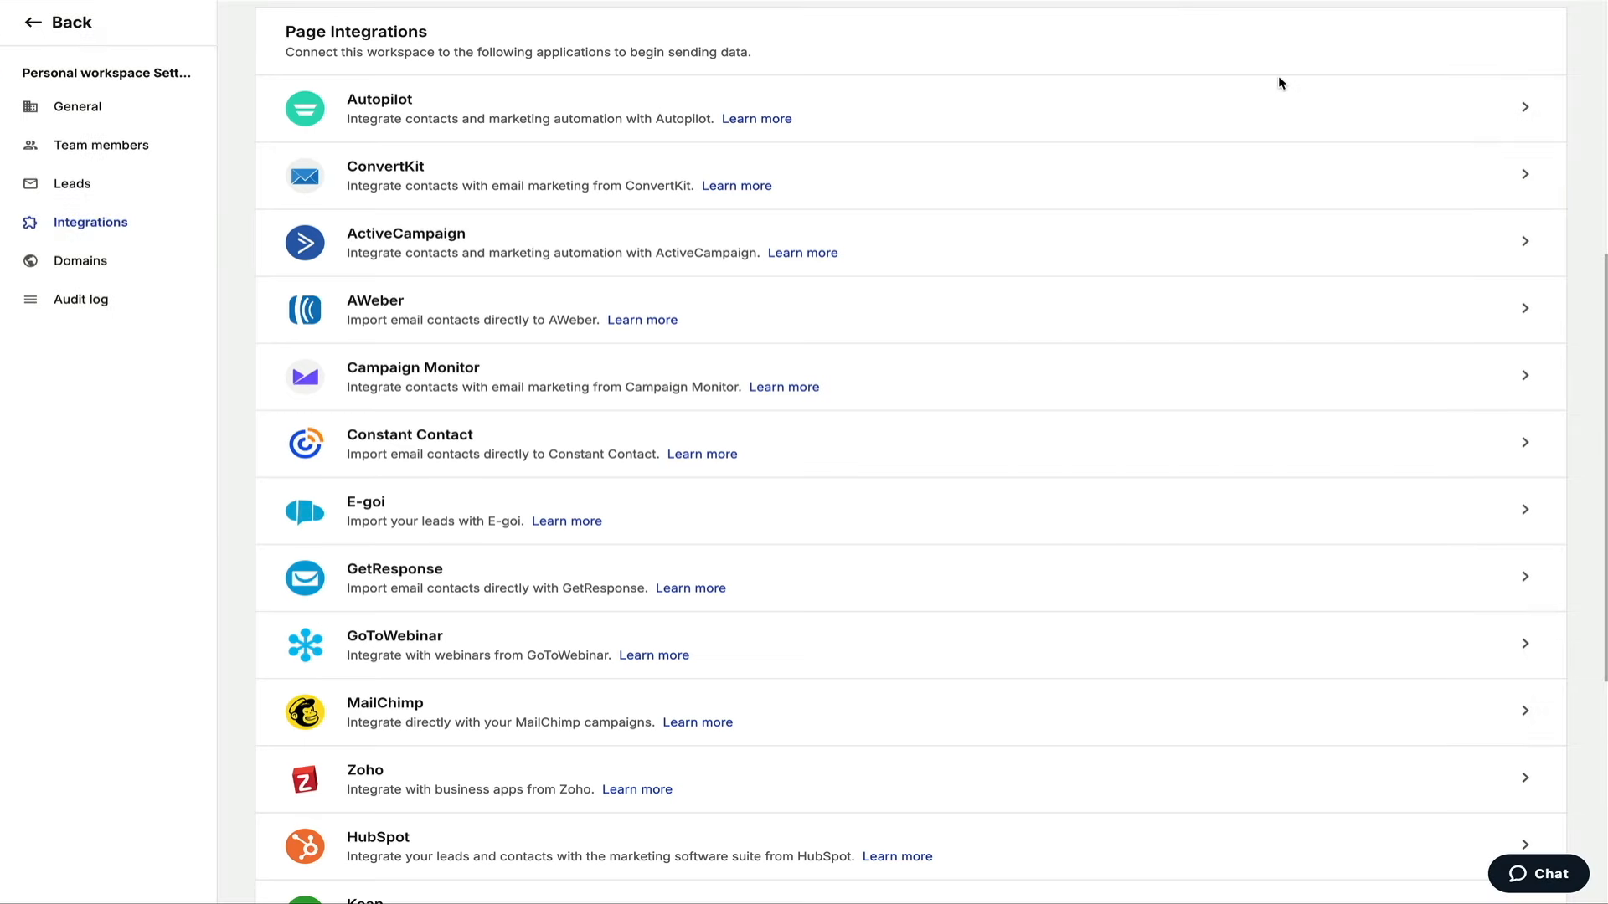
Scroll down through the workspace Page Integrations list.
scroll(1278, 78, down, 3)
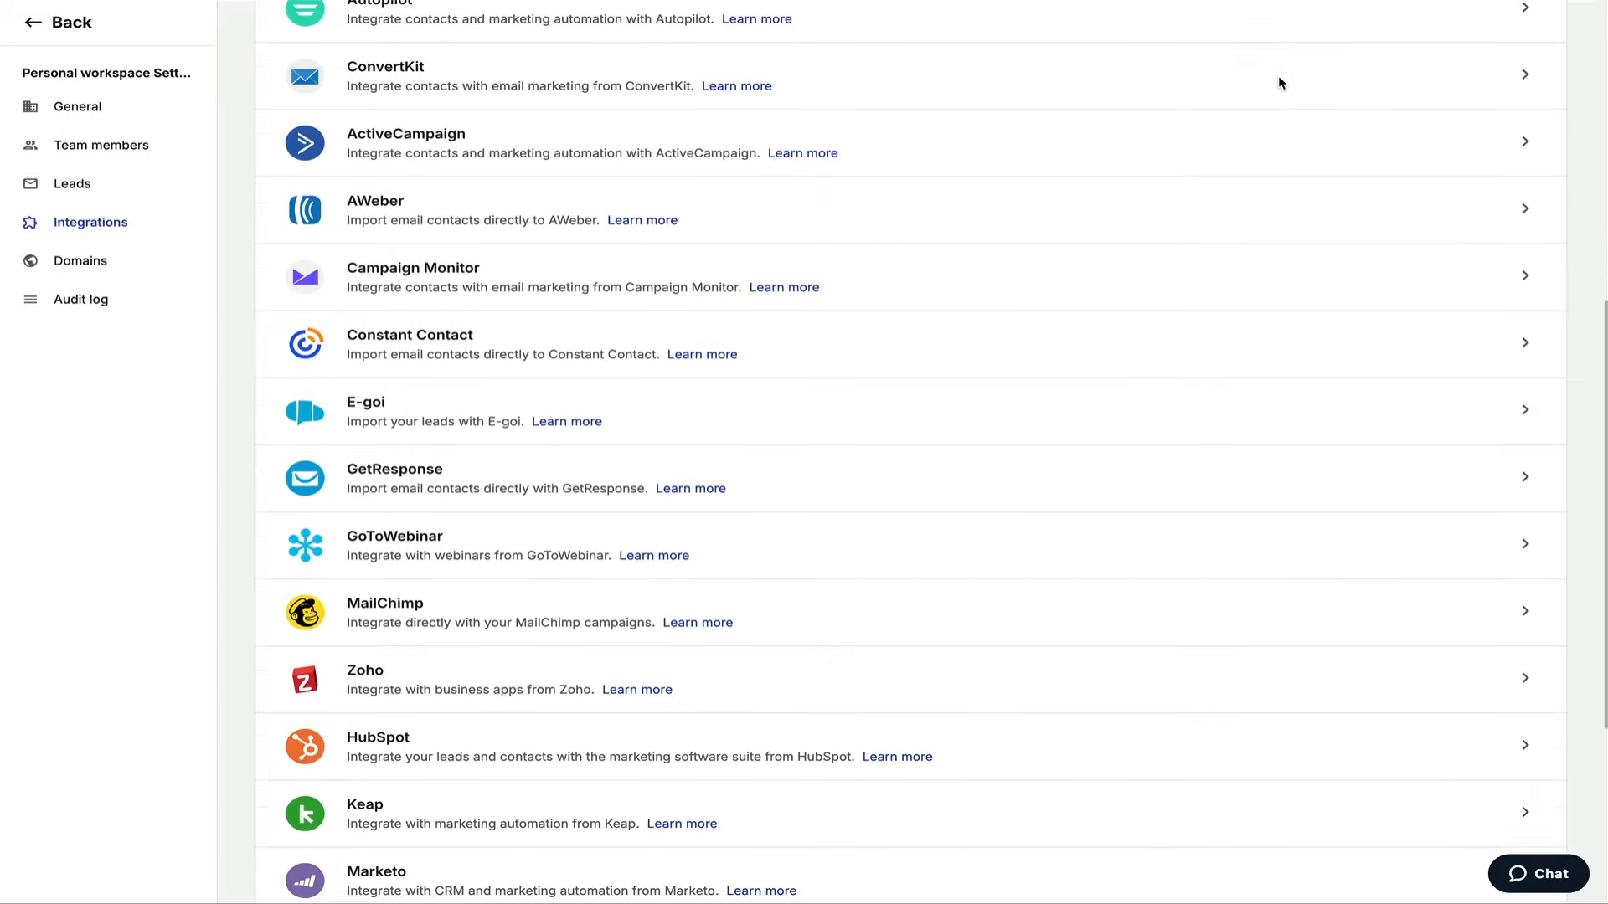
scroll(1278, 78, down, 4)
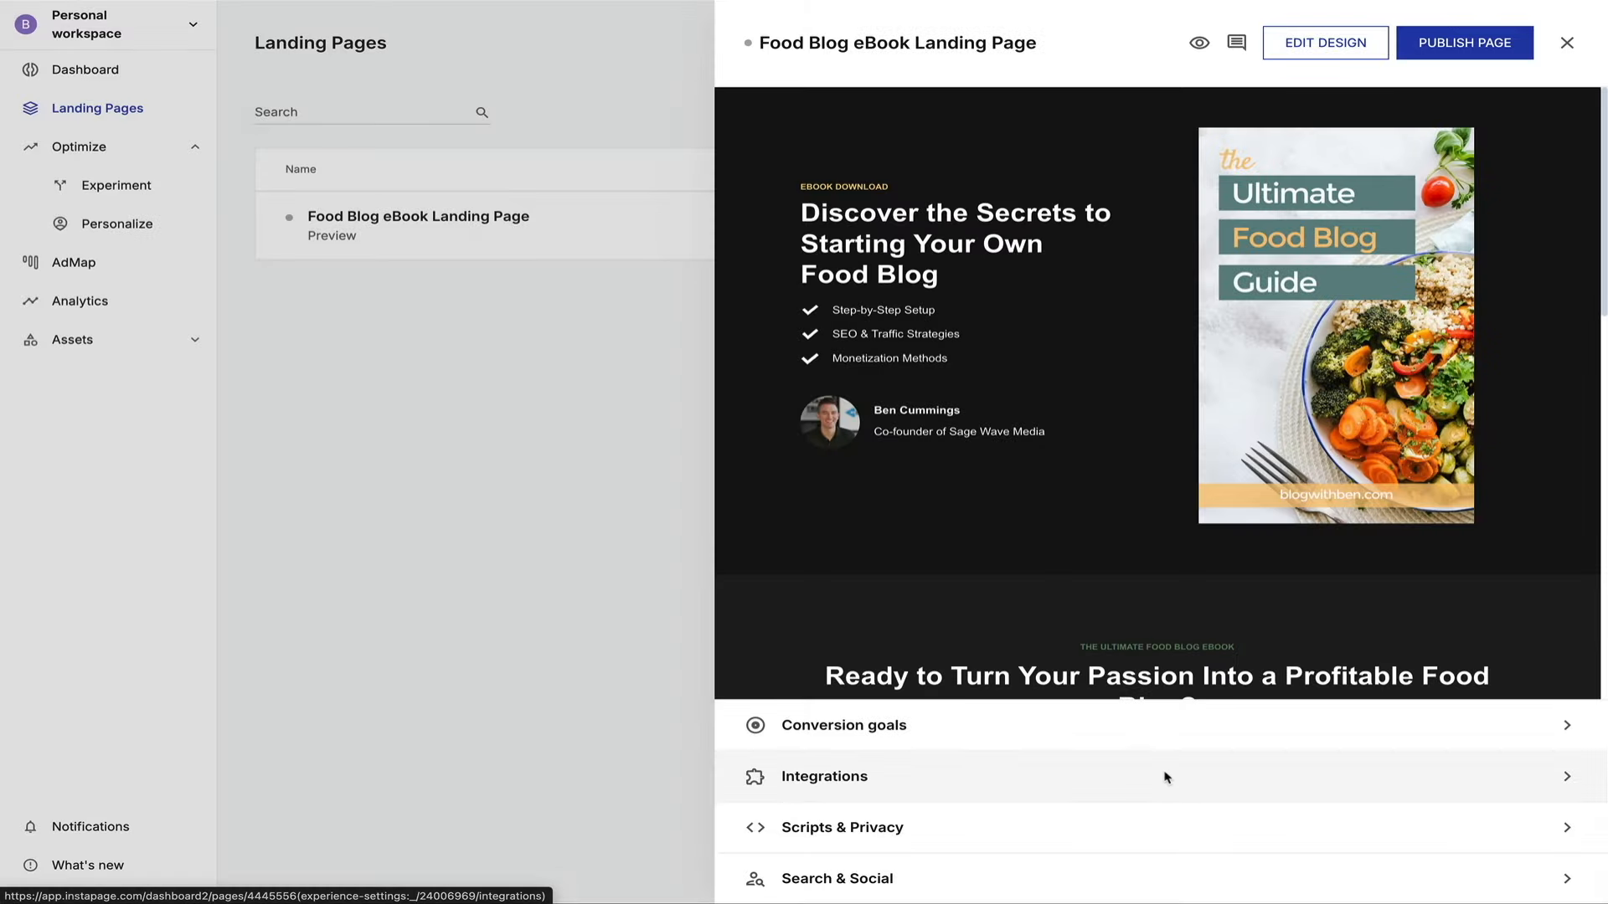
Check the page's Form Integrations, find none connected, and go to the workspace integrations.
click(1167, 777)
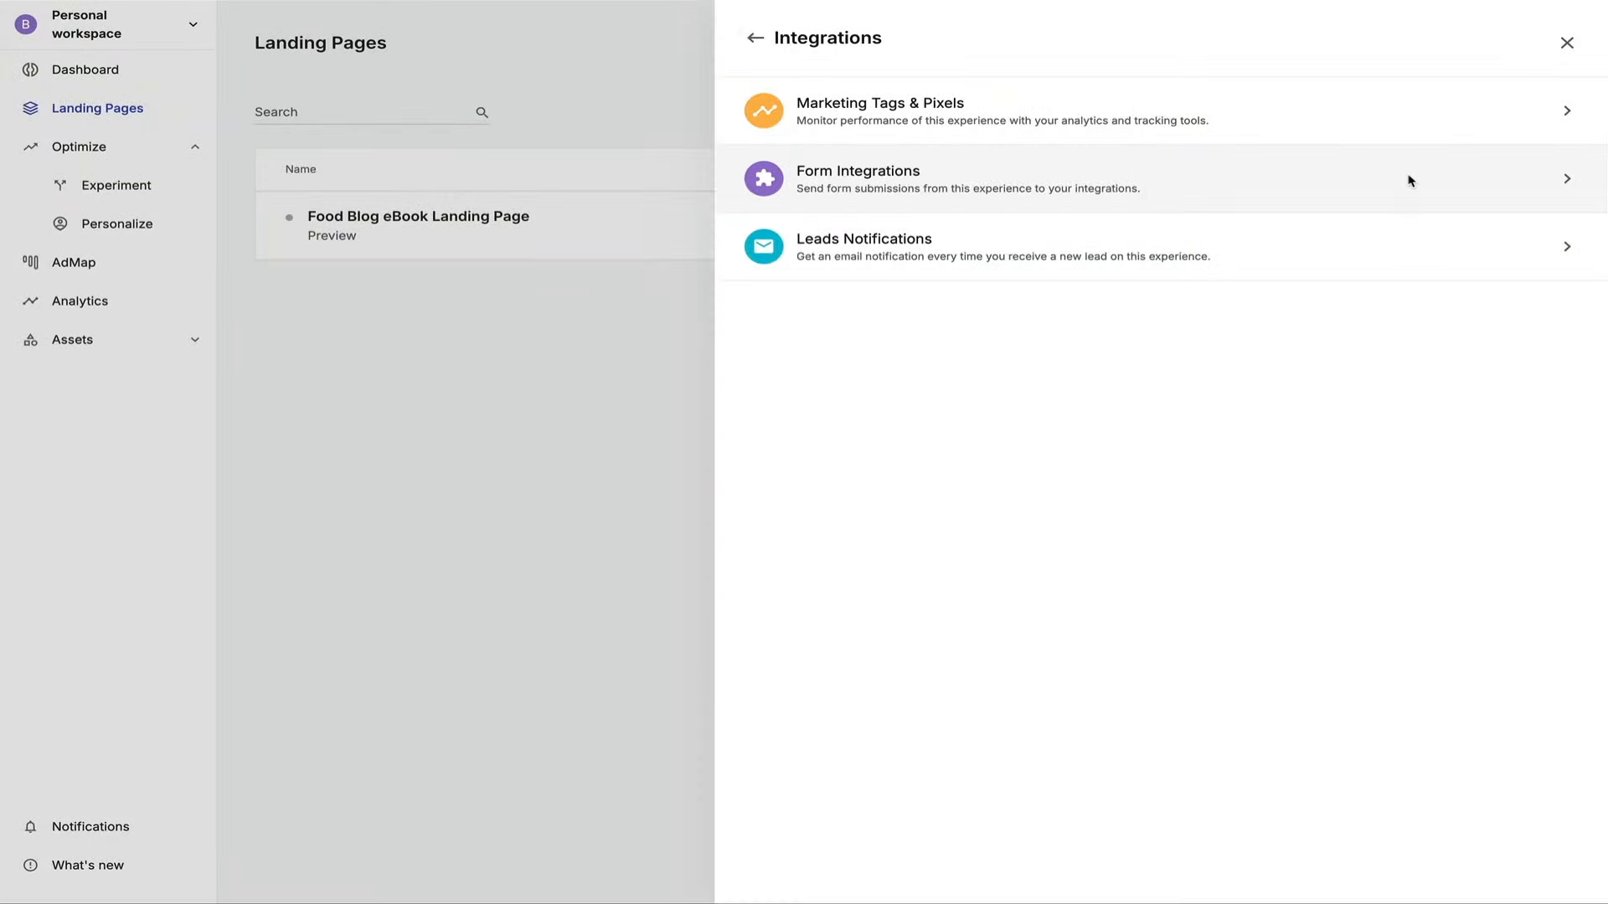
click(1407, 178)
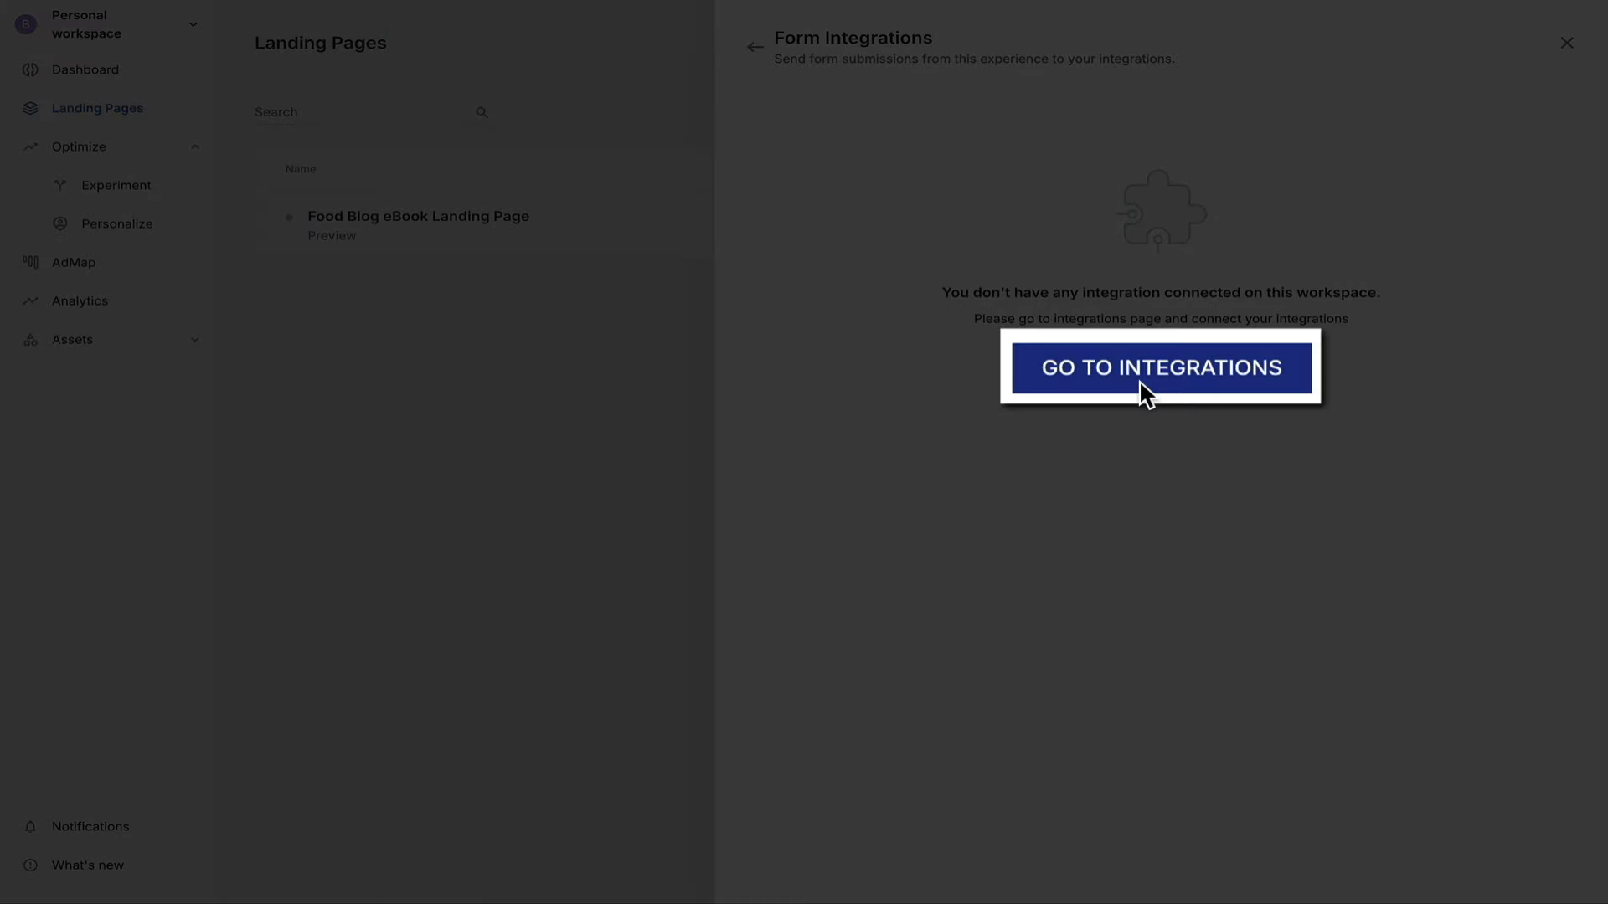
click(1143, 381)
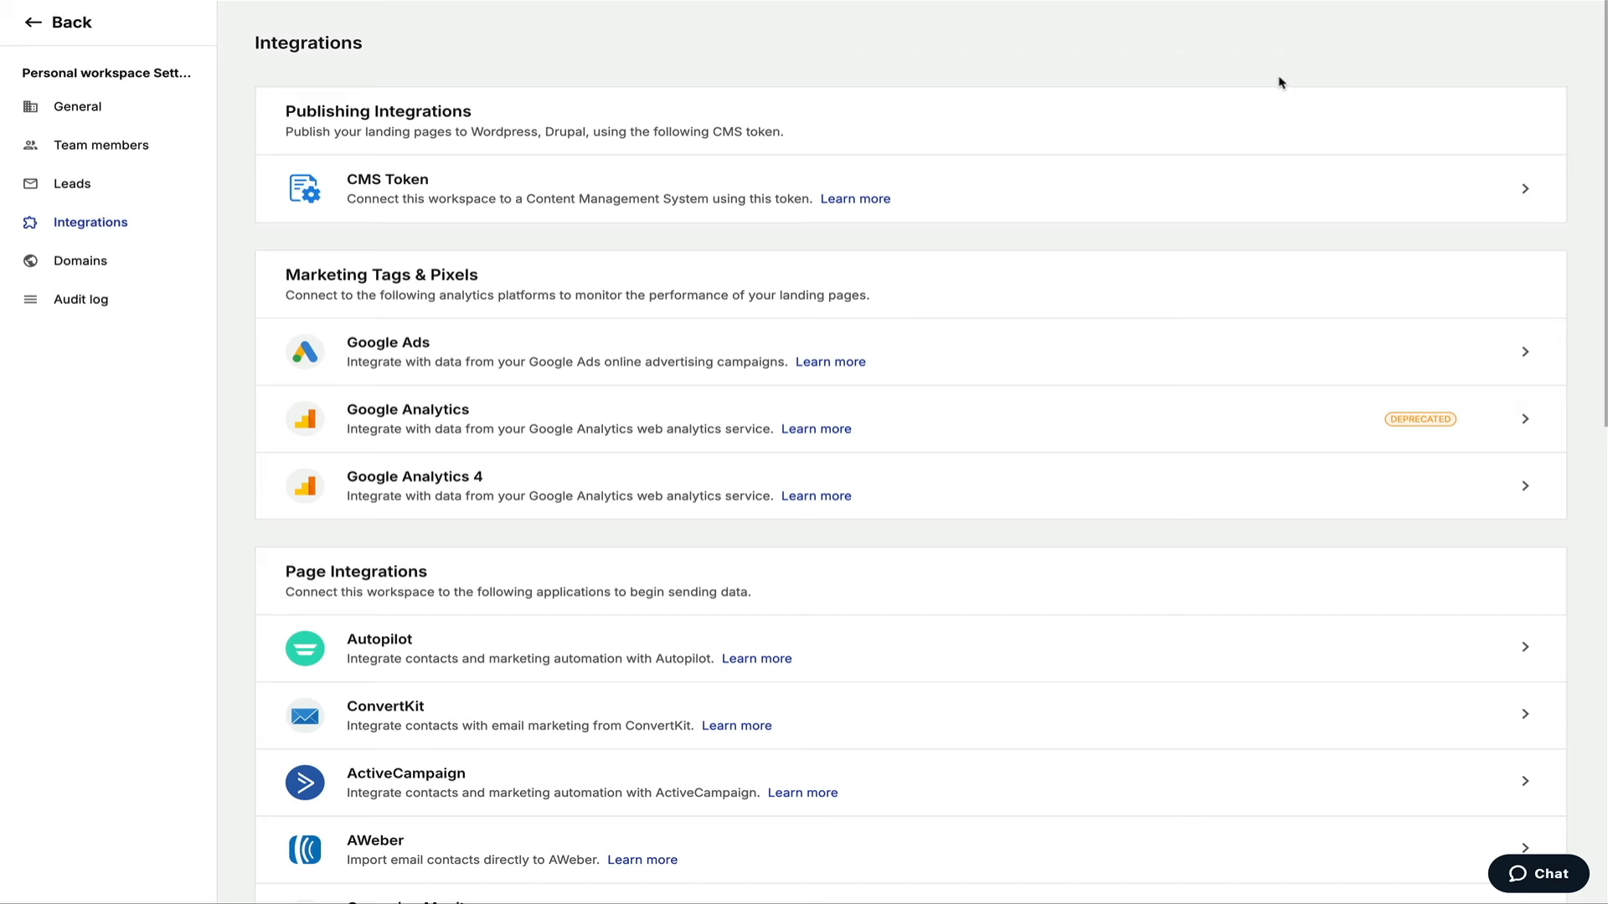
scroll(1278, 82, down, 4)
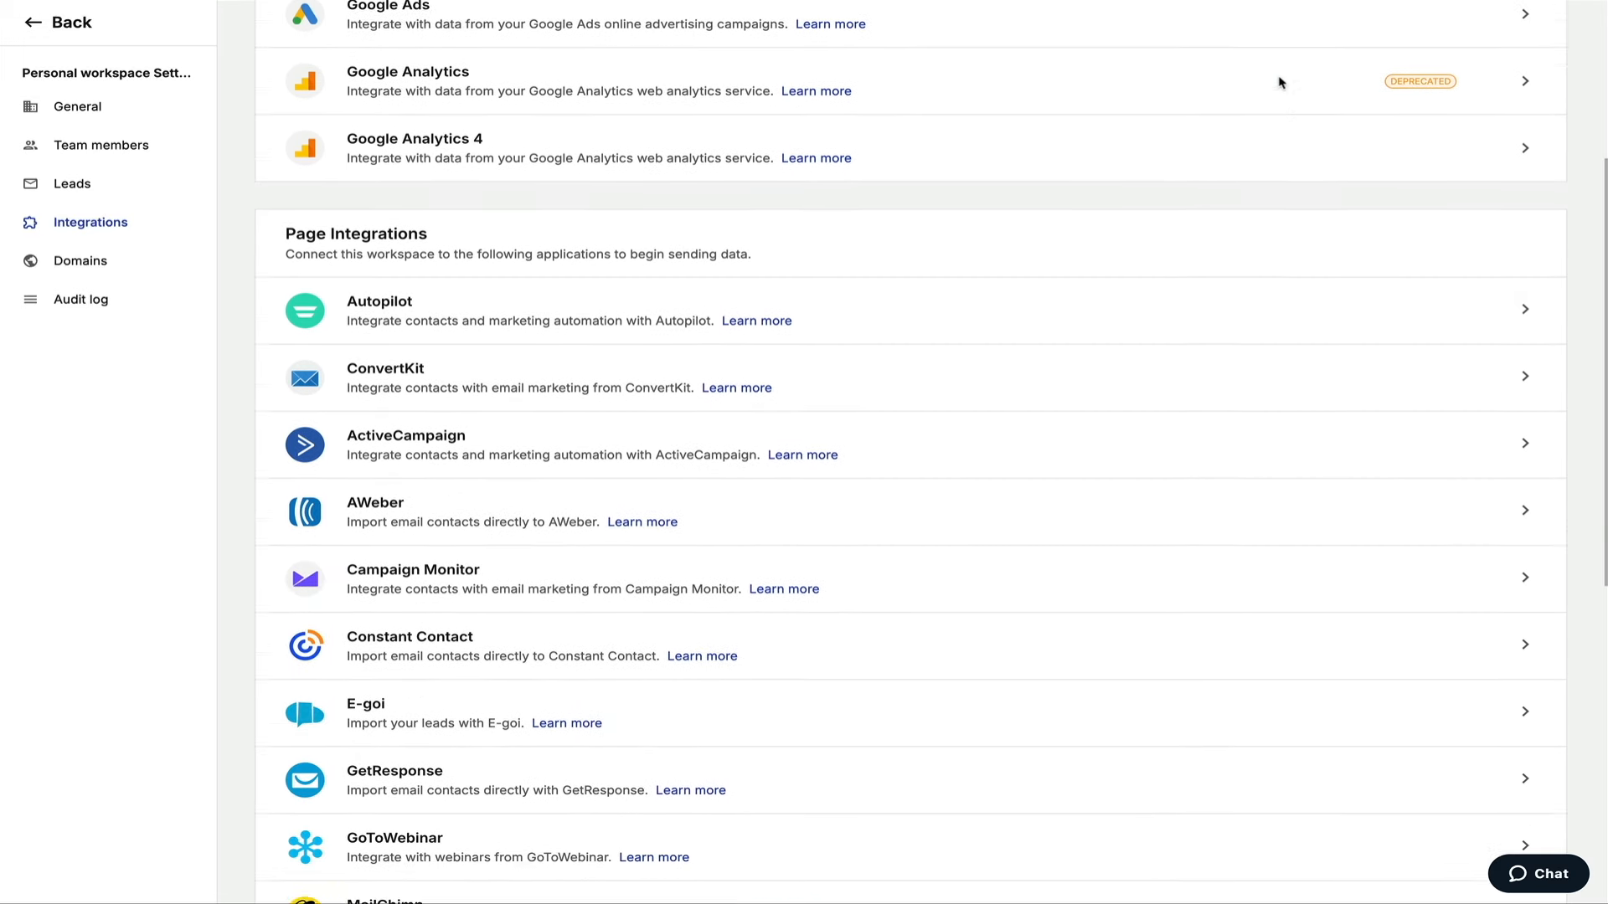
scroll(1279, 82, down, 3)
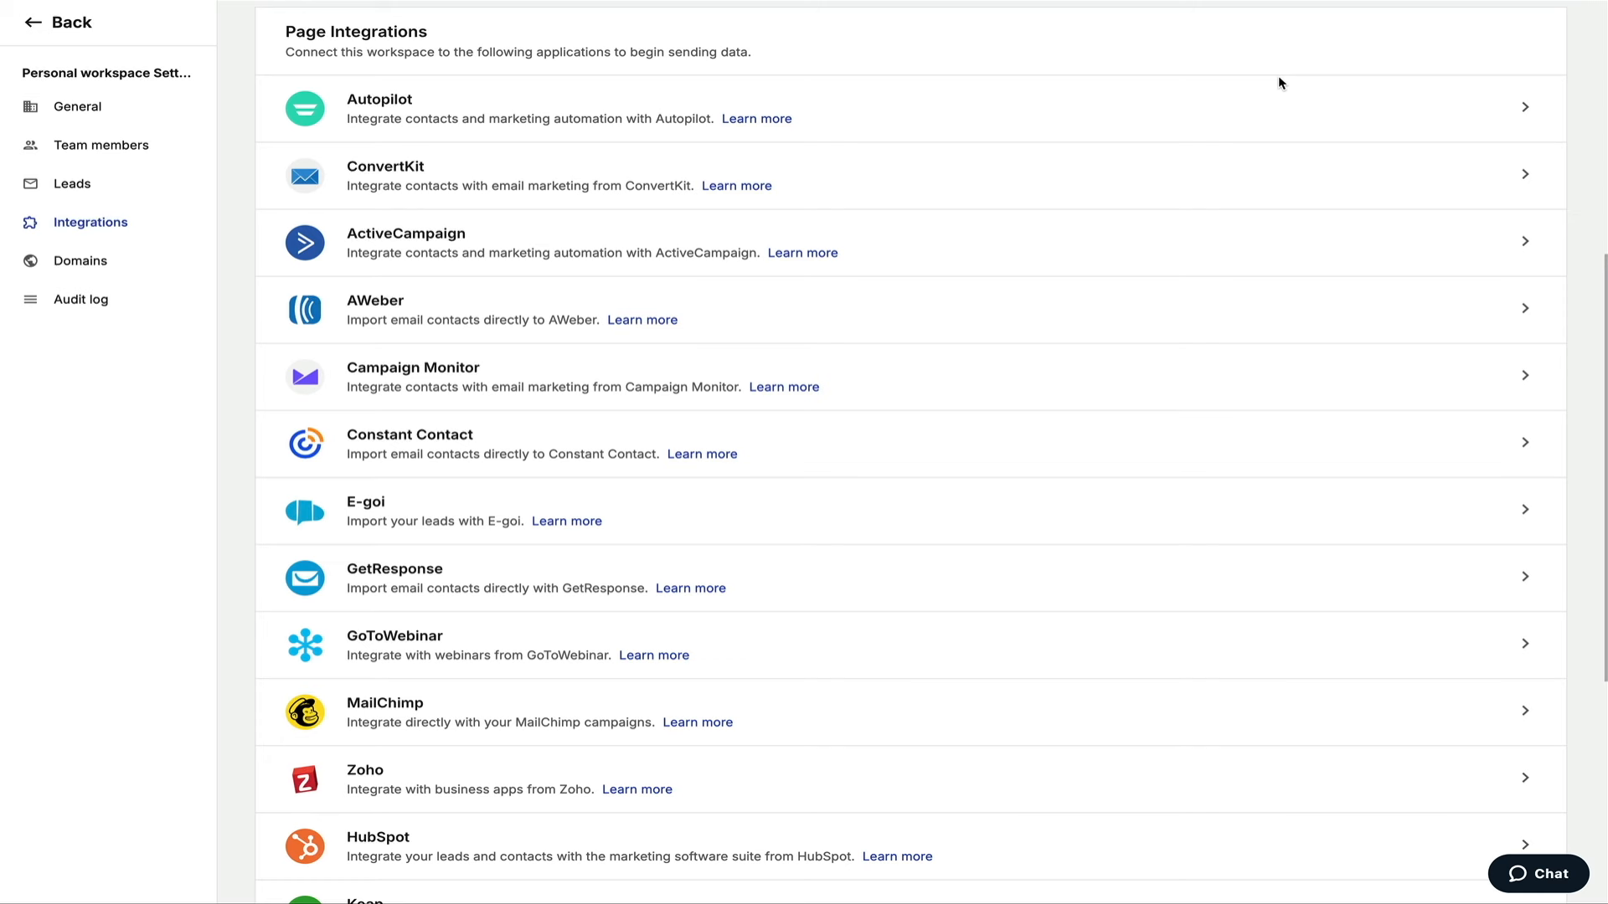
scroll(1278, 83, down, 3)
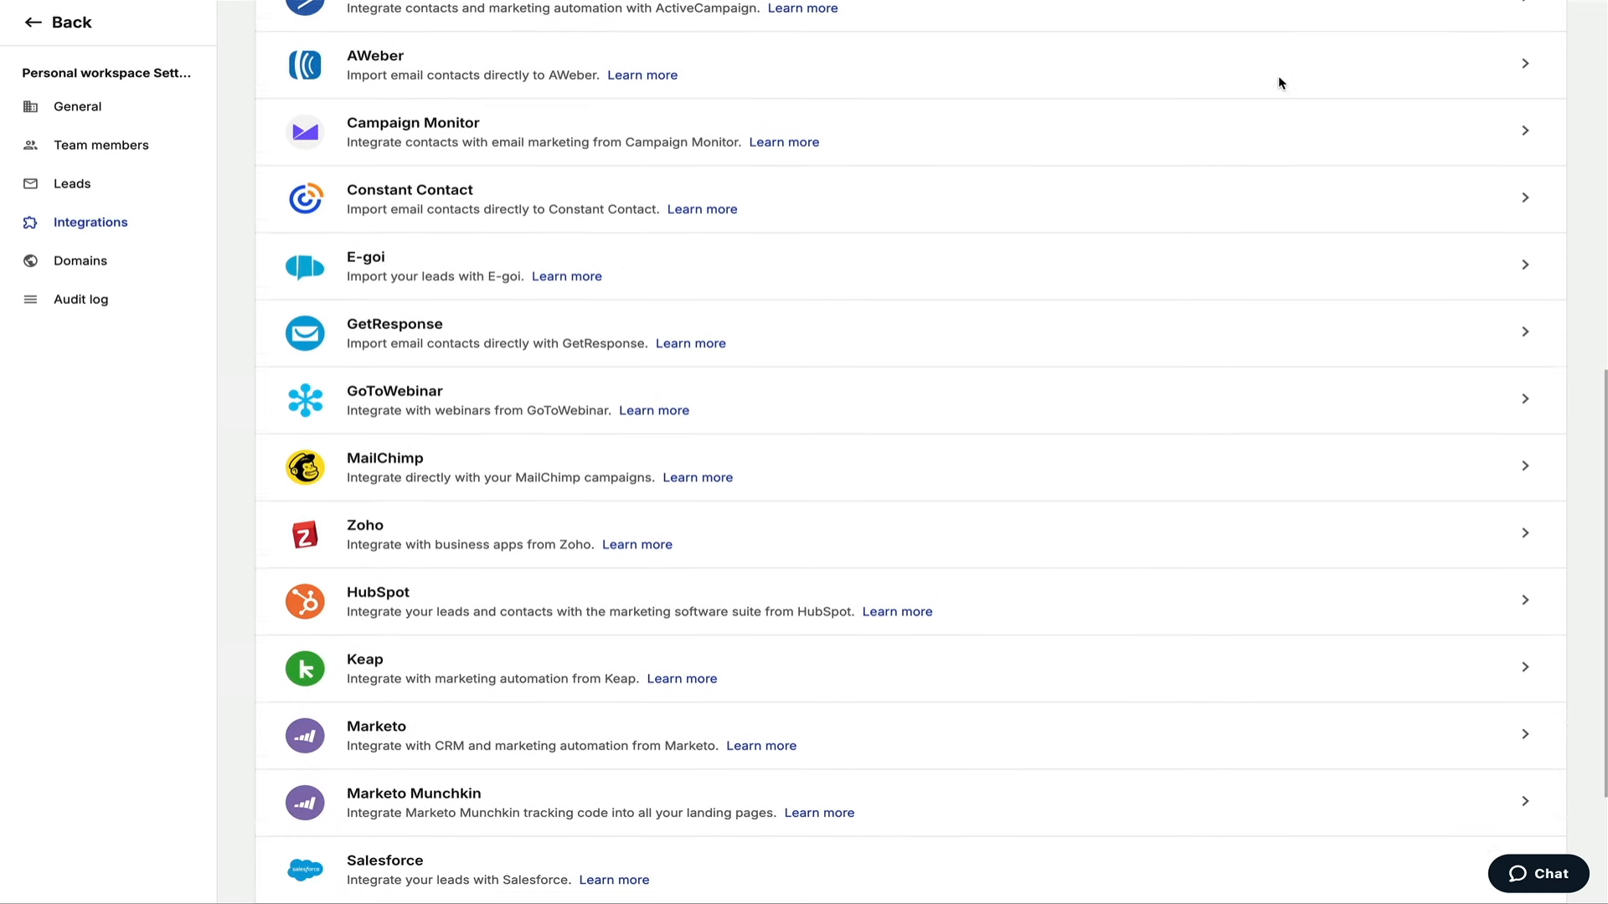
scroll(1278, 82, down, 3)
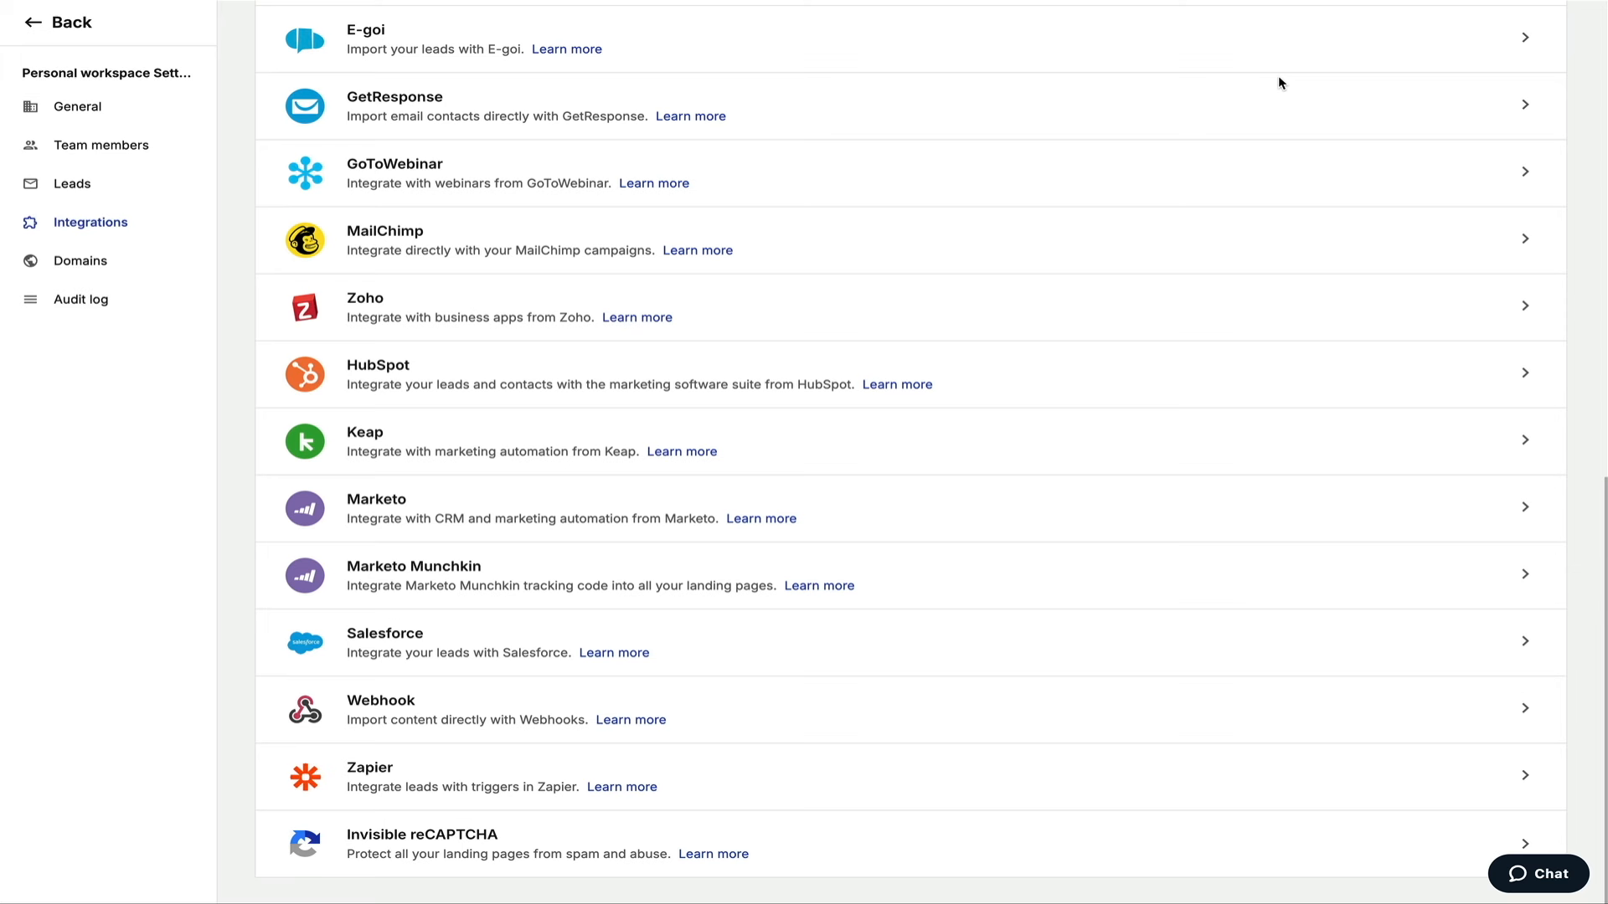
scroll(1278, 82, up, 3)
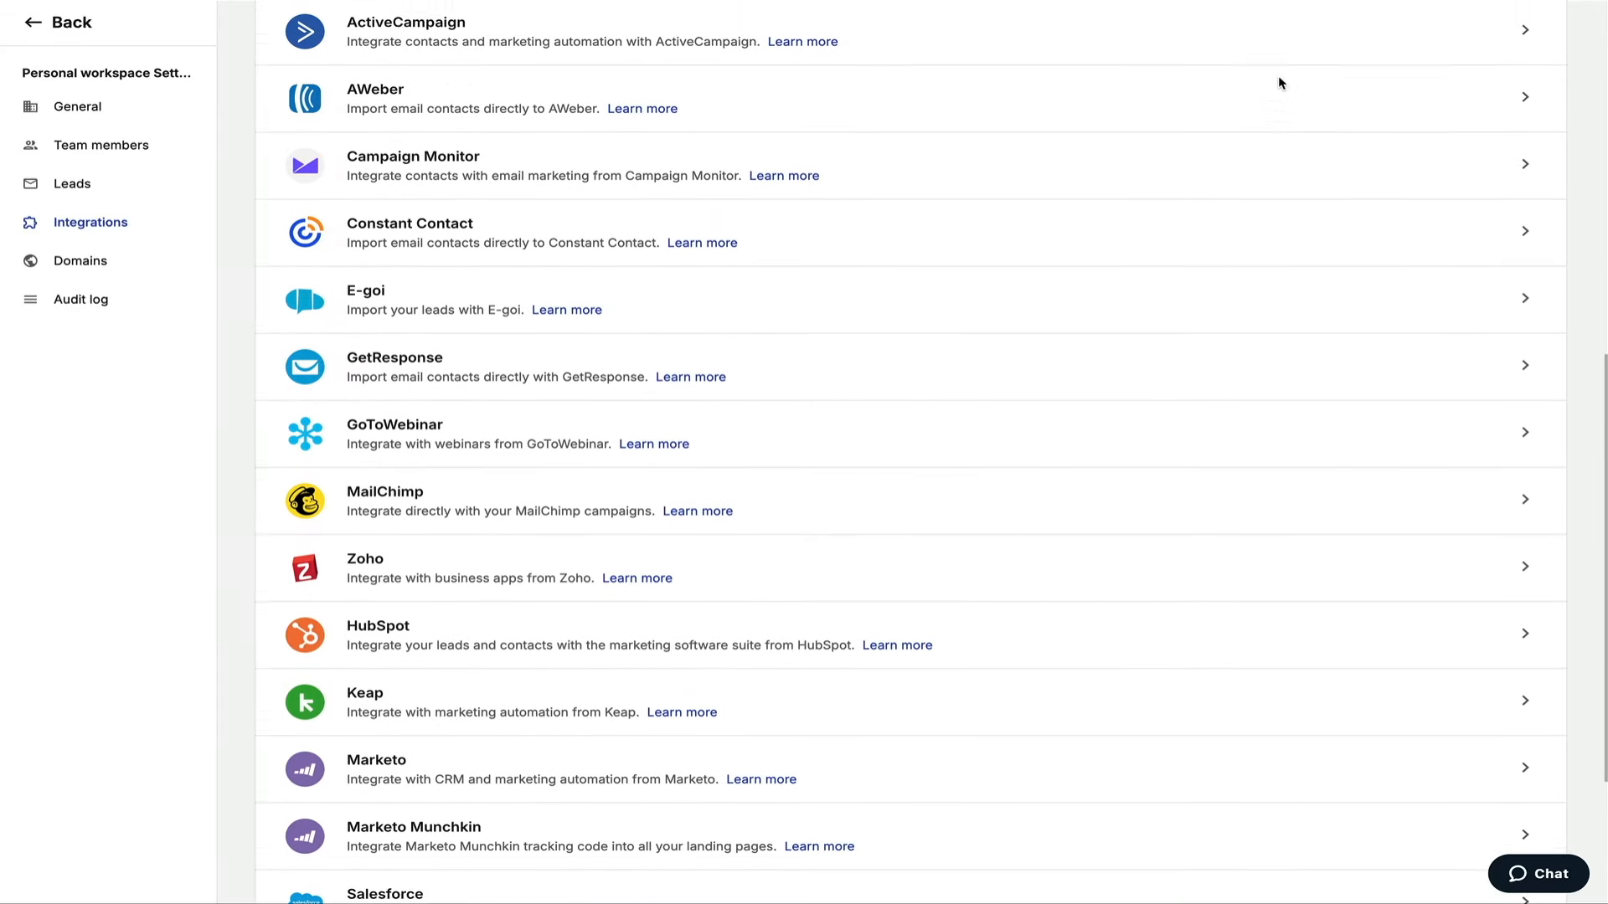
scroll(1278, 82, up, 3)
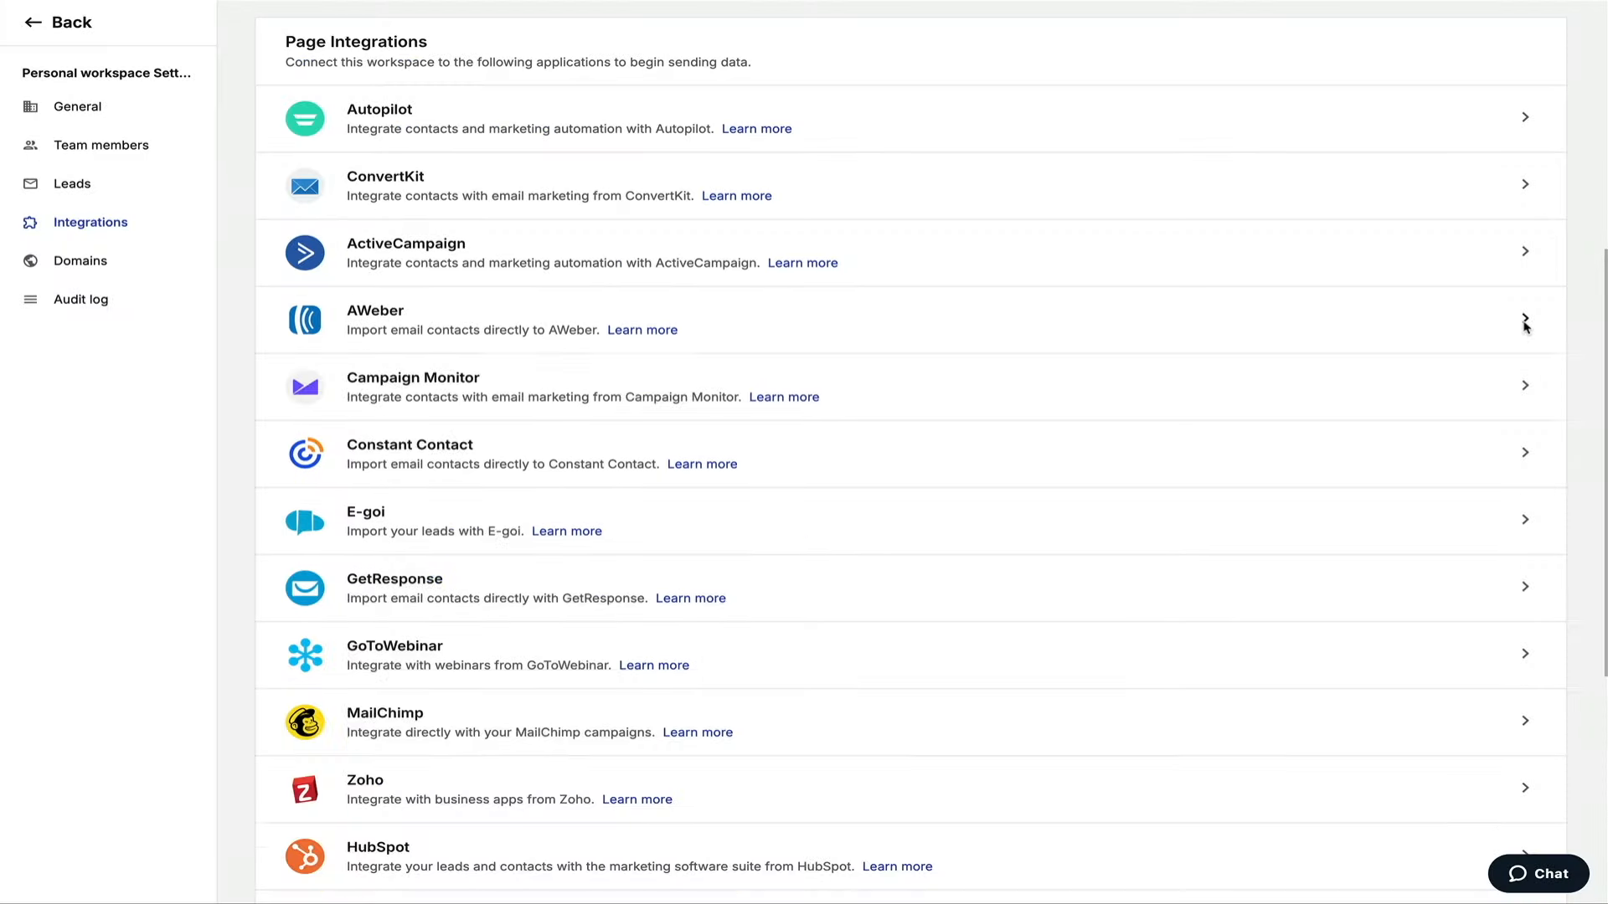
Choose AWeber under Page Integrations and continue to AWeber's authorization page.
click(1525, 323)
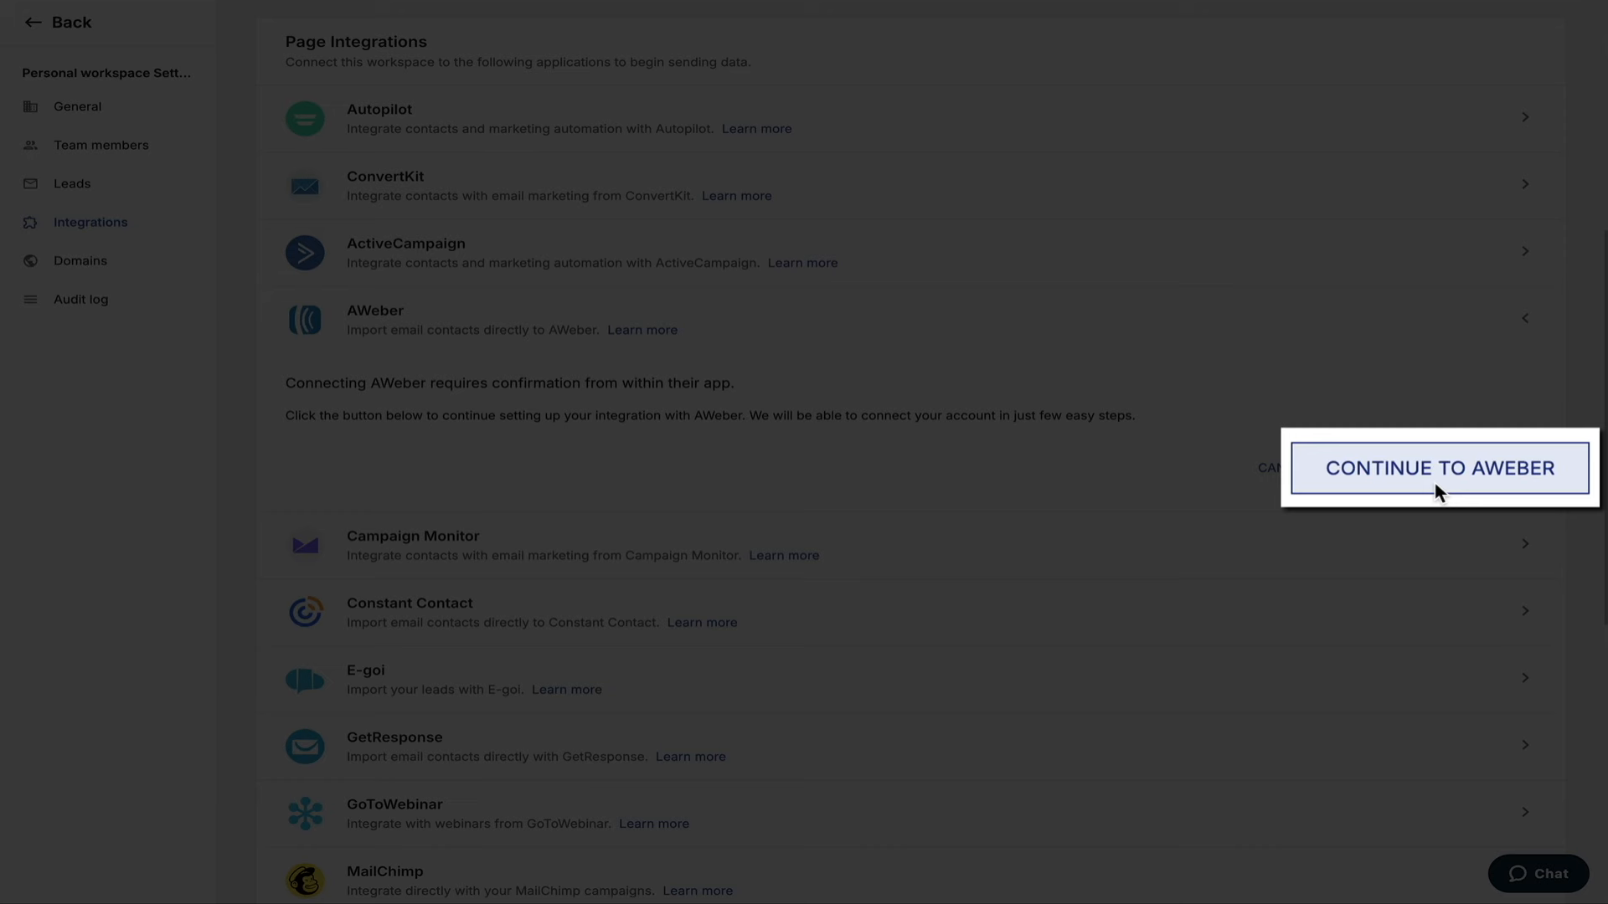
click(1435, 482)
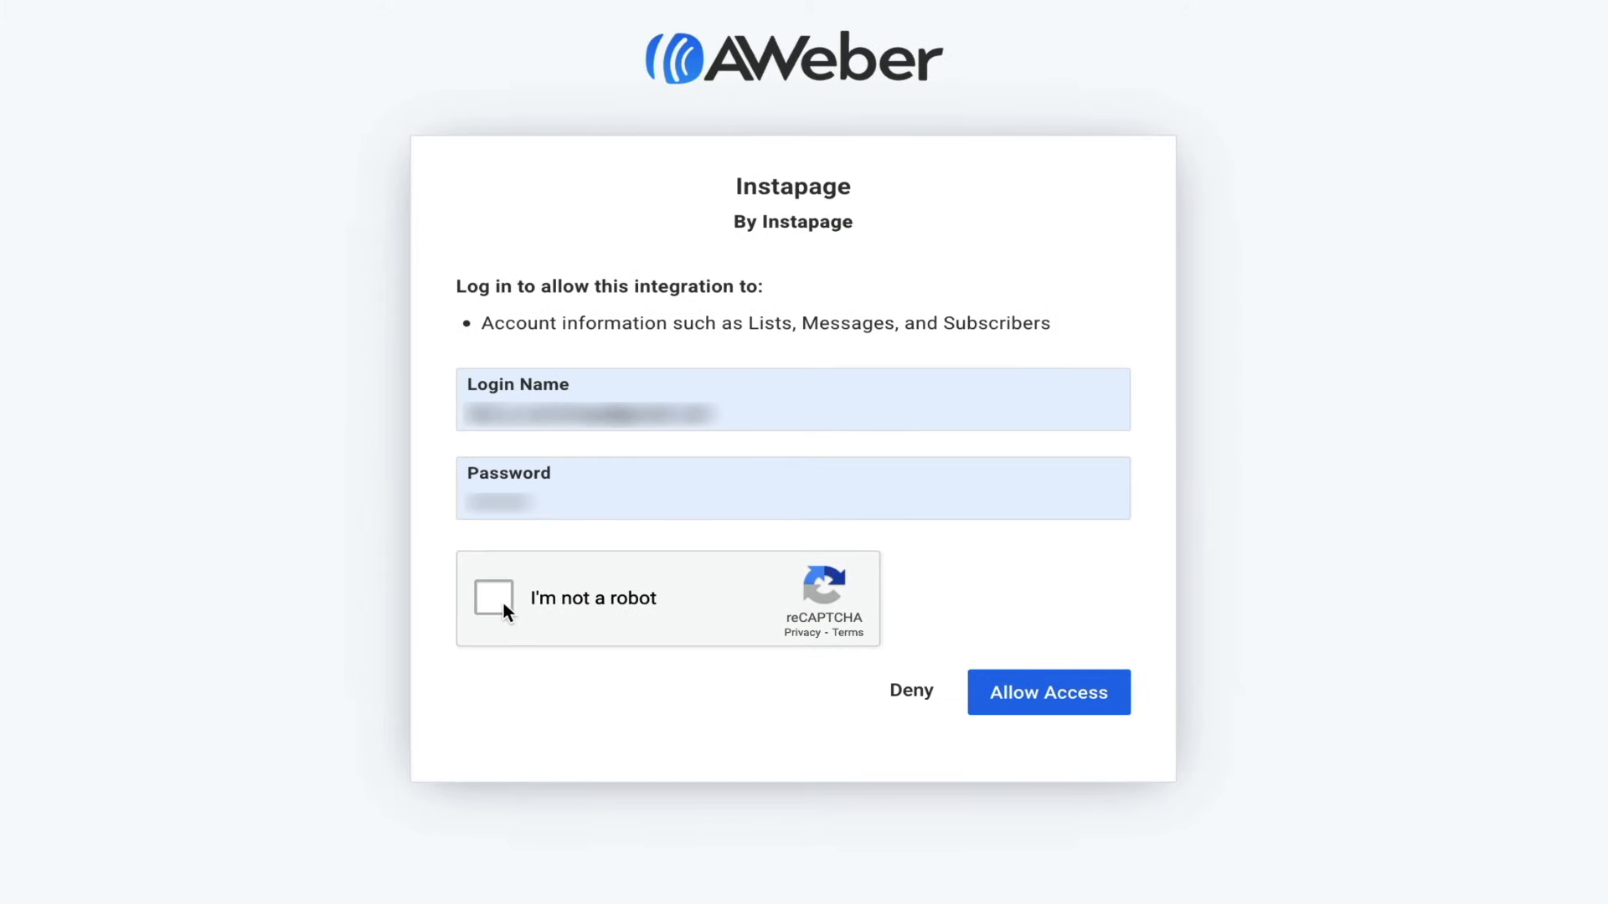
Pass the 'I'm not a robot' check and allow Instapage access to the AWeber account.
click(486, 604)
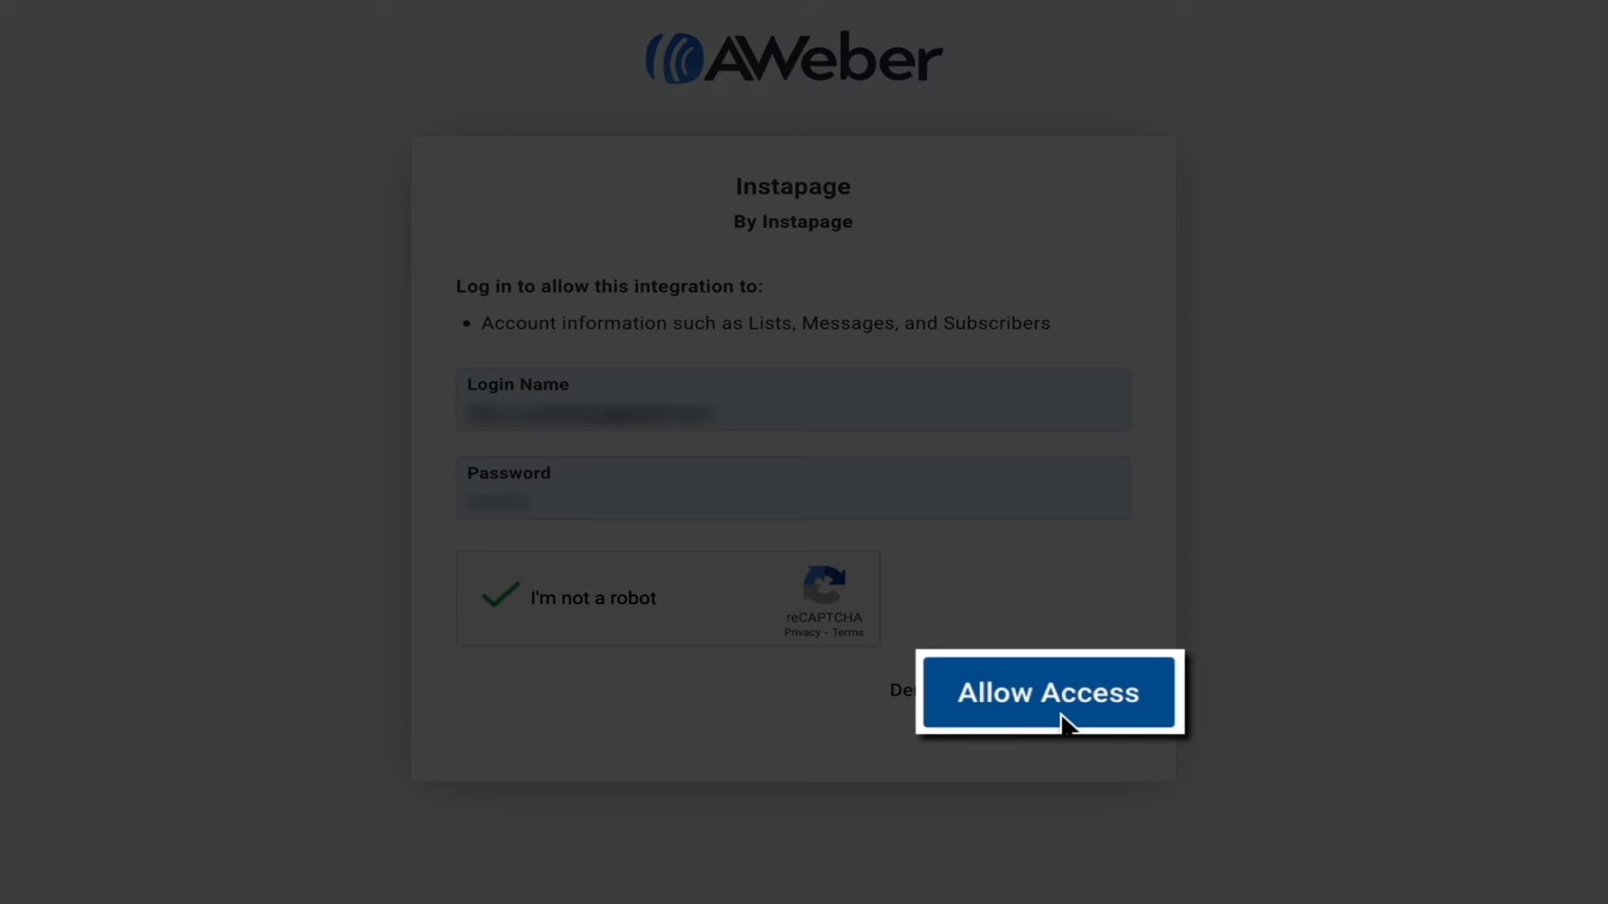
click(1060, 716)
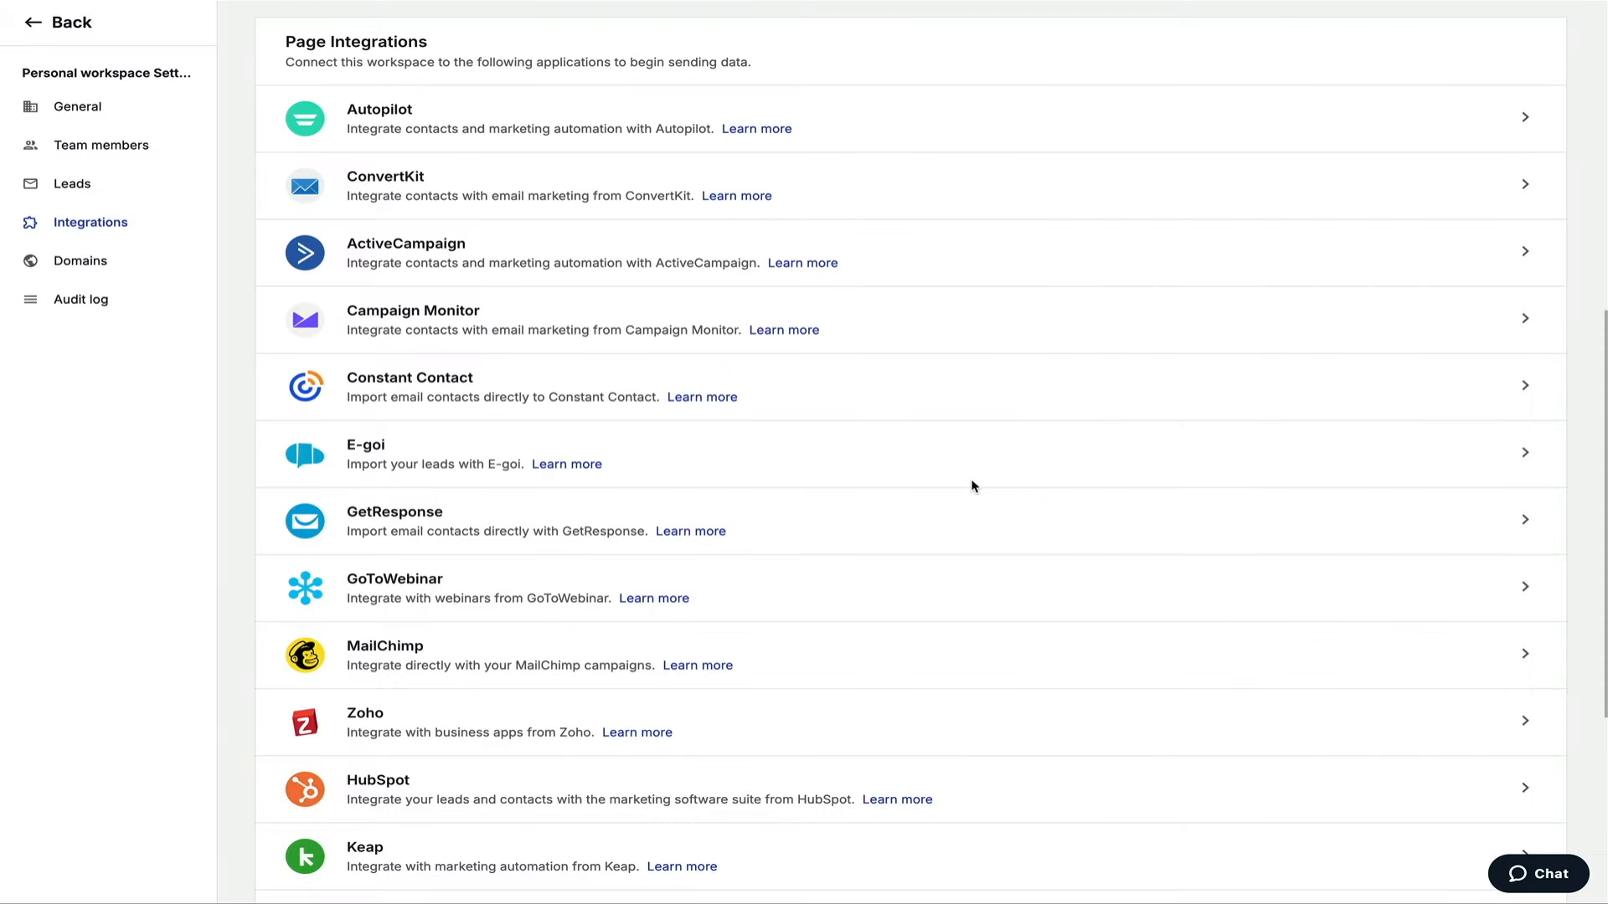
Confirm AWeber appears under Workspace settings > Integrations, then go back to the dashboard.
scroll(973, 485, up, 8)
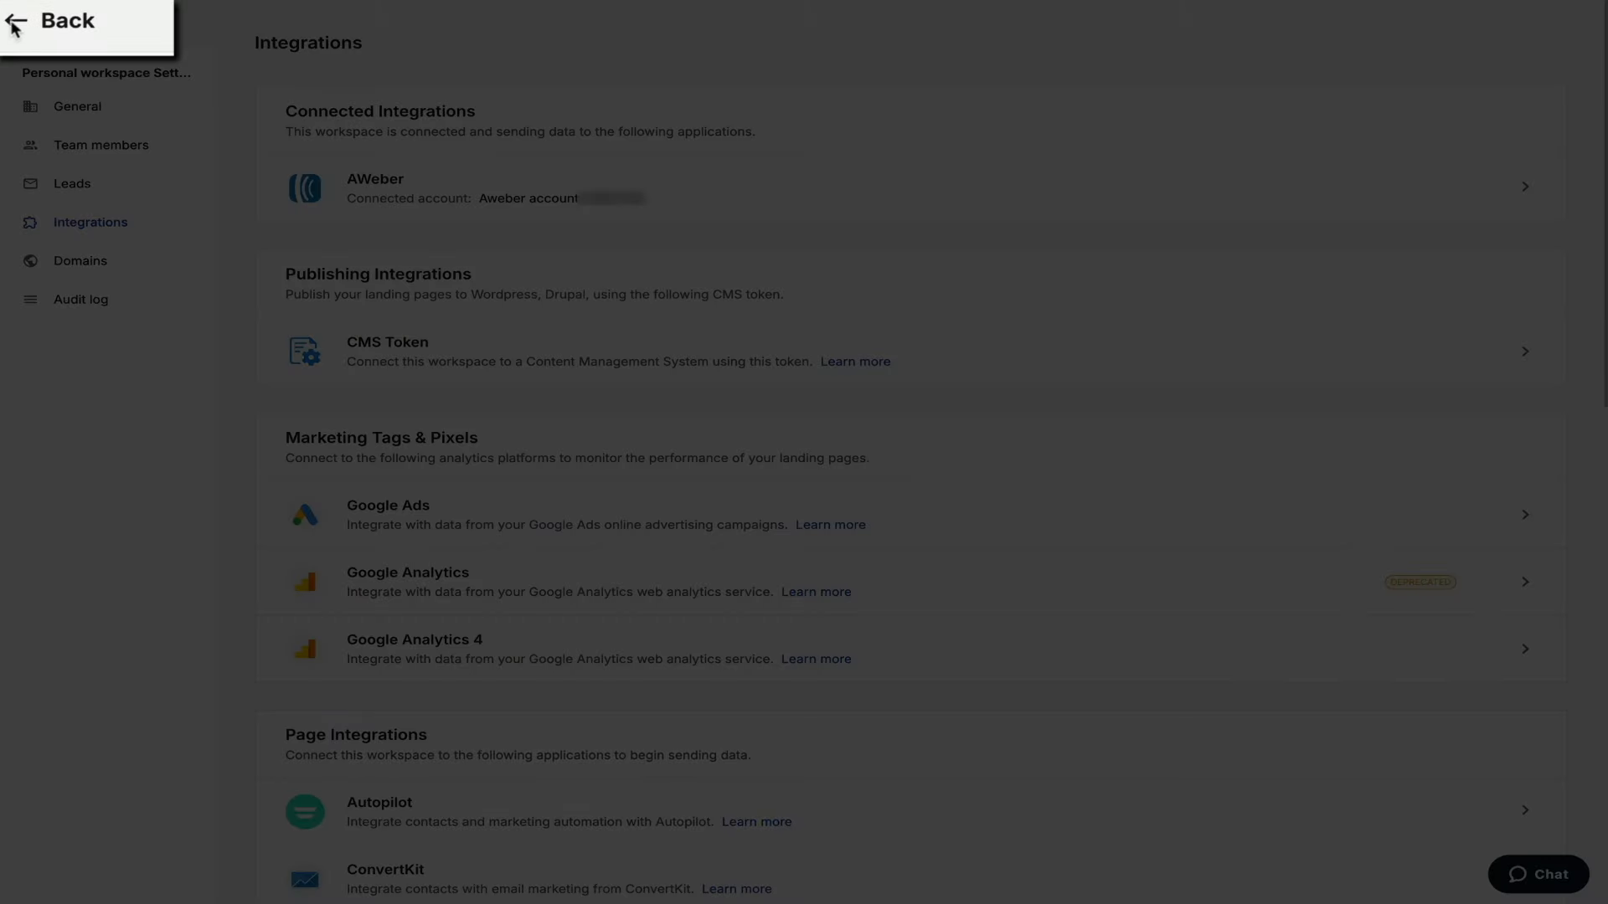
click(13, 25)
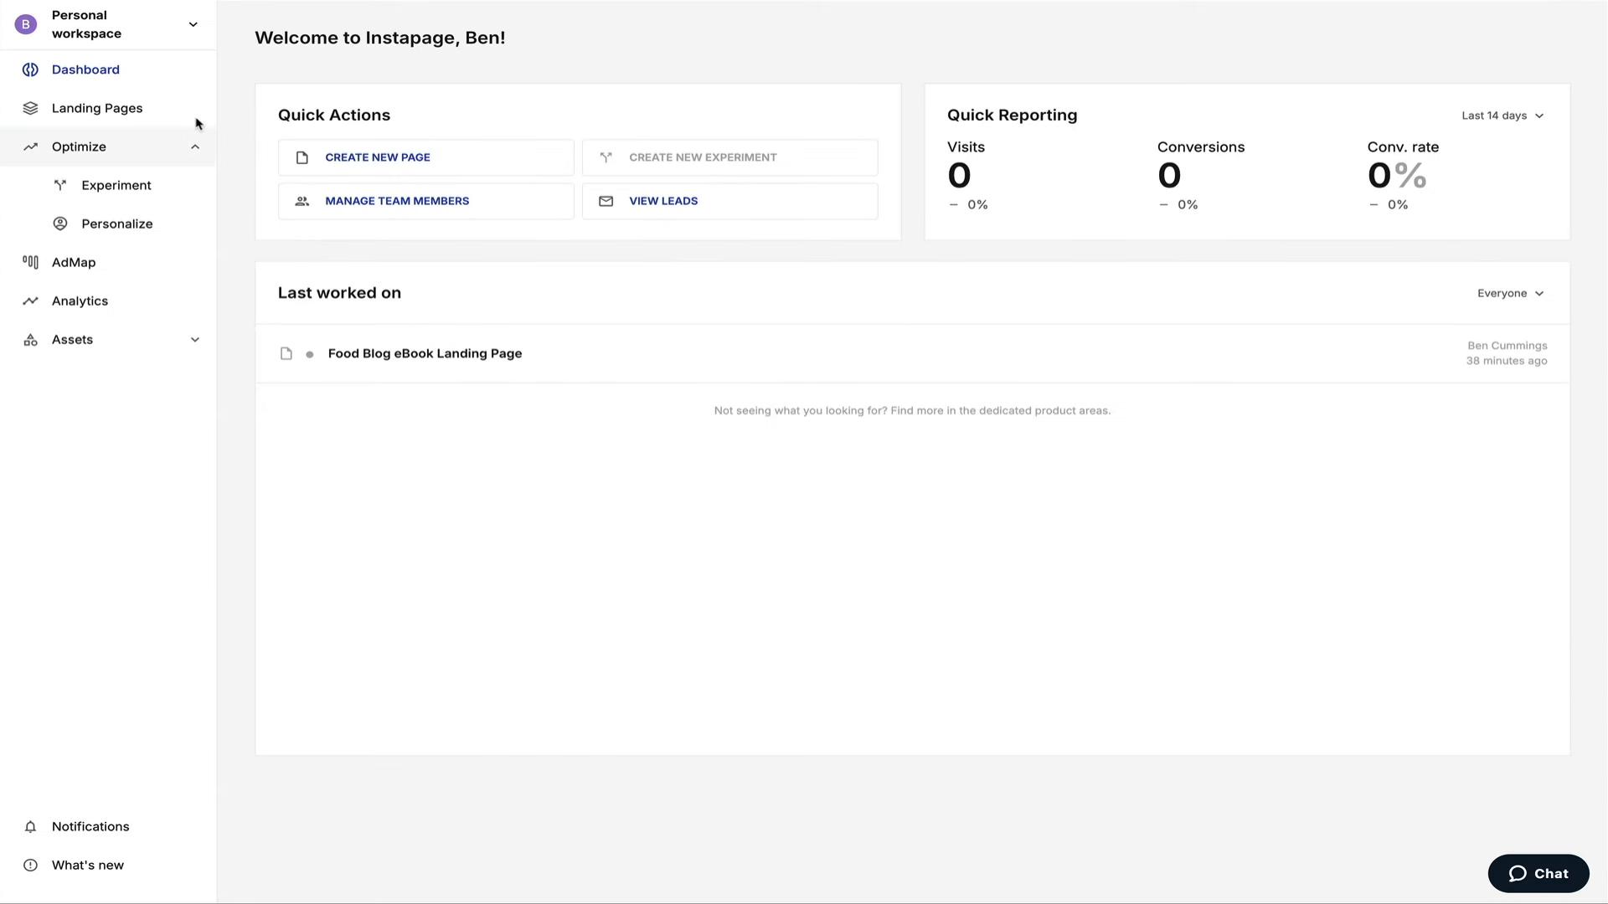
click(193, 28)
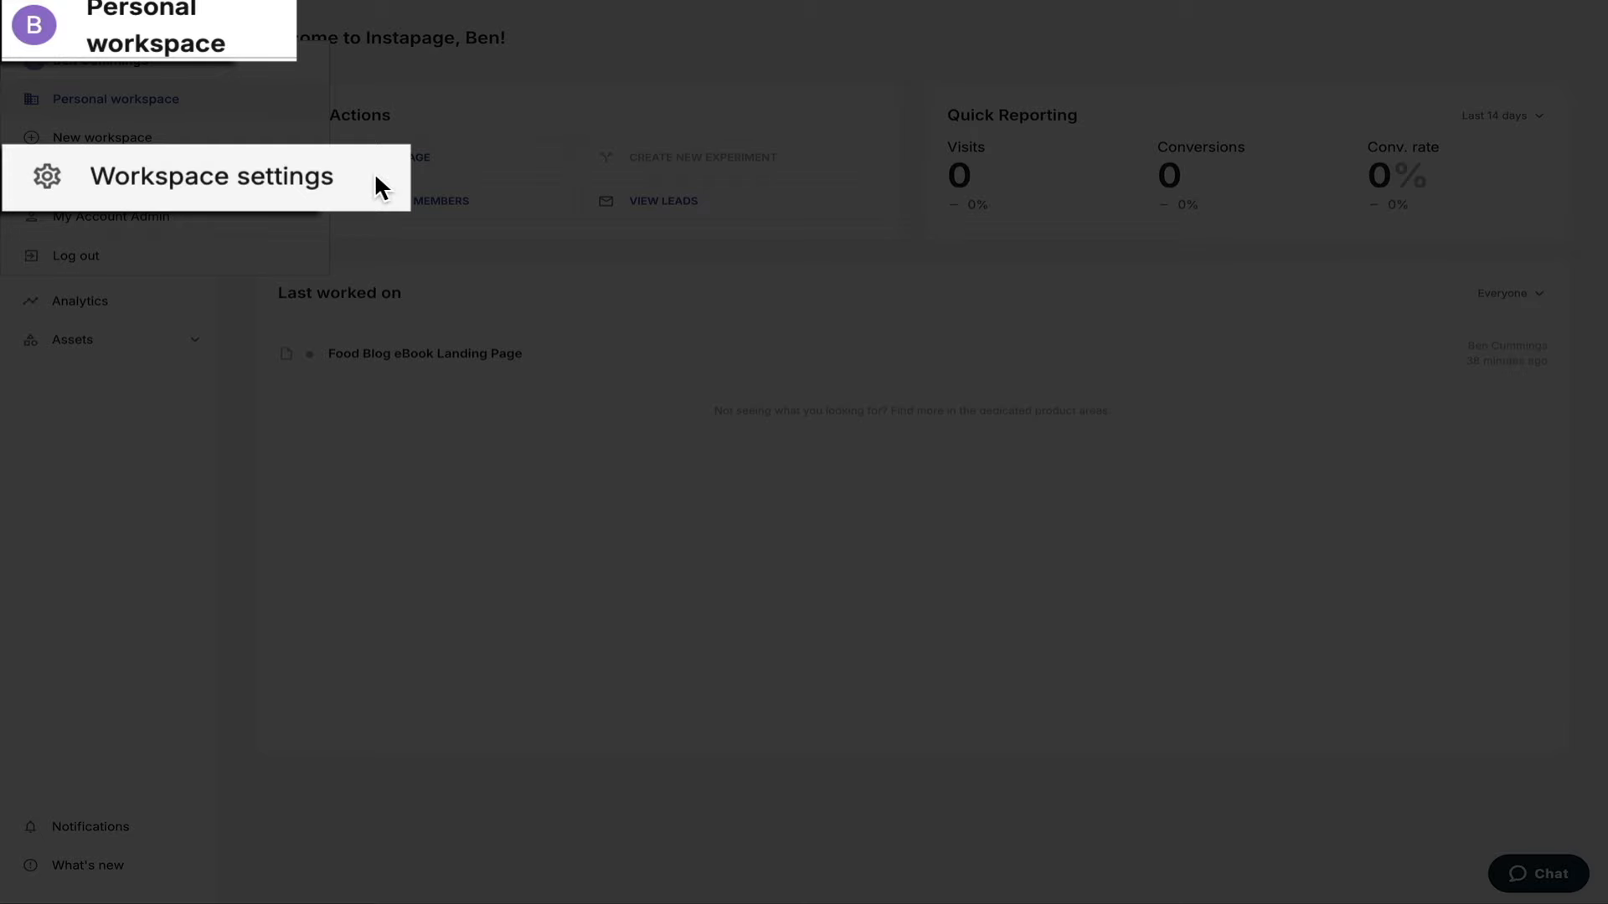
click(197, 179)
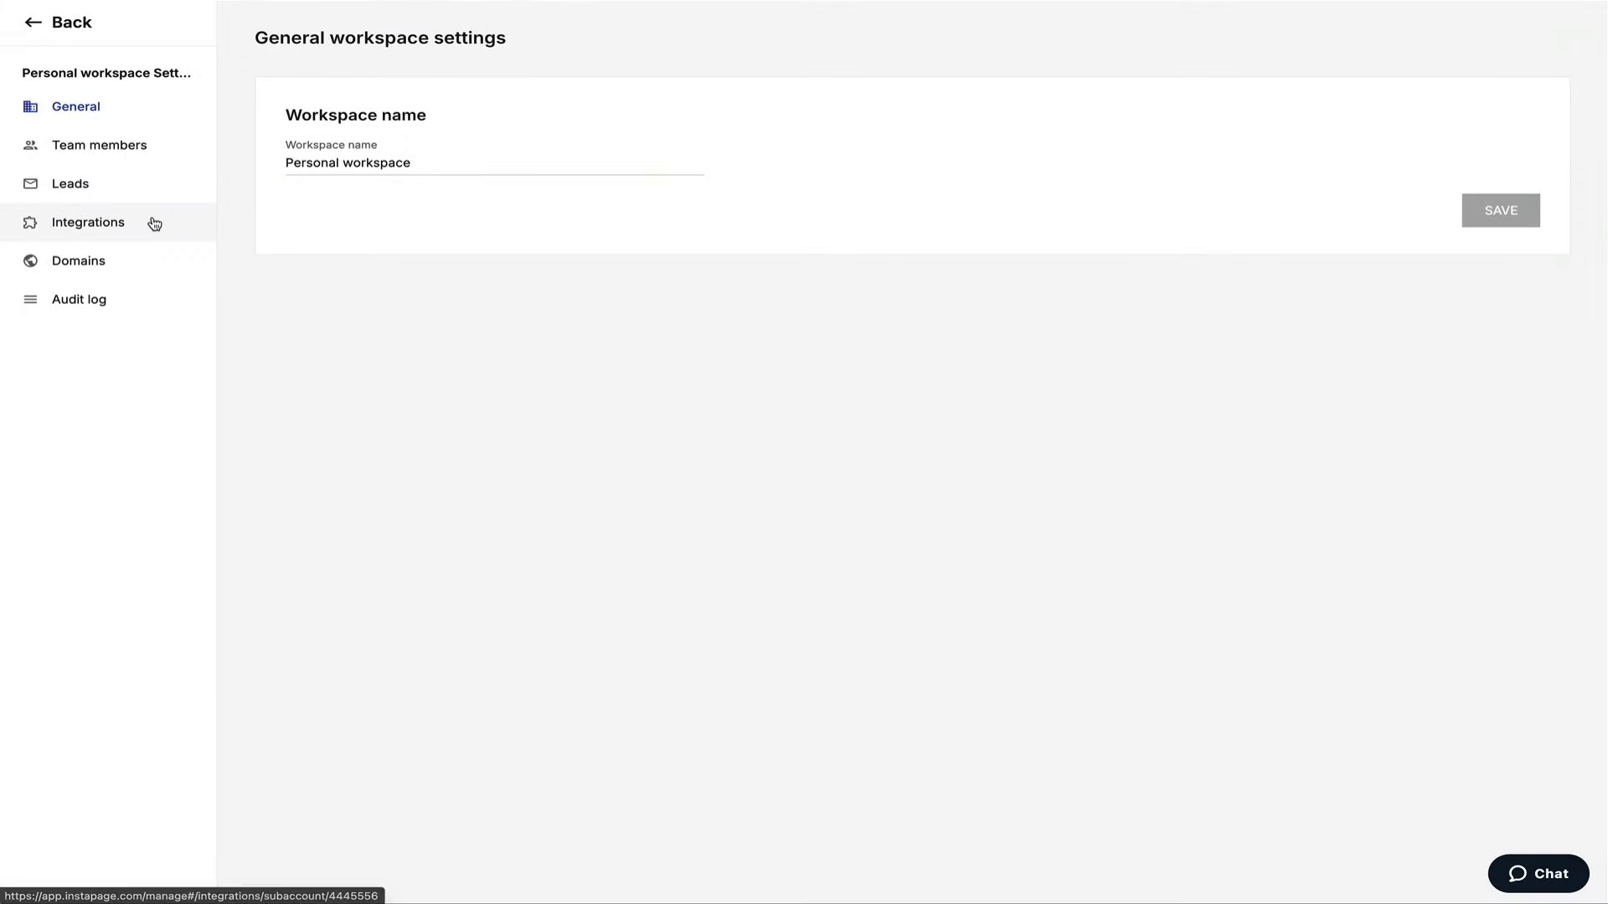
click(151, 222)
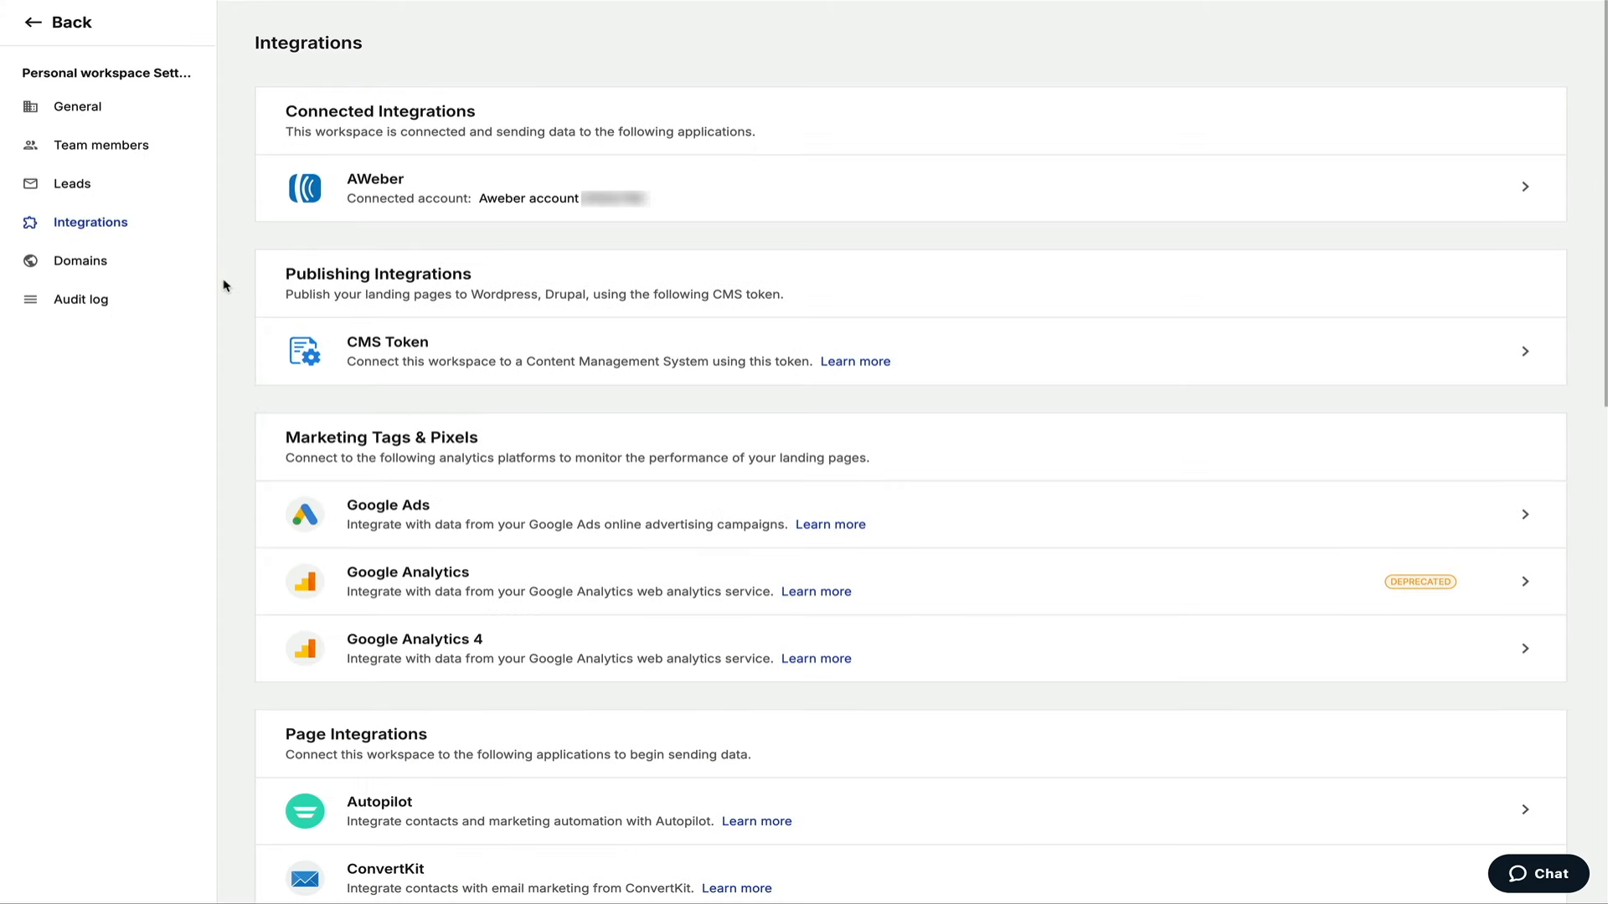
click(36, 21)
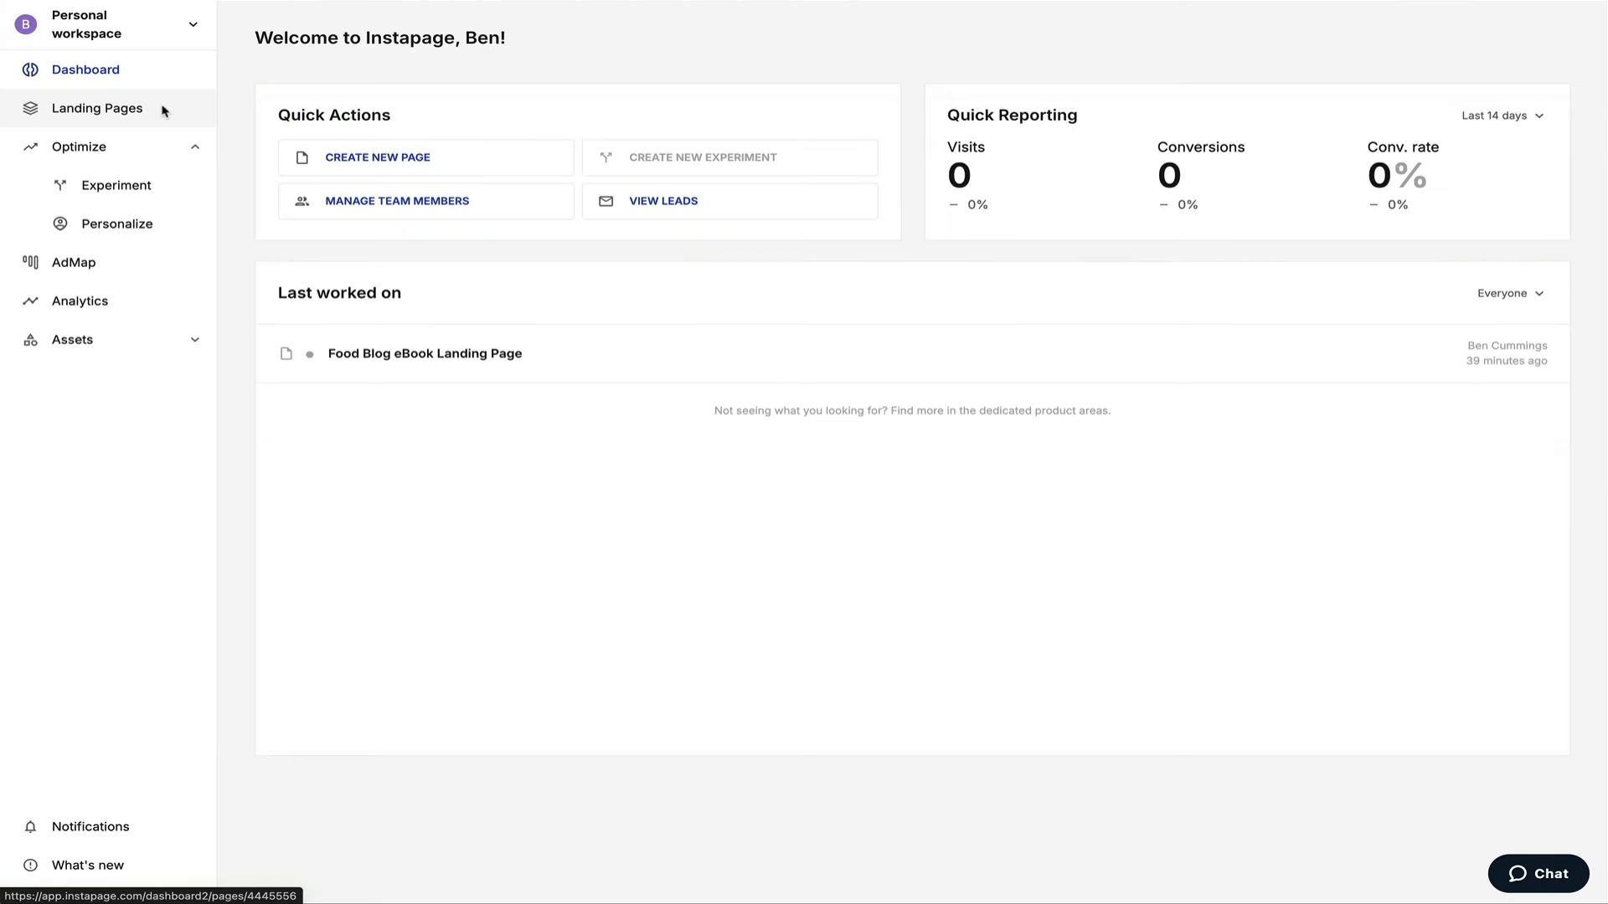
Open the Food Blog eBook Landing Page's Form Integrations and start the AWeber setup.
click(163, 109)
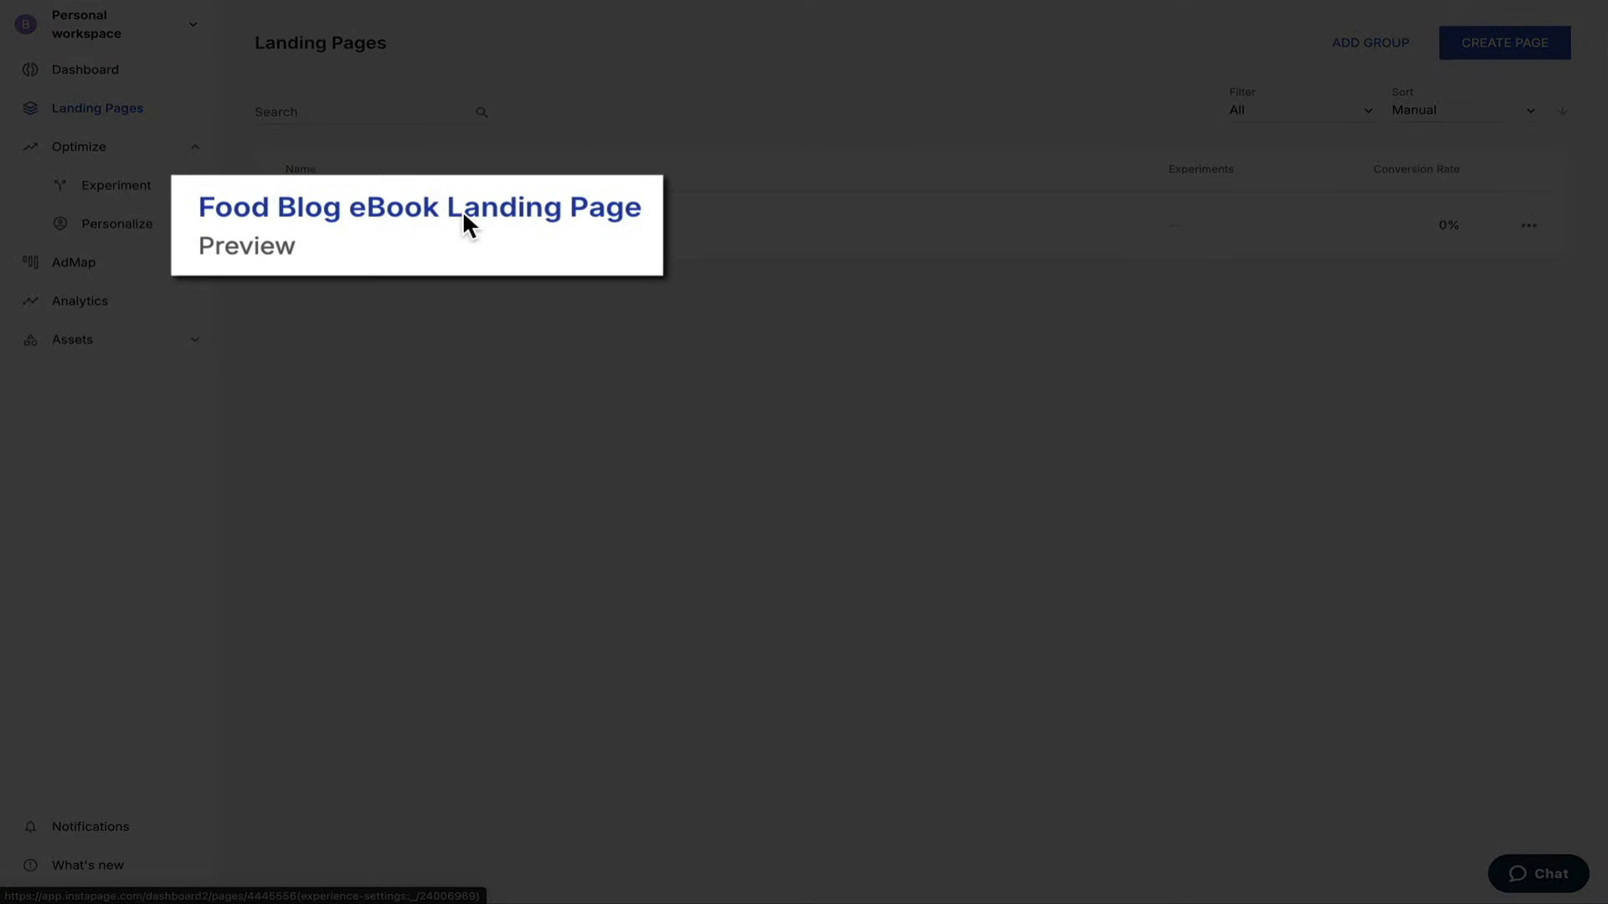
click(442, 220)
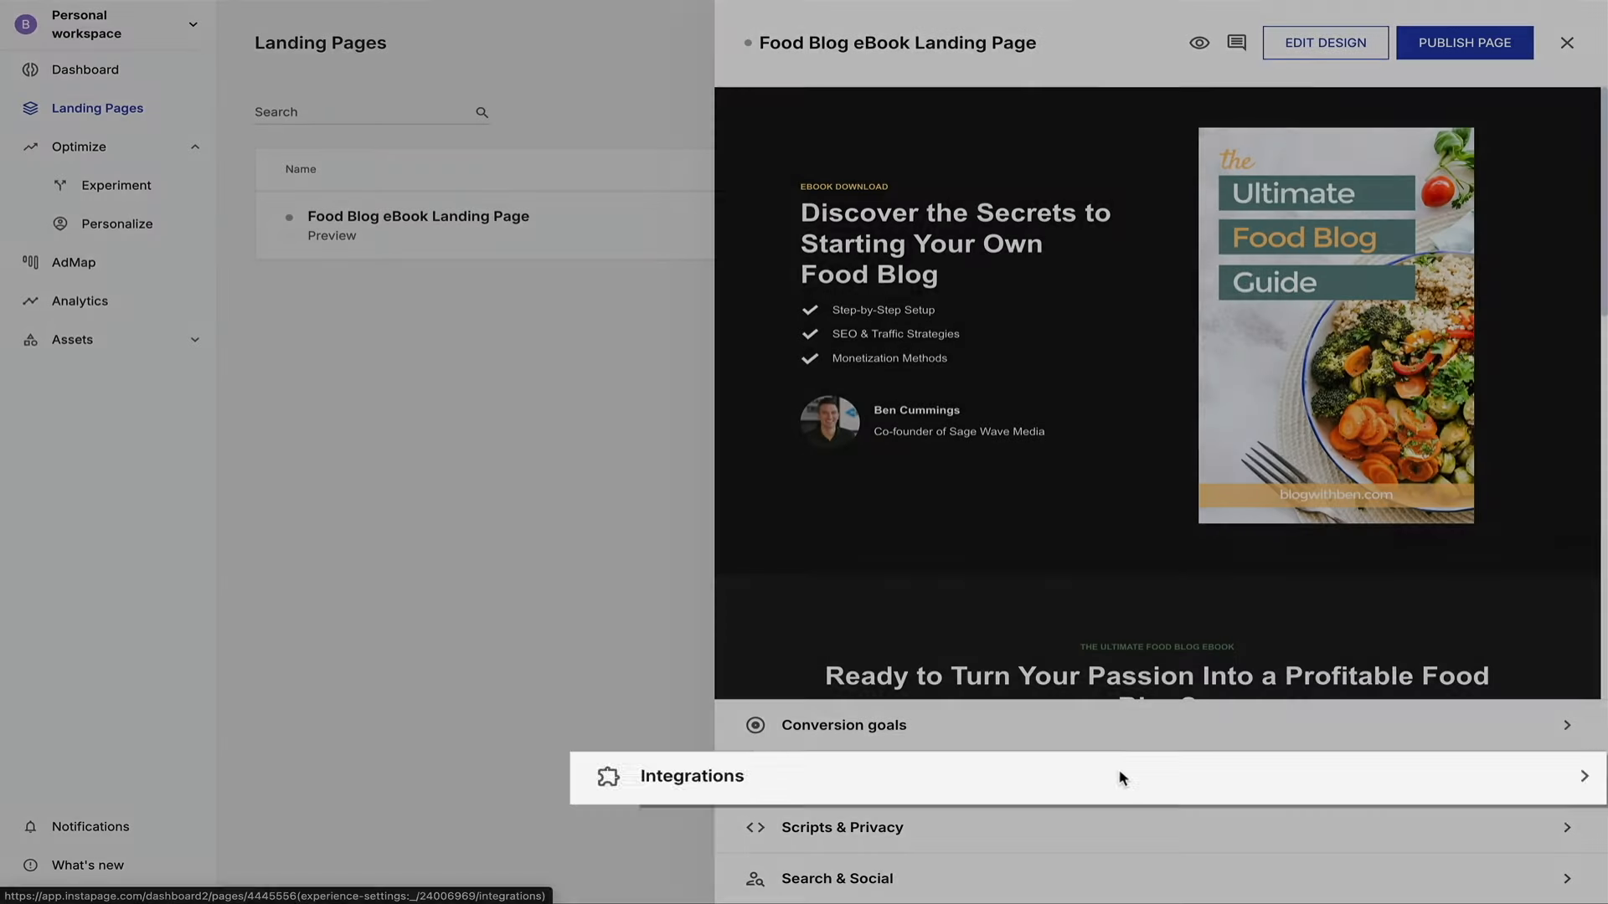
click(1176, 776)
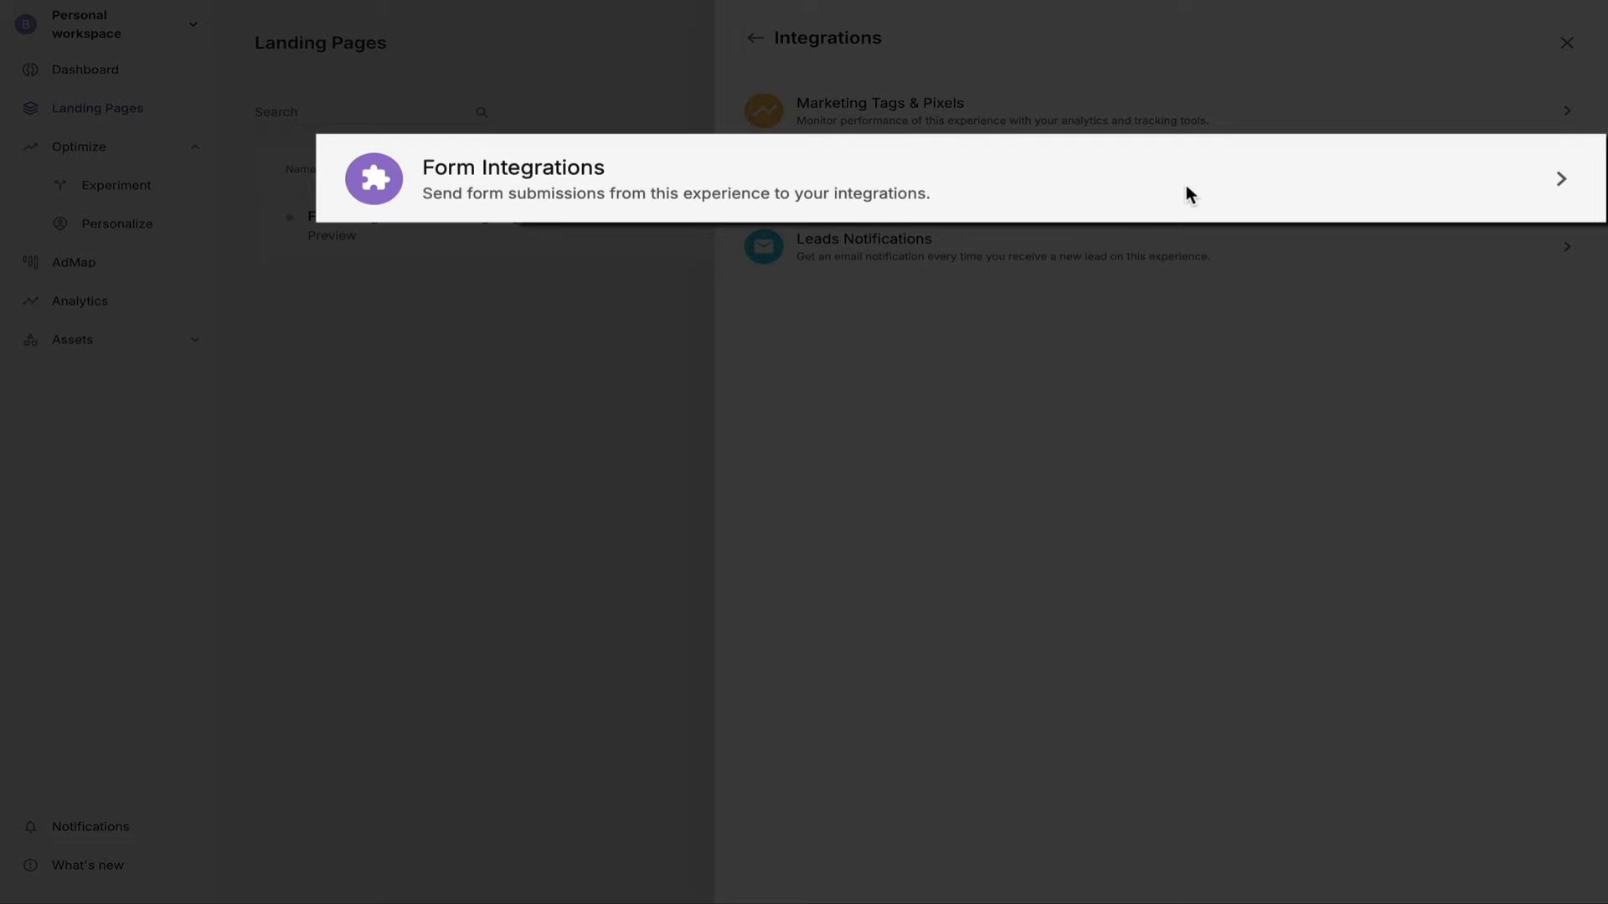
click(1188, 186)
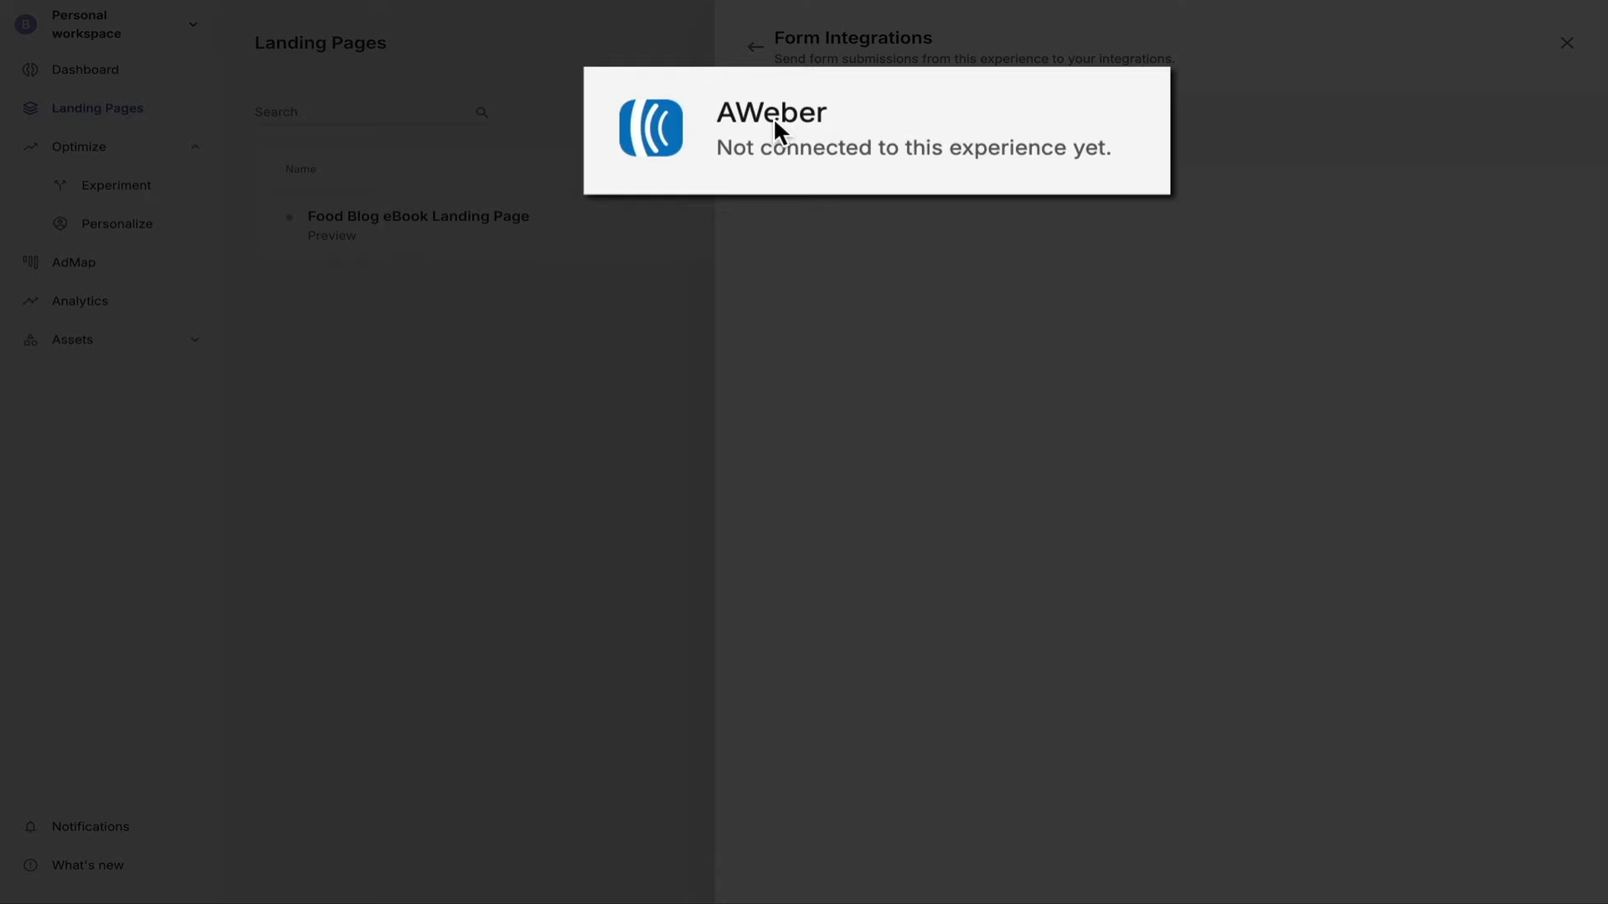
click(816, 132)
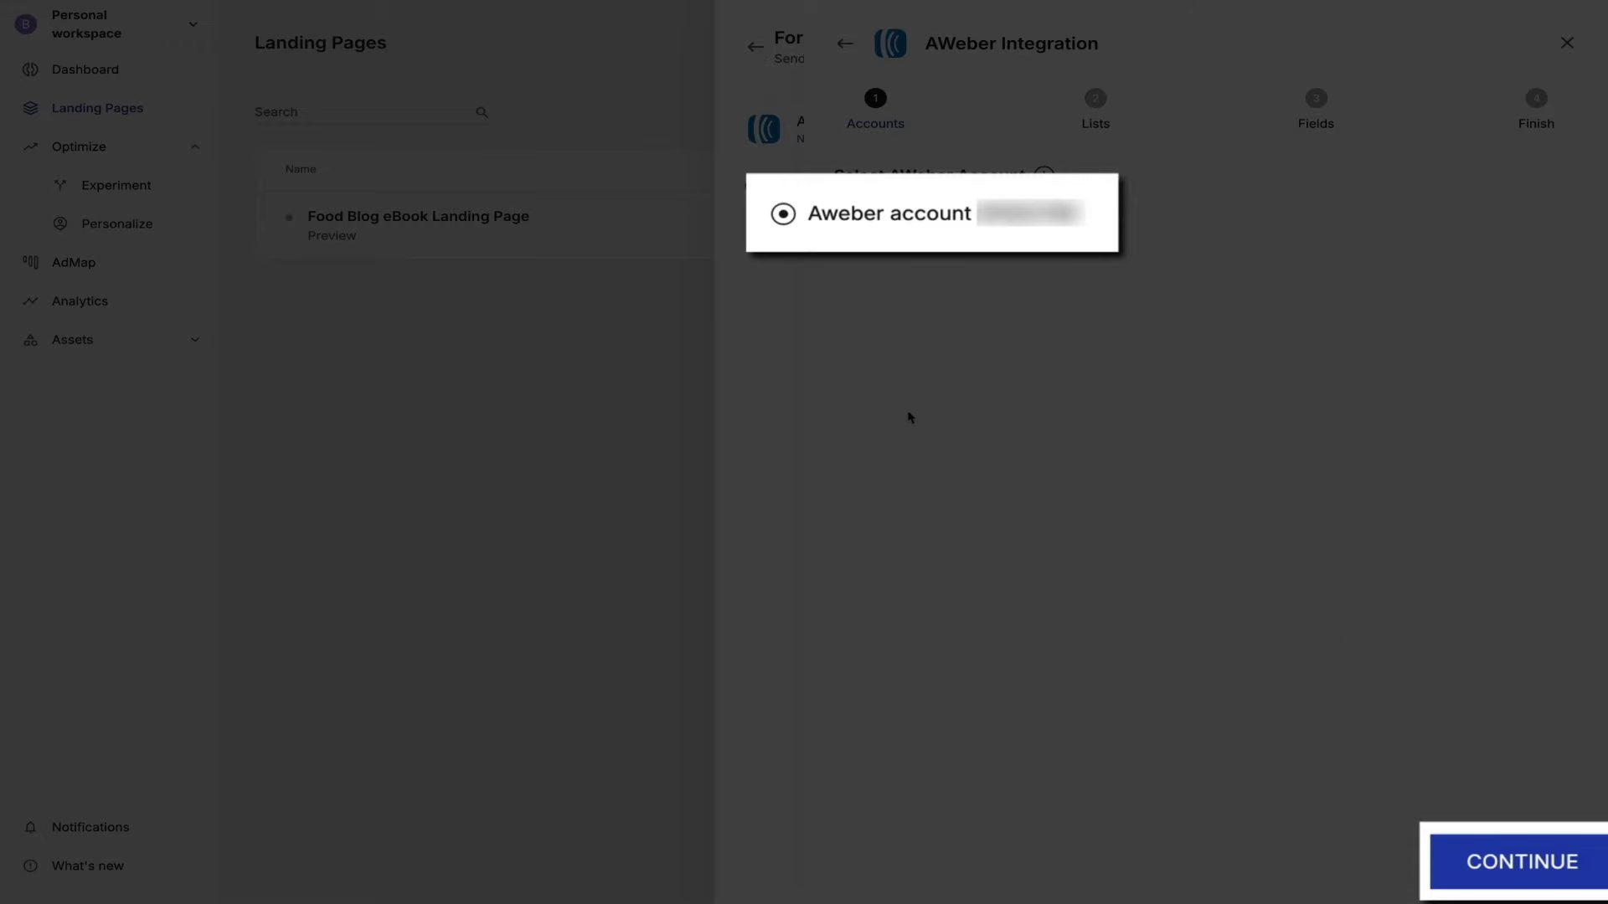
Link the form to the Food Blog Ebook AWeber list with Email mapped to Email.
click(1507, 886)
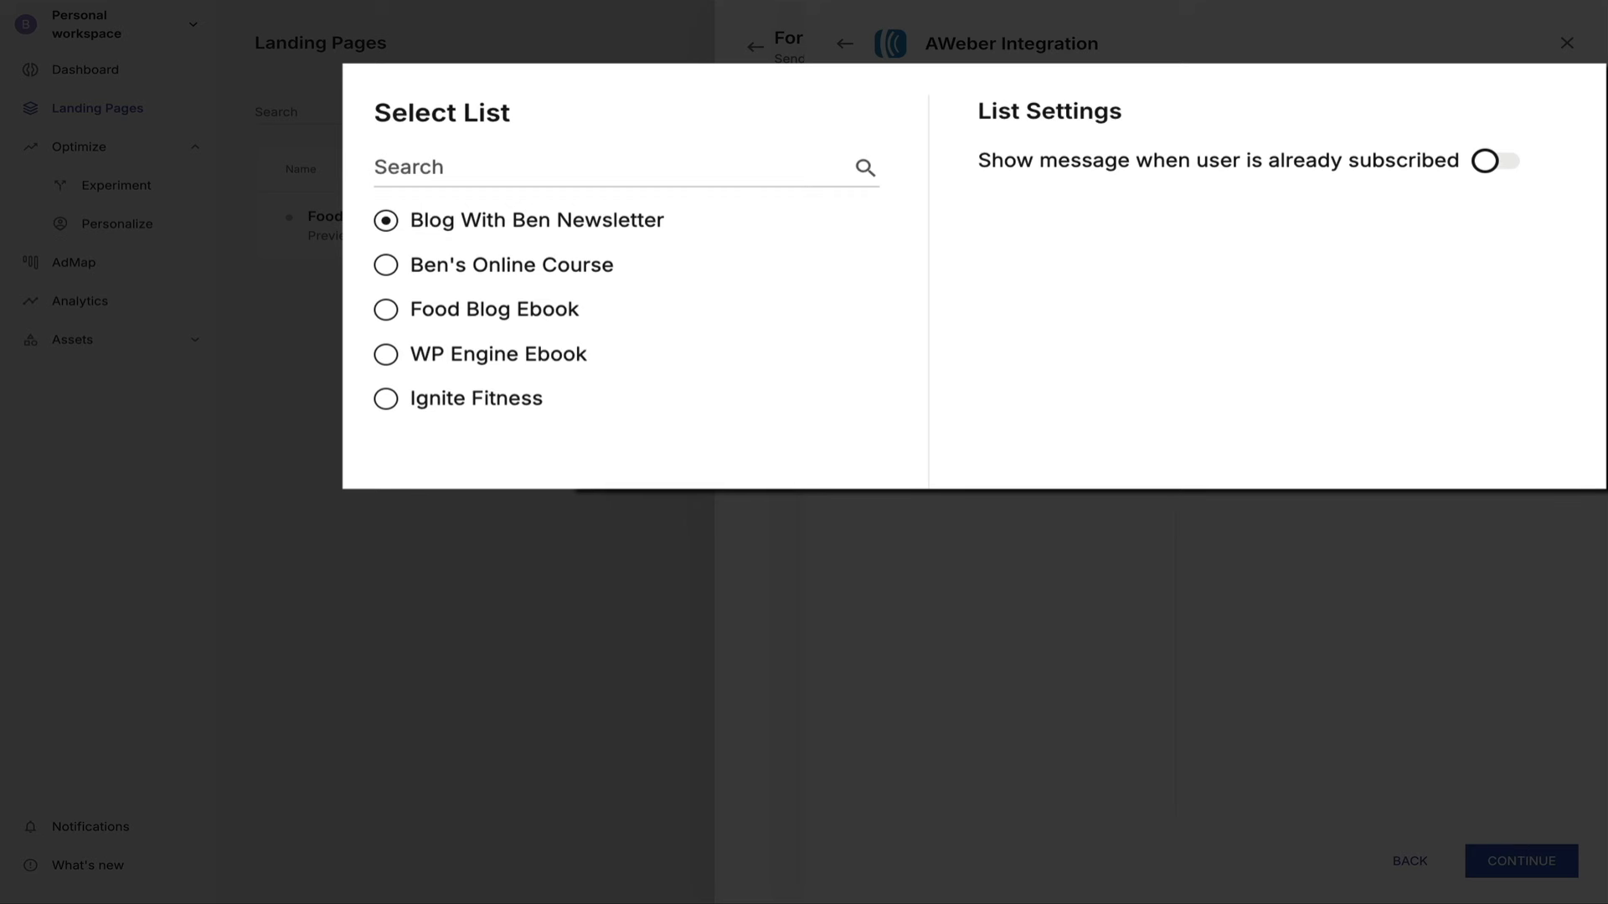
click(385, 312)
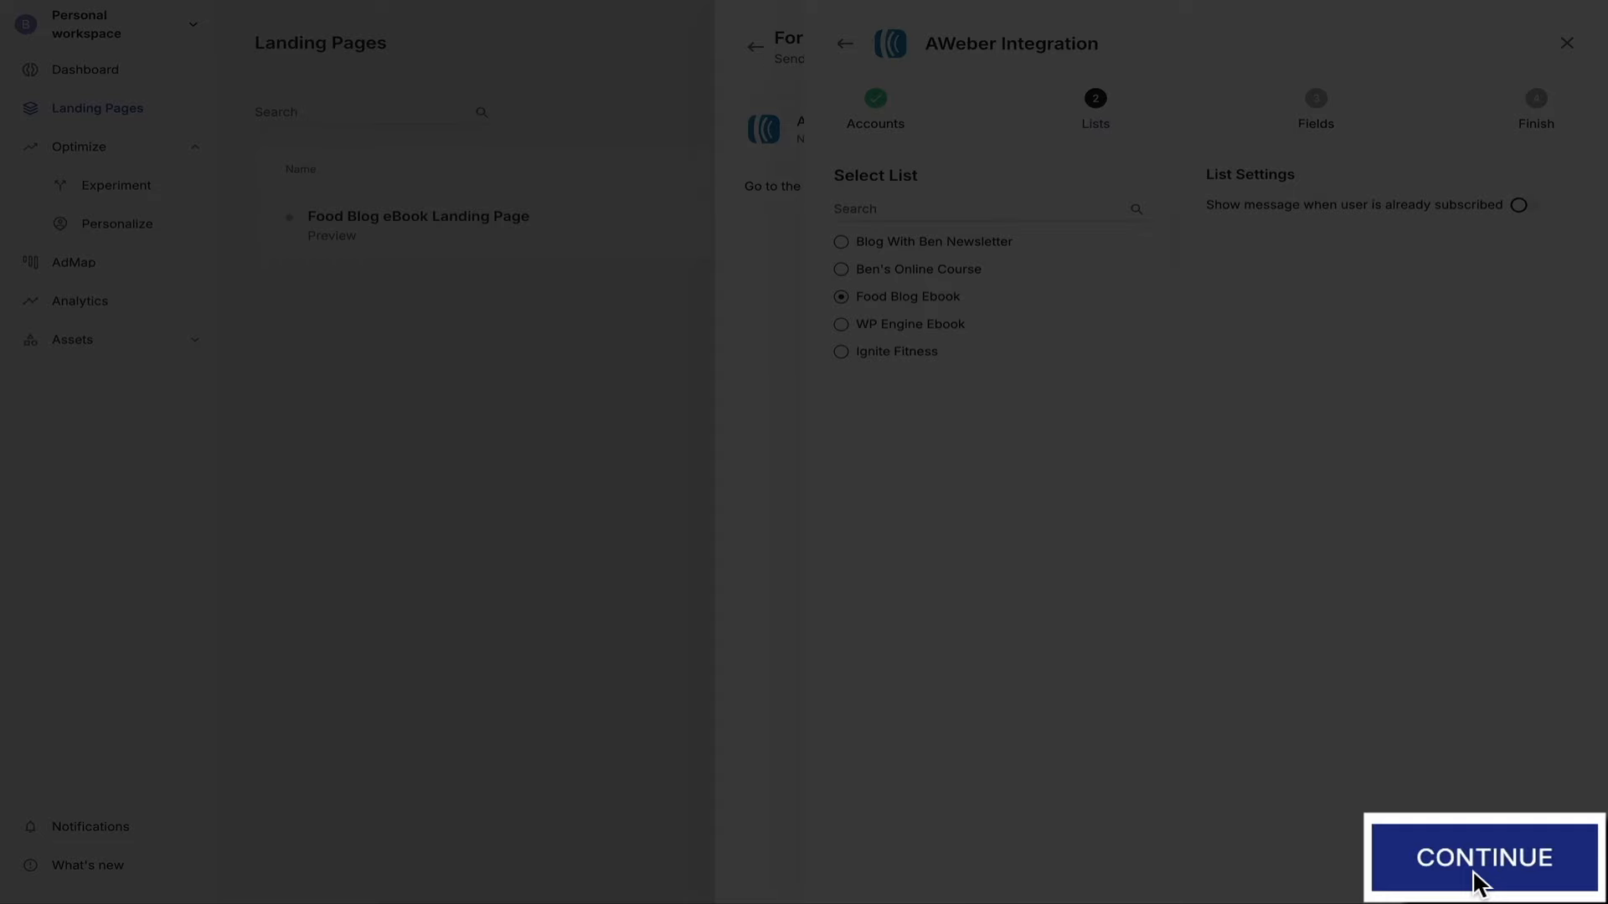
click(1514, 872)
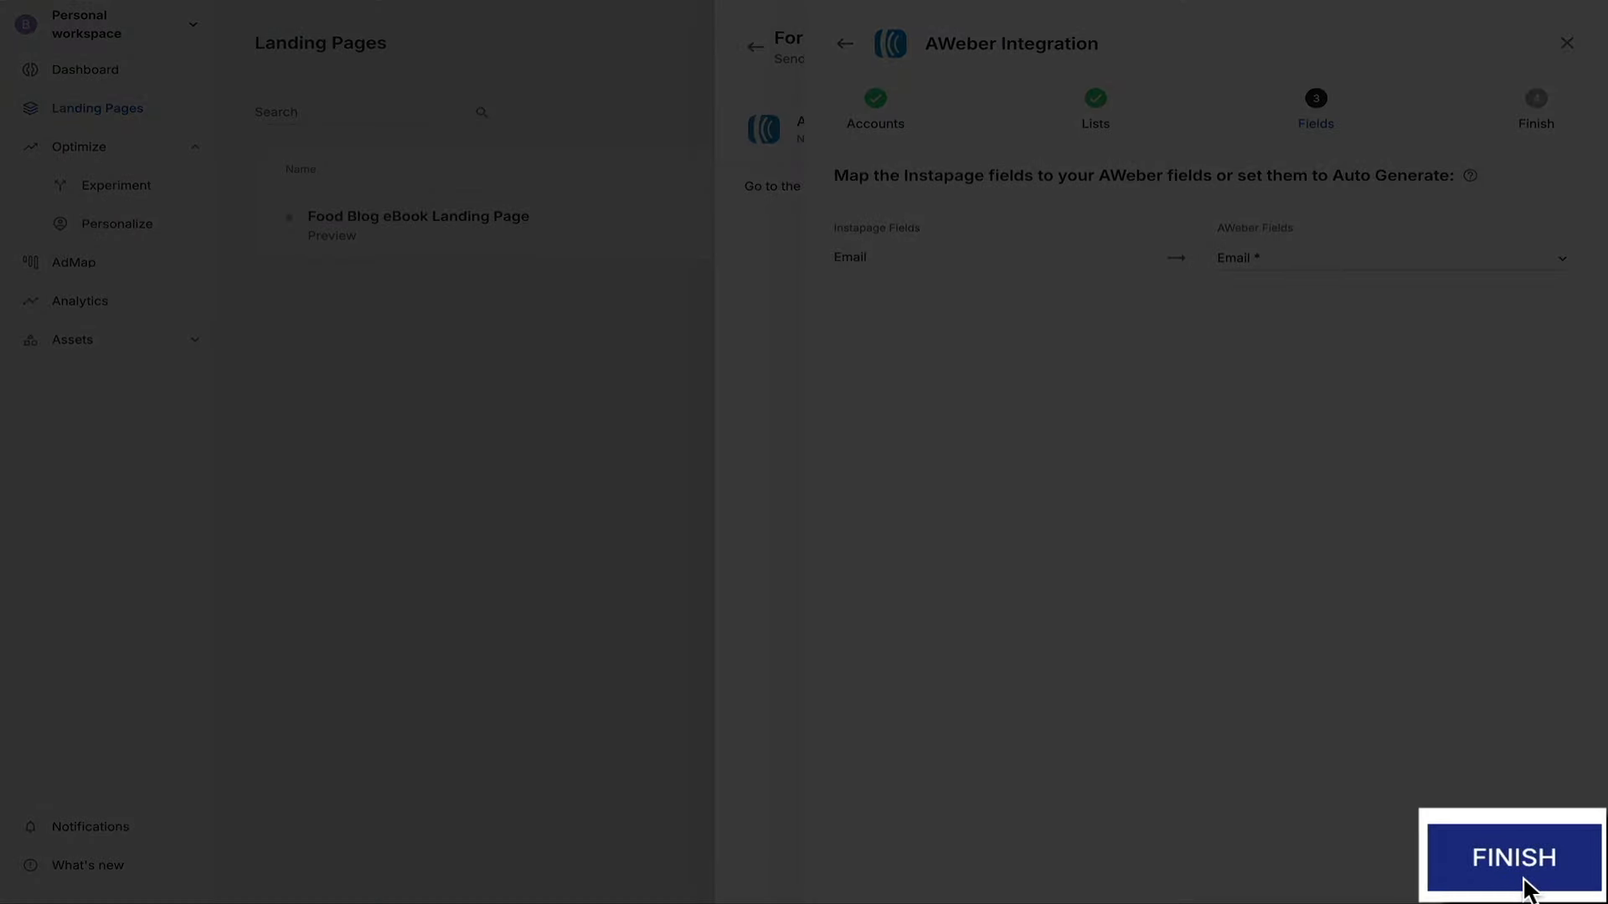
click(1537, 875)
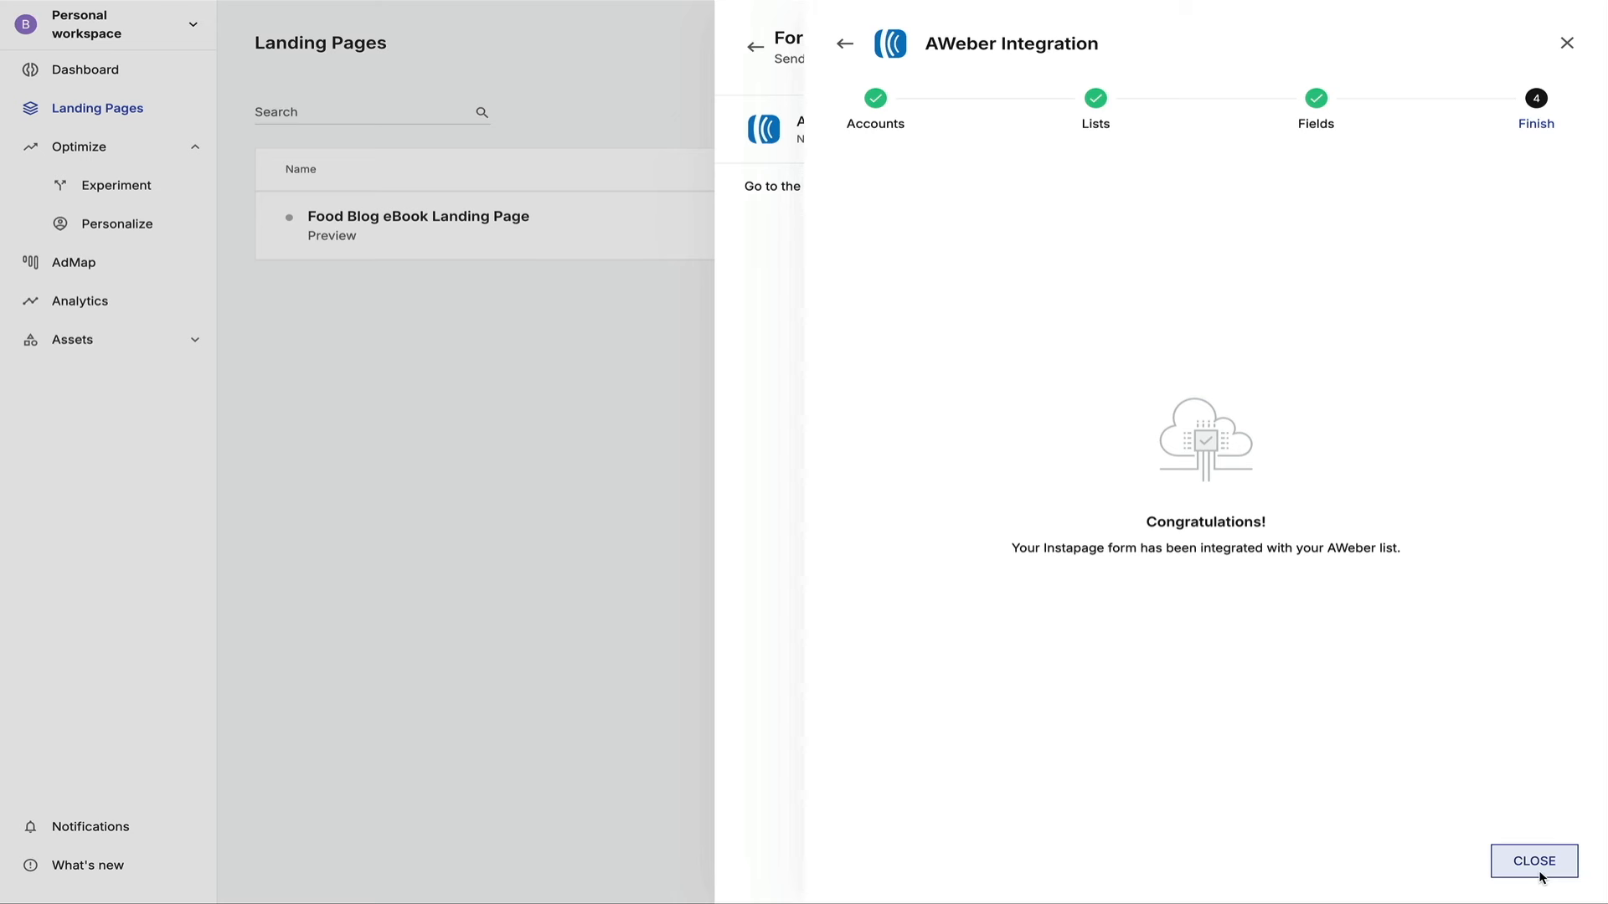
click(1534, 862)
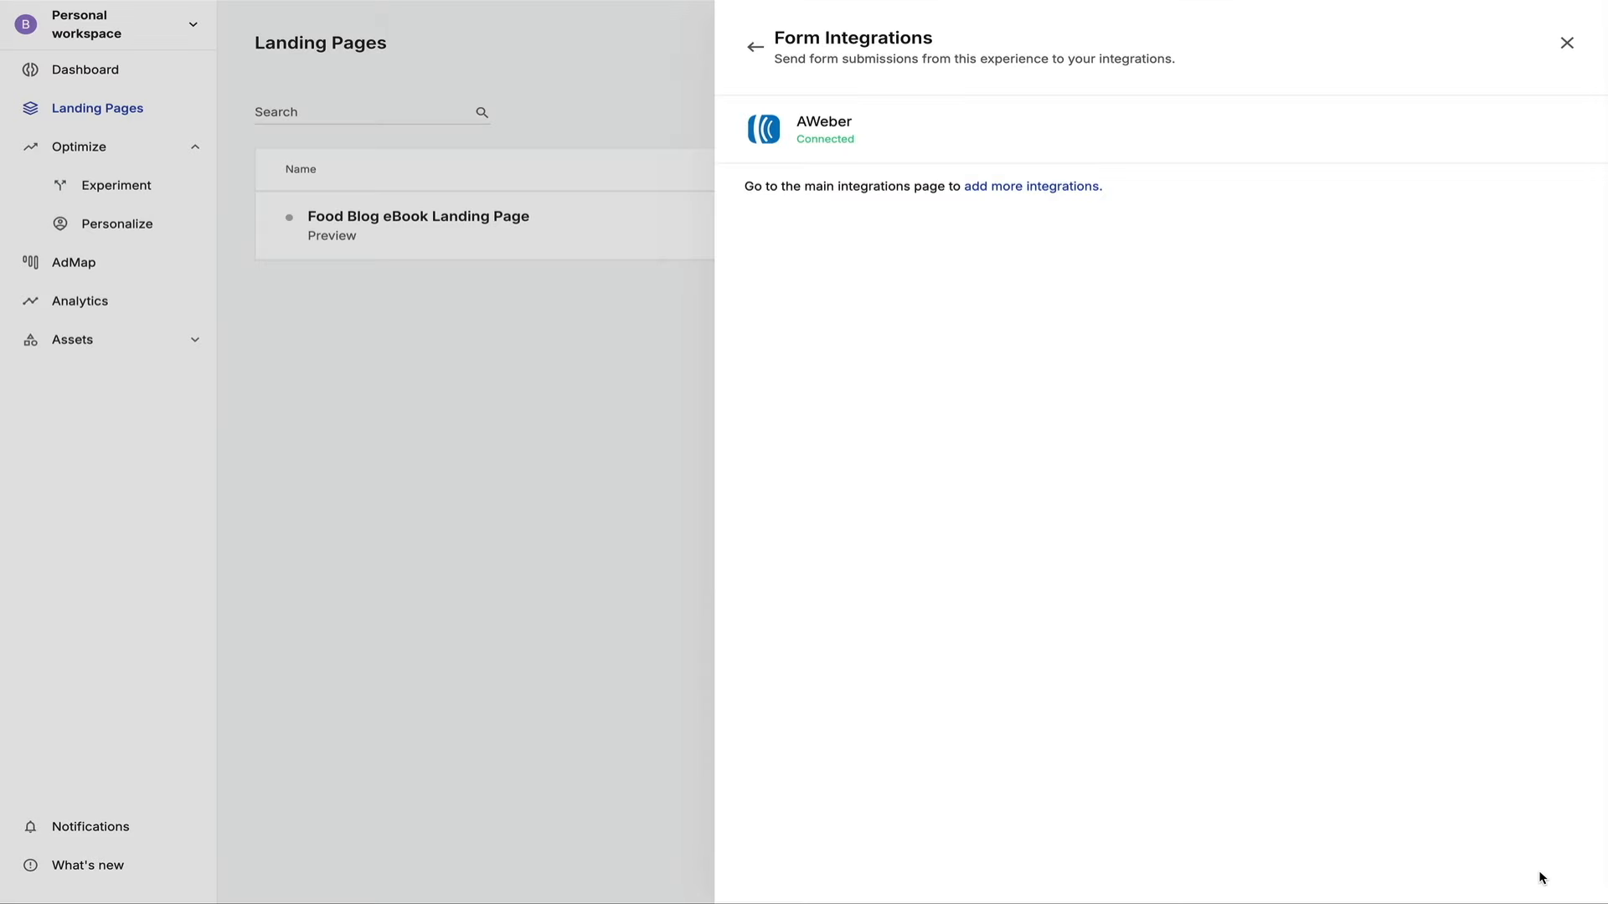
Close the Form Integrations panel and go to Workspace settings > Domains.
click(1567, 44)
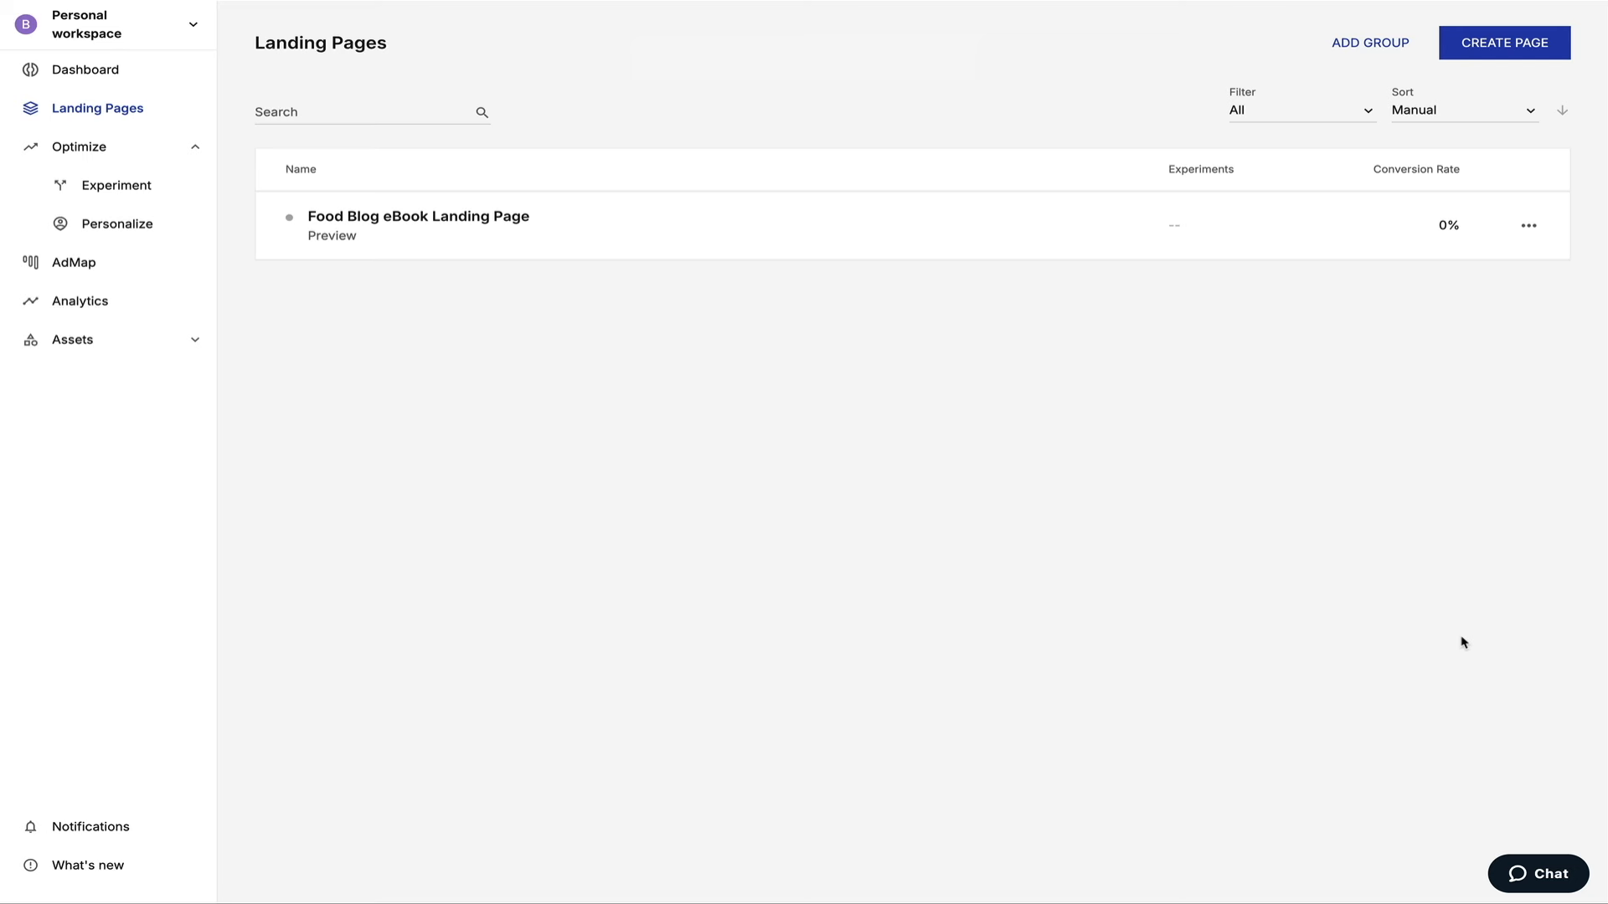
click(191, 31)
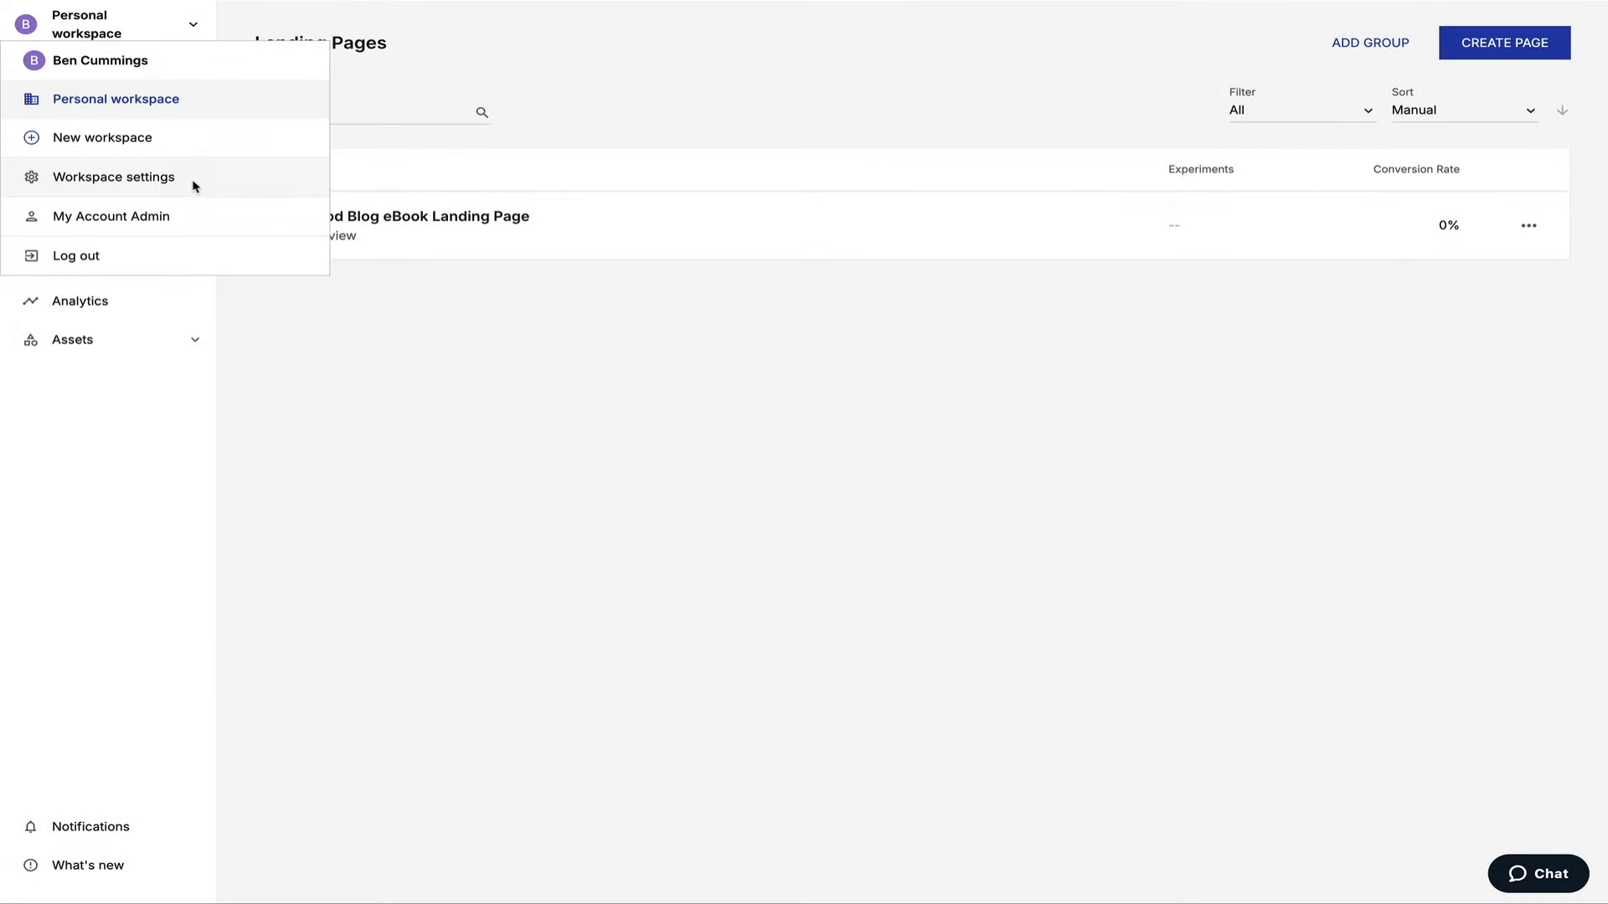
click(193, 178)
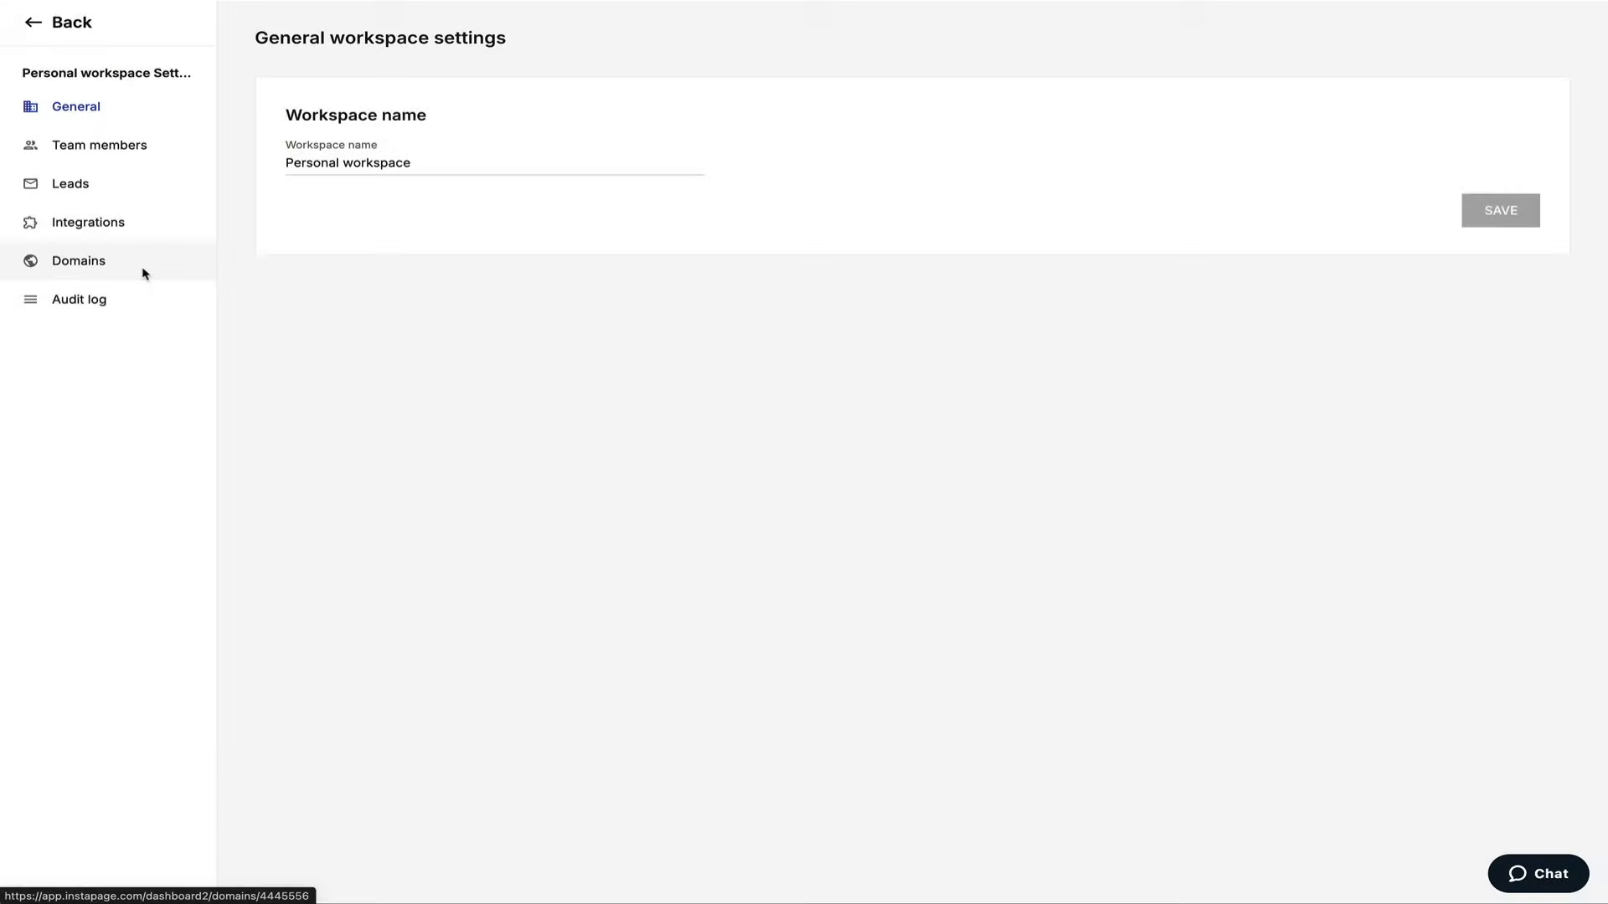
click(143, 266)
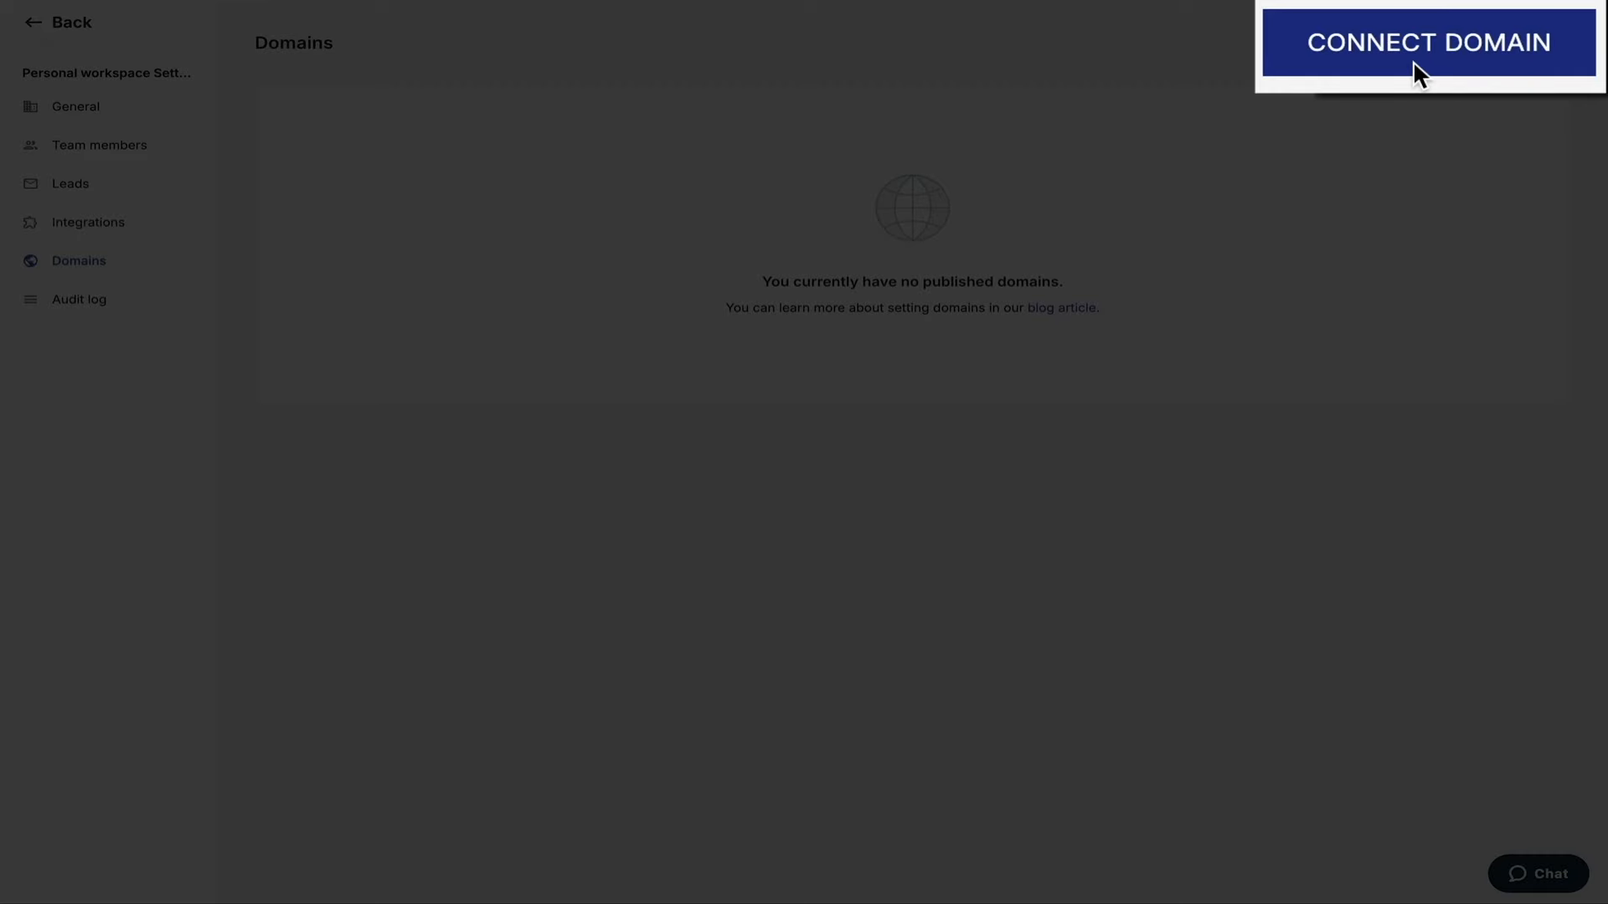
Begin Connect Domain, keeping GoDaddy selected as the domain's registrar.
click(1464, 59)
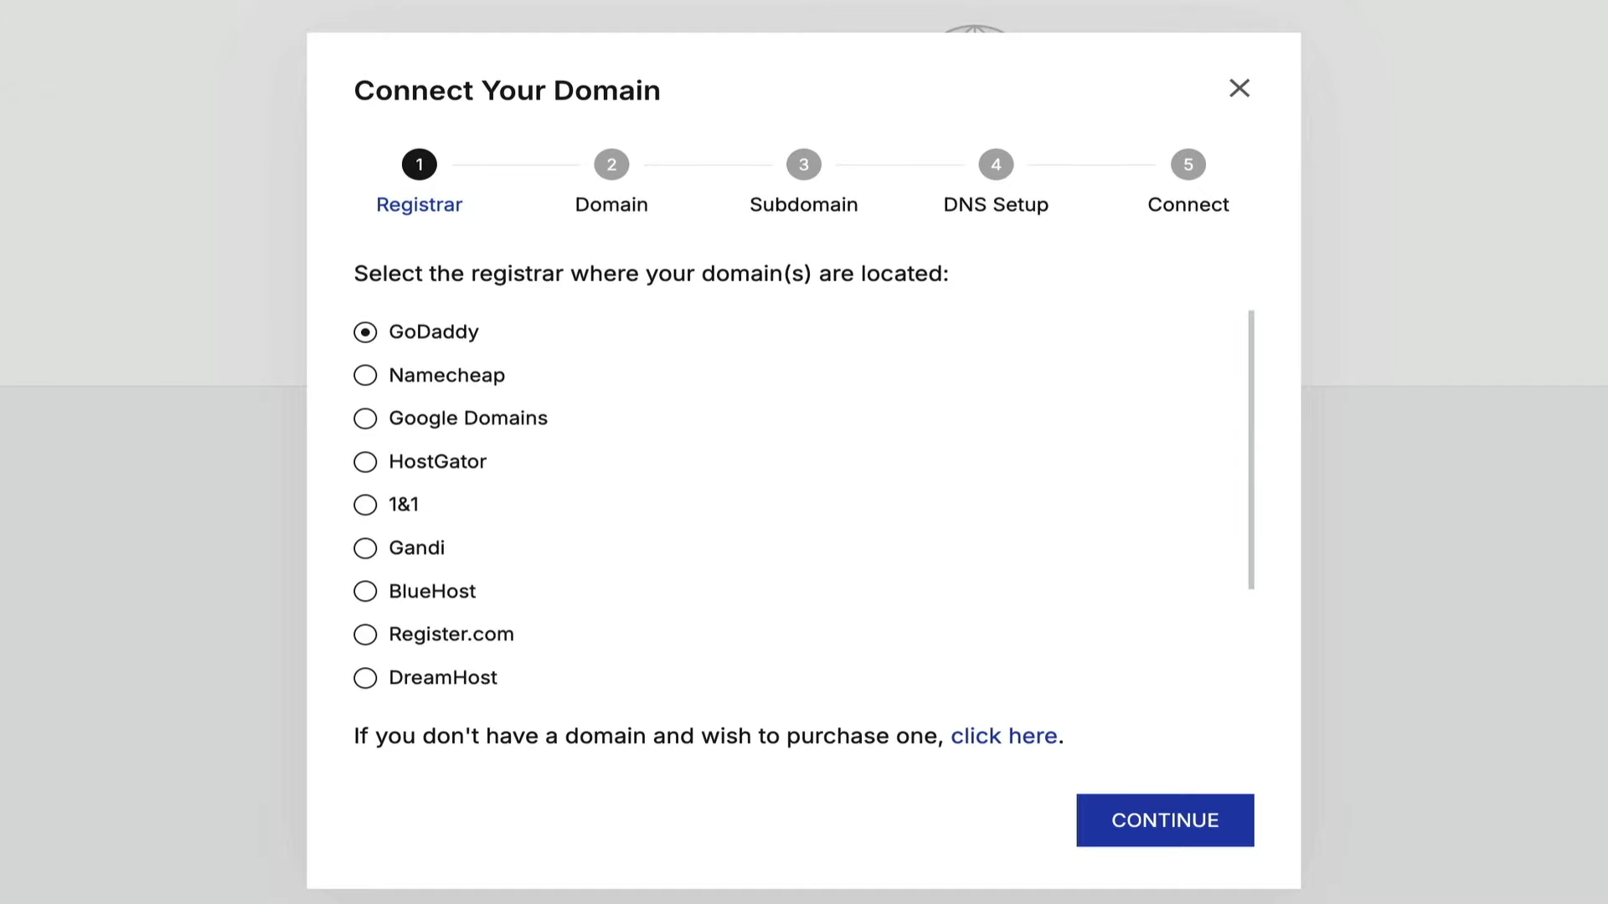
scroll(1148, 645, down, 4)
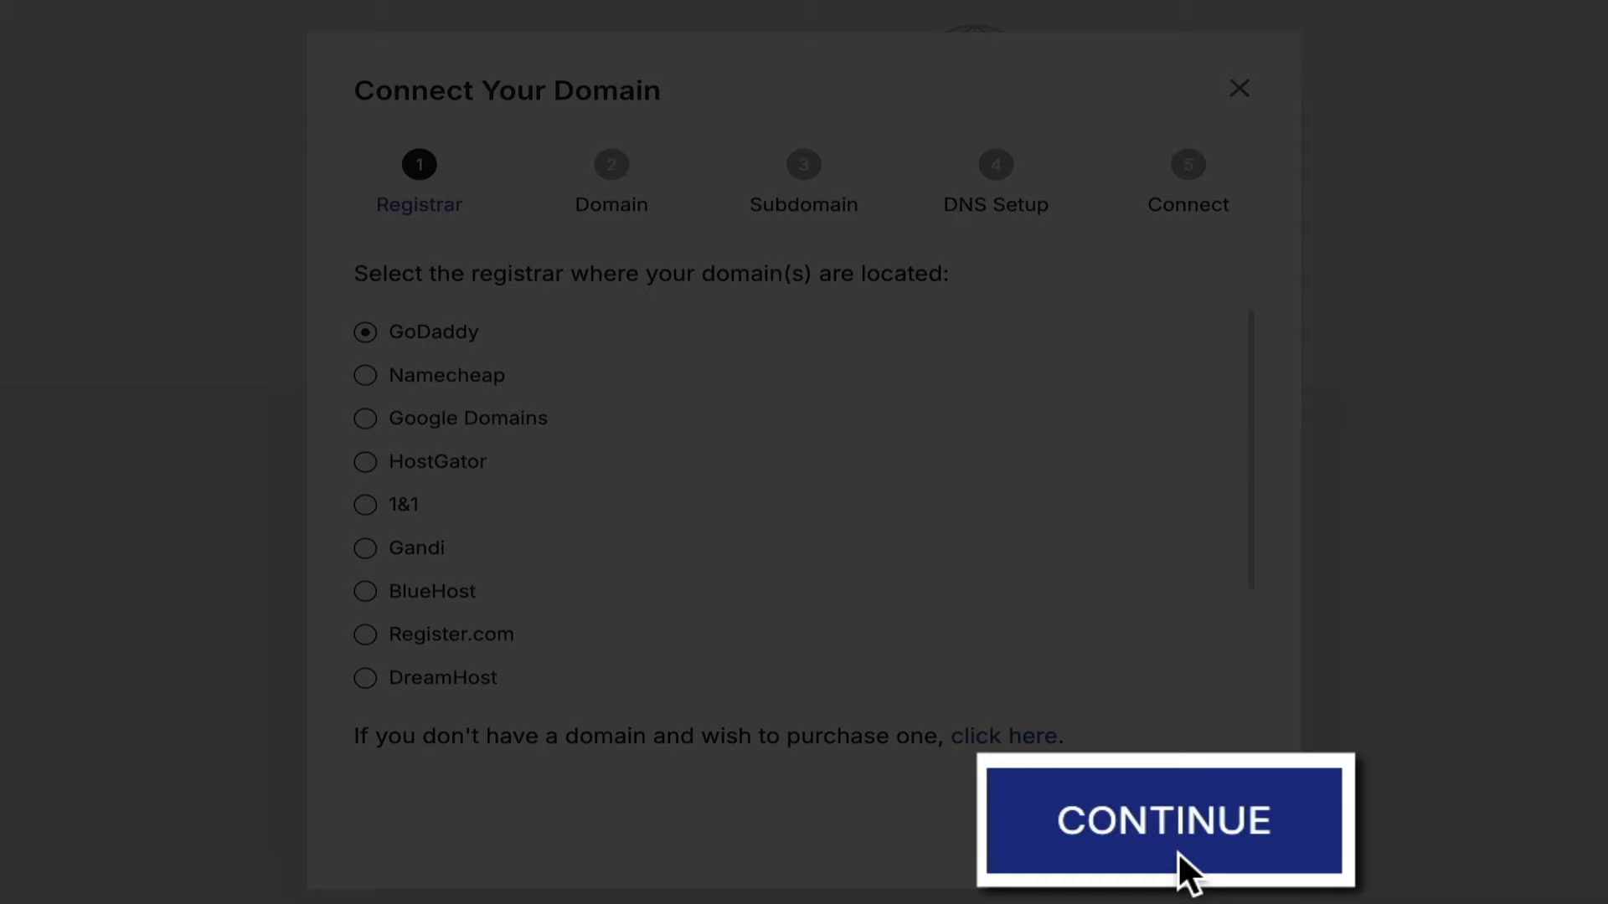
Connect testlandingpagedomain.com via GoDaddy with the 'ebook' subdomain to get DNS instructions.
click(1173, 837)
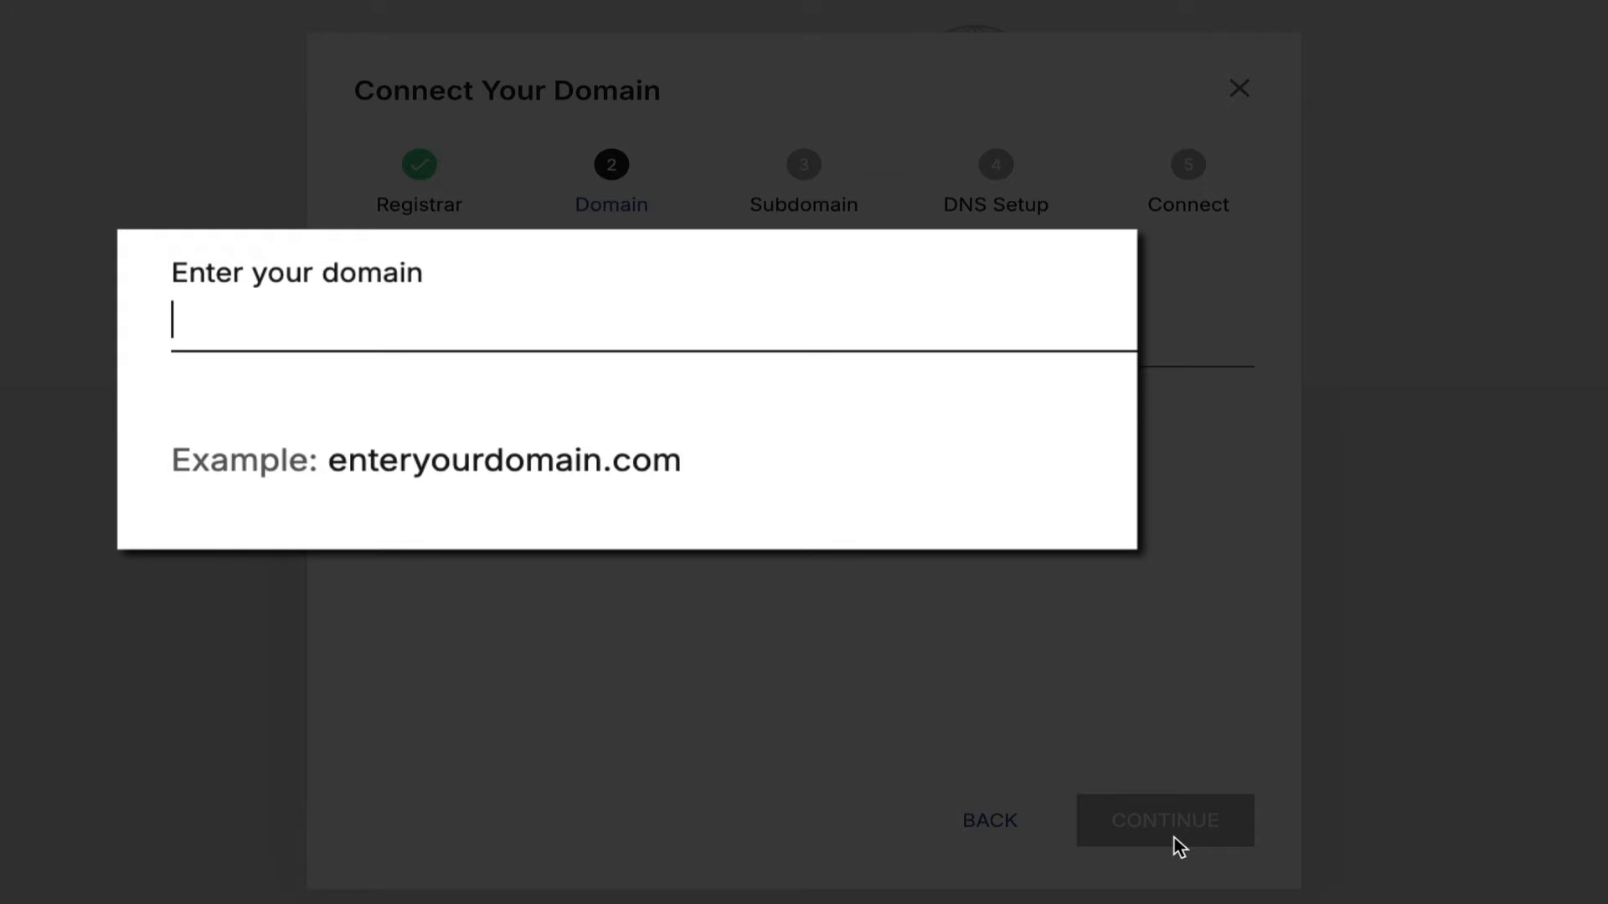
text(testlandingpagedomain.com)
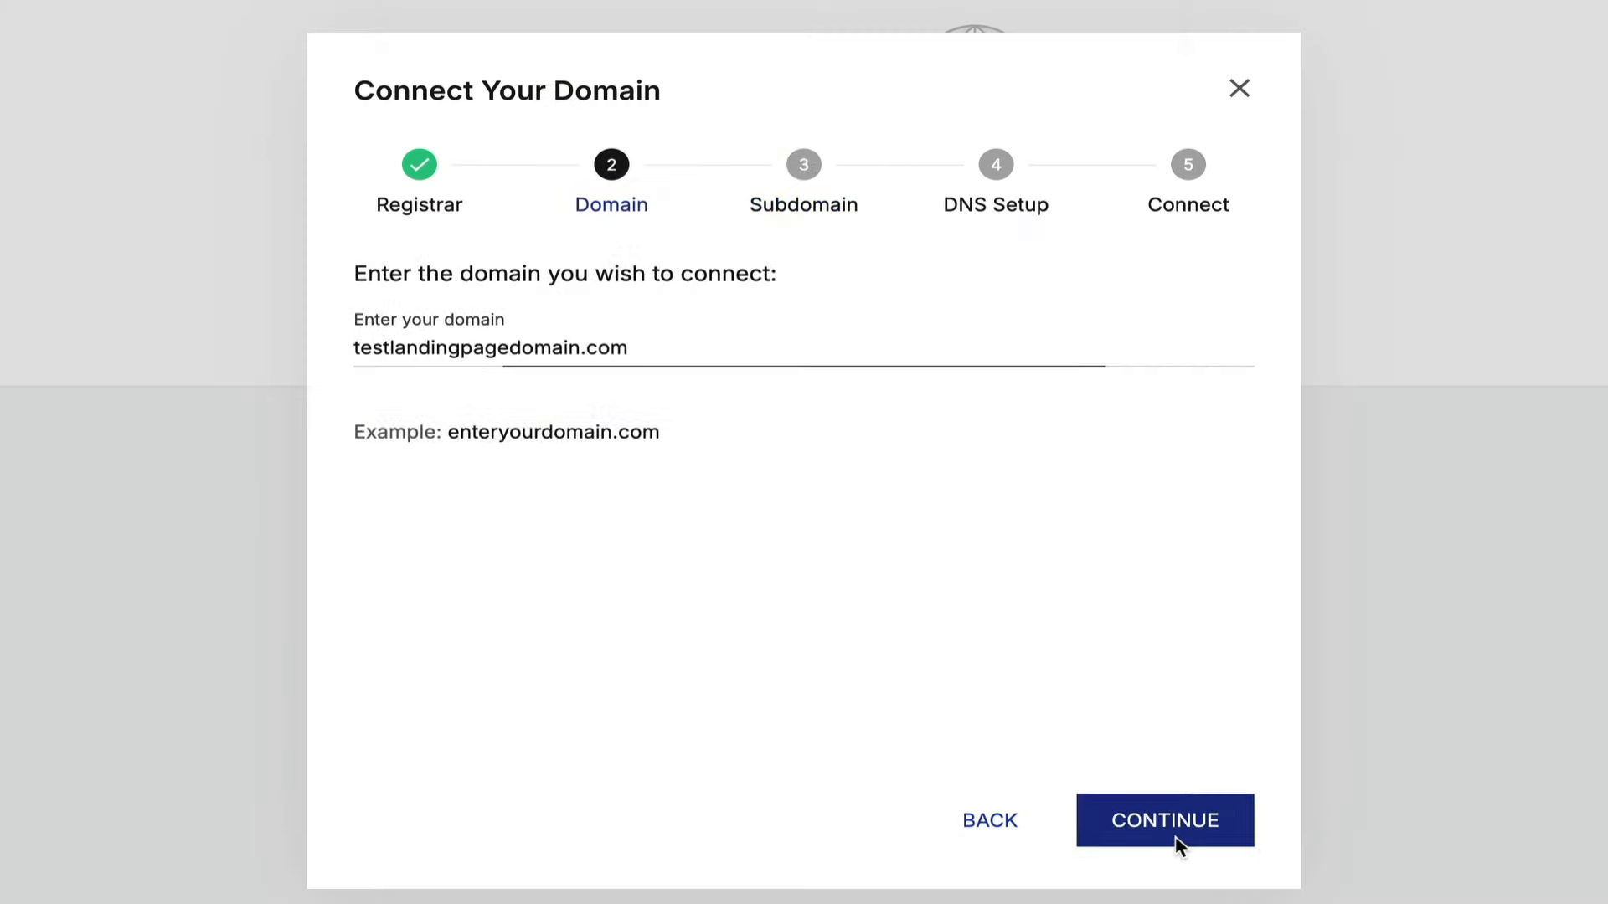
click(1175, 837)
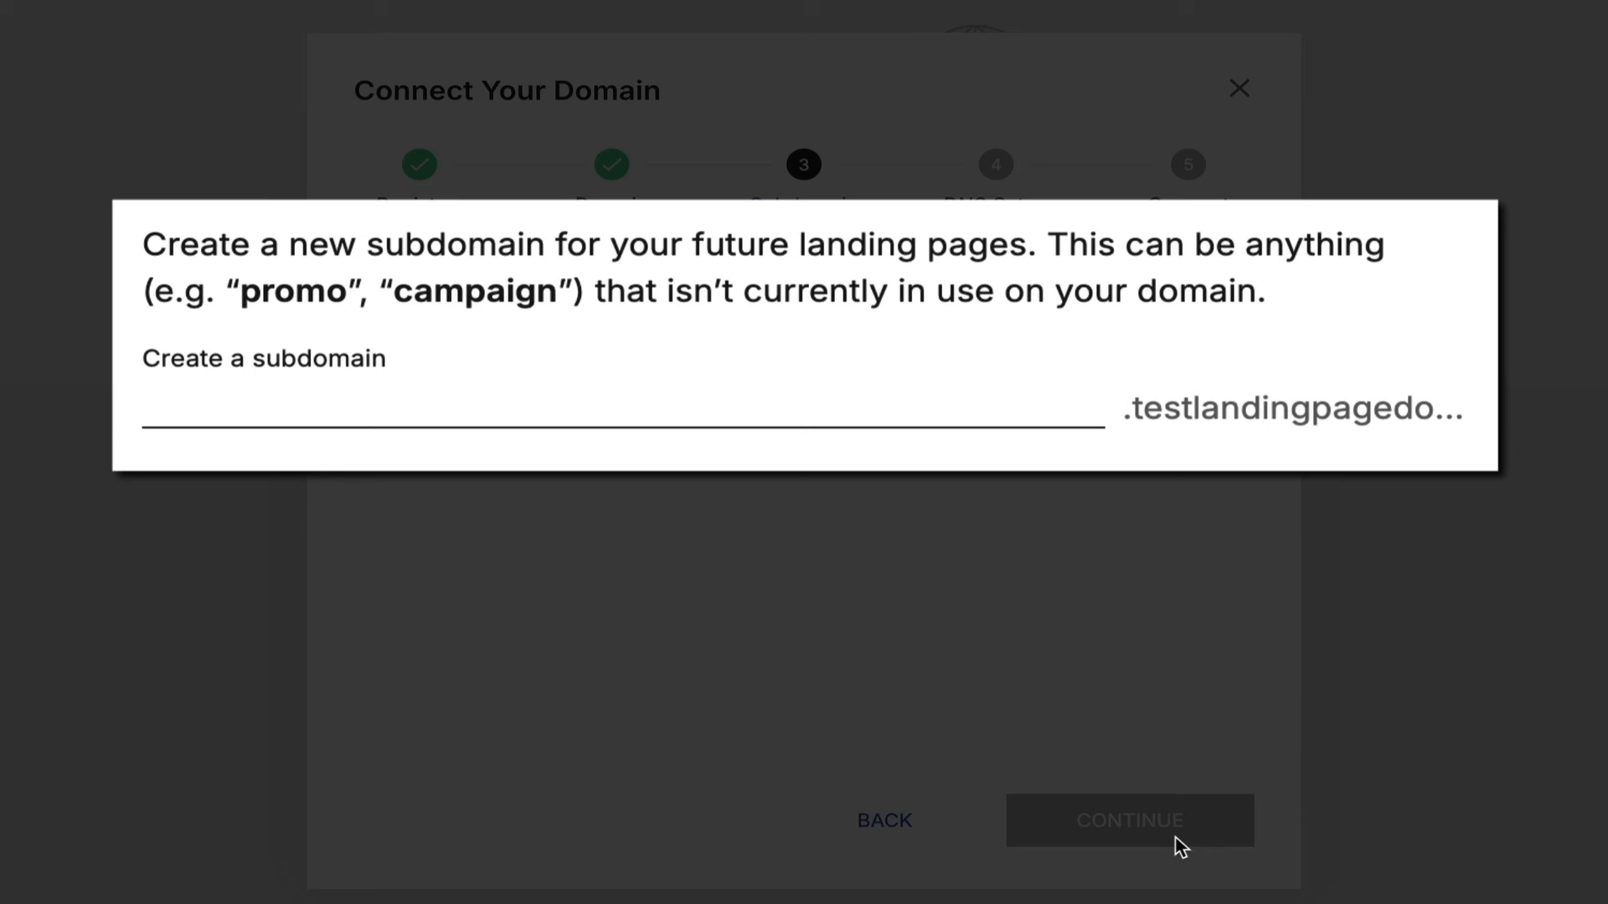
text(ebook)
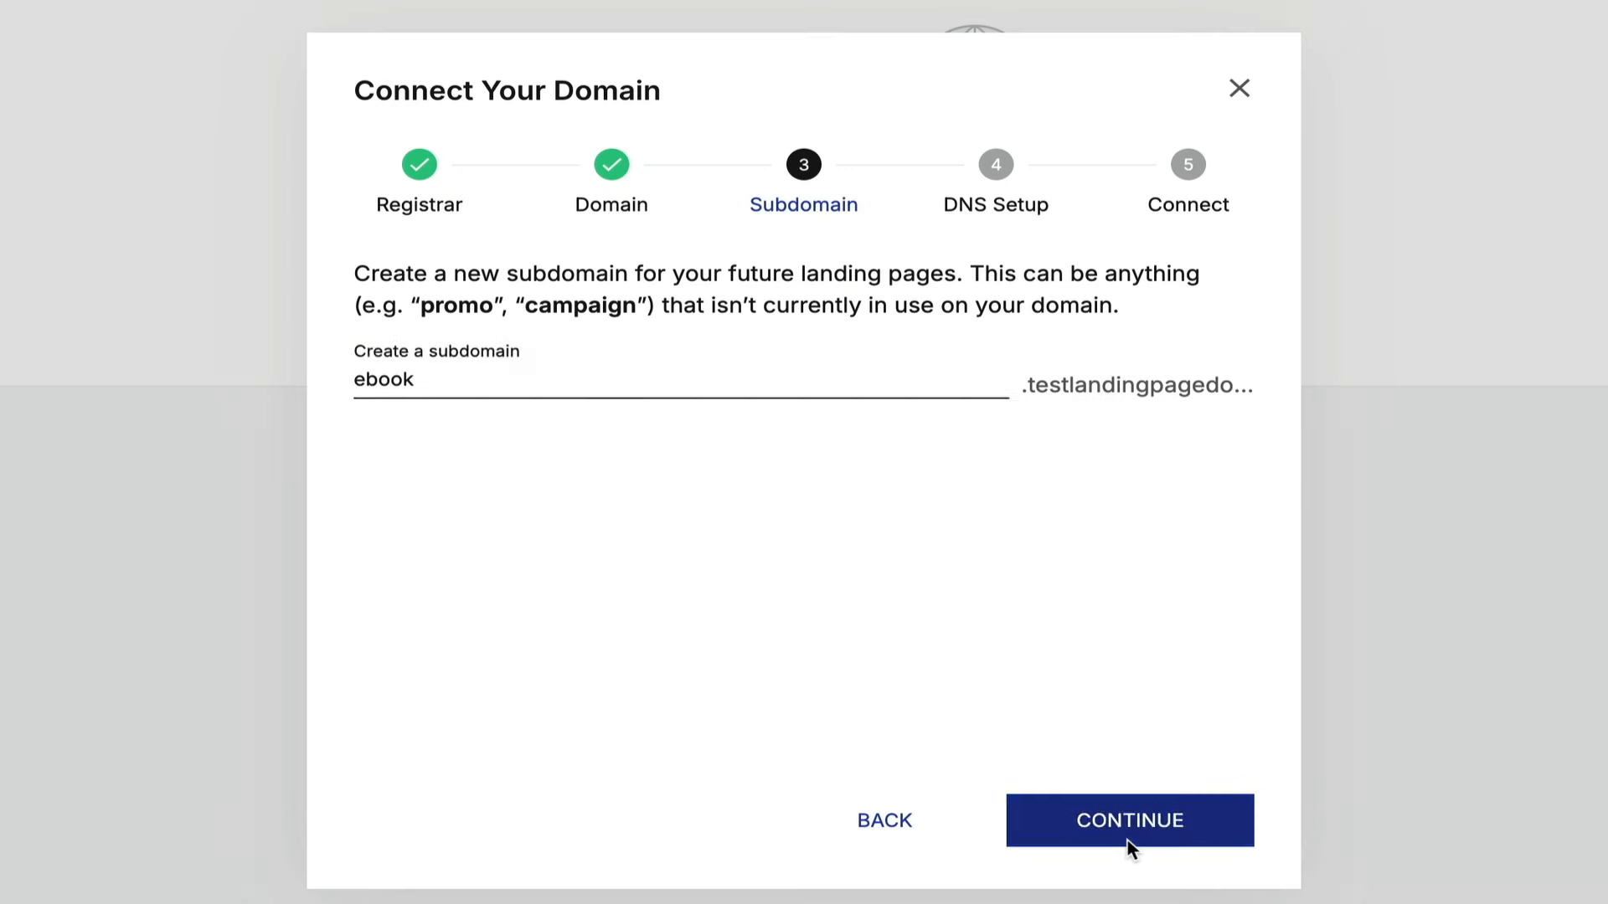
click(1127, 844)
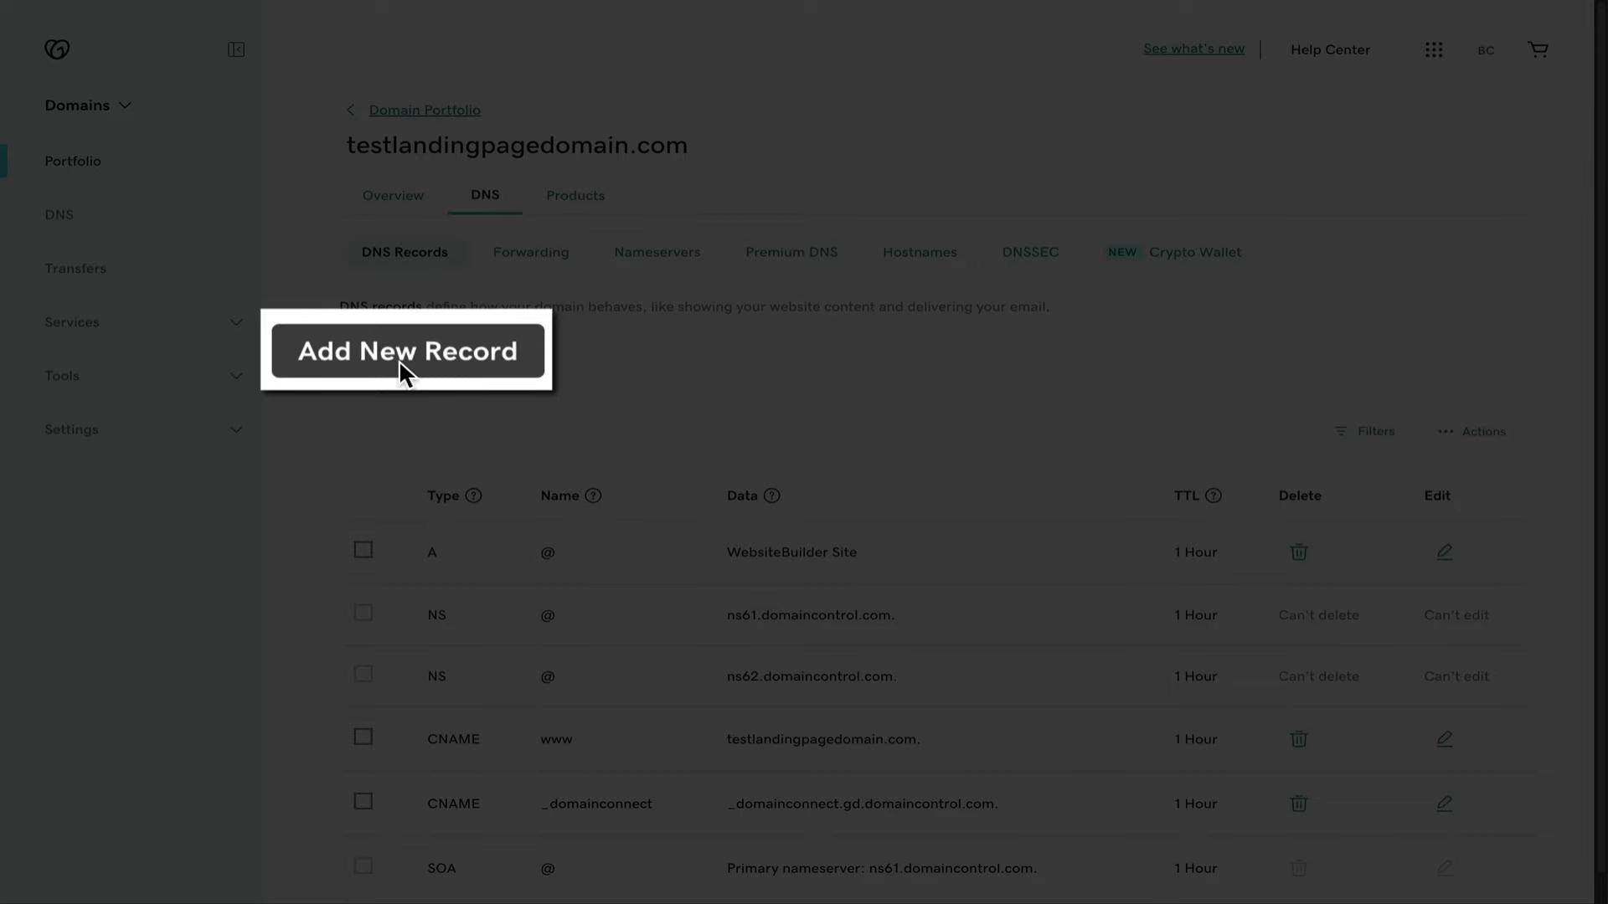
Add and save an 'ebook' CNAME record pointing to secure.pageserve.co, then continue to verify.
click(401, 359)
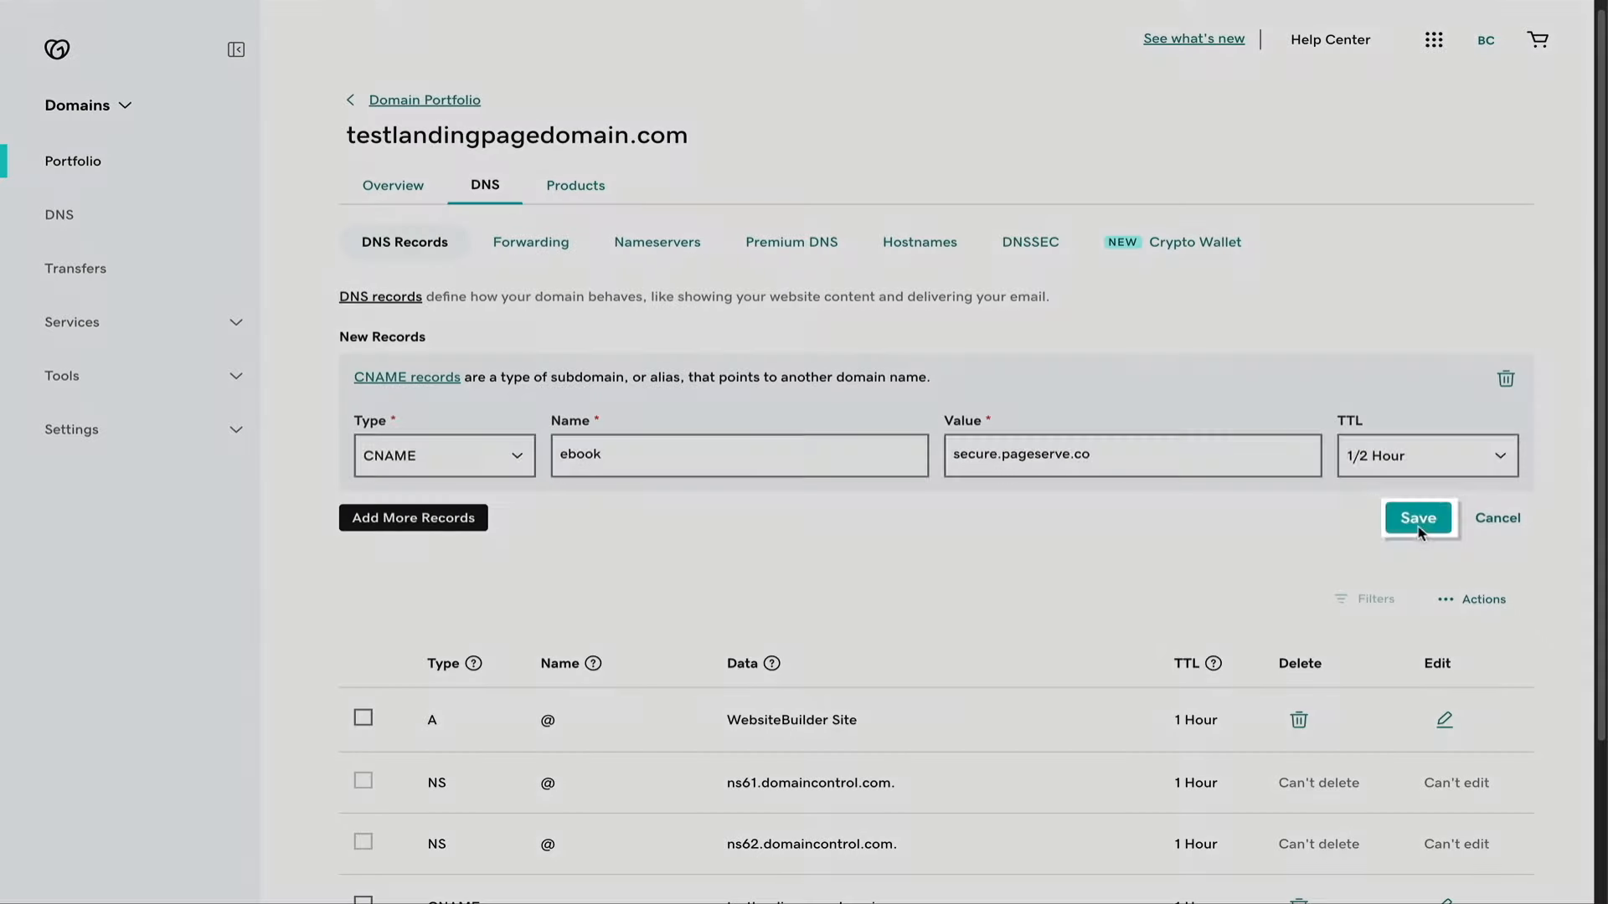
click(1420, 527)
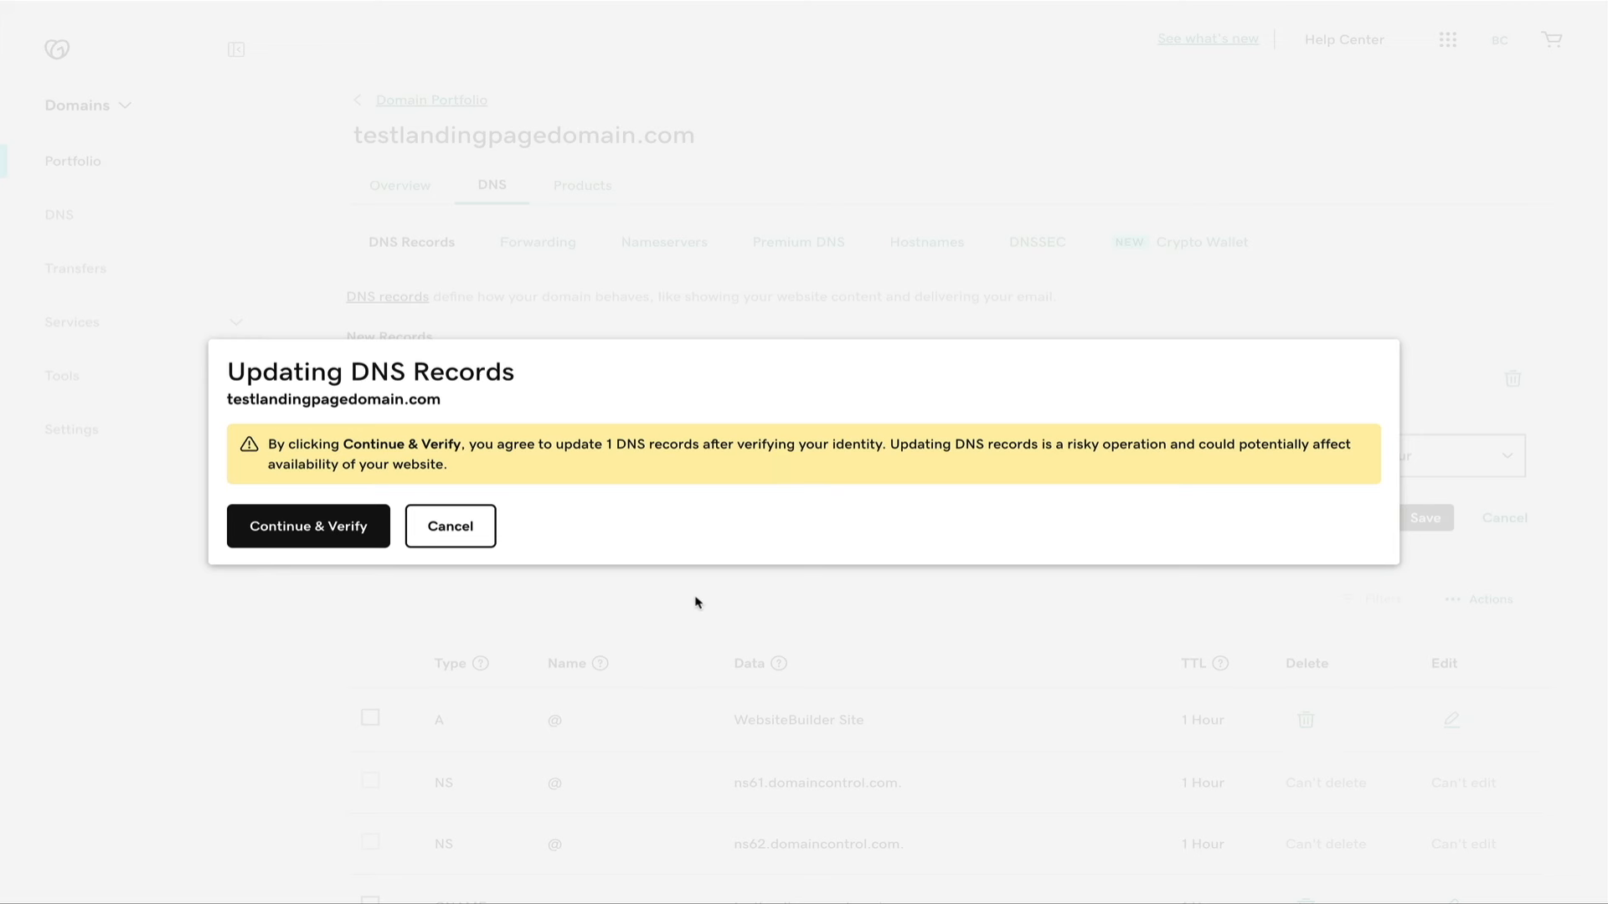
click(314, 542)
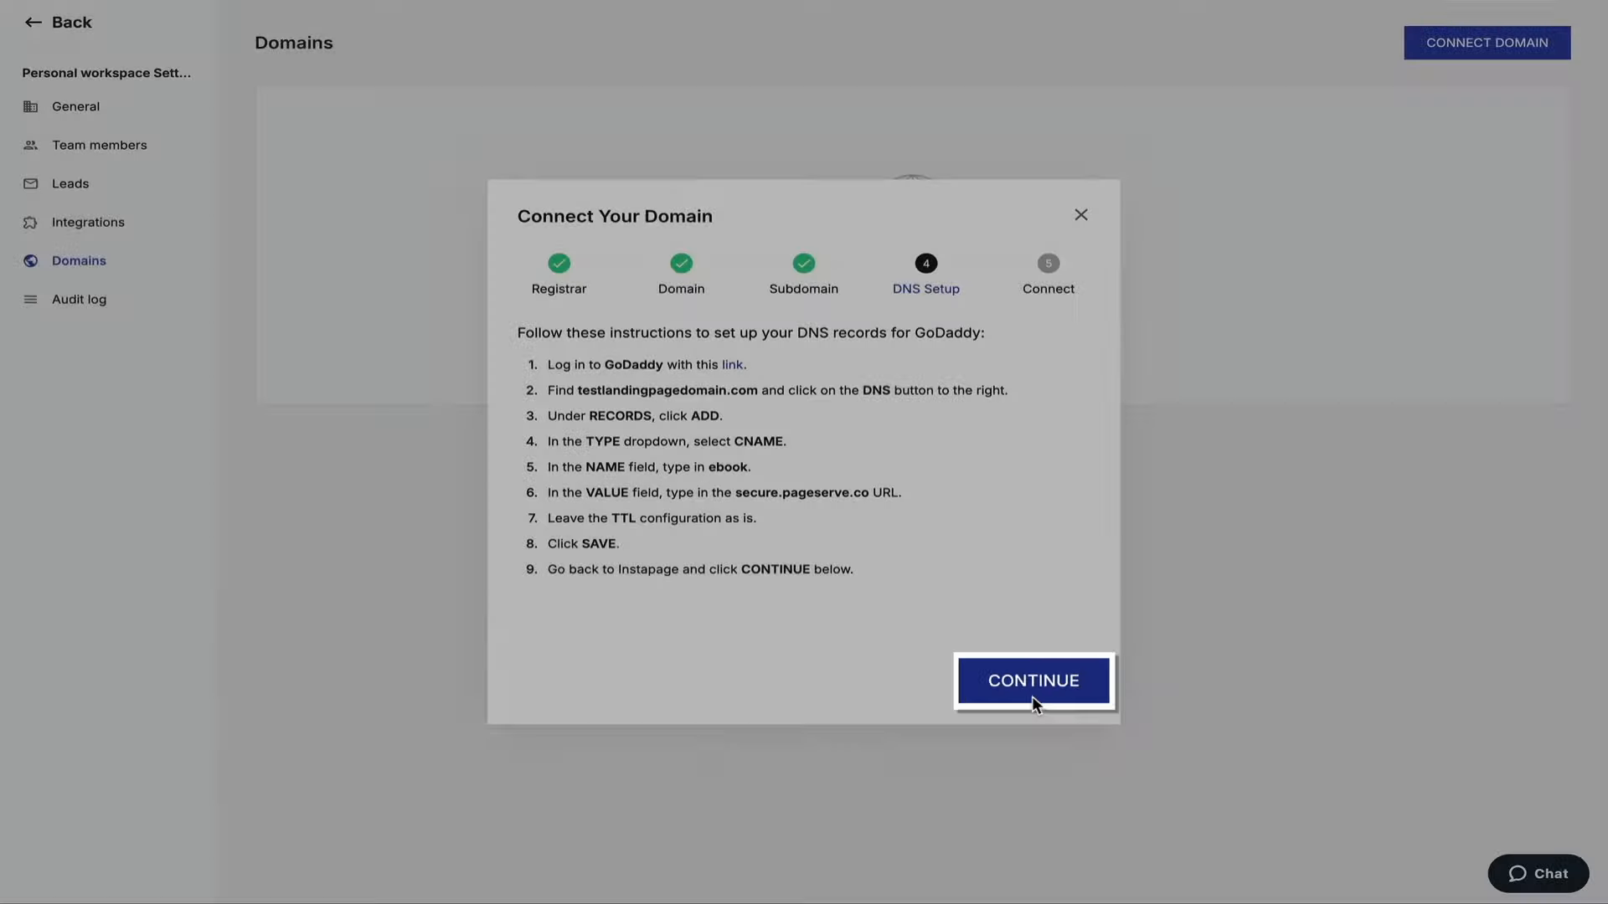
Confirm the DNS records are set up to reach the final Connect step.
click(1033, 697)
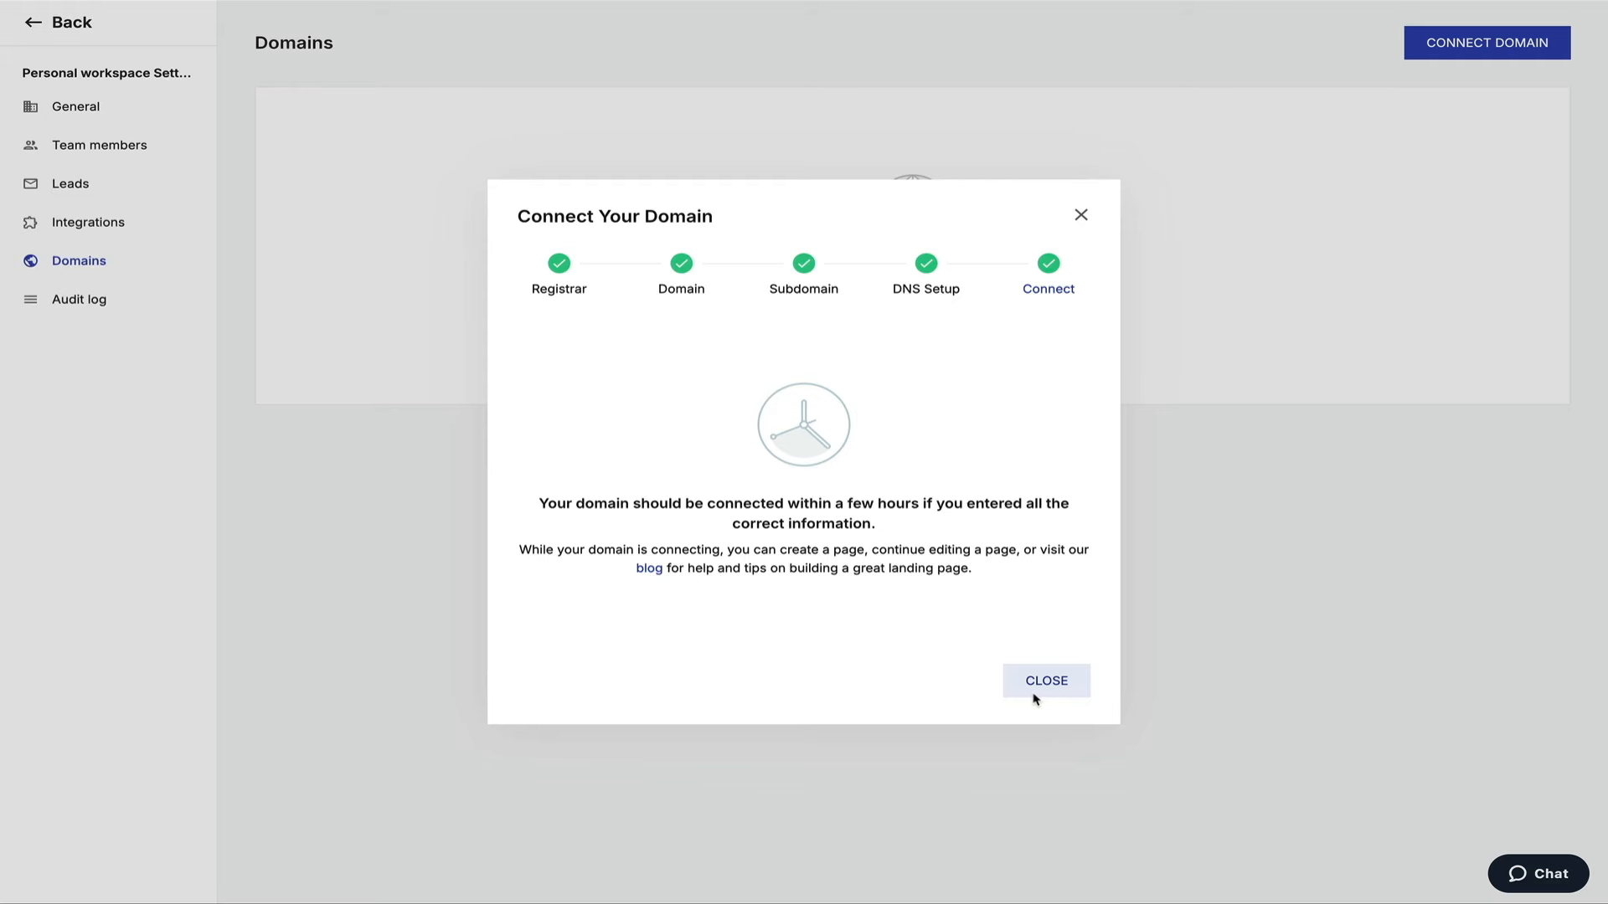
Close the finished Connect Your Domain wizard, leaving ebook.testlandingpagedomain.com pending SSL.
click(1052, 693)
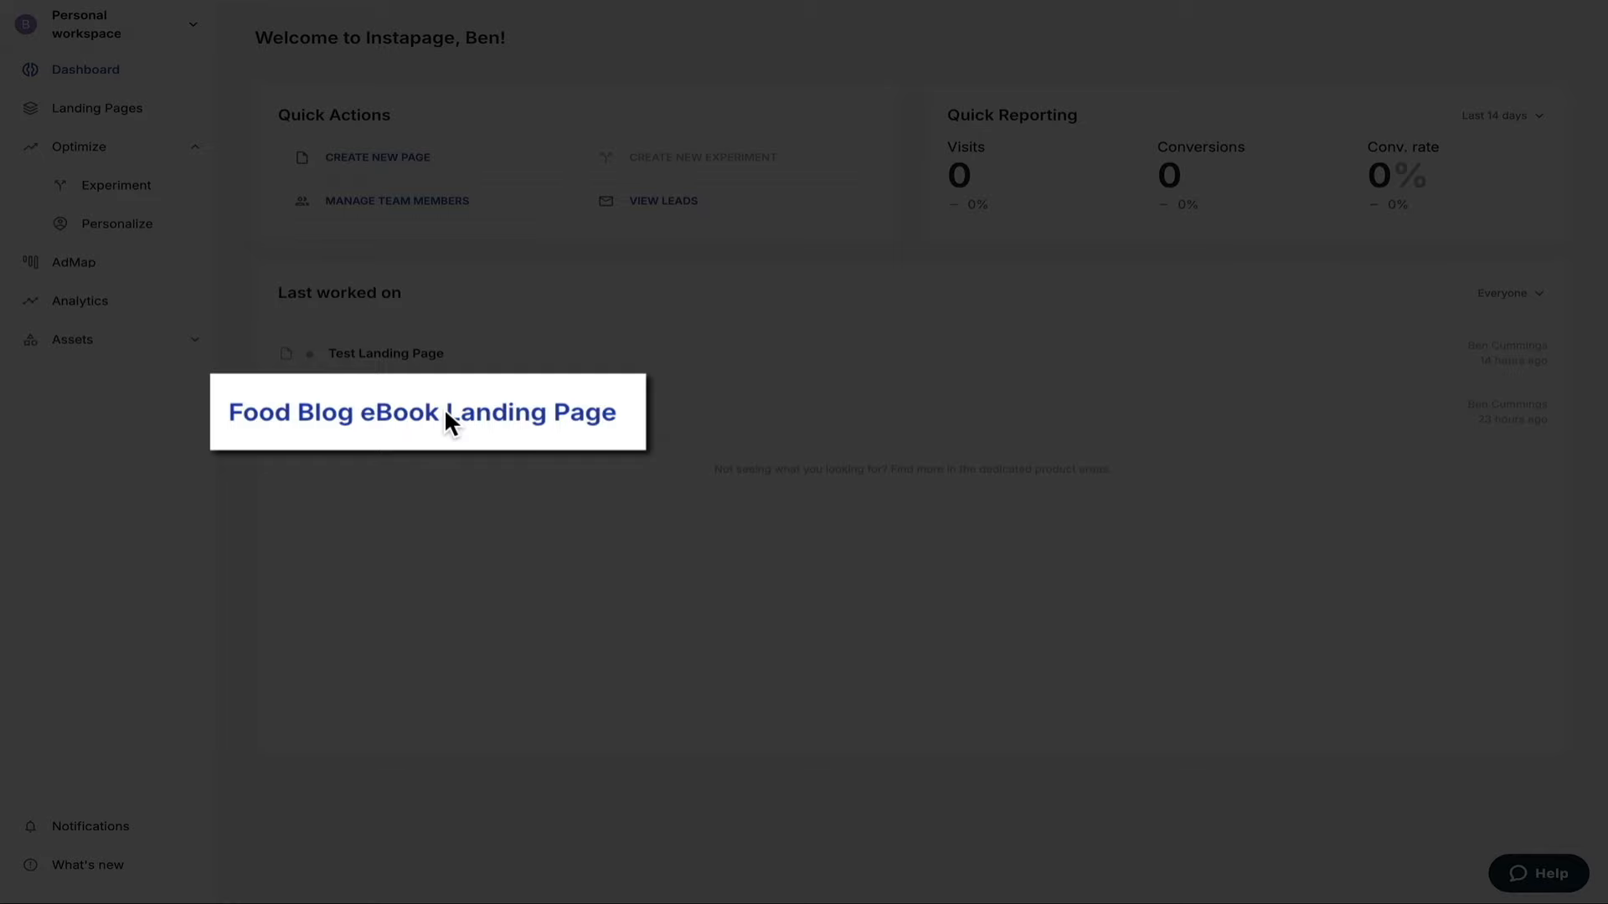
Open the Food Blog eBook Landing Page and bring up its Publishing panel.
click(445, 414)
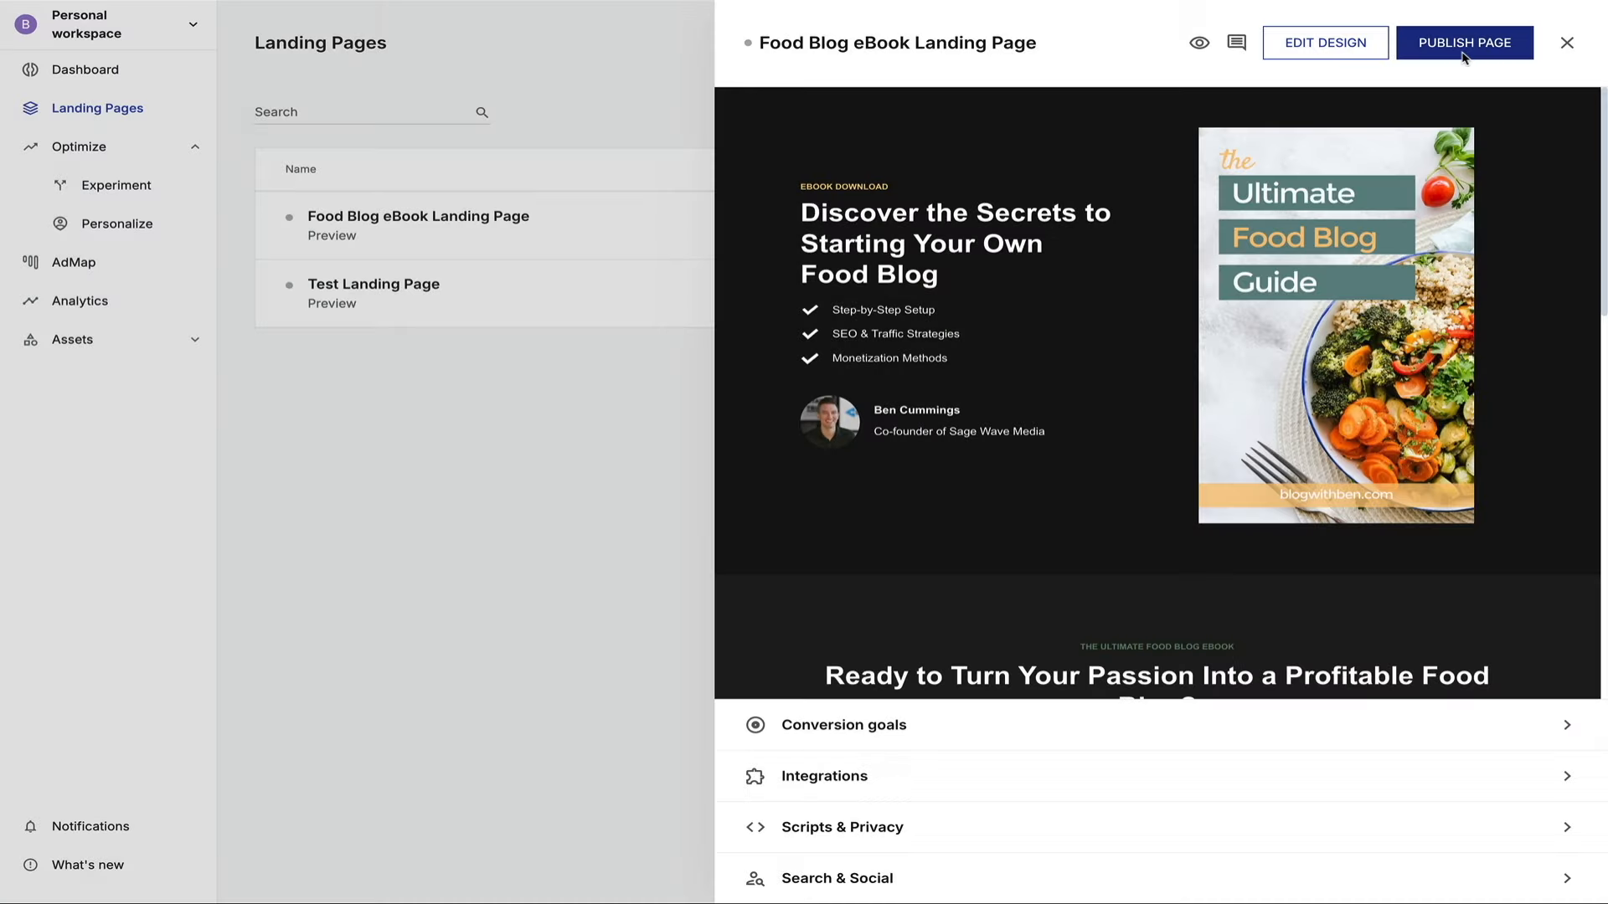
click(1463, 57)
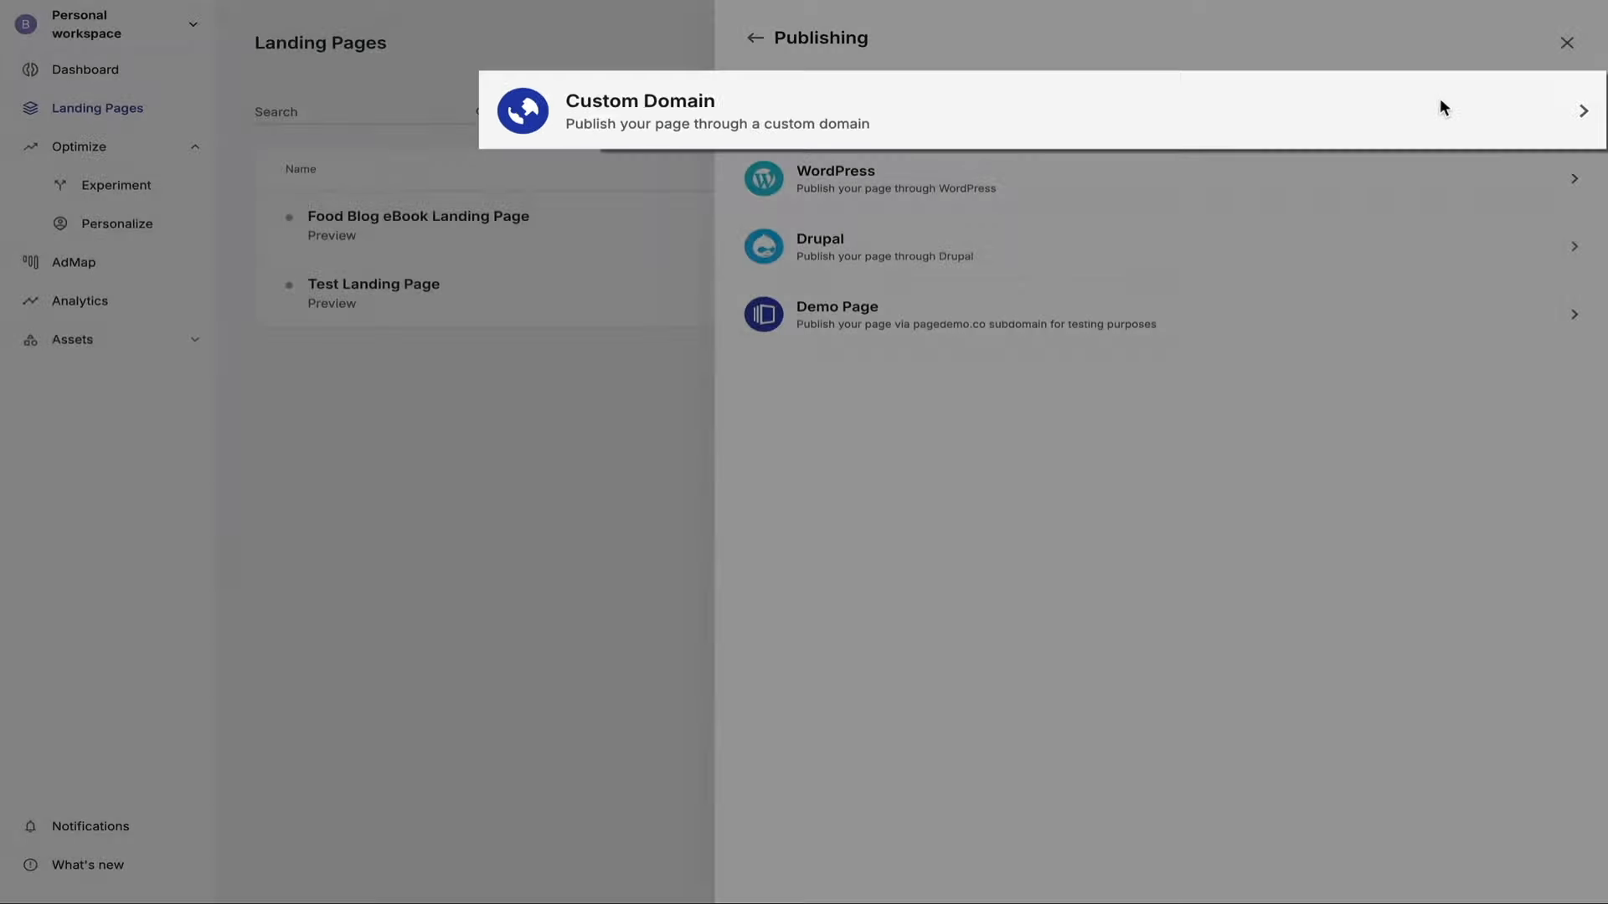
Publish immediately via Custom Domain to ebook.testlandingpagedomain.com, reaching the Confirmation step.
click(1445, 105)
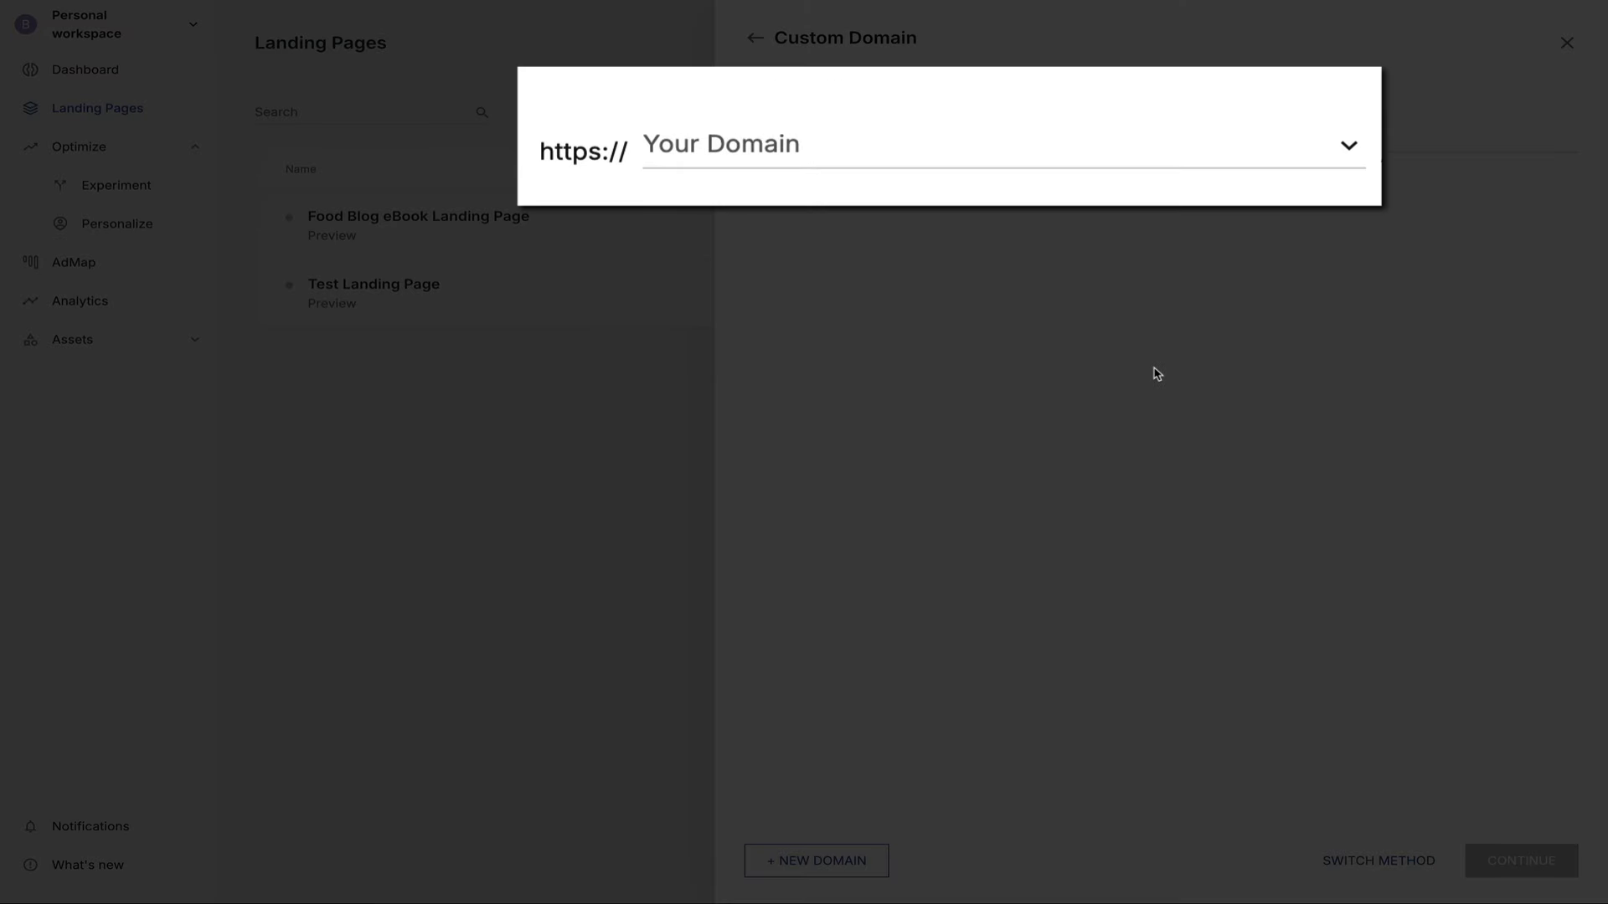
click(1344, 151)
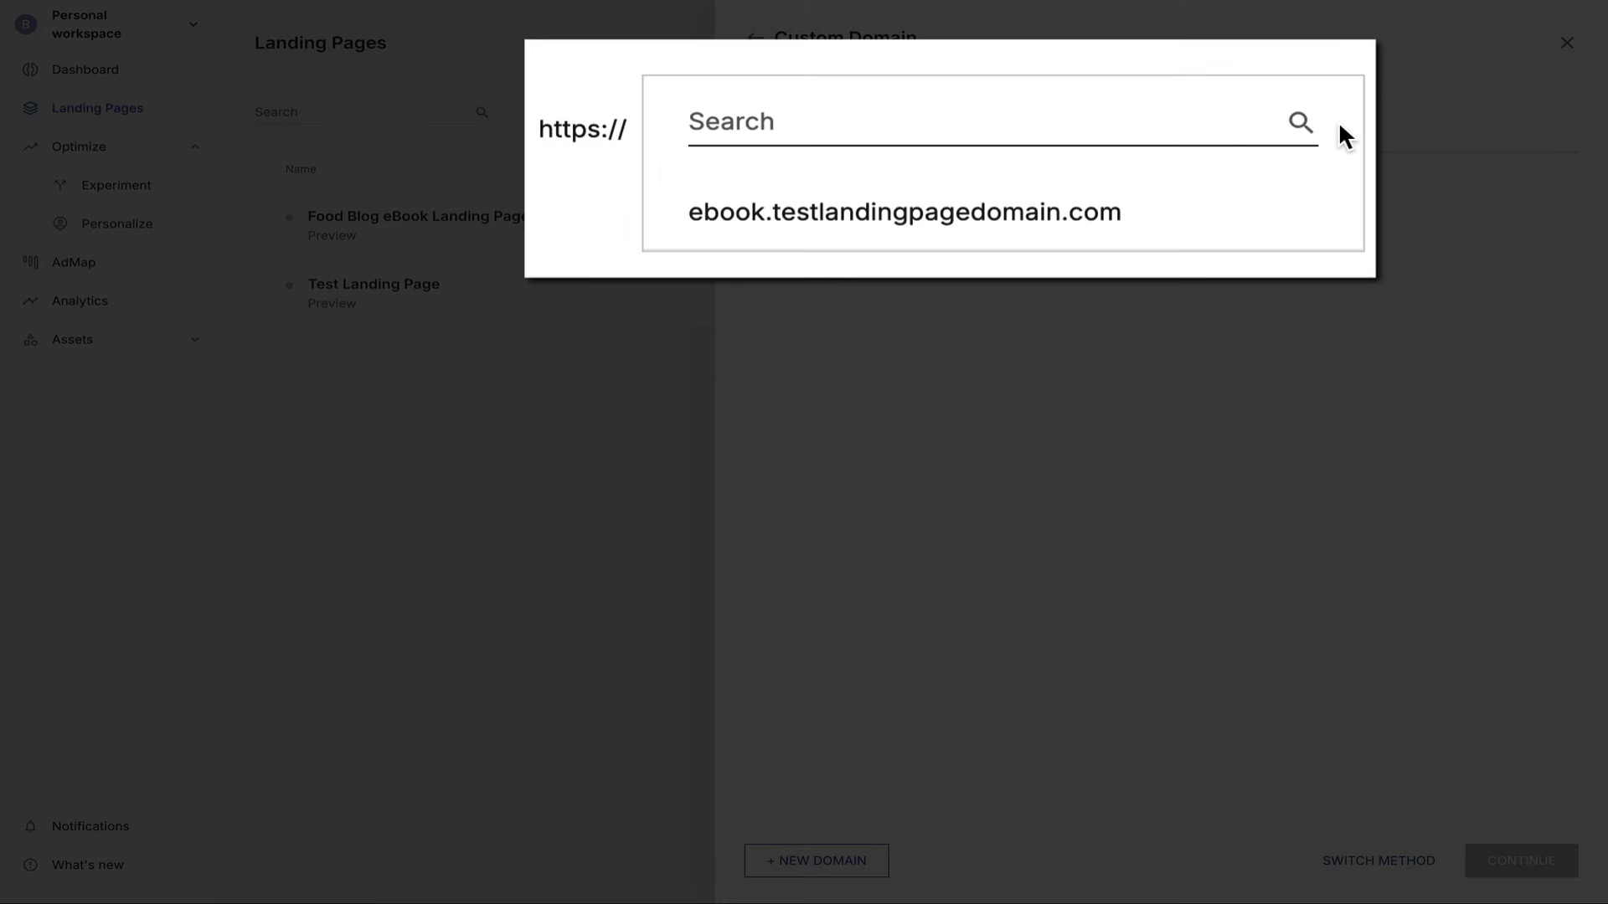
click(1224, 221)
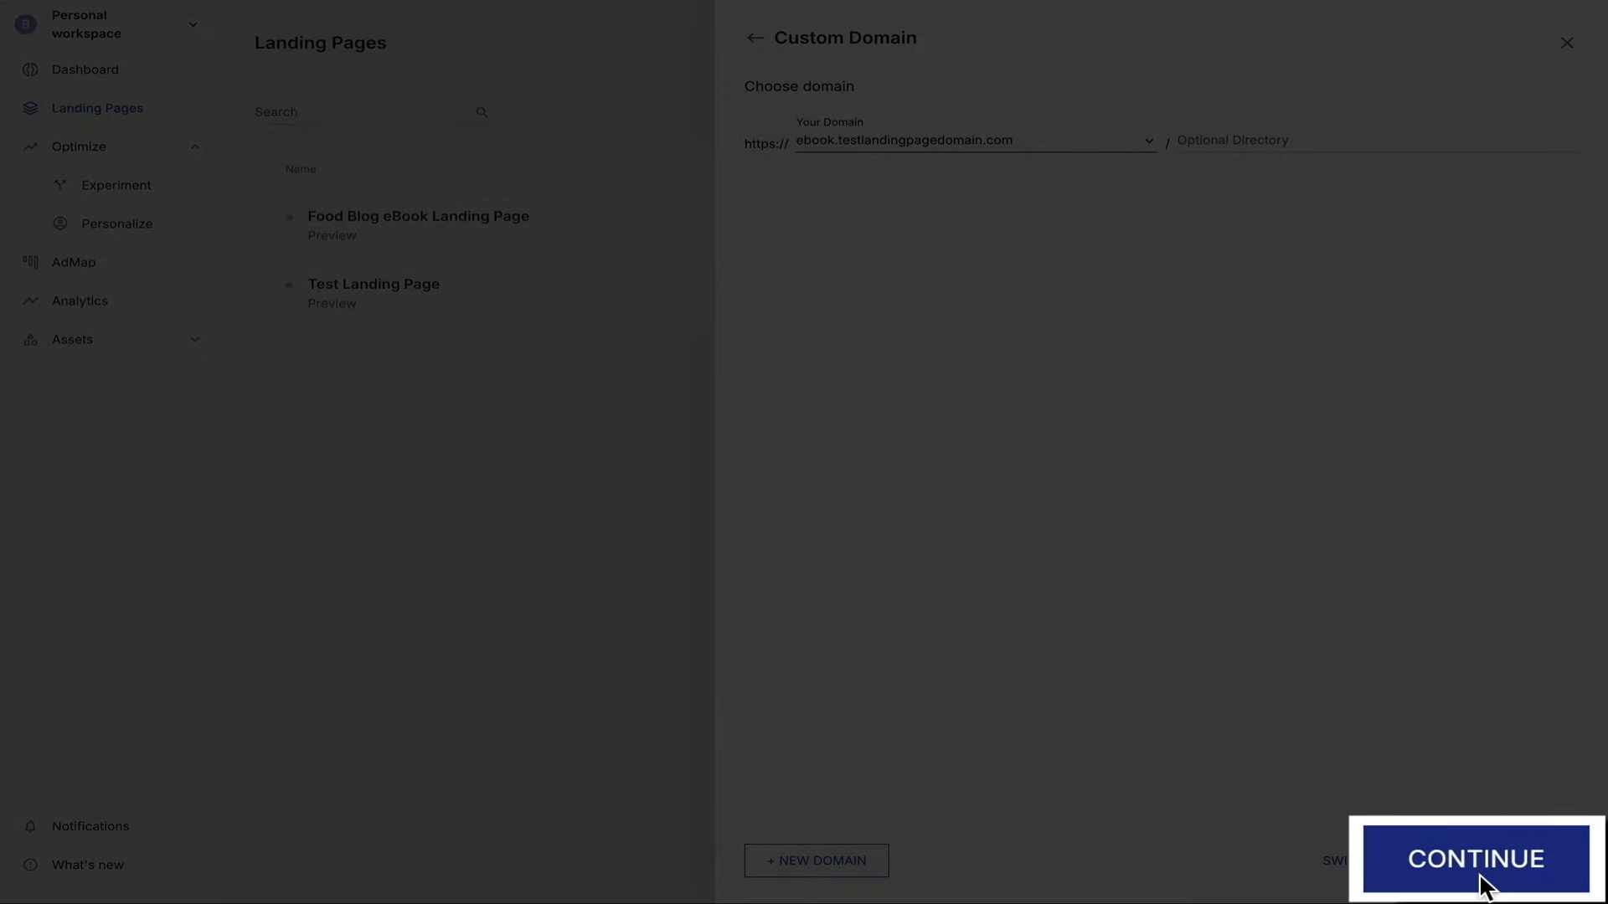
click(1522, 868)
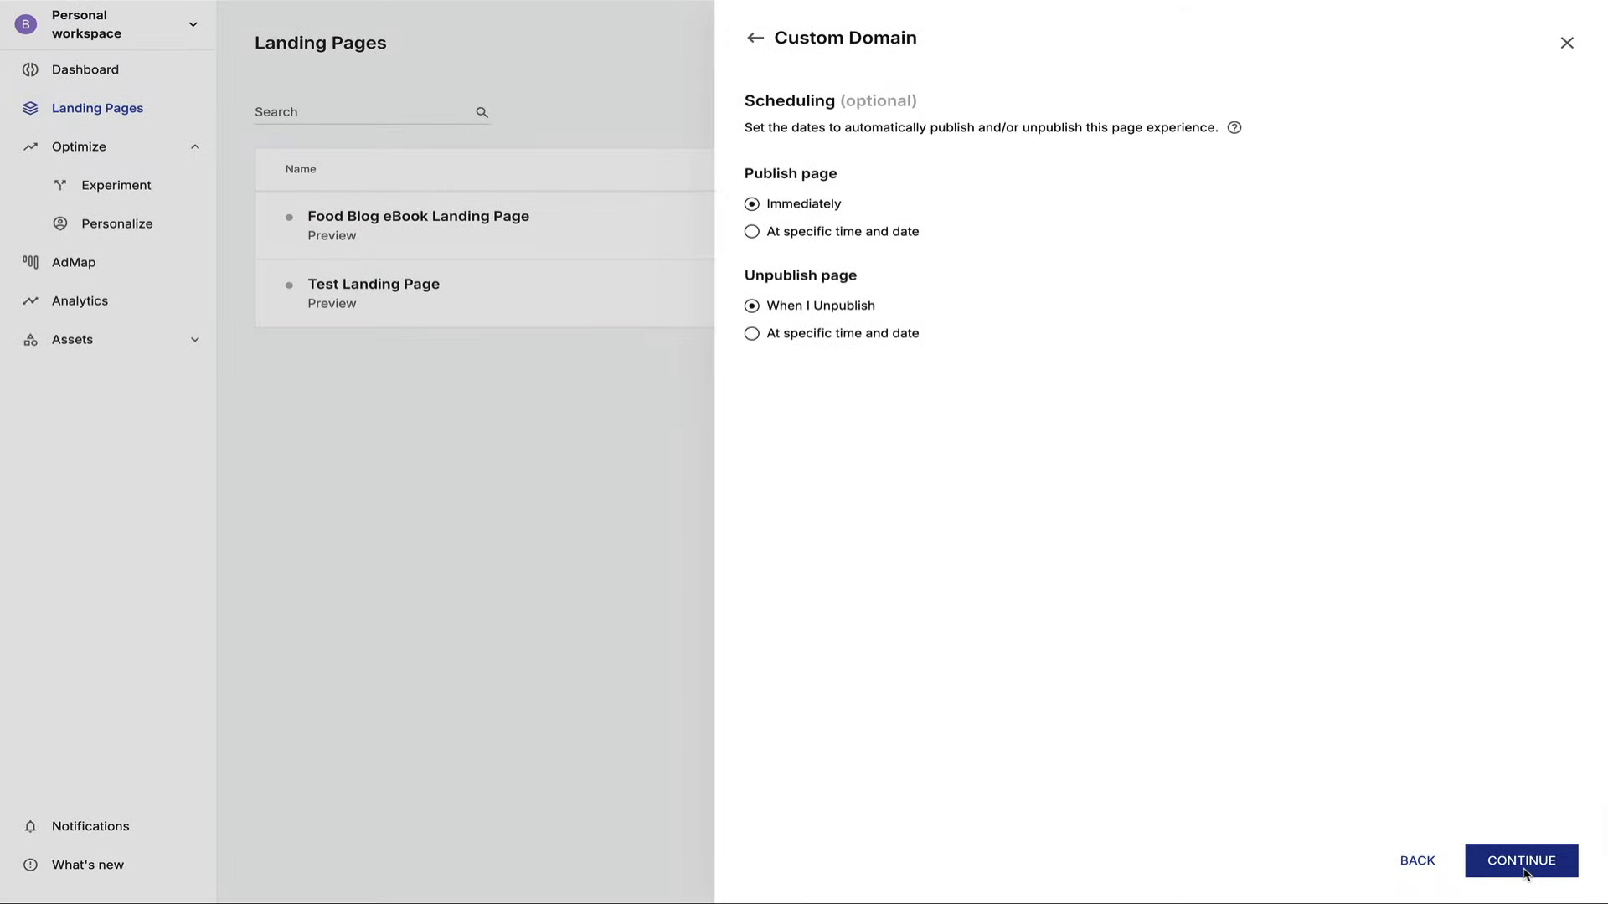
click(1524, 871)
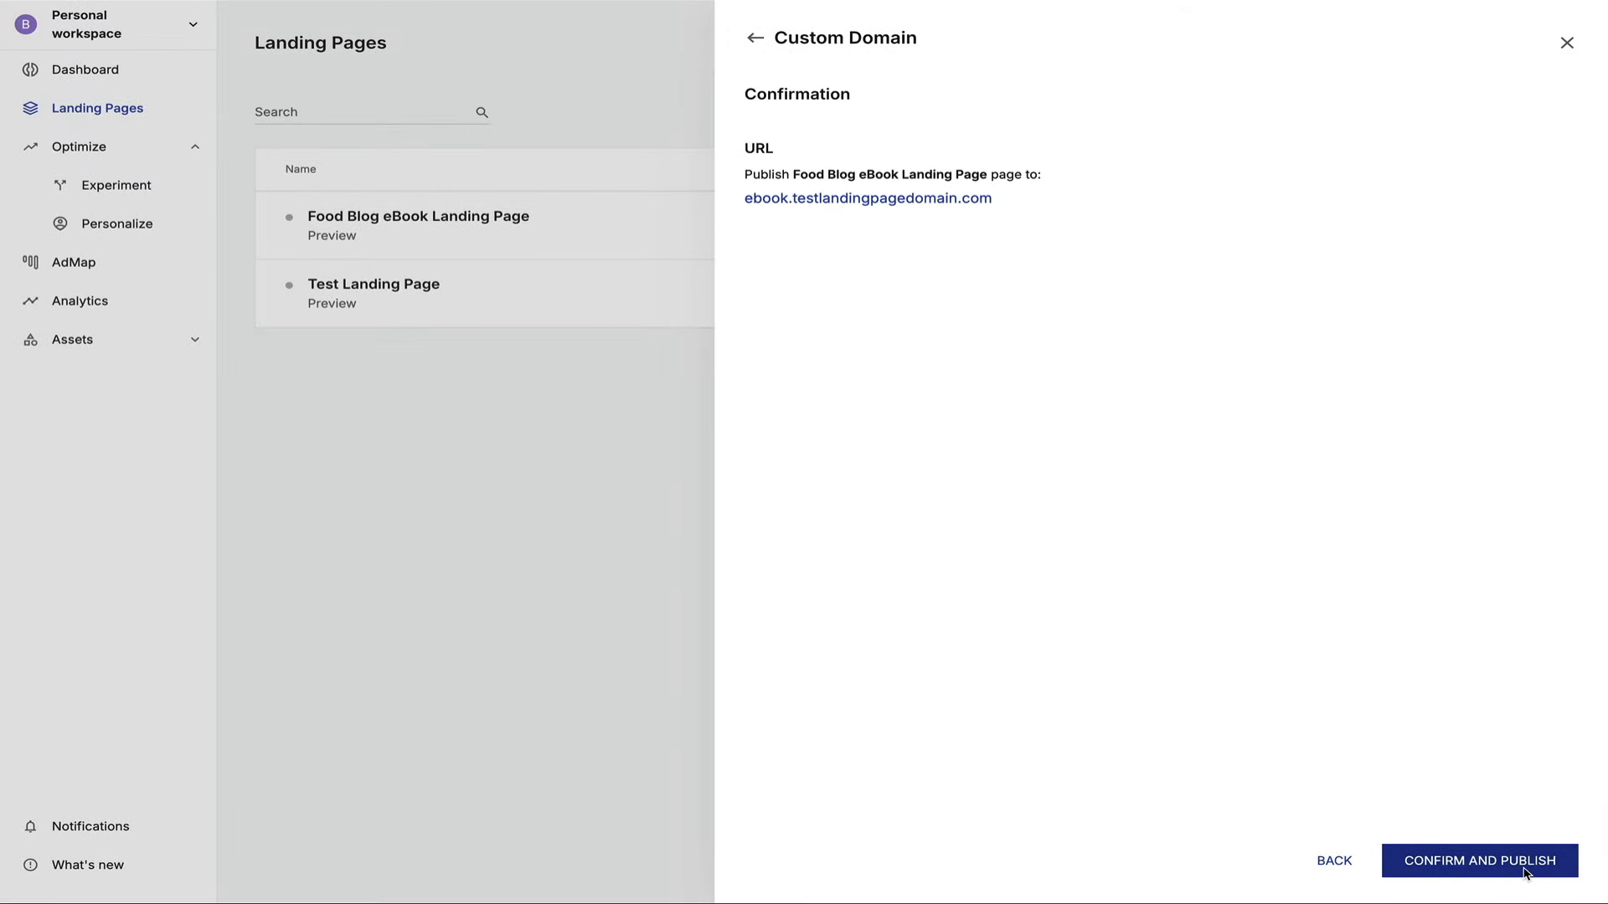